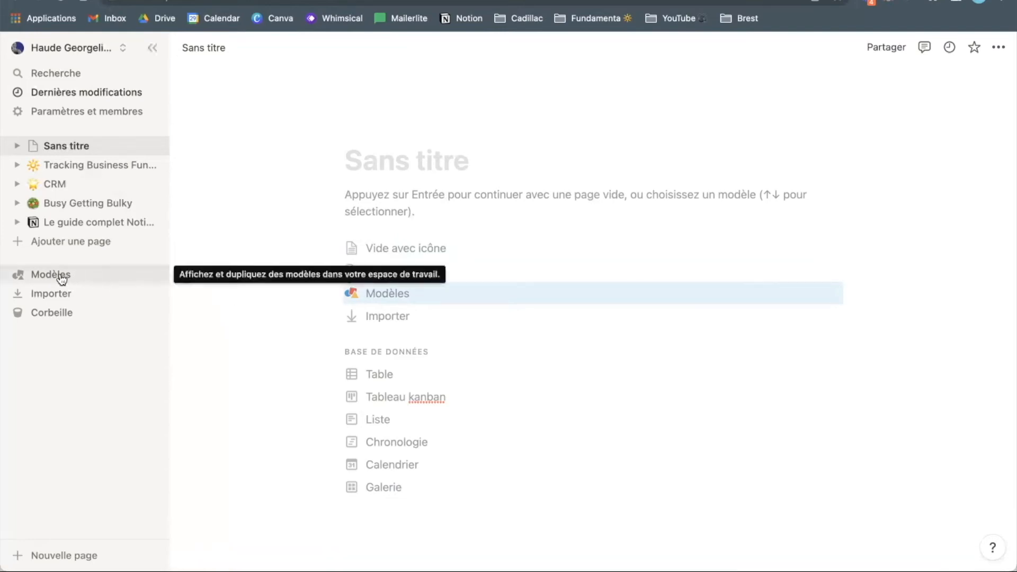
- Browse the Produit templates in the template gallery, then close the gallery without picking one
click(96, 279)
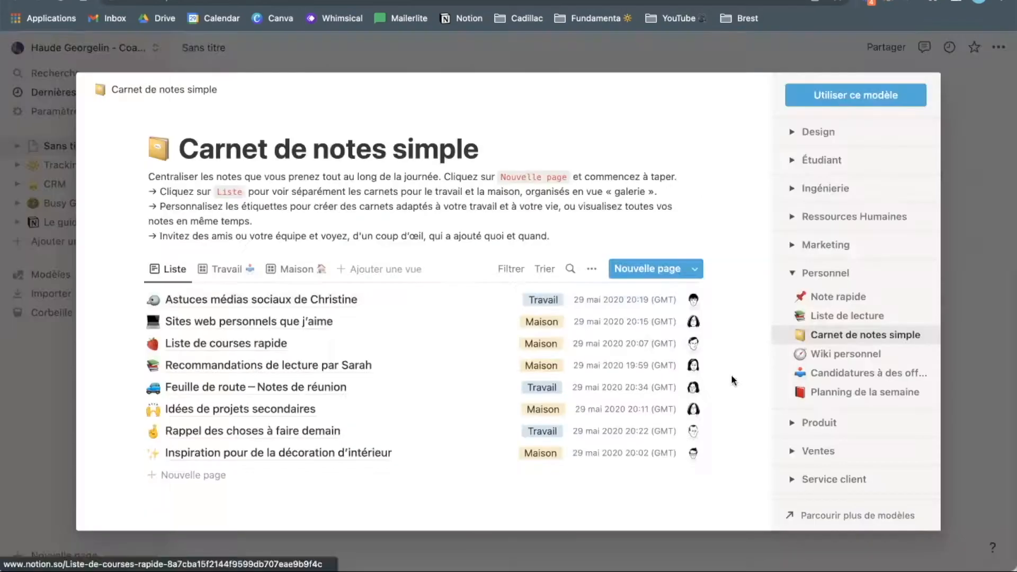
click(793, 424)
scroll(805, 403, down, 3)
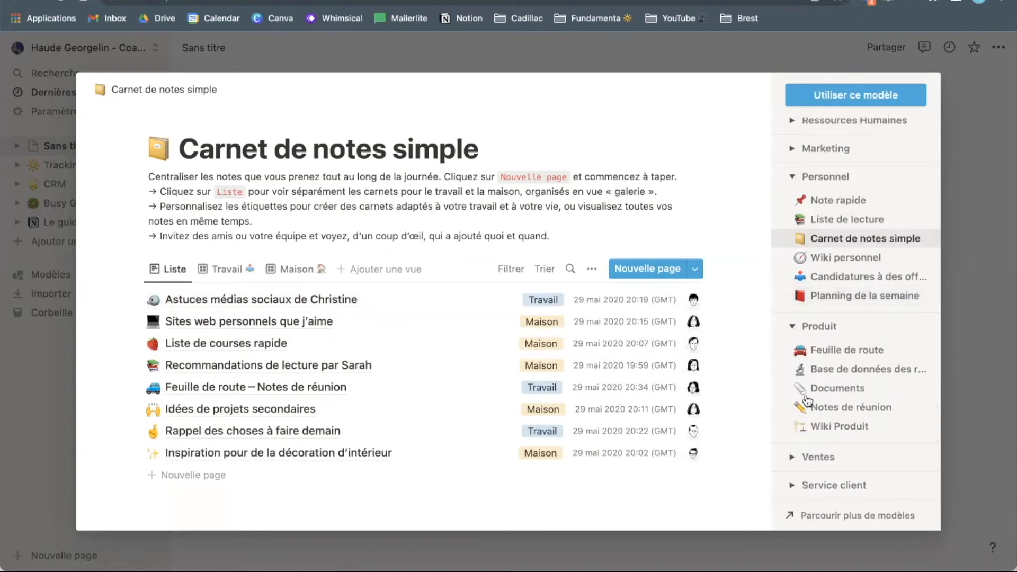
click(32, 463)
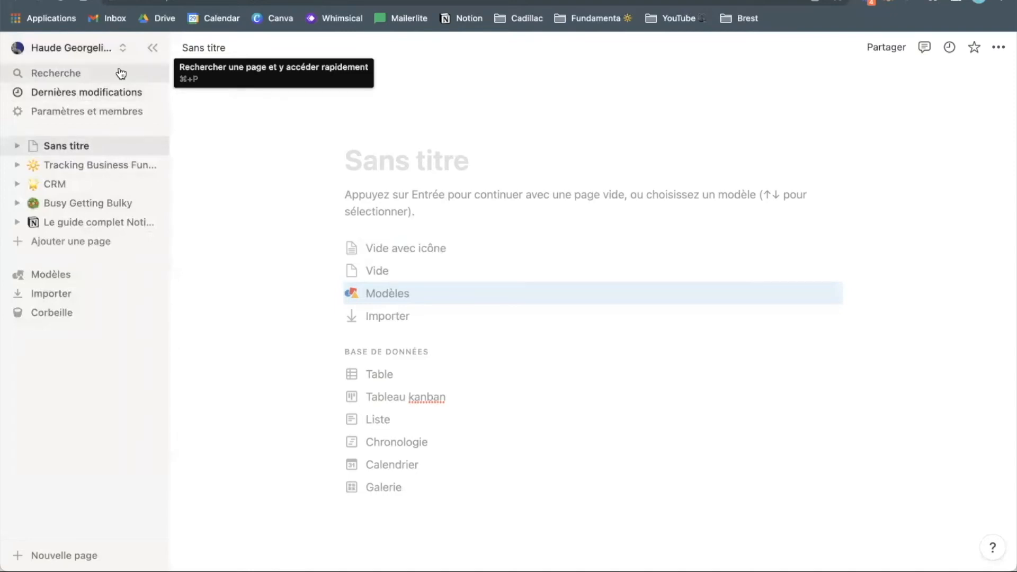
click(155, 121)
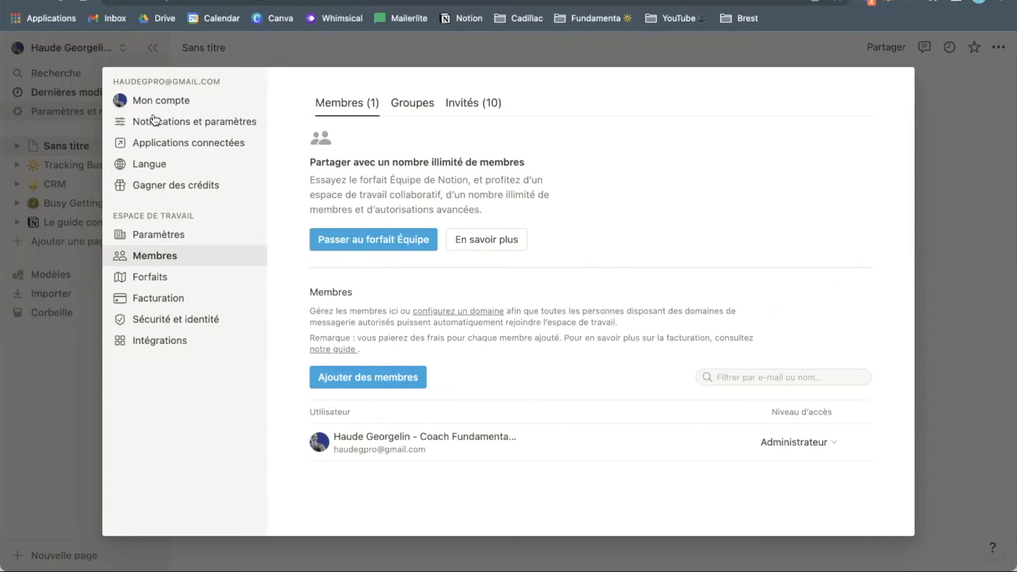
click(197, 166)
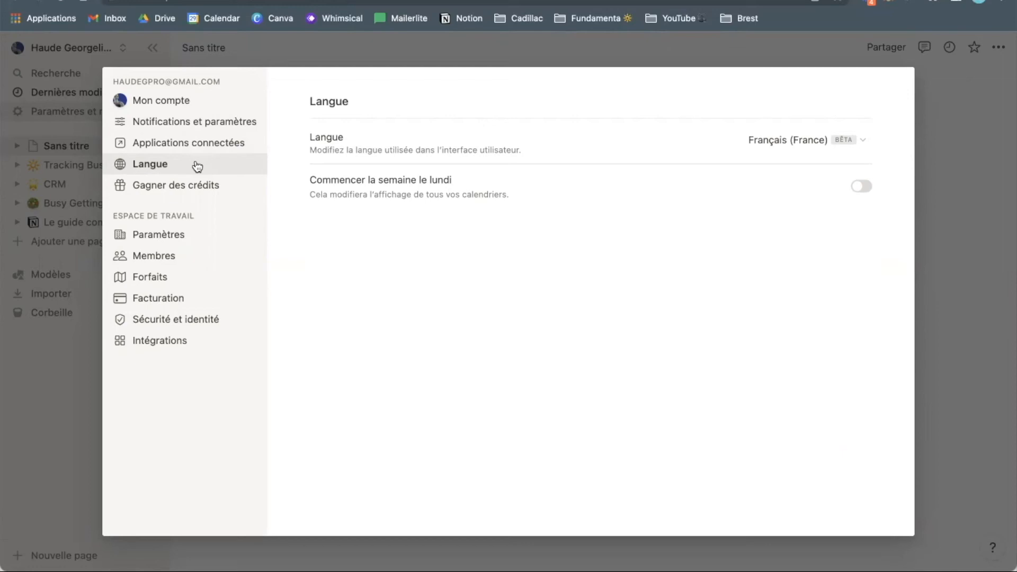
click(197, 122)
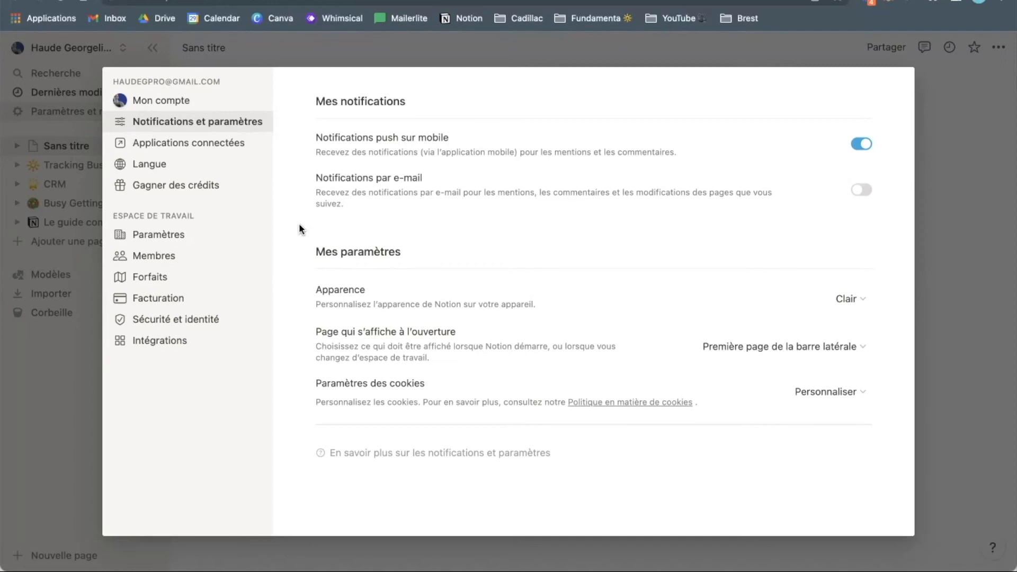
click(229, 279)
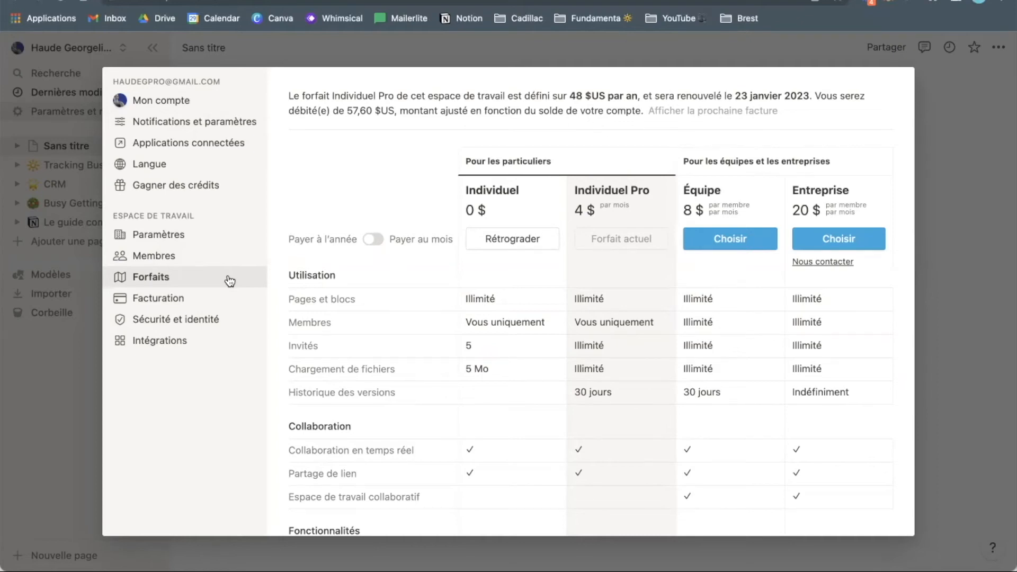
mouse_move(423, 395)
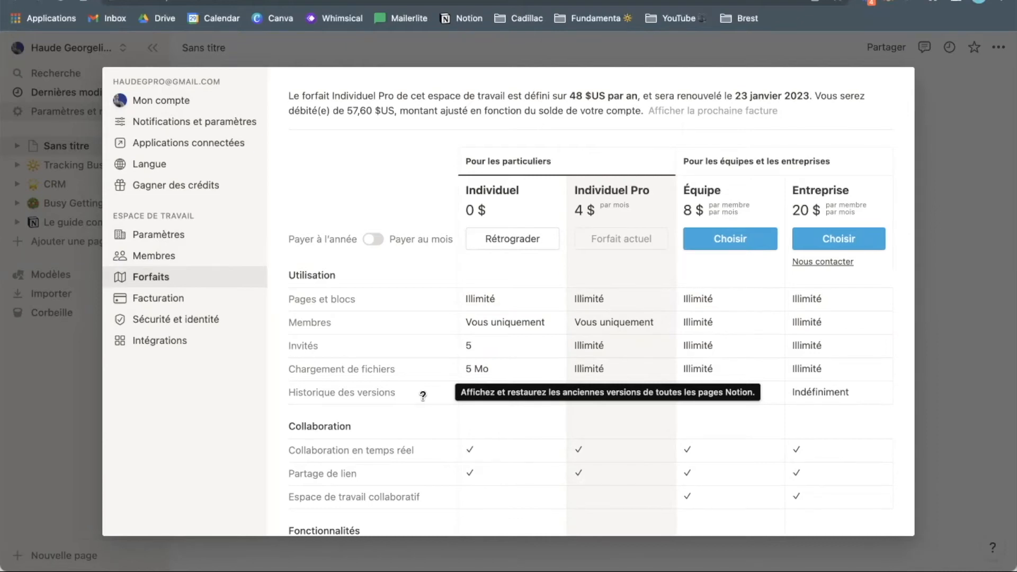
key(Escape)
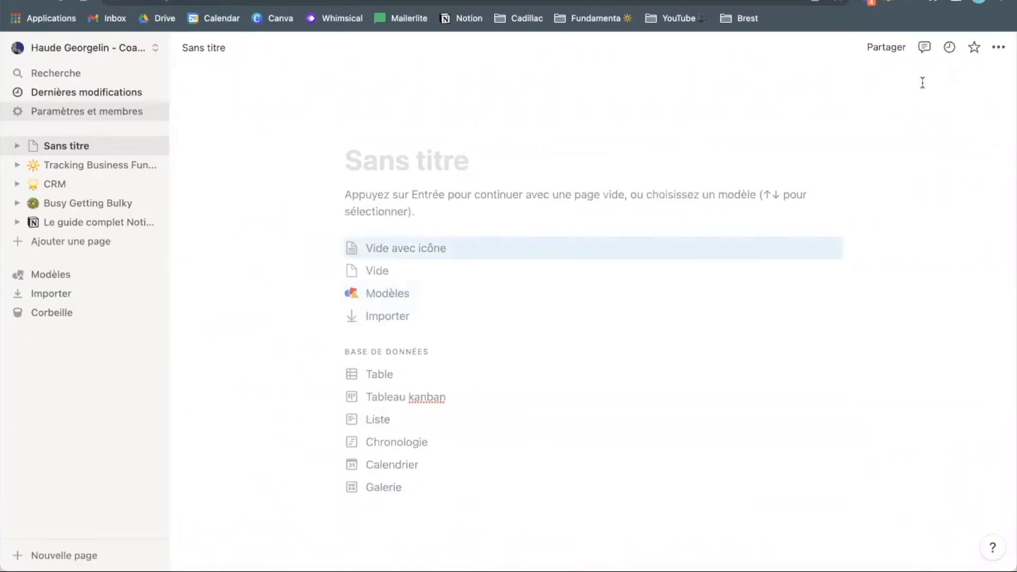
click(888, 47)
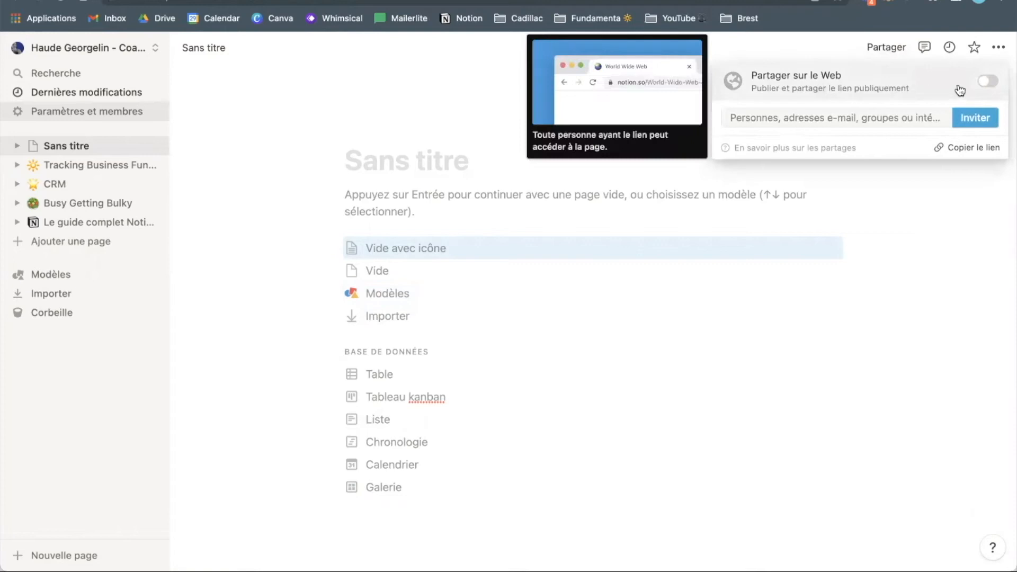
click(989, 82)
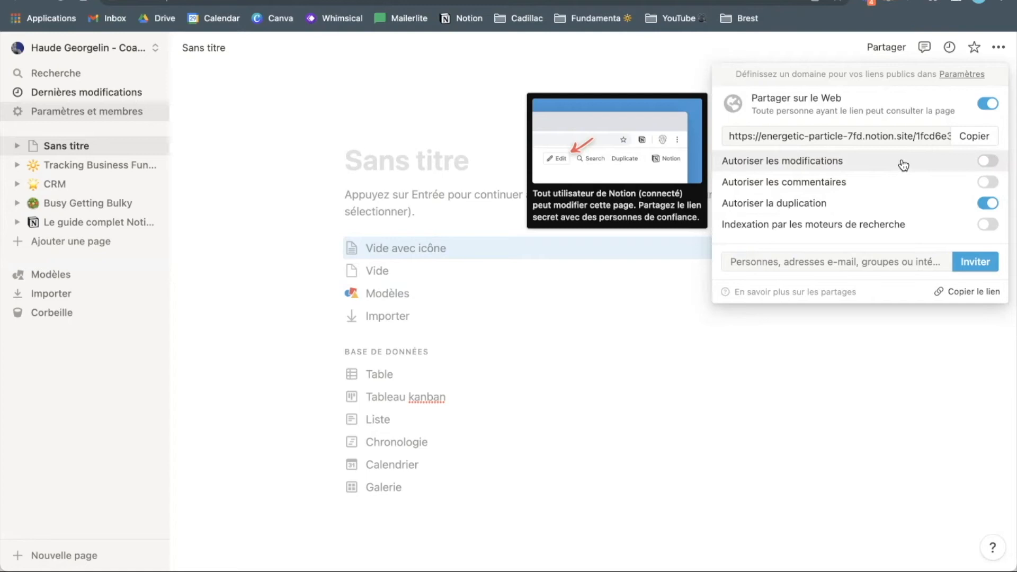
click(846, 262)
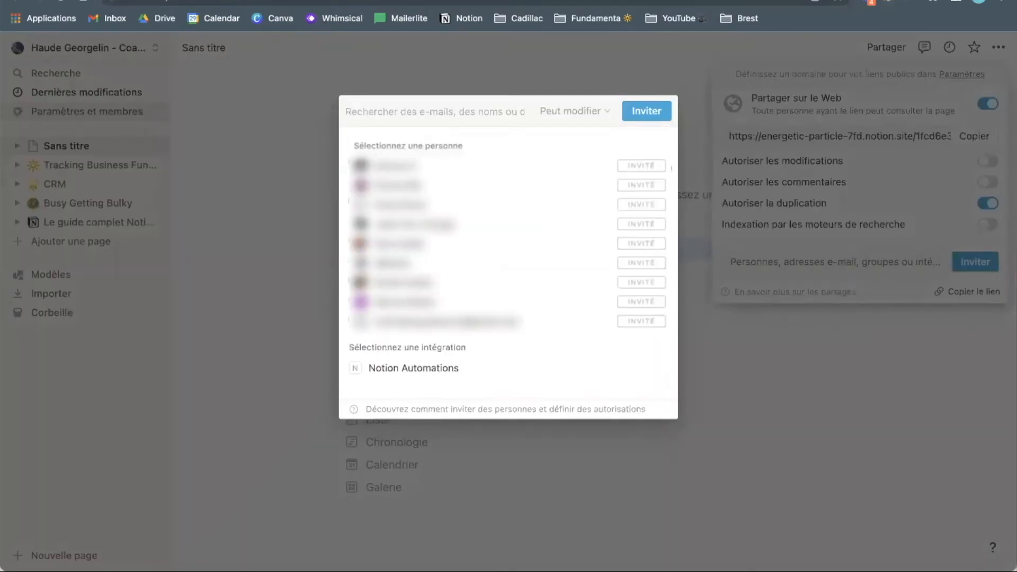
click(791, 337)
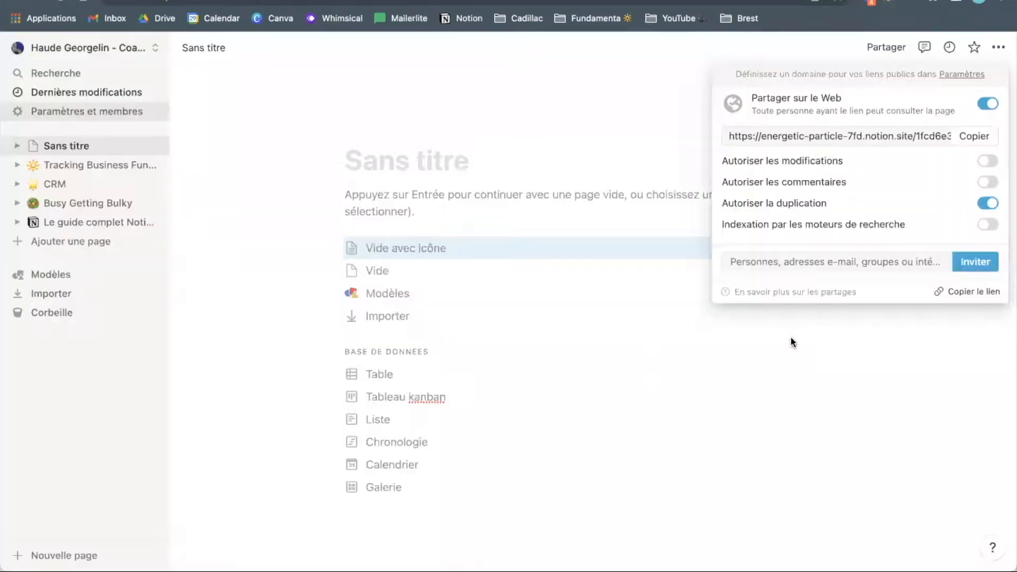
click(987, 182)
click(988, 161)
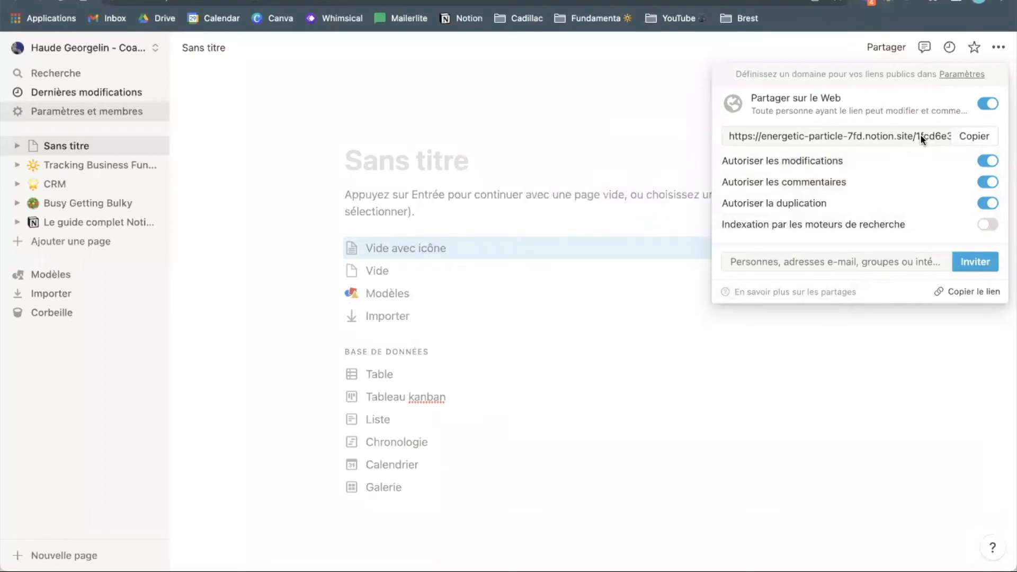
click(987, 161)
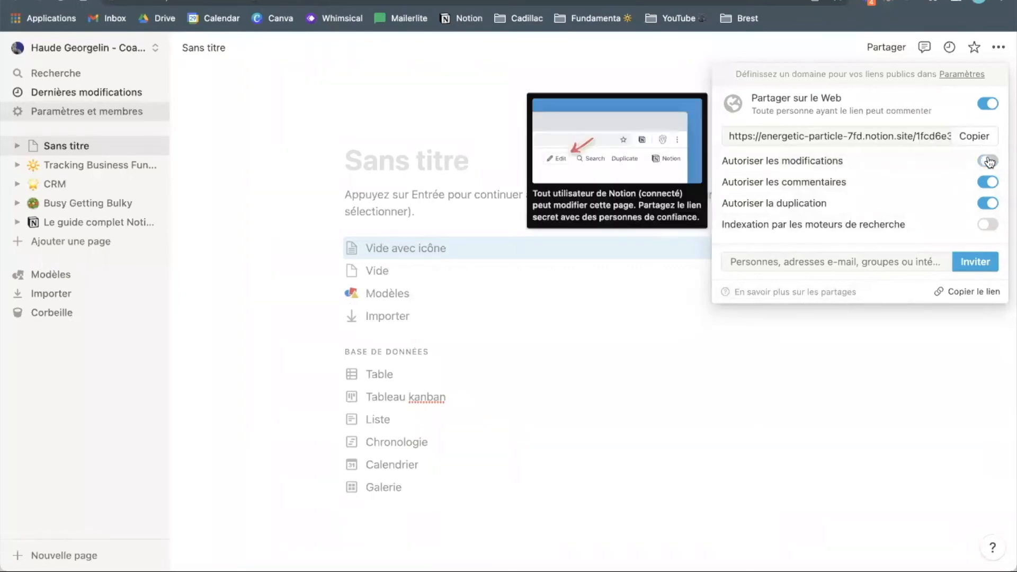
click(989, 182)
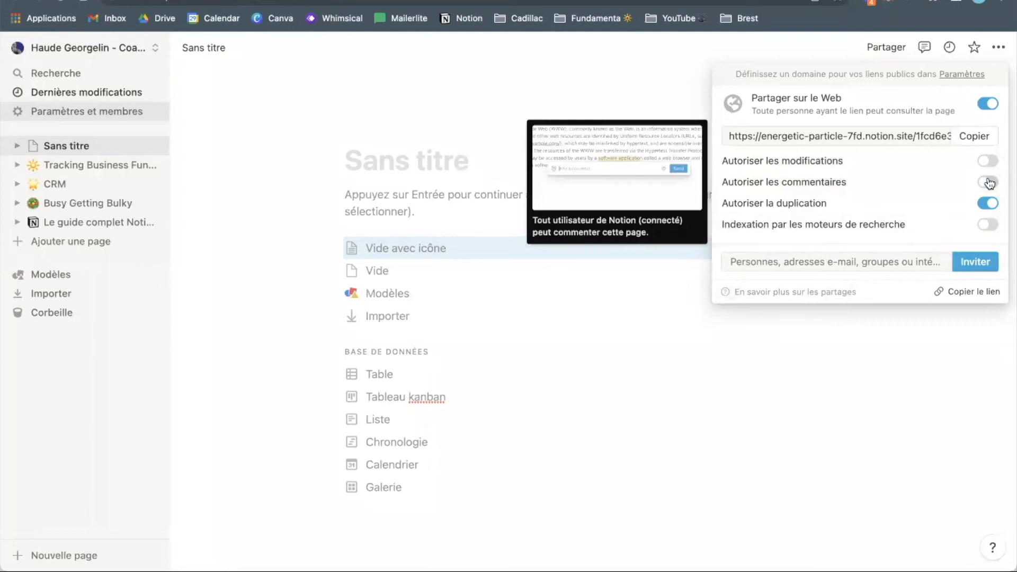
click(990, 106)
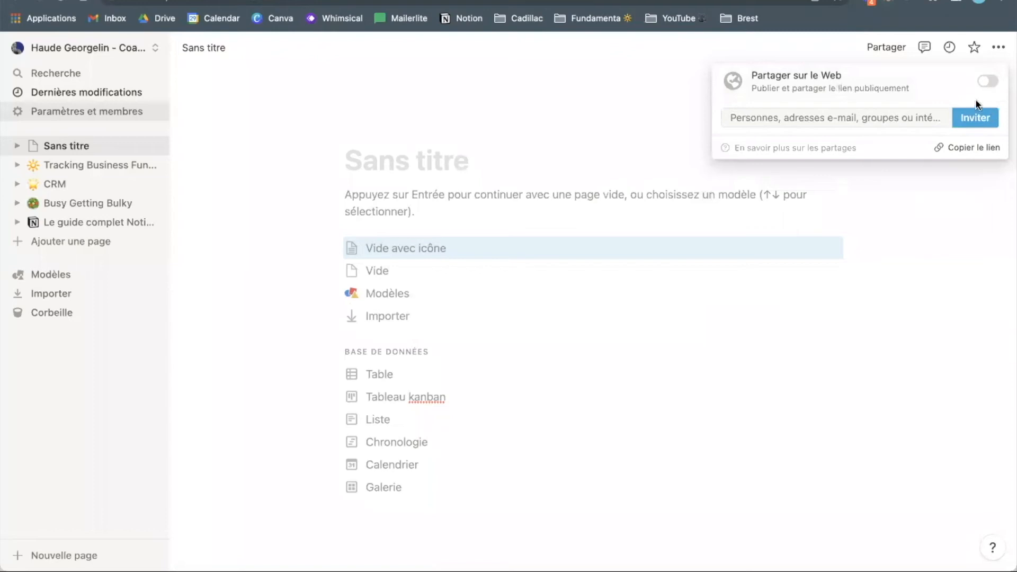
click(836, 118)
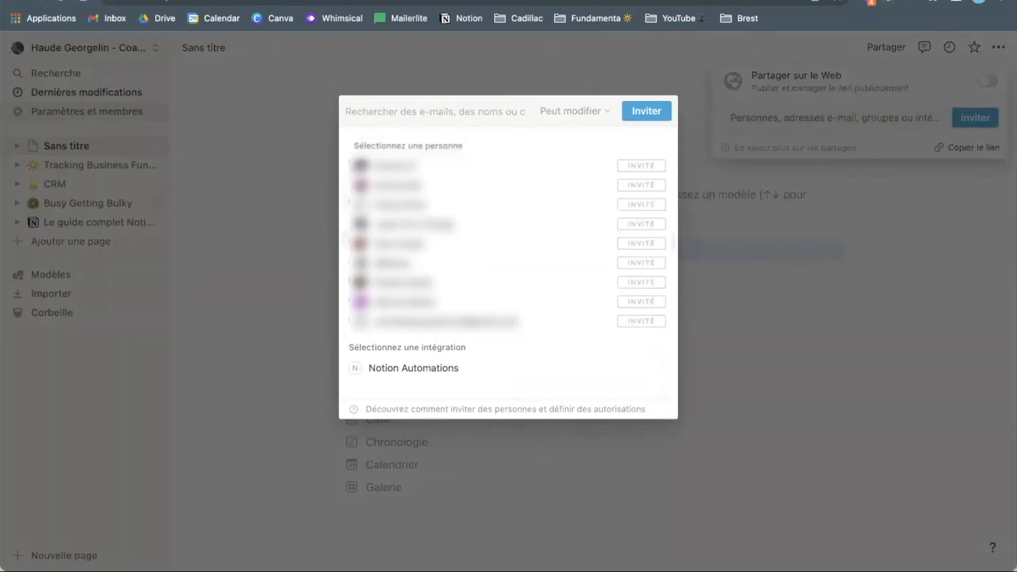
click(920, 311)
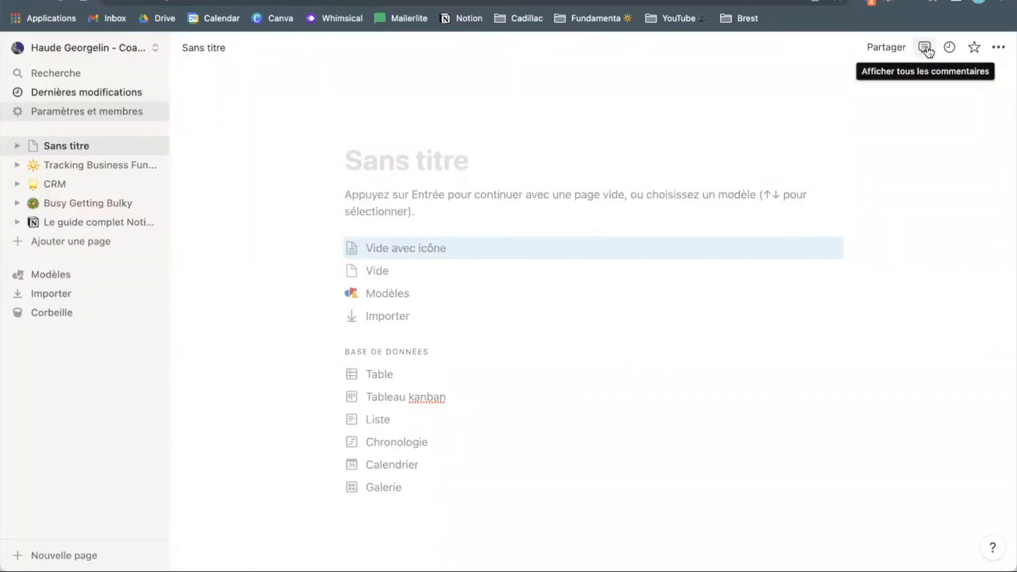
- Show the page's comments and latest updates, and add Sans titre to favourites
click(925, 48)
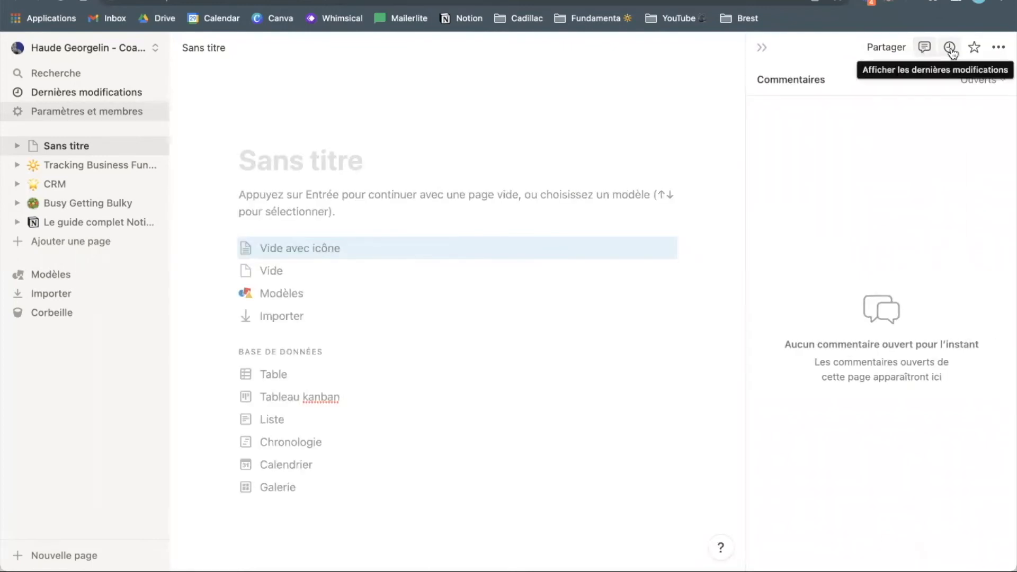
click(950, 50)
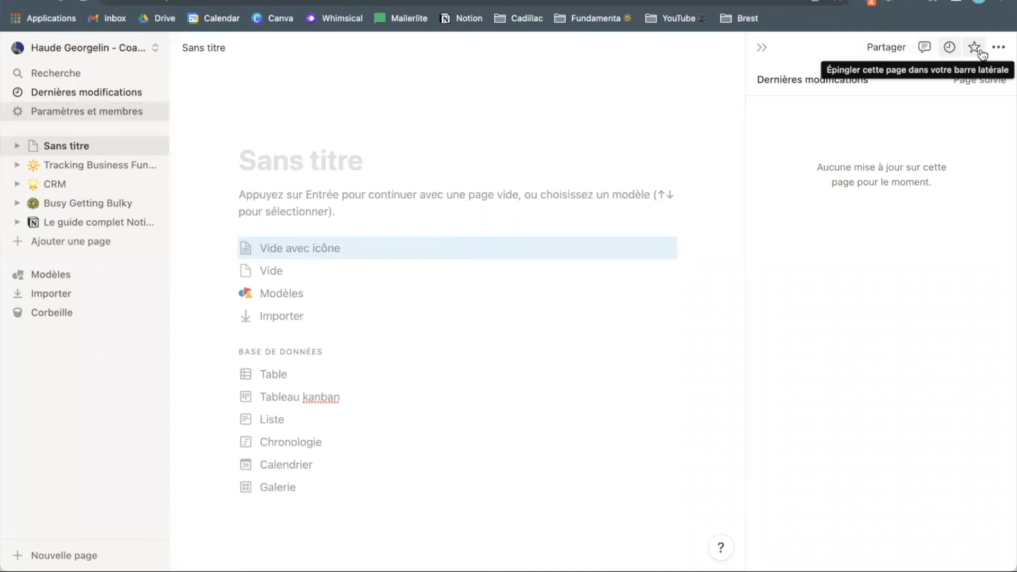
click(975, 49)
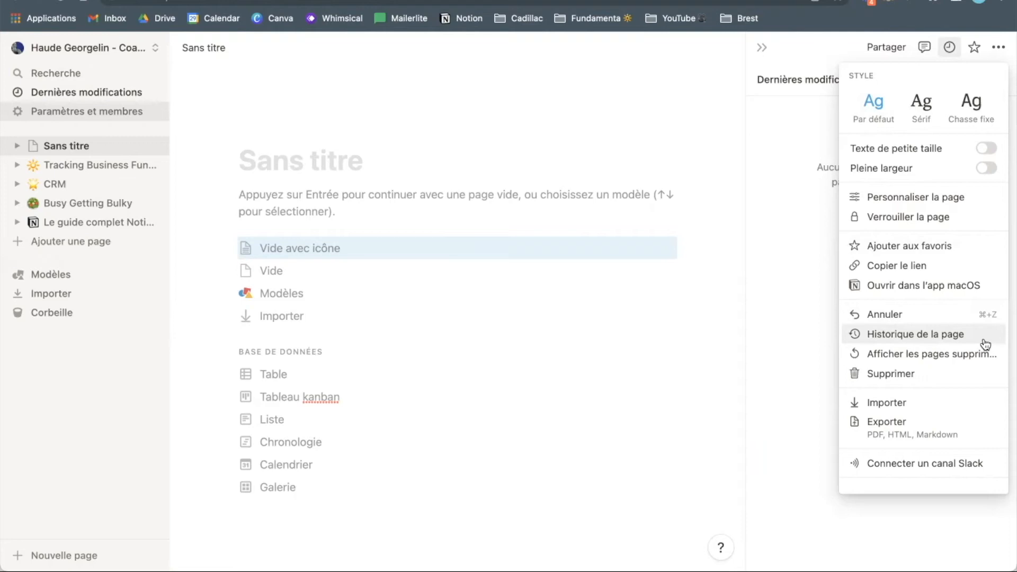
- Dismiss the page options menu and the updates panel to return to the blank page
click(486, 163)
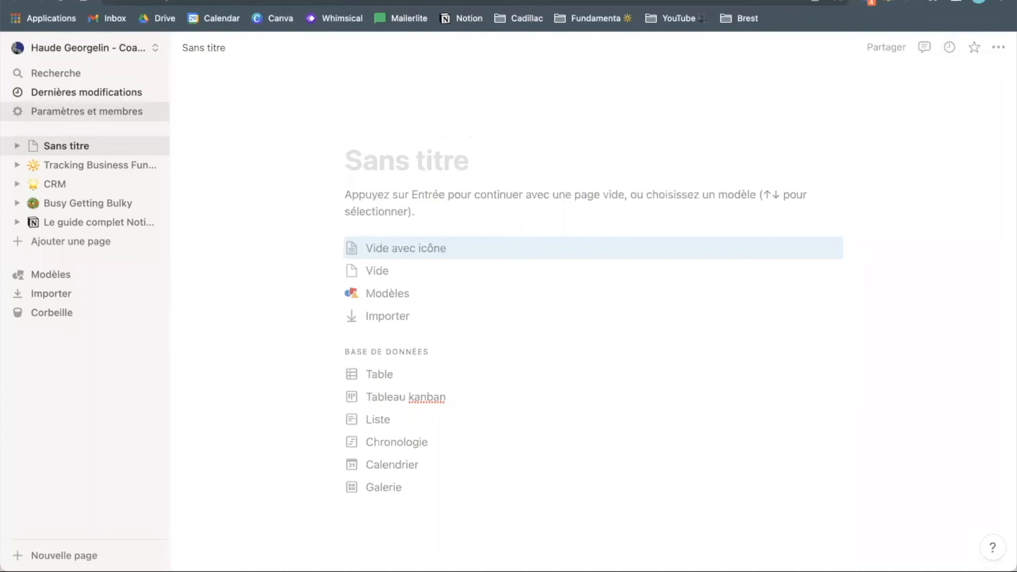
- Enter the title 'Nouvelle page' and set the page icon to a movie camera
text(Nouvelle page)
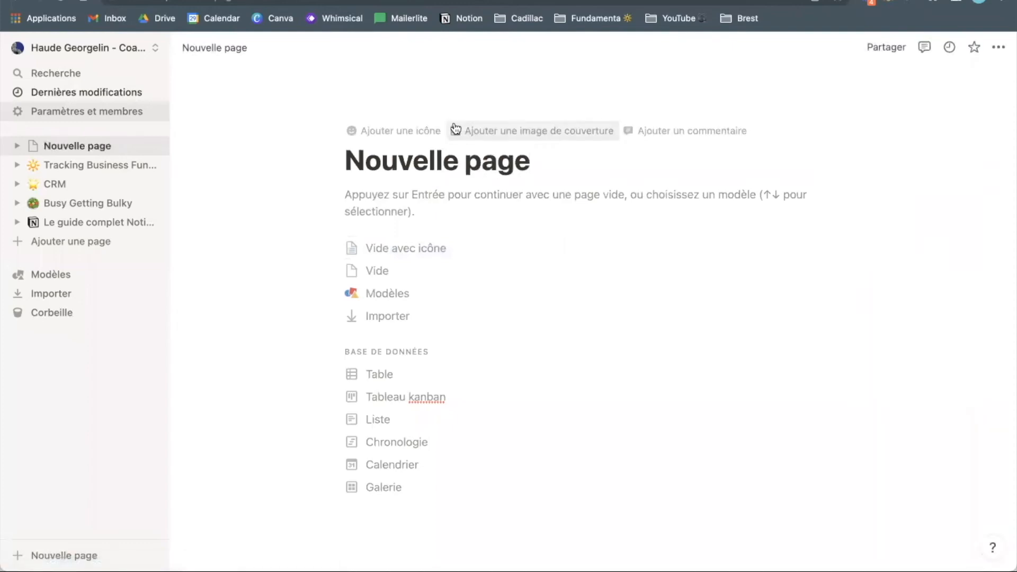
click(389, 132)
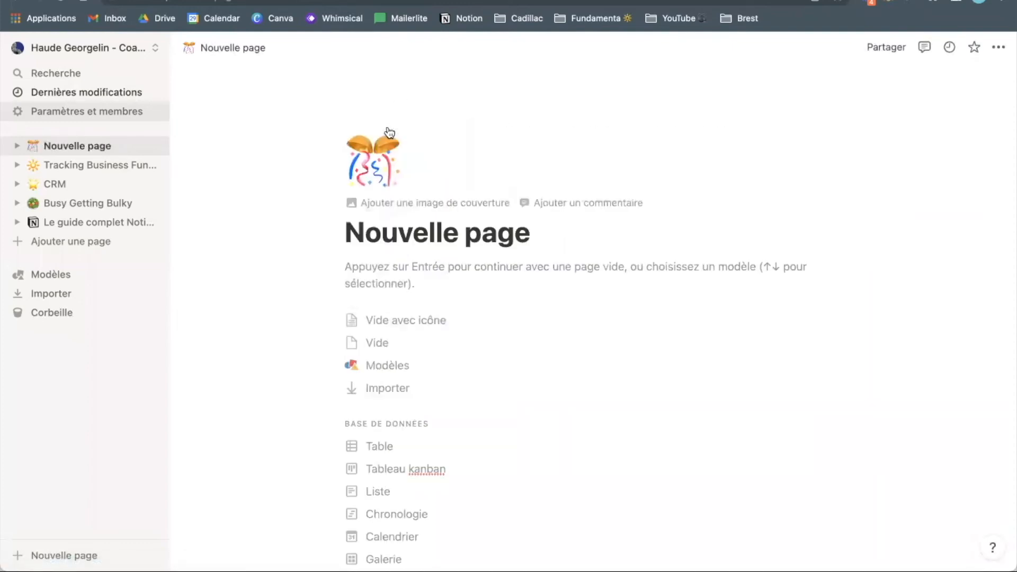
click(389, 133)
click(380, 285)
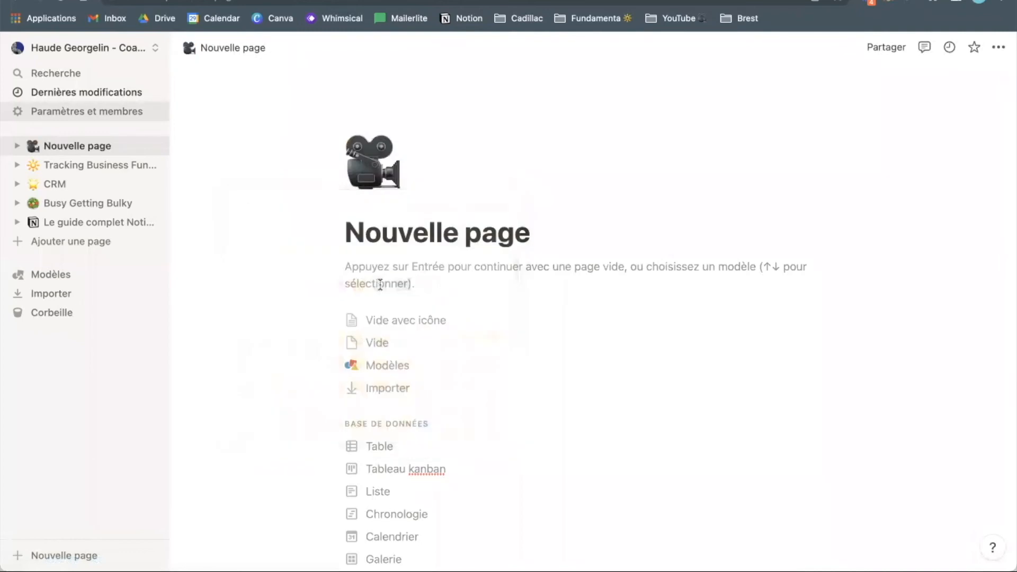
mouse_move(456, 207)
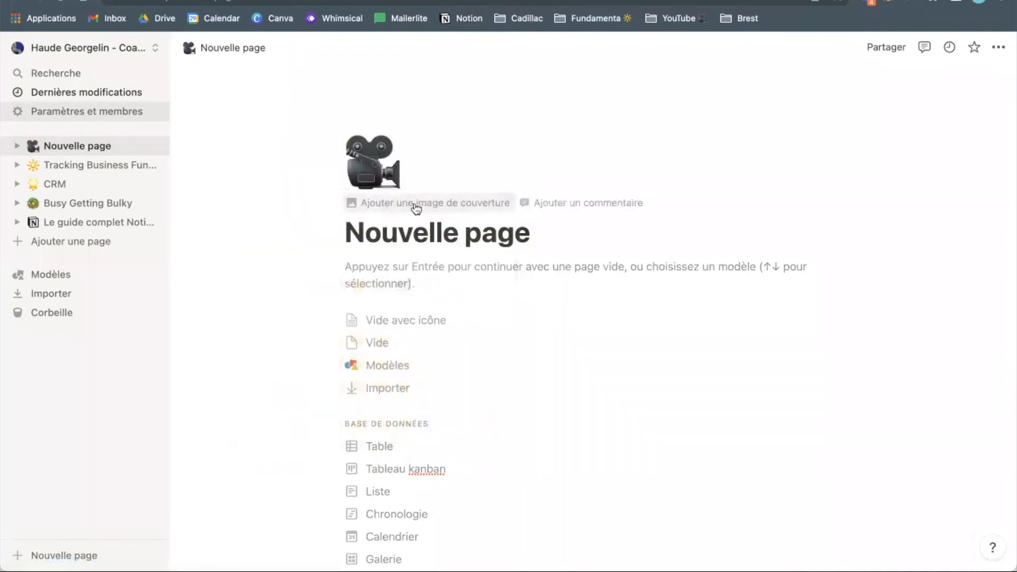
- Replace the leaf cover with a dark Unsplash photo of audio equipment and cables
click(438, 206)
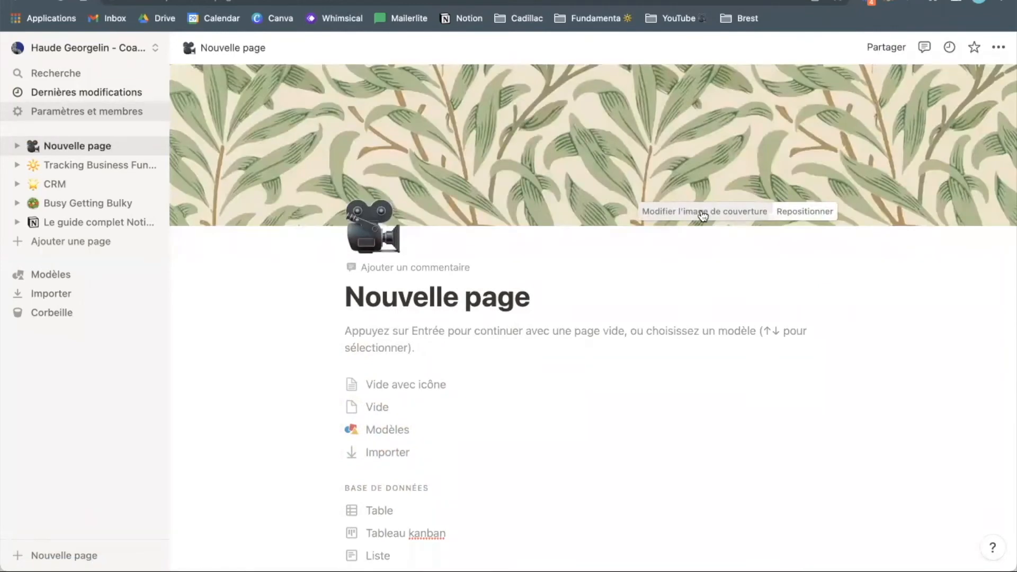
click(703, 212)
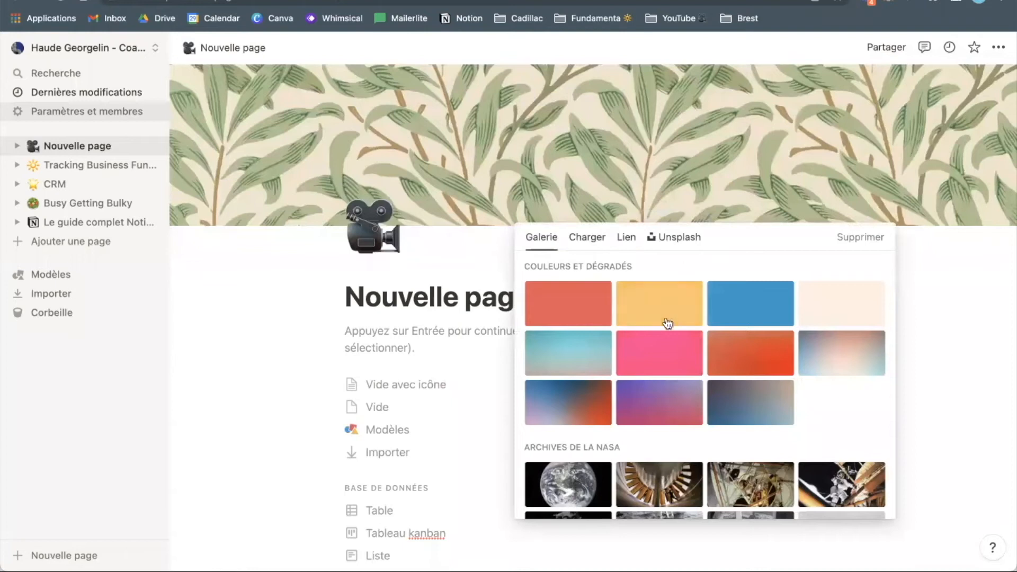
scroll(662, 328, down, 4)
scroll(663, 333, down, 6)
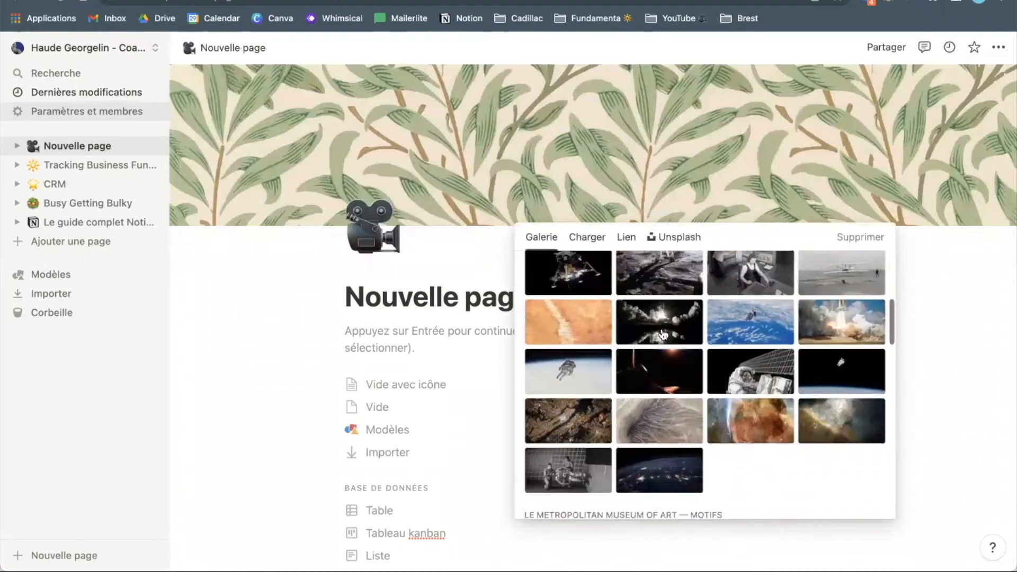
click(591, 240)
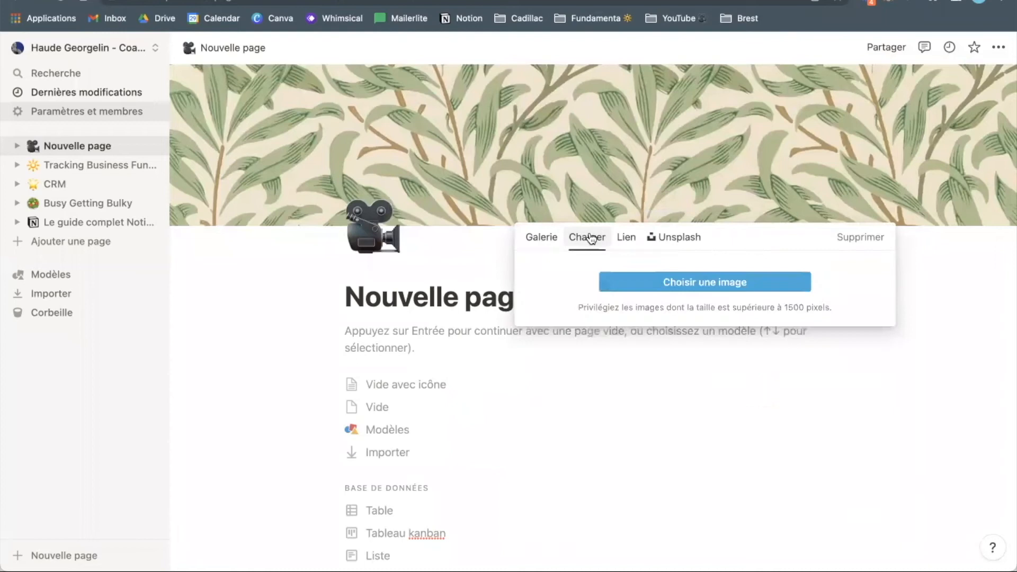
click(631, 241)
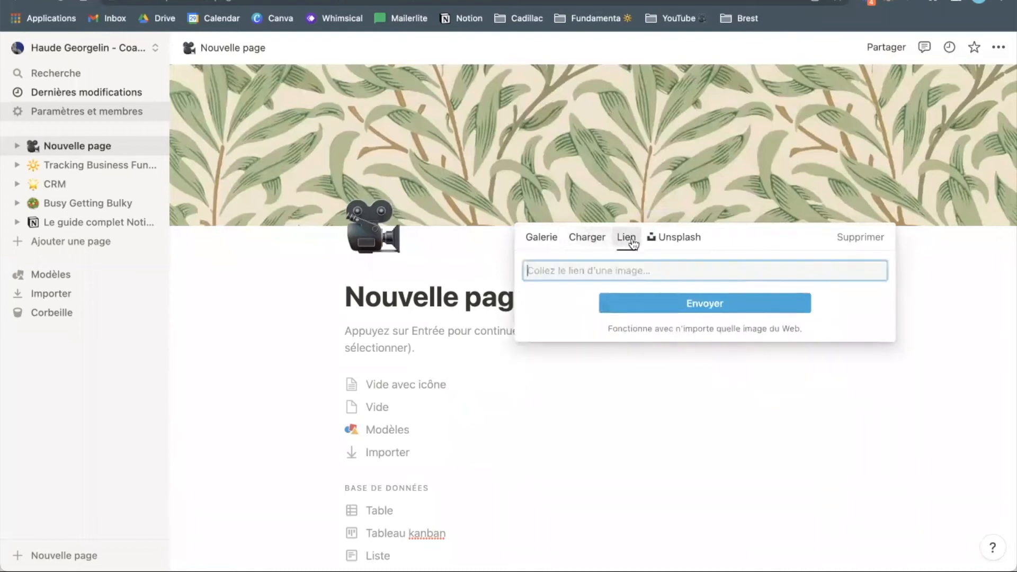
click(674, 247)
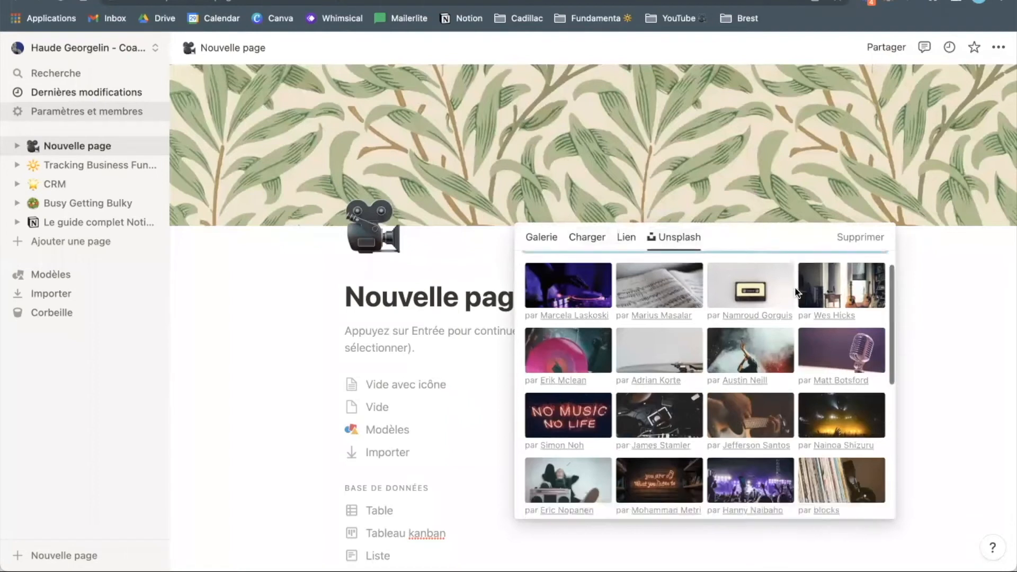
scroll(570, 357, down, 3)
click(570, 357)
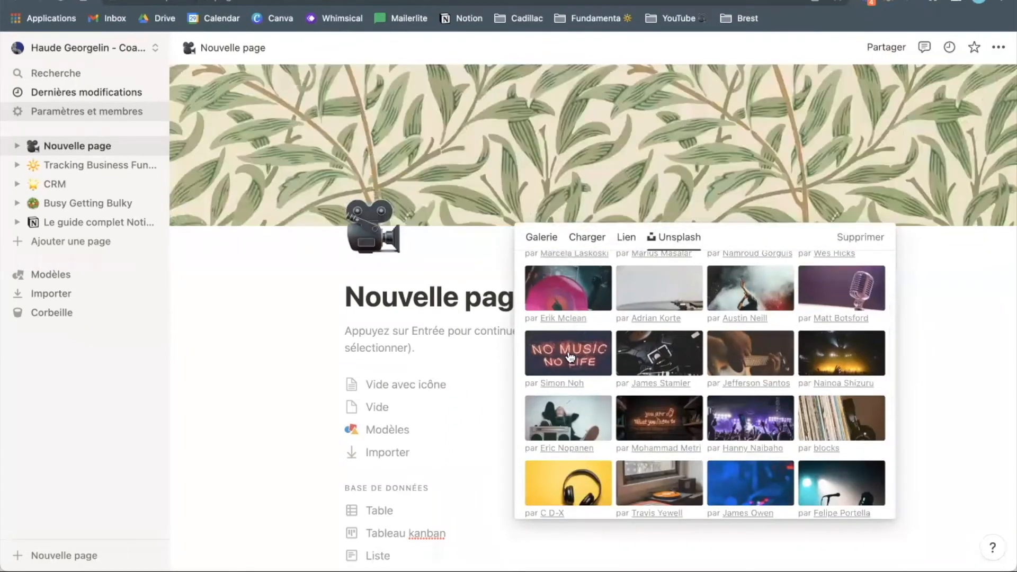
click(451, 339)
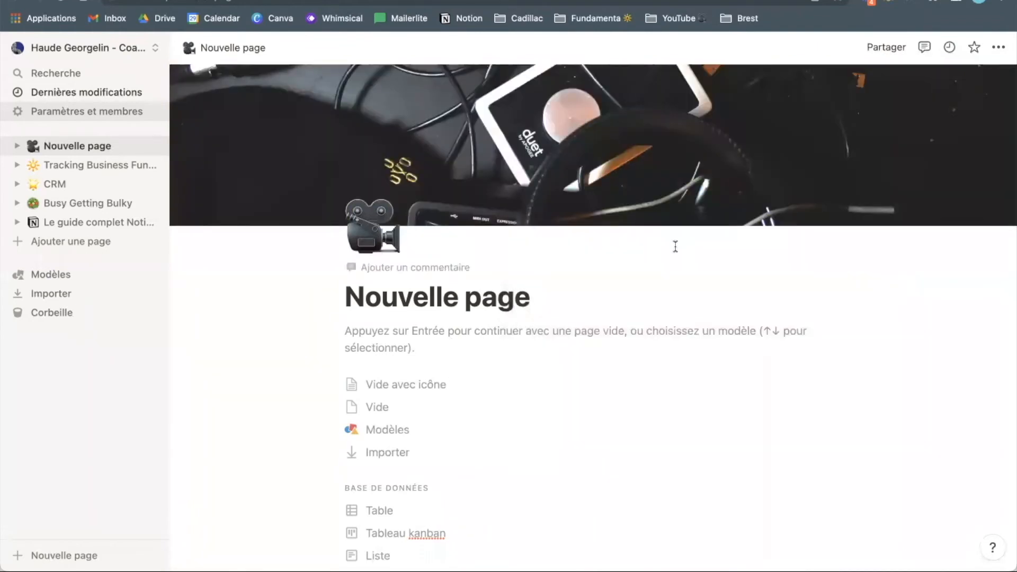
- Slide the cover photo upward to show the synth keys and control buttons, and save the position
click(805, 213)
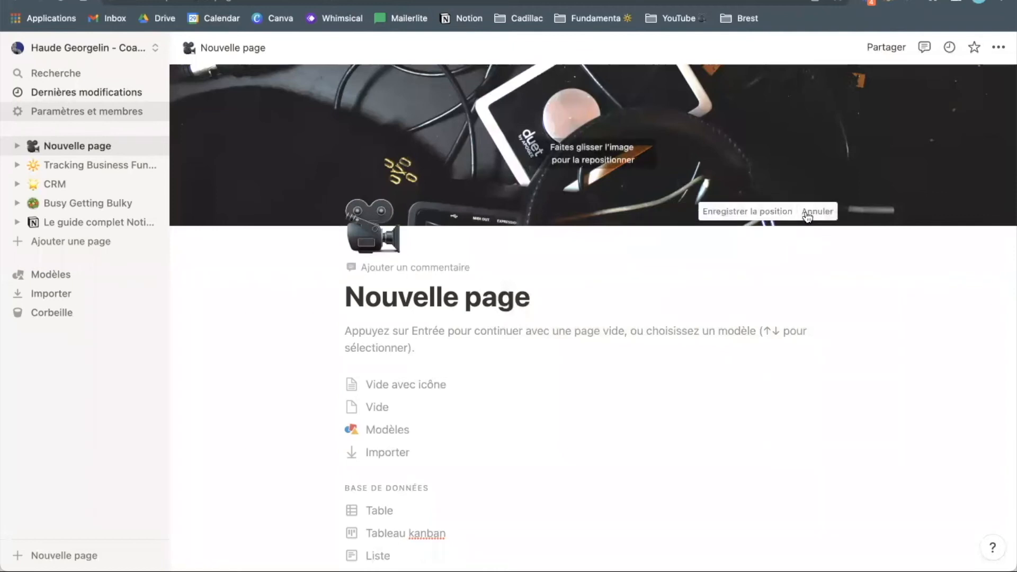
drag(755, 165, 726, 5)
drag(679, 167, 666, 103)
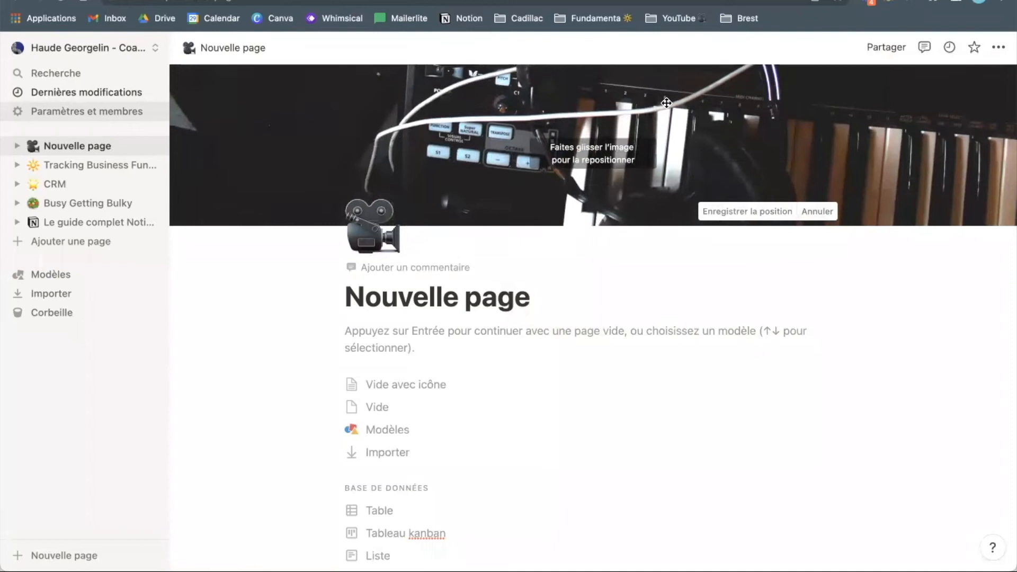
click(747, 211)
- Try starting from an empty page, then bring the template choices back
scroll(458, 355, down, 5)
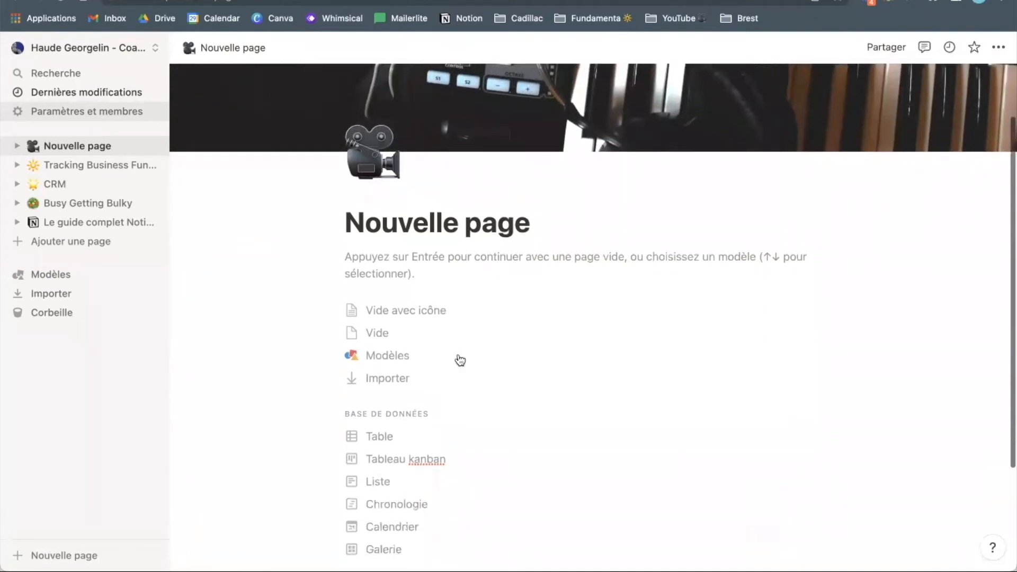
scroll(459, 359, down, 1)
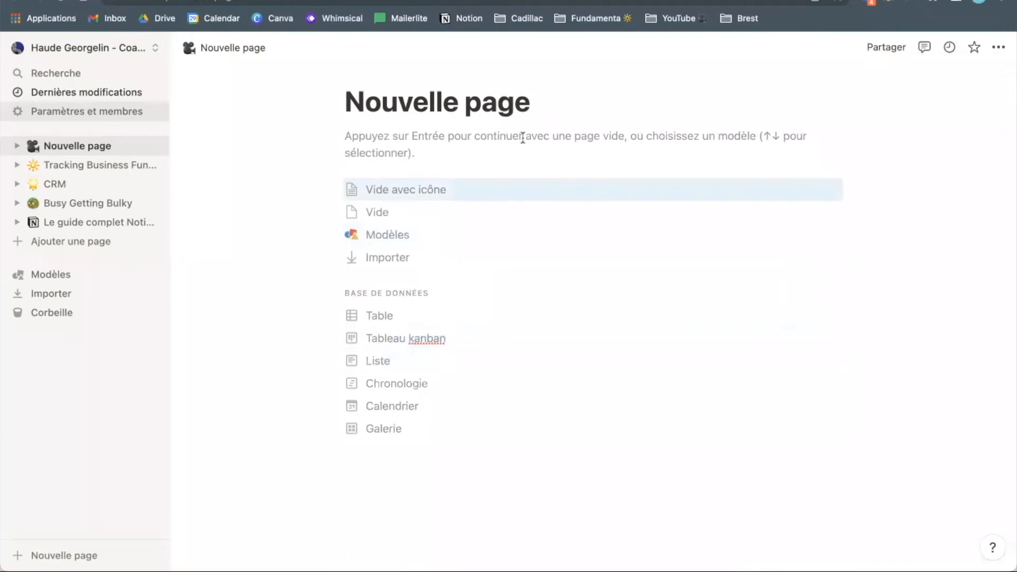
key(Return)
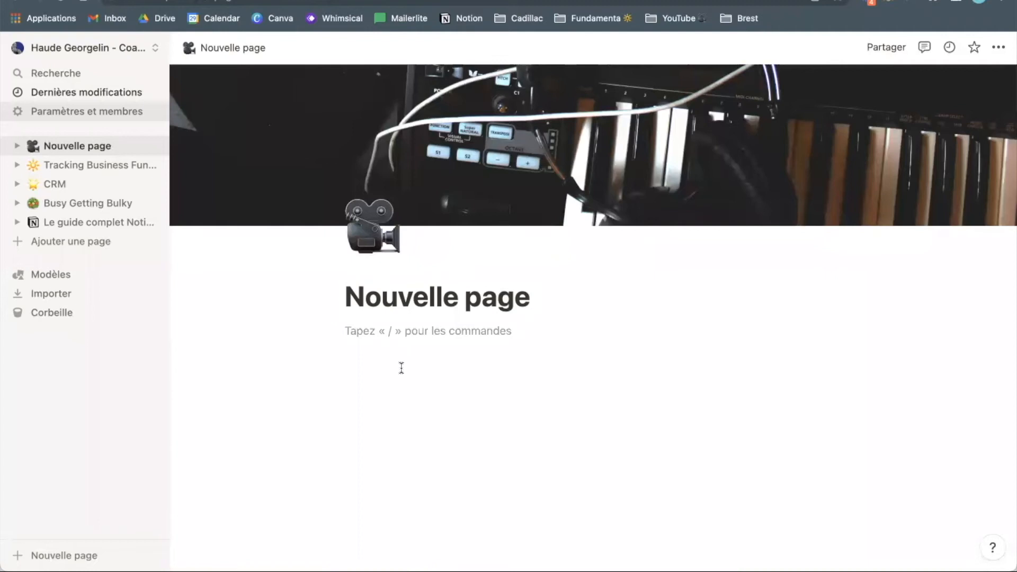
key(BackSpace)
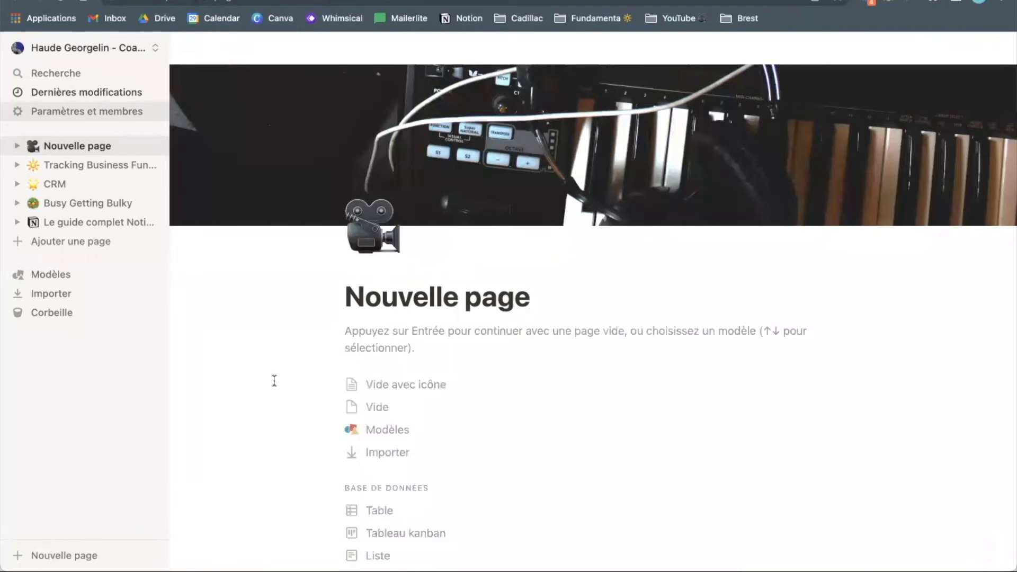
scroll(351, 357, down, 1)
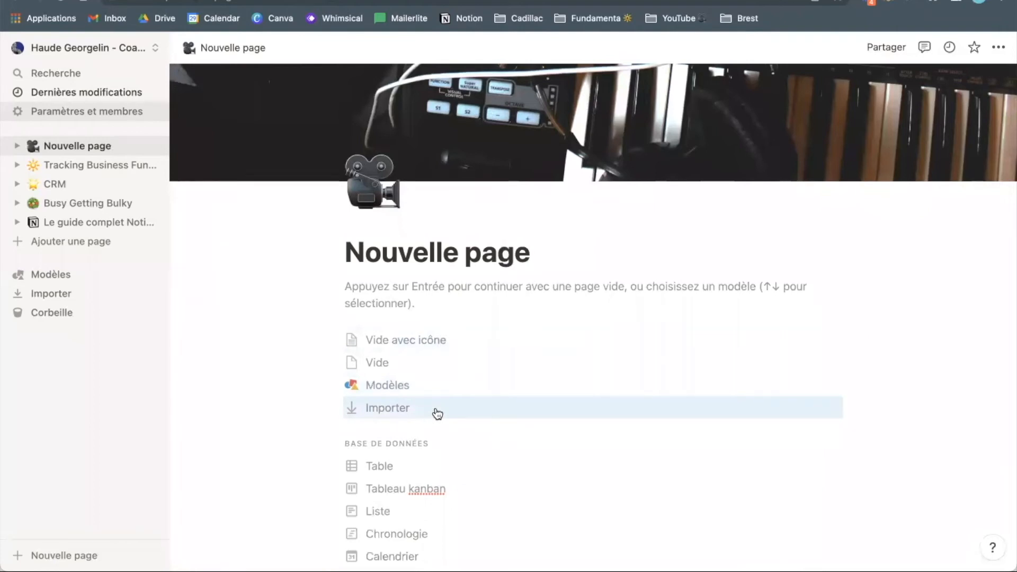
- Open the block actions menu for the empty line under the title
scroll(435, 403, down, 2)
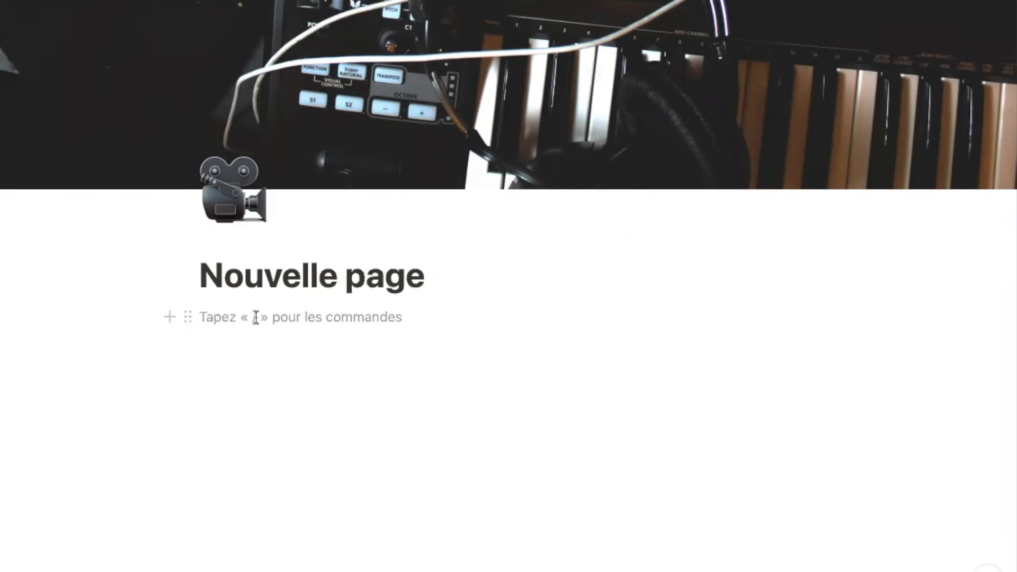
click(187, 317)
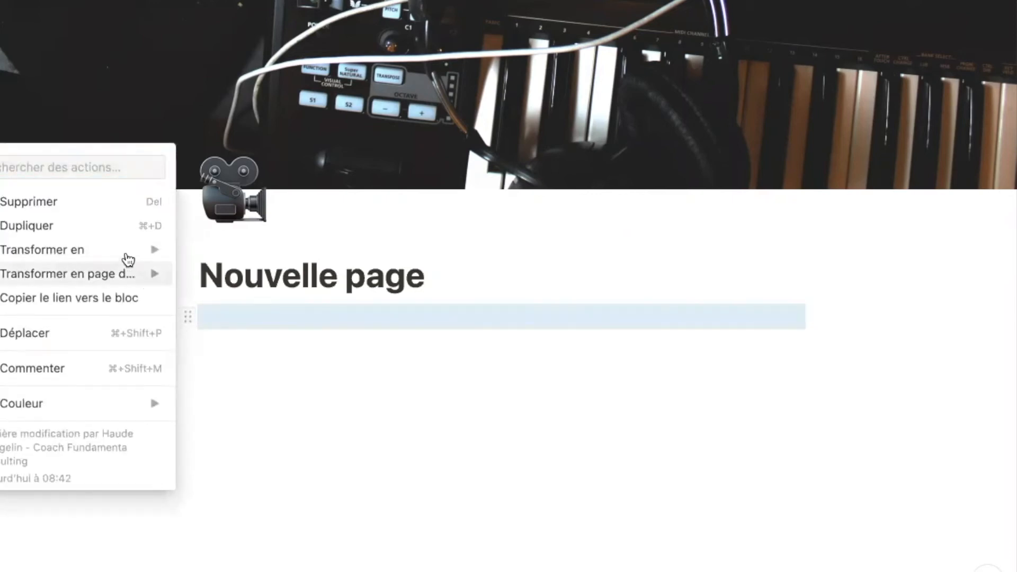
- Preview the Transformer en block types, then close the menu and return to the empty line
mouse_move(128, 260)
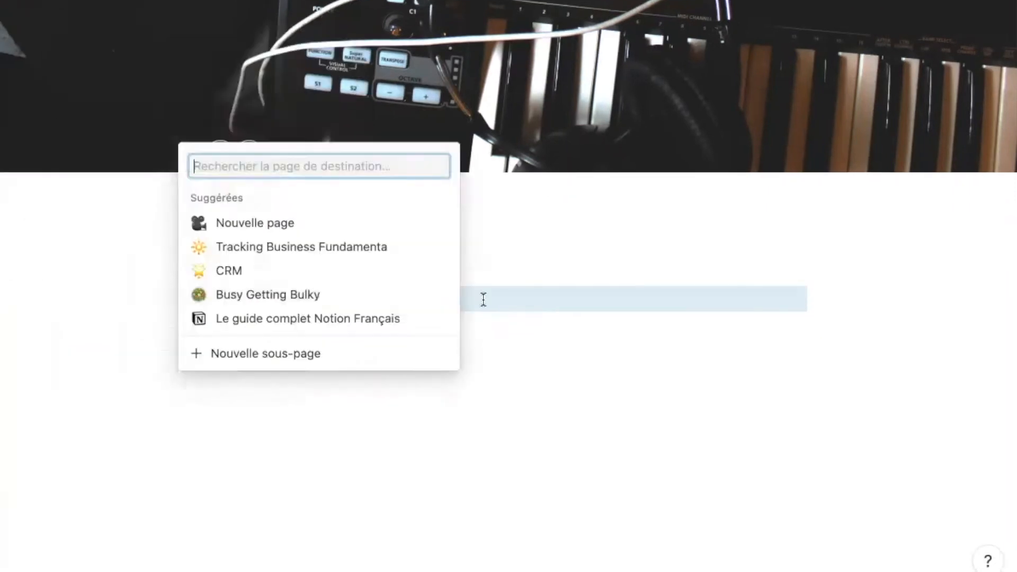
click(483, 299)
click(483, 300)
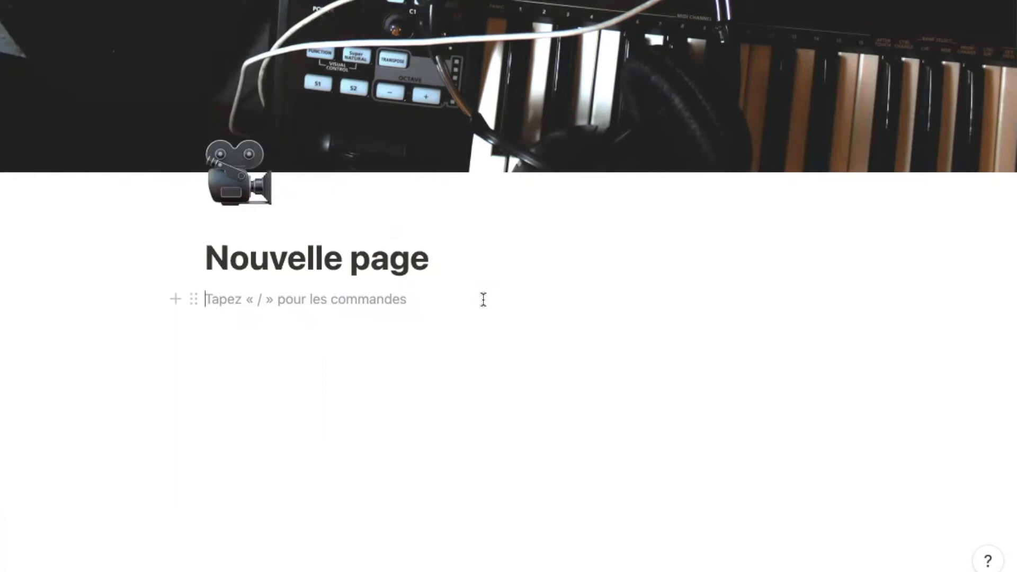
text(/)
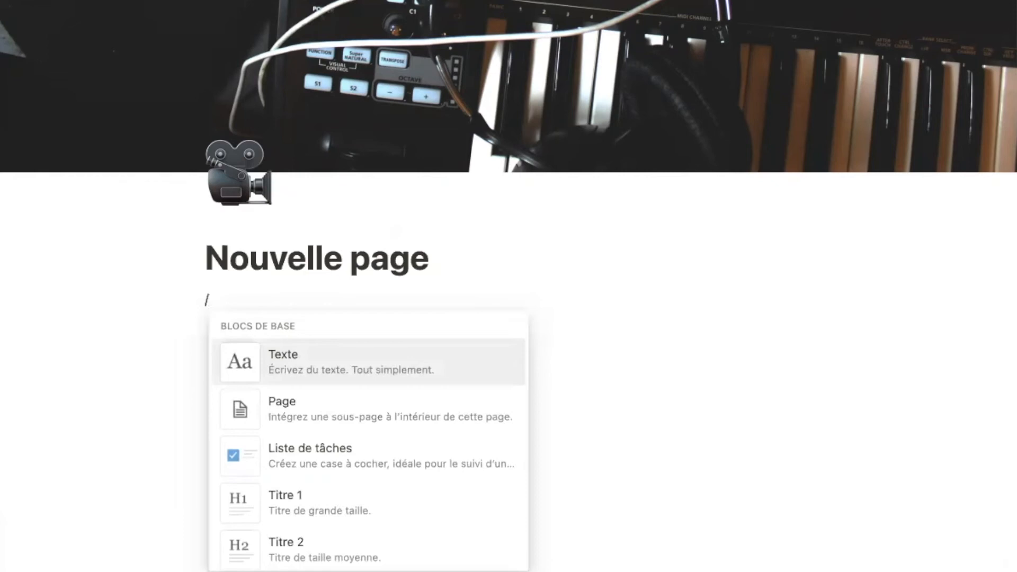
key(BackSpace)
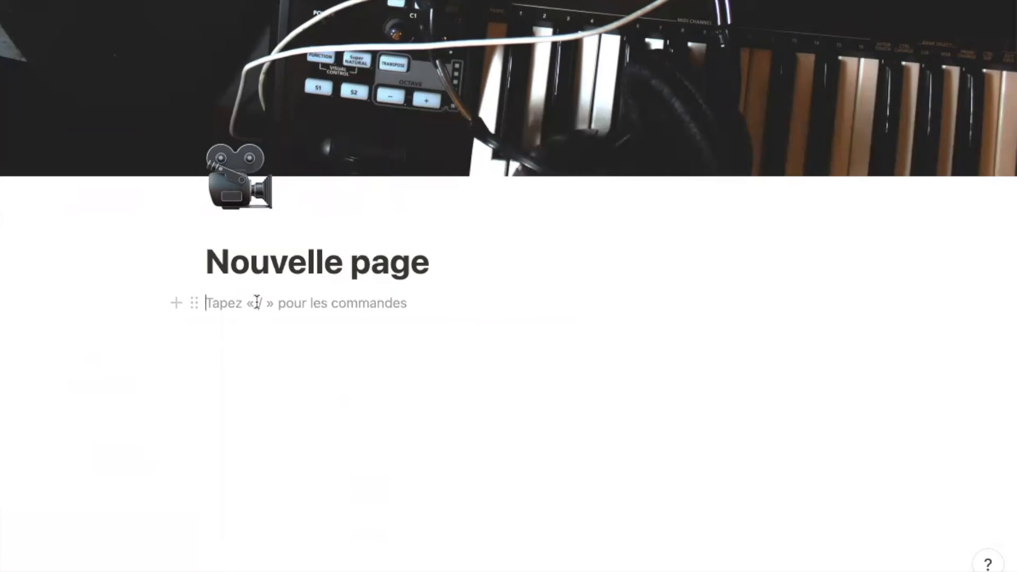
text(/)
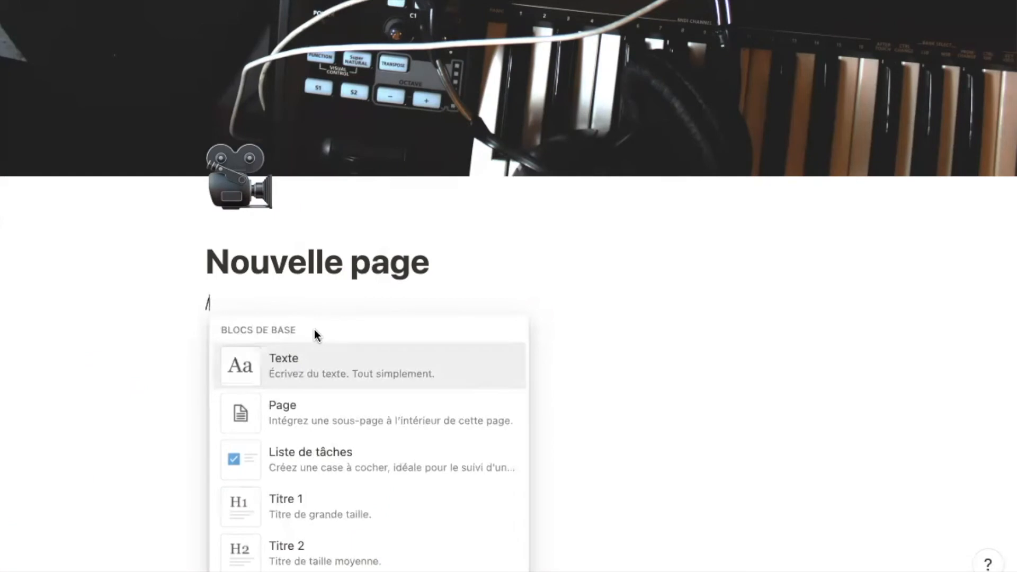
scroll(329, 335, down, 10)
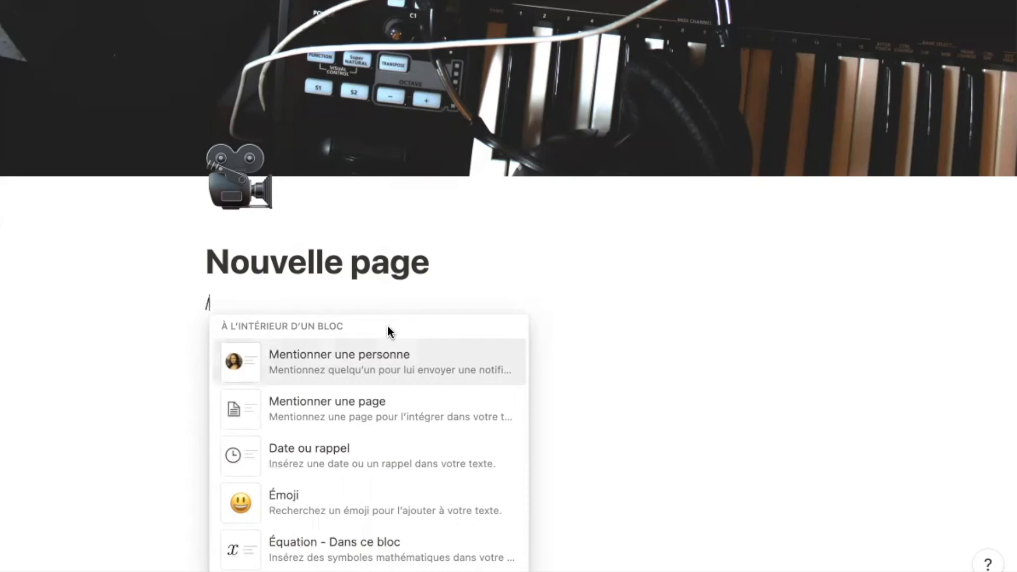
scroll(376, 333, down, 5)
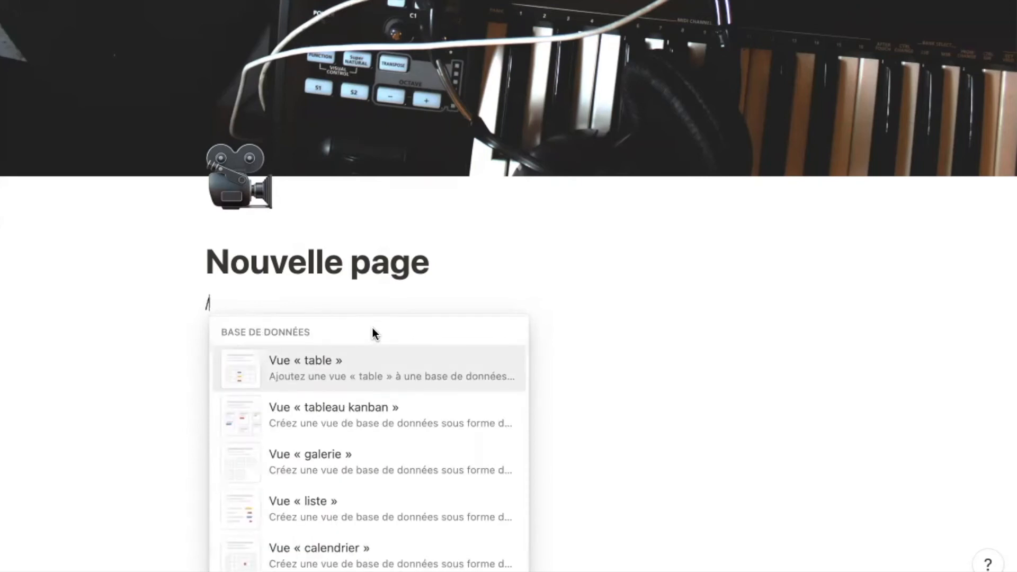
scroll(374, 334, down, 5)
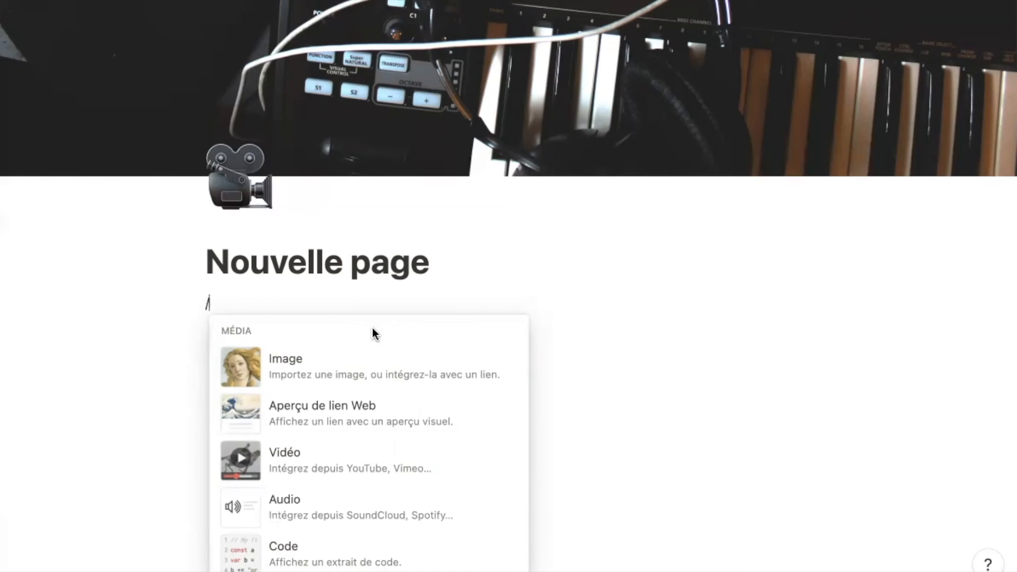
scroll(373, 327, down, 5)
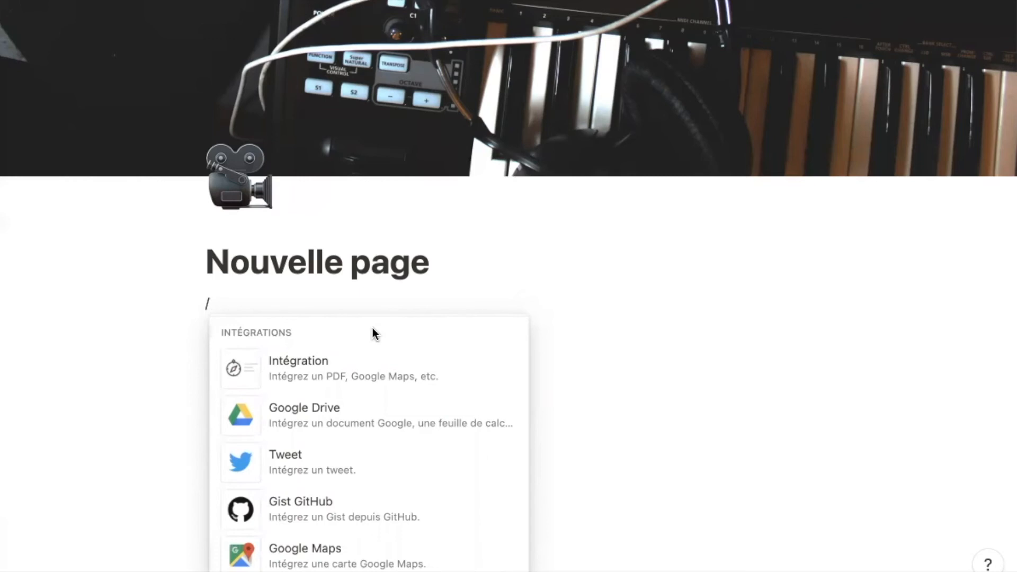
scroll(373, 327, down, 5)
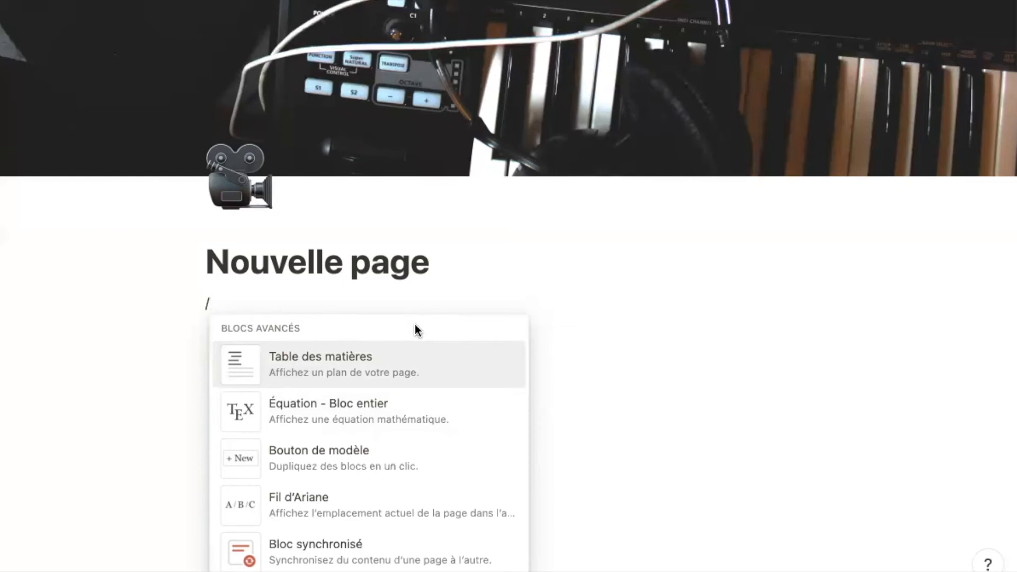
- Write 'Texte' on the first line, then start a new line below it with the / block menu
key(BackSpace)
text(T)
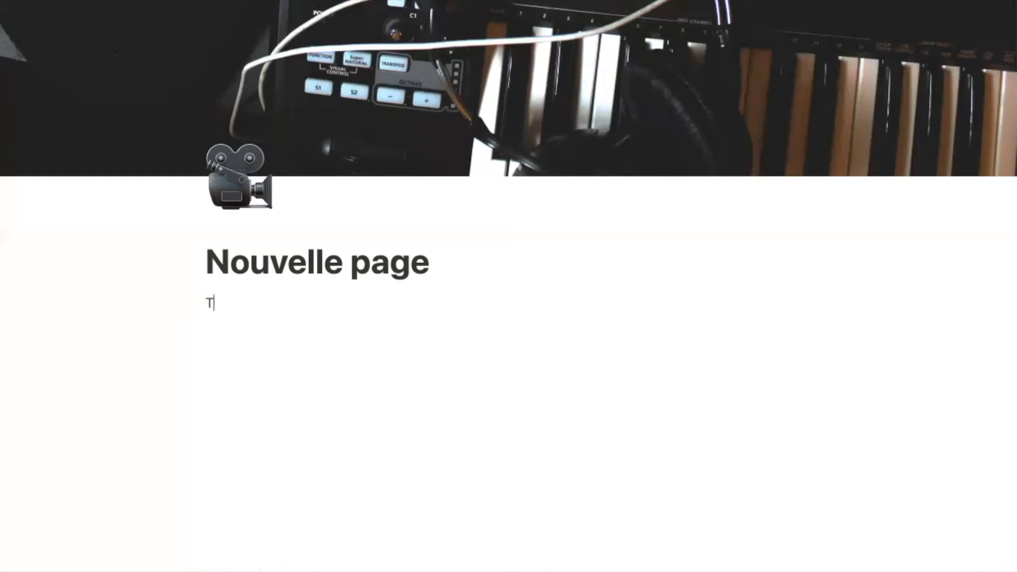
key(BackSpace)
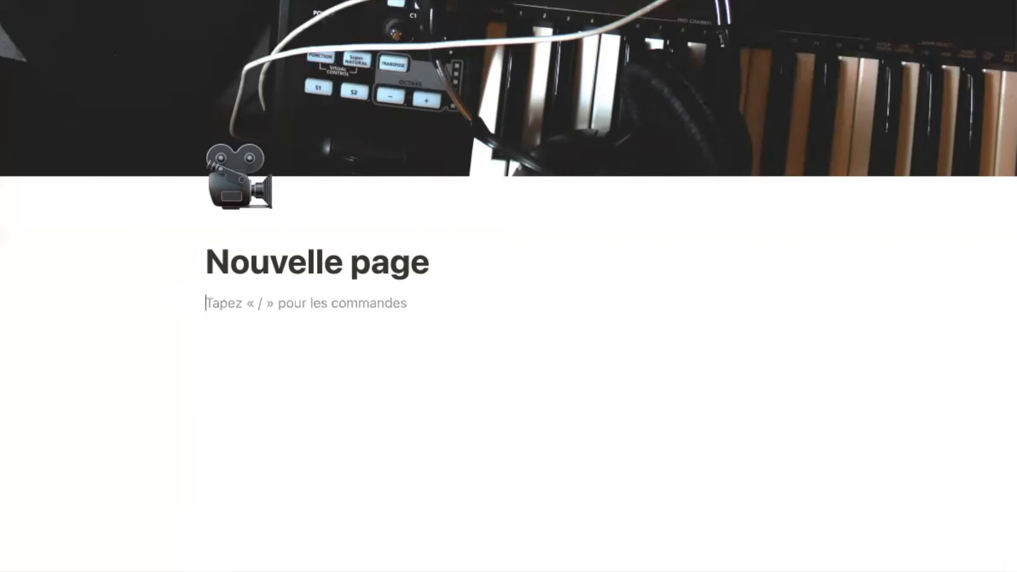
text(Texte)
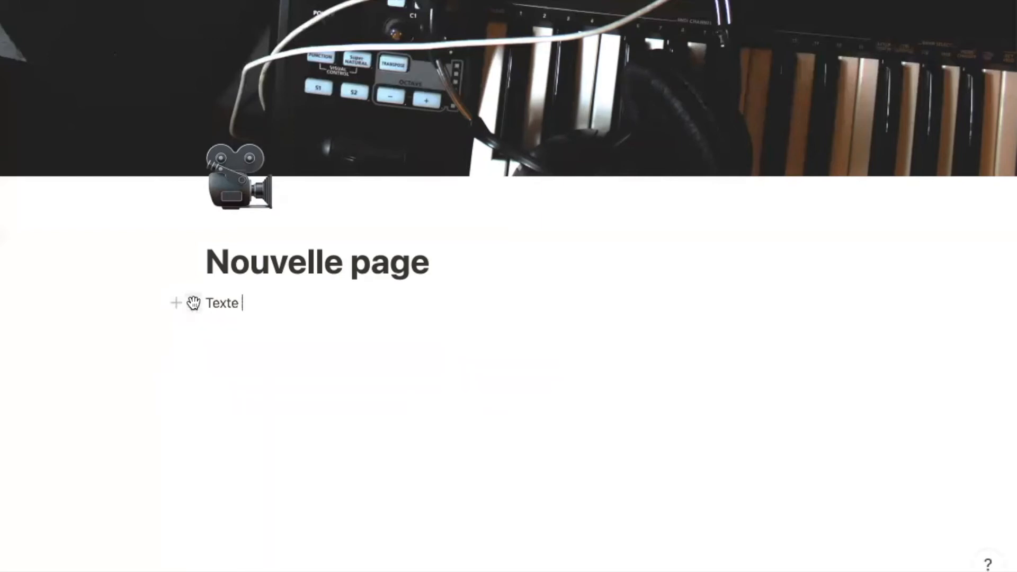
click(194, 305)
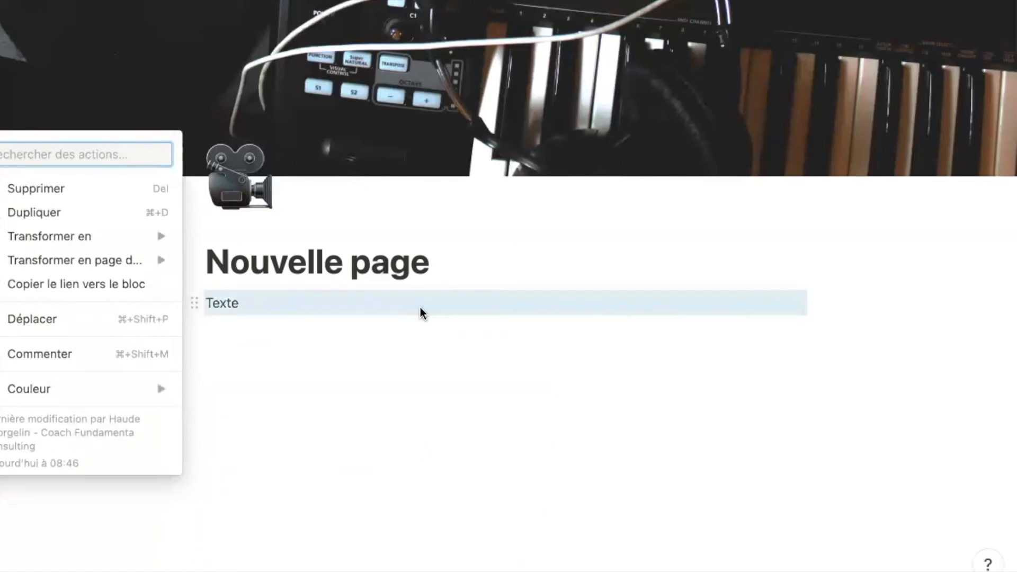
click(383, 300)
key(Return)
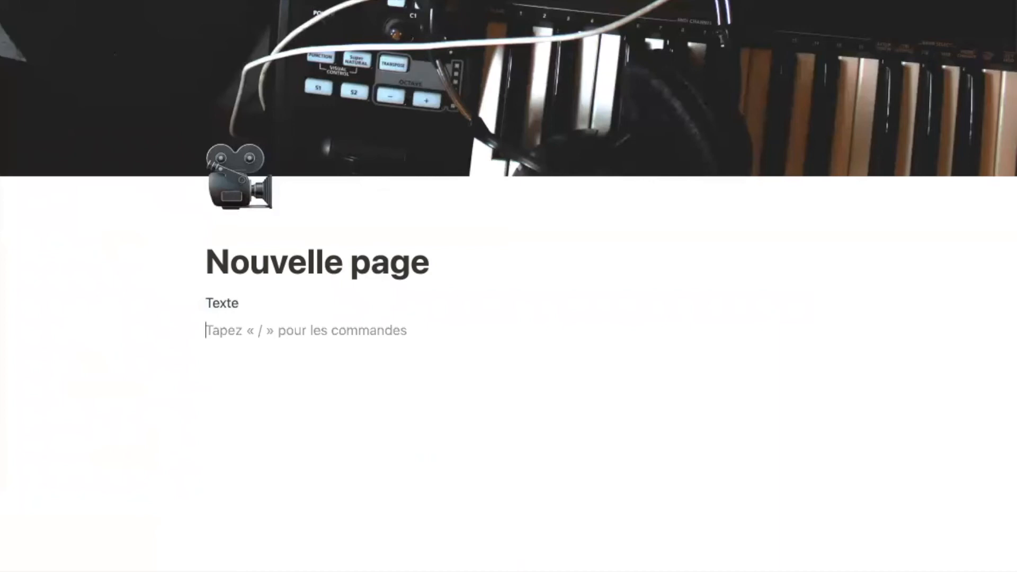
text(/)
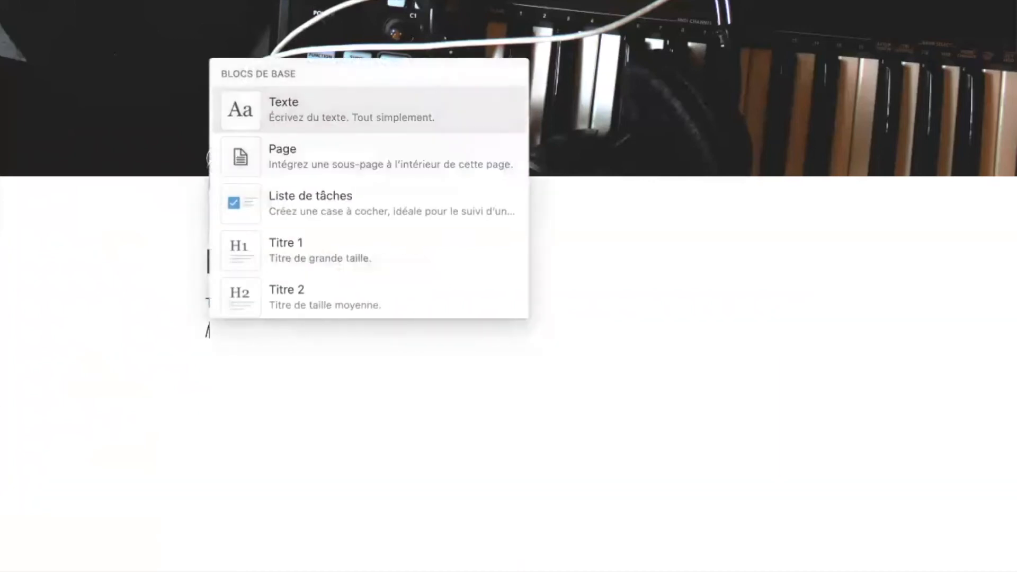
- Add a sub-page titled 'Nouvelle page 2' and return to the parent page
click(403, 167)
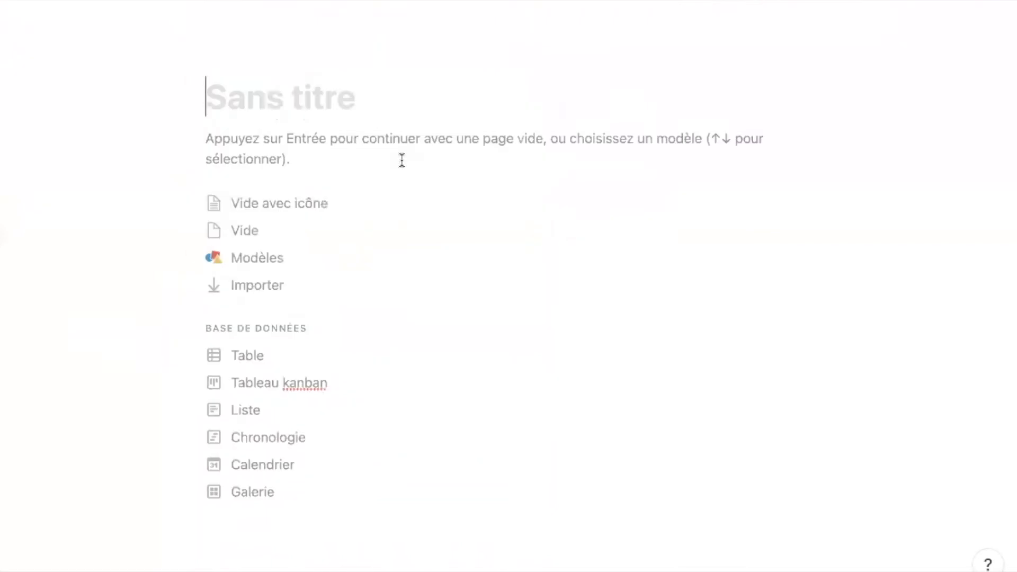
text(Nouvelle)
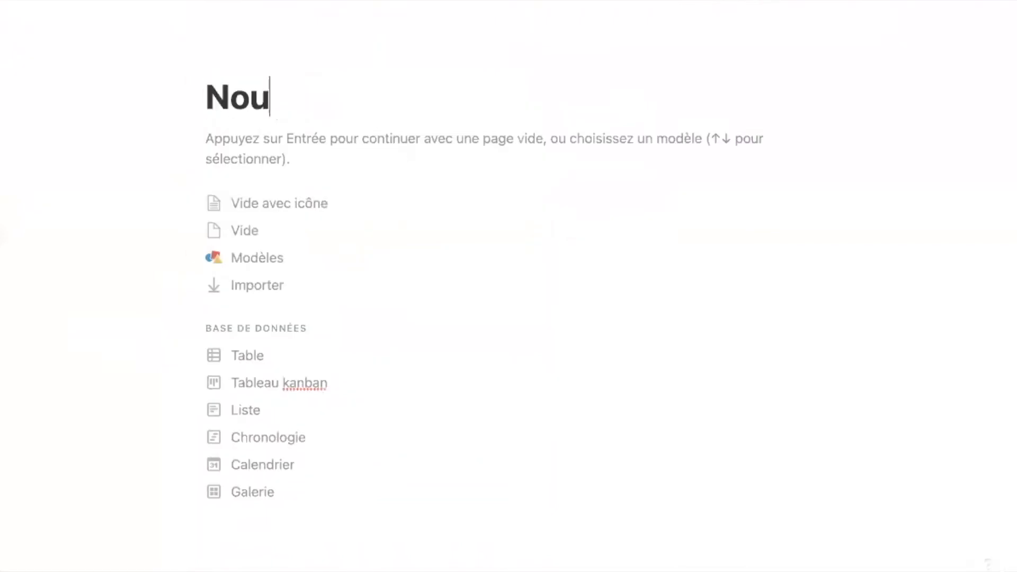
text( page 2)
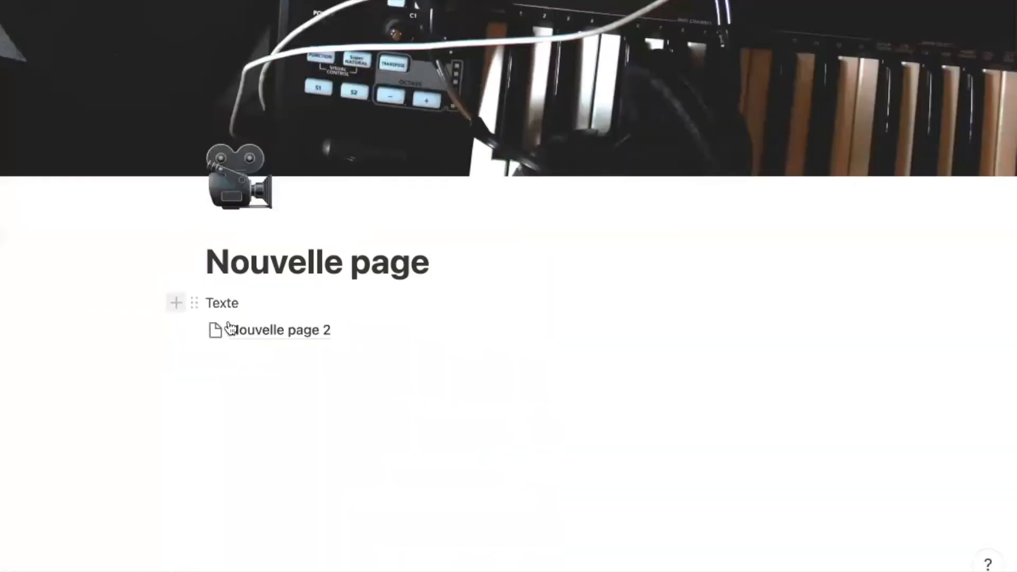
click(230, 359)
- Add two unchecked to-do items reading 'to do list', then start a new line below them
text(/)
key(Down)
key(Down)
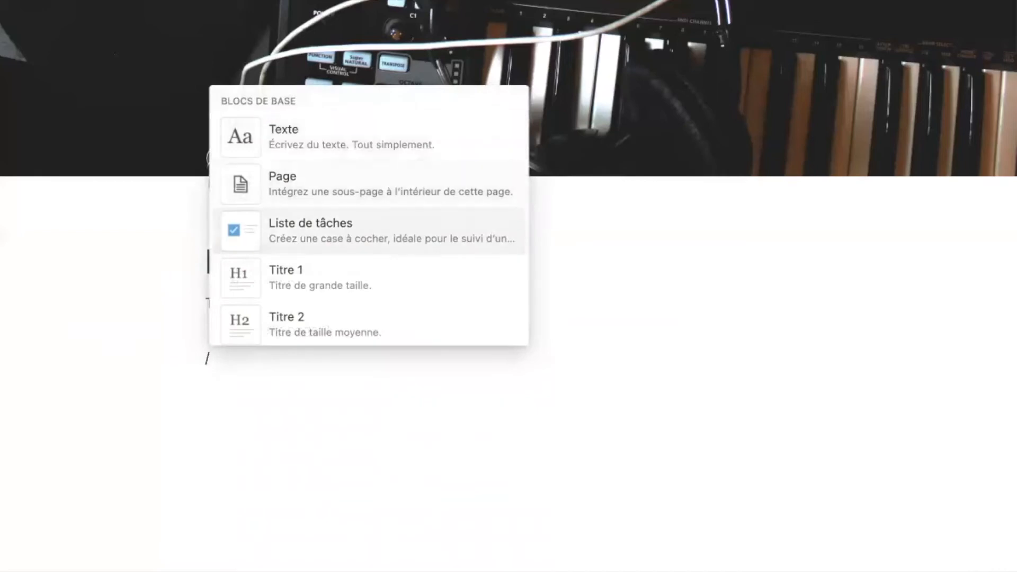
key(Return)
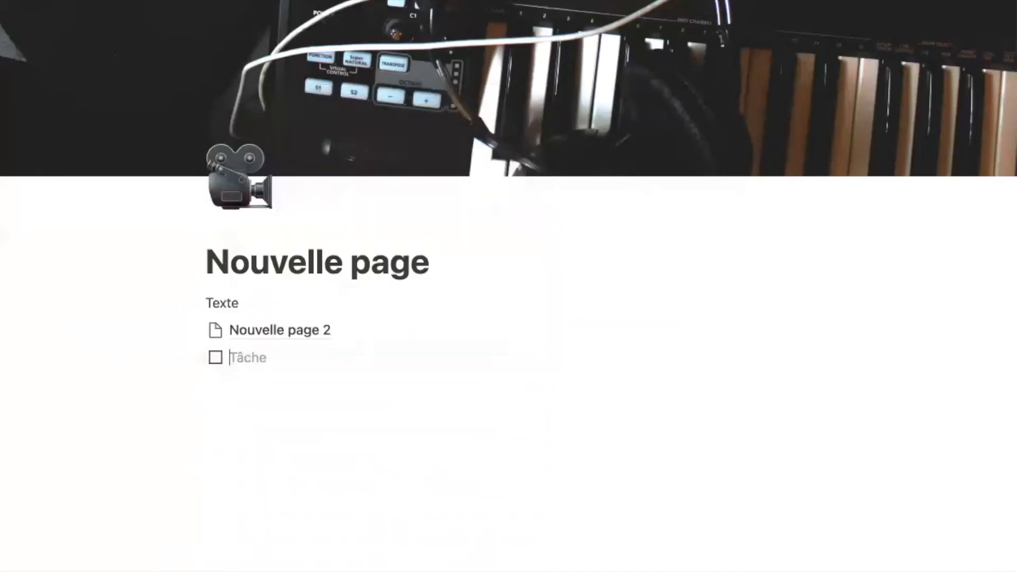
text(to do list)
key(Return)
text(to do l)
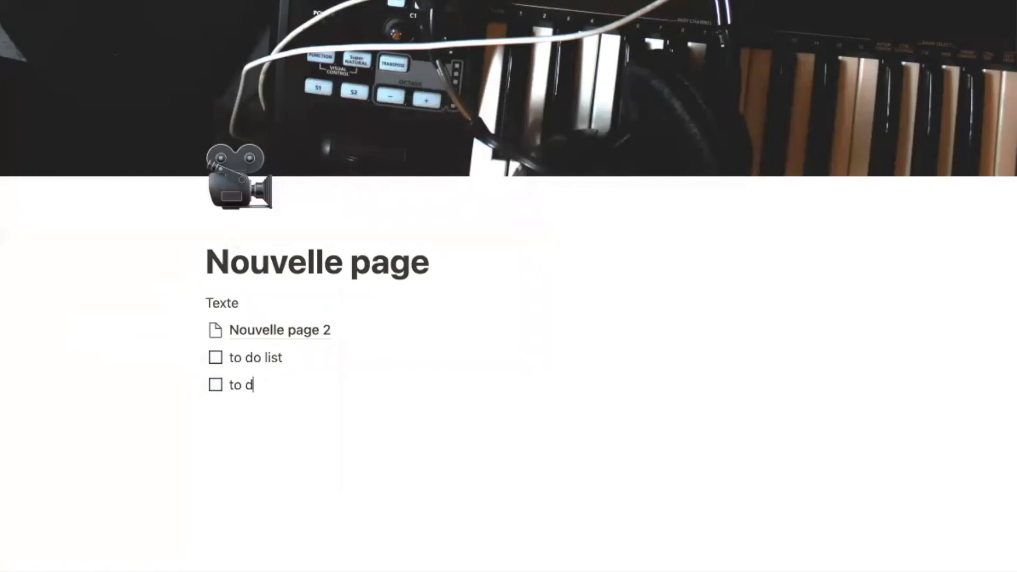
text(ist)
click(216, 386)
click(217, 386)
key(Return)
key(Return)
- Insert a Heading 1 block reading 'Titre 1'
text(/)
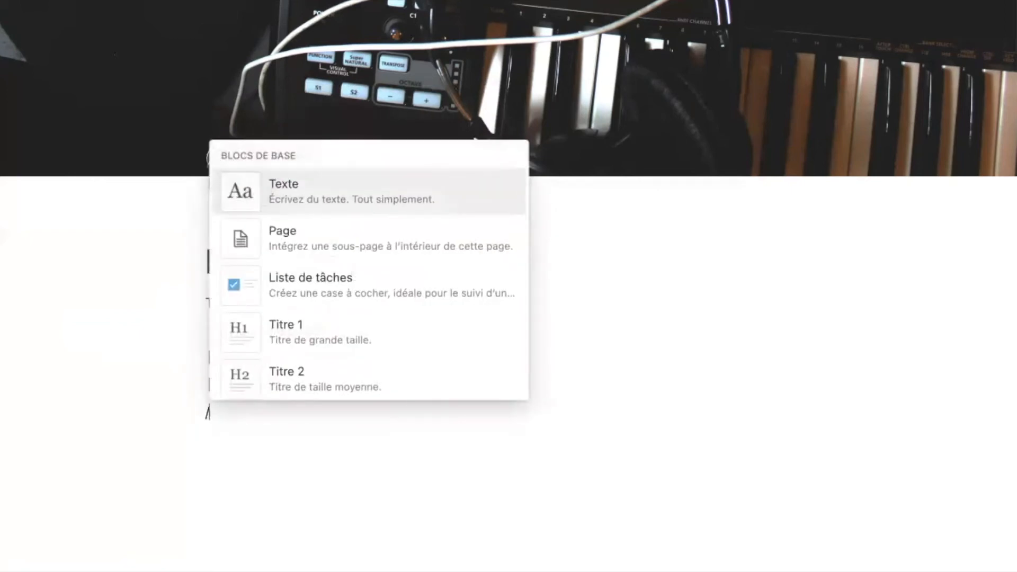
key(Down)
key(Down)
key(Down)
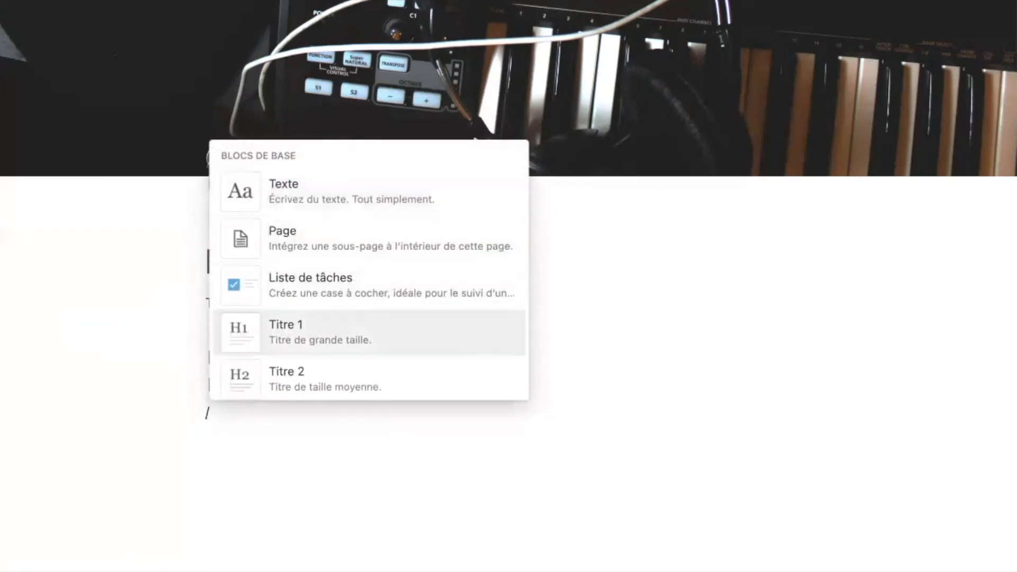
key(Down)
key(Down)
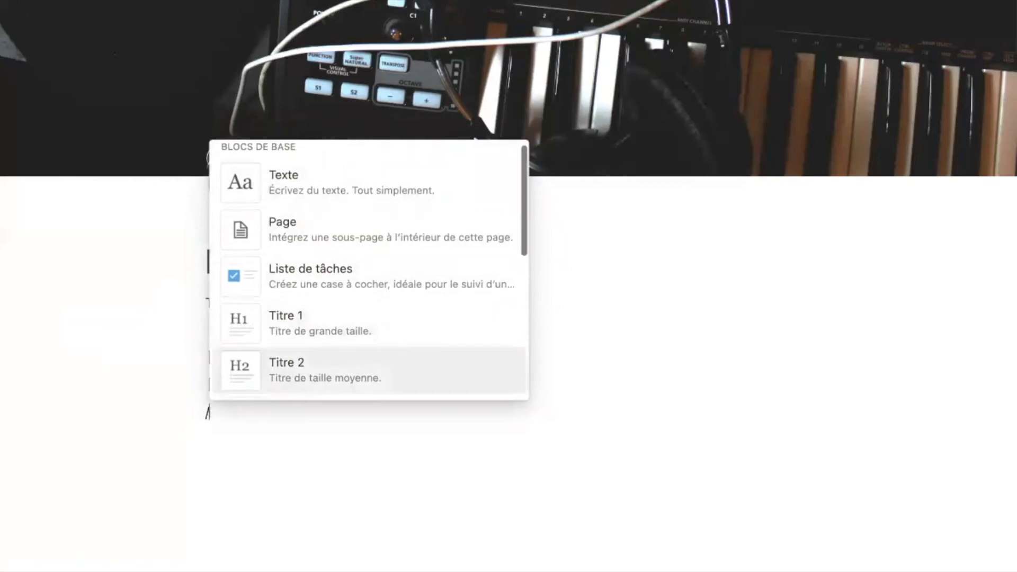
key(Up)
key(Up)
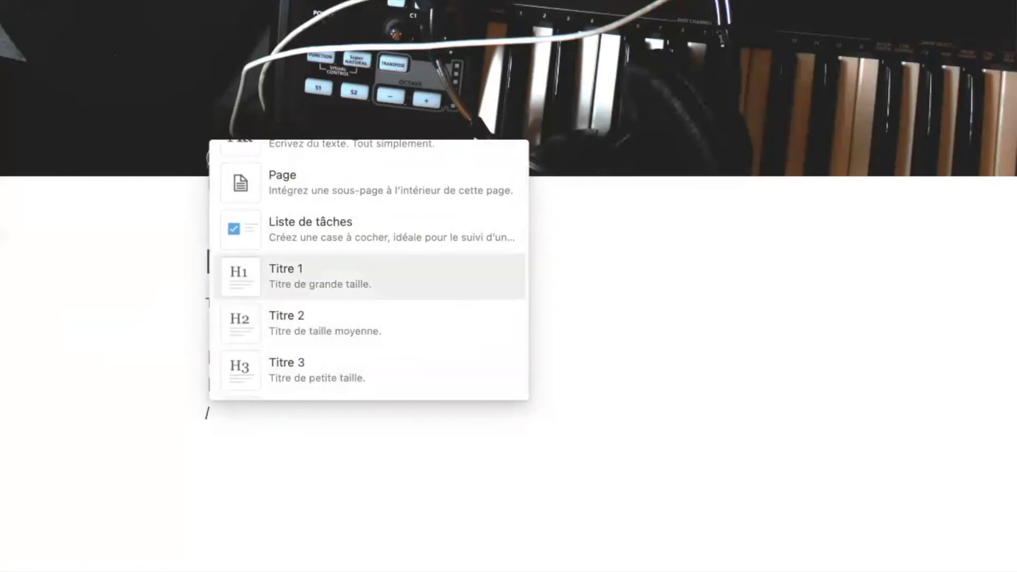
key(Return)
text(Titre 1)
key(Return)
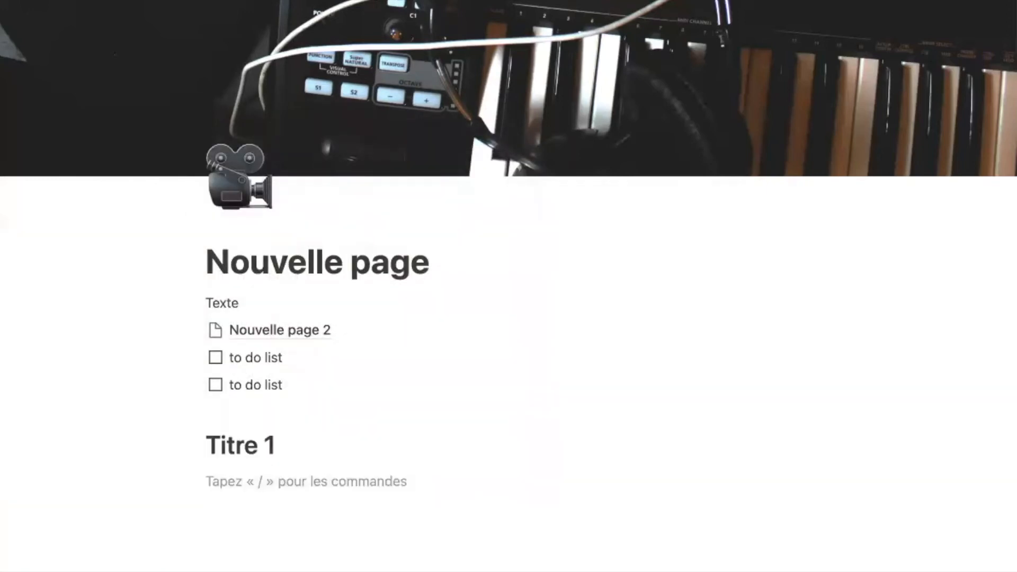
- Add a Heading 2 block reading 'Titre 2' below it
text(/)
key(Down)
key(Down)
key(Down)
key(Down)
key(Return)
text(Titre 2)
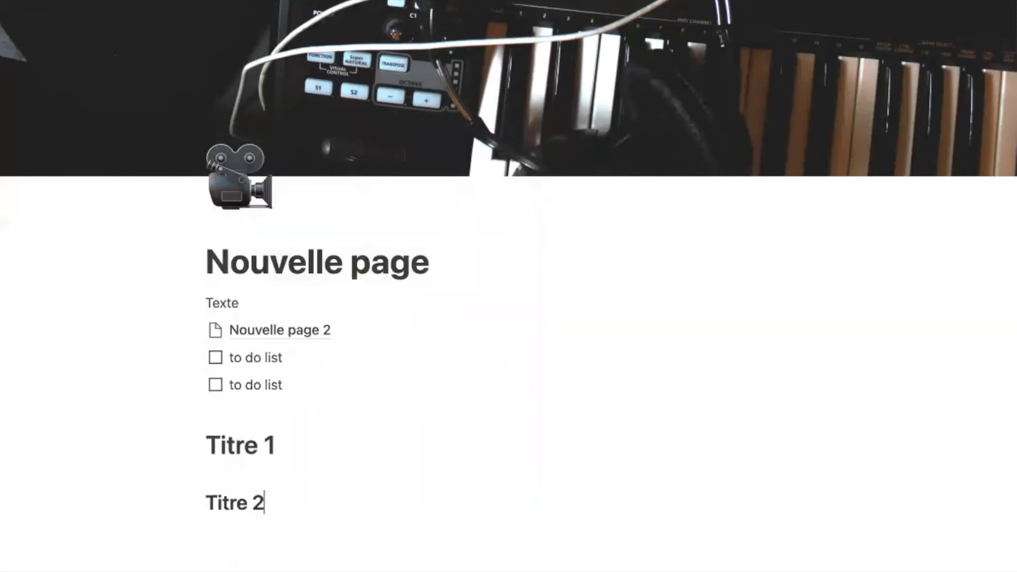
key(Return)
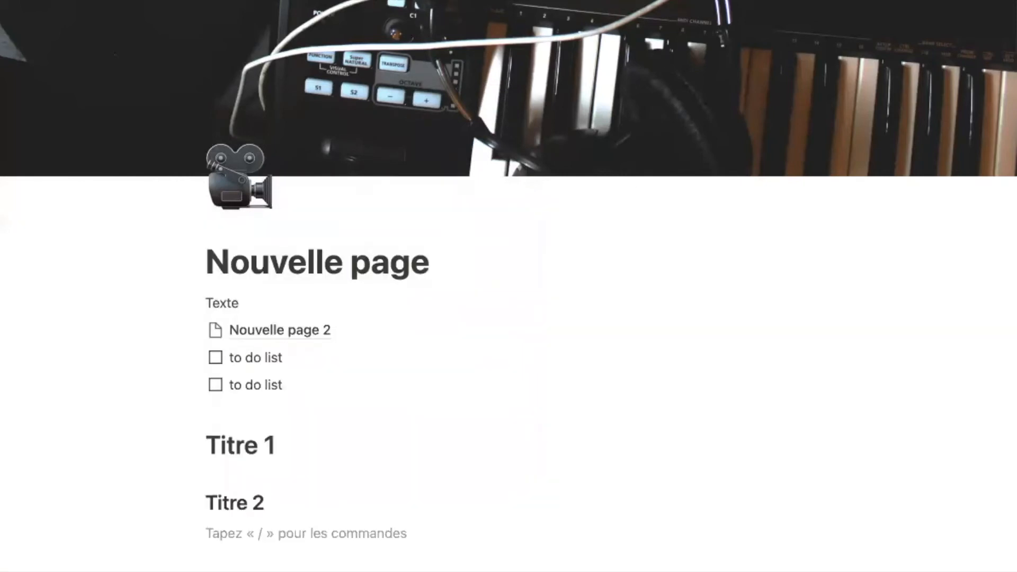
- Add a Heading 3 block reading 'Titre 3' and adjust its # markdown prefix
text(/)
key(Down)
key(Down)
key(Down)
key(Down)
key(Down)
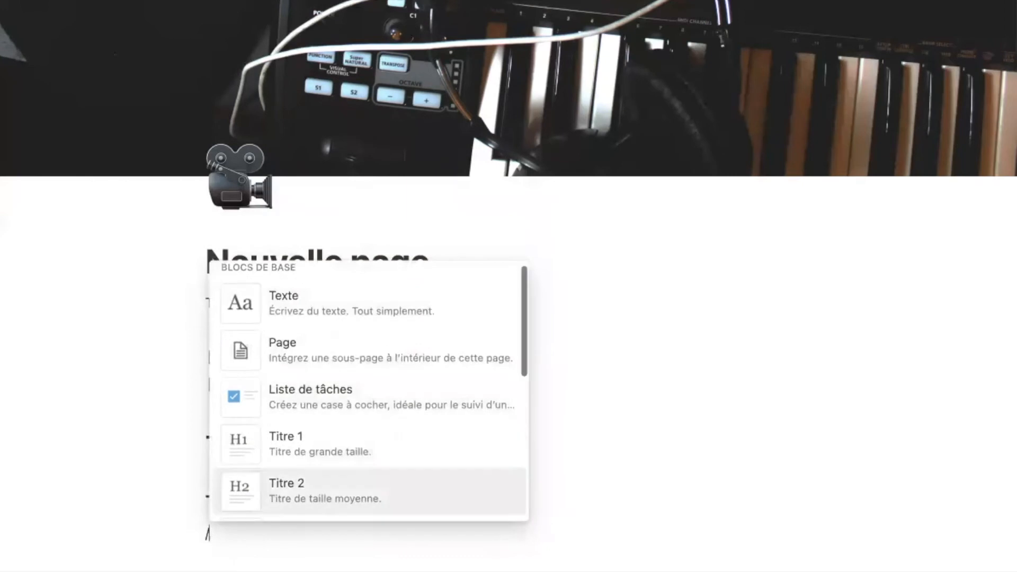
key(Return)
text(Ti)
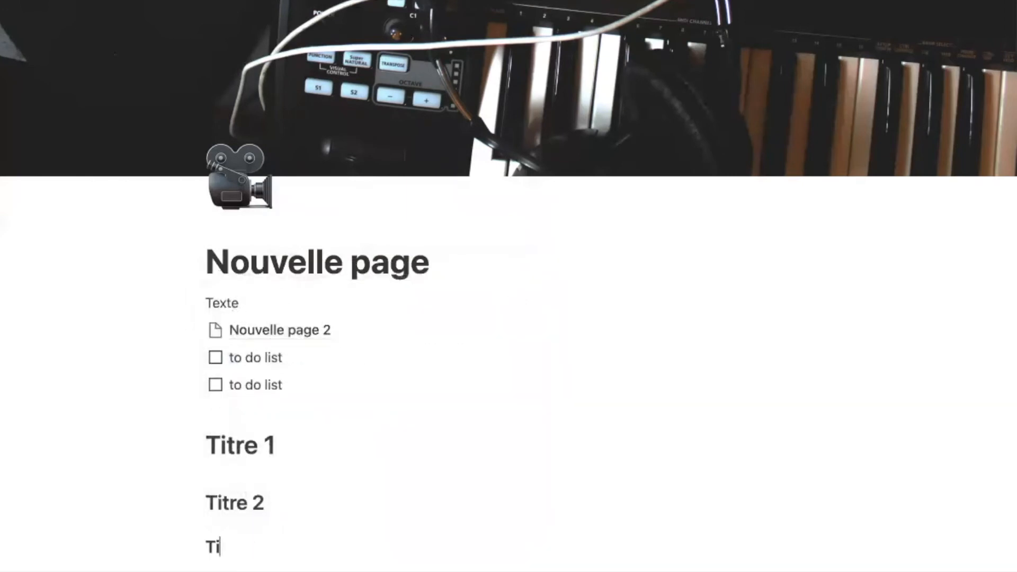
text(tre 3)
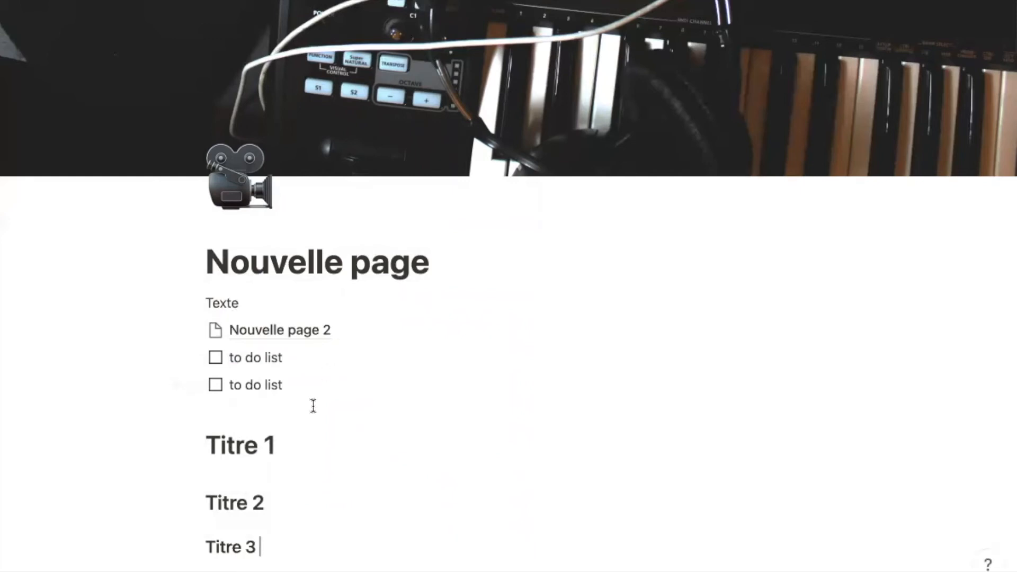
scroll(313, 407, down, 2)
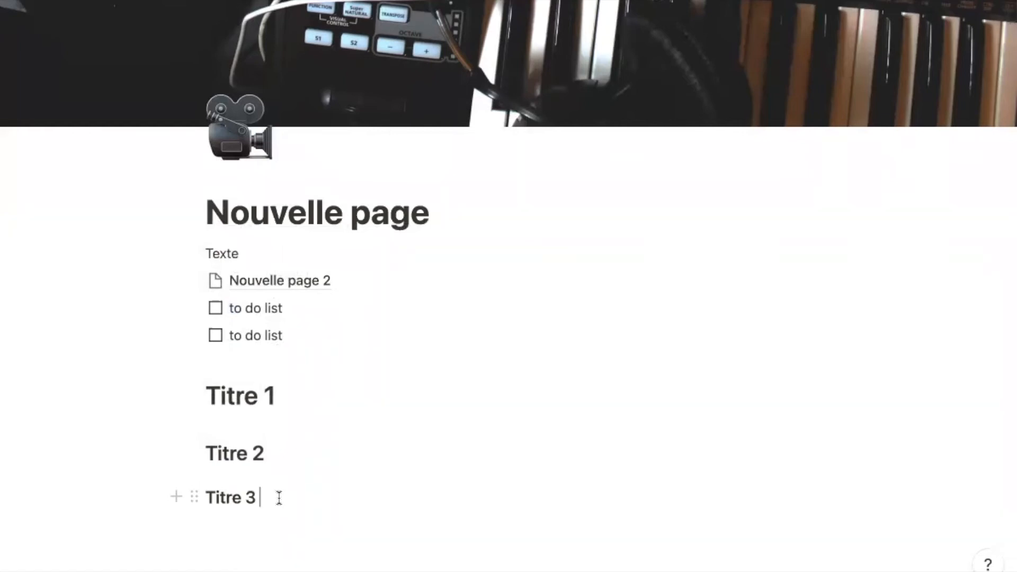
click(204, 495)
text(##)
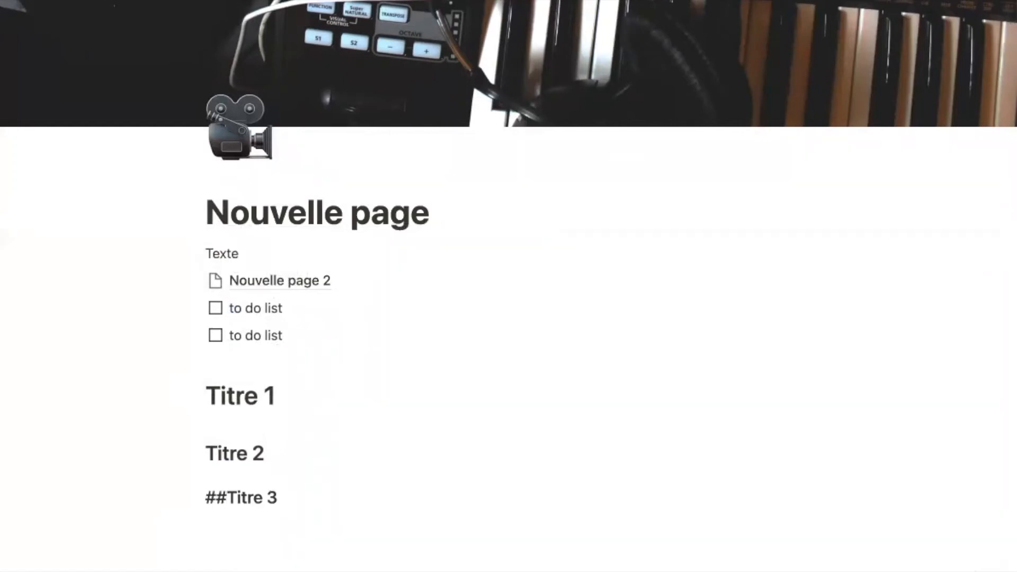
key(BackSpace)
key(BackSpace)
text(##)
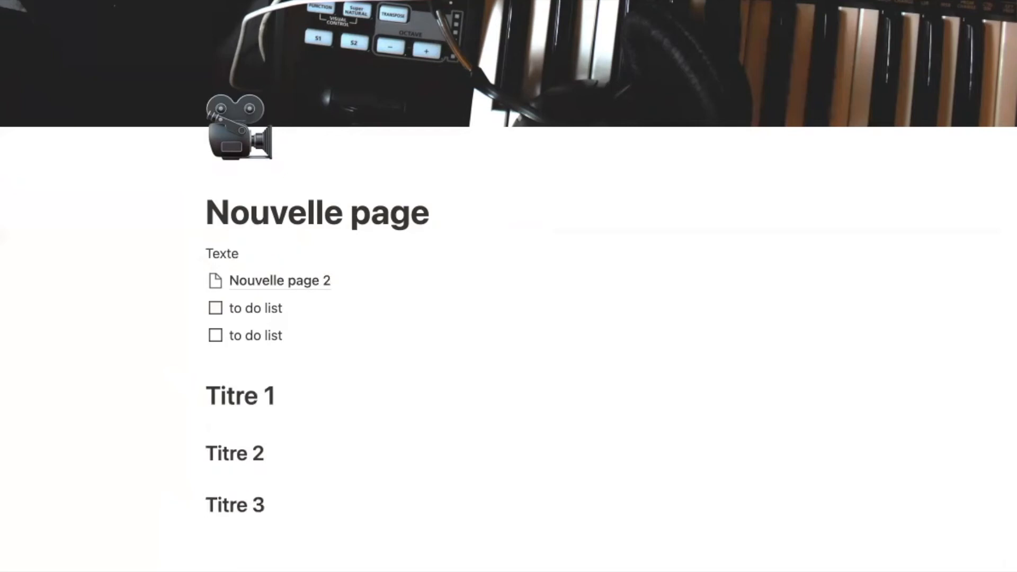
text( ###)
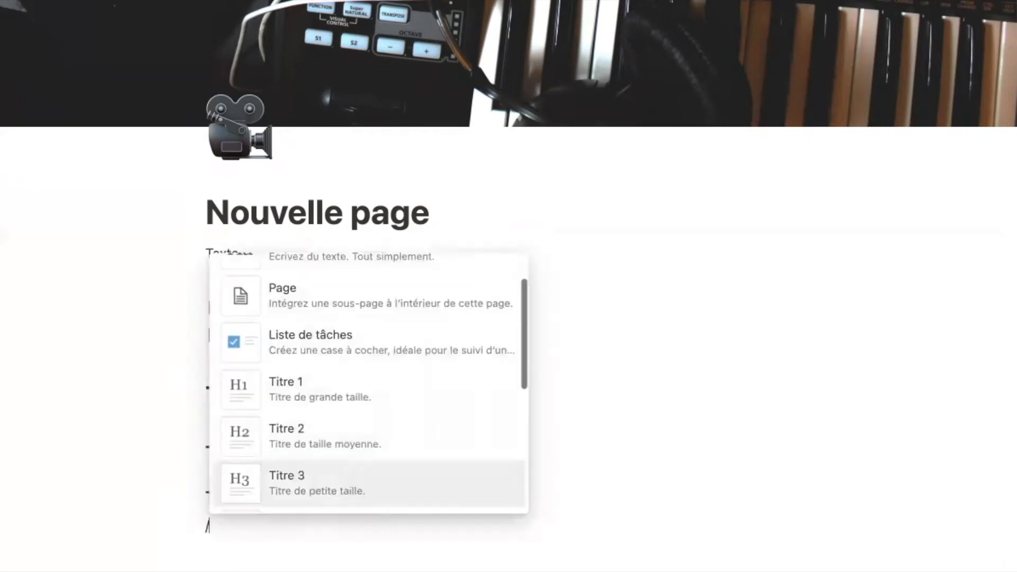
- Add two bulleted list items, each reading 'bullet point'
key(Down)
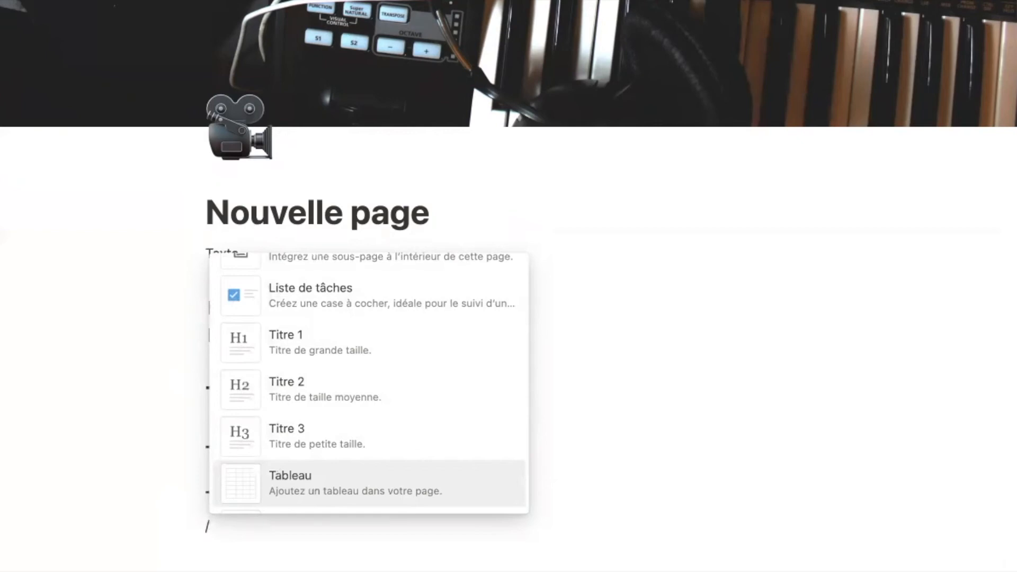
key(Down)
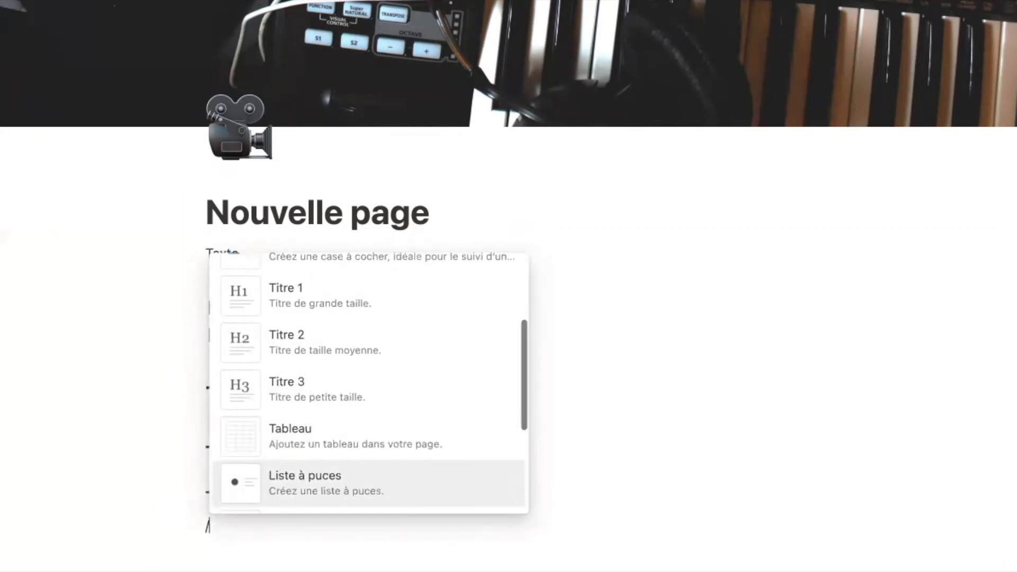
key(Return)
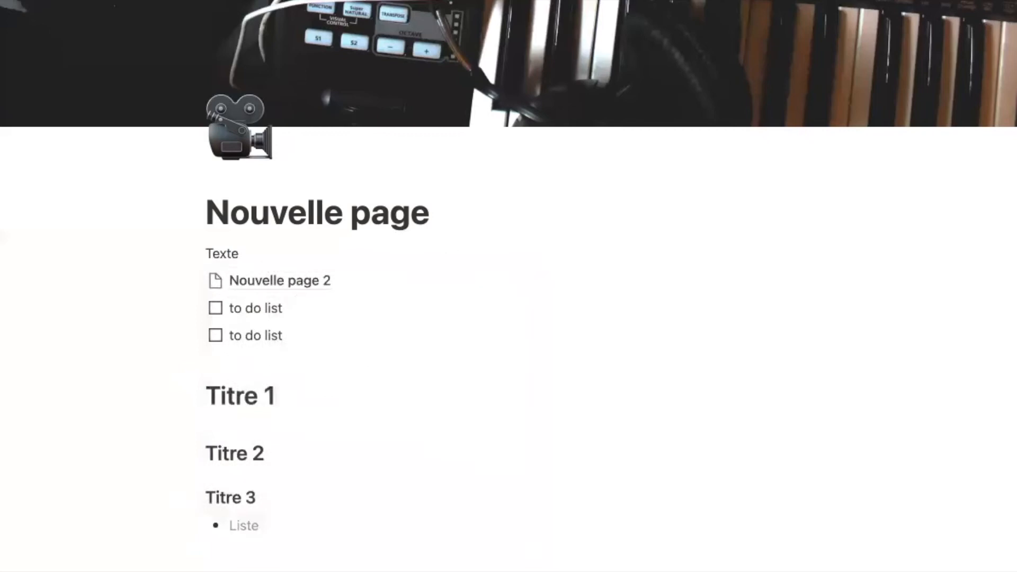
text(bullet point)
key(Return)
text(bullet )
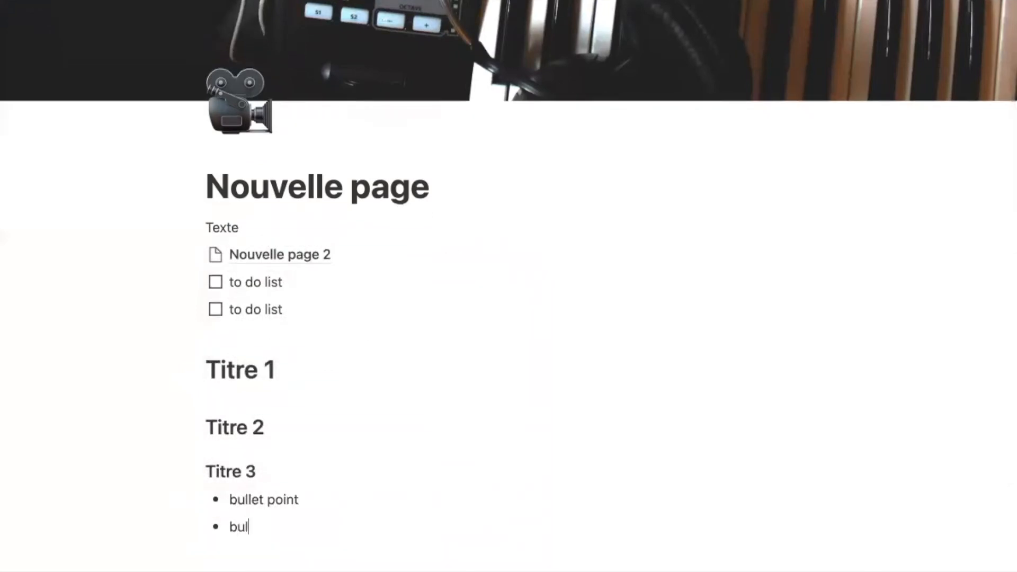
text(point)
- Add a numbered list with items 1, 2, 3 and 4
key(Return)
key(Return)
text(/)
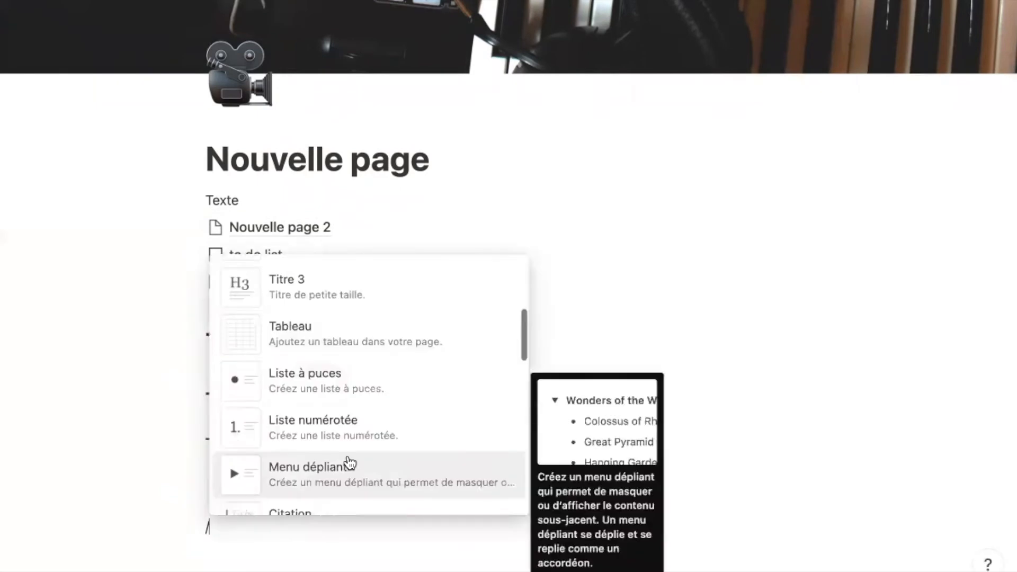
click(402, 423)
text(1)
key(Return)
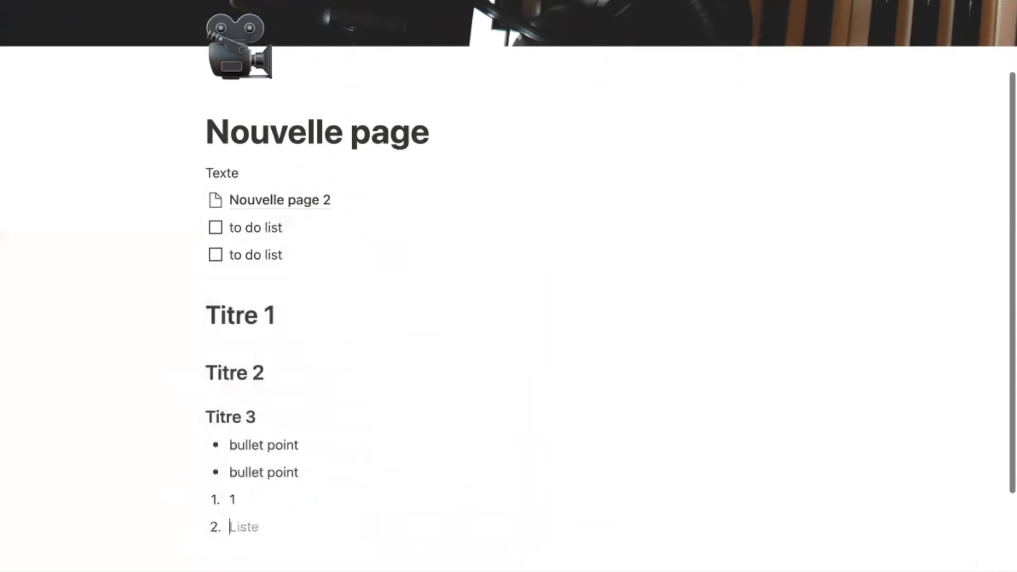
text(2)
key(Return)
text(3)
key(Return)
text(4)
key(Return)
key(Return)
- Insert an empty toggle block (Menu dépliant) below the numbered list
text(/)
key(Down)
key(Down)
key(Down)
key(Down)
key(Down)
key(Down)
key(Down)
key(Down)
key(Down)
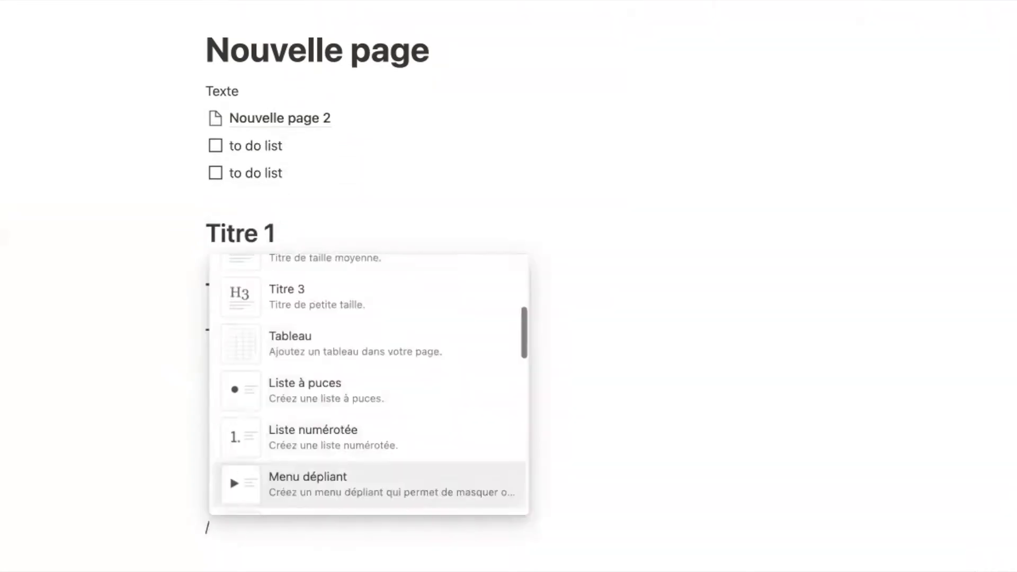
key(Up)
key(Down)
key(Down)
key(Up)
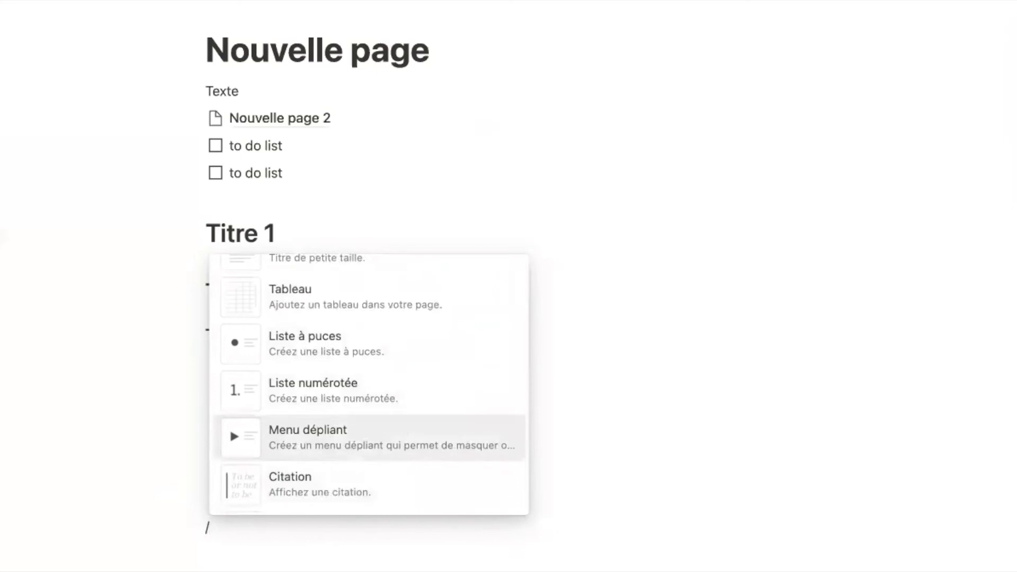
key(Return)
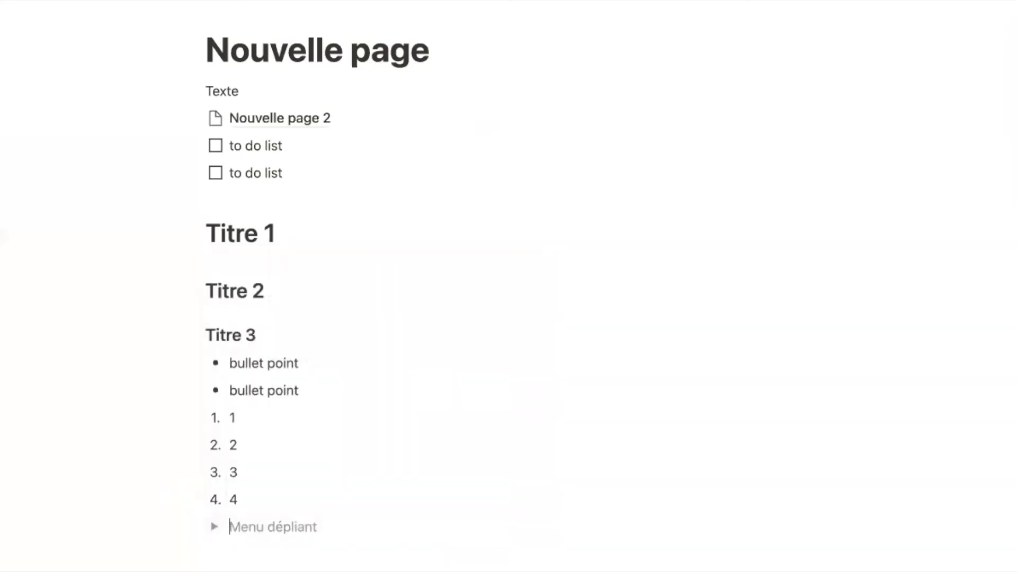
- Title the toggle 'Menu', drag numbered items 1–4 into it, then collapse it
text(Menu)
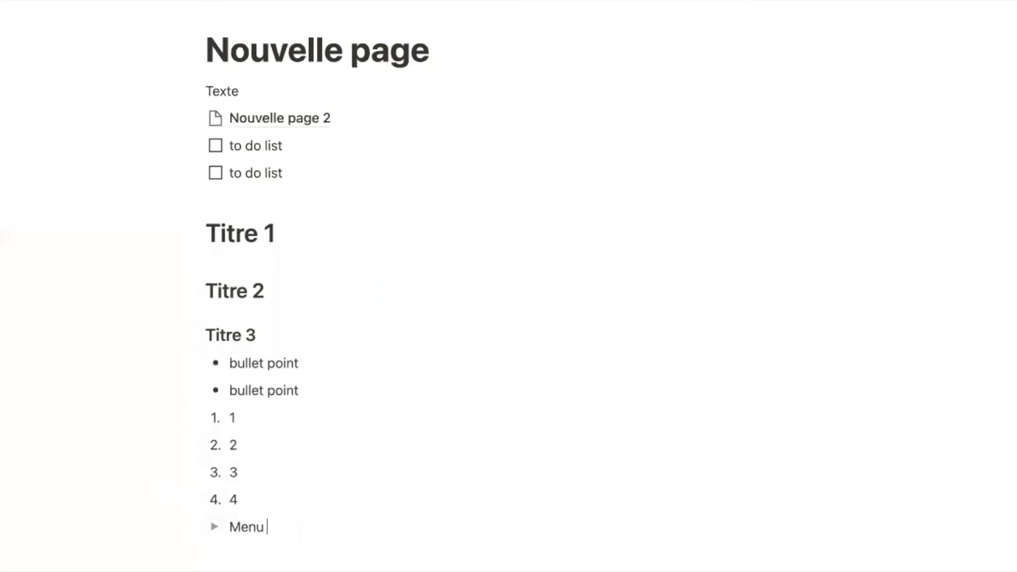
click(259, 543)
click(214, 499)
click(250, 524)
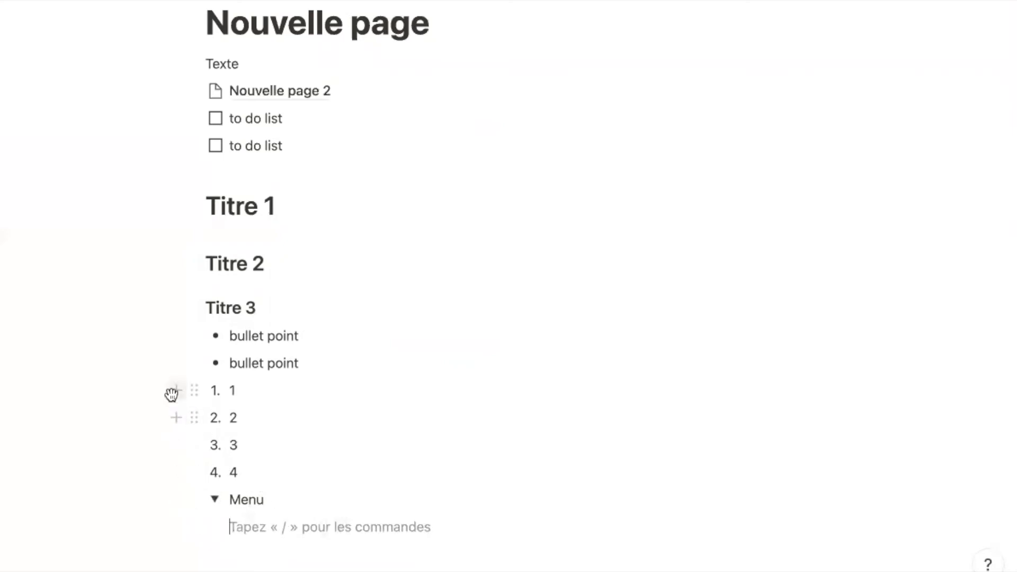
click(160, 387)
drag(160, 387, 274, 468)
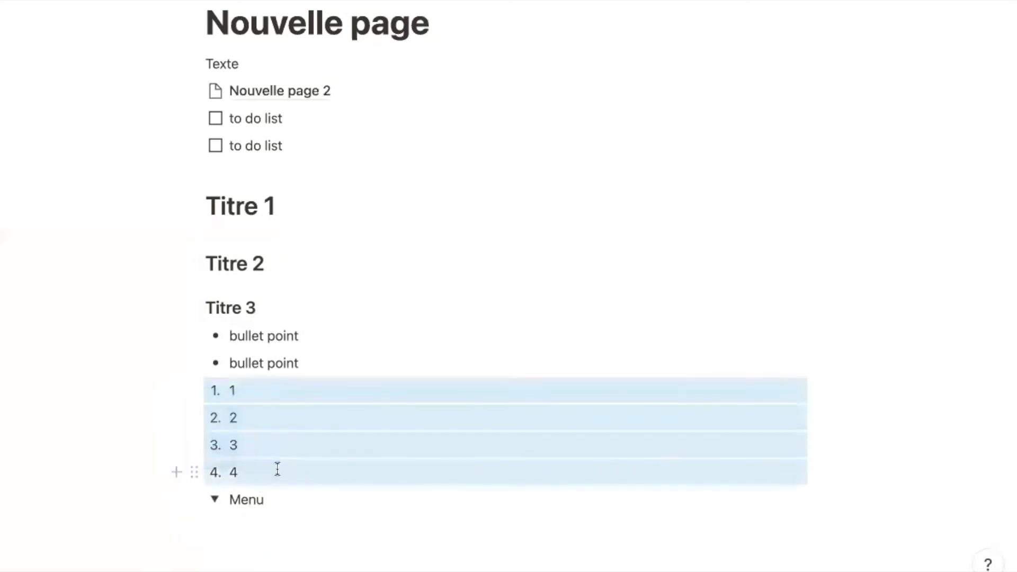
drag(196, 390, 228, 503)
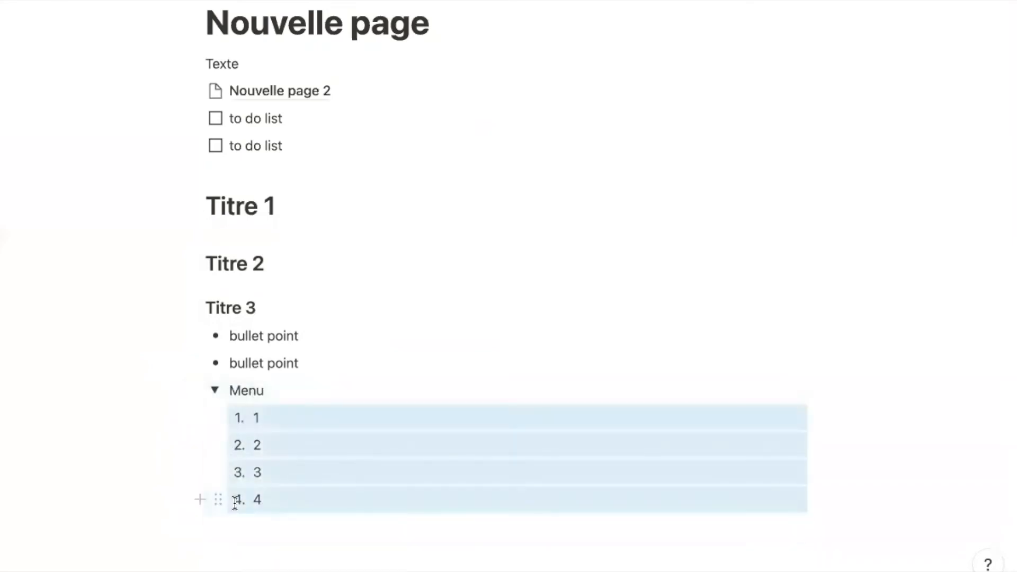
click(216, 391)
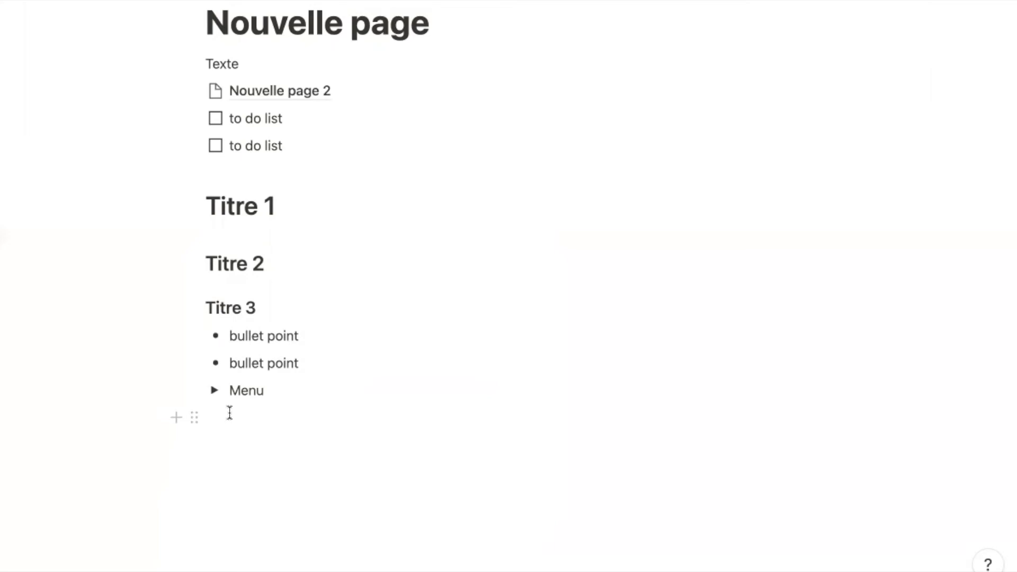
- Insert a quote block reading 'Notion est un outil génial' and make its text italic
click(230, 413)
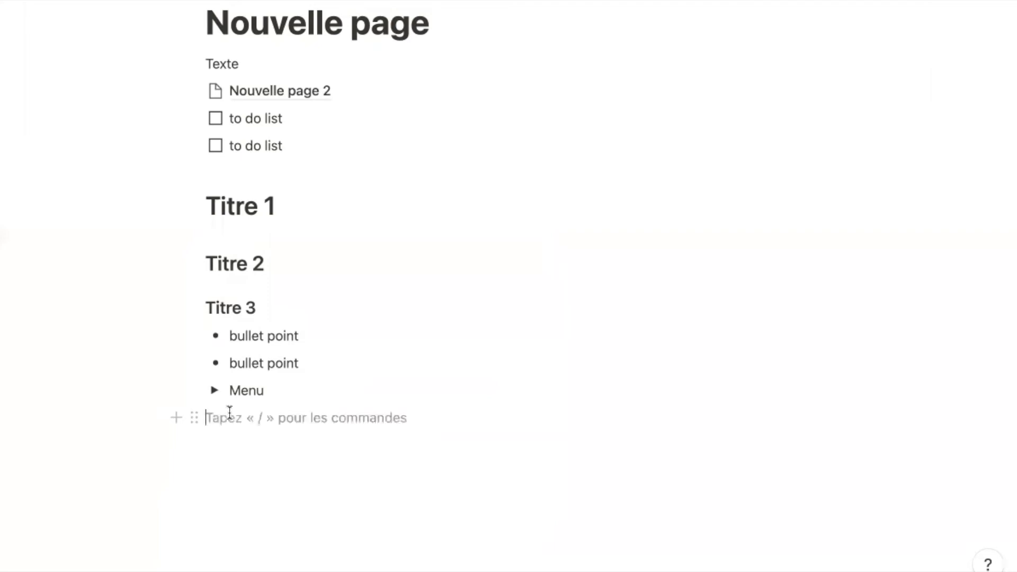
text(/)
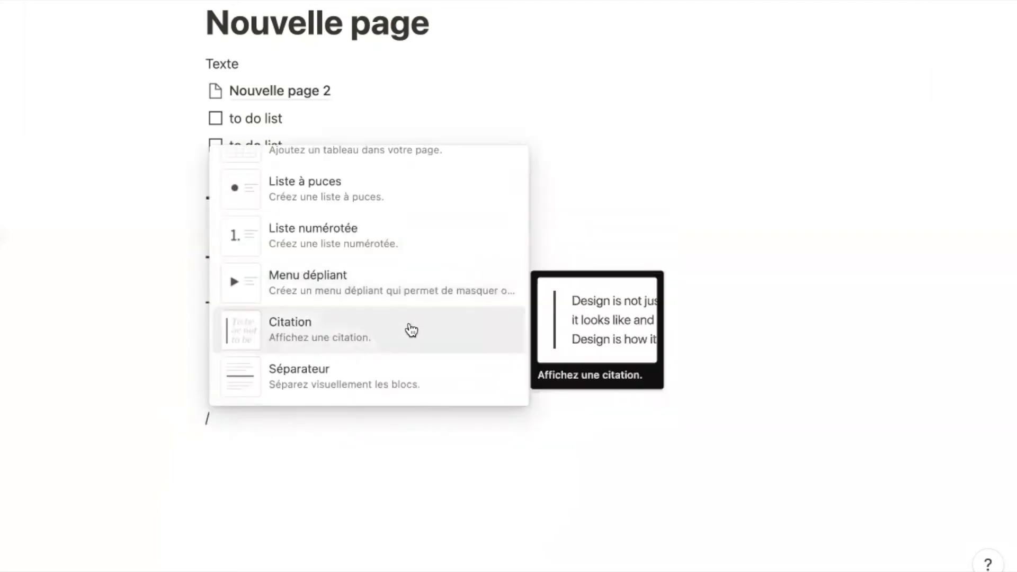
click(420, 332)
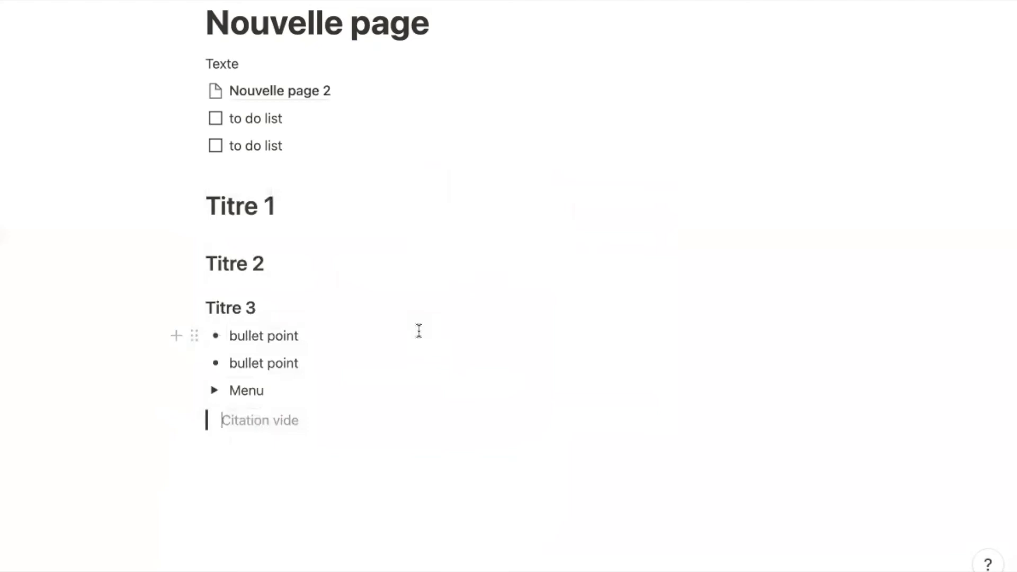
text(Notion es)
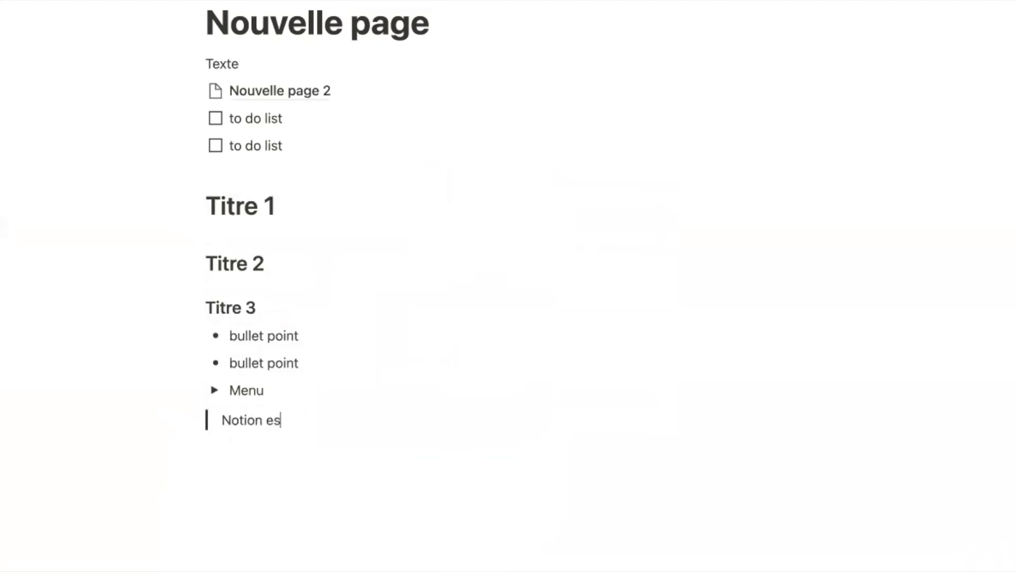
text(t un outil ge)
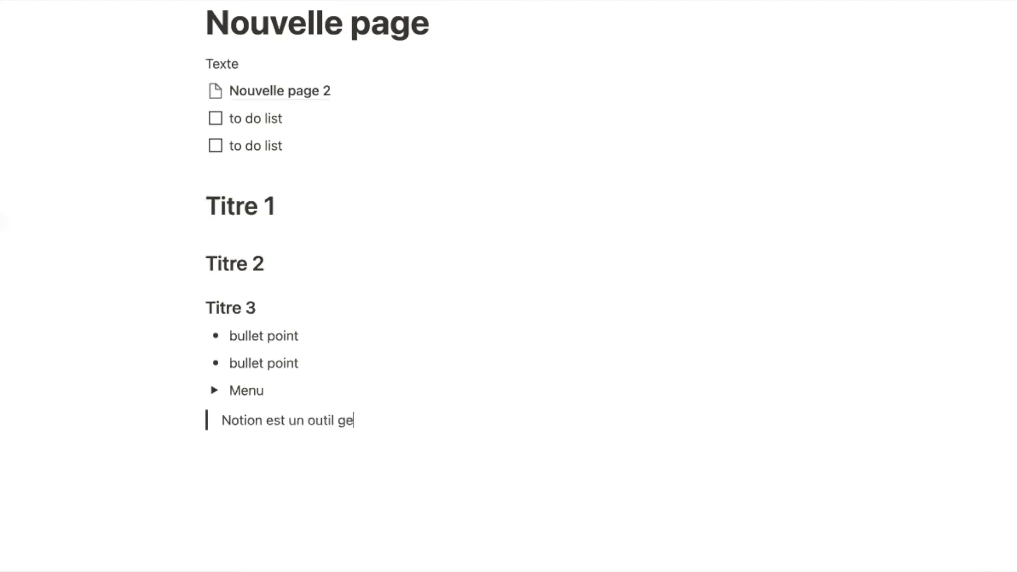
text(2nial)
drag(388, 419, 220, 420)
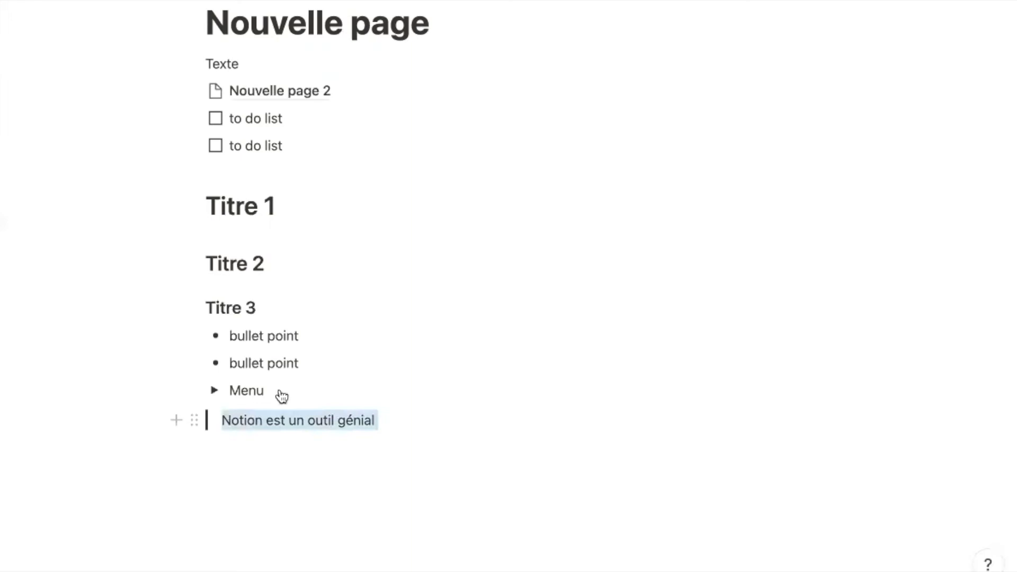
click(443, 387)
click(409, 413)
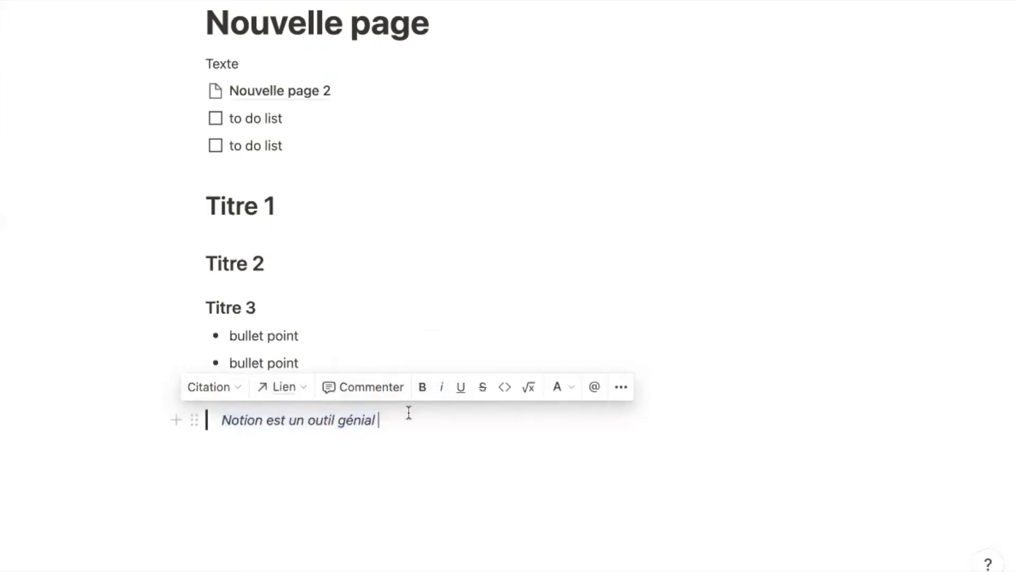
key(Return)
text(/)
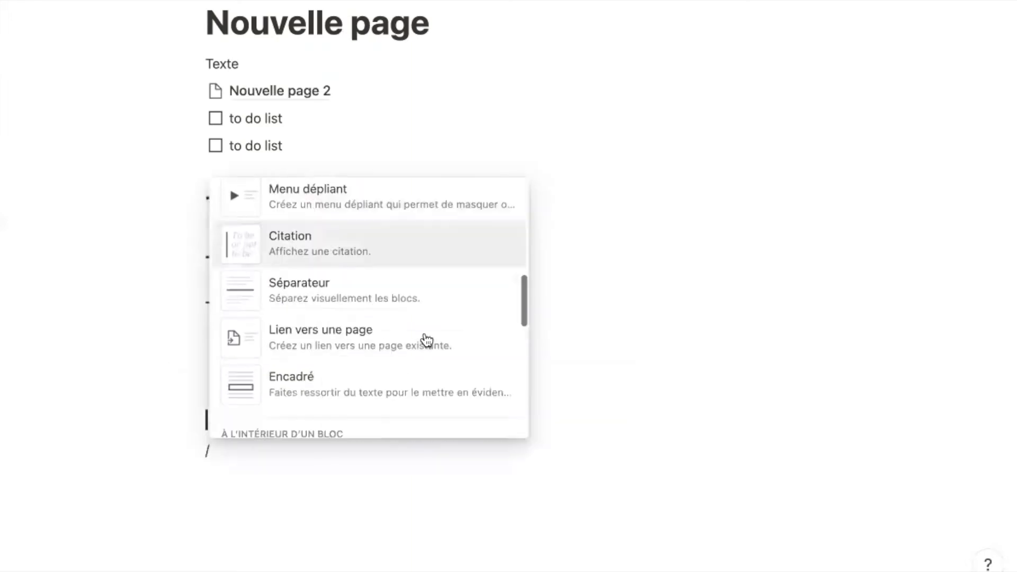
- Add two dividers, then a link to the page 'Le guide complet Notion Français'
click(395, 300)
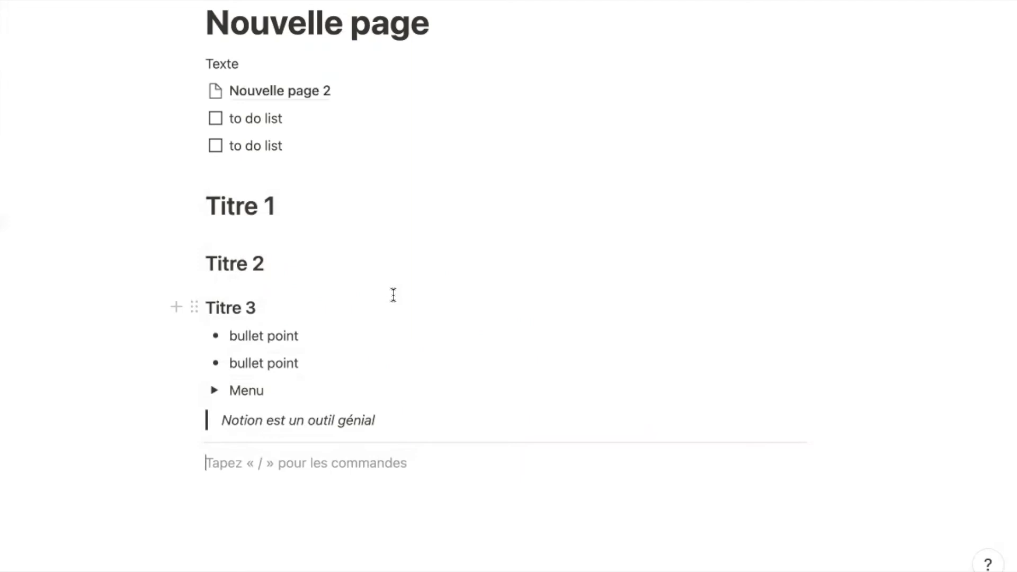
text(---)
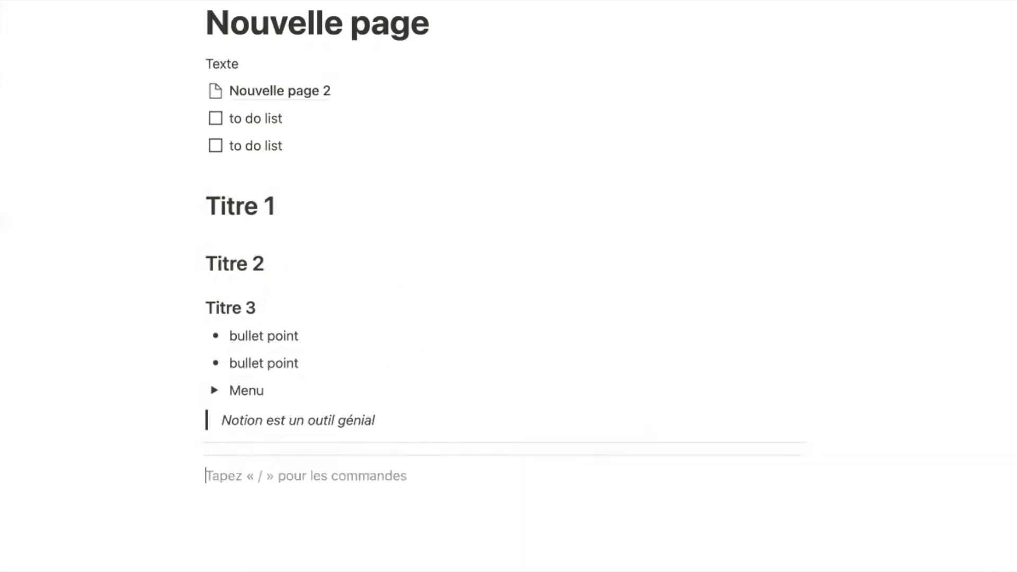
text(/)
scroll(387, 383, down, 5)
mouse_move(386, 404)
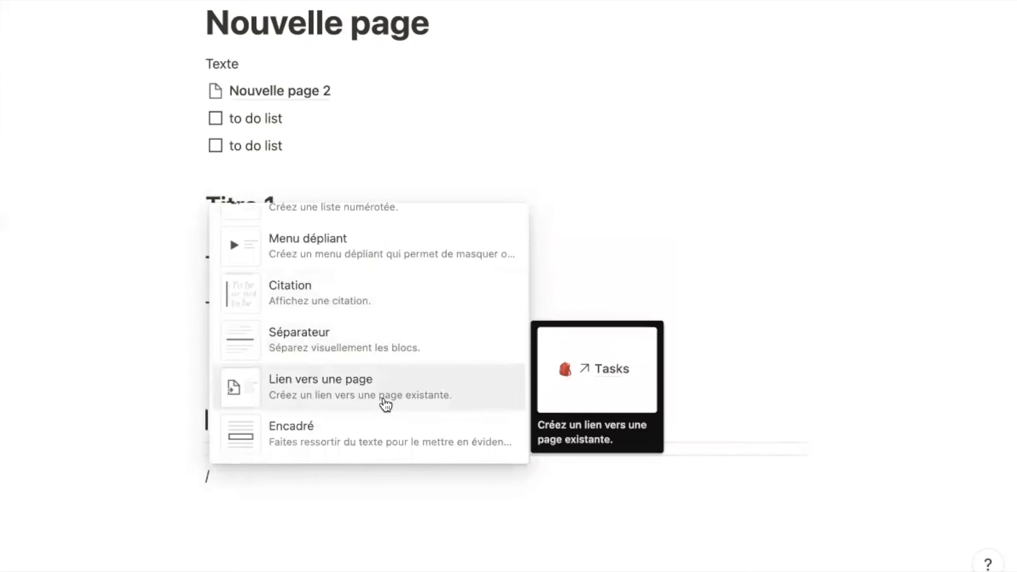
click(425, 398)
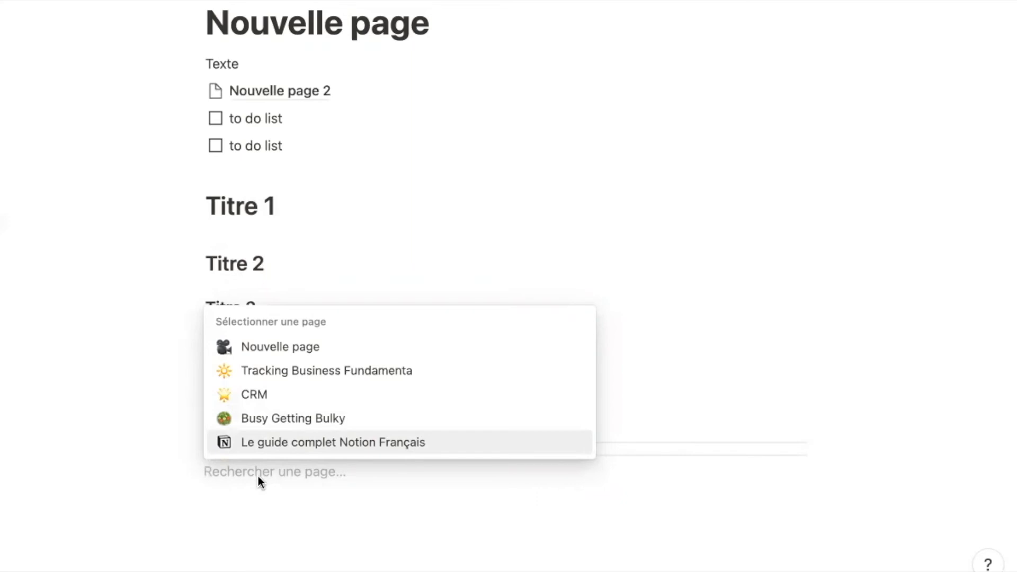
click(293, 447)
- Insert a callout block (Encadré) containing 'Notion est un super outil'
text(/)
scroll(359, 415, down, 5)
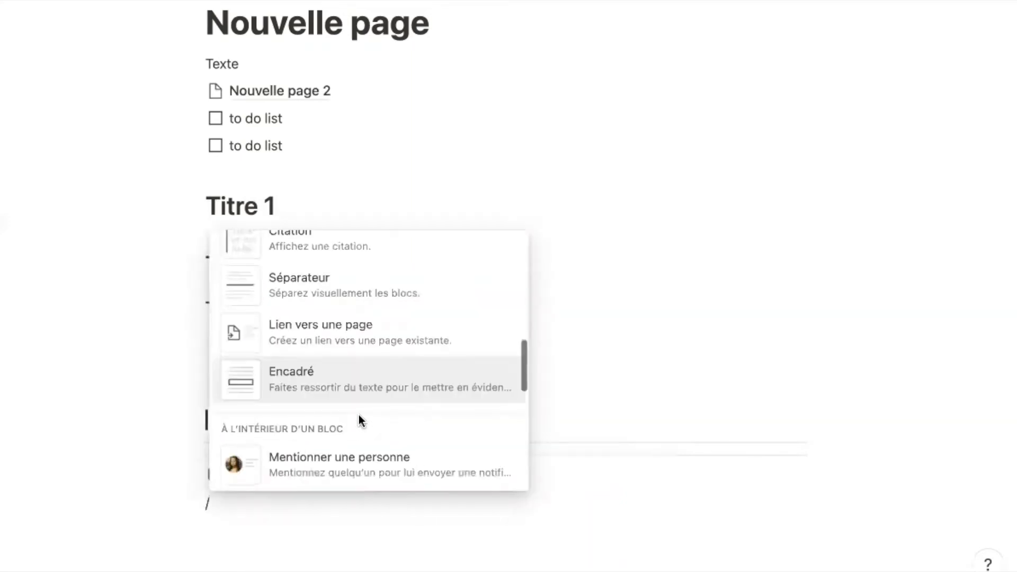
click(379, 386)
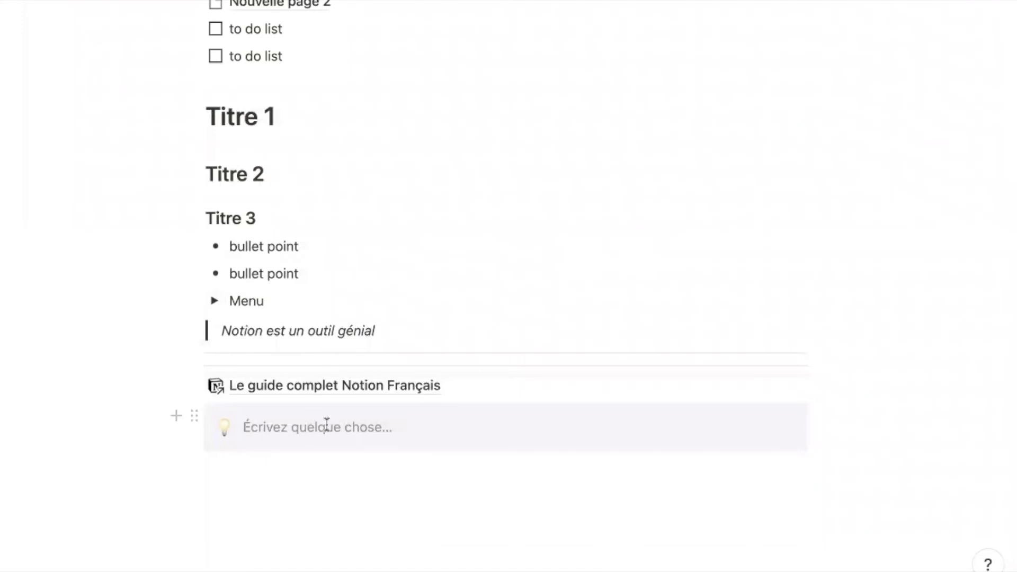
text(Notion est un super outil)
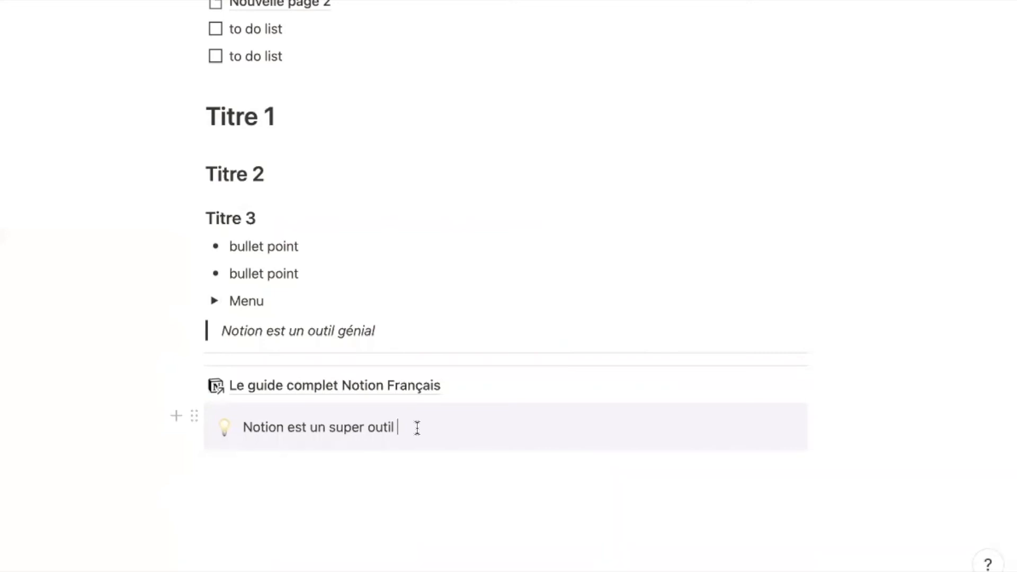
click(365, 468)
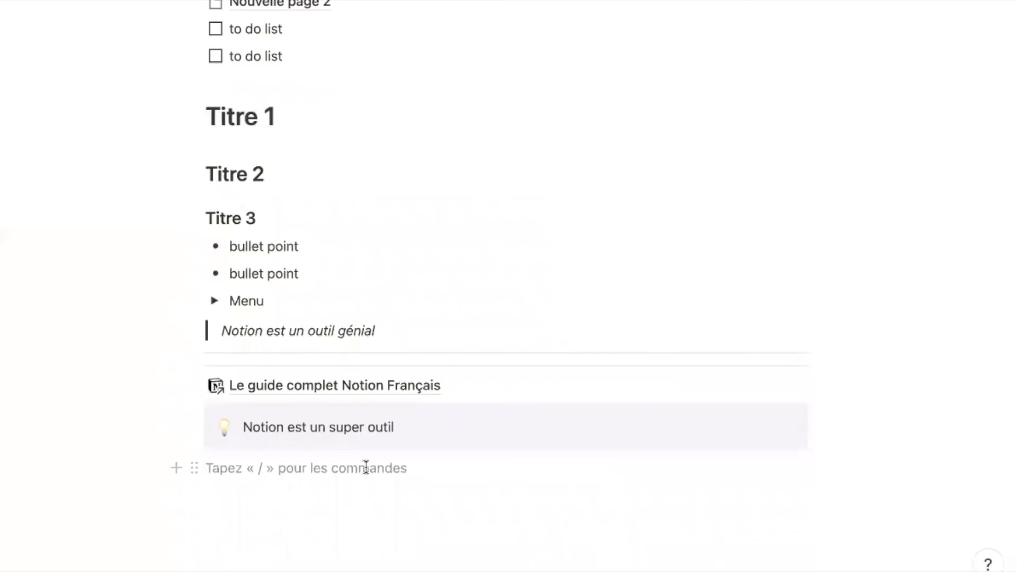
text(/)
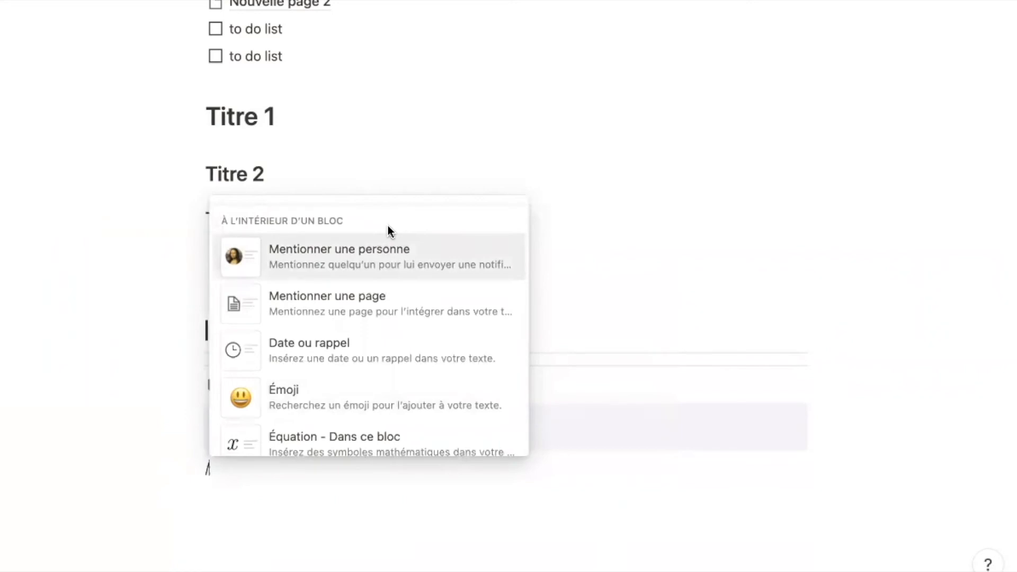
- Mention the same workspace member on two consecutive lines below the callout
mouse_move(329, 273)
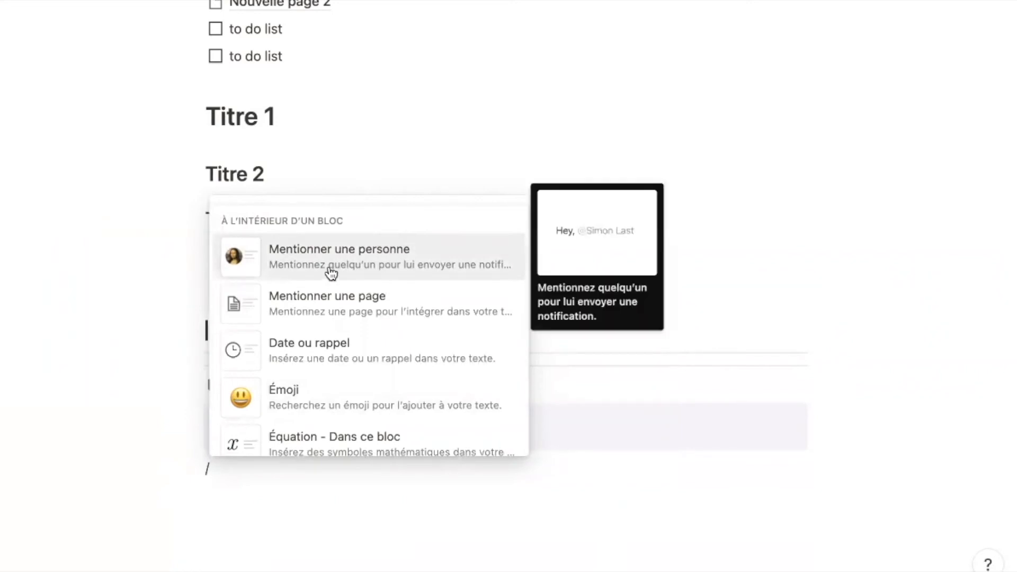
click(360, 269)
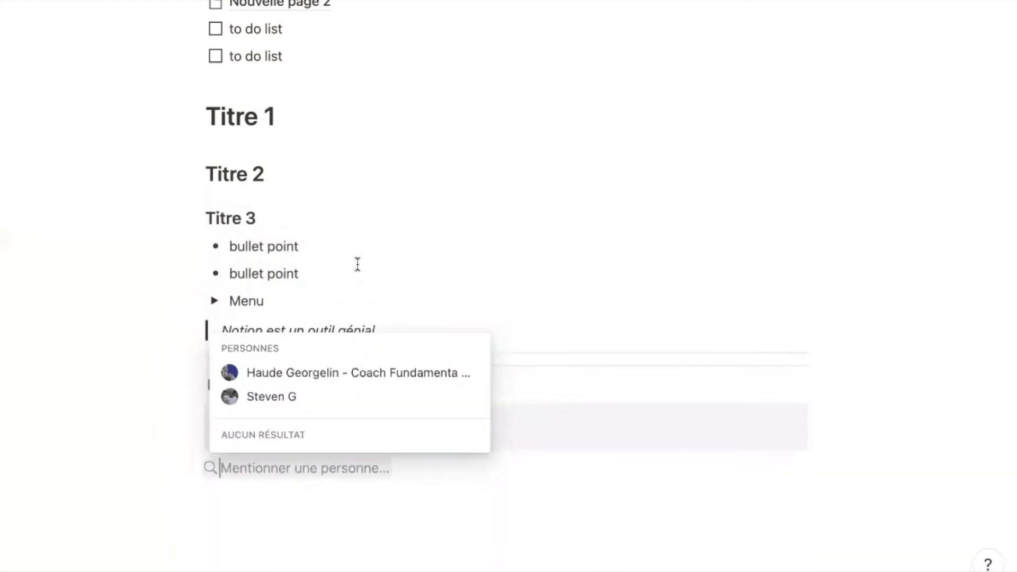
click(352, 382)
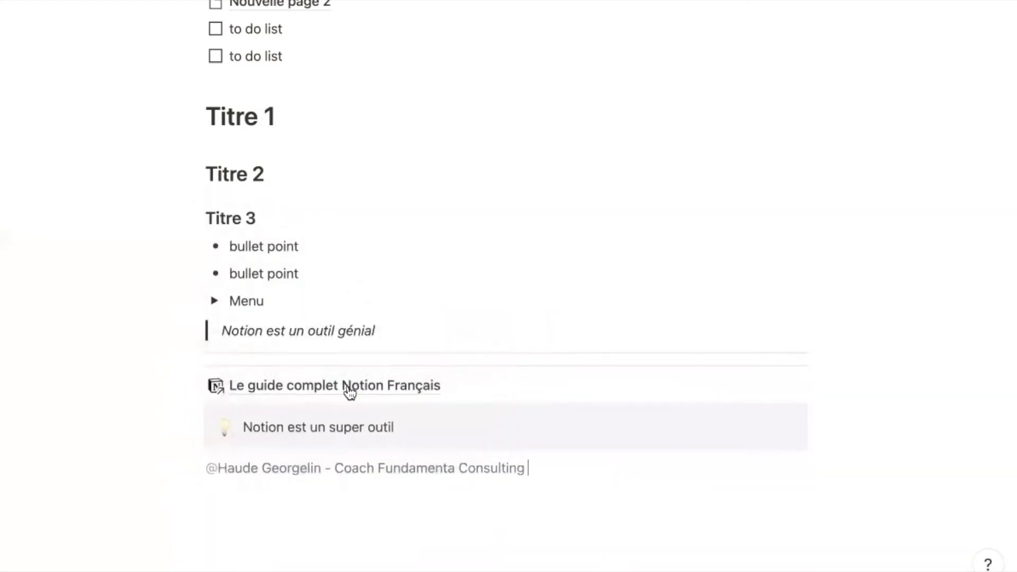
key(Return)
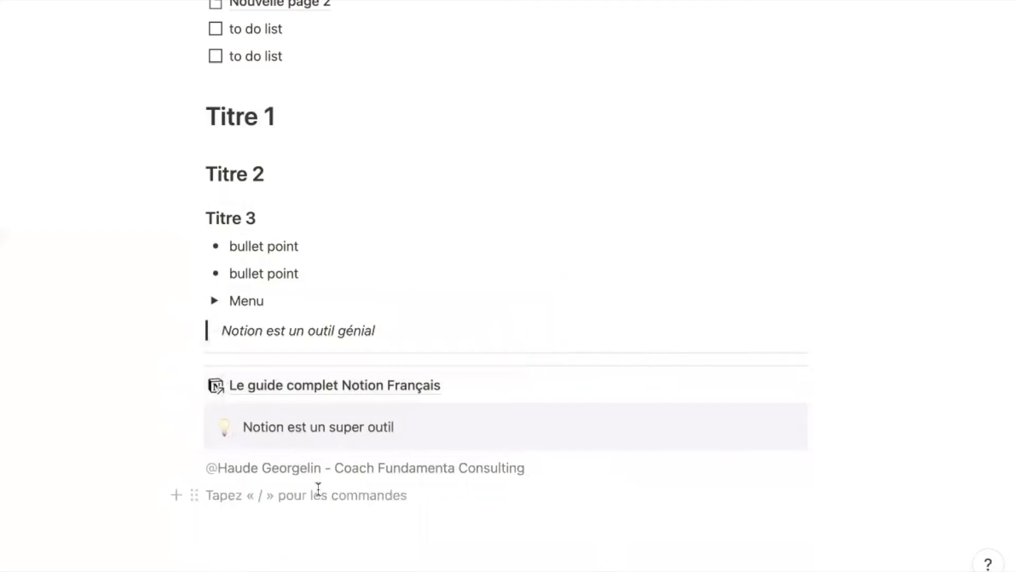
text(@haud)
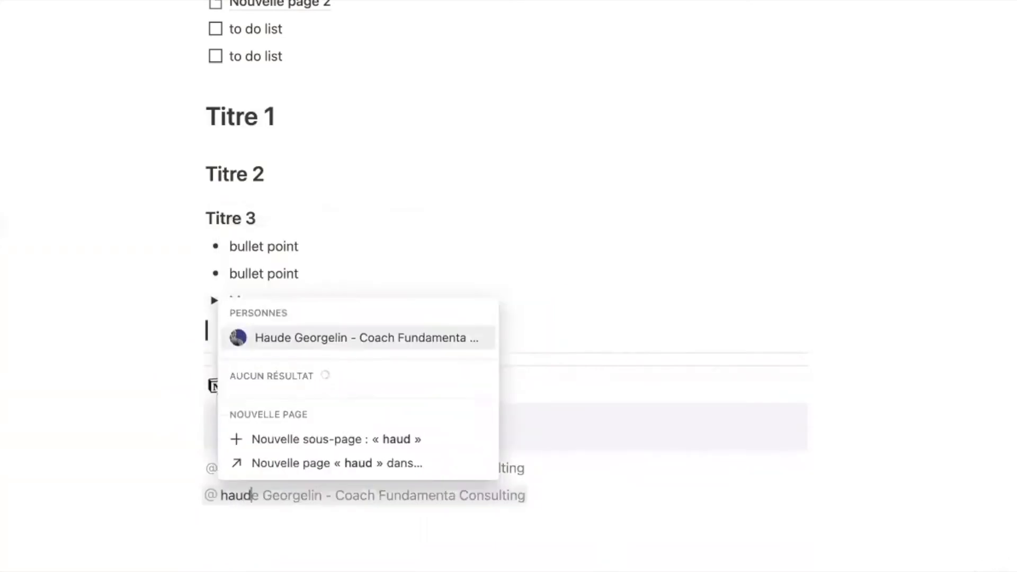
key(Return)
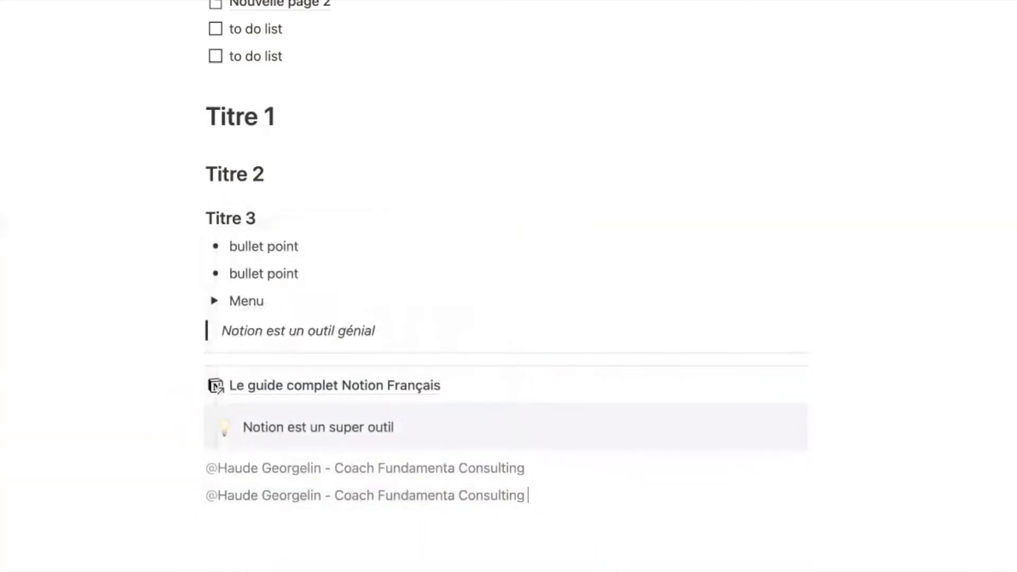
key(Return)
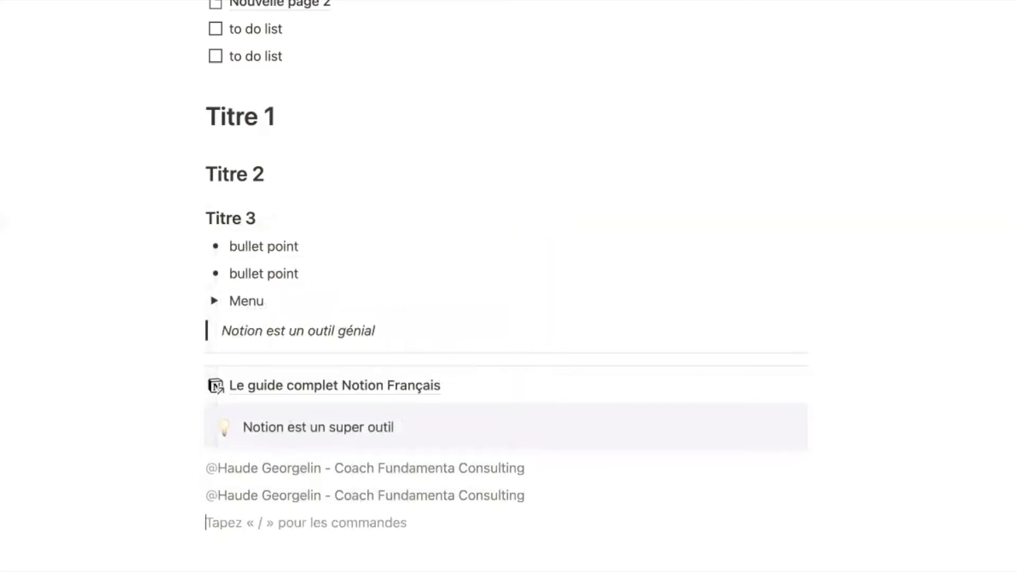
text(@le )
text(guide)
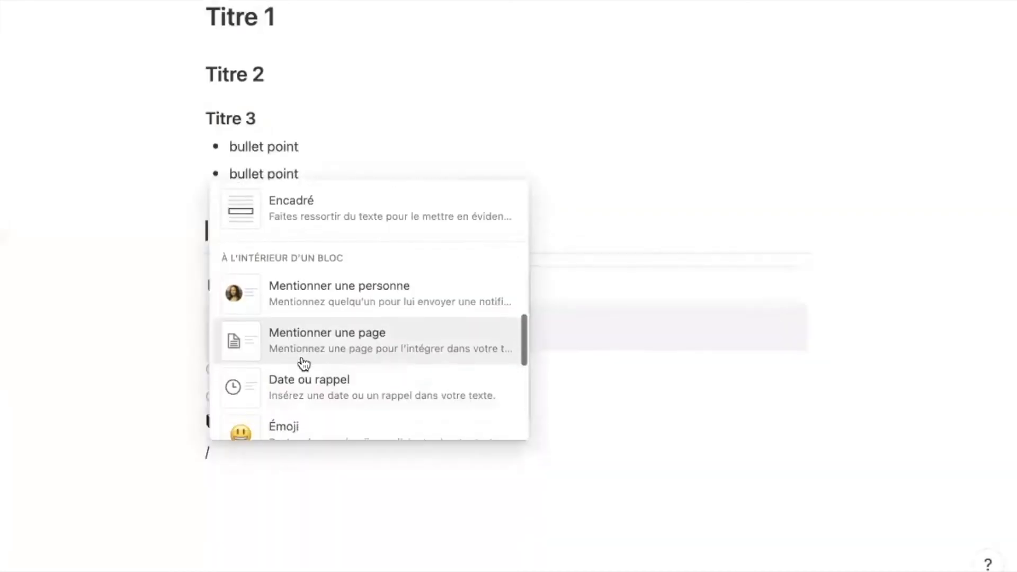
scroll(304, 364, down, 2)
scroll(304, 363, down, 1)
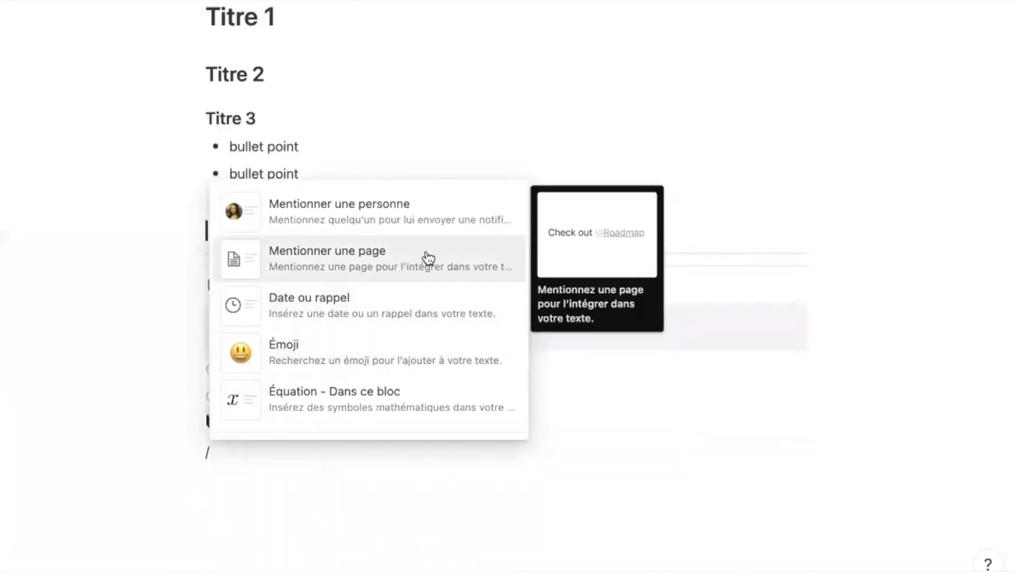
click(419, 309)
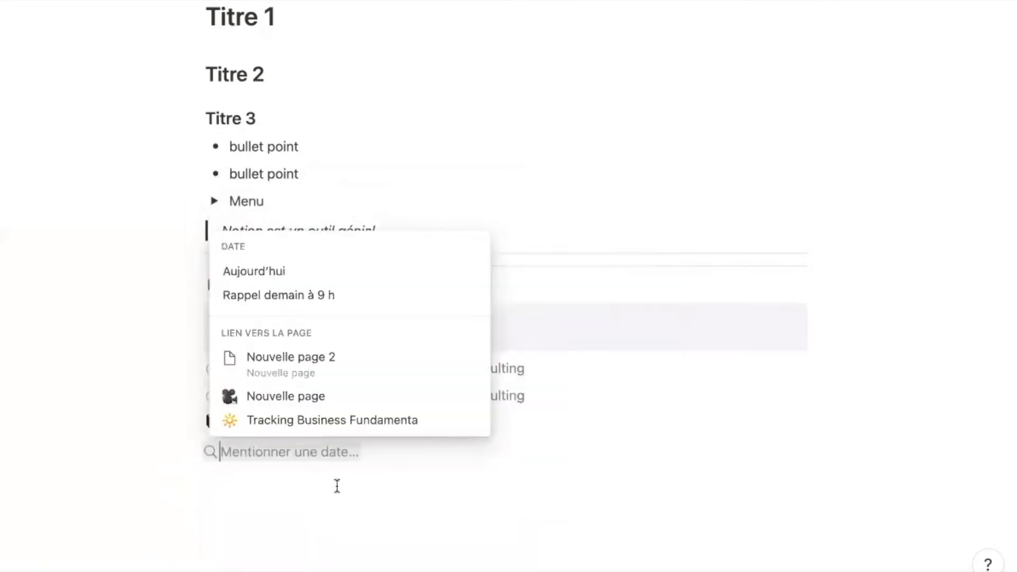
click(273, 272)
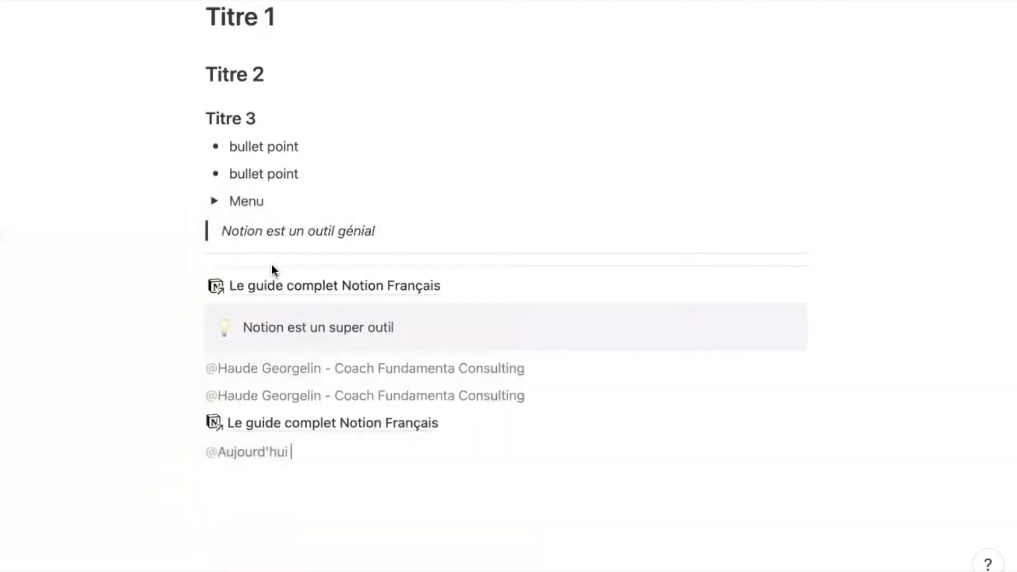
click(262, 454)
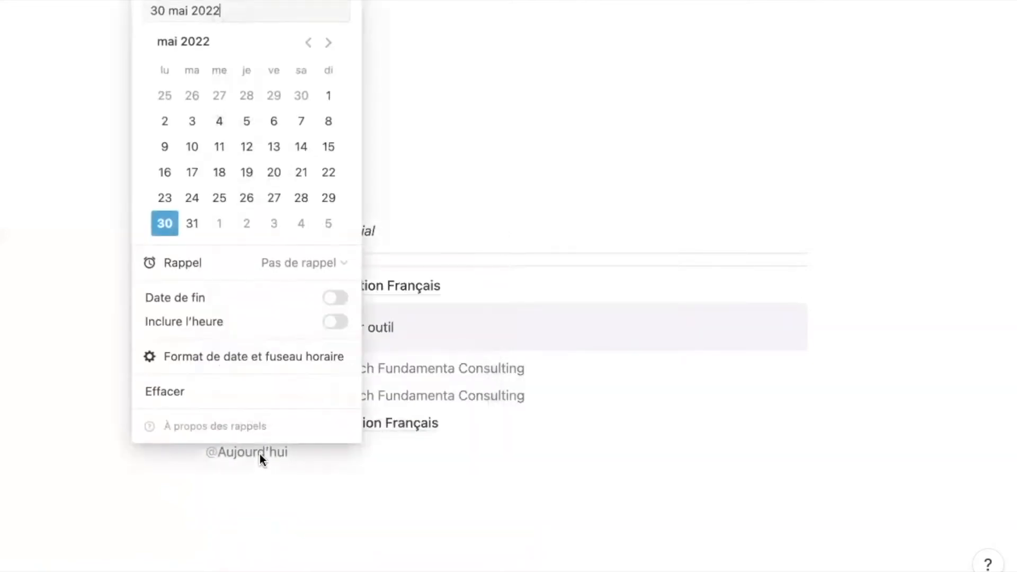
click(193, 225)
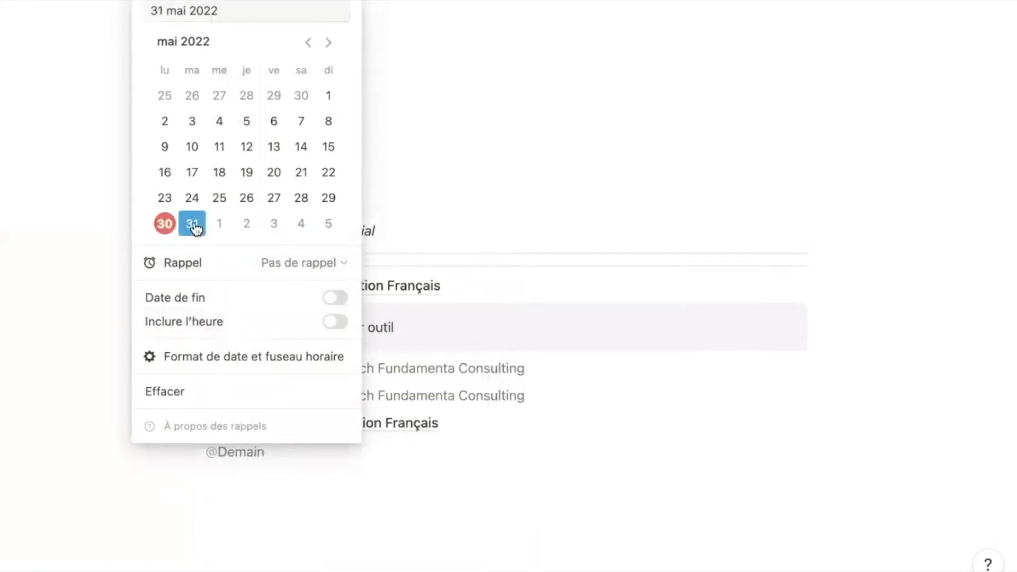
click(331, 323)
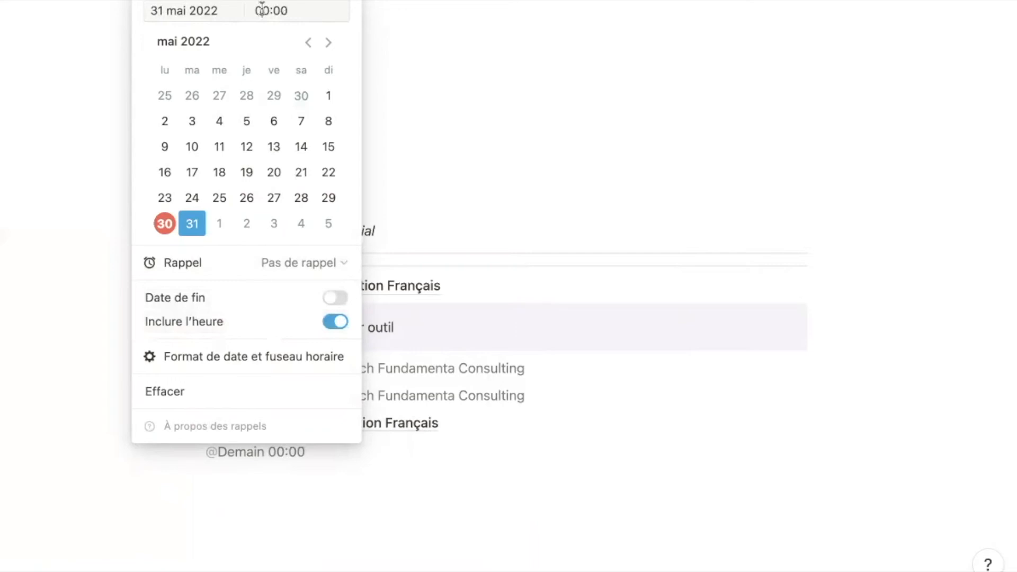
text(11:00)
click(130, 434)
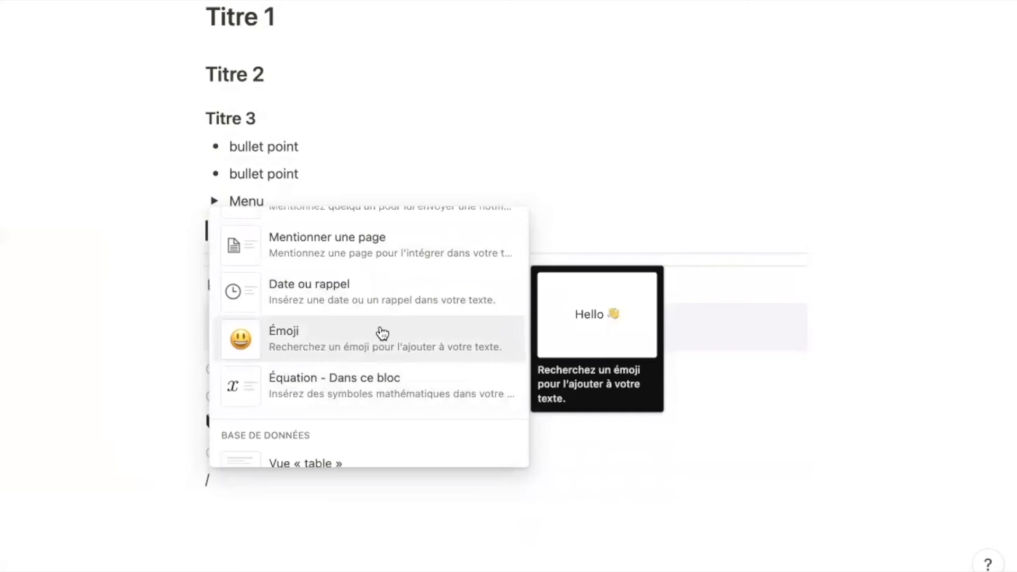
- Add a line holding a laptop emoji followed by a rocket emoji
click(382, 333)
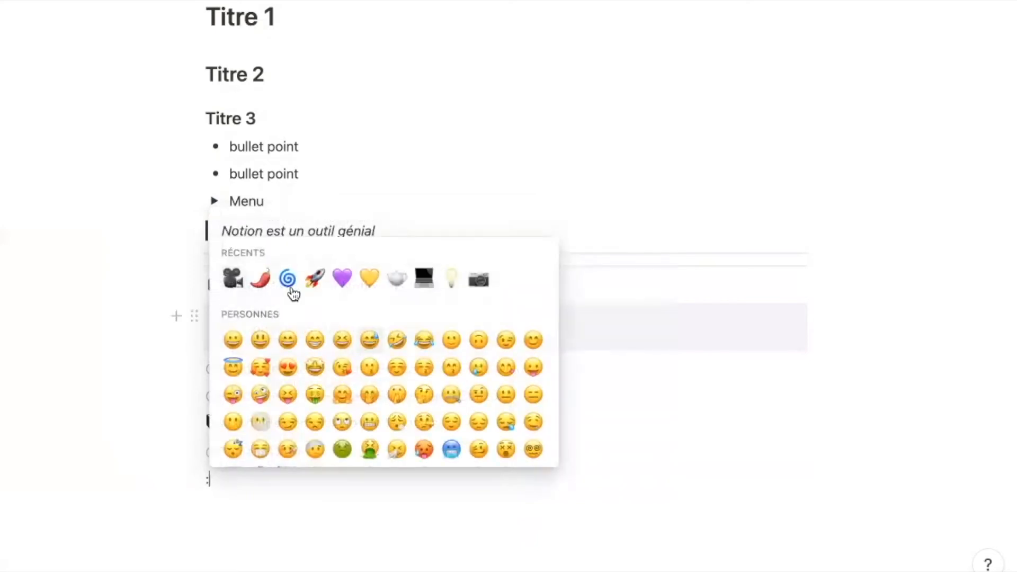
click(425, 279)
text(:rc)
key(BackSpace)
key(BackSpace)
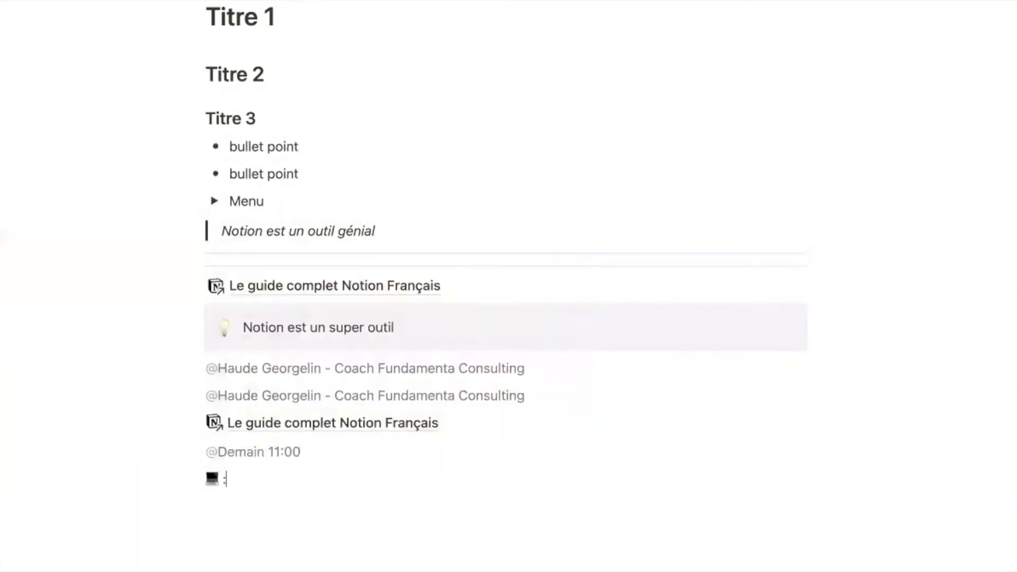
text(rocket)
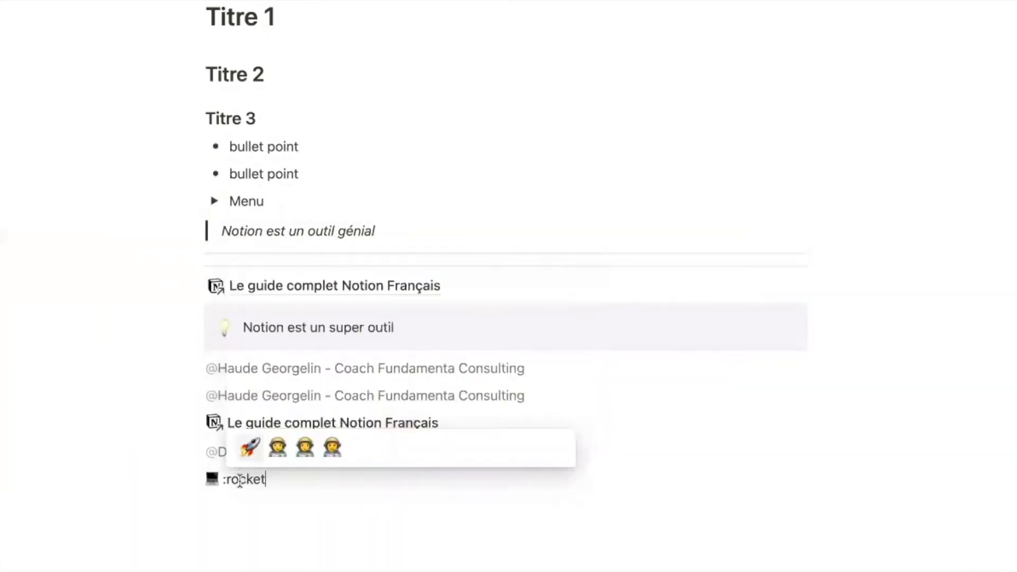
key(Return)
text(:)
key(BackSpace)
text(:fusé)
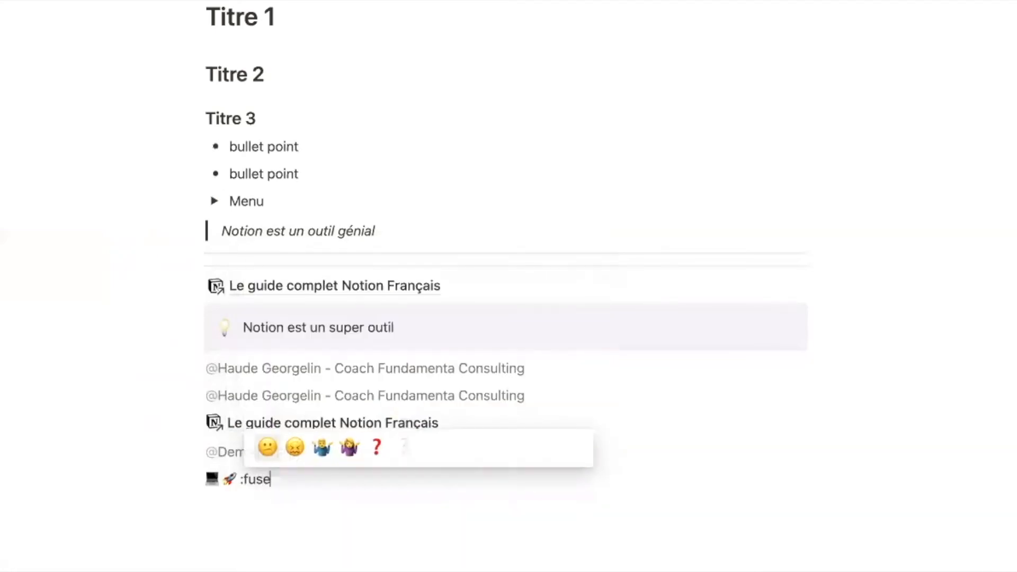
text(e)
key(BackSpace)
key(BackSpace)
key(BackSpace)
key(BackSpace)
key(BackSpace)
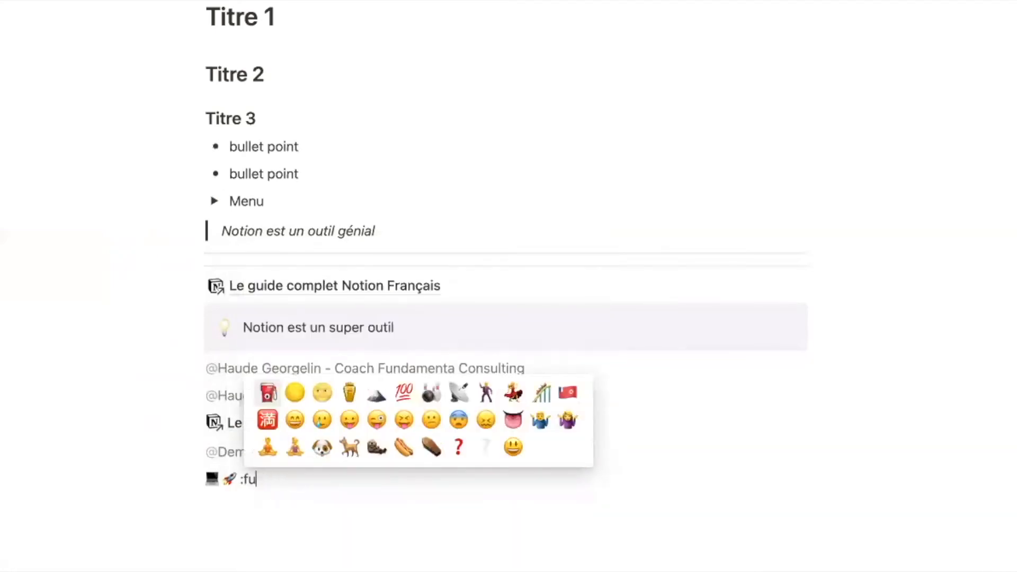
key(BackSpace)
- On a new line, browse the Média block types in the slash menu
key(Return)
text(/)
scroll(416, 378, up, 2)
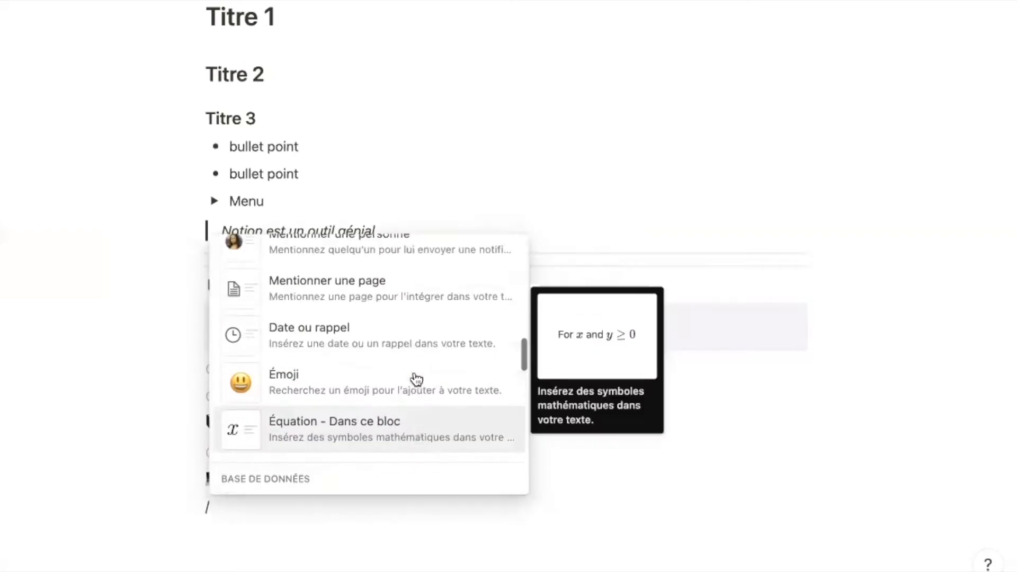
scroll(415, 438, down, 1)
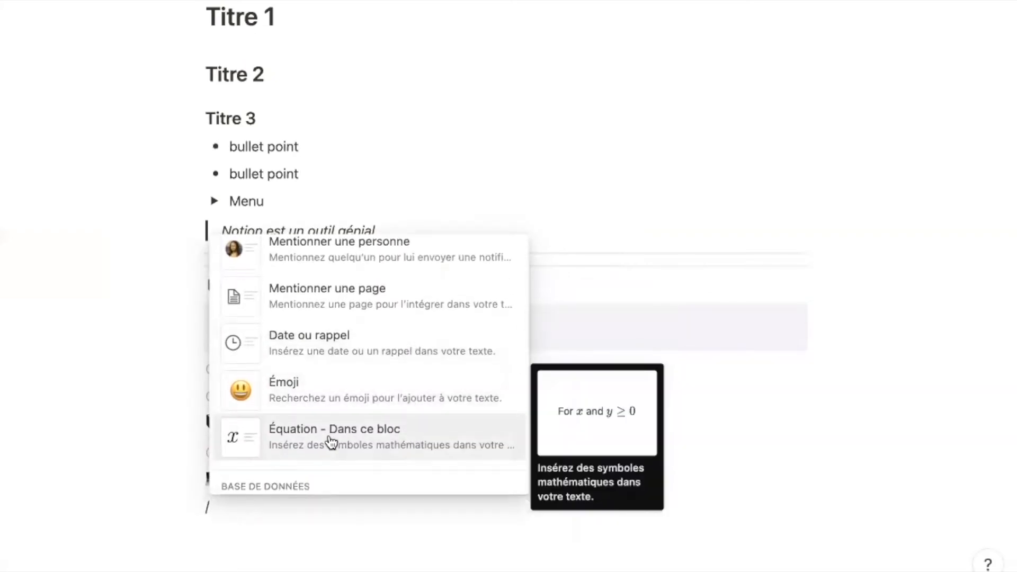
scroll(331, 442, down, 5)
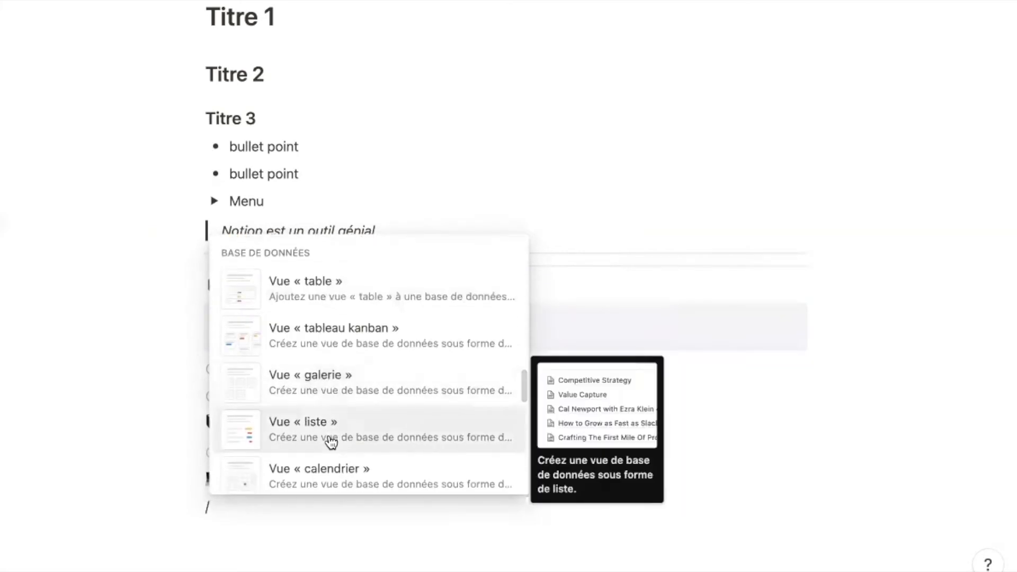
scroll(331, 442, down, 5)
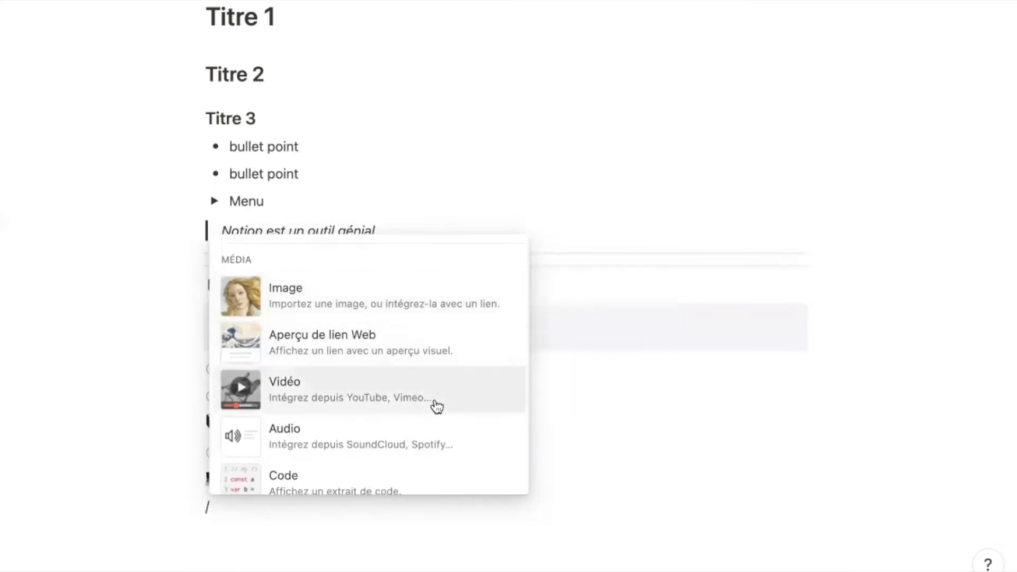
scroll(427, 436, down, 2)
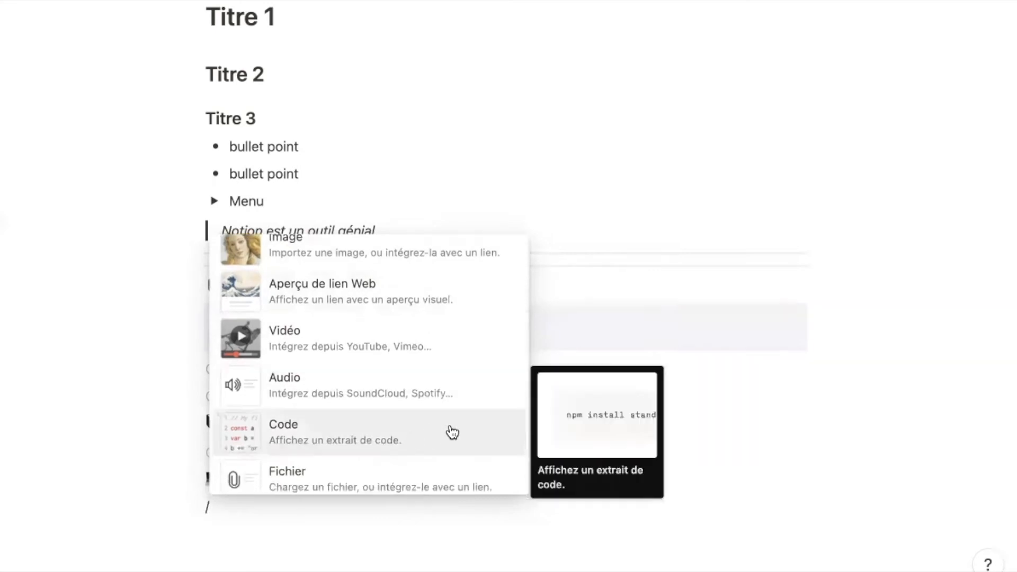
scroll(452, 432, down, 2)
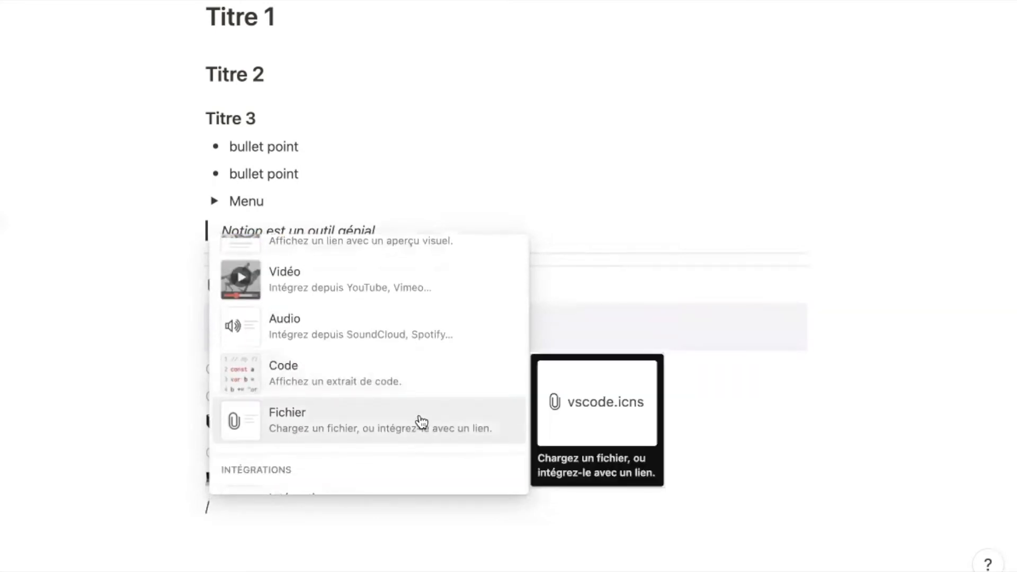
scroll(421, 422, up, 4)
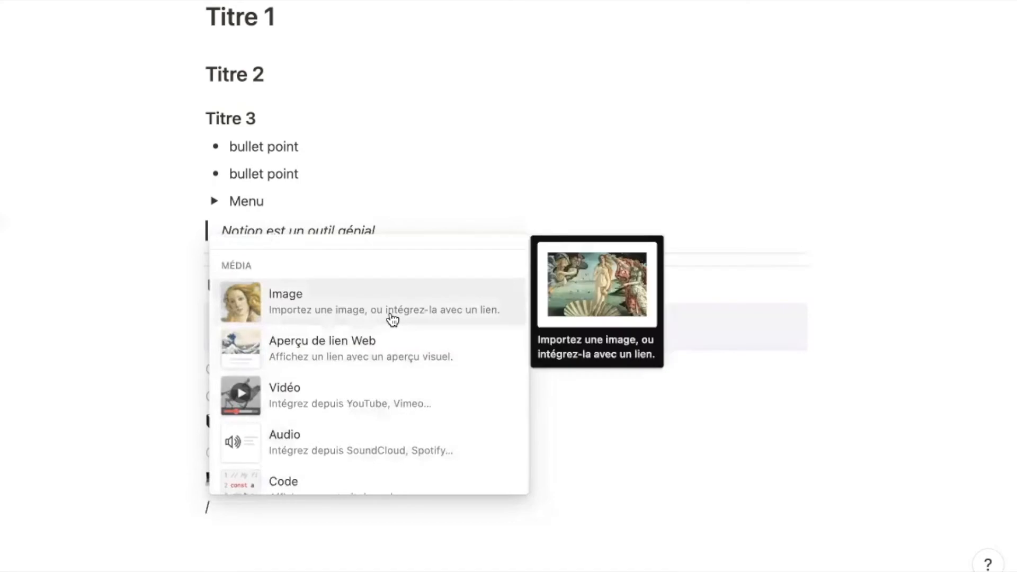
- Insert the Unsplash photo of stacked colourful books as an image and adjust its width
click(361, 308)
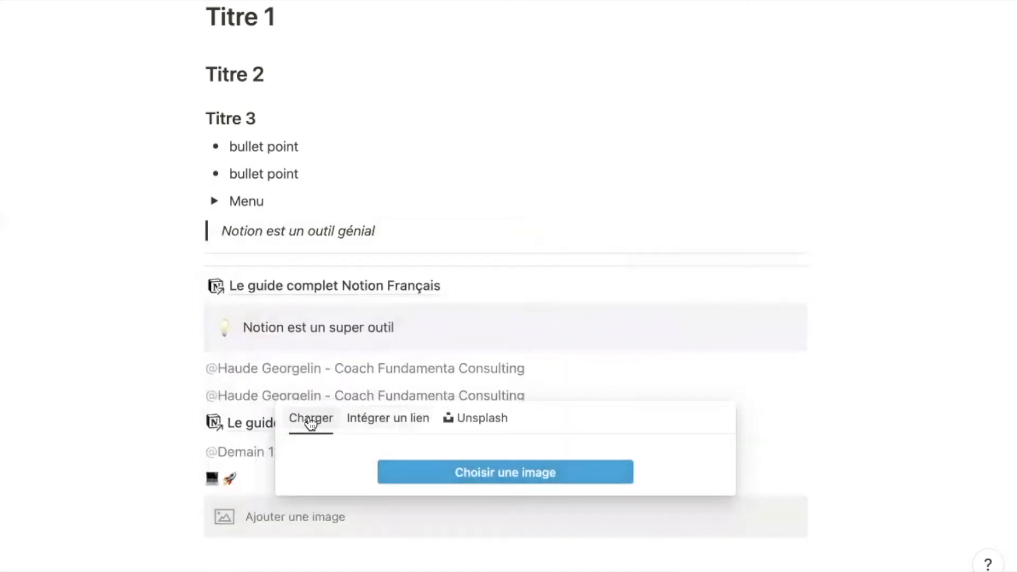
click(468, 419)
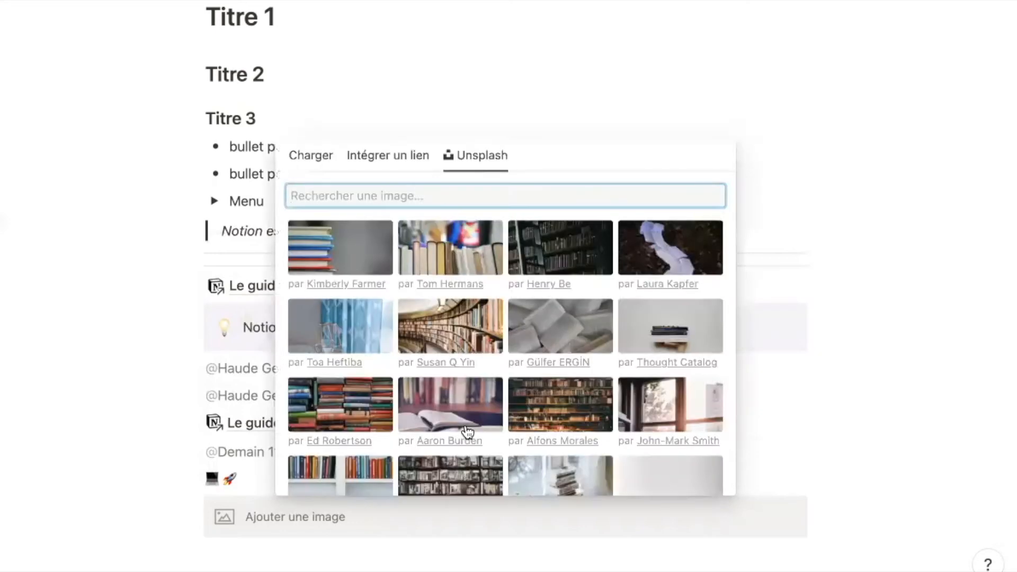
click(346, 244)
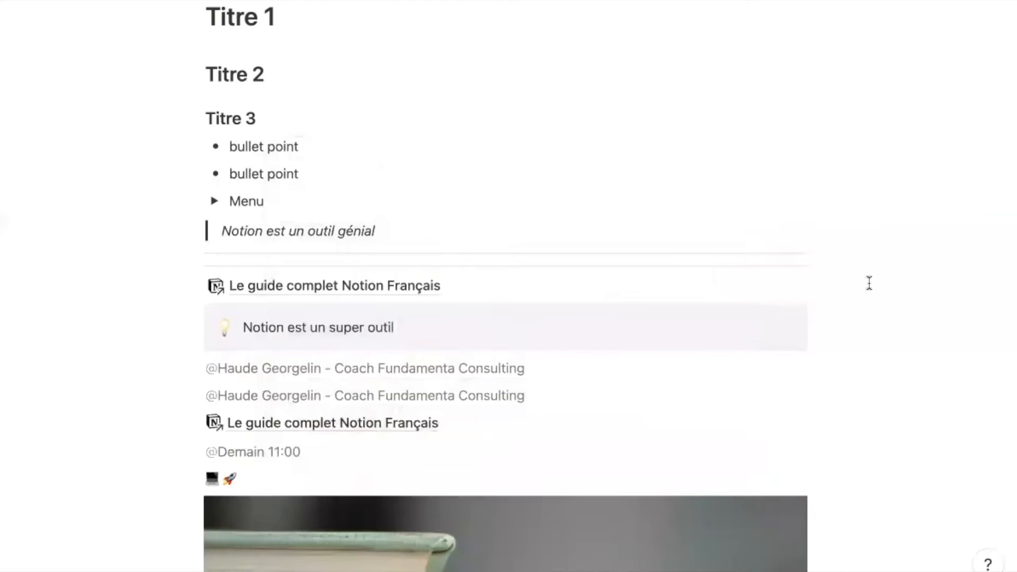
scroll(870, 283, down, 7)
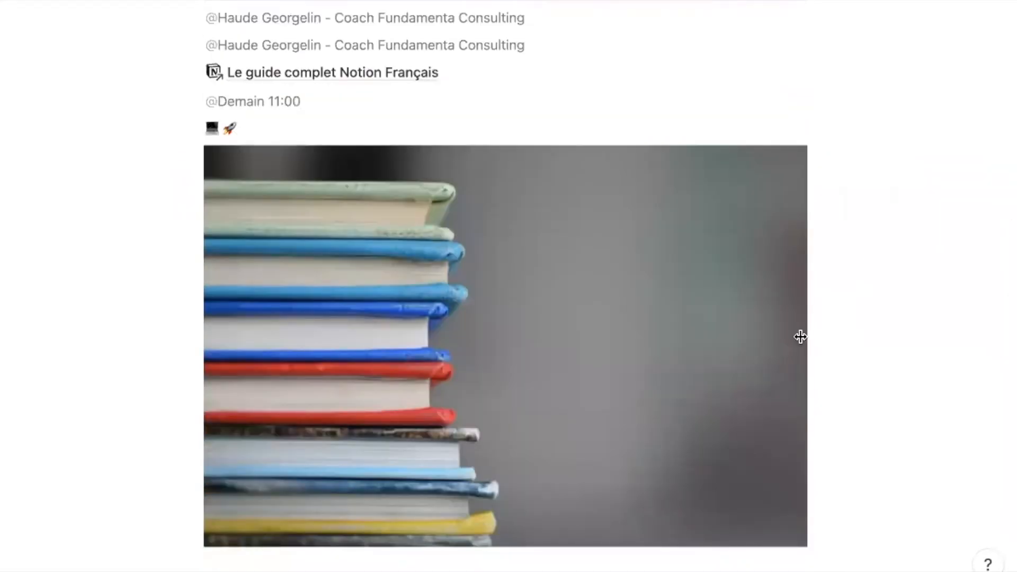
mouse_move(800, 350)
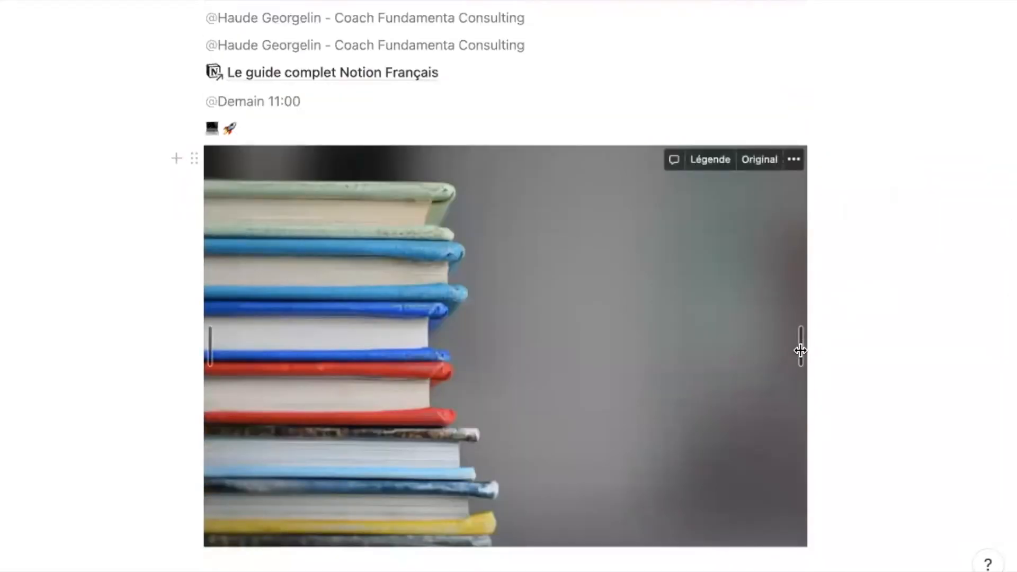
mouse_move(800, 349)
mouse_down()
mouse_move(734, 334)
mouse_move(704, 311)
mouse_move(831, 339)
mouse_move(806, 345)
mouse_up()
- Insert another image block with /ima on an empty line below the book-stack image
scroll(530, 403, down, 3)
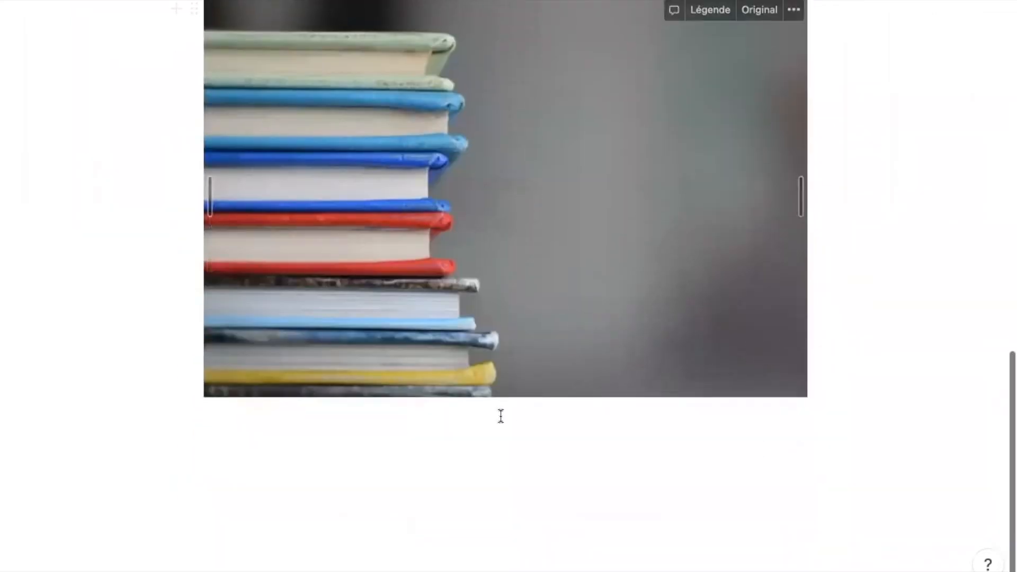
click(499, 416)
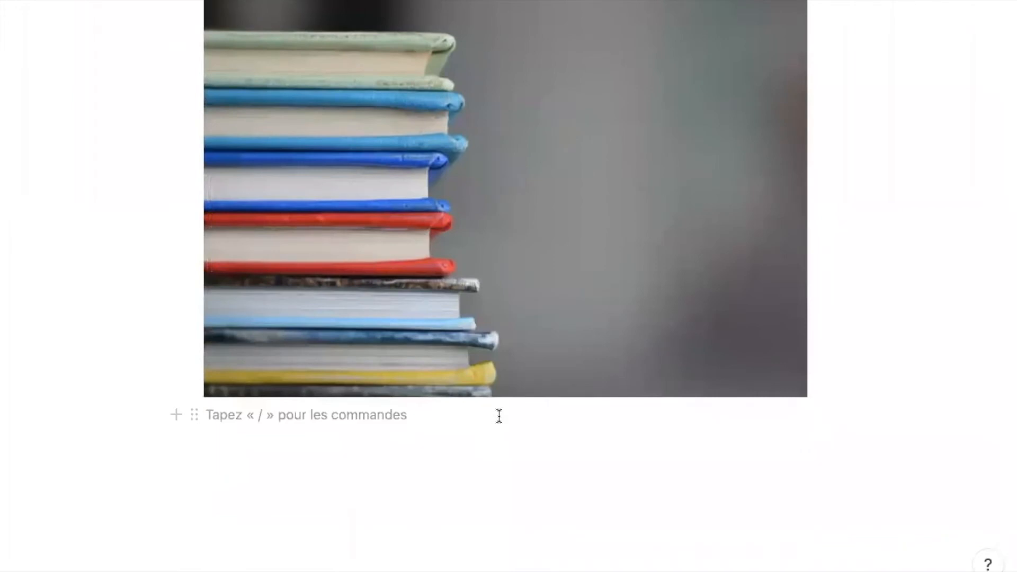
text(/ima)
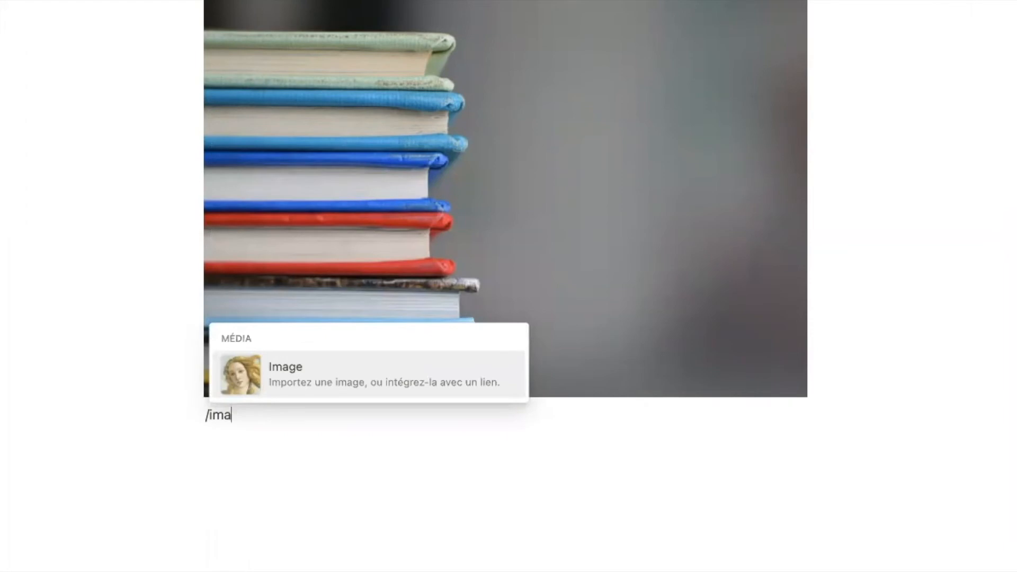
key(Return)
- Type / on a new line and scroll the block menu down to the advanced block types
click(518, 504)
text(/)
scroll(377, 398, down, 5)
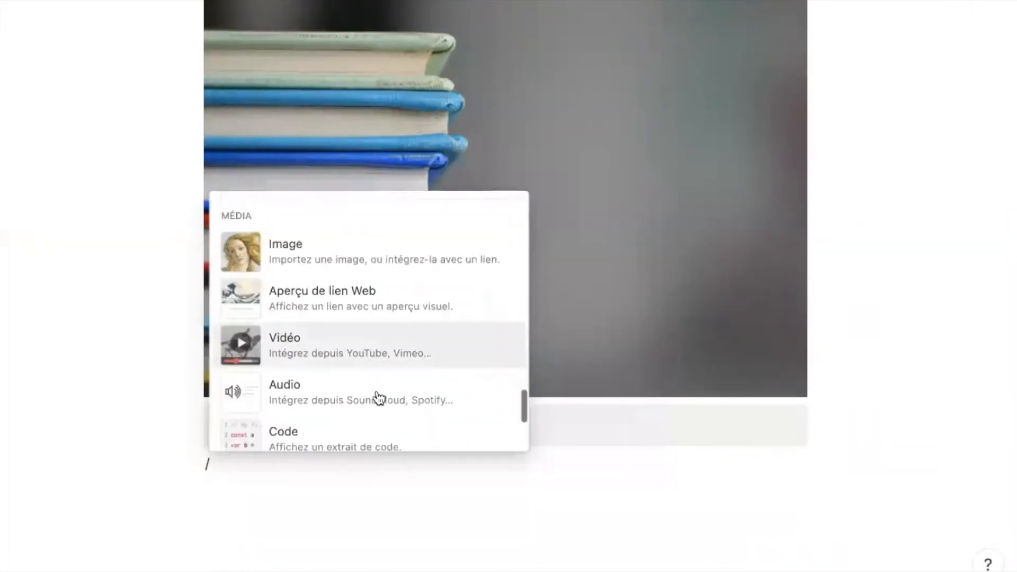
scroll(379, 398, down, 1)
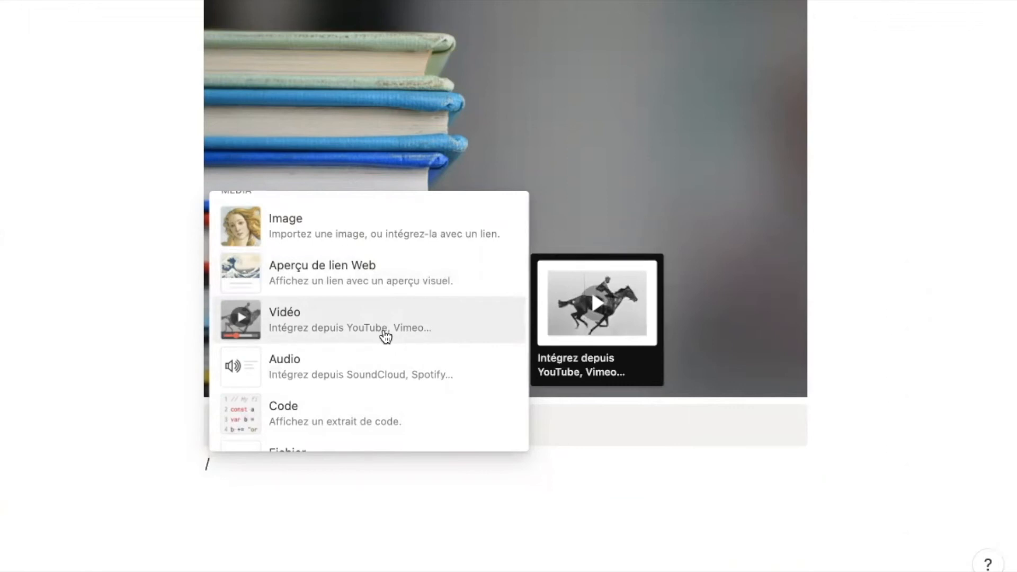
scroll(386, 335, down, 1)
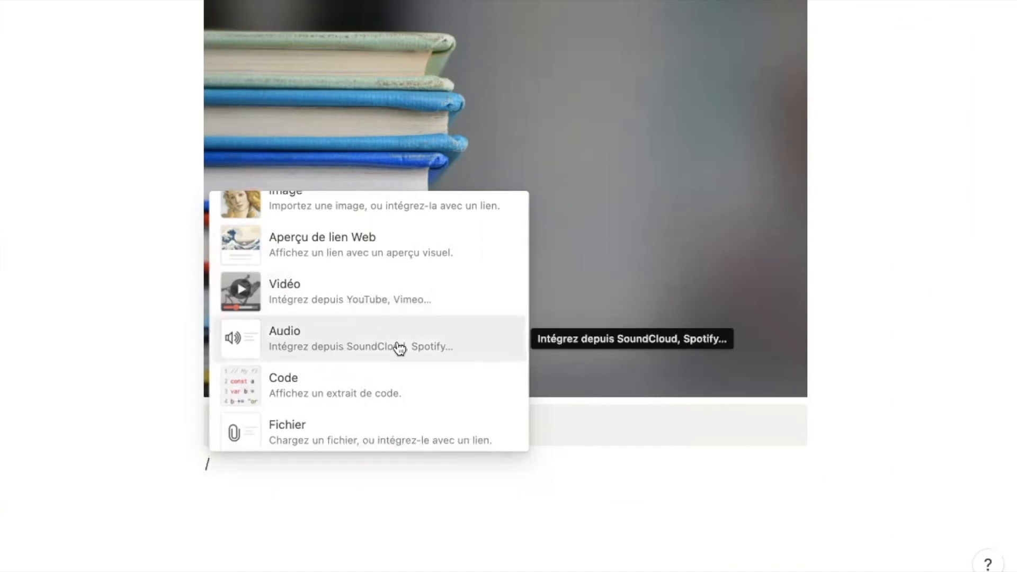
scroll(398, 348, down, 1)
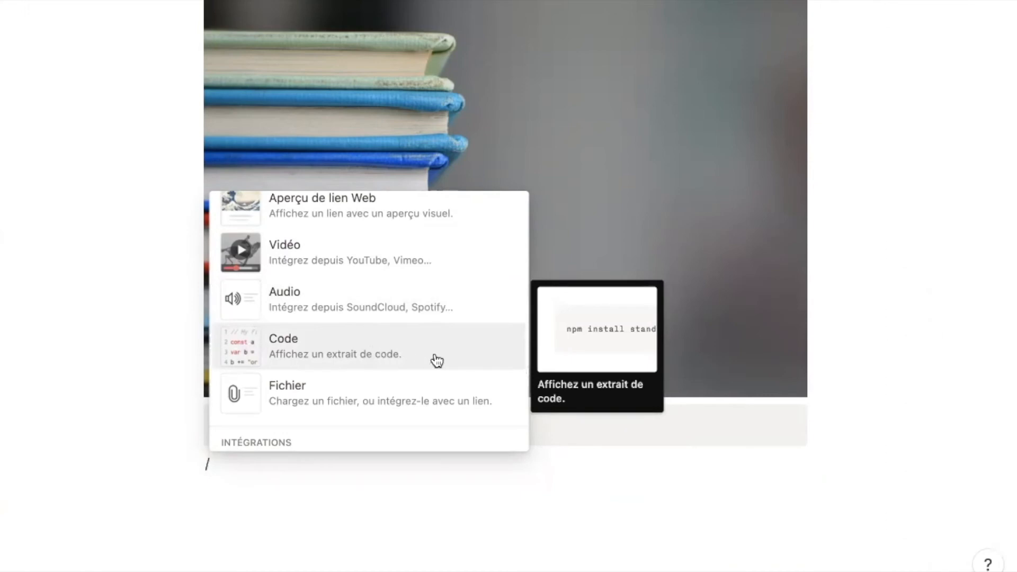
scroll(437, 361, down, 1)
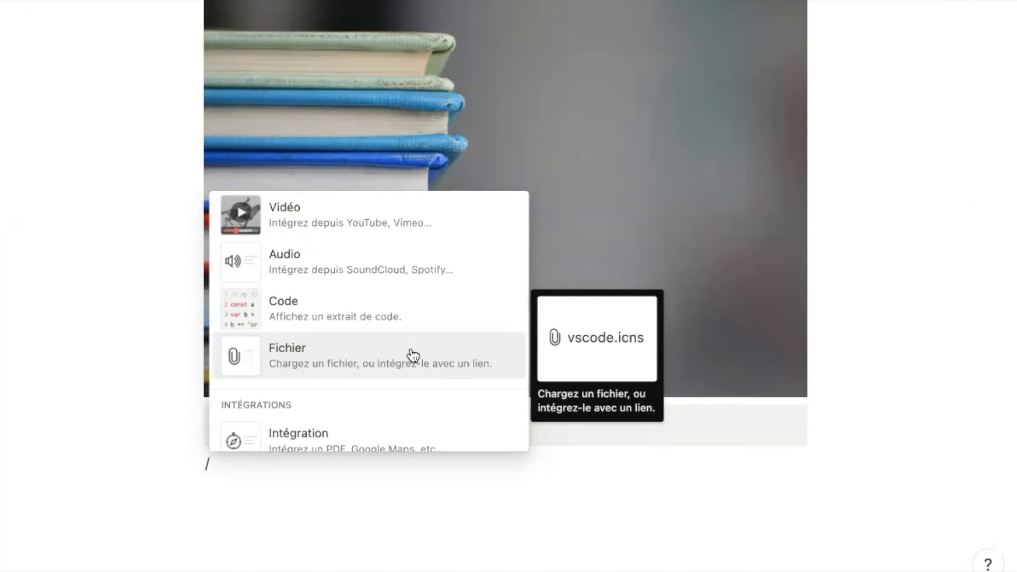
scroll(414, 355, down, 5)
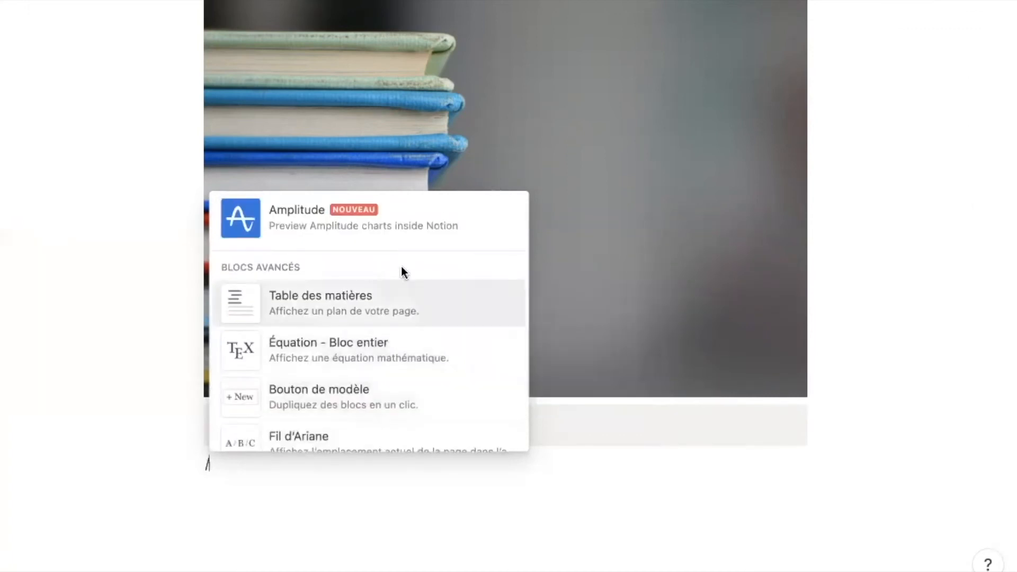
scroll(401, 273, down, 1)
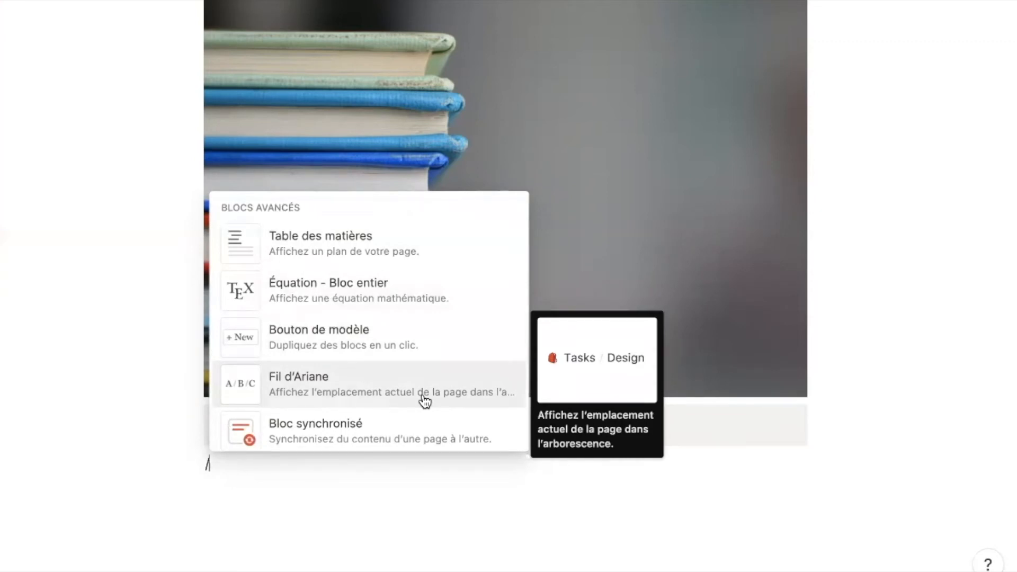
scroll(424, 400, down, 2)
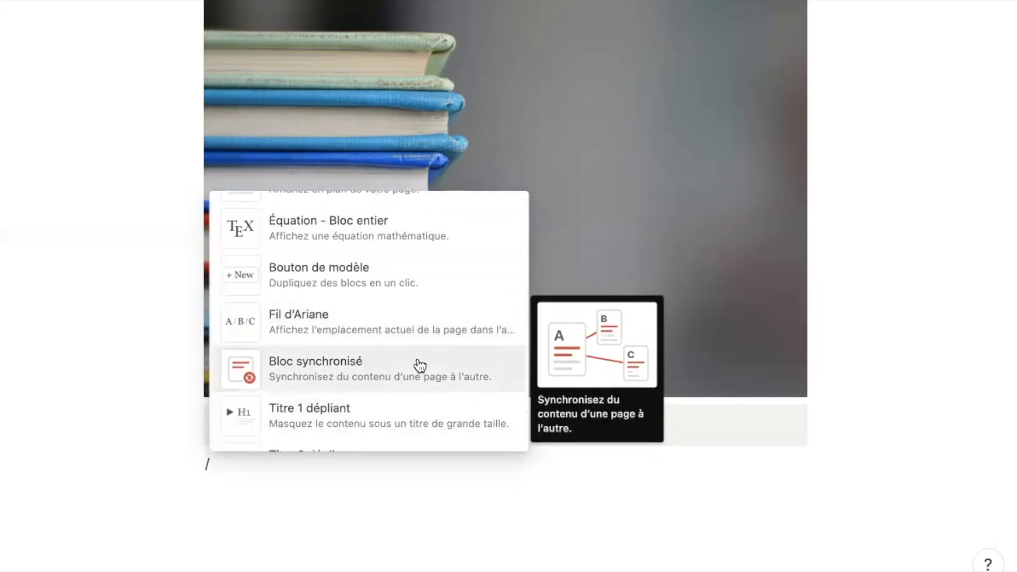
scroll(418, 364, down, 3)
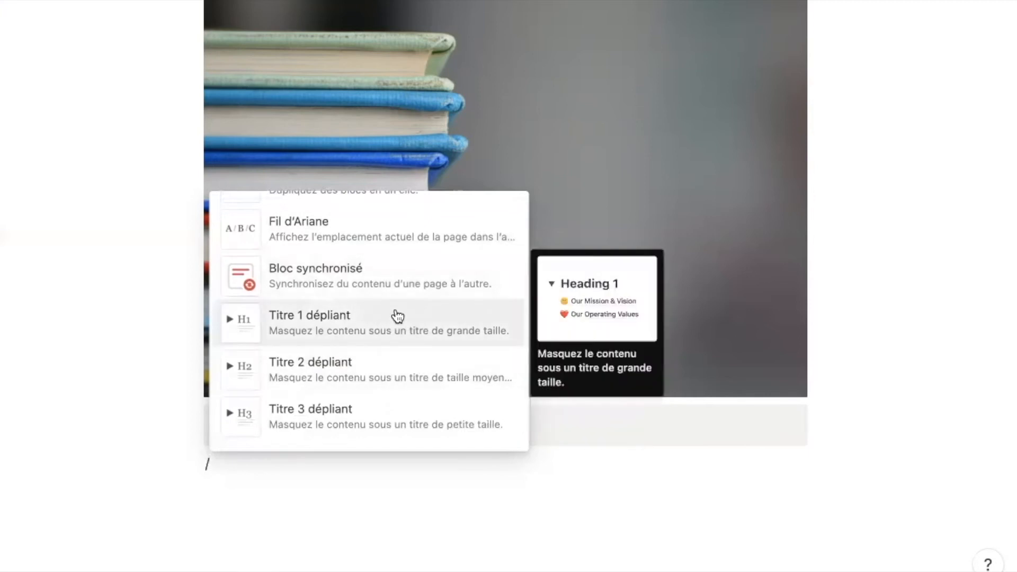
scroll(386, 377, down, 2)
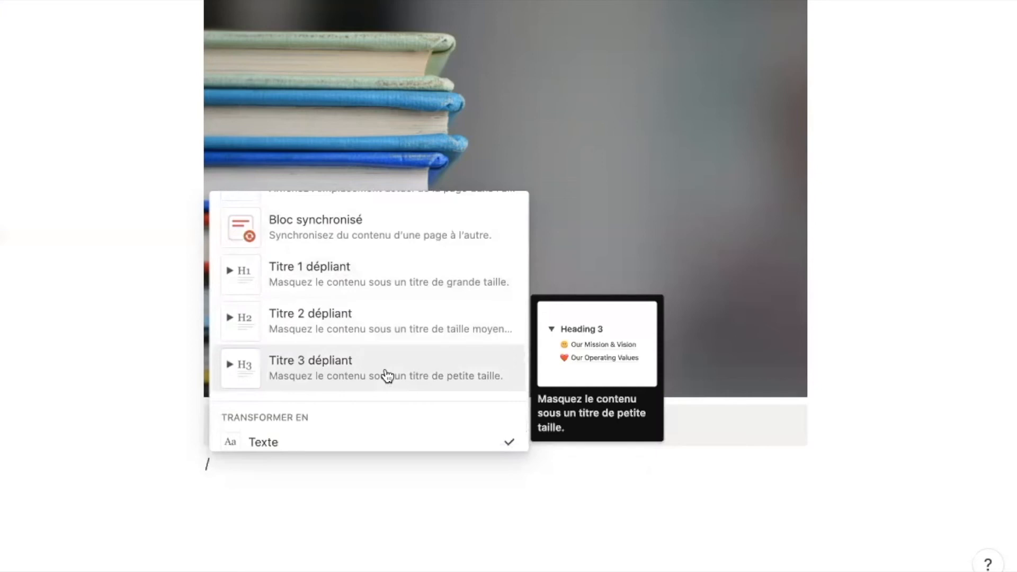
scroll(387, 375, up, 5)
scroll(323, 371, down, 3)
scroll(325, 371, up, 1)
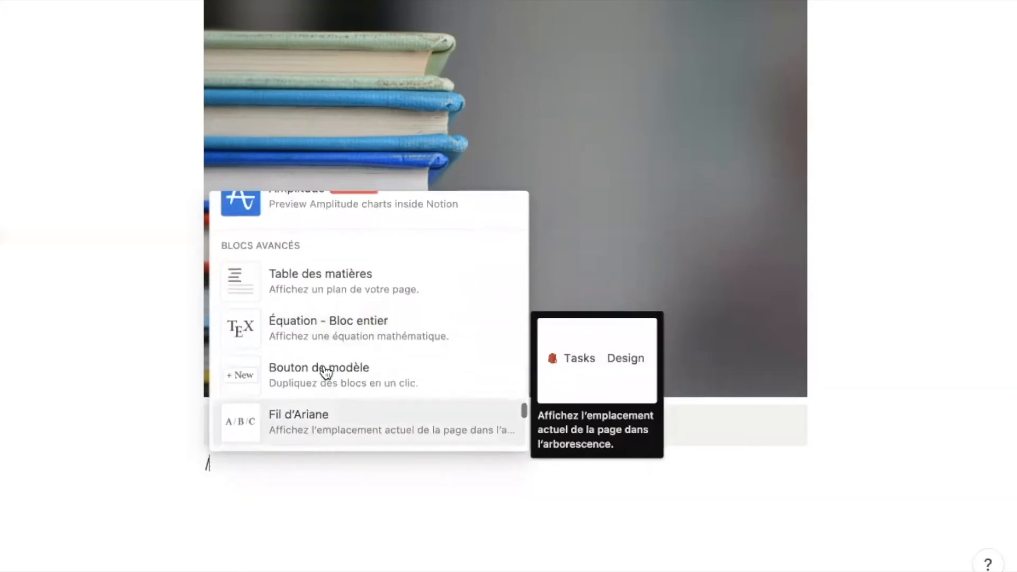
mouse_move(450, 296)
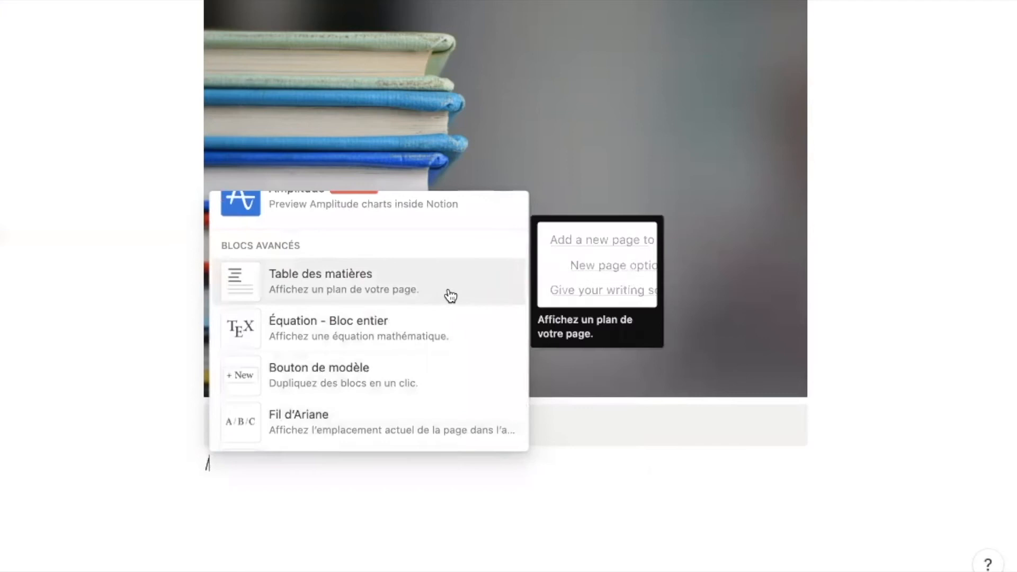
- Insert a table of contents and retitle the first heading 'Notion : le guide complet'
click(451, 296)
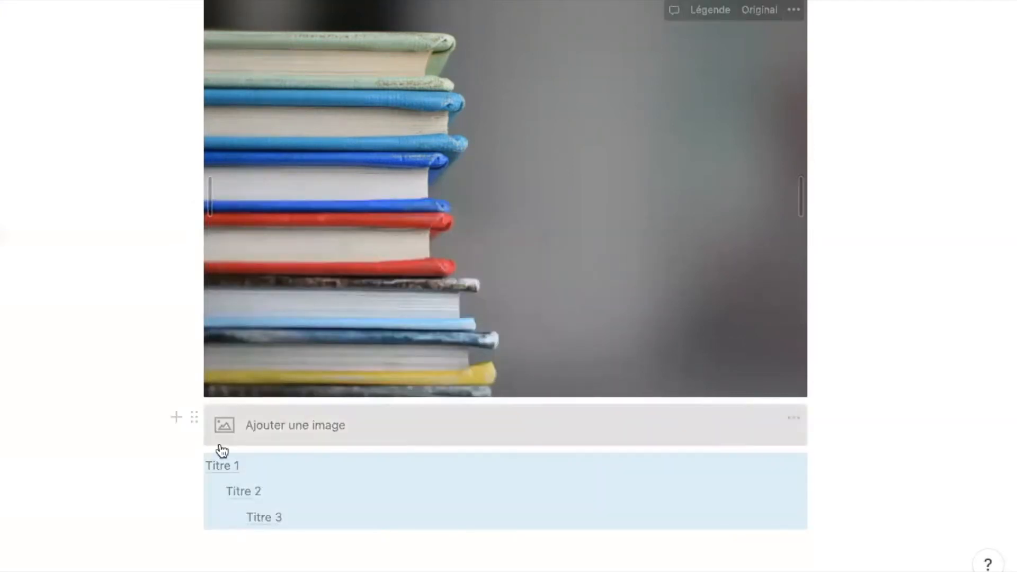
scroll(161, 454, down, 2)
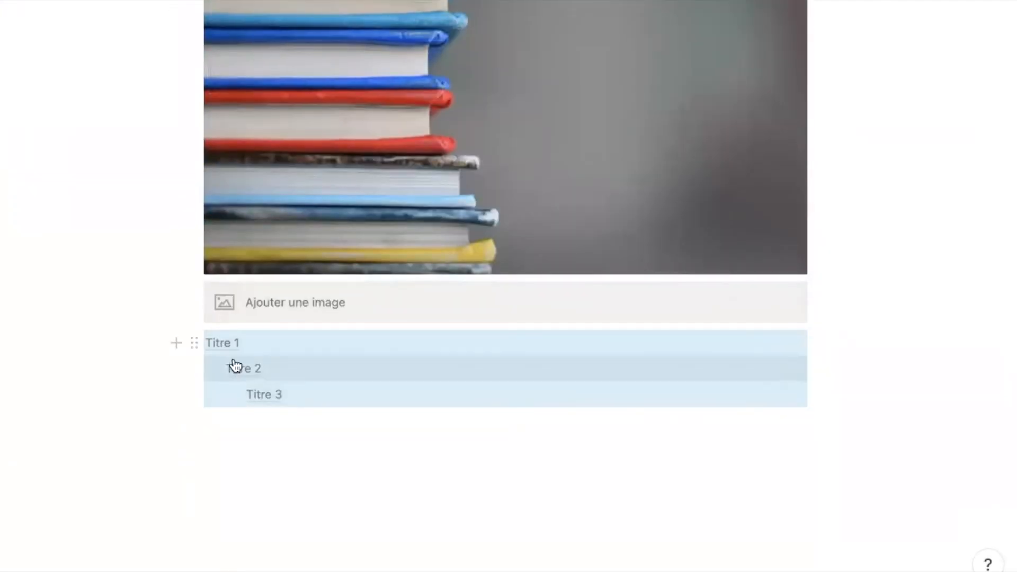
click(255, 426)
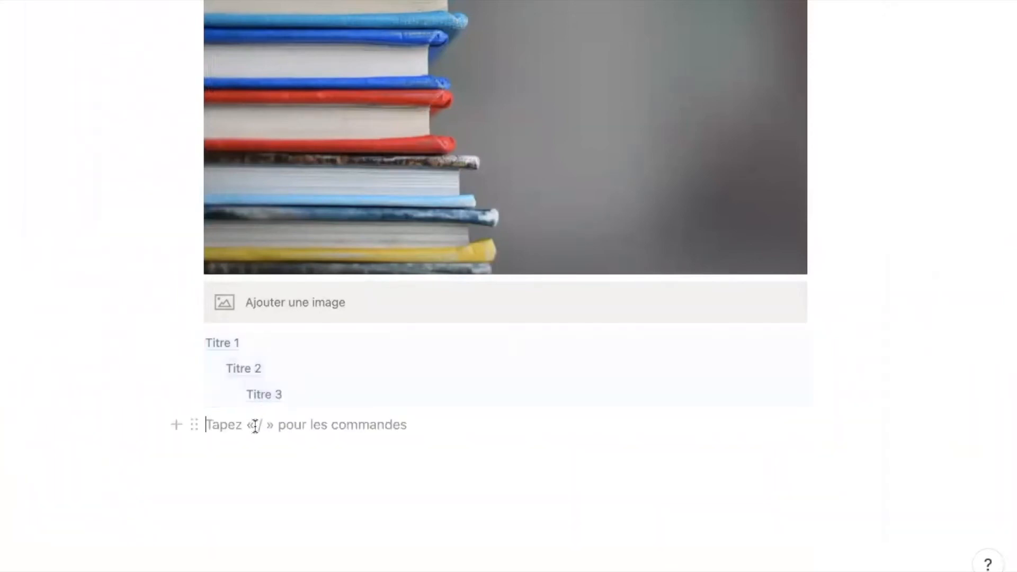
scroll(255, 425, up, 10)
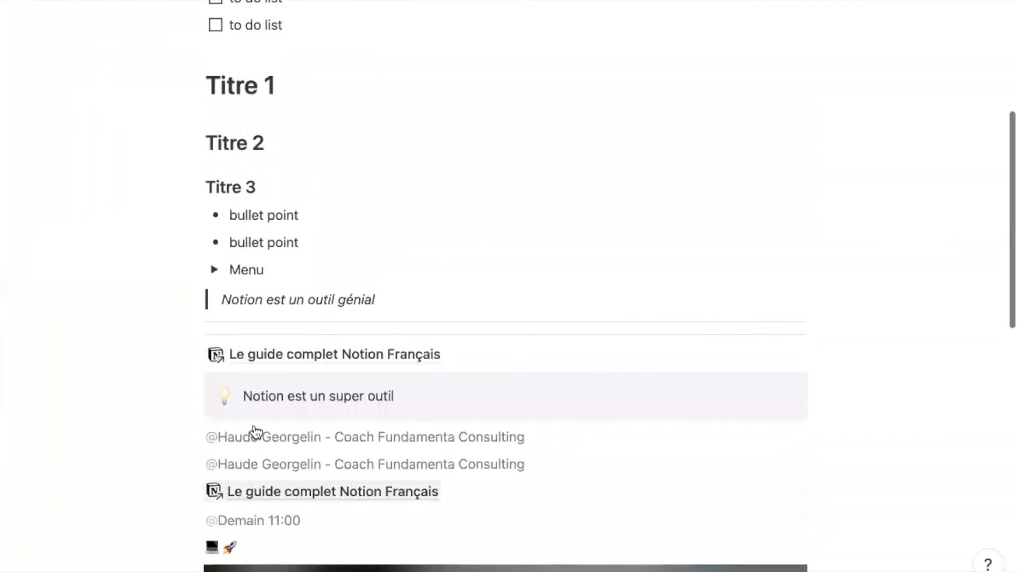
text(Notion : le guide complet)
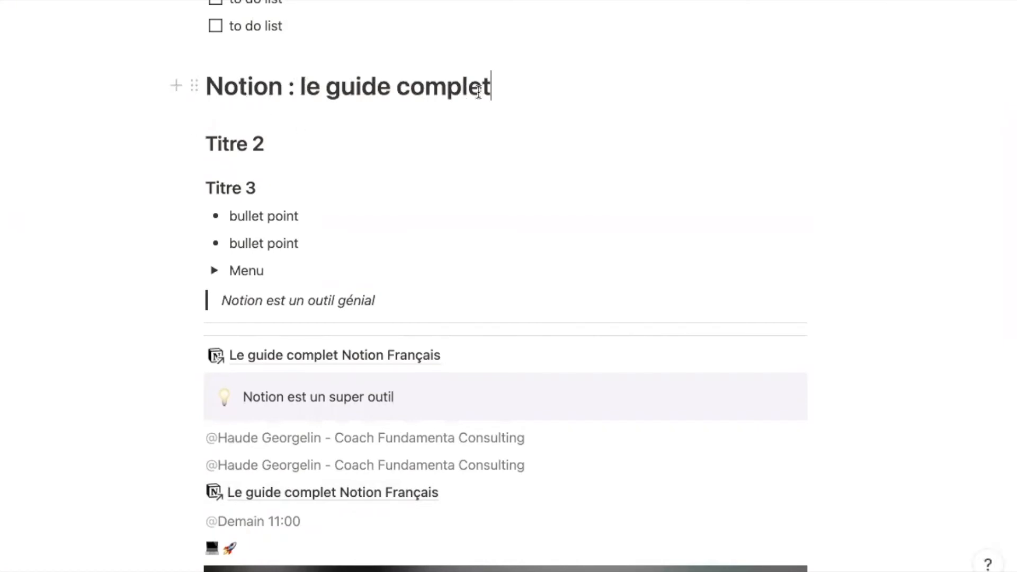
scroll(421, 122, down, 10)
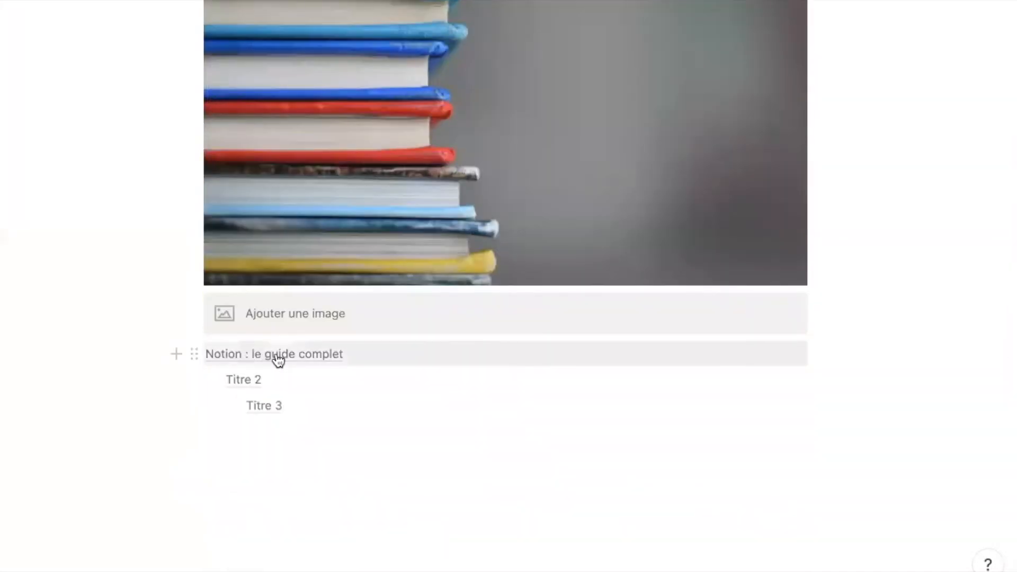
- Move the table of contents just below the page title and the Titre 3 heading below the image
click(307, 362)
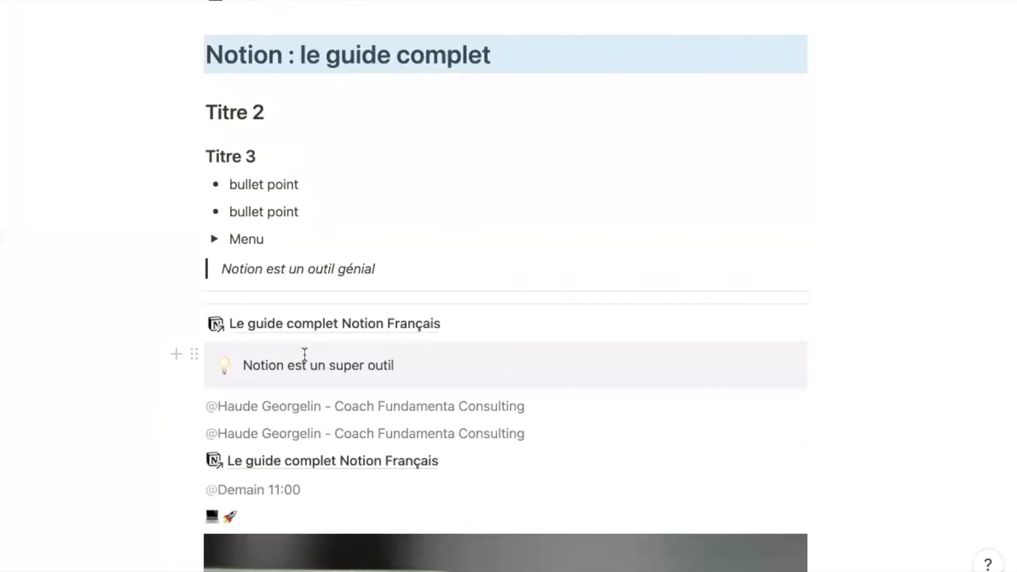
scroll(304, 354, down, 10)
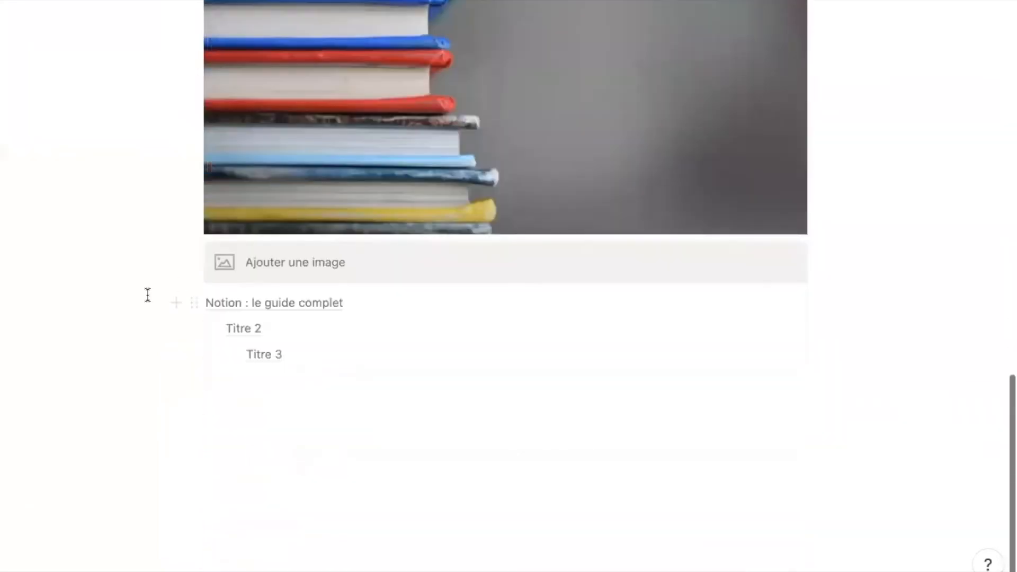
drag(128, 303, 297, 361)
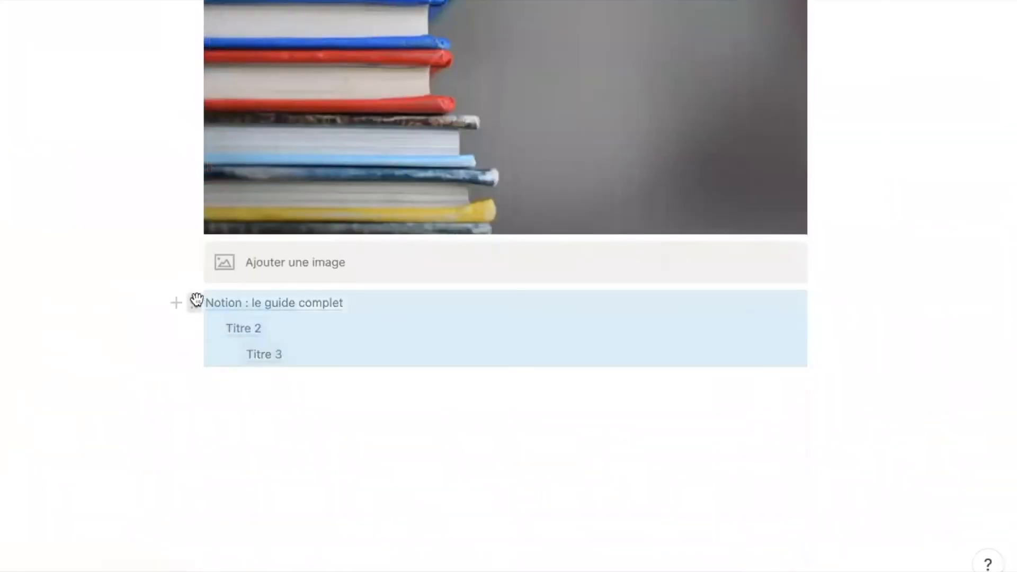
mouse_move(194, 298)
mouse_down()
mouse_move(192, 36)
mouse_move(186, 275)
mouse_move(206, 287)
mouse_up()
drag(194, 115, 214, 396)
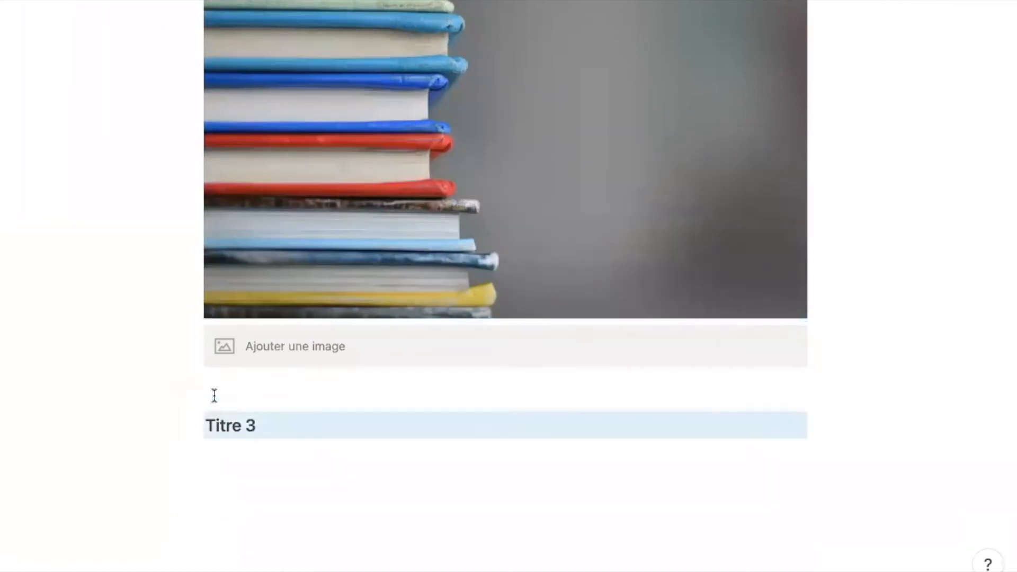
scroll(132, 371, up, 20)
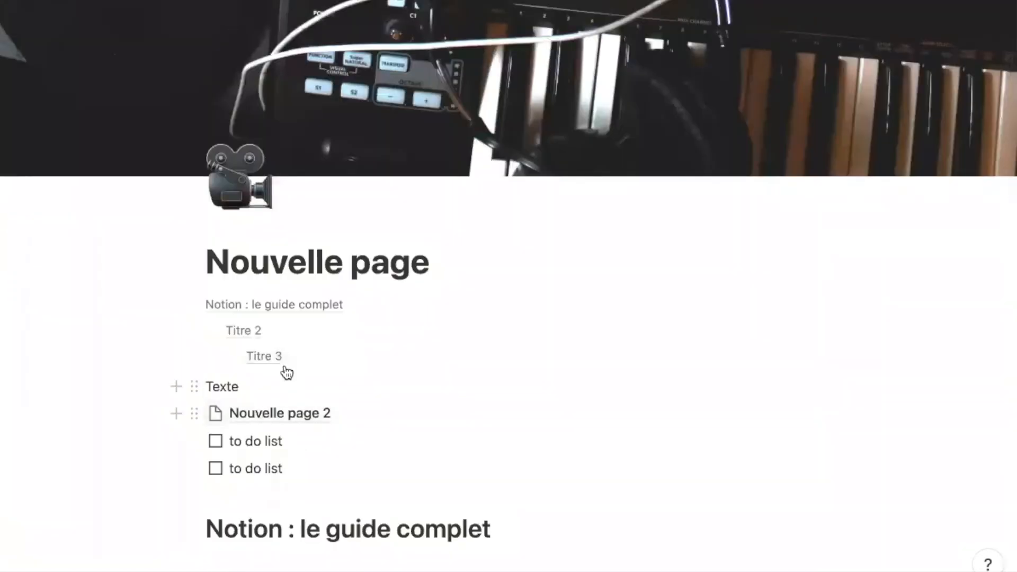
- Jump to the Titre 3 heading from its table of contents entry
click(275, 364)
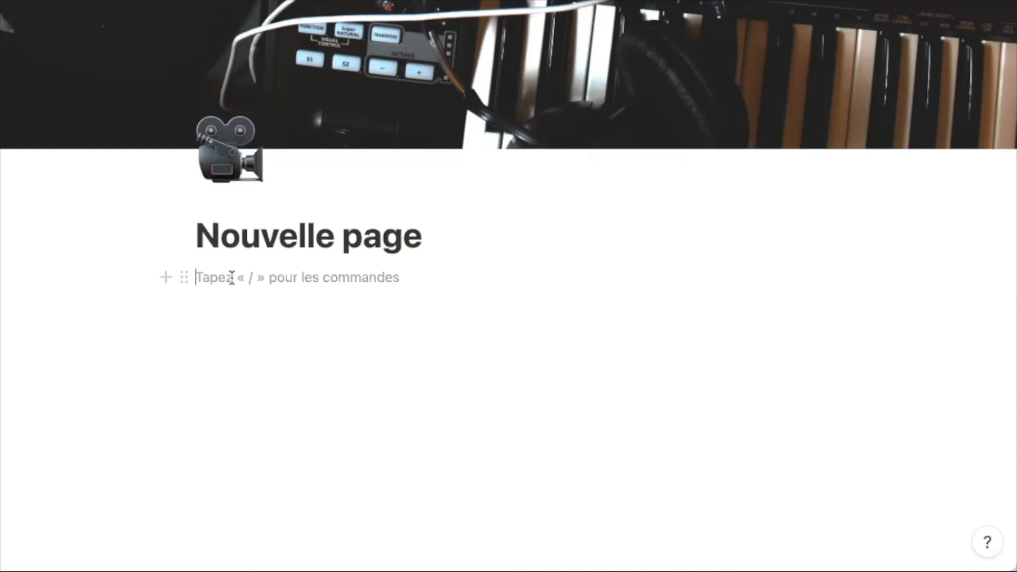
- Write 'Couleur 1' in violet text using /violet, then start a new line
text(Couleur 1)
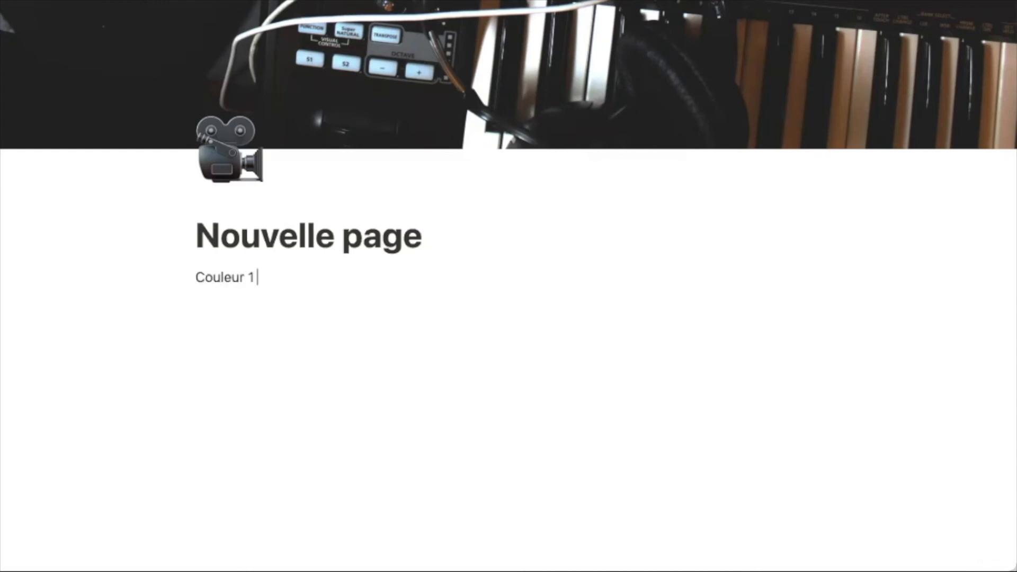
text( /)
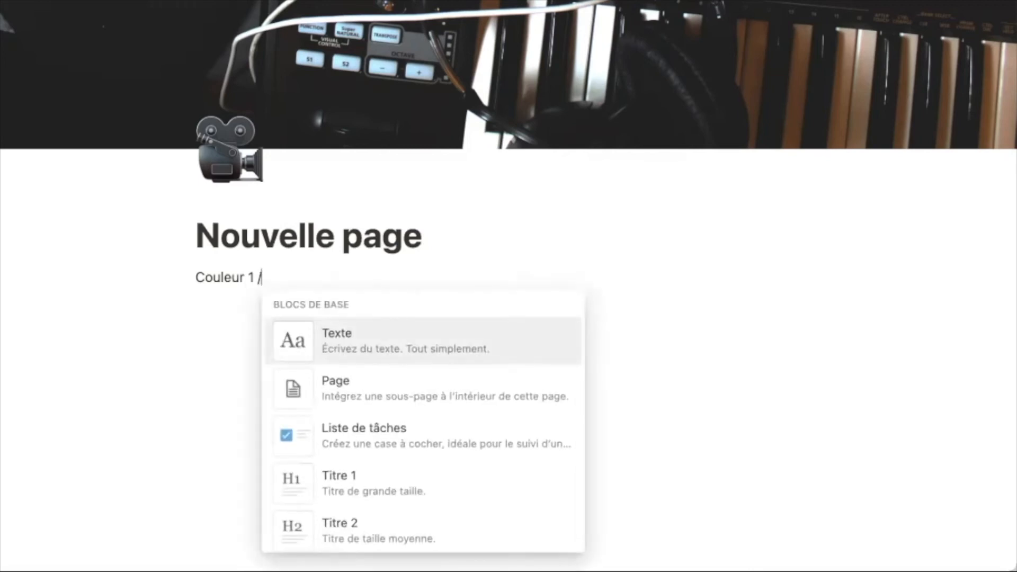
text(viol)
key(BackSpace)
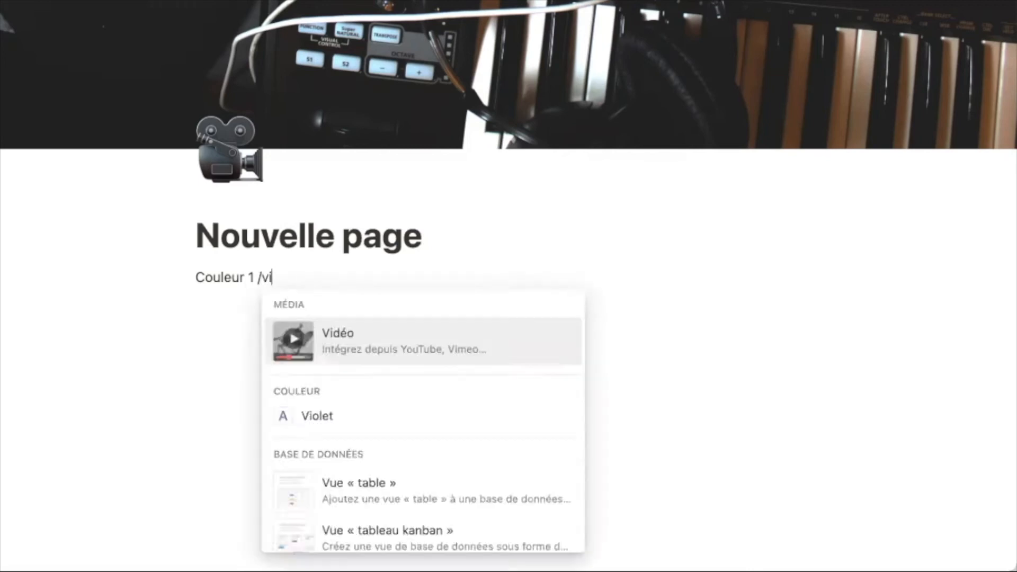
text(olet)
key(Return)
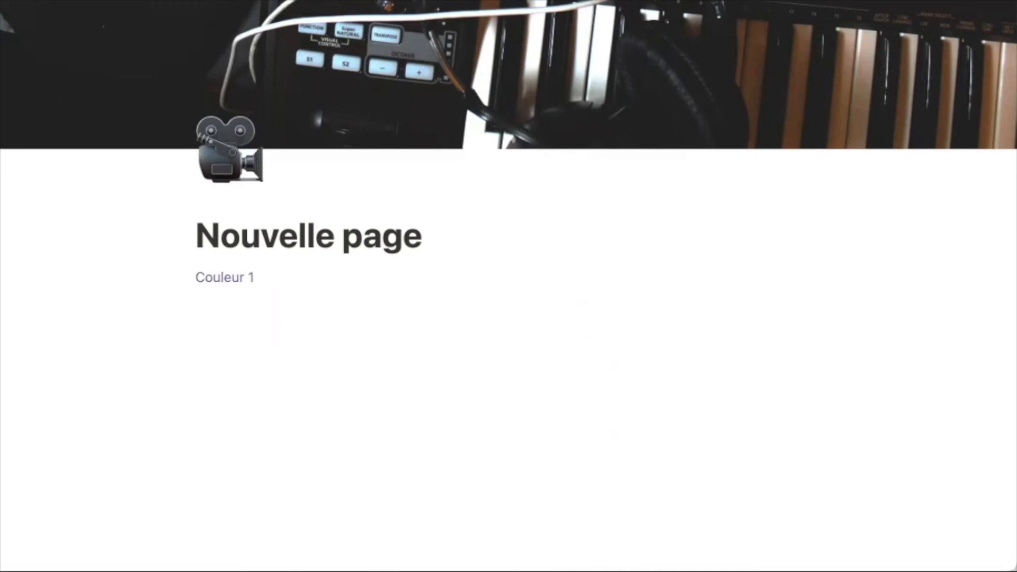
key(Return)
- Write 'Couleur 2' and colour it blue after trying a violet background
text(Couleur 2 /viol)
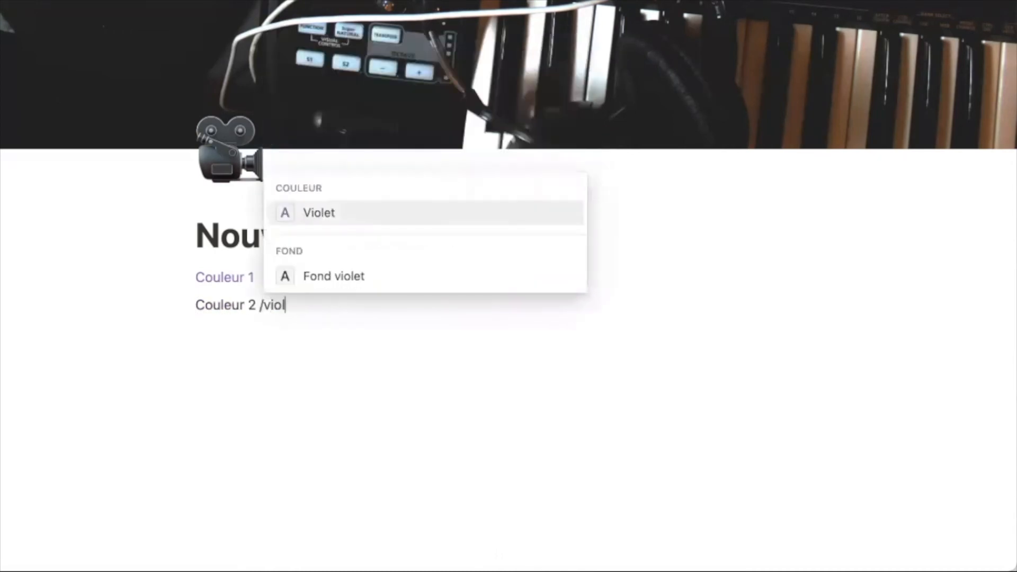
click(376, 282)
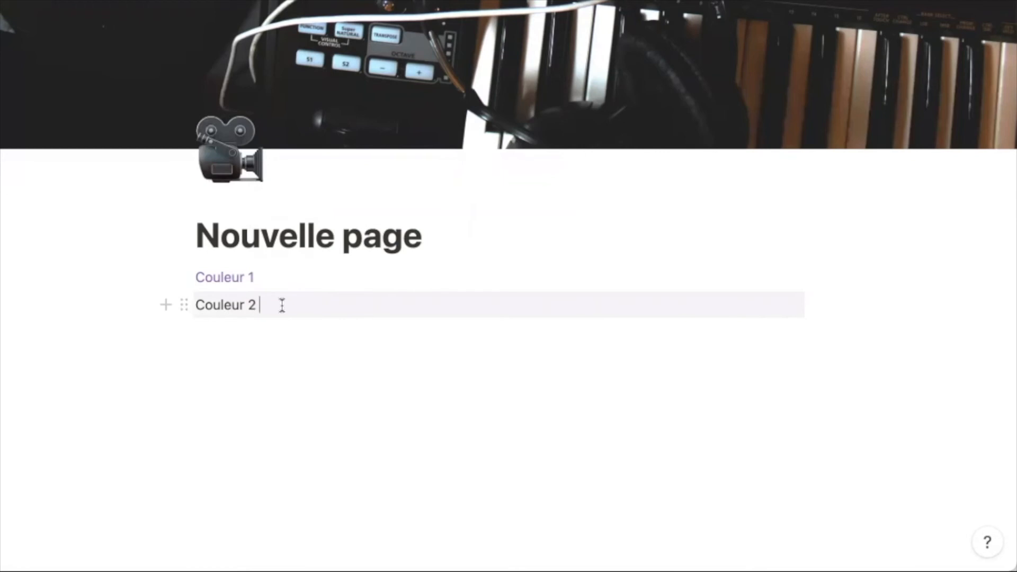
text(/blue)
click(313, 212)
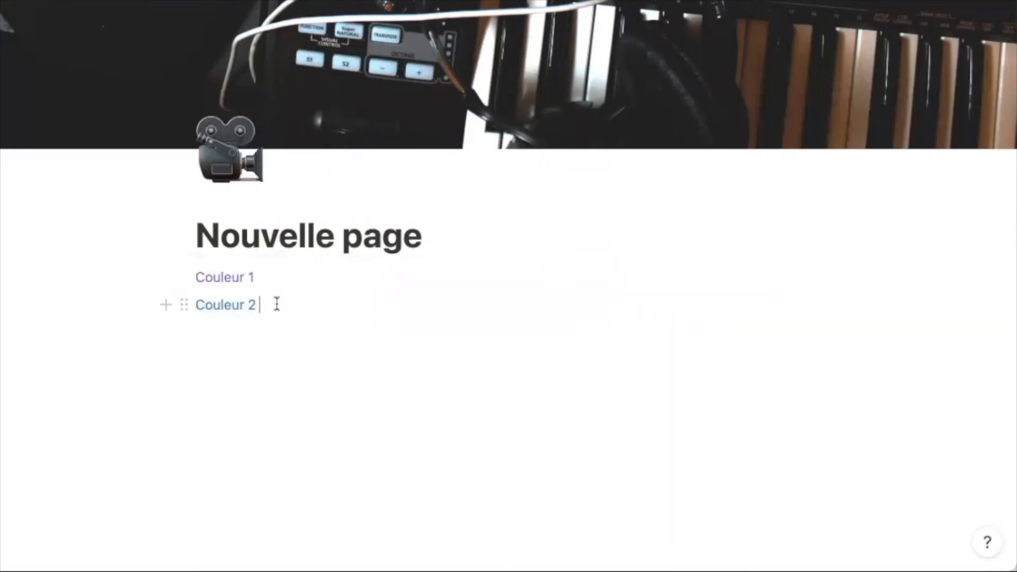
text(/)
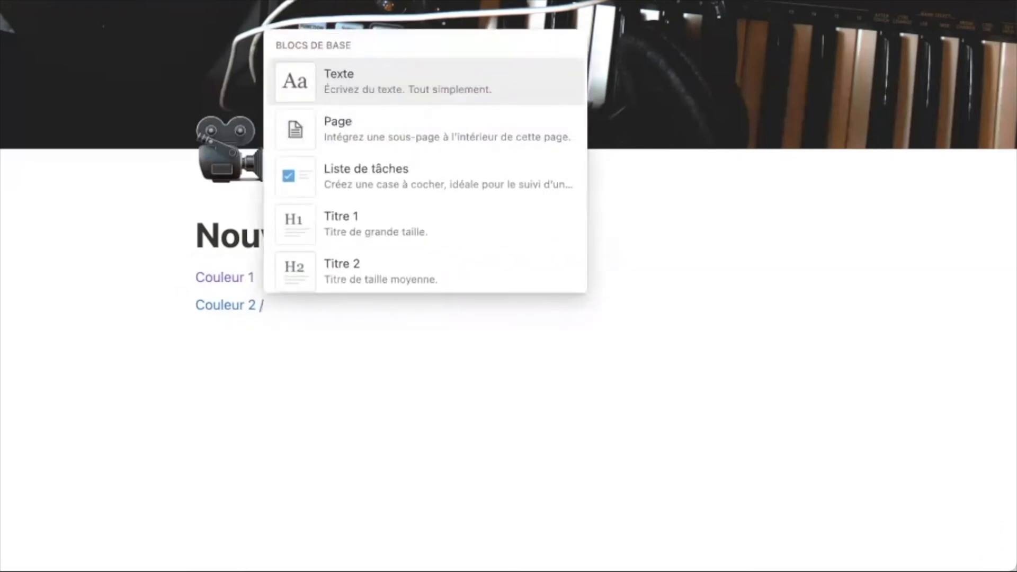
text(violet)
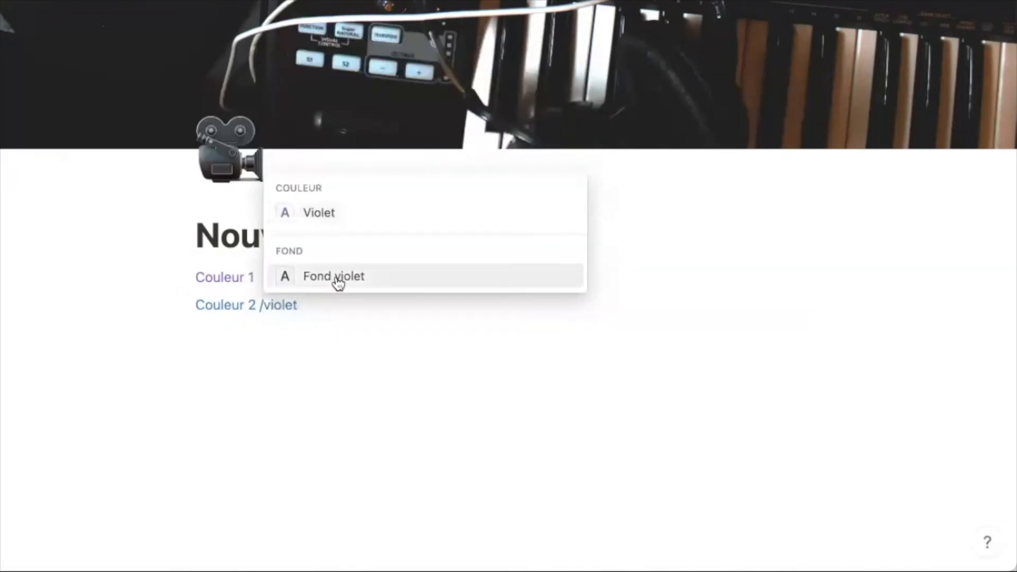
click(336, 279)
drag(267, 305, 196, 307)
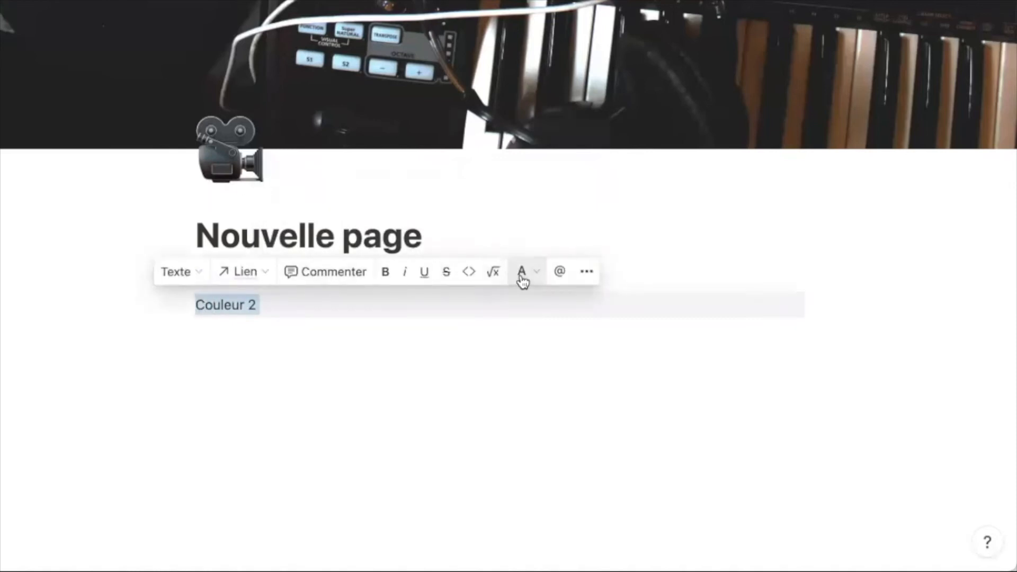
click(522, 275)
click(504, 349)
click(339, 320)
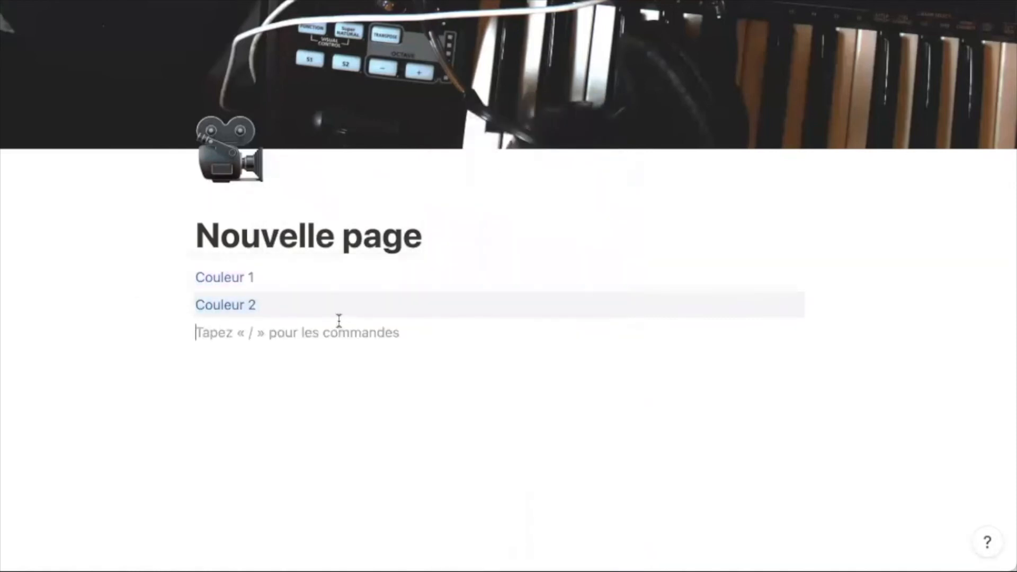
- Write 'Couleur 3' with a blue background and add empty blocks below it
text(Cou)
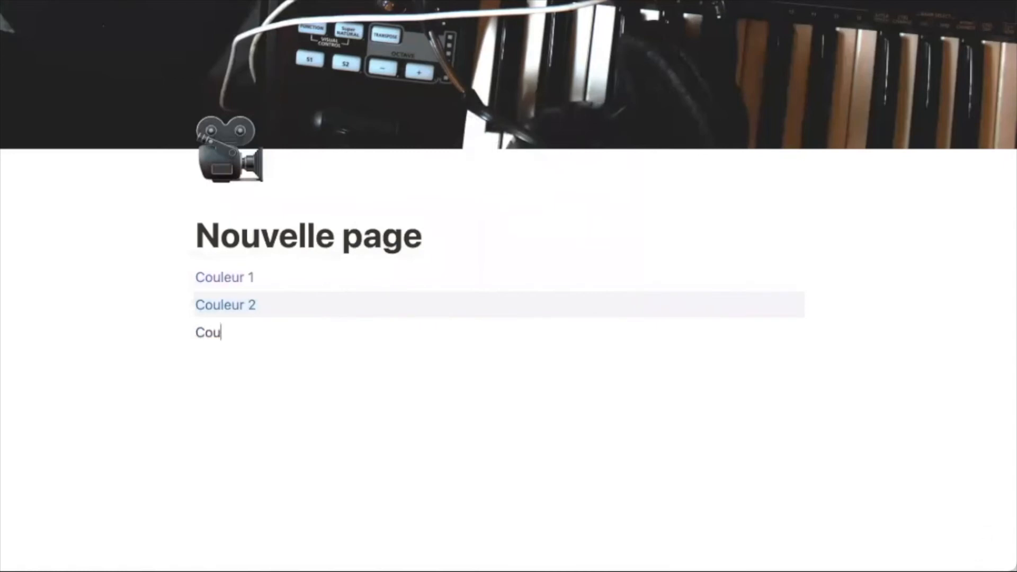
text(leur 3)
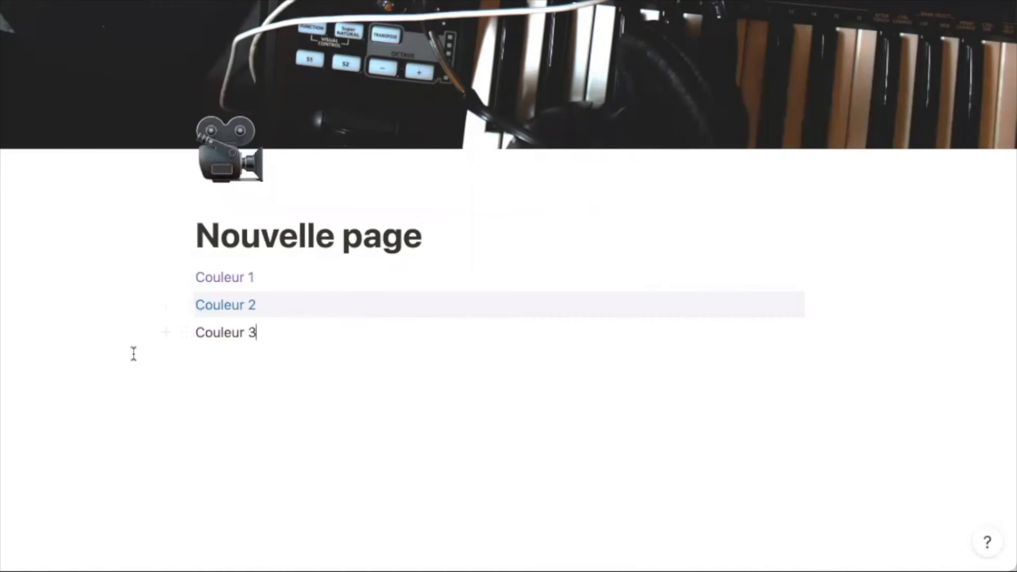
drag(269, 334, 196, 334)
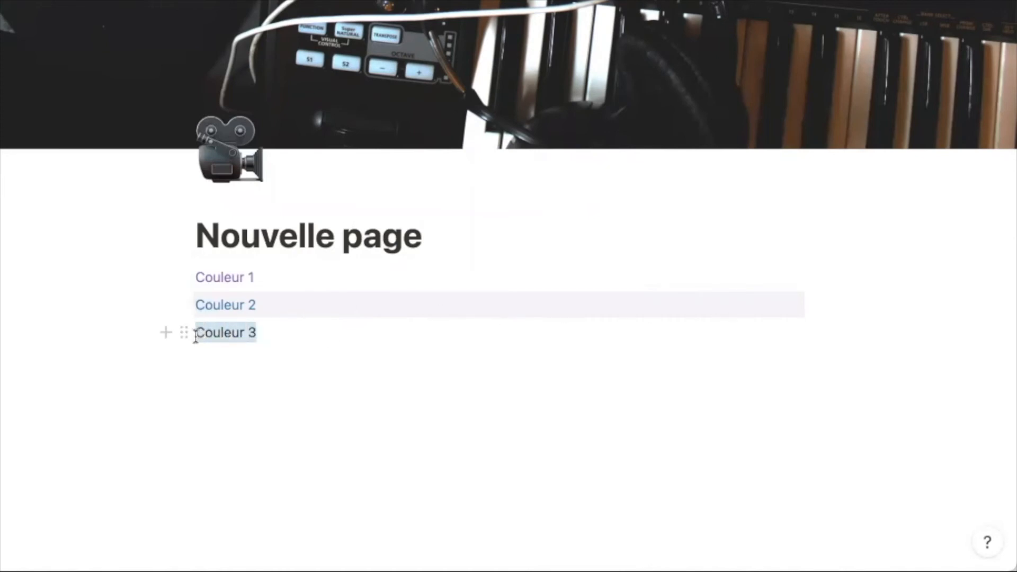
click(522, 298)
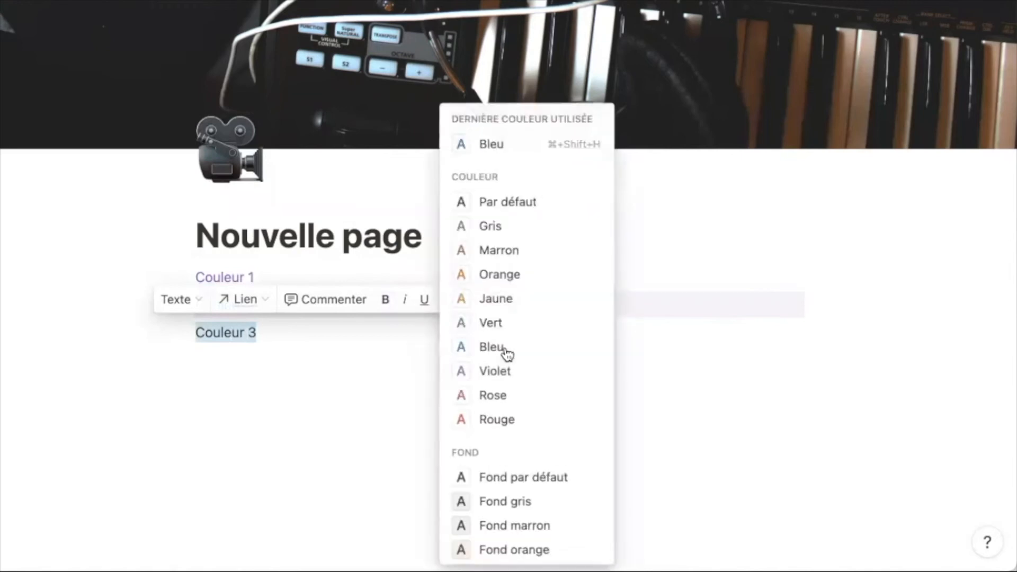
scroll(507, 354, down, 3)
click(507, 501)
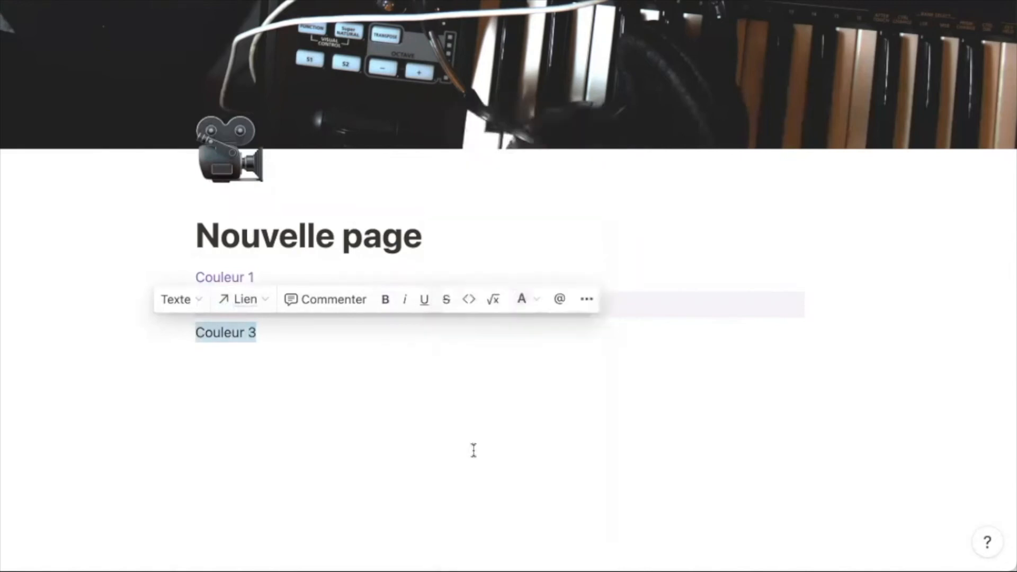
click(316, 335)
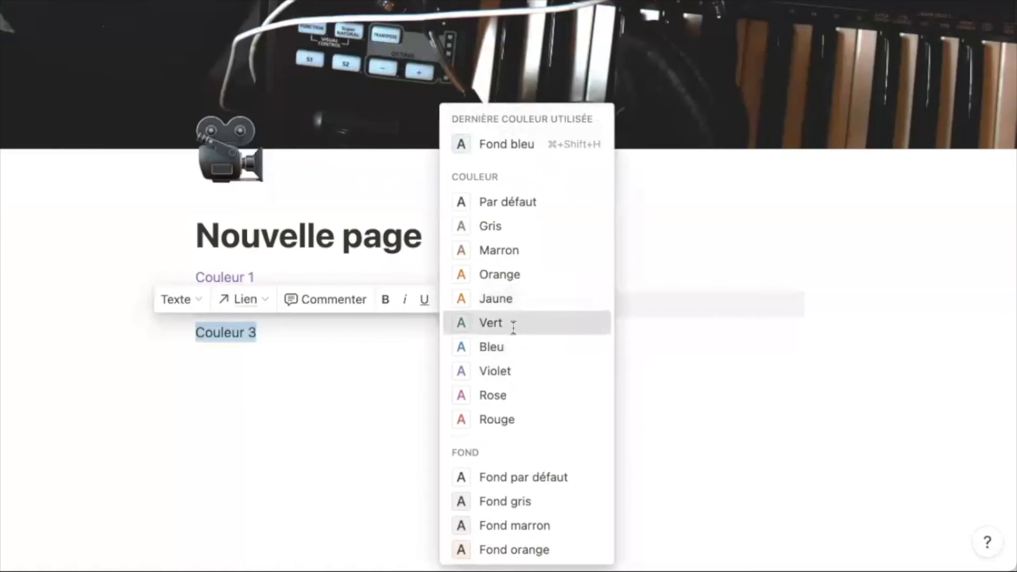
click(513, 324)
click(318, 328)
drag(318, 328, 191, 325)
click(522, 299)
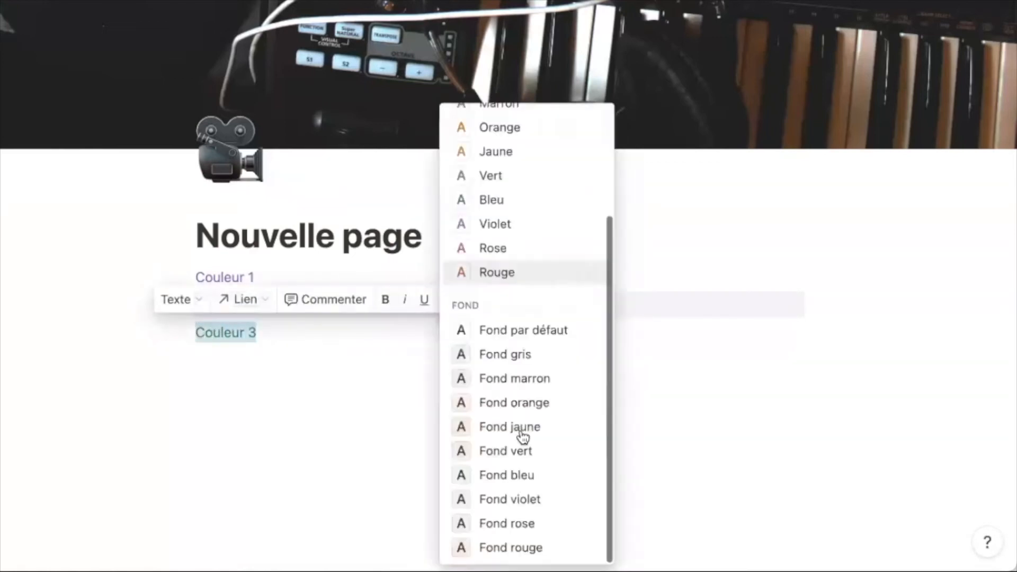
click(526, 476)
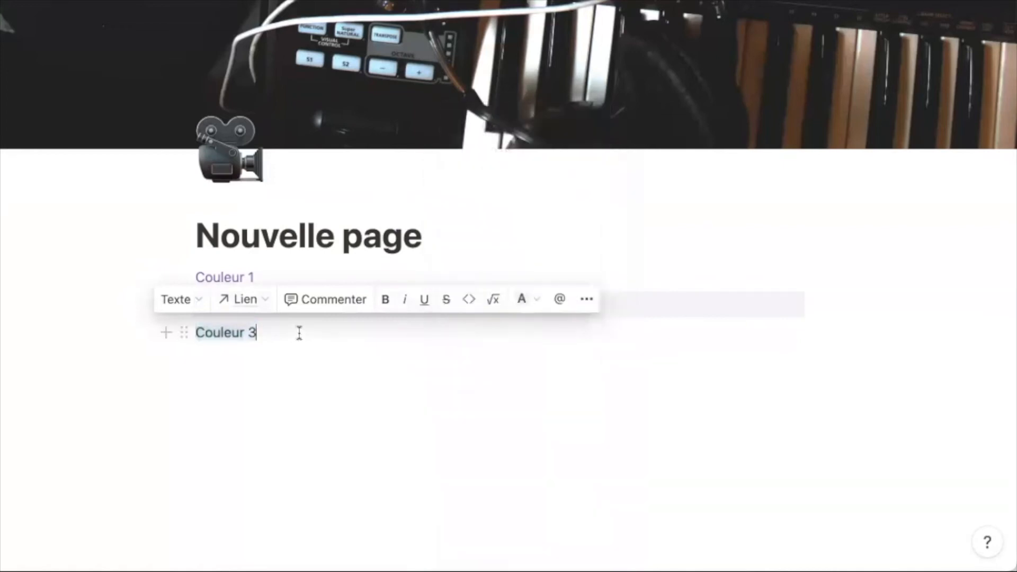
click(298, 333)
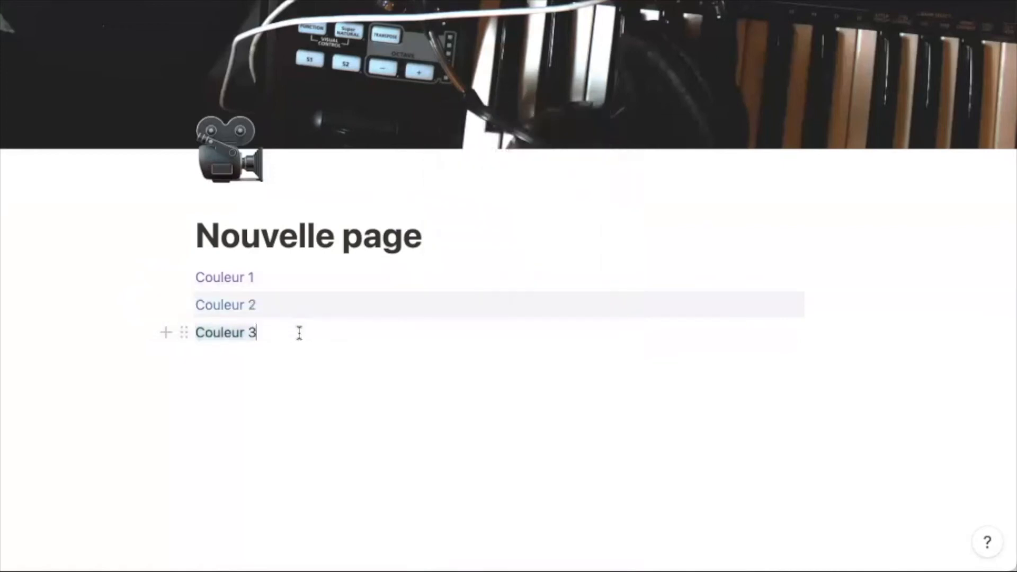
key(Return)
key(Return)
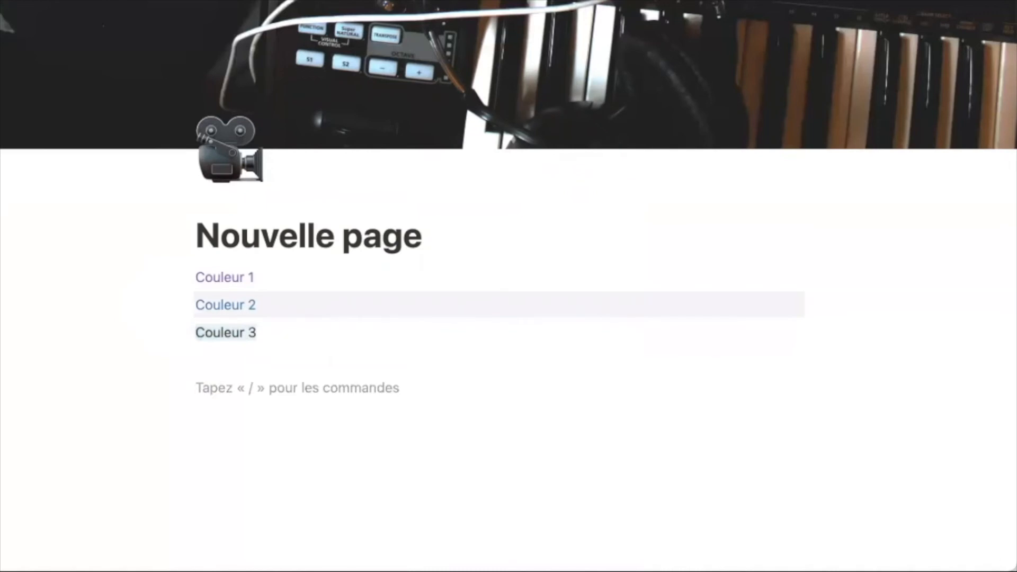
- Add a bold 'Texte' line
text(Texte)
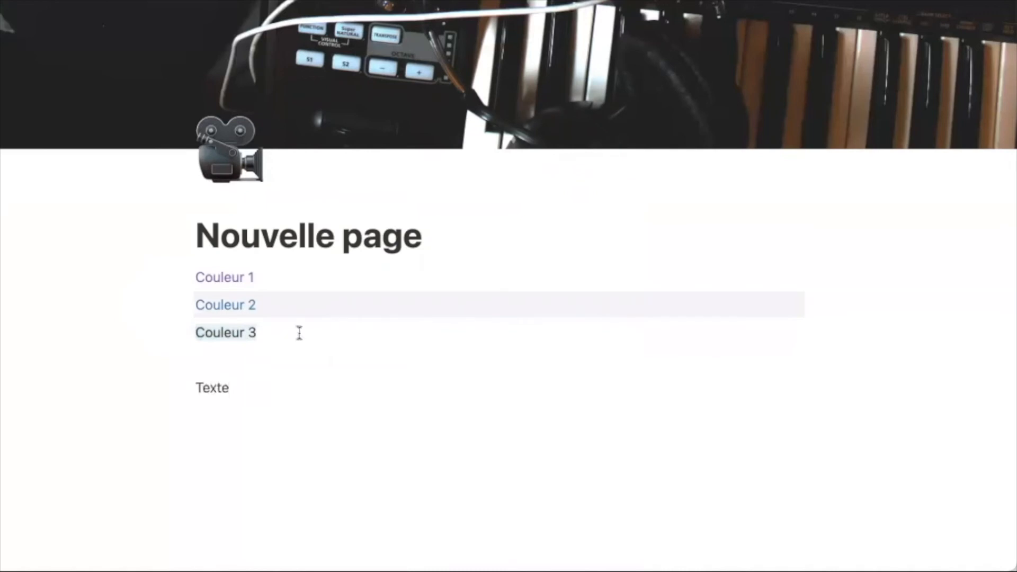
drag(232, 389, 185, 390)
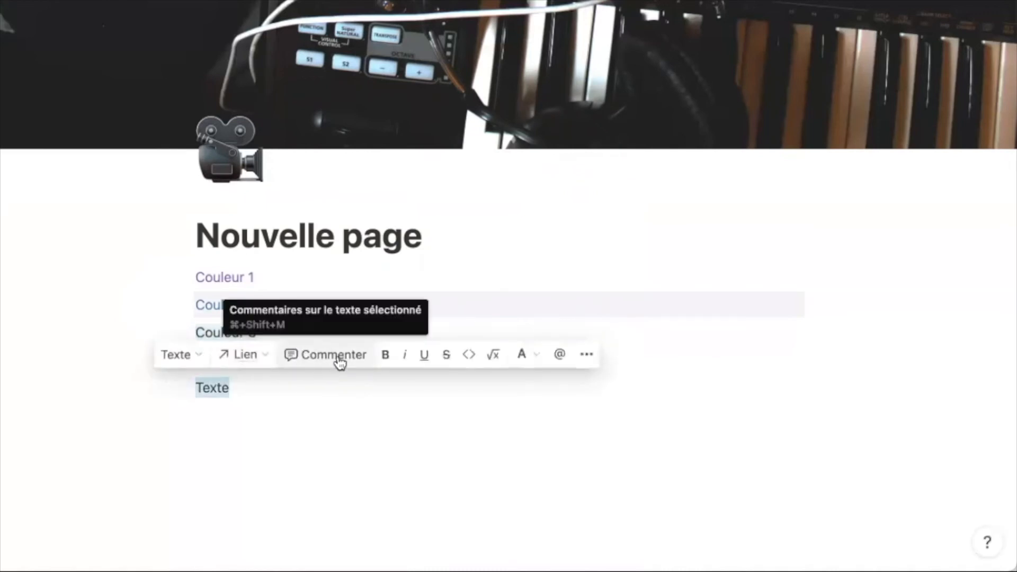
click(386, 361)
click(288, 389)
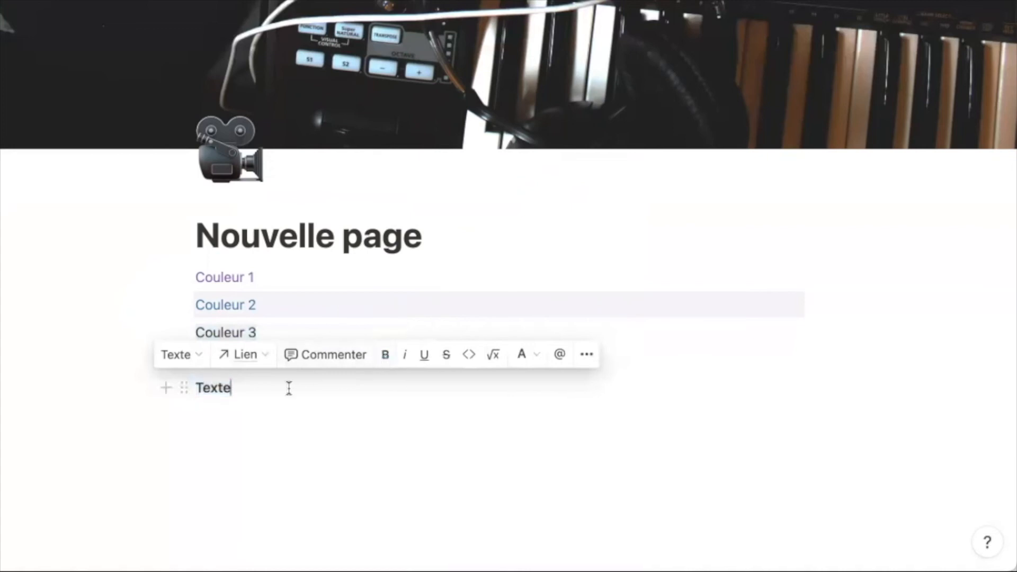
key(Return)
- Add 'Texte' lines in italic, underlined, struck through and as inline code
text(Texte)
key(shift+Home)
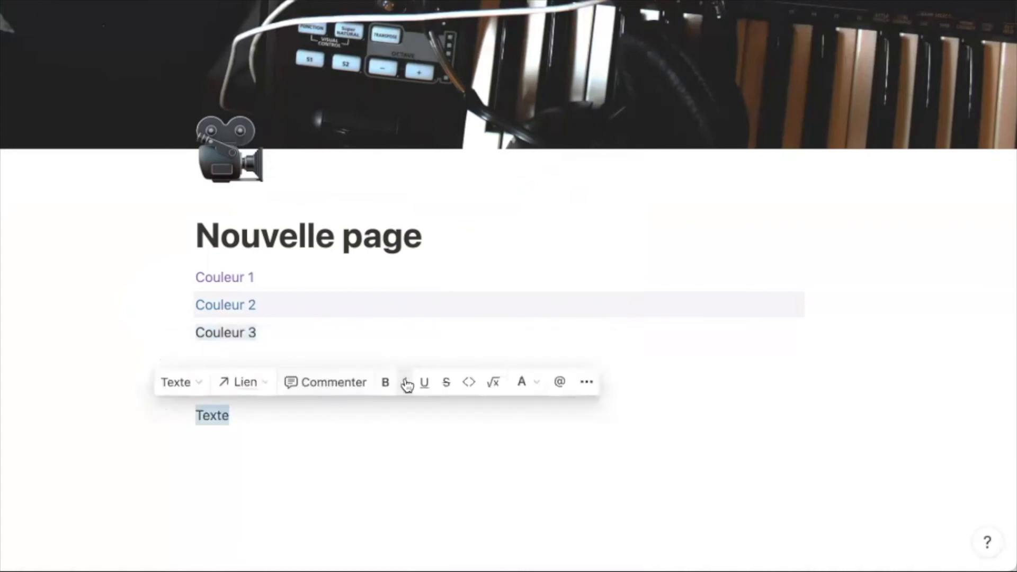
click(293, 416)
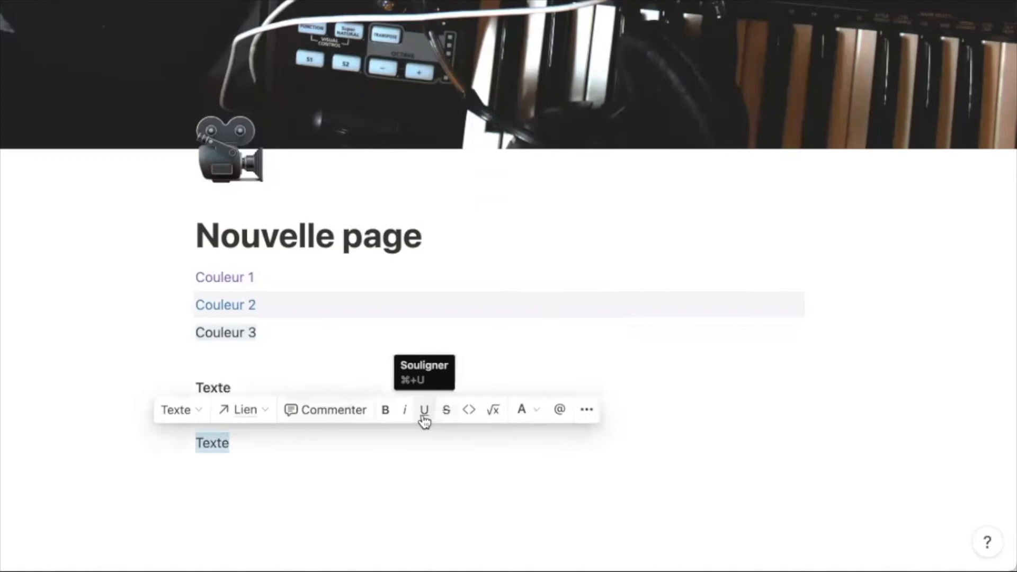
click(423, 416)
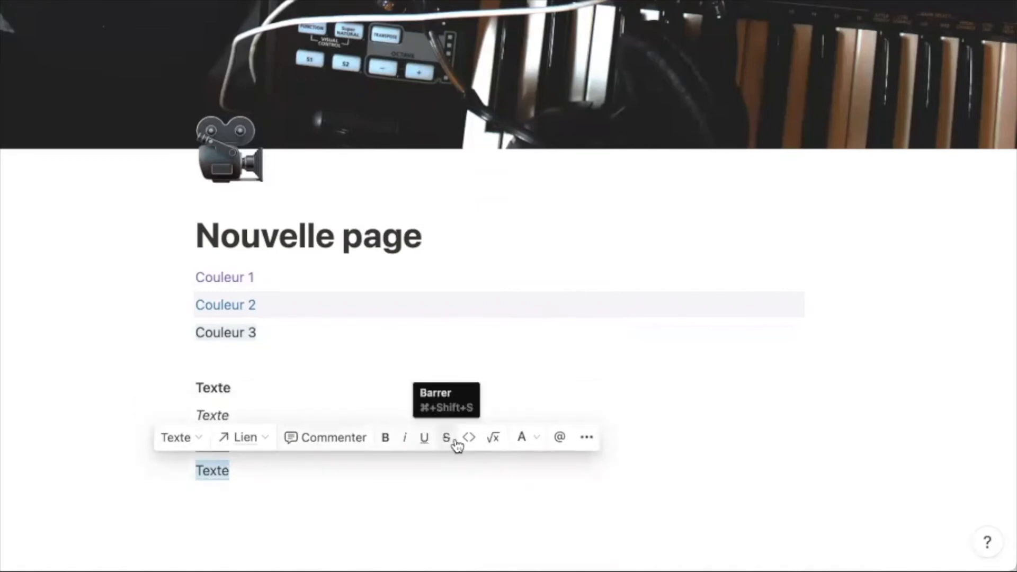
click(457, 447)
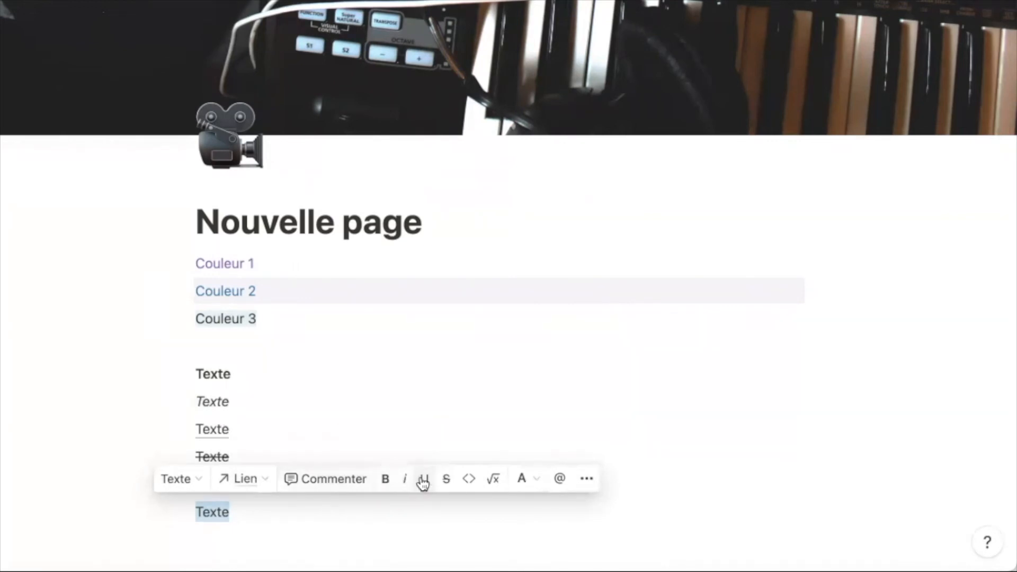
click(469, 480)
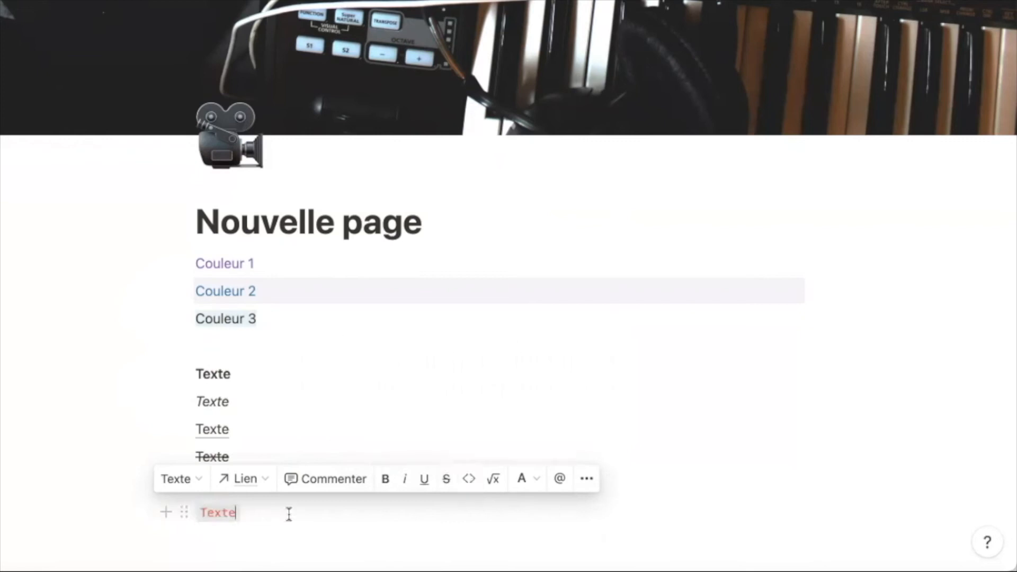
click(289, 514)
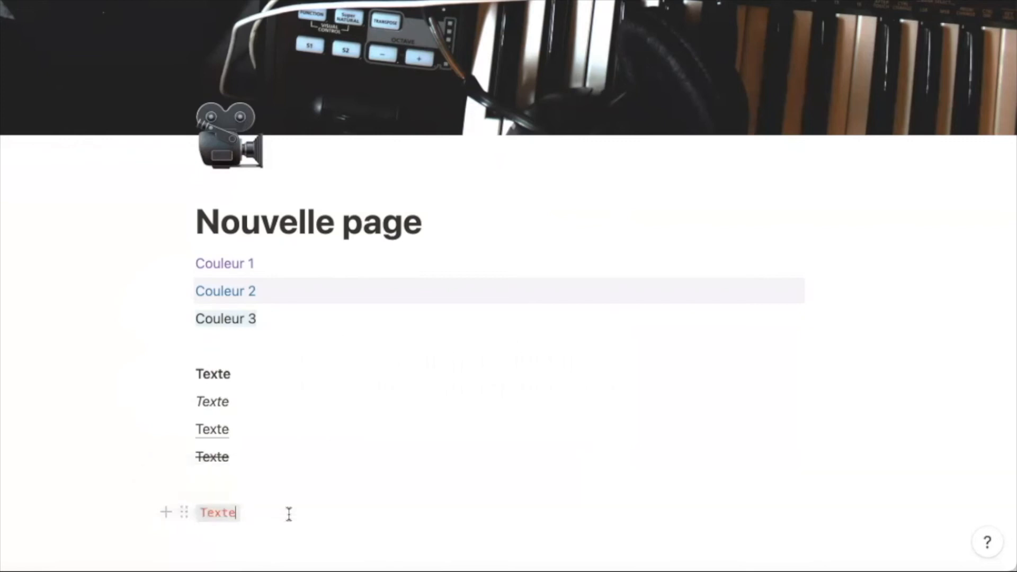
- Add one more plain 'Texte' line below the code line
key(Return)
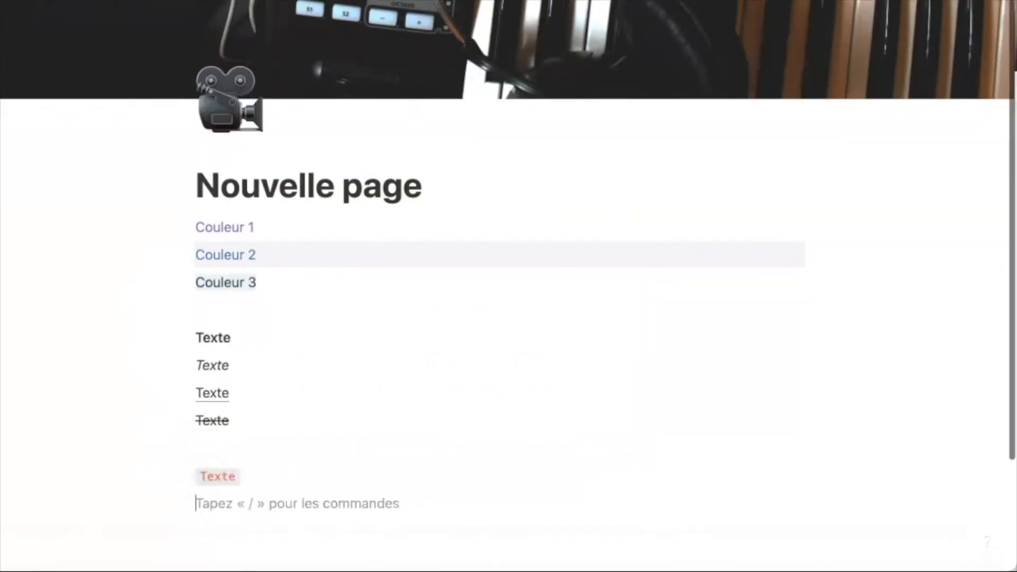
text(Texte)
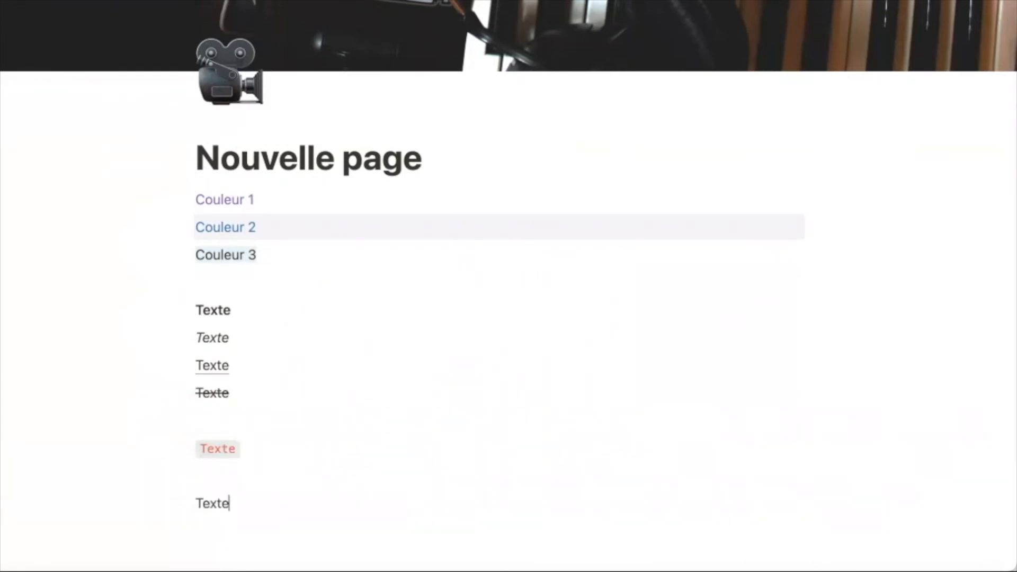
double_click(212, 504)
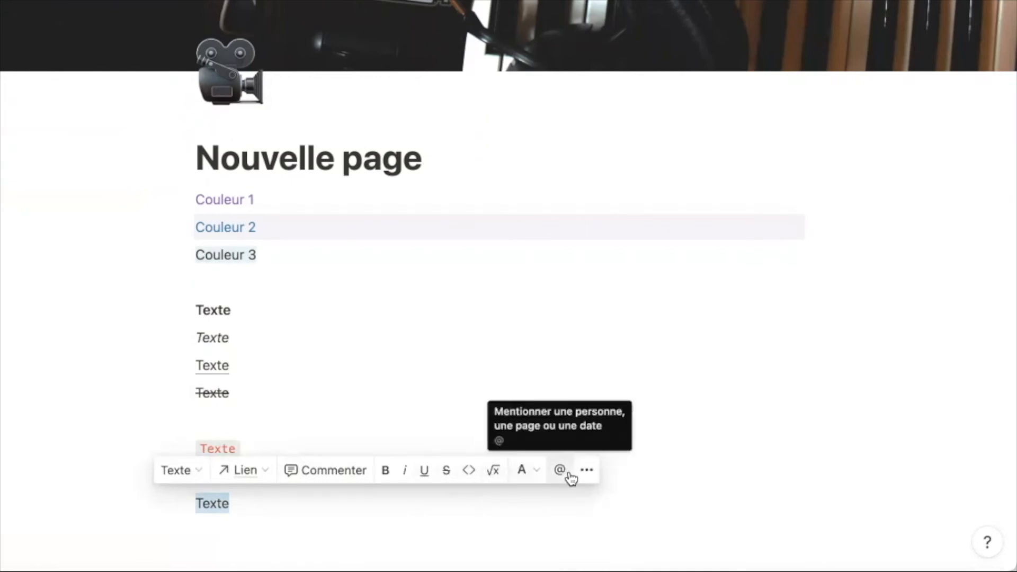
- Mention a workspace member after the last 'Texte', then type /IMA on a new block
click(492, 499)
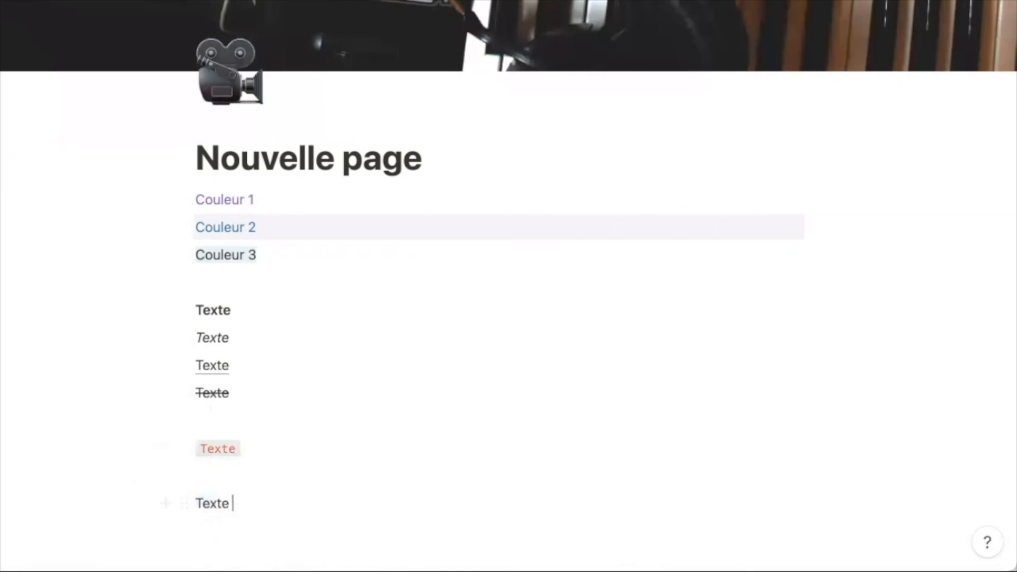
text(@)
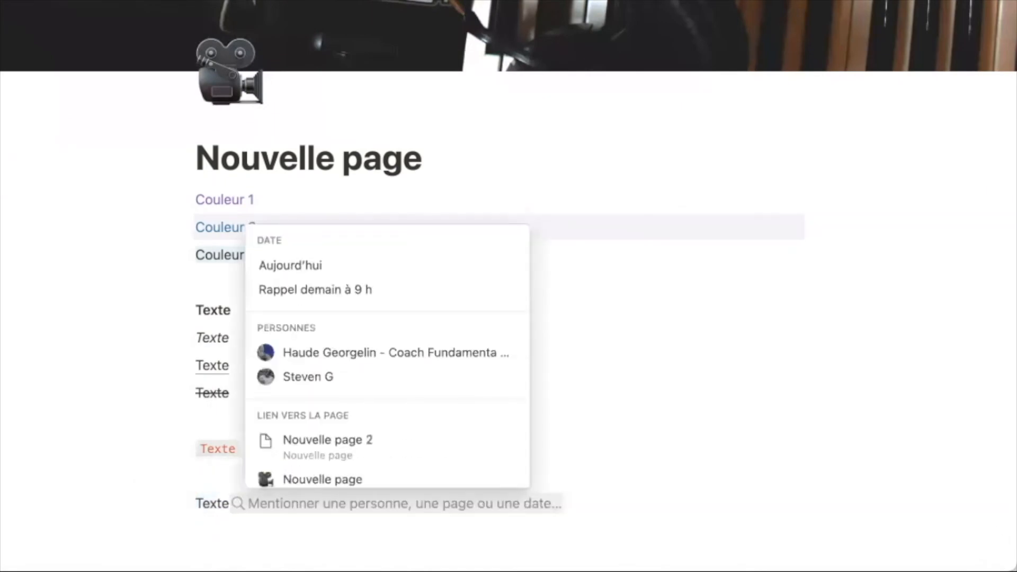
click(496, 350)
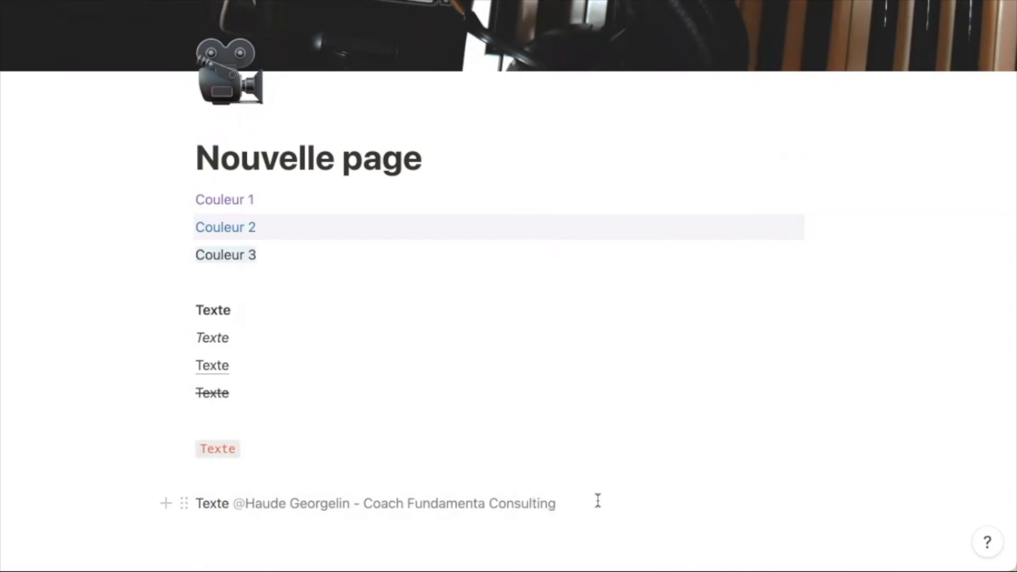
key(Return)
text(/IMA)
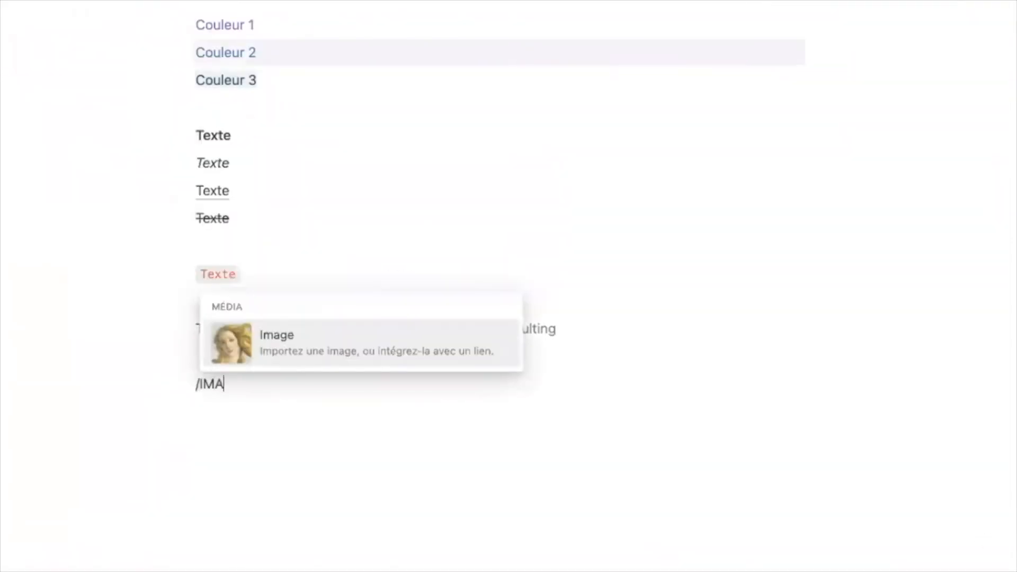
- Upload the Objectifs du mois banner as an image block and add an empty block below it
click(302, 352)
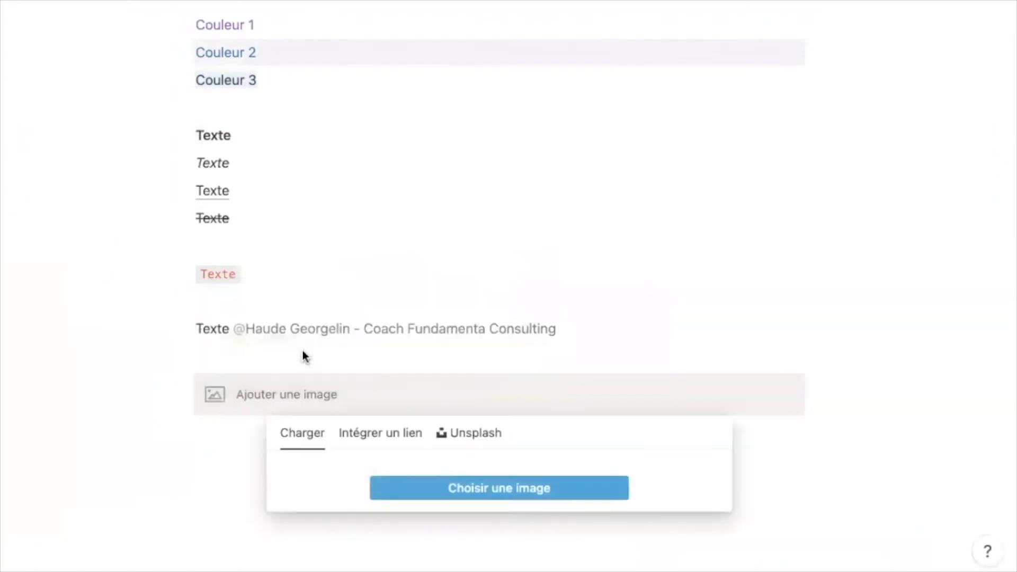
click(425, 491)
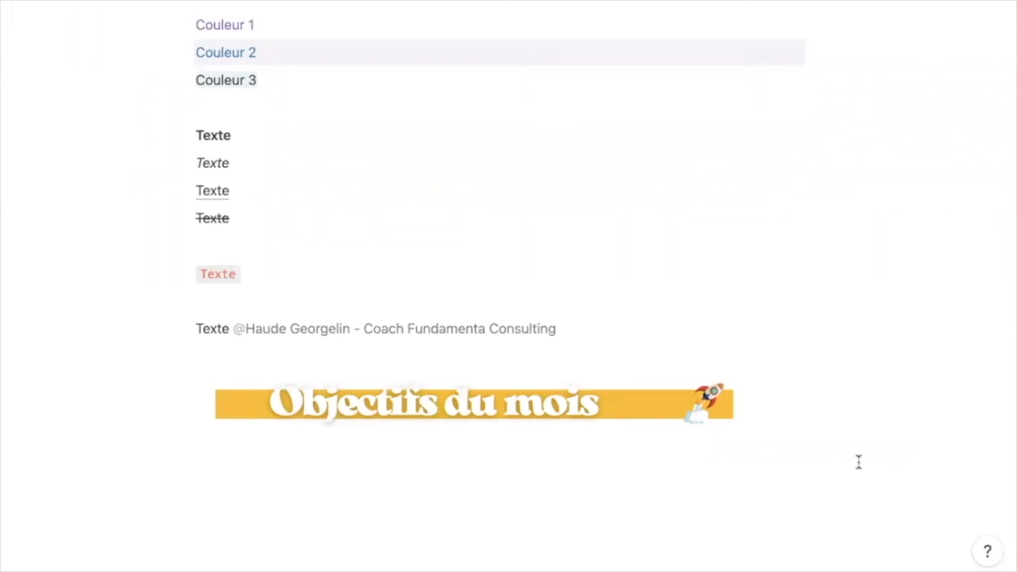
click(228, 484)
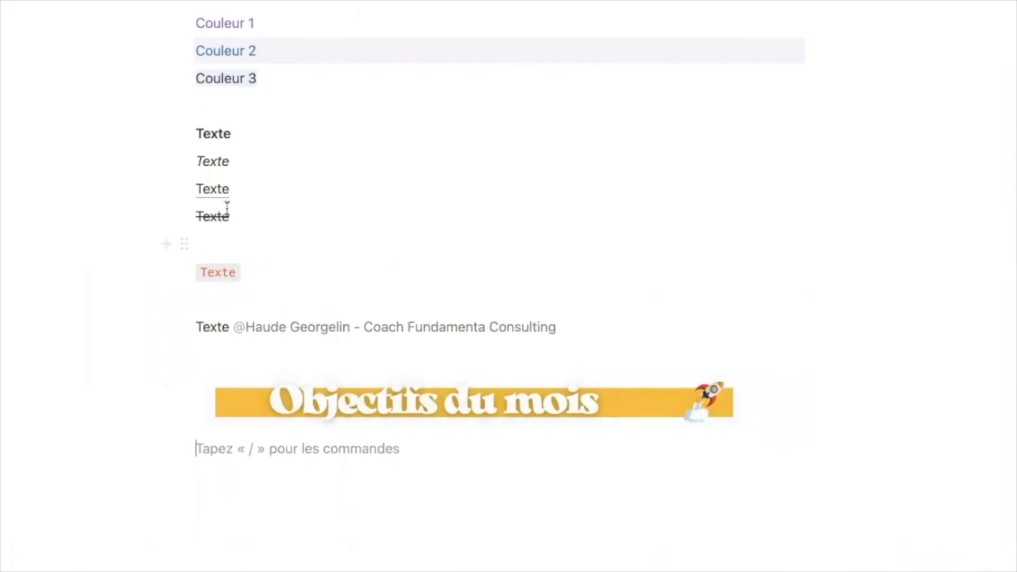
- Make the bold 'Texte' line a ### heading and type '> MENU' below the banner
click(196, 133)
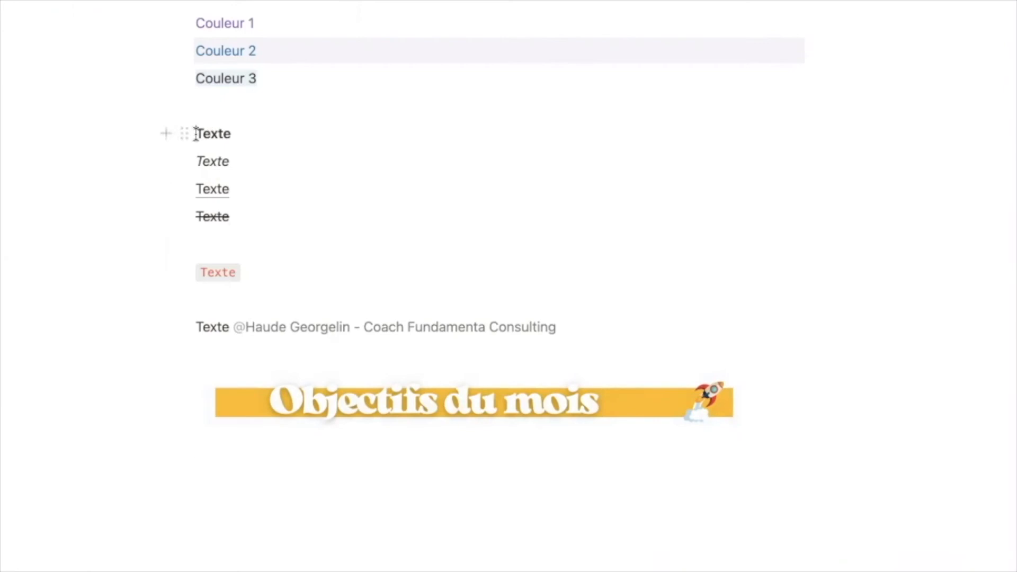
text(###)
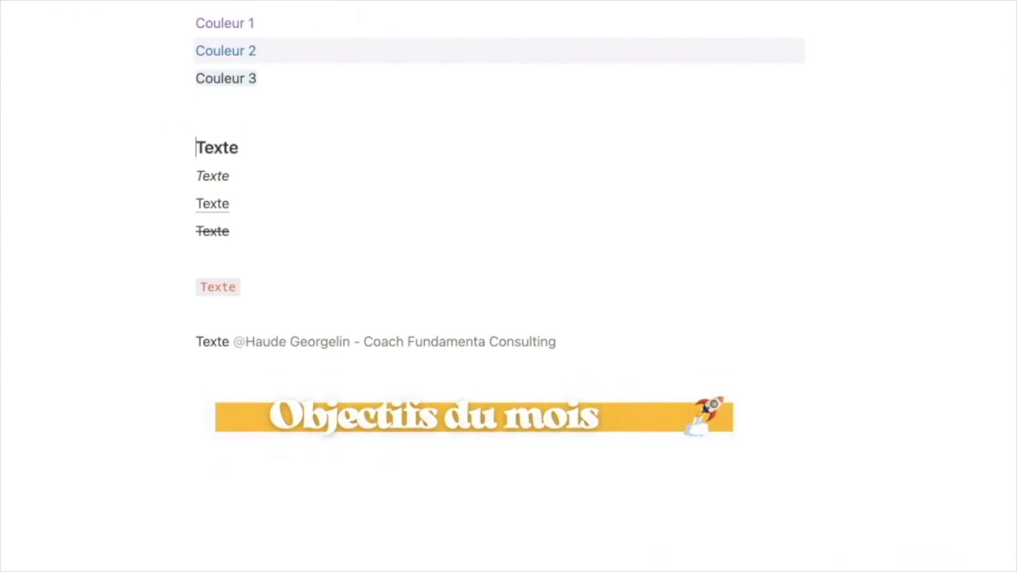
click(246, 532)
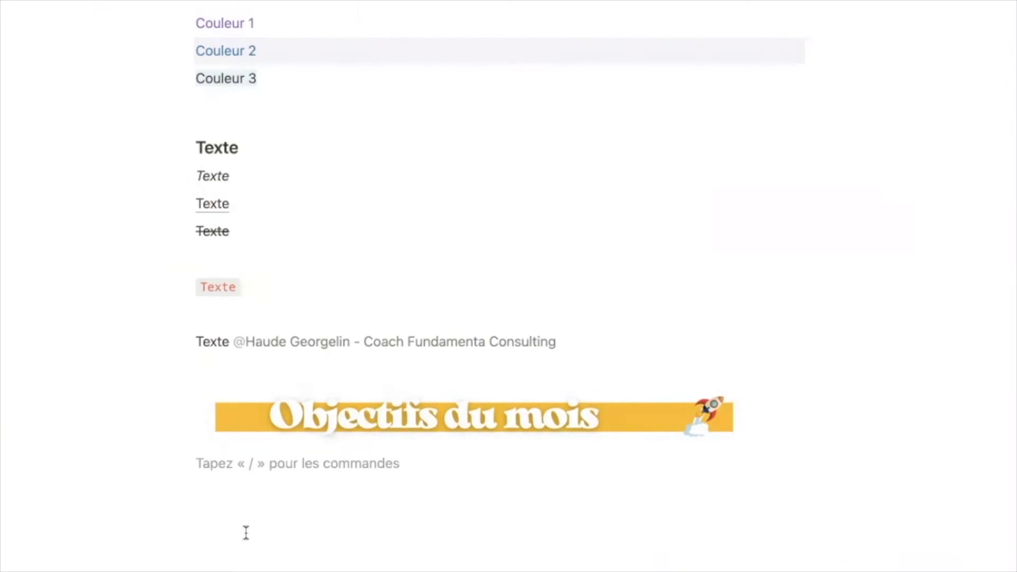
text(>)
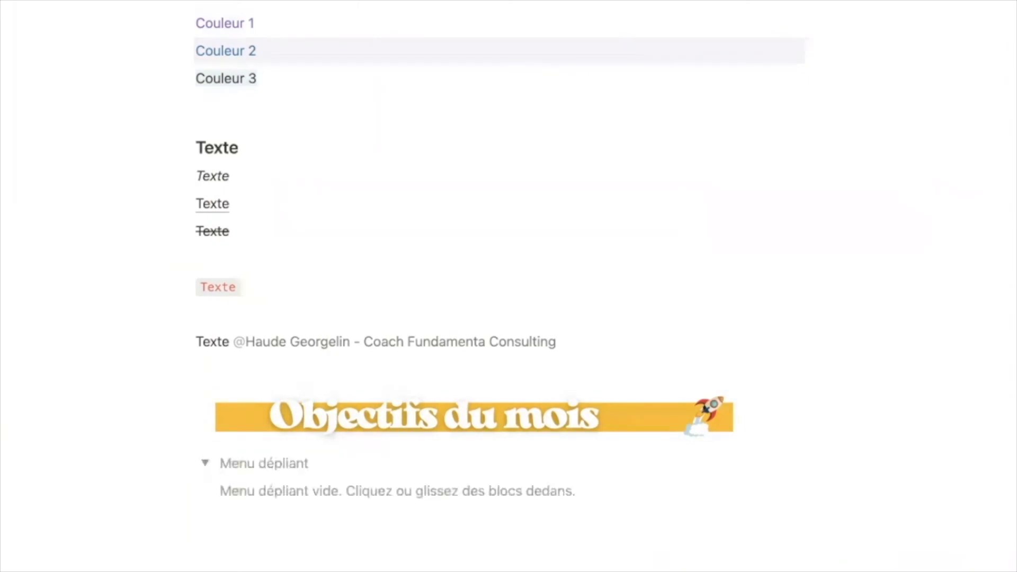
text( MENU)
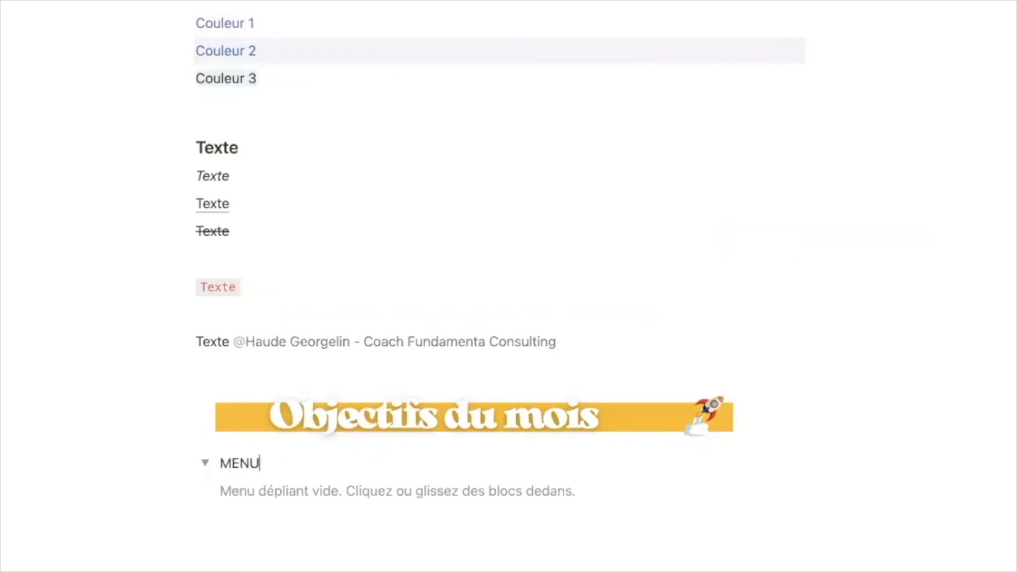
- Turn the MENU toggle title into a small heading by typing ### before it
click(247, 497)
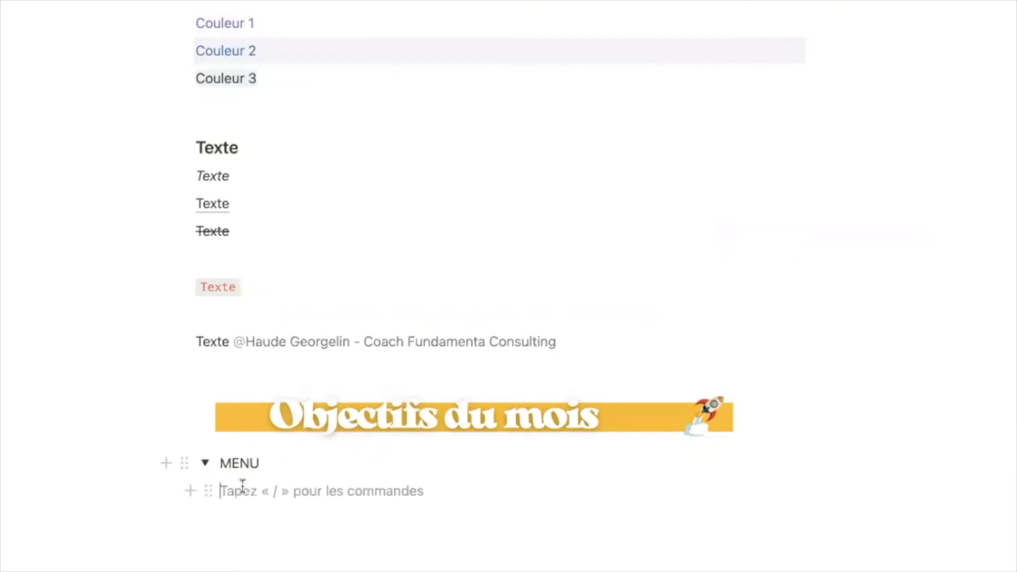
click(221, 463)
text(###)
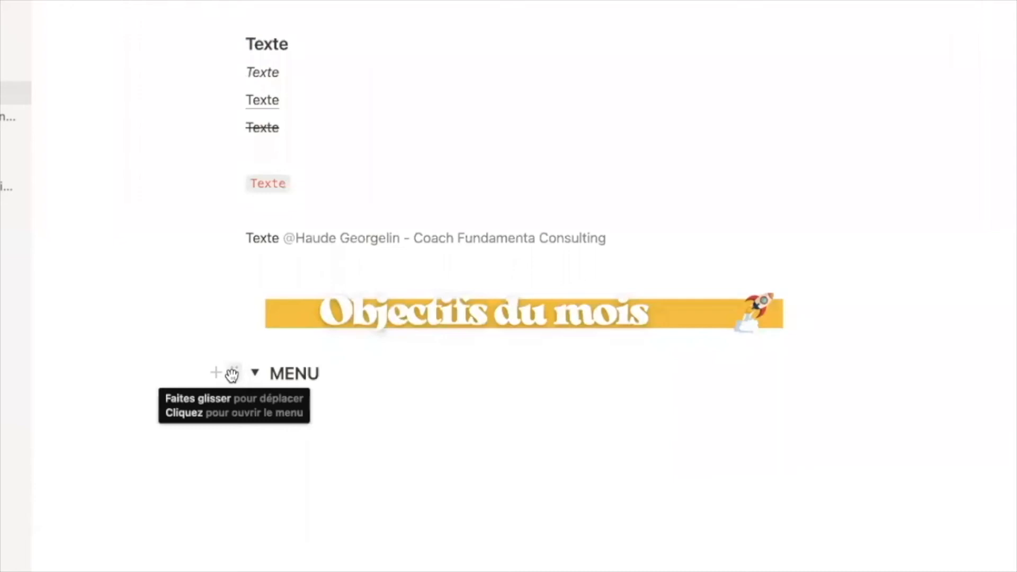
click(232, 374)
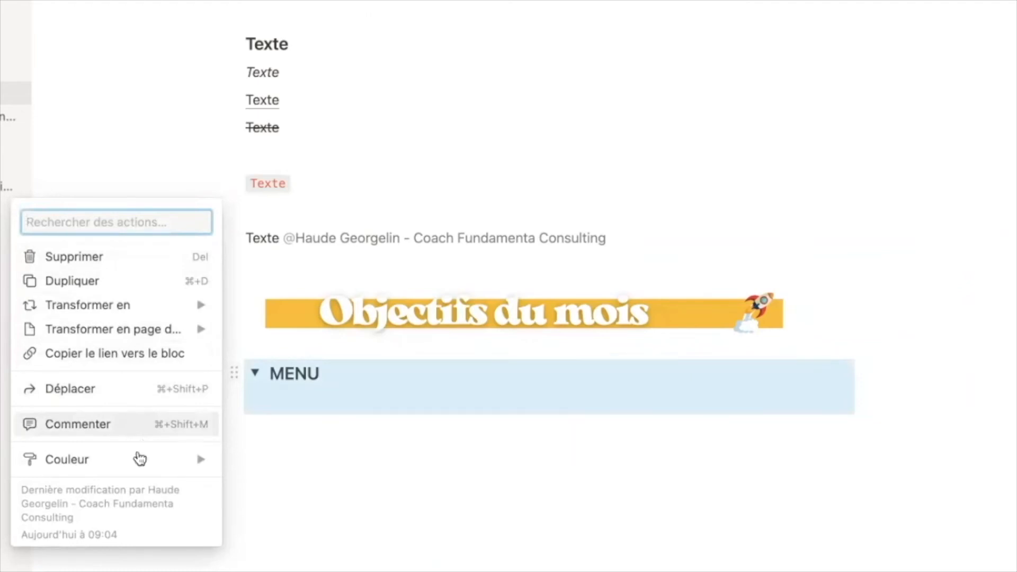
mouse_move(109, 470)
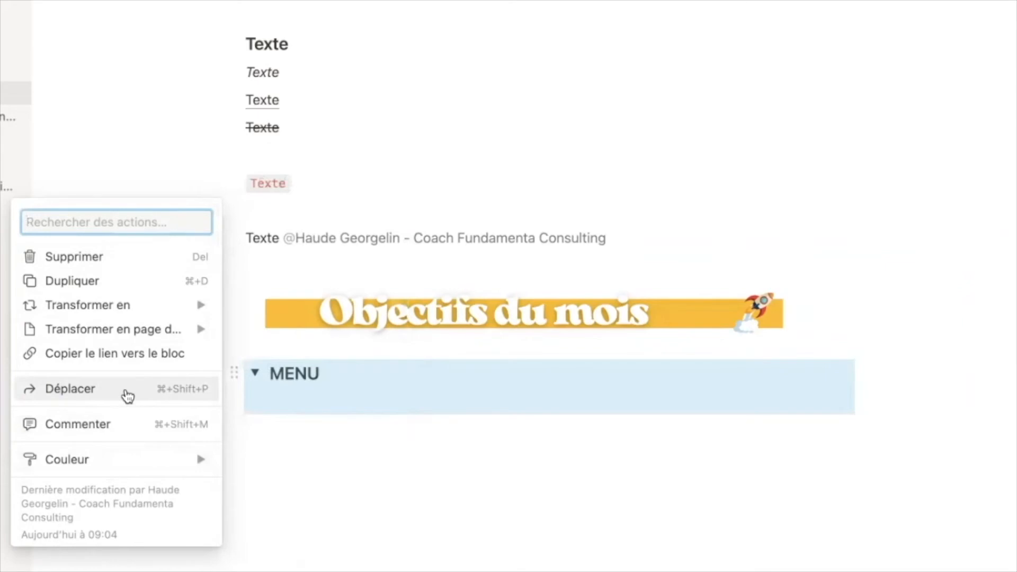
click(127, 397)
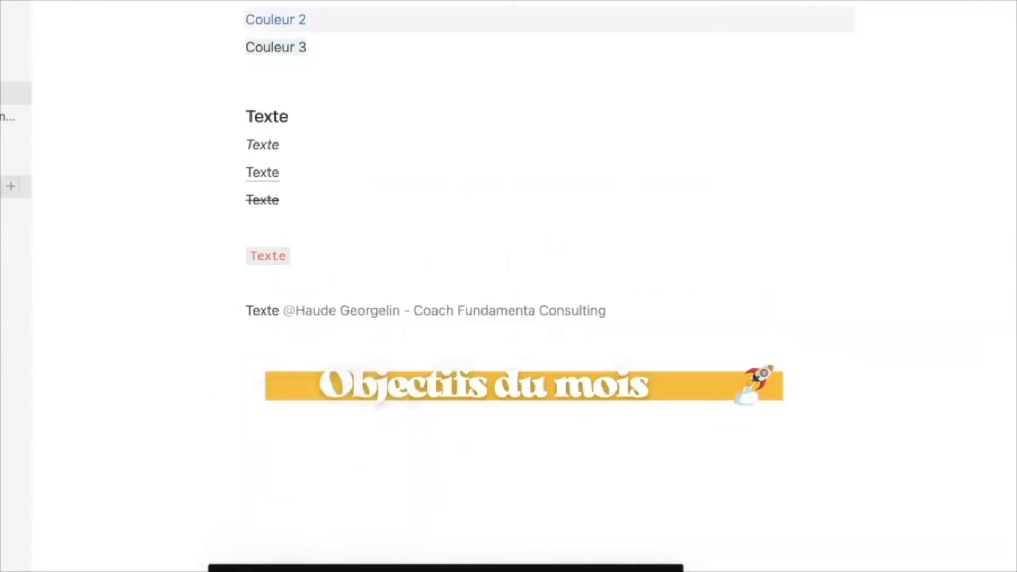
click(3, 186)
scroll(331, 370, down, 10)
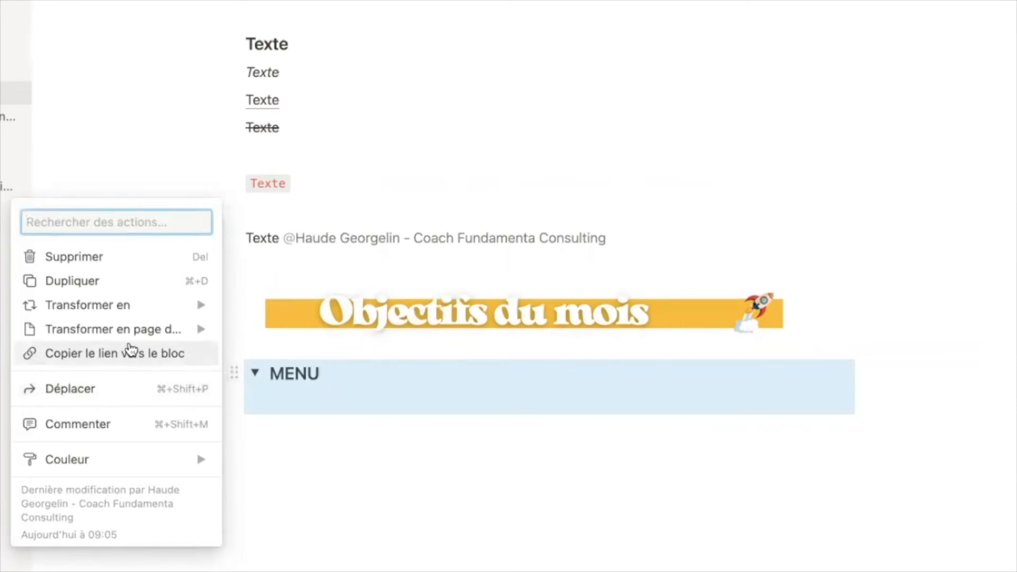
mouse_move(100, 334)
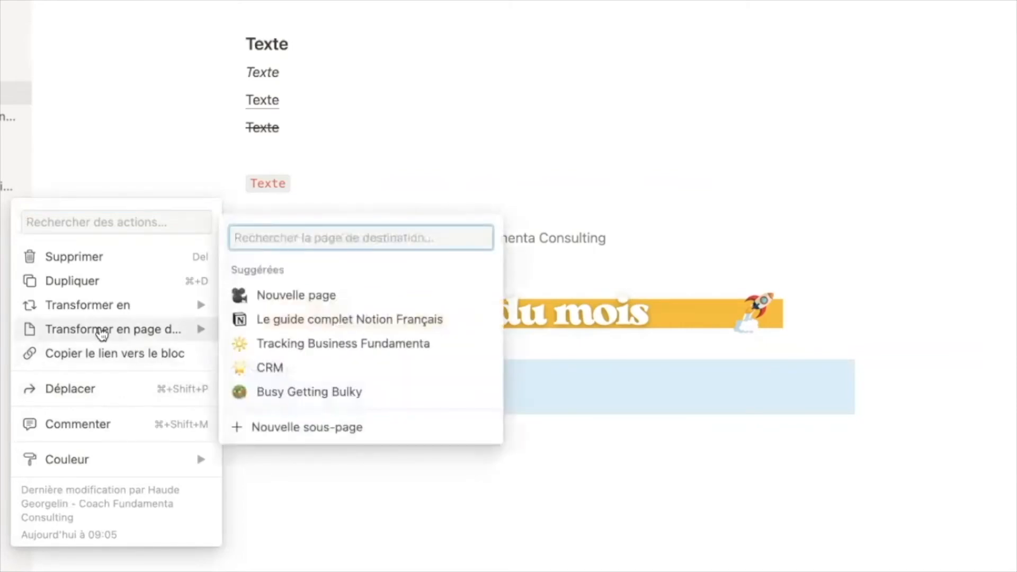
mouse_move(98, 306)
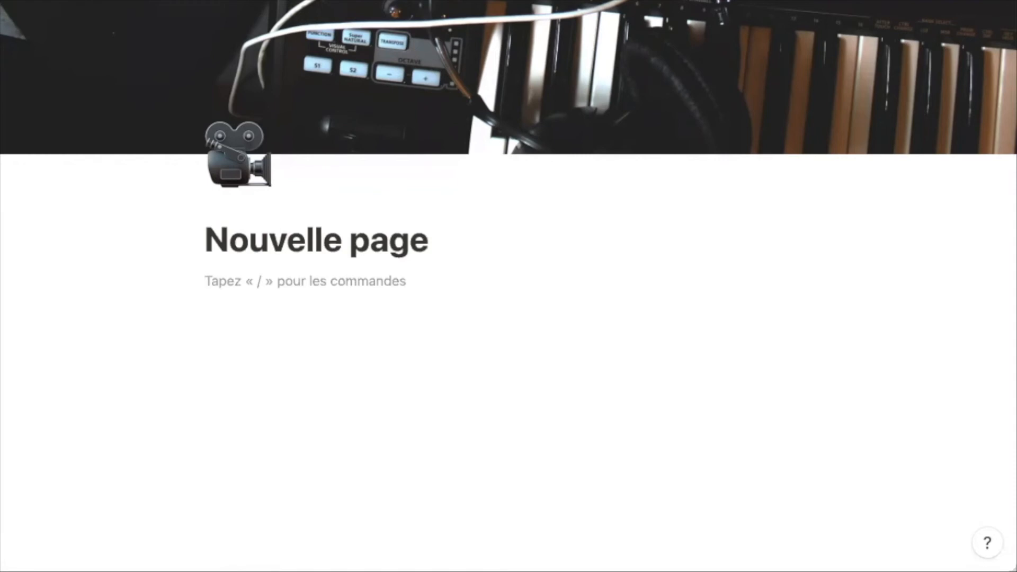
- Paste the Objectifs du mois banner and switch the page to Pleine largeur
key(super+v)
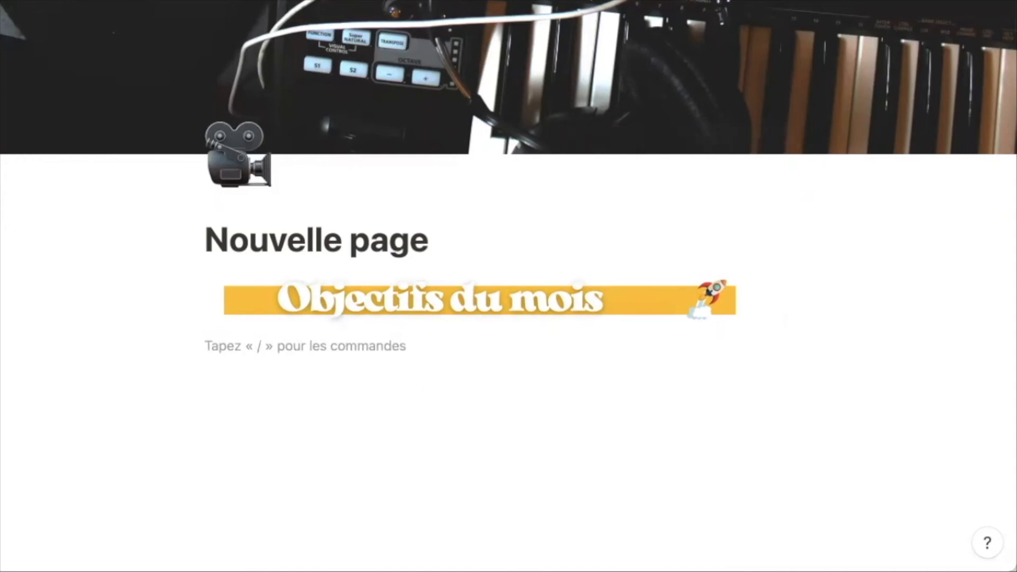
click(992, 32)
click(981, 84)
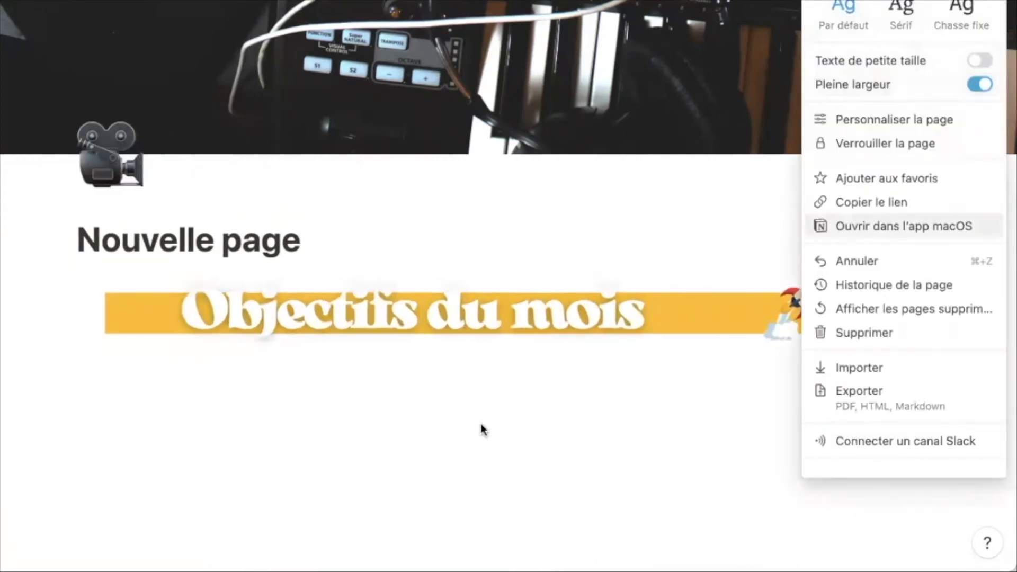
- Widen the Objectifs du mois banner's column and move the empty block beneath the banner
click(480, 427)
click(445, 449)
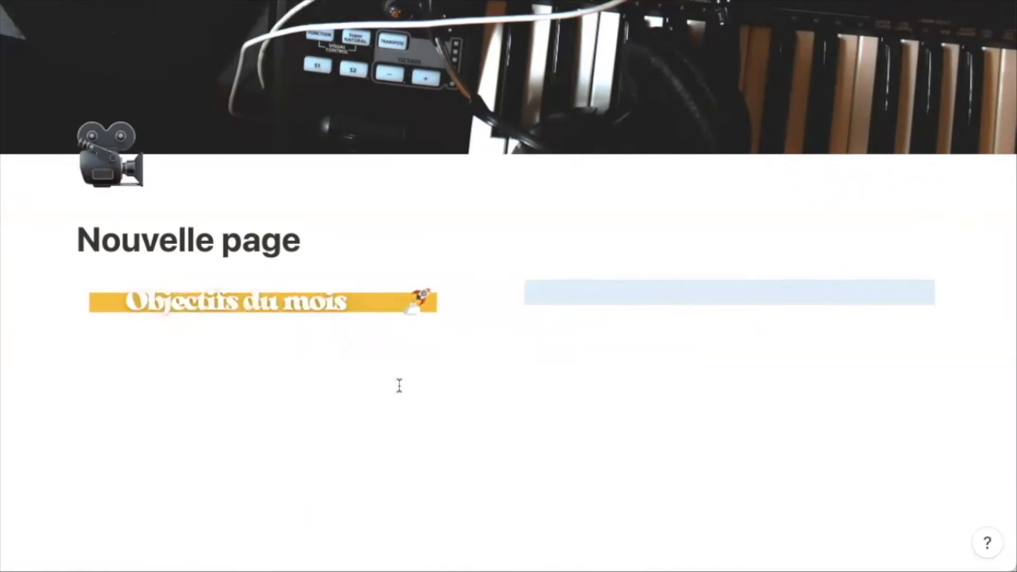
drag(507, 276, 651, 293)
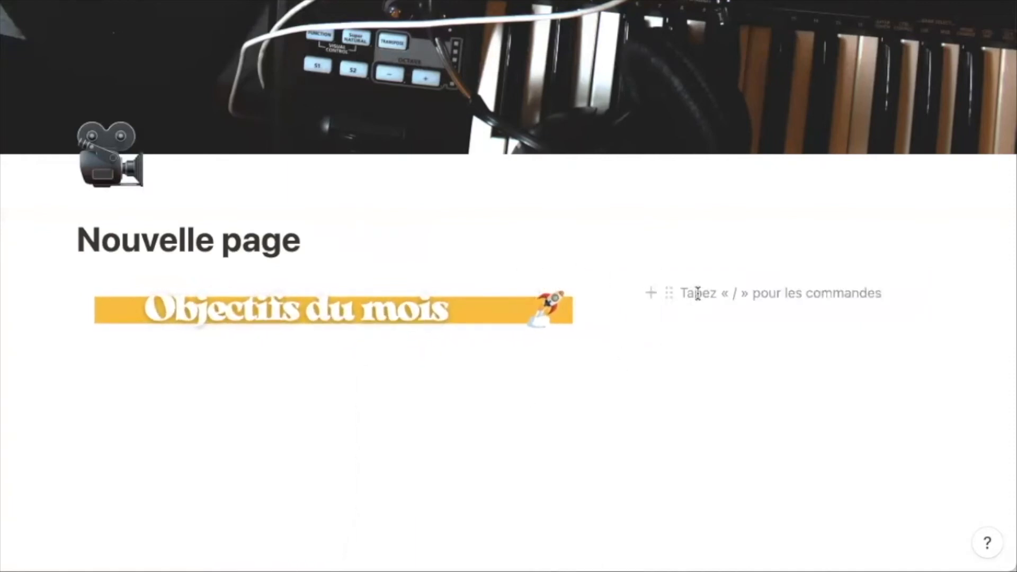
drag(667, 320, 443, 434)
- Add the headings Titre 1 and Titre 2 below the banner using ### and ##
click(353, 362)
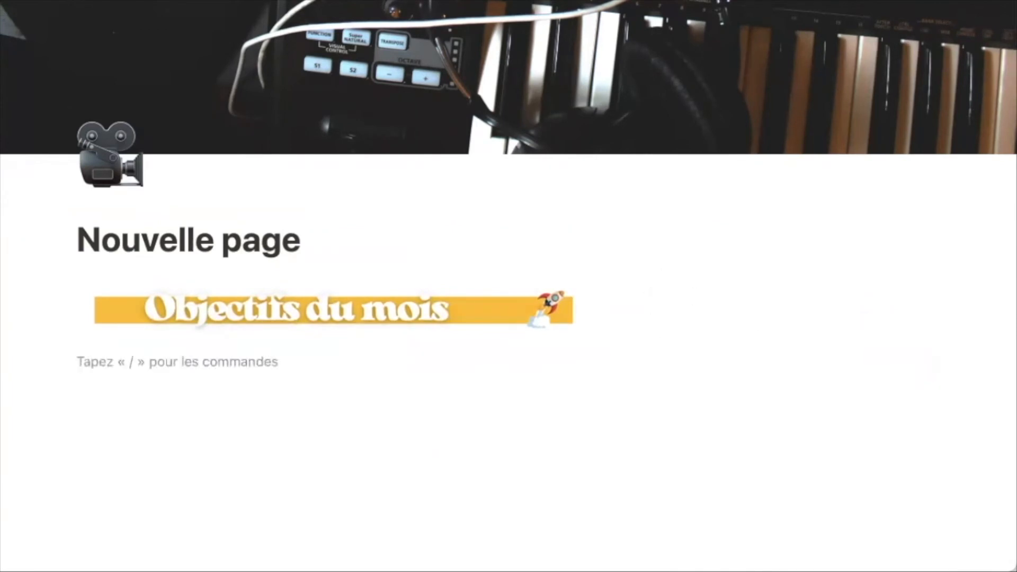
text(Titre 1)
key(Home)
text(###)
text(T)
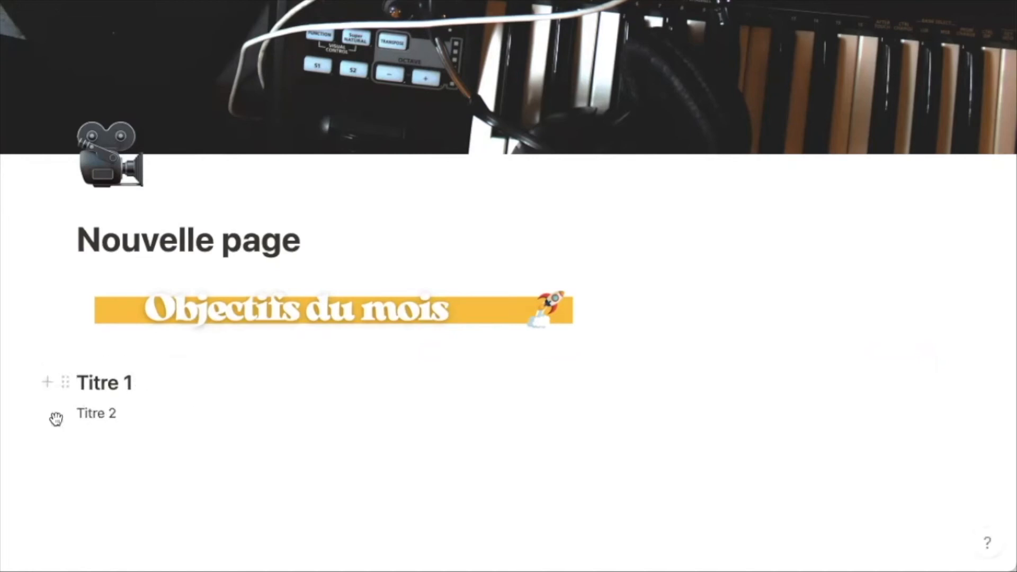
click(77, 413)
text(##)
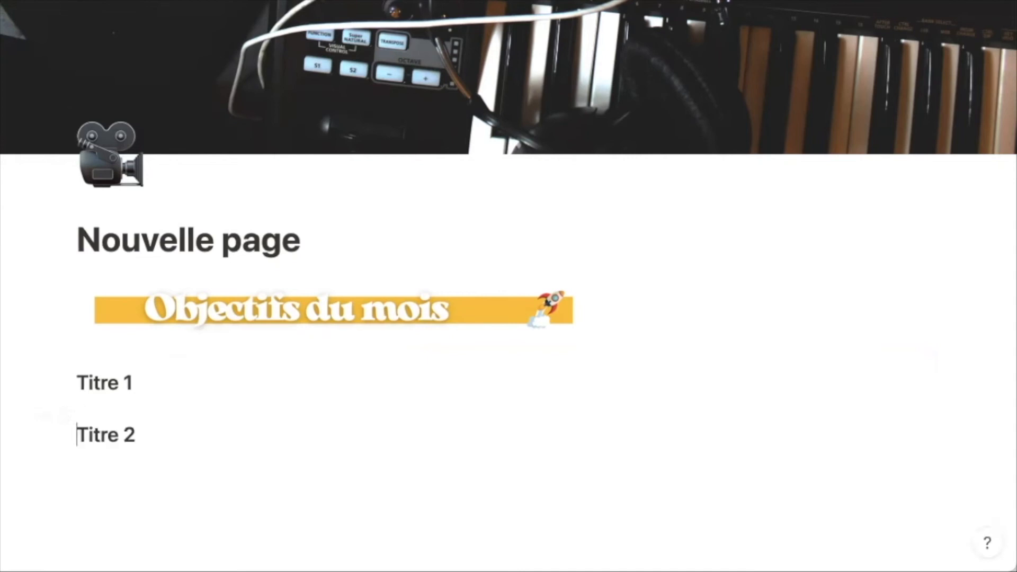
- Duplicate the Titre 2 heading and rename the copy to Titre 3
click(65, 433)
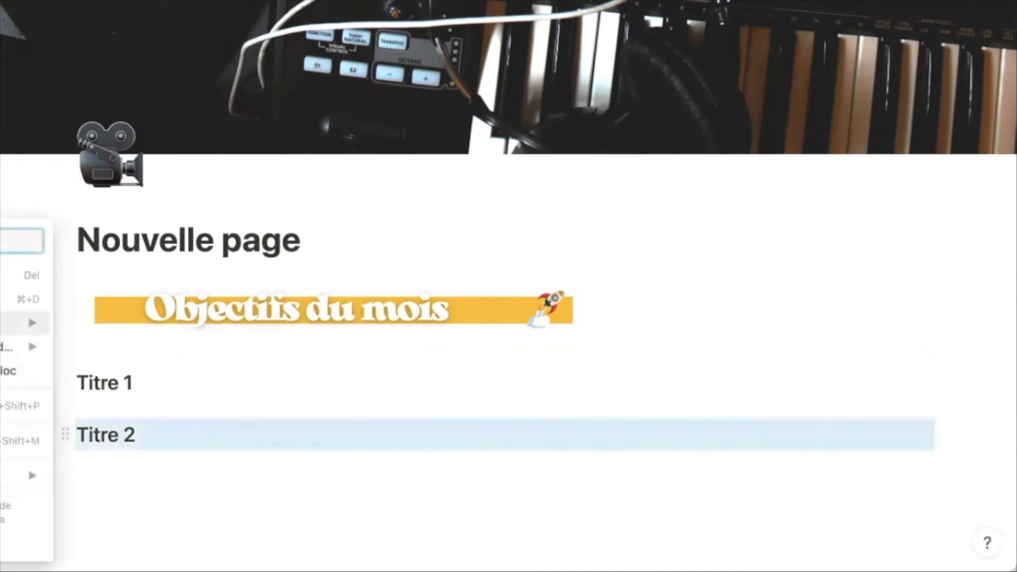
click(16, 295)
click(139, 487)
key(BackSpace)
text(3)
- Arrange Titre 2 and Titre 3 as columns to the right of Titre 1
drag(63, 433, 951, 372)
drag(64, 457, 971, 401)
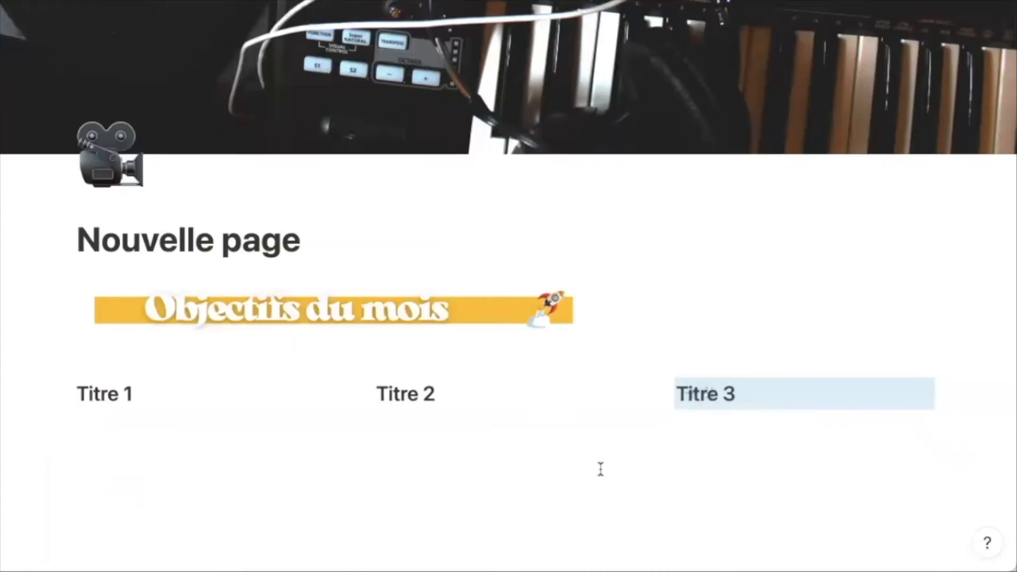
scroll(600, 470, down, 1)
click(241, 416)
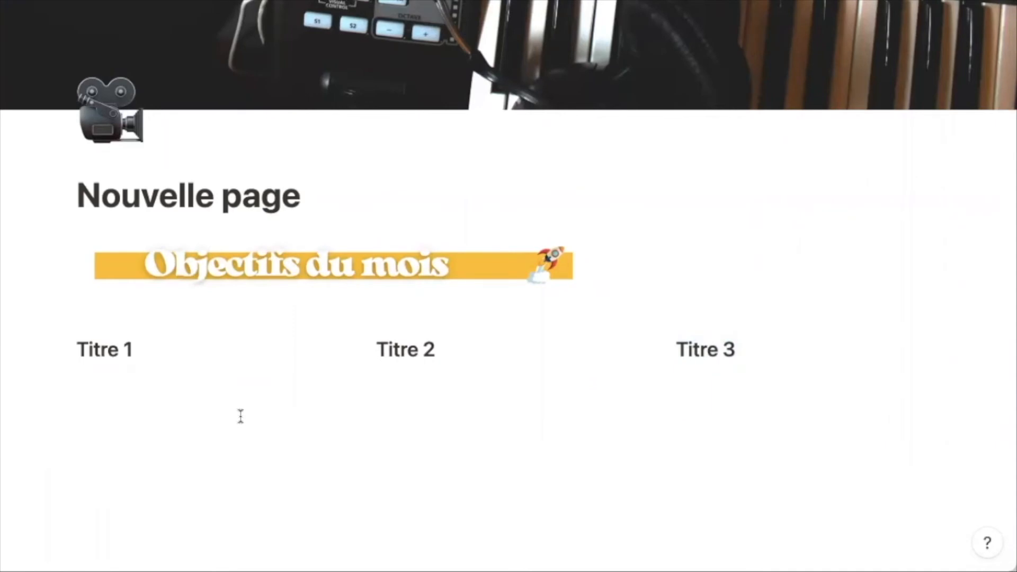
- Add an Unsplash plasma ball image under Titre 1
key(Return)
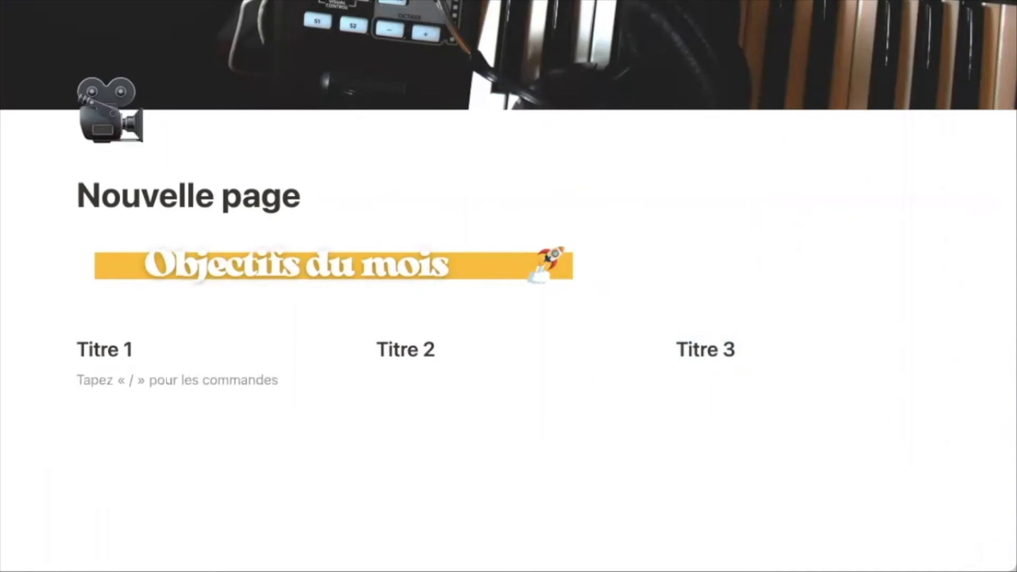
text(/im)
key(Return)
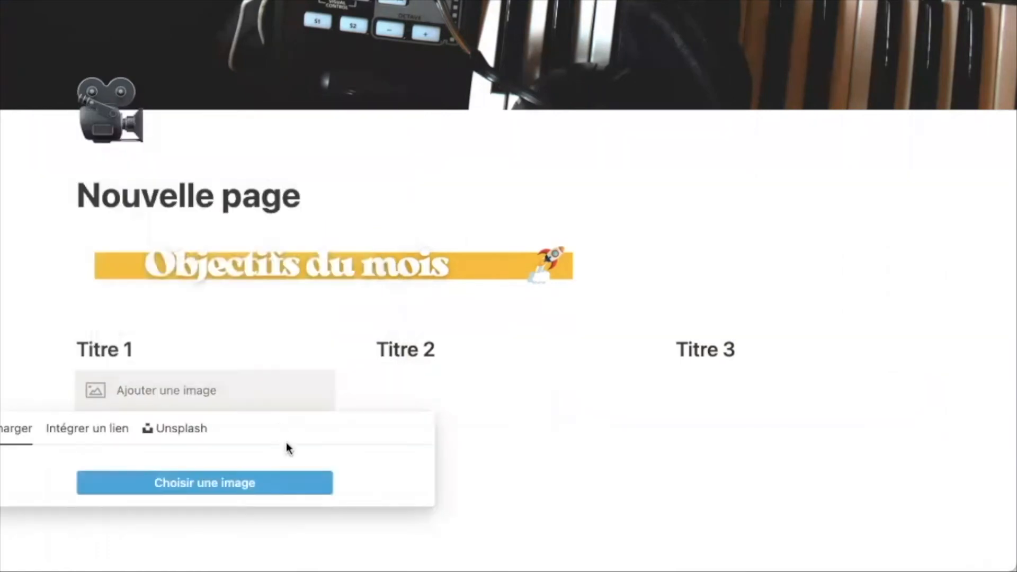
click(183, 428)
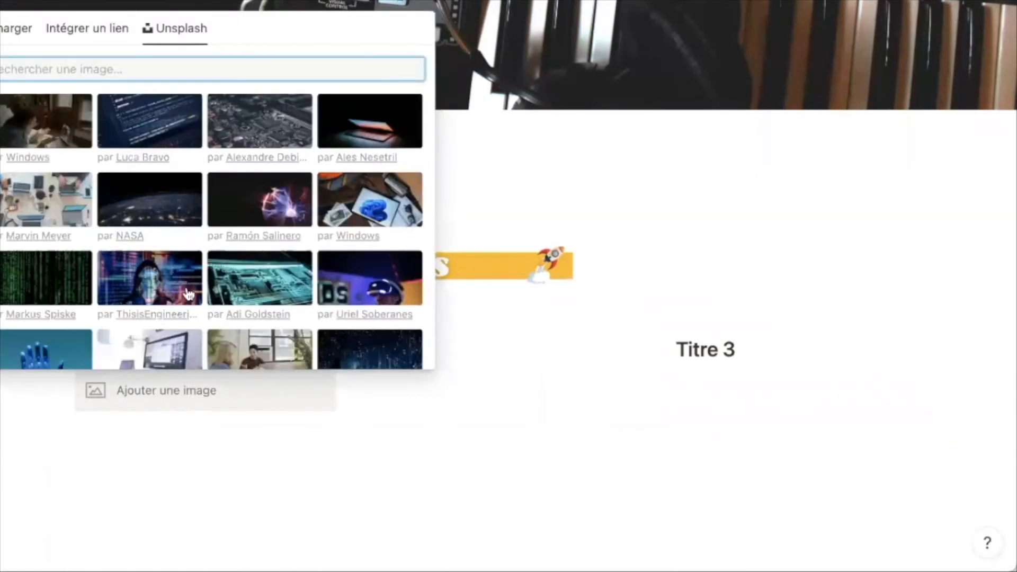
click(257, 199)
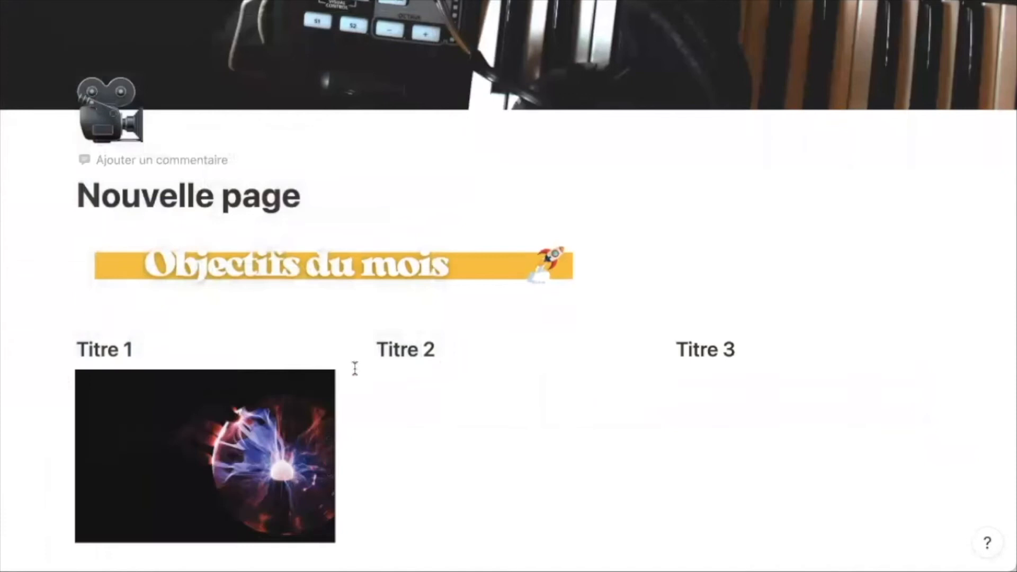
- Add the yellow Boxed Water Unsplash photo under Titre 2
key(Return)
text(/im)
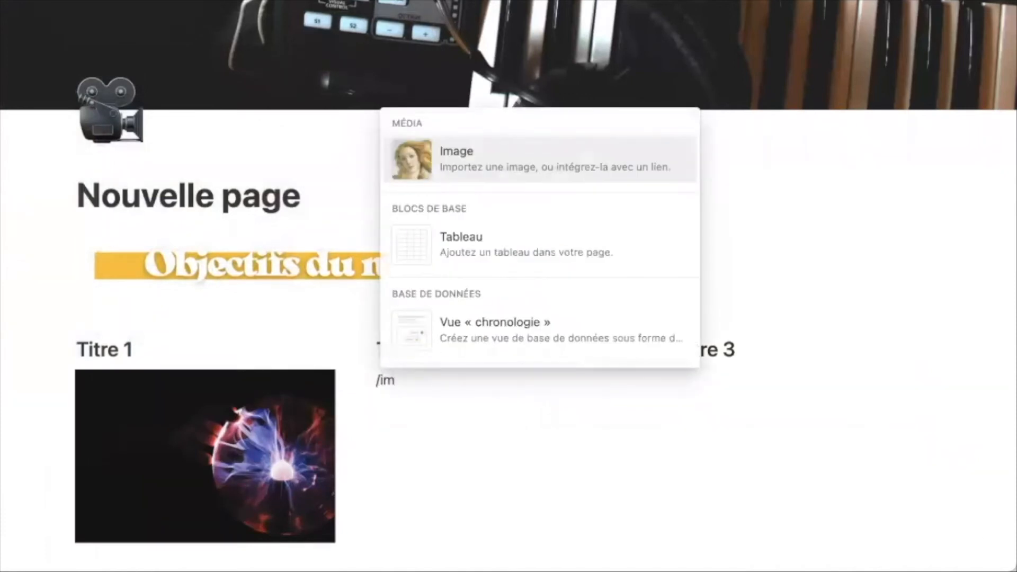
key(Return)
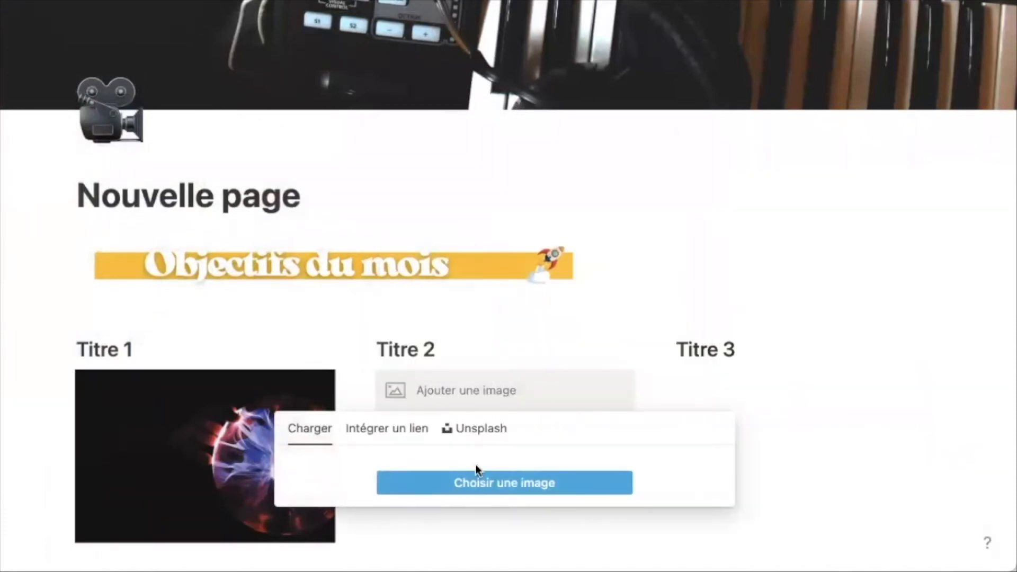
click(481, 430)
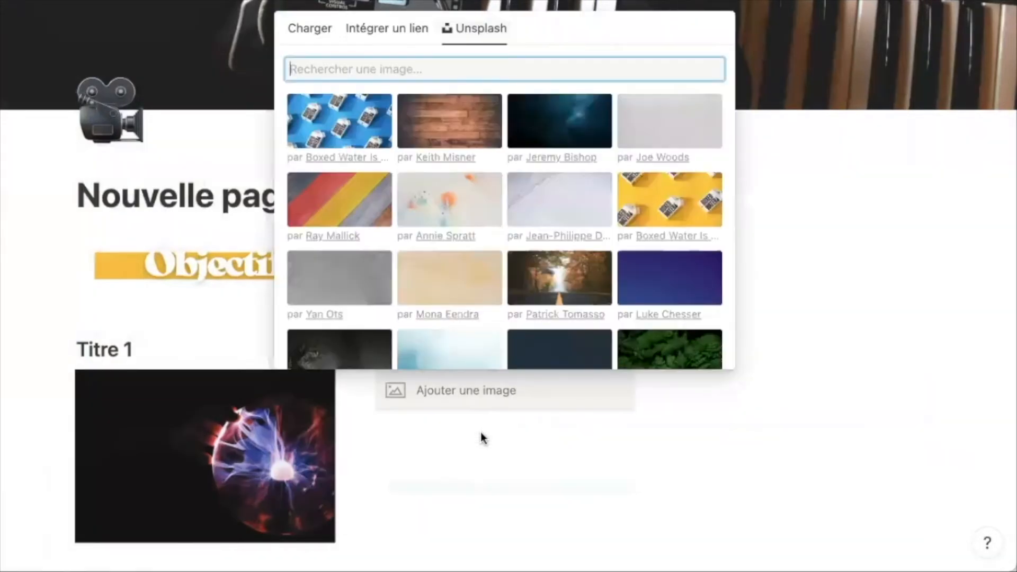
click(669, 200)
- Insert an image block under Titre 3 with /image
click(684, 380)
text(/)
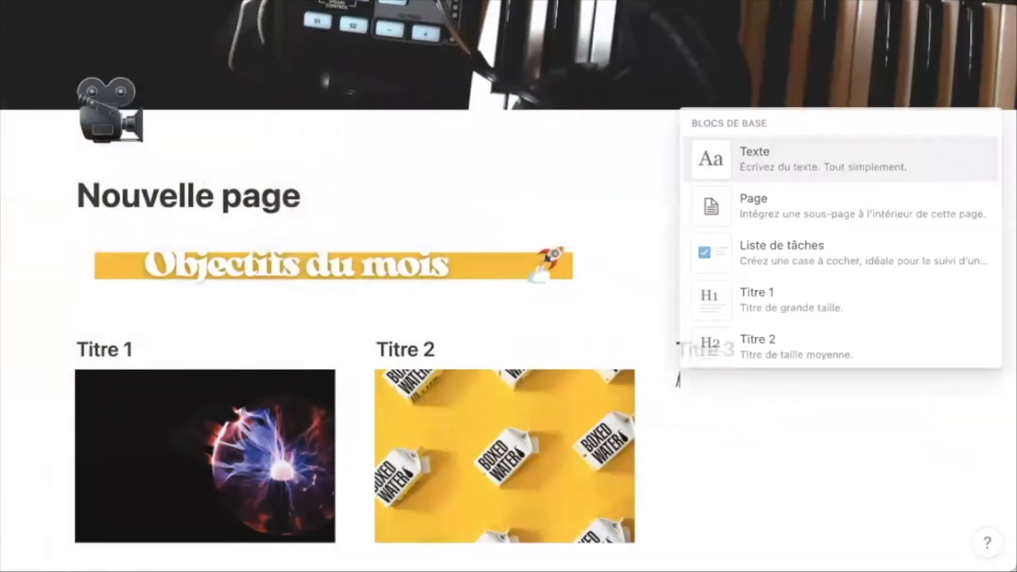
text(im)
key(Return)
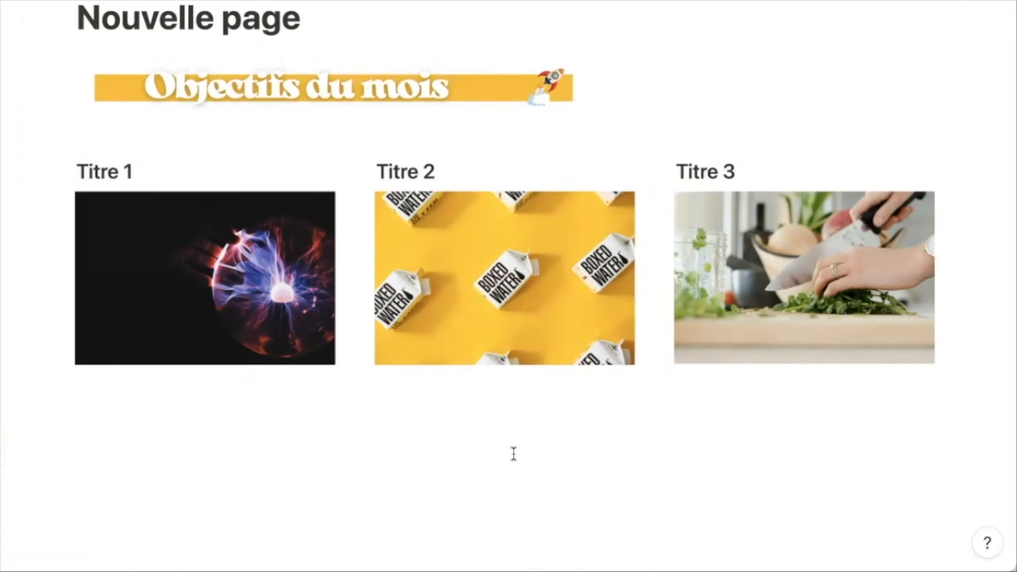
- Move the Titre 3 section and its image down below Titre 2
drag(476, 468, 132, 427)
drag(986, 345, 545, 159)
scroll(544, 159, down, 4)
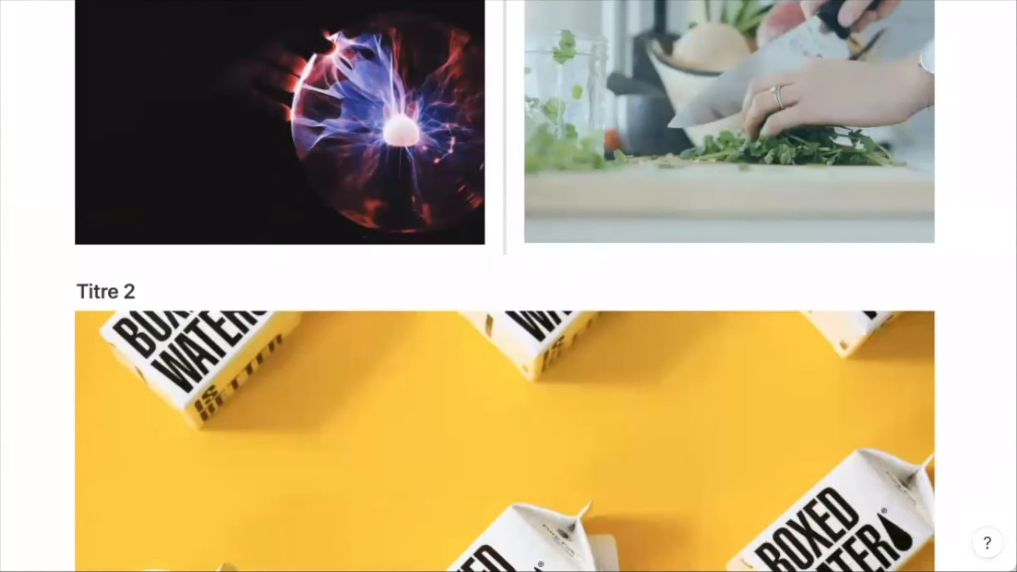
scroll(544, 159, up, 1)
drag(511, 17, 118, 416)
scroll(389, 301, down, 7)
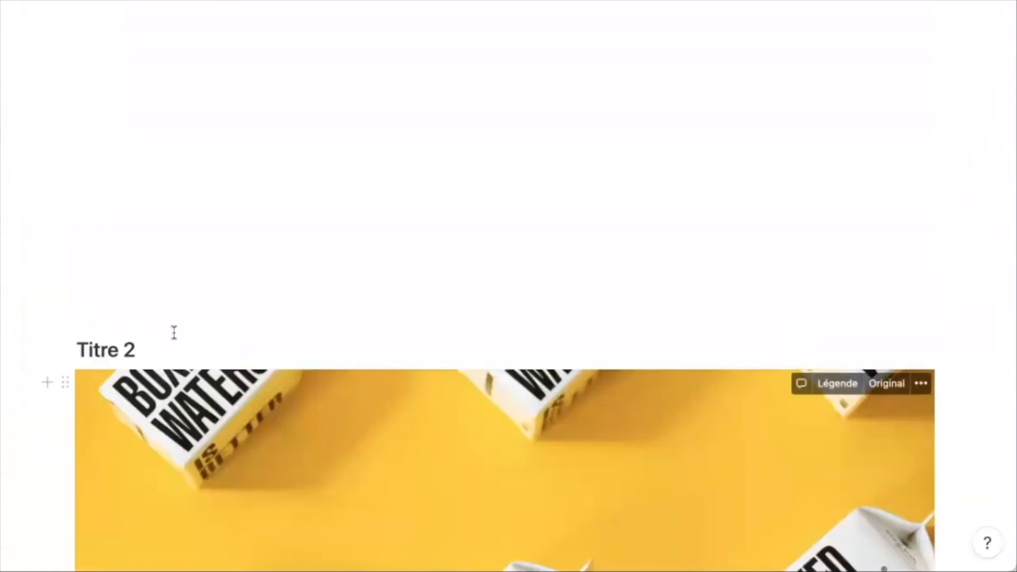
scroll(9, 286, up, 12)
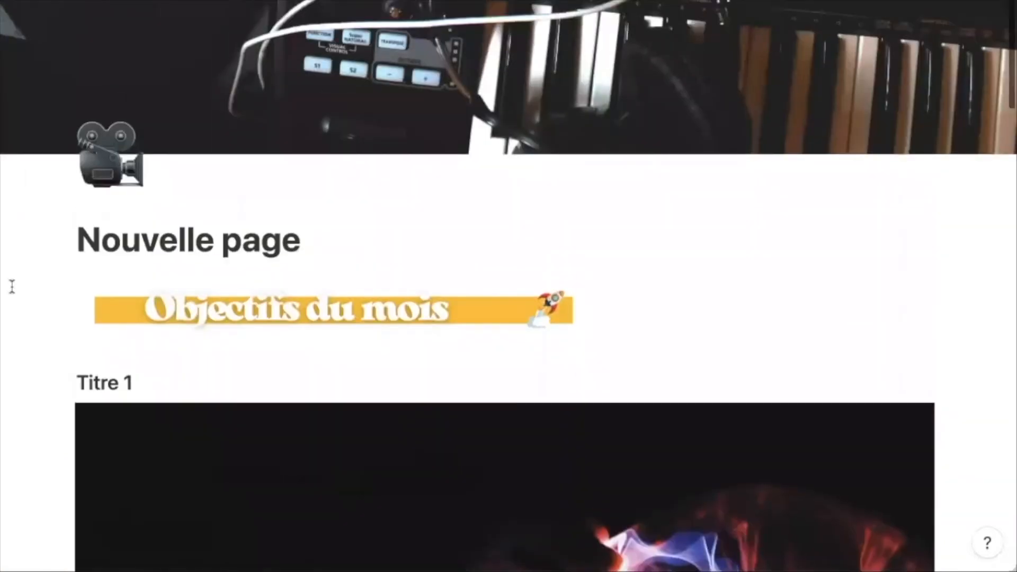
scroll(11, 286, down, 6)
scroll(12, 286, down, 15)
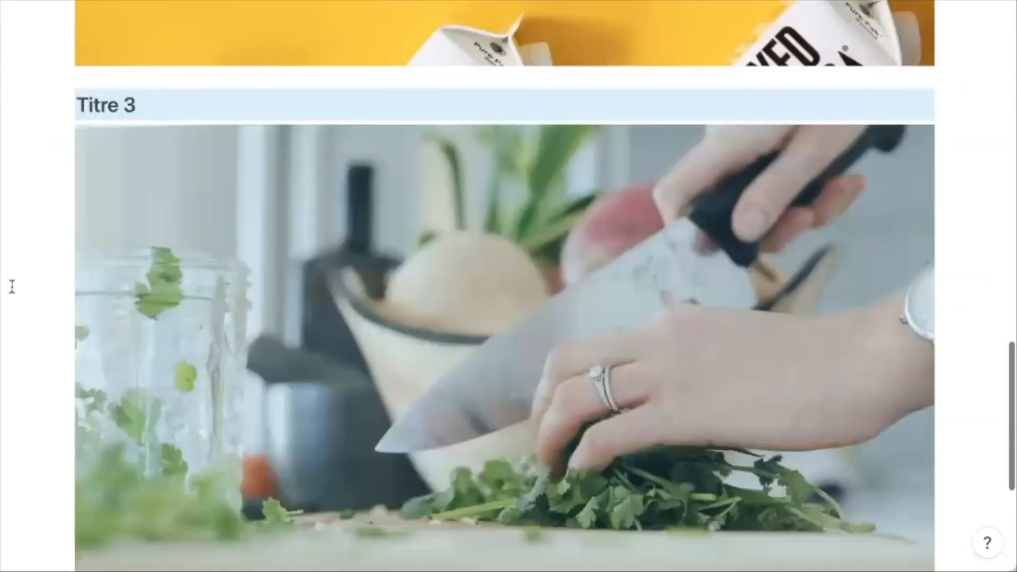
scroll(12, 286, up, 2)
scroll(12, 286, down, 6)
scroll(11, 286, up, 9)
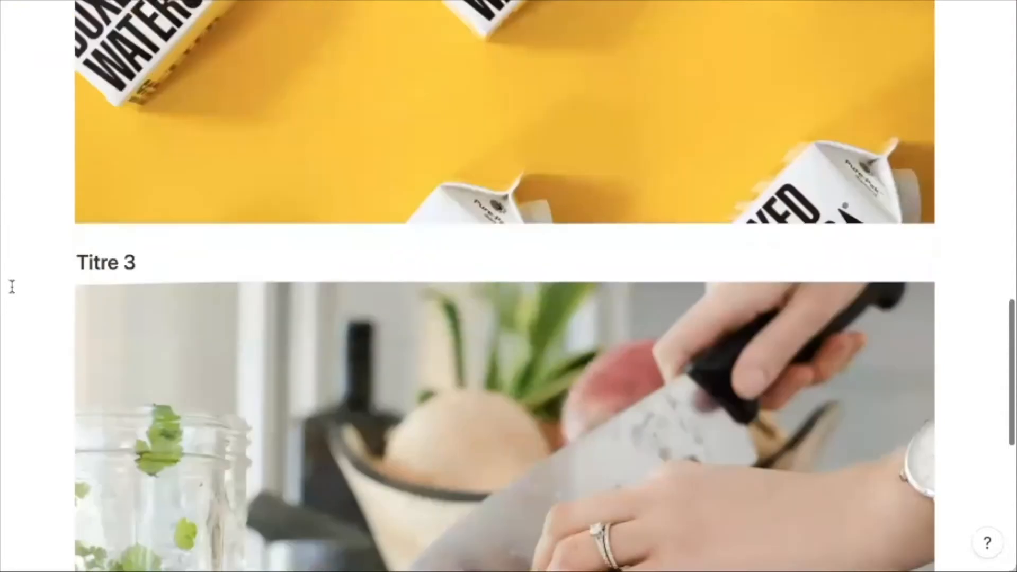
scroll(12, 286, up, 6)
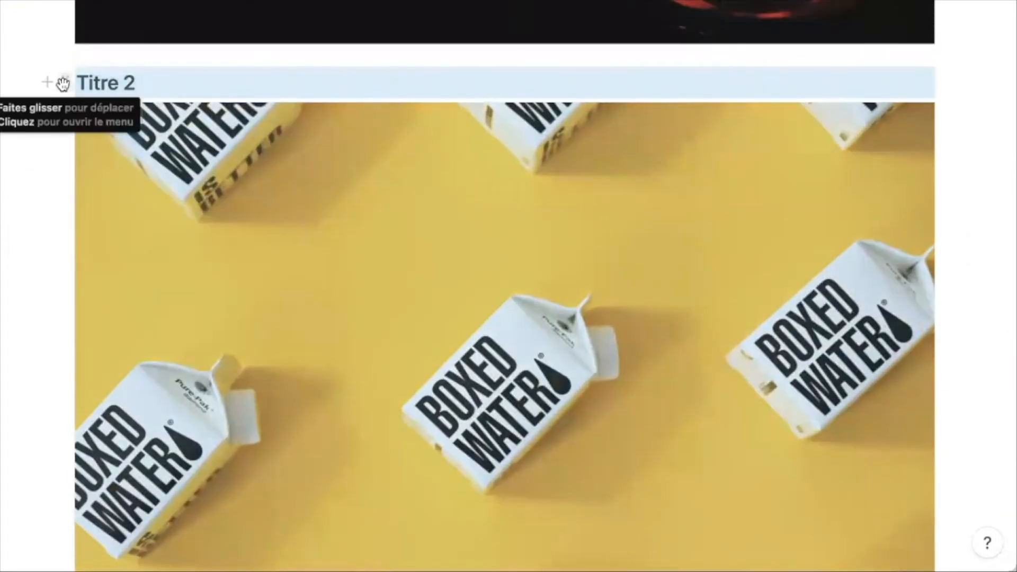
- Place Titre 2 in a column beside Titre 1 and move the plasma image into the Titre 1 column
drag(62, 84, 962, 67)
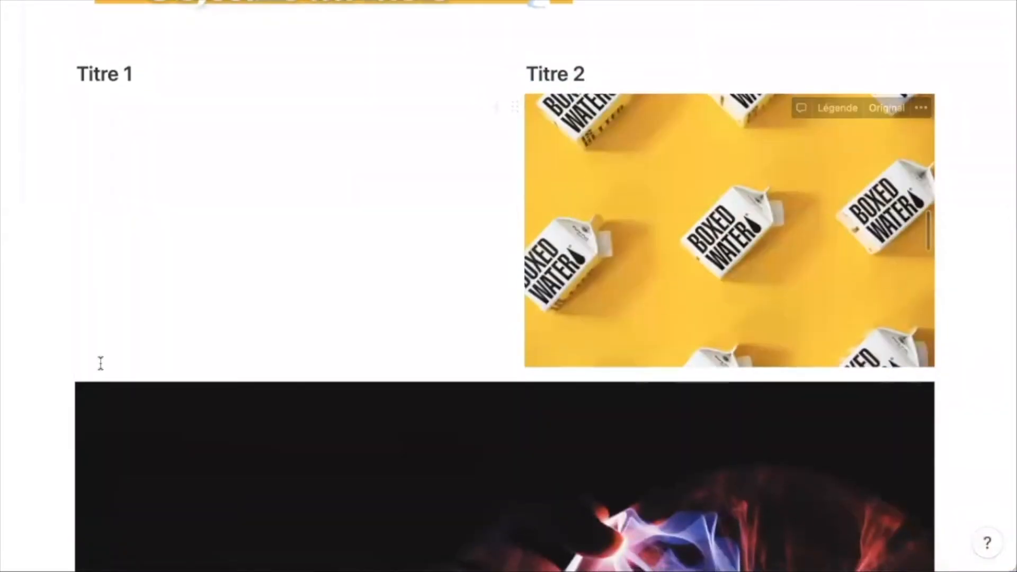
drag(64, 396, 87, 106)
scroll(84, 207, down, 3)
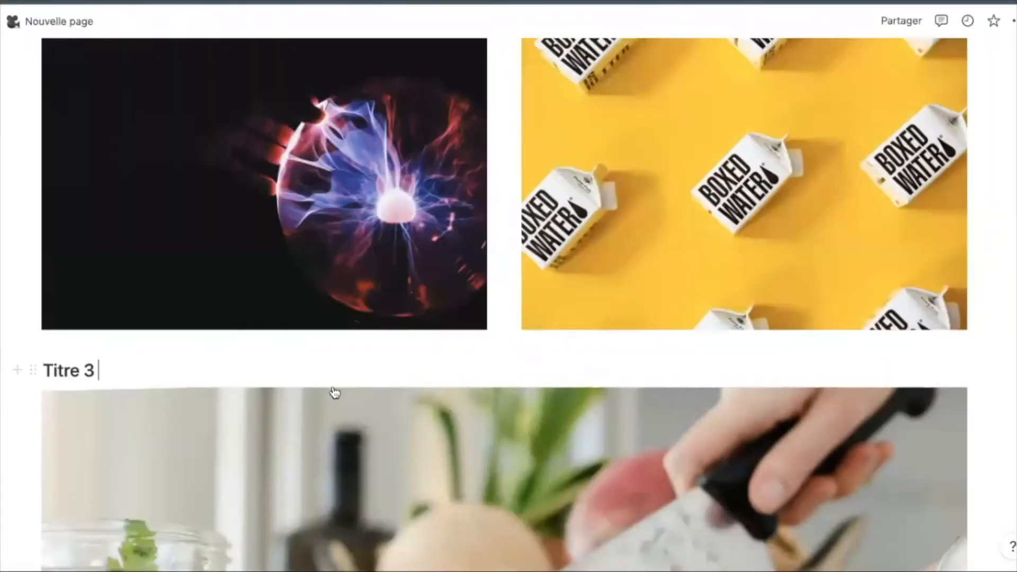
- Check the block action menus for the Titre 3 and Titre 1 headings
click(33, 370)
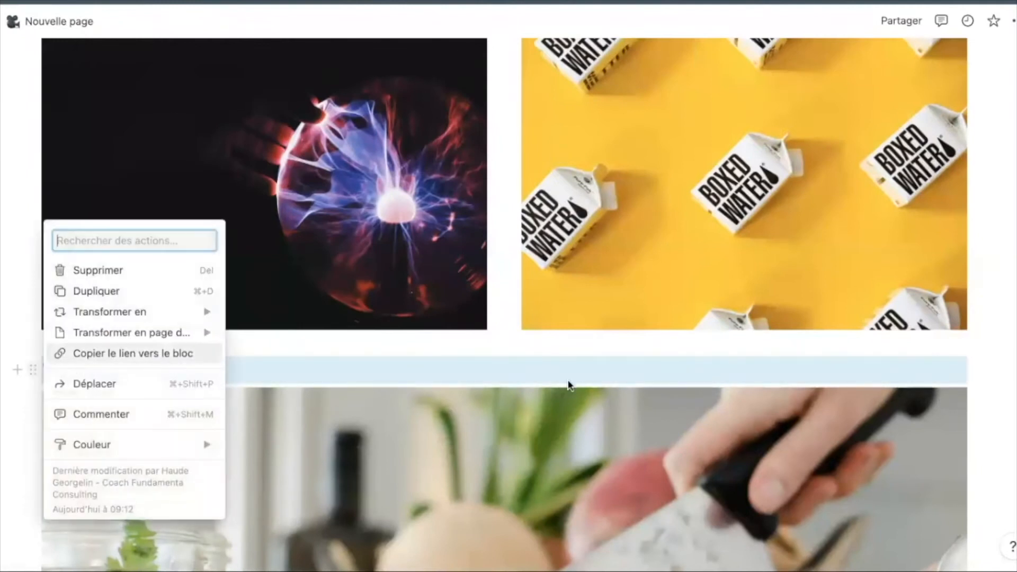
click(994, 368)
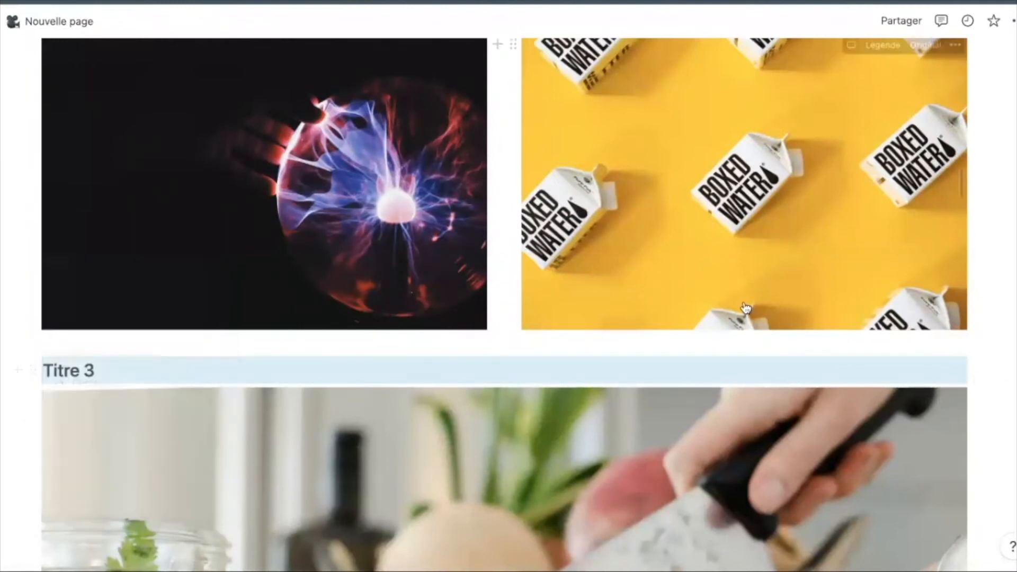
scroll(419, 203, up, 5)
click(406, 205)
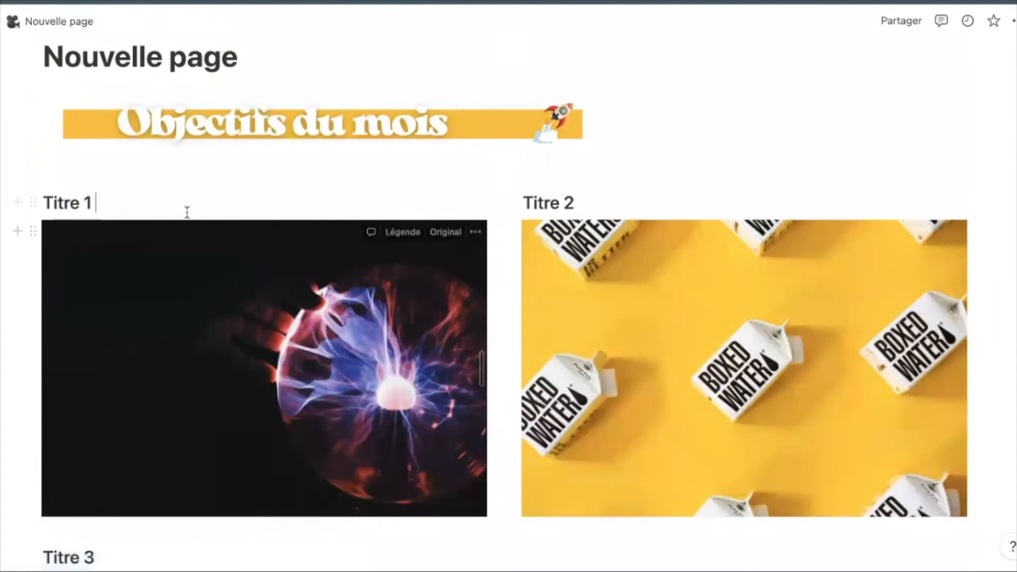
click(35, 203)
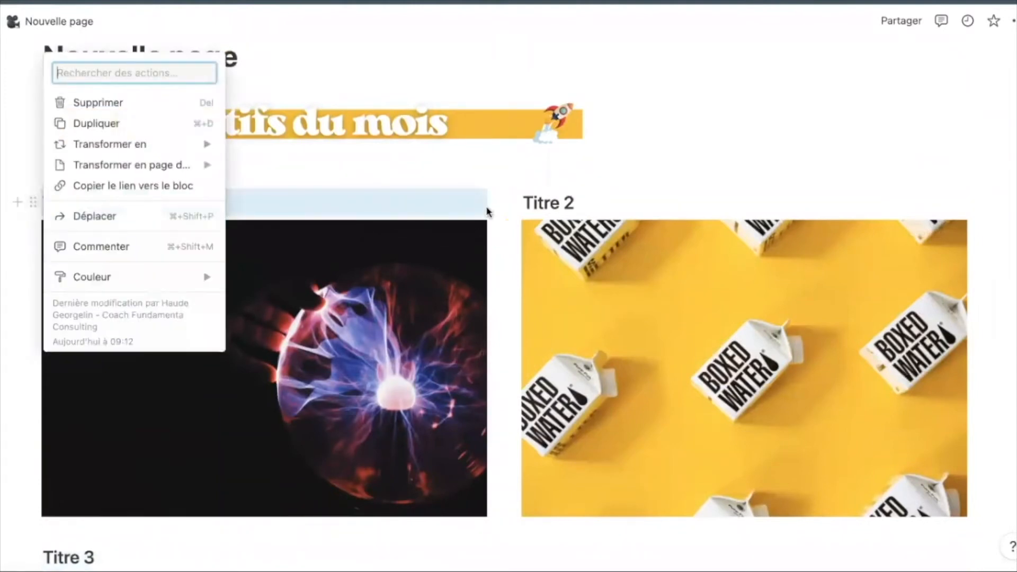
click(1014, 460)
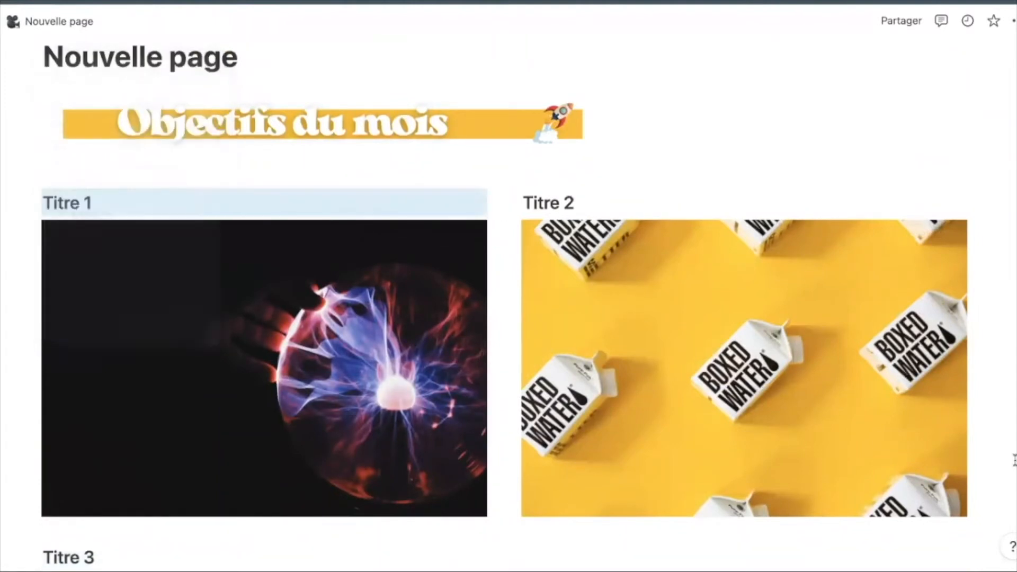
scroll(1007, 458, down, 5)
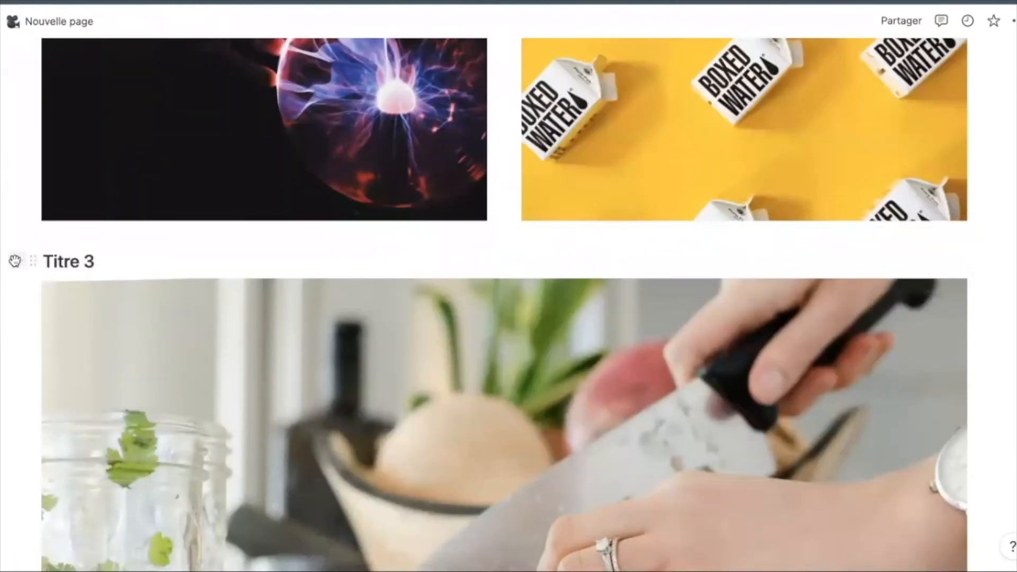
- Move Titre 3 and its kitchen image under the plasma image, adding an empty line below
drag(4, 259, 155, 354)
drag(26, 259, 49, 209)
scroll(106, 204, down, 2)
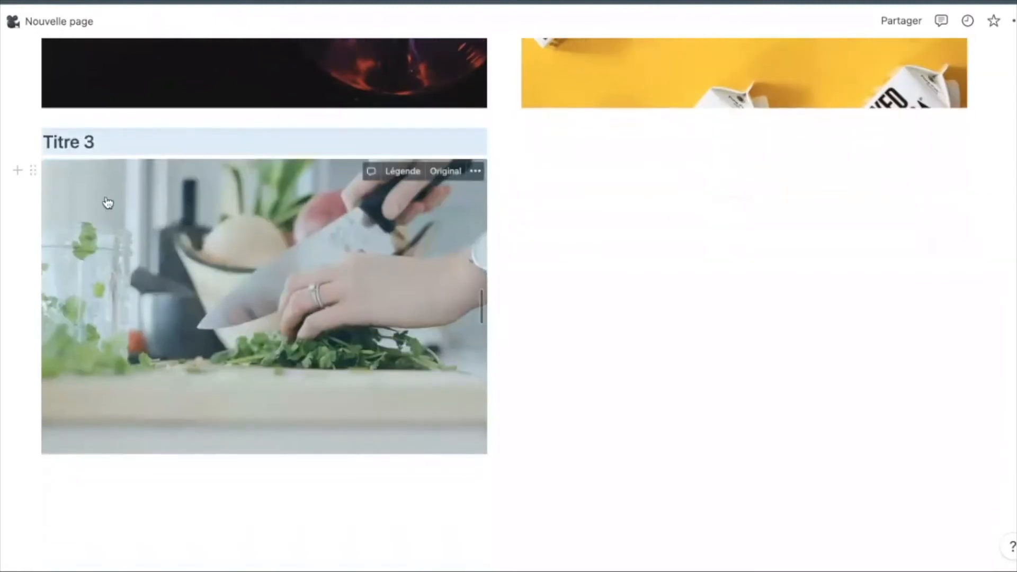
click(564, 138)
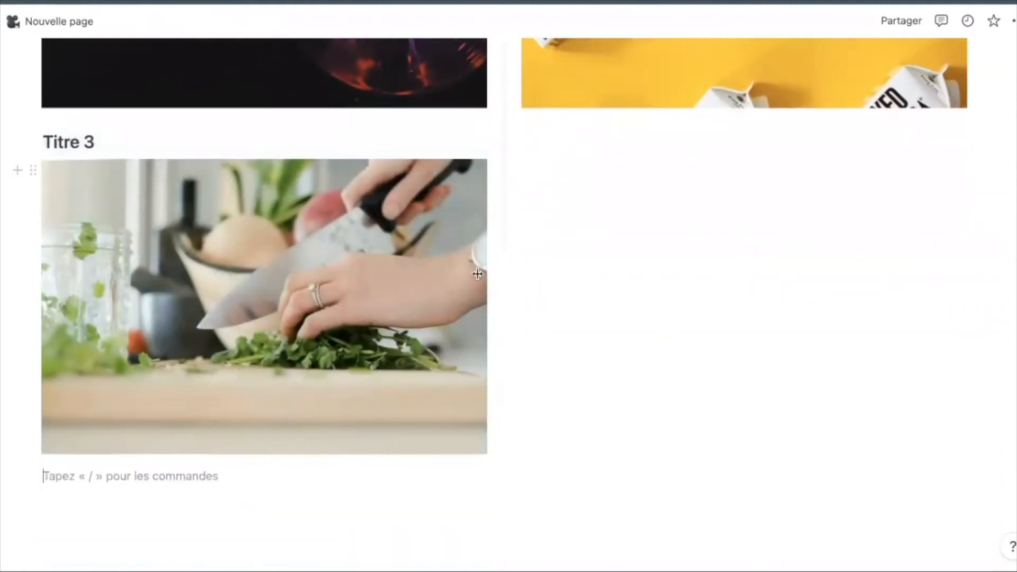
- Resize the columns so Titre 1 and Titre 2 are wider and Titre 3 narrower
drag(379, 488, 980, 153)
click(999, 388)
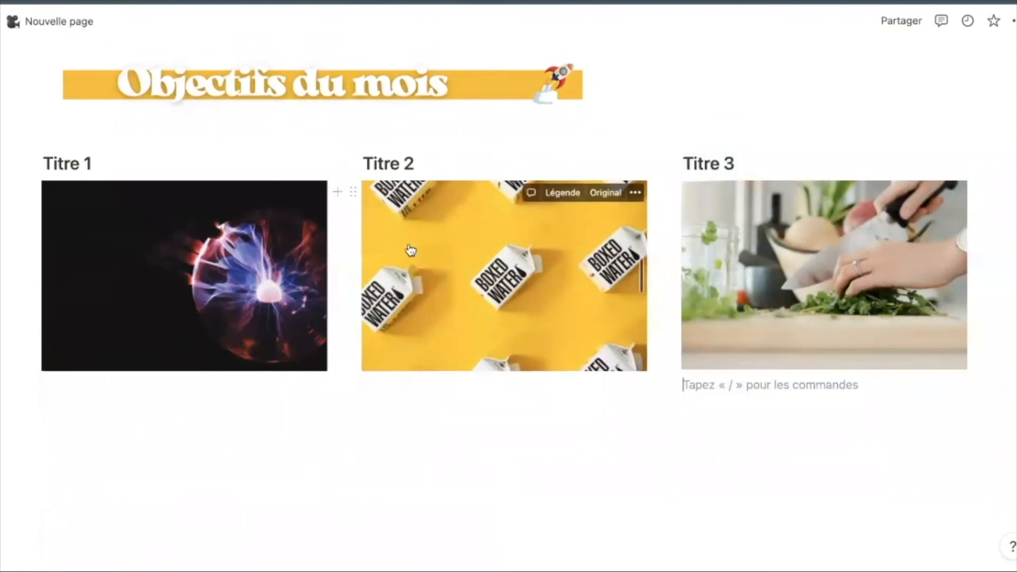
drag(346, 261, 448, 275)
drag(666, 274, 783, 280)
click(956, 300)
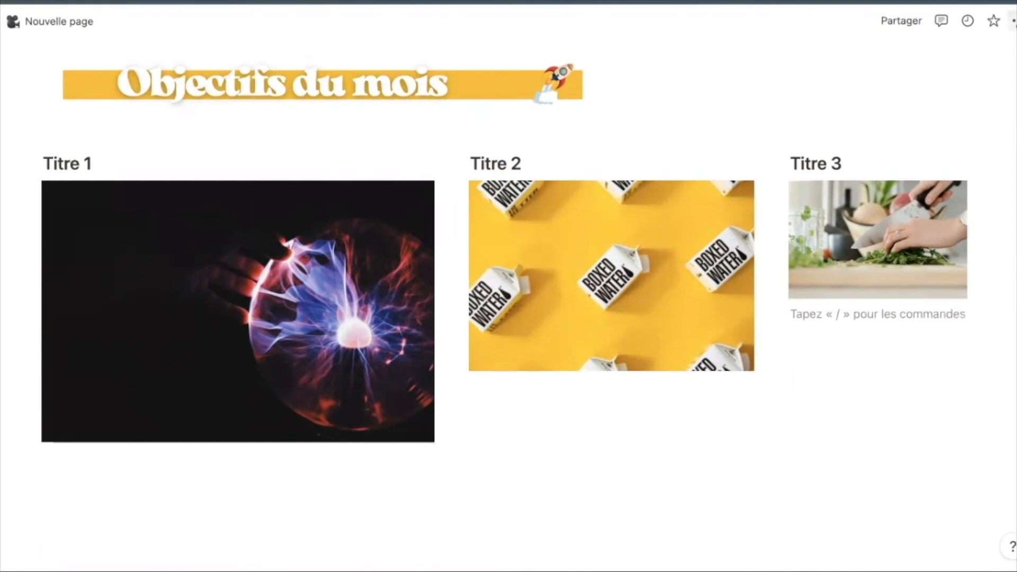
click(1013, 21)
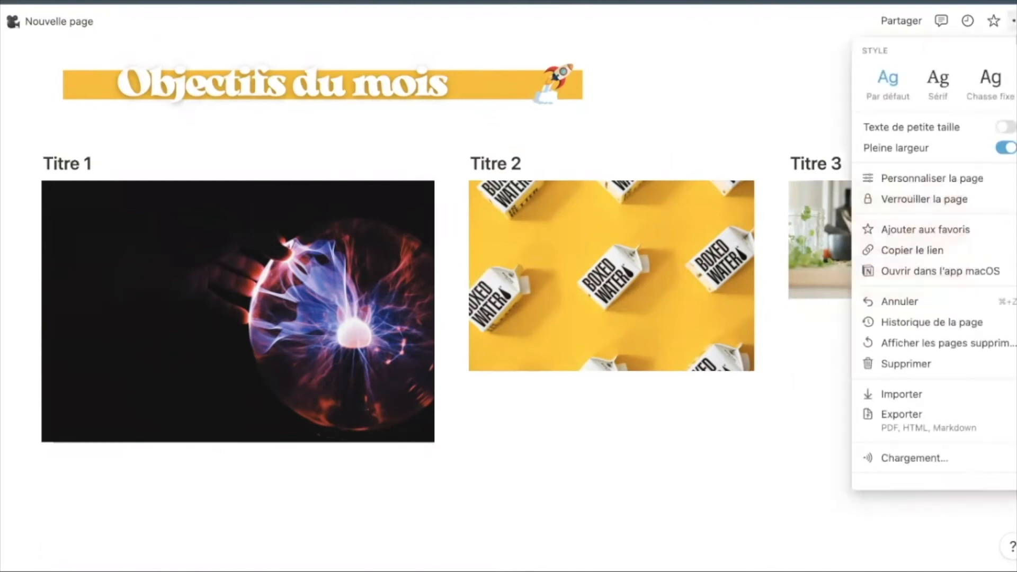
click(1003, 148)
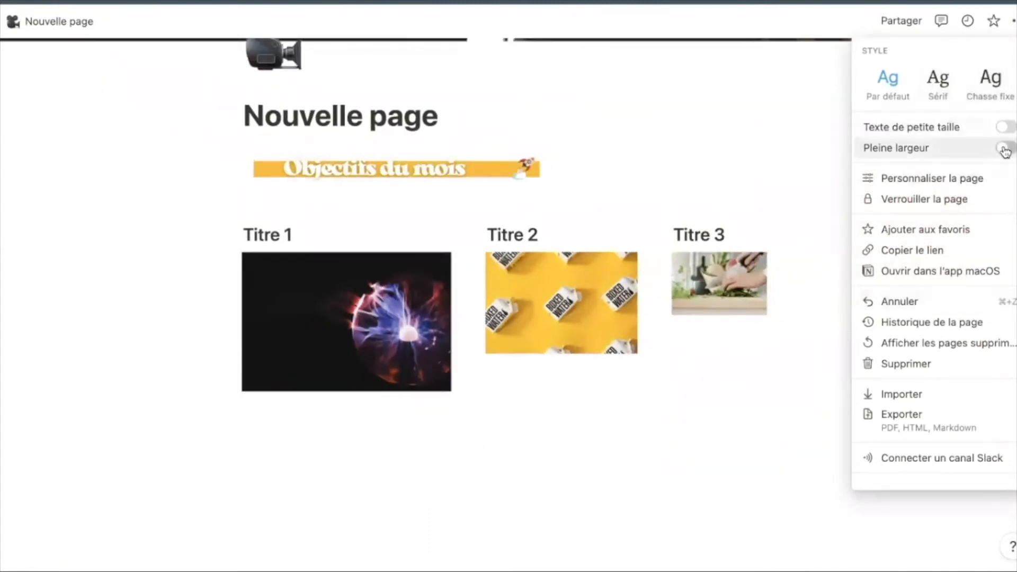
click(1004, 149)
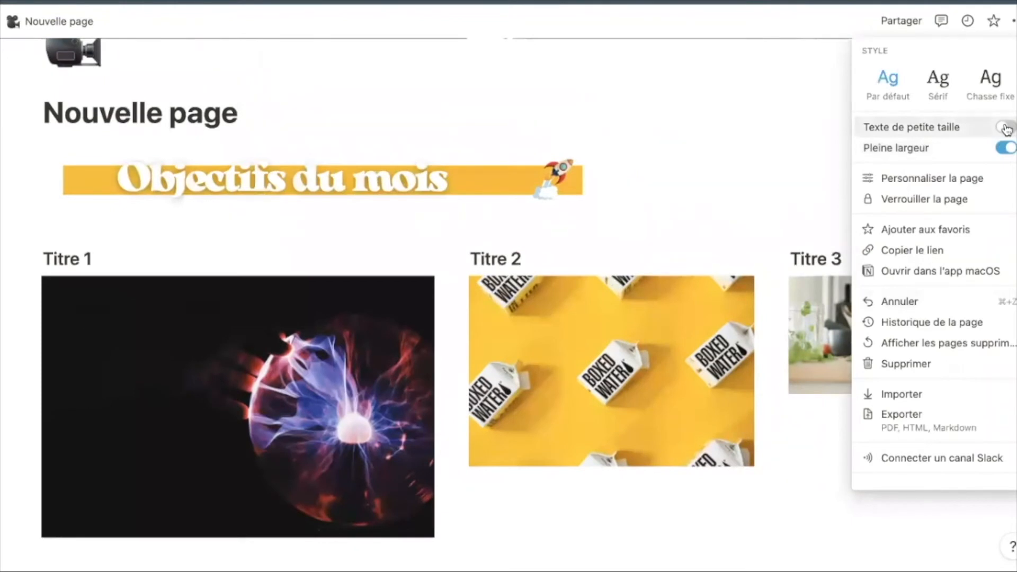
click(1006, 128)
click(1006, 127)
click(605, 511)
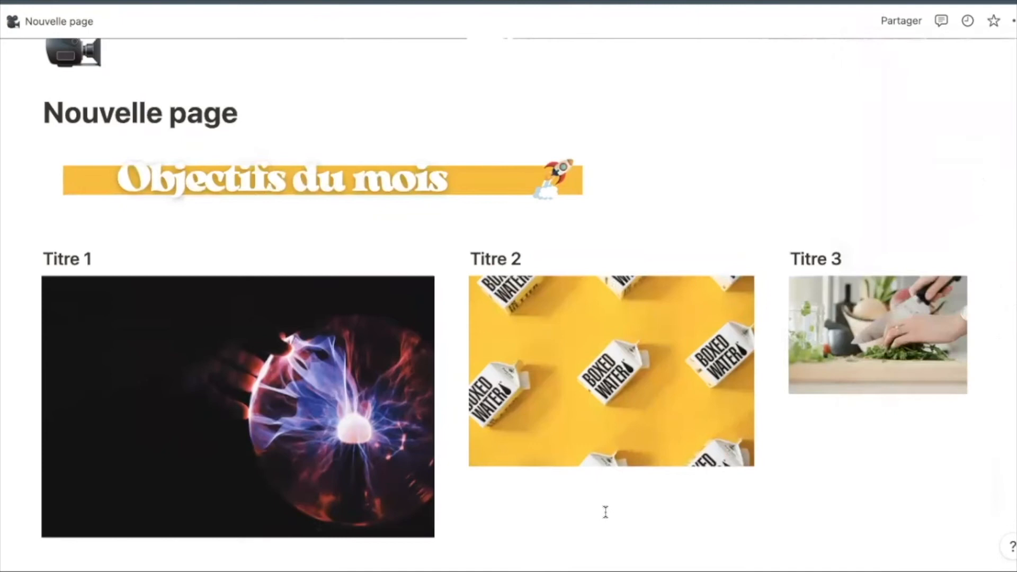
scroll(772, 480, down, 2)
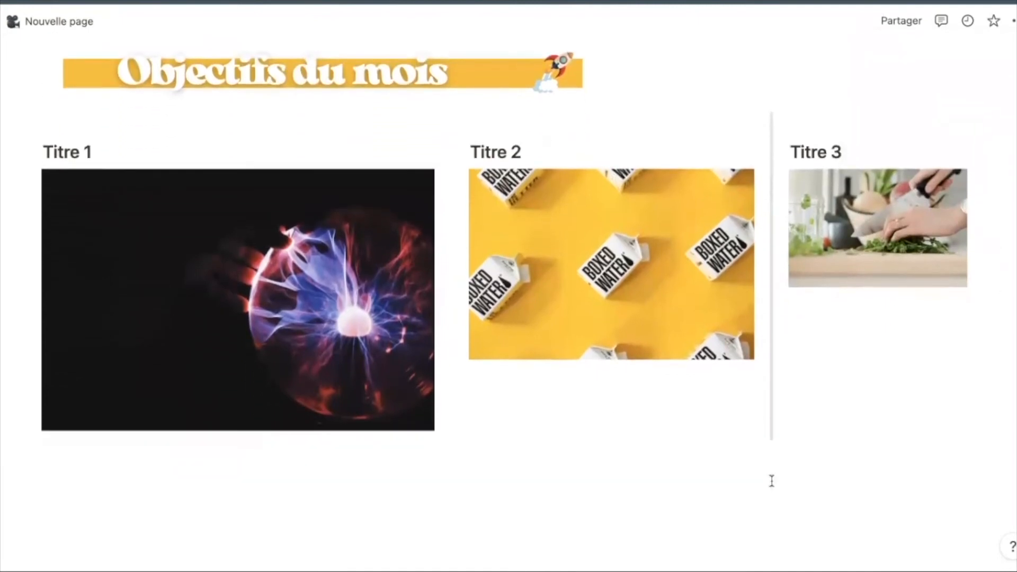
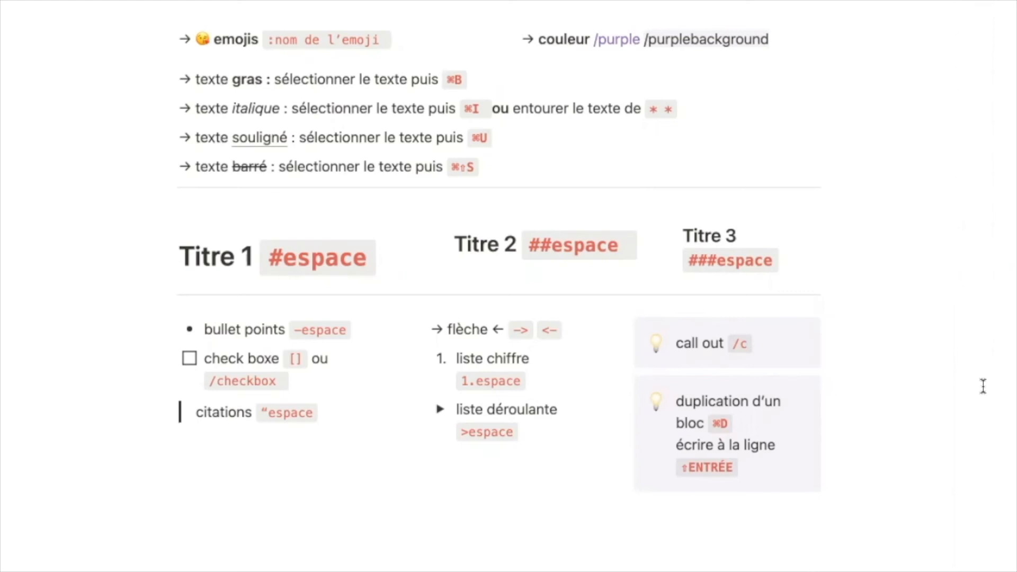
- Add a callout with /enc below the tips holding the author's first name on two lines
scroll(983, 386, down, 3)
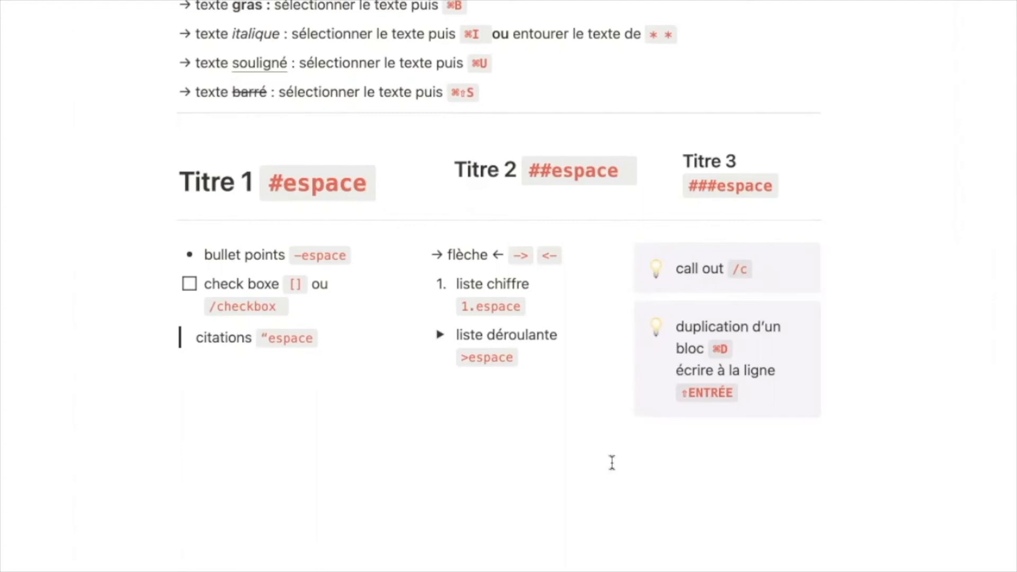
click(380, 488)
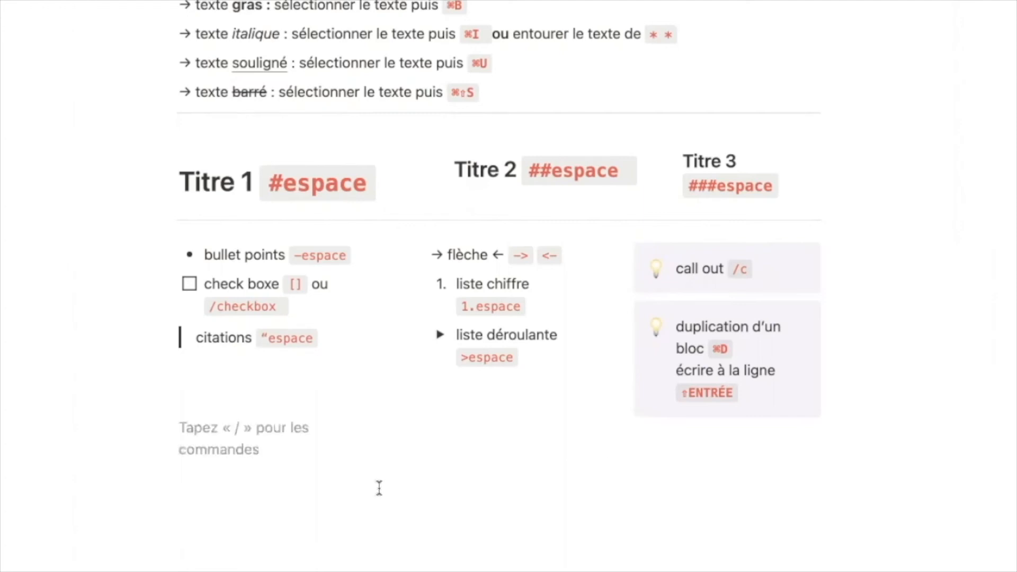
text(/enc)
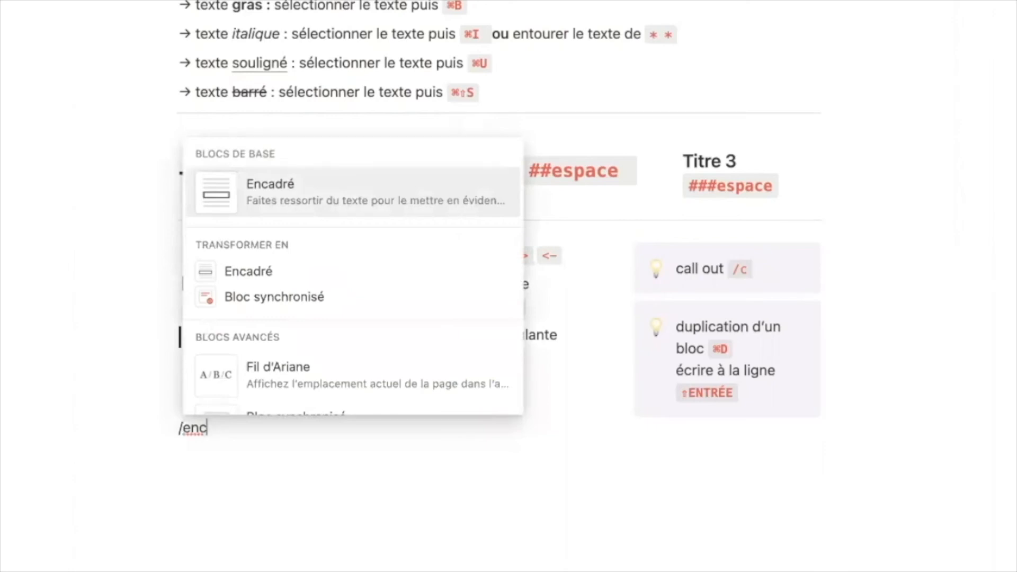
key(Return)
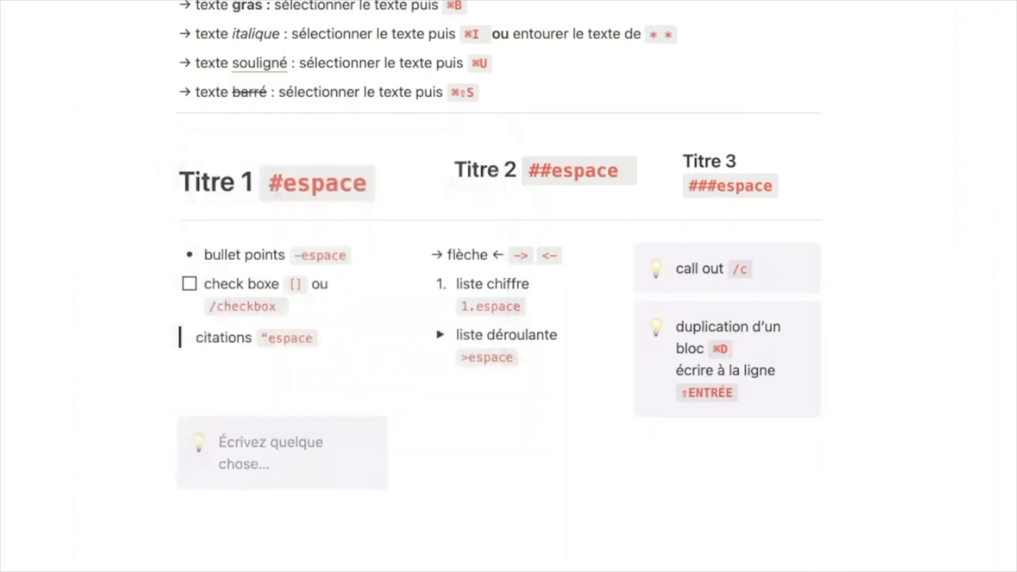
text(Haude)
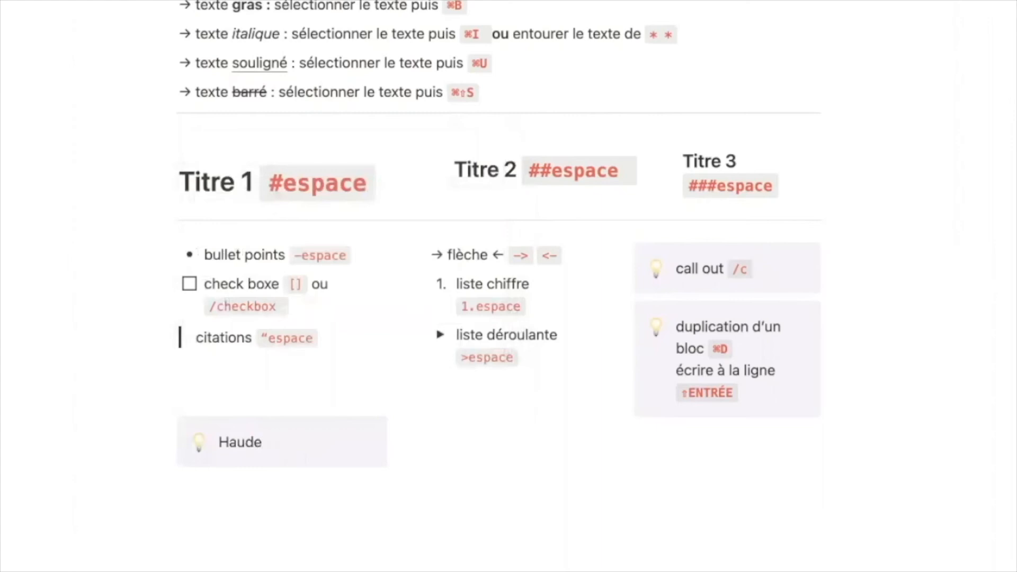
key(Return)
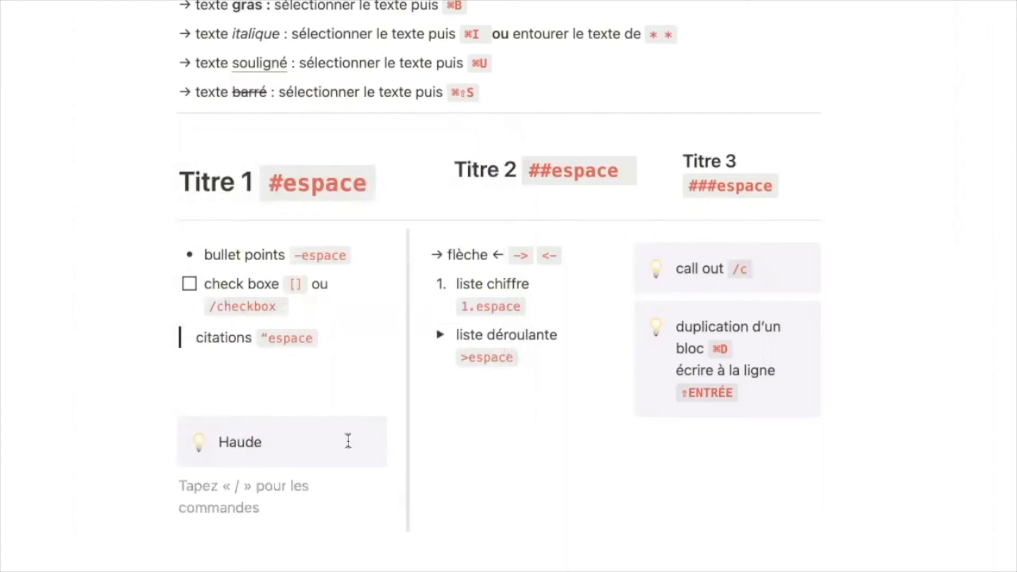
click(331, 439)
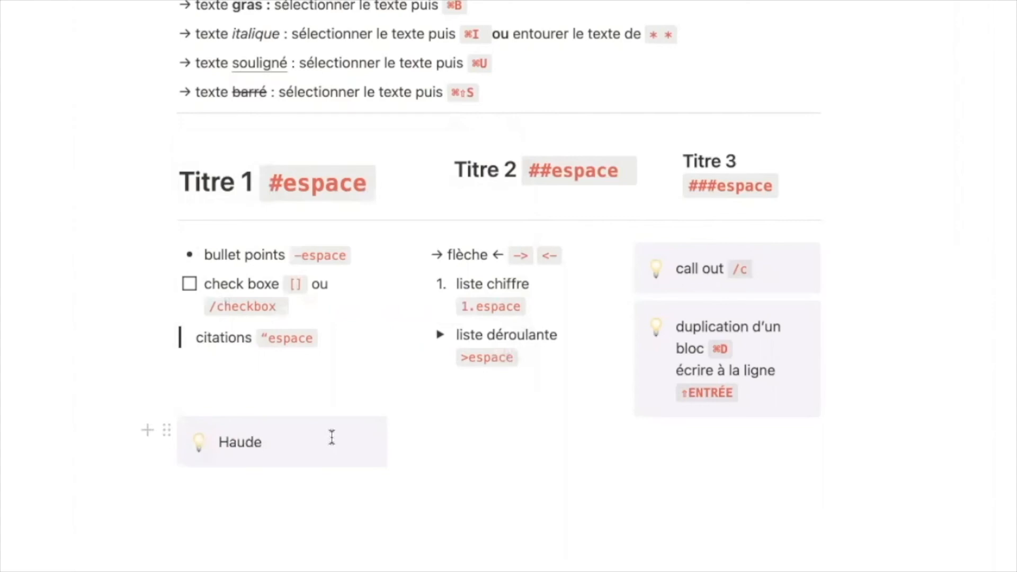
key(shift+Return)
text(Haude)
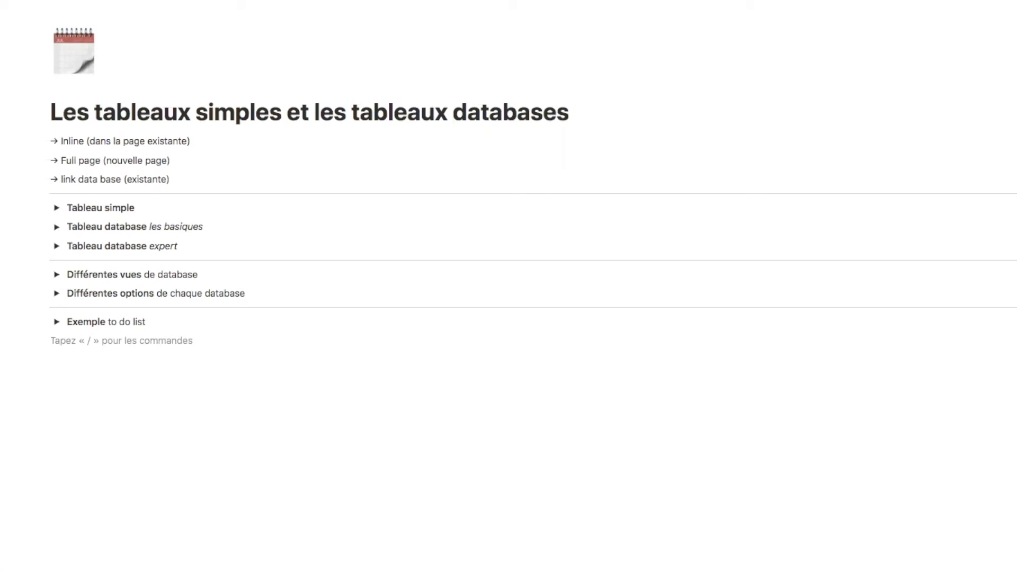
- Add a divider and a simple table below the Exemple to do list toggle
click(41, 195)
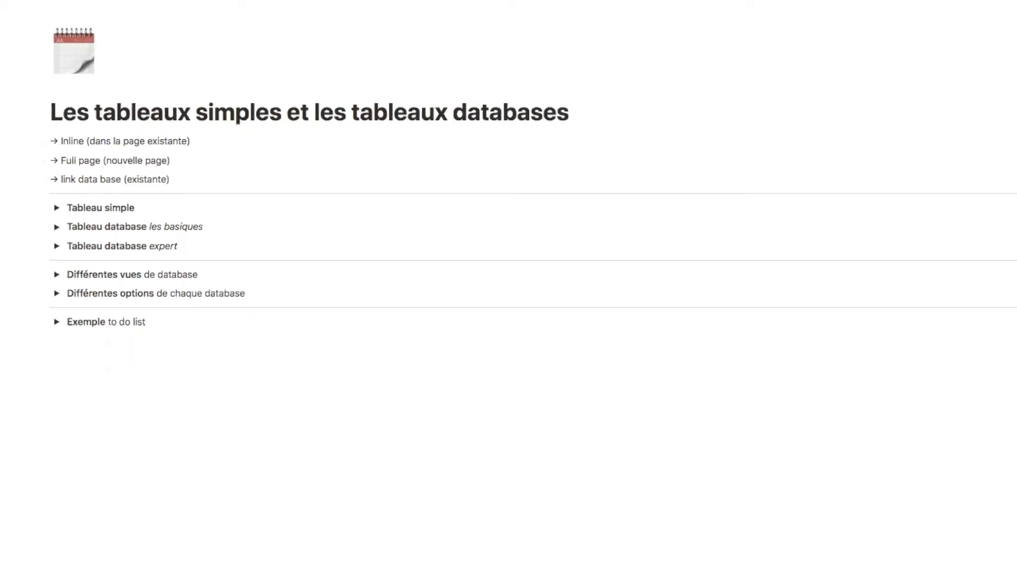
click(107, 399)
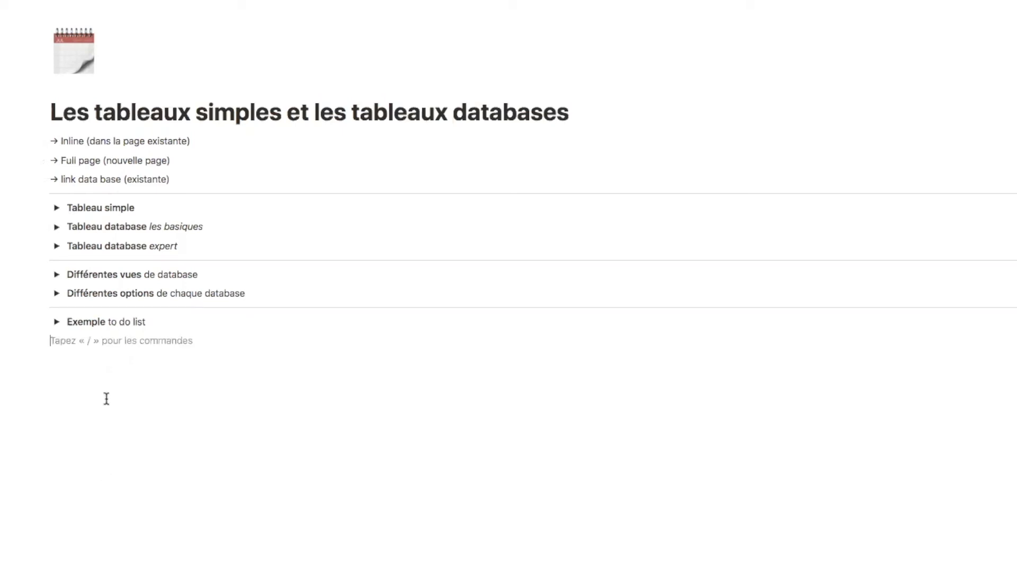
key(Return)
text(---)
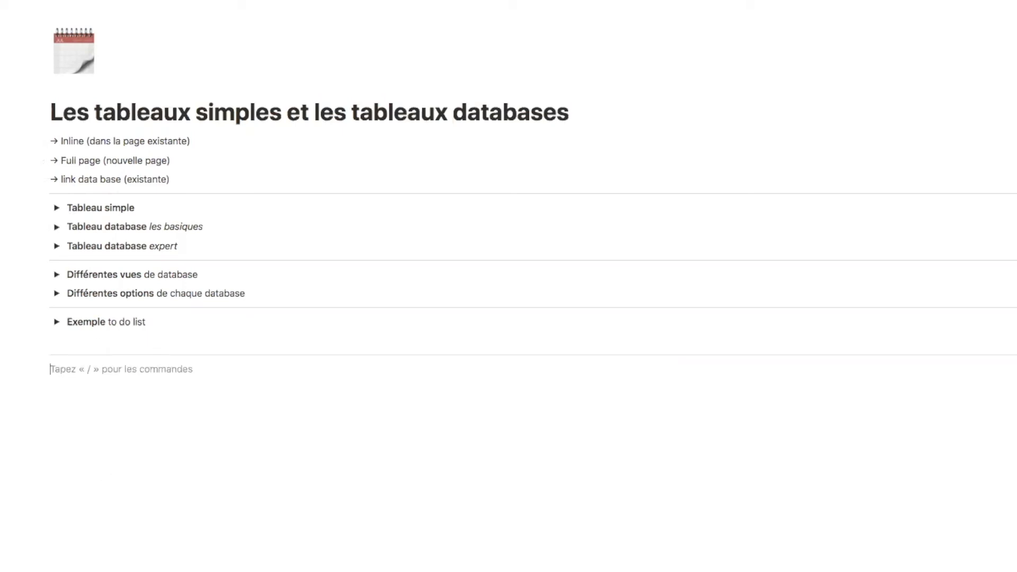
text(/ta)
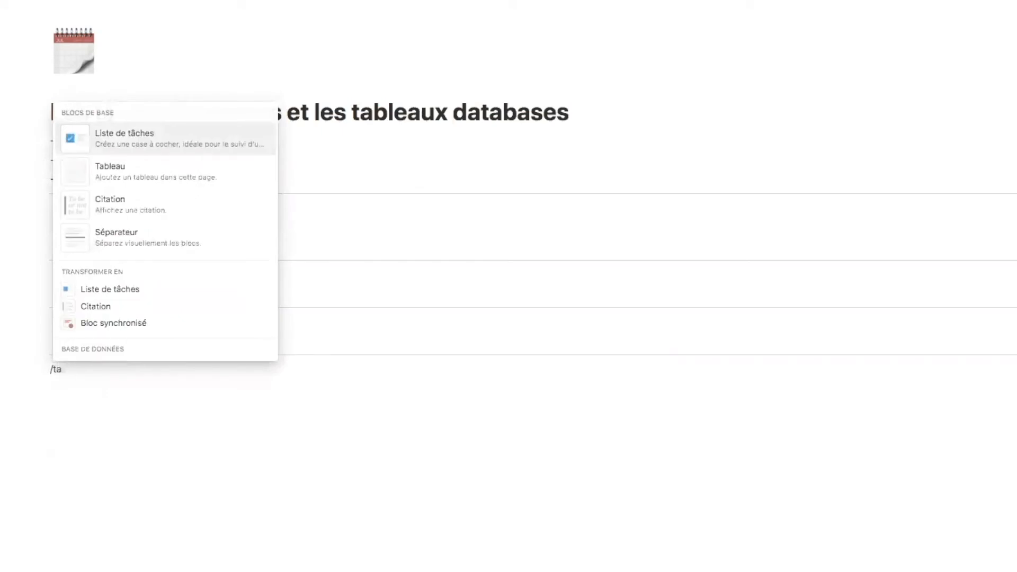
click(144, 184)
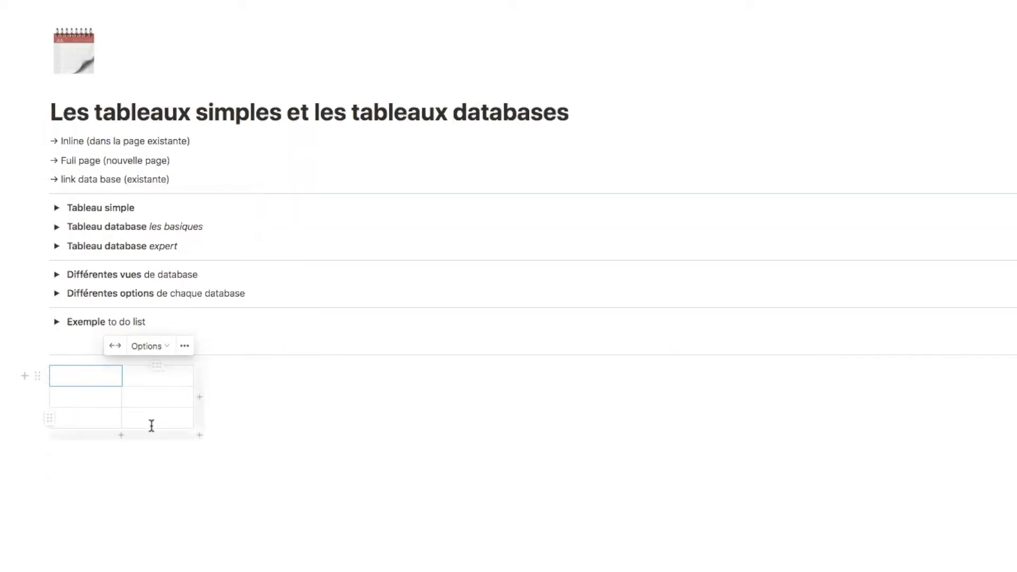
- Expand the simple table to five rows and five columns
click(122, 435)
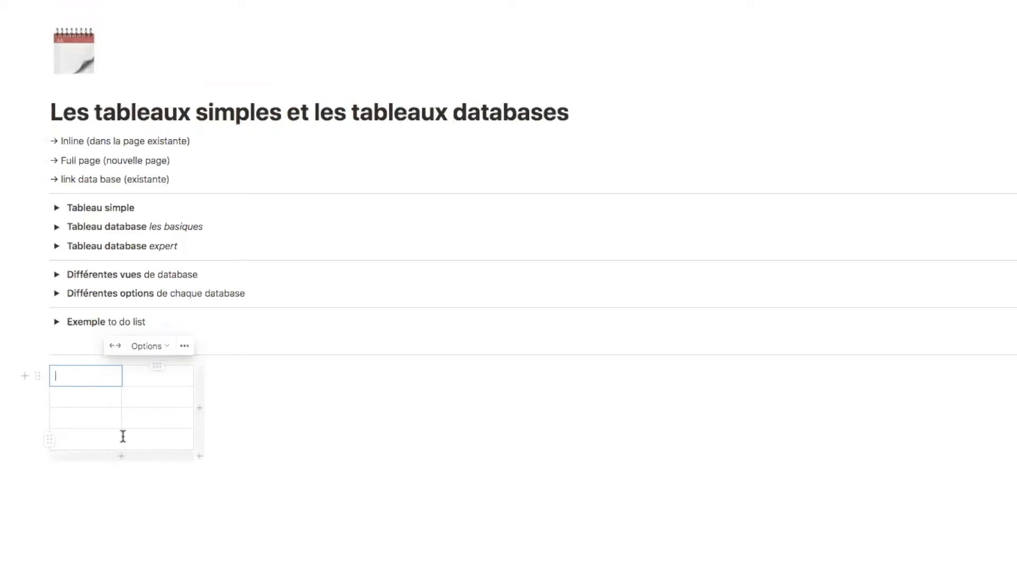
click(121, 456)
click(201, 432)
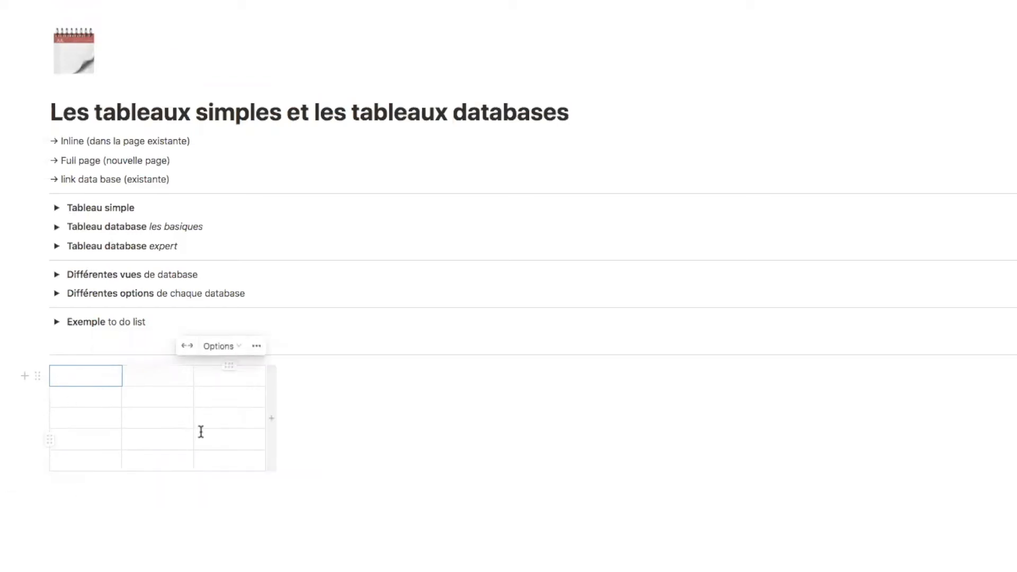
click(272, 427)
click(342, 427)
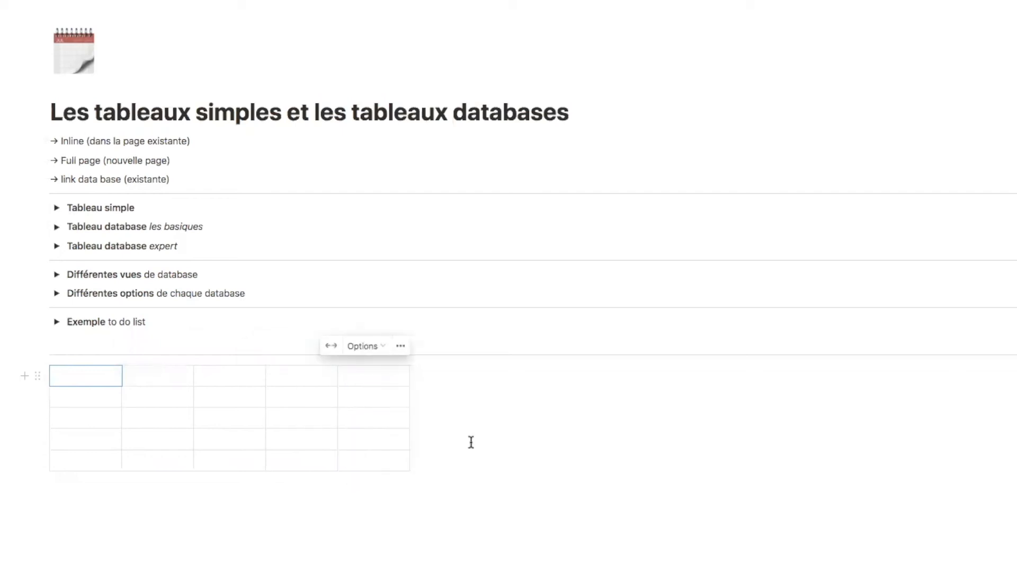
click(489, 450)
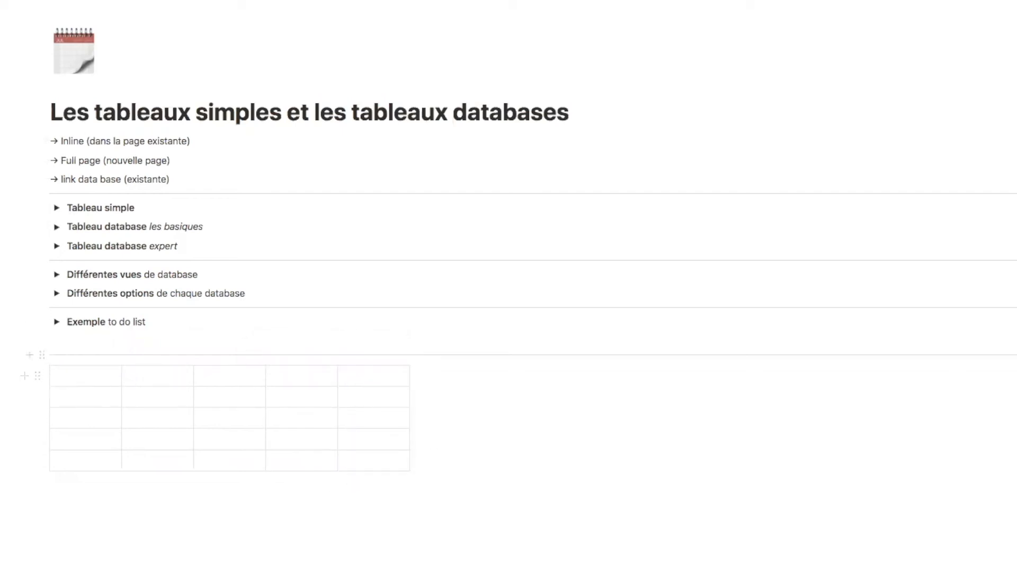
- Make the table's first row a header row
click(32, 376)
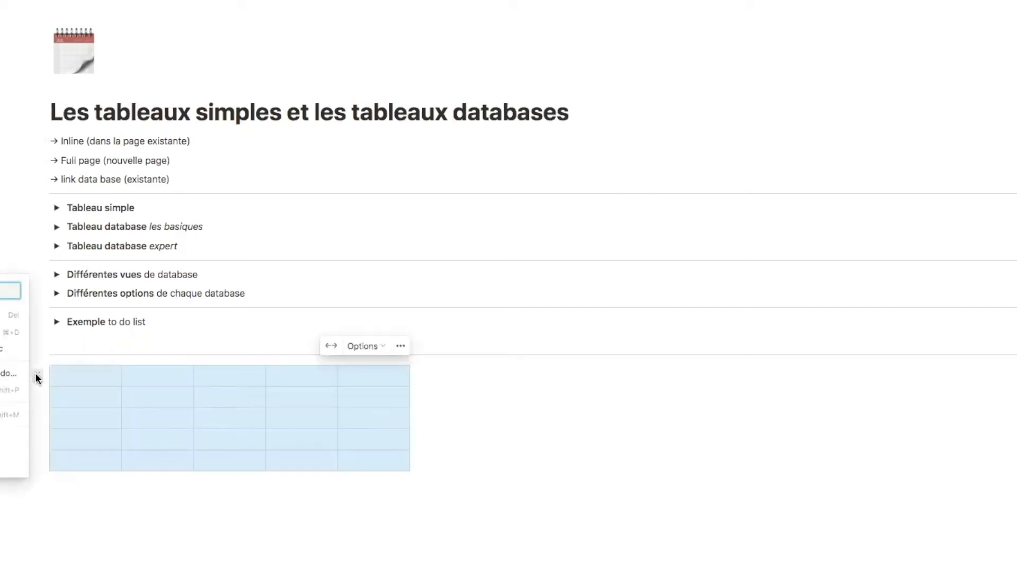
click(70, 498)
click(13, 462)
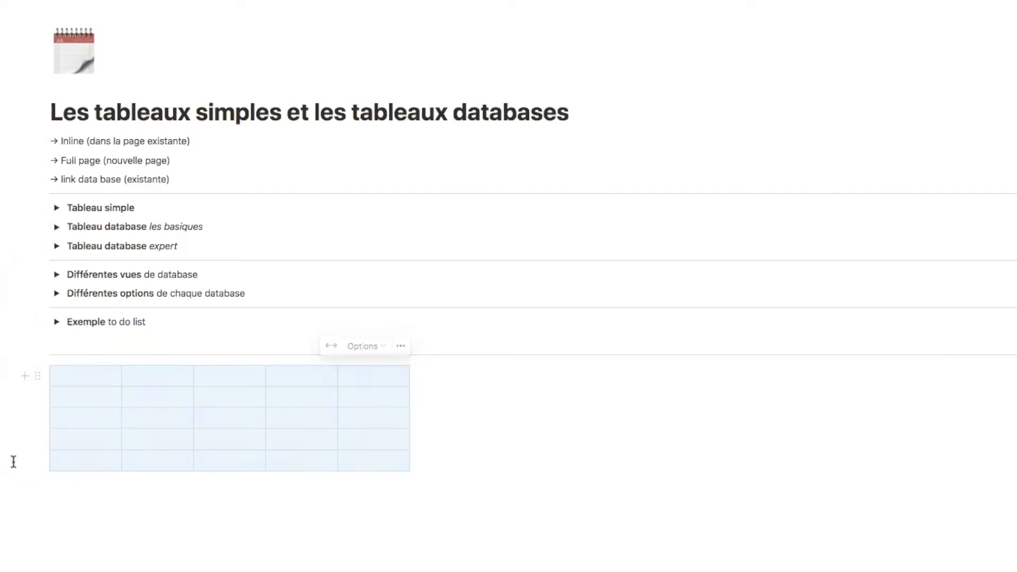
click(50, 377)
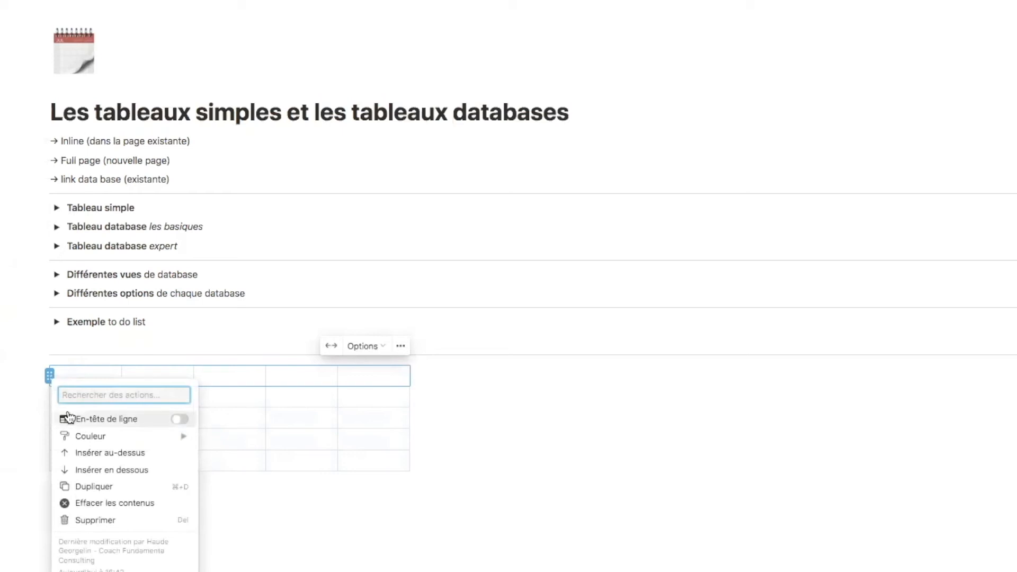
click(180, 419)
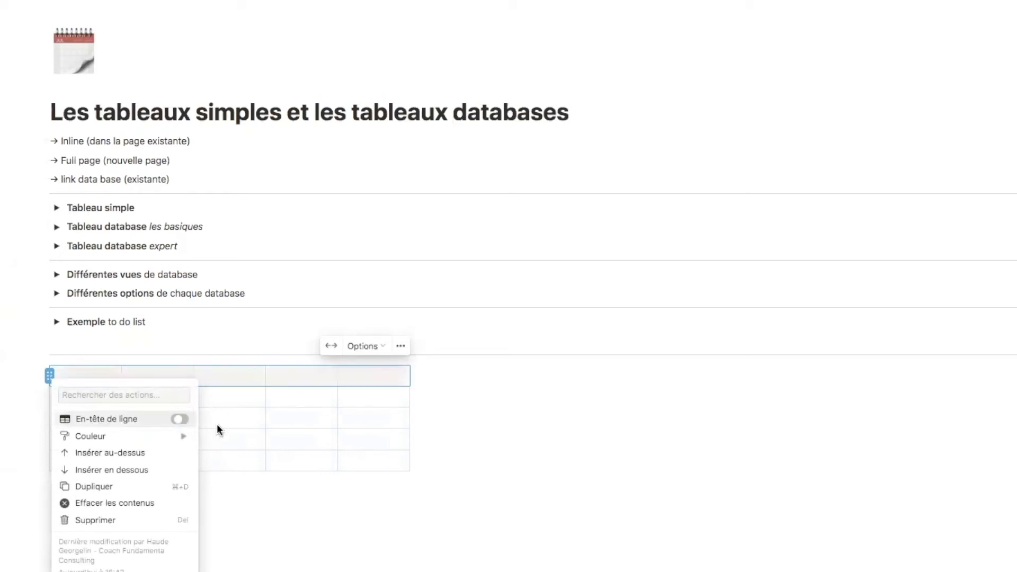
click(479, 461)
click(449, 498)
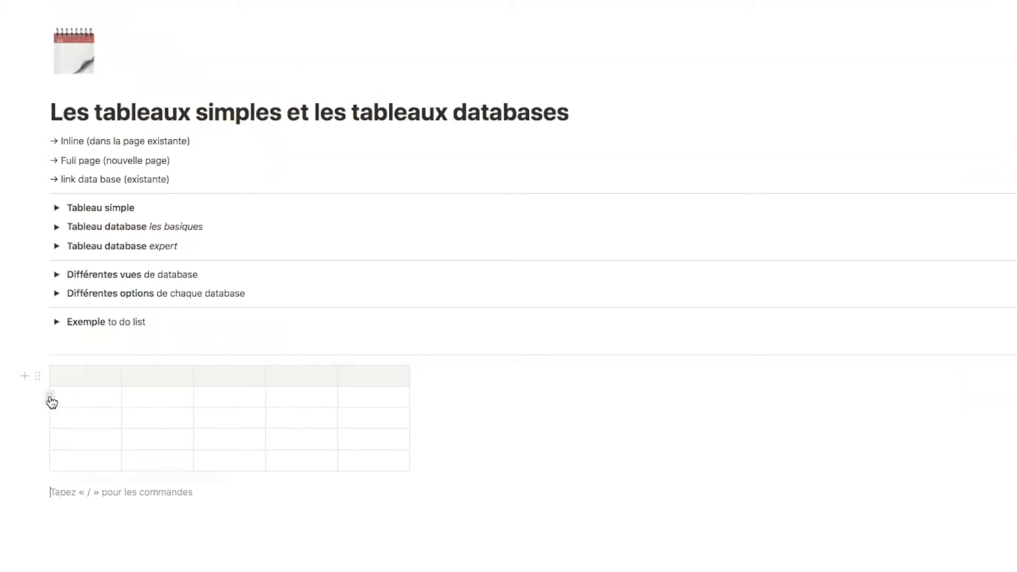
click(49, 396)
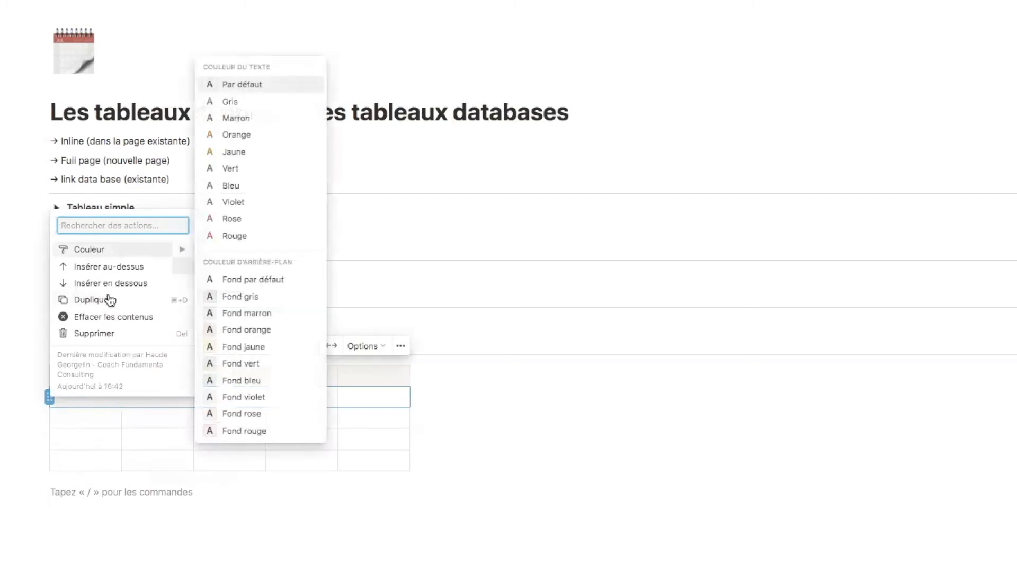
click(487, 503)
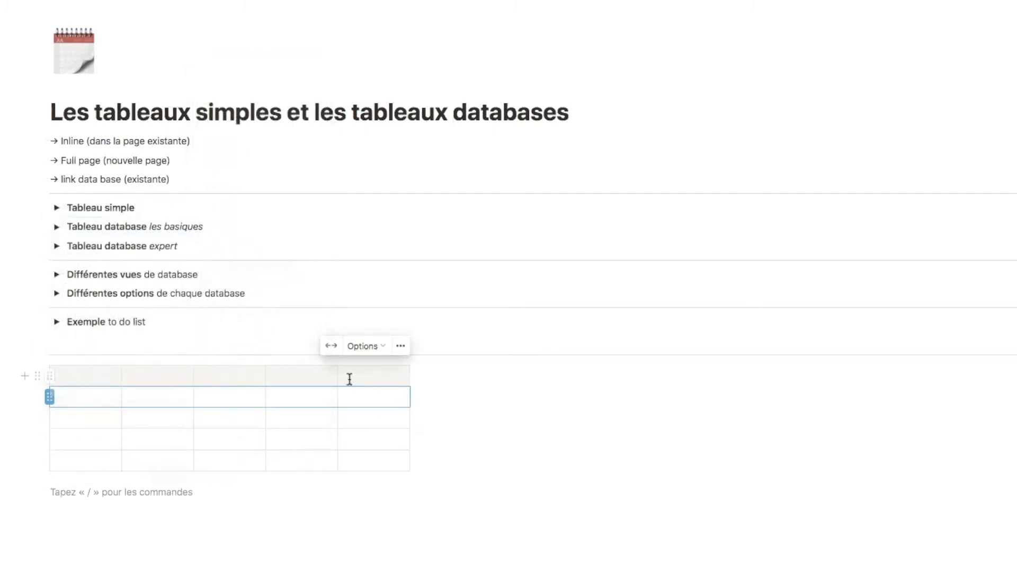
- Make the first column a header column with violet text and a background colour
click(85, 365)
click(215, 416)
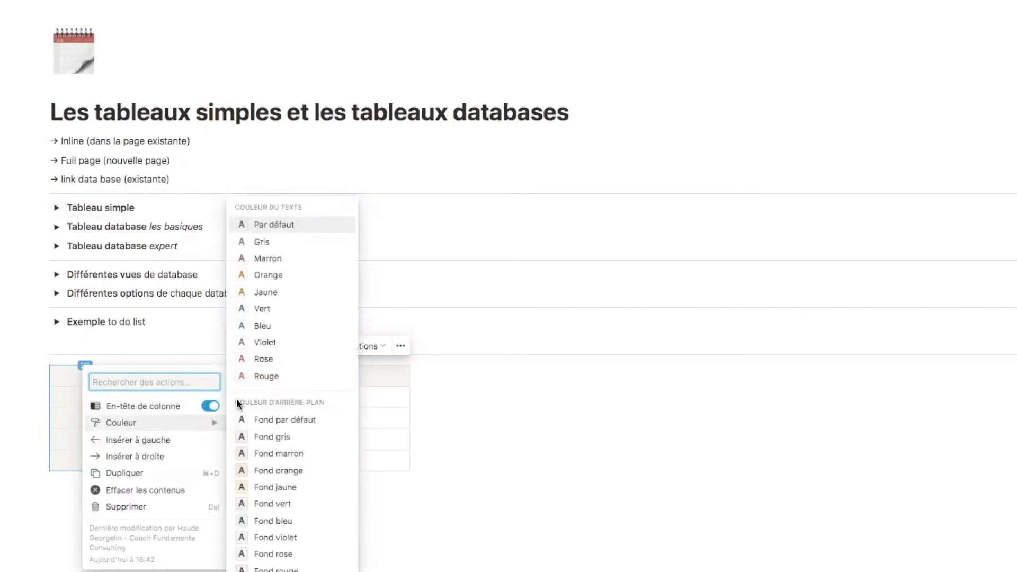
click(287, 339)
click(85, 365)
mouse_move(215, 424)
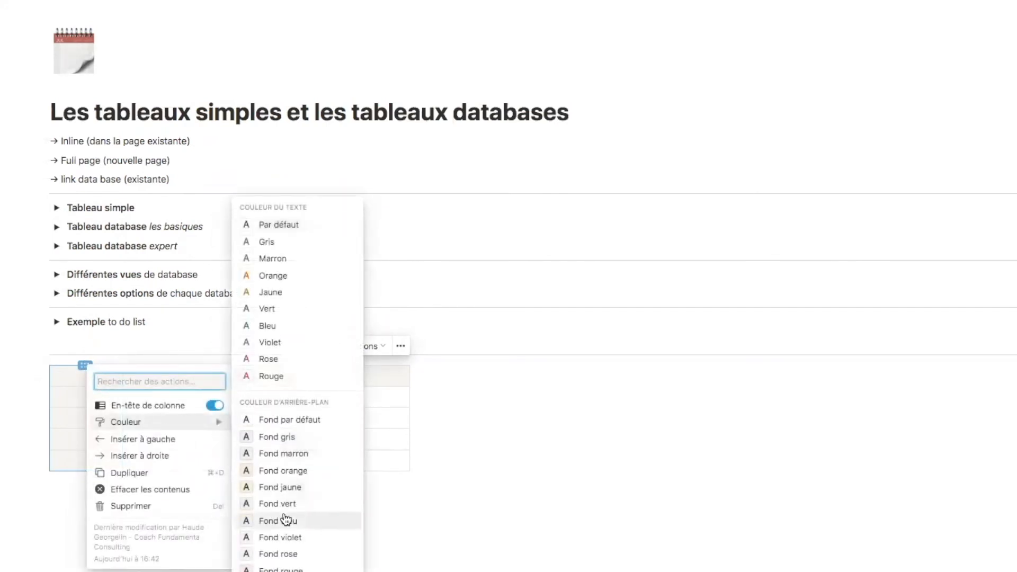
click(280, 538)
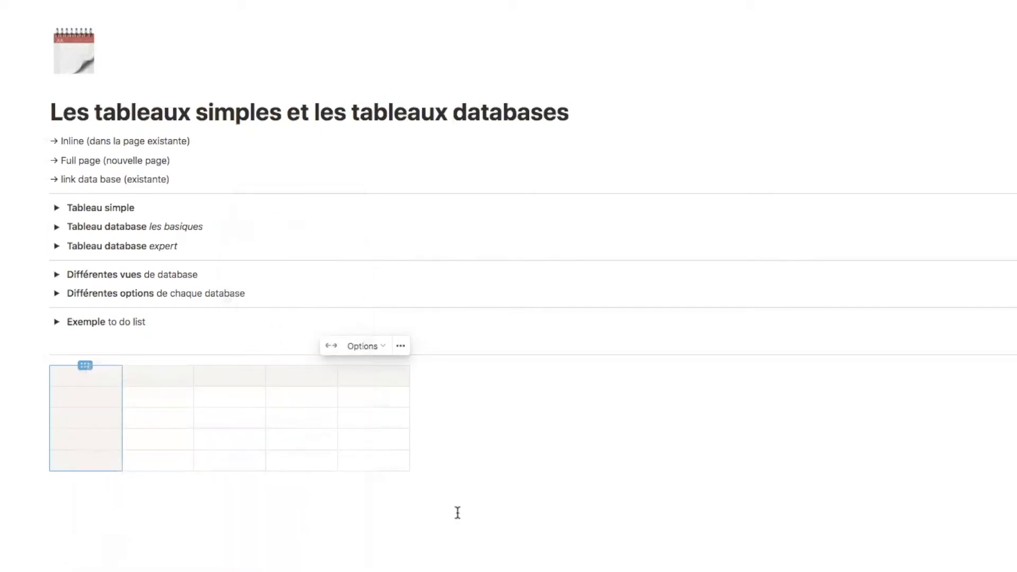
click(258, 502)
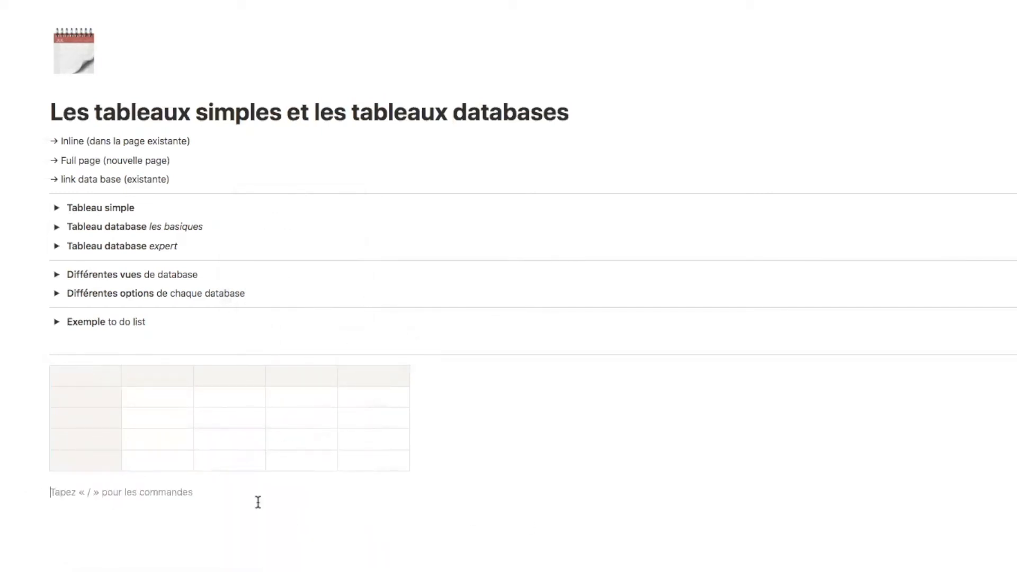
click(84, 364)
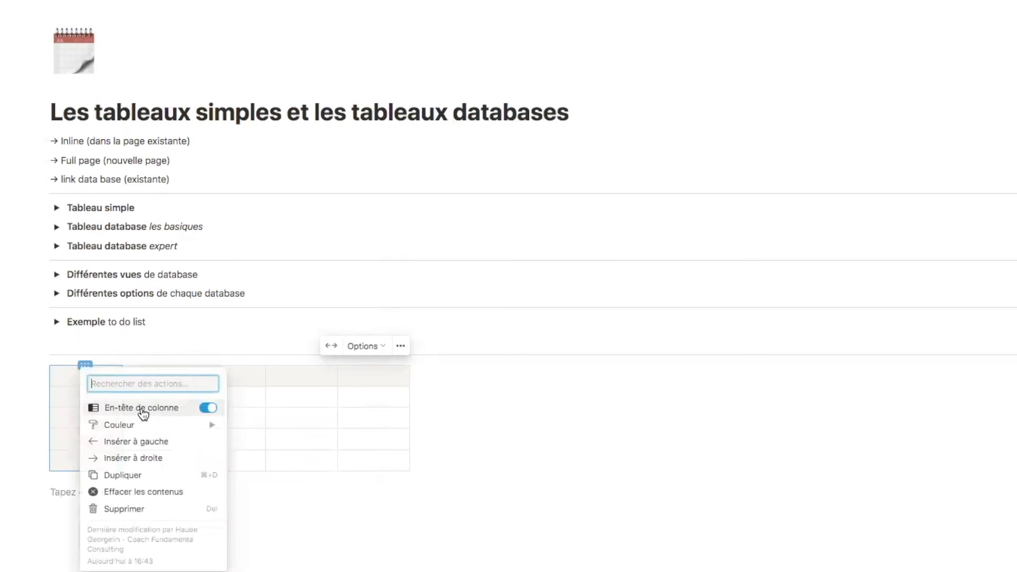
- Fill the first column's cells with Option 1, Option 2, Option 3 and Option 4
click(86, 398)
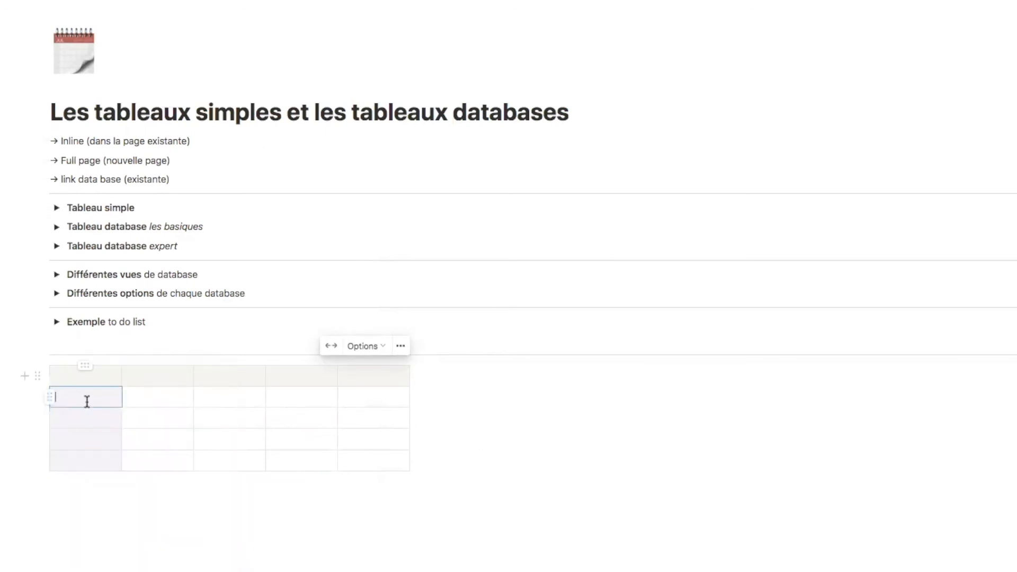
text(Option 2)
key(BackSpace)
text(1)
key(Return)
text(Optio)
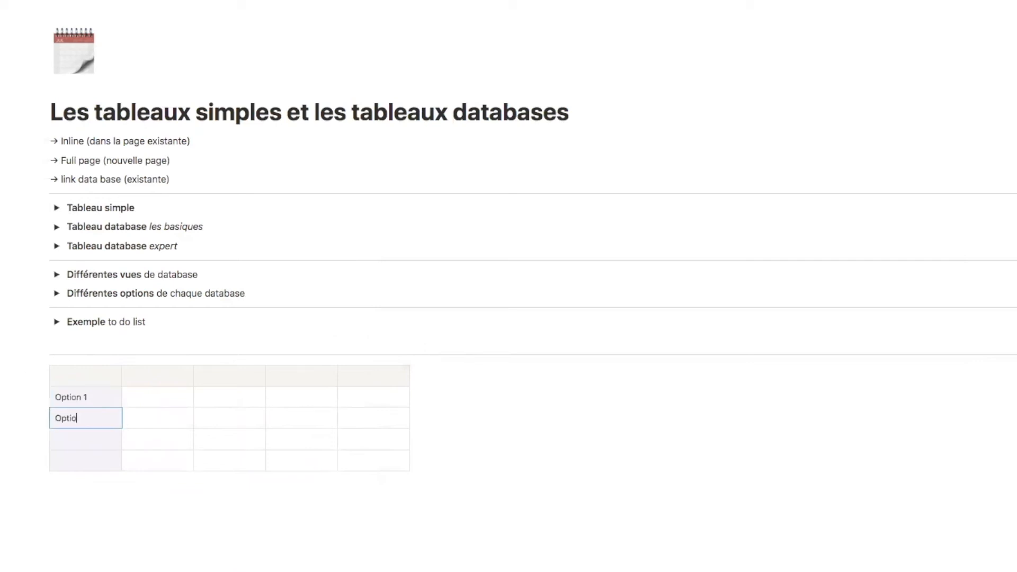
text(n 2)
key(Return)
text(Option 3)
key(Return)
text(Option 4)
click(116, 528)
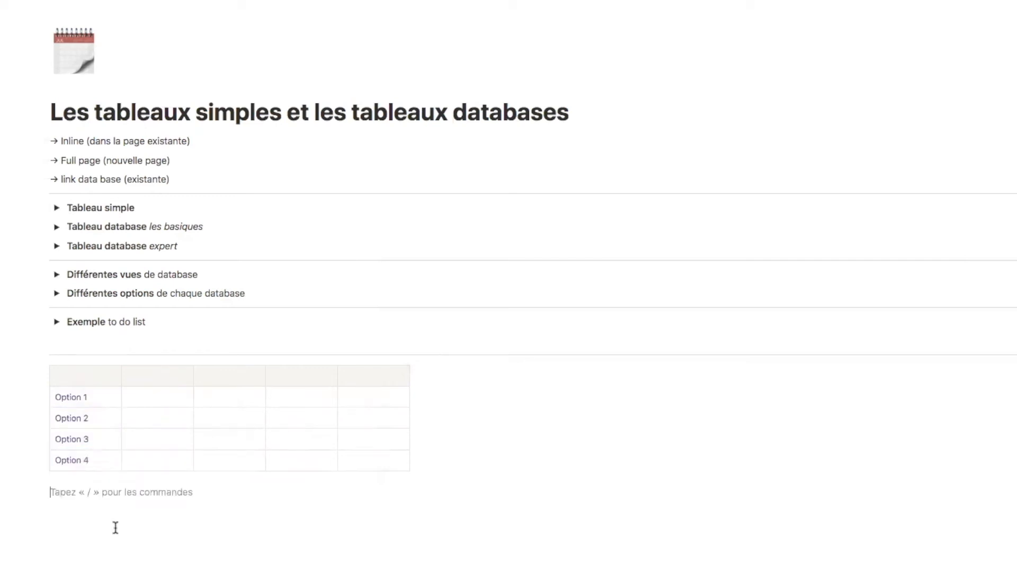
- Give the first column a pink background and colour the Option 1 text violet
click(85, 365)
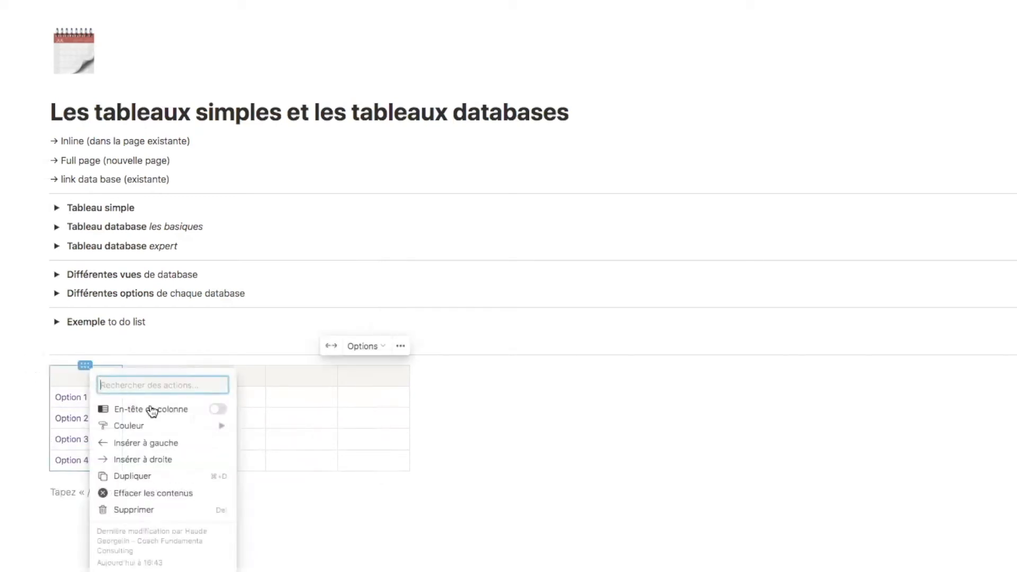
mouse_move(159, 426)
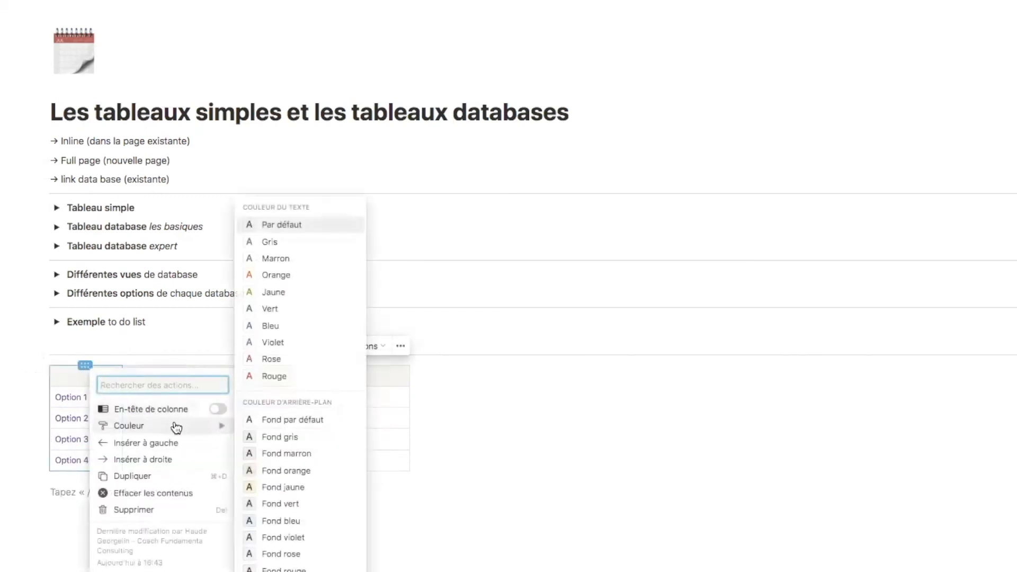
click(308, 554)
click(187, 527)
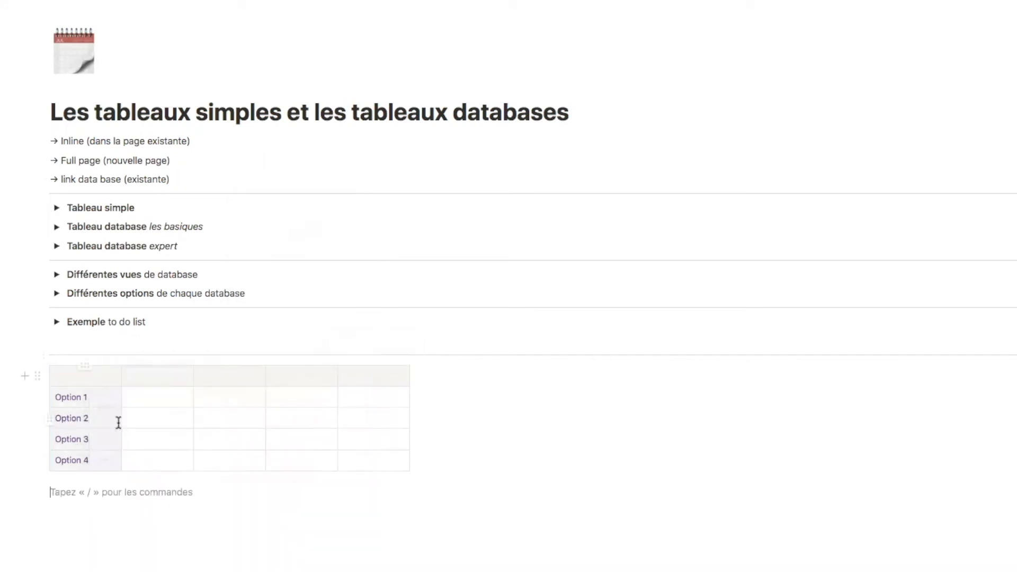
drag(91, 397, 57, 401)
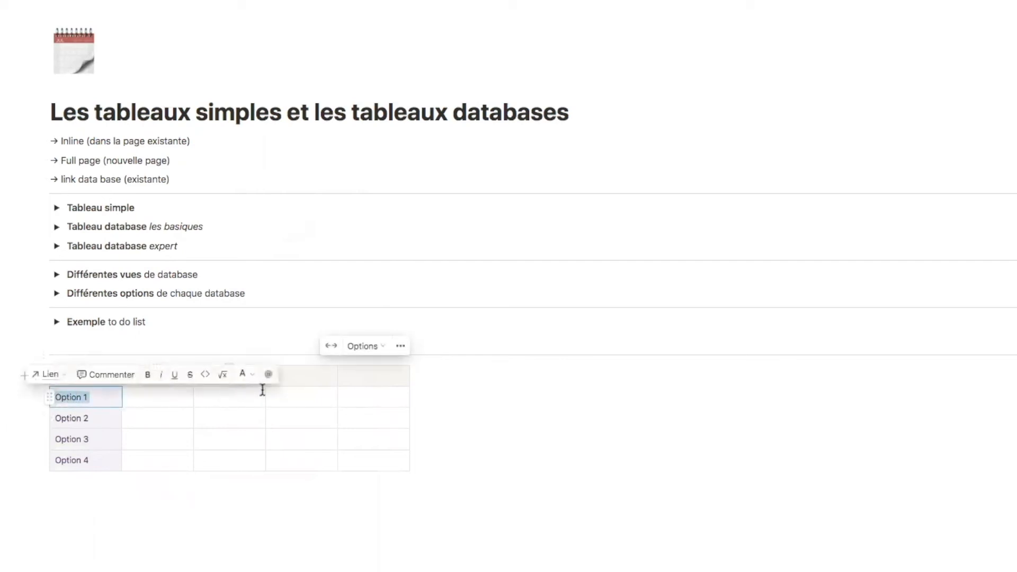
click(244, 375)
click(177, 475)
- Add a fifth row with a test entry, then clear and delete it
click(191, 475)
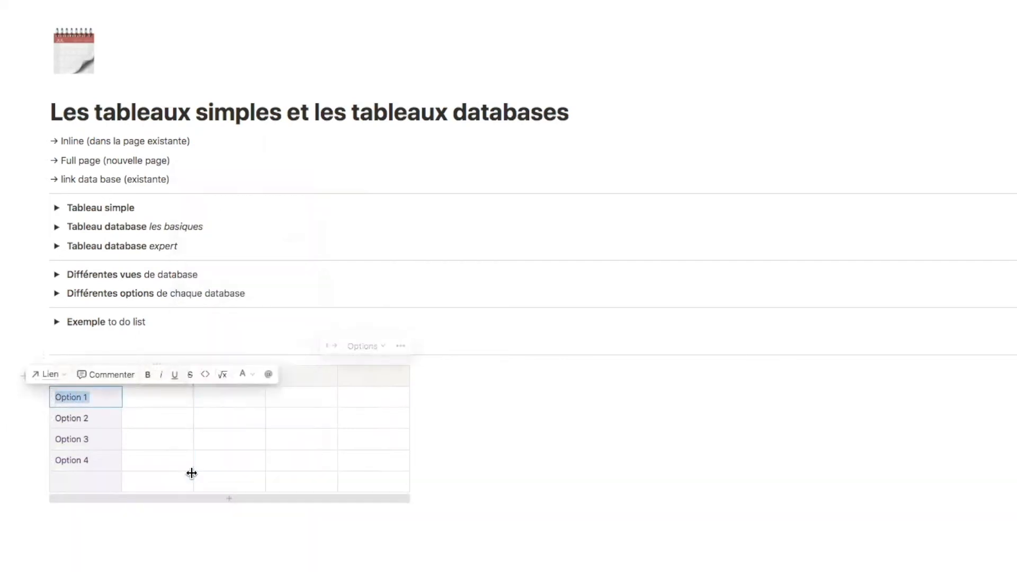
click(49, 481)
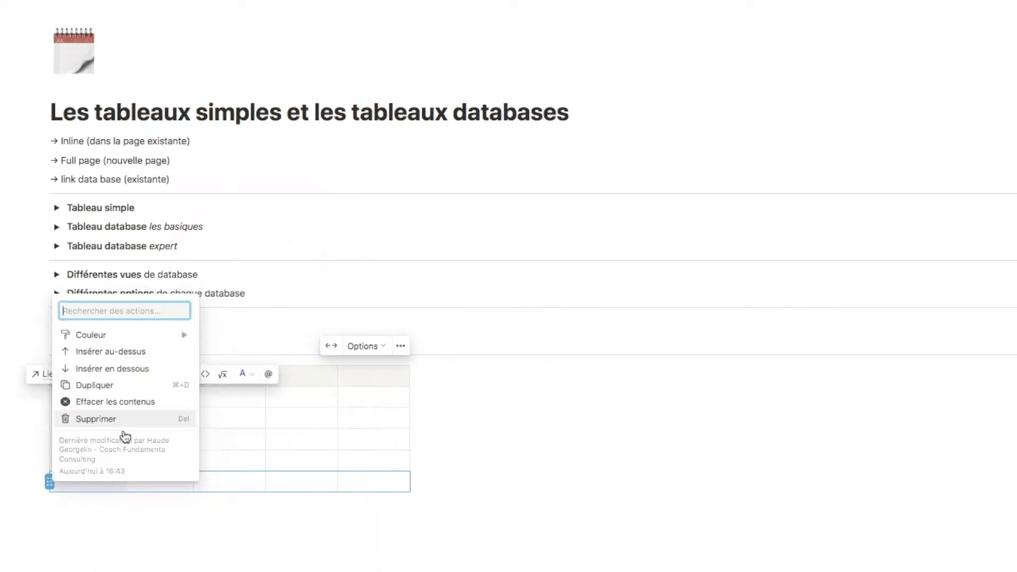
click(97, 509)
click(83, 483)
text(Option 5)
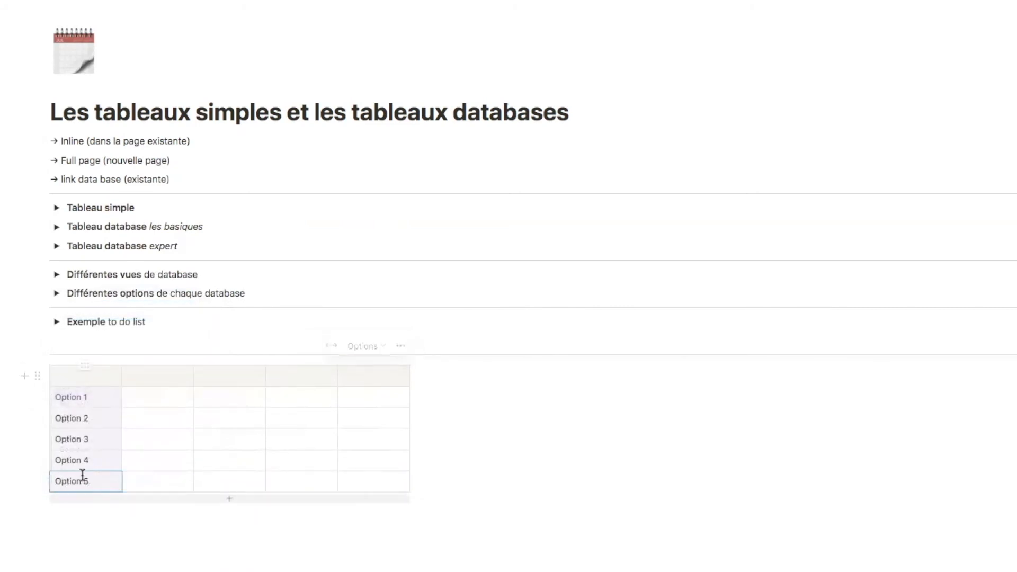
click(50, 482)
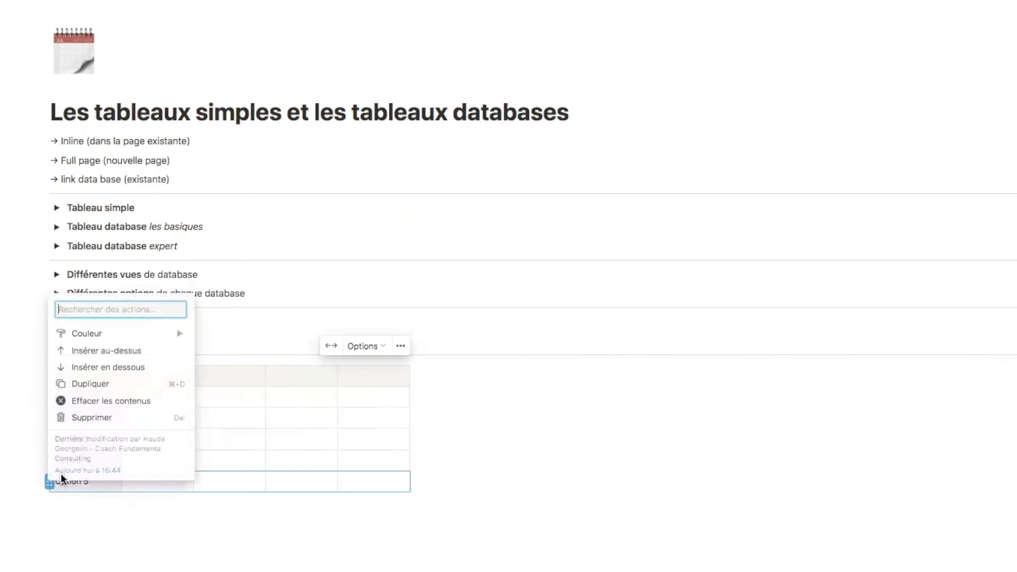
click(134, 403)
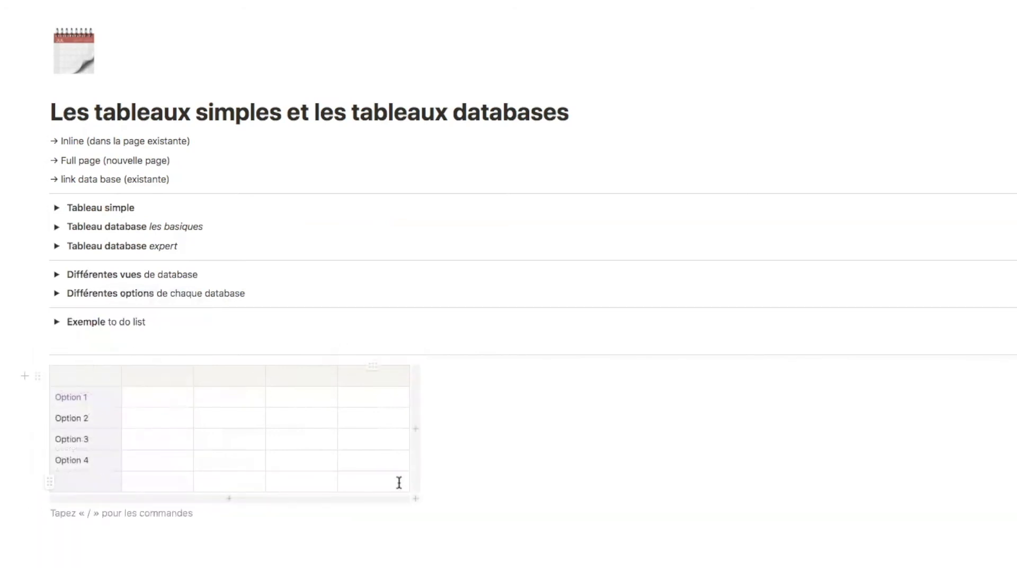
click(49, 482)
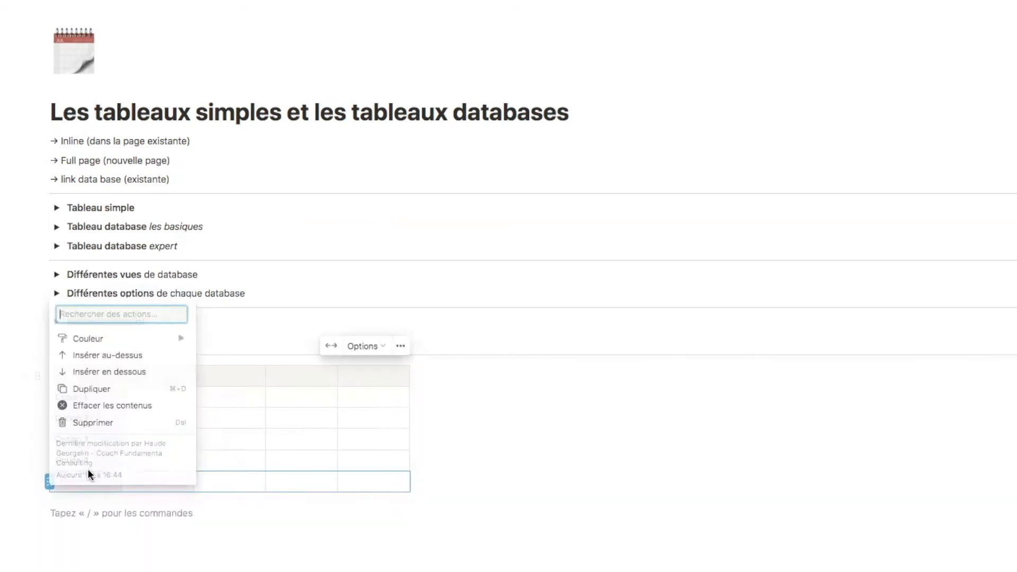
click(103, 422)
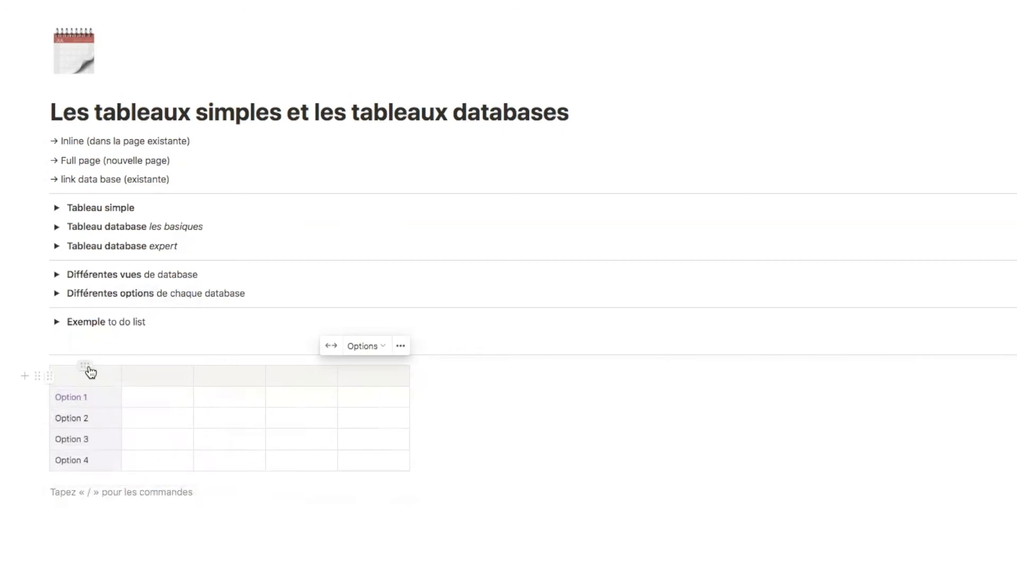
- Remove the top row's header styling and give it a light blue background
click(49, 376)
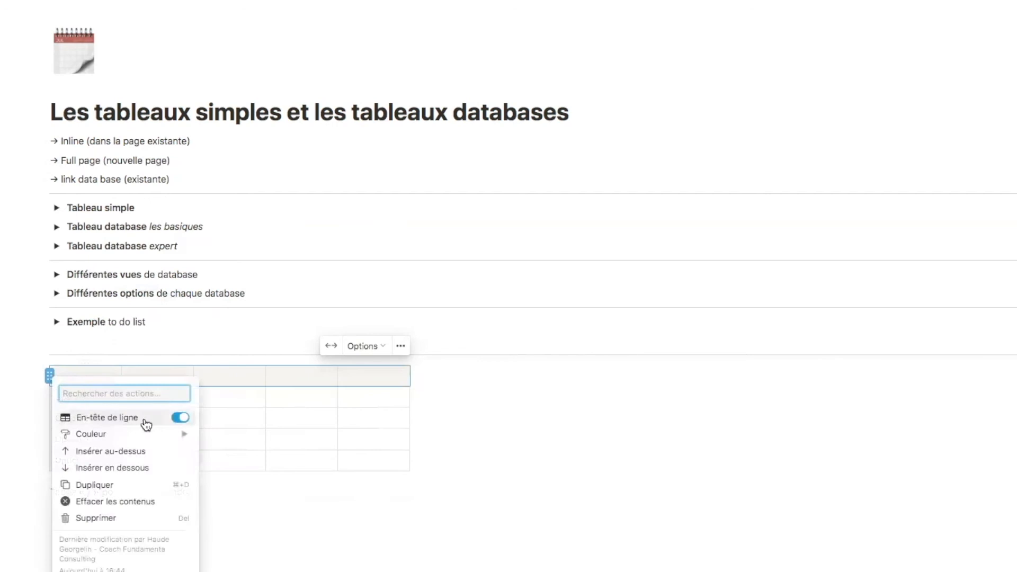
click(181, 419)
mouse_move(70, 434)
click(268, 522)
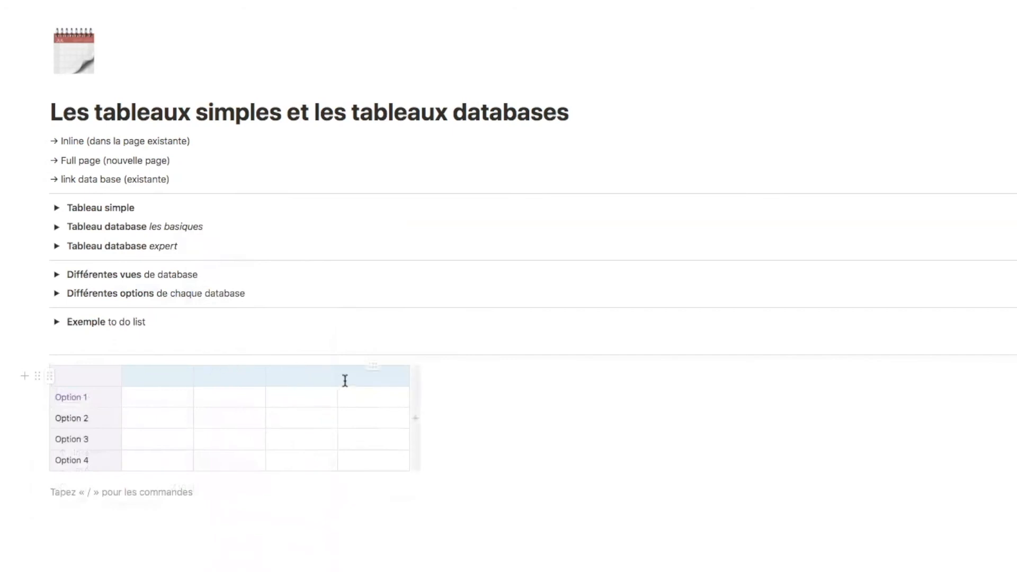
- Enter headers Option 1 underlined and Option 2 italic, then add a divider below
click(146, 376)
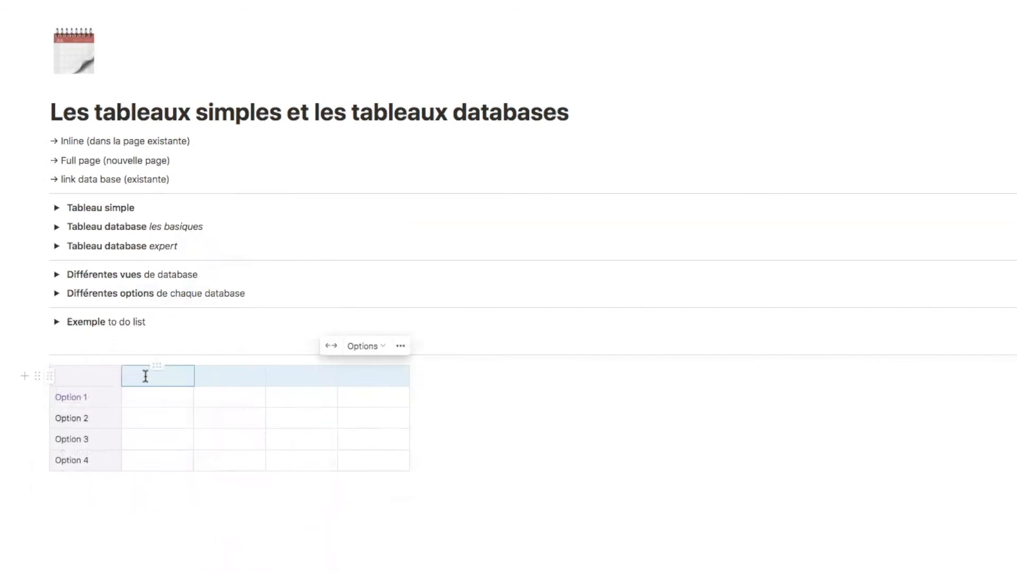
text(Option 1)
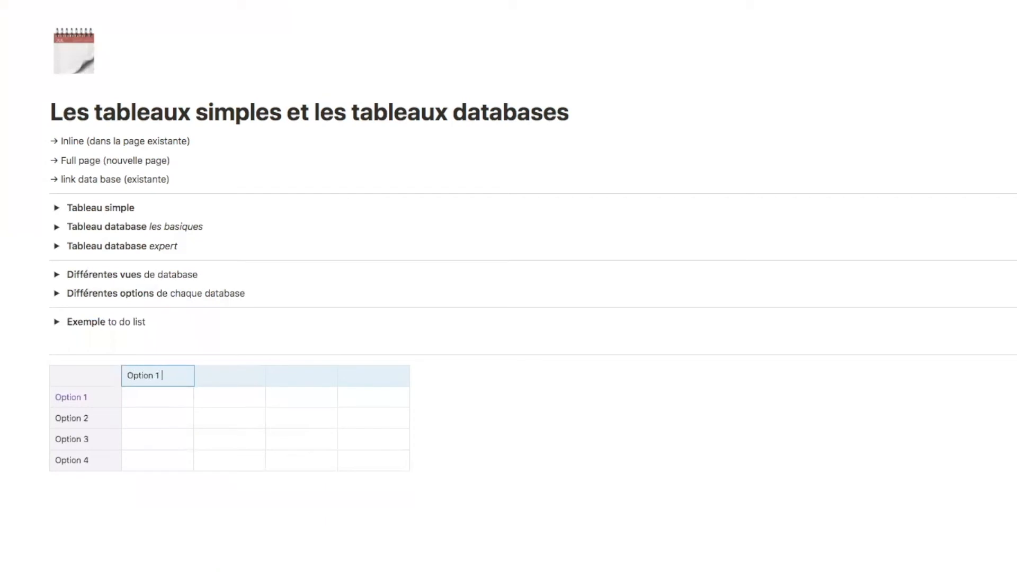
key(Return)
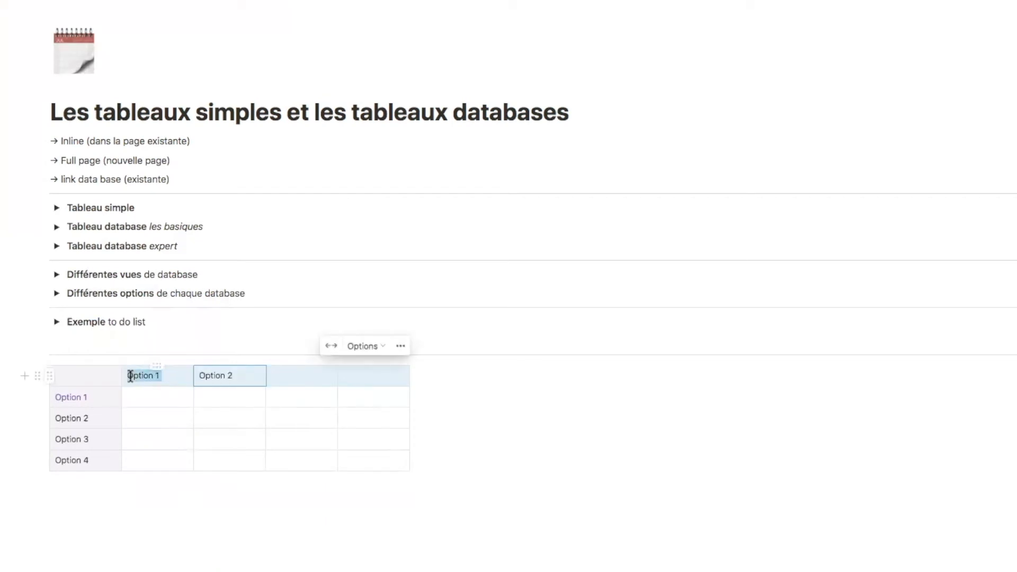
click(246, 353)
drag(243, 374, 196, 376)
click(310, 354)
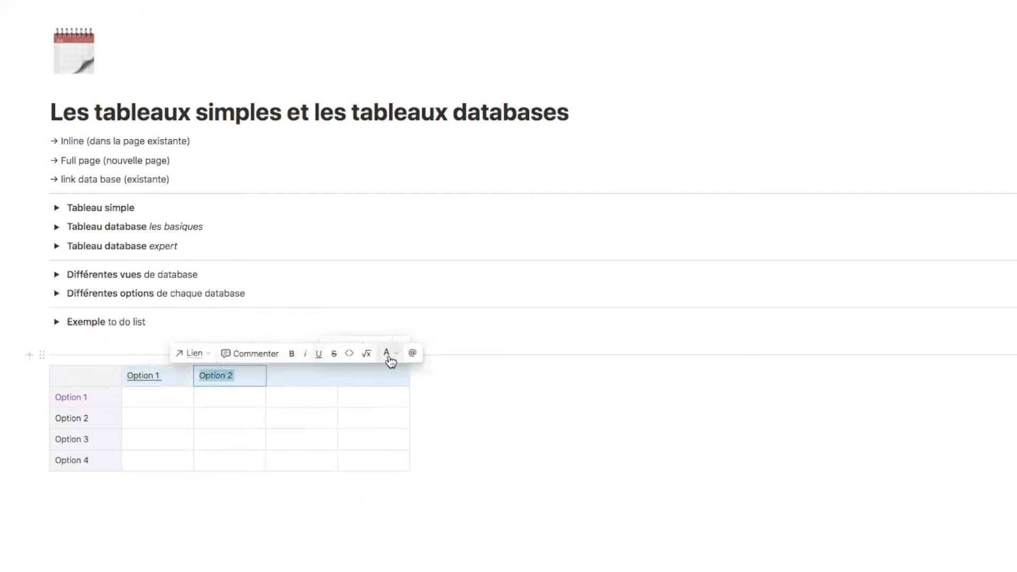
click(390, 353)
key(Escape)
click(551, 452)
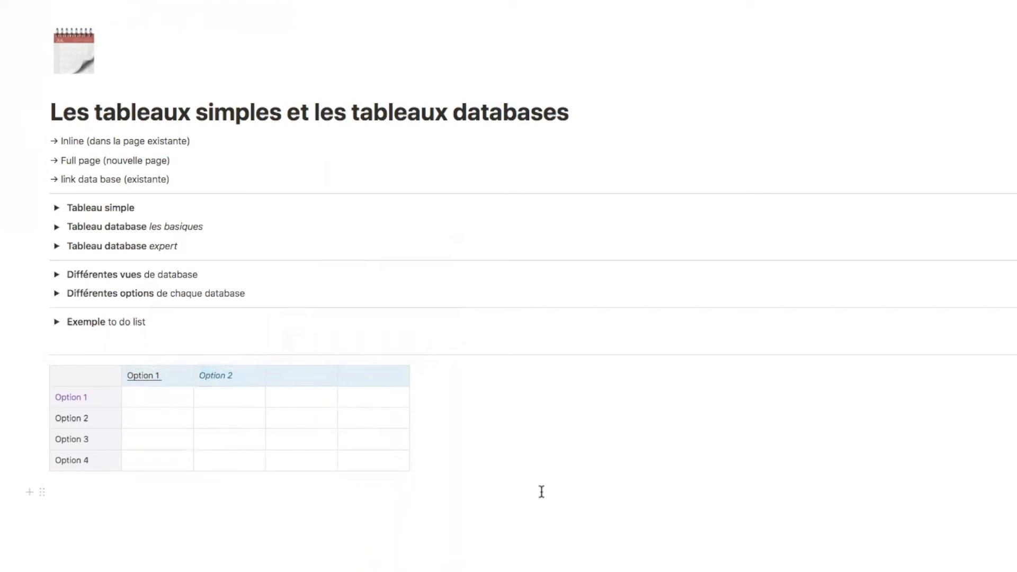
text(-)
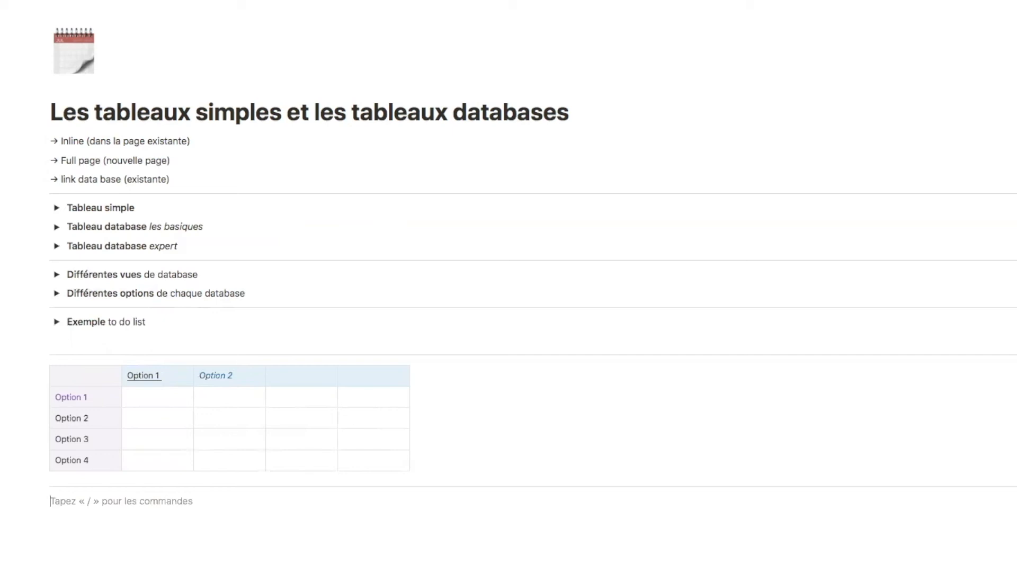
drag(103, 227, 264, 226)
- Insert an inline table view via /data backed by a brand-new database with Nom and Étiquettes
click(106, 518)
text(/ta)
key(BackSpace)
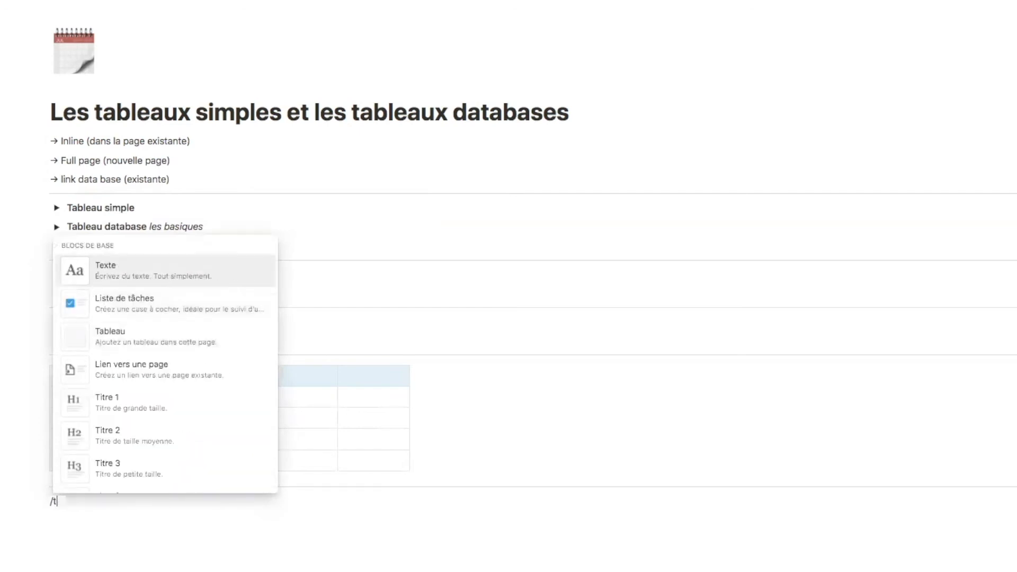
key(BackSpace)
text(data)
mouse_move(175, 277)
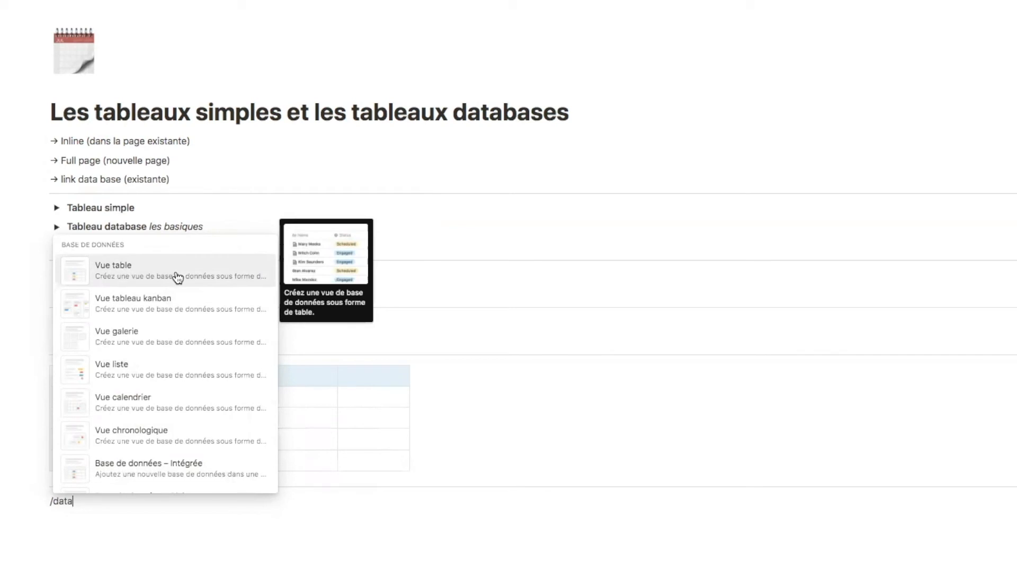
click(178, 278)
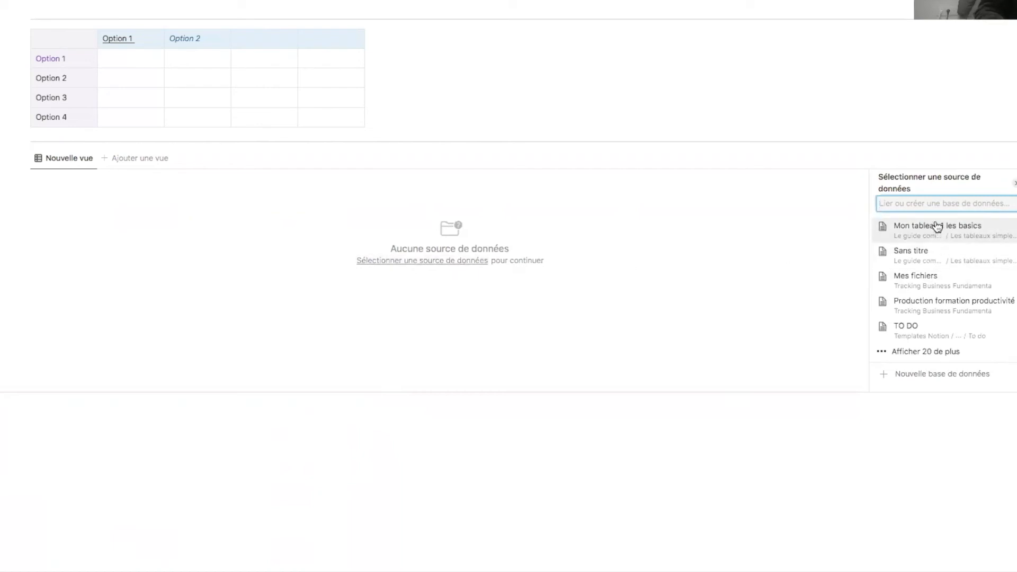
click(930, 353)
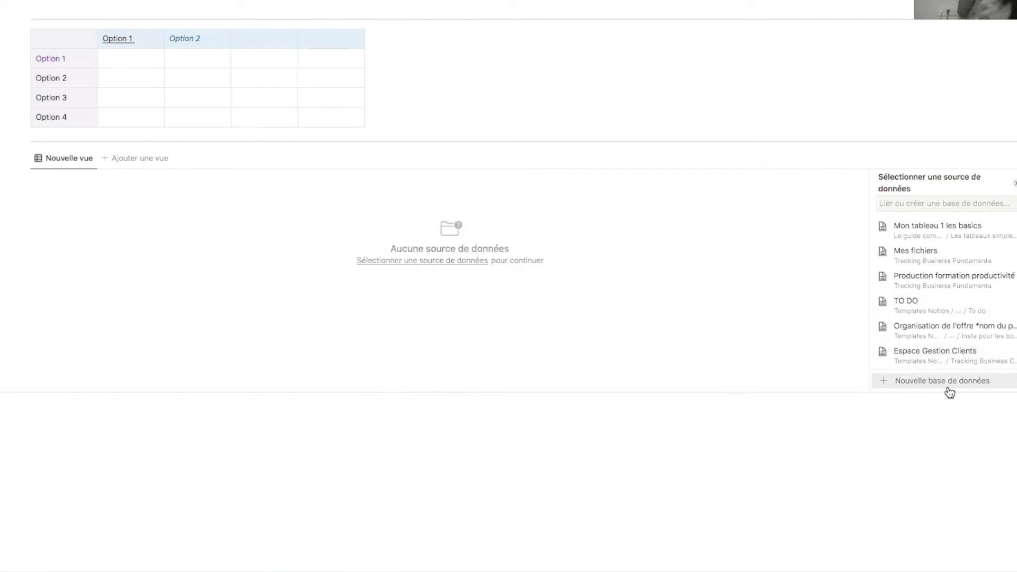
click(941, 389)
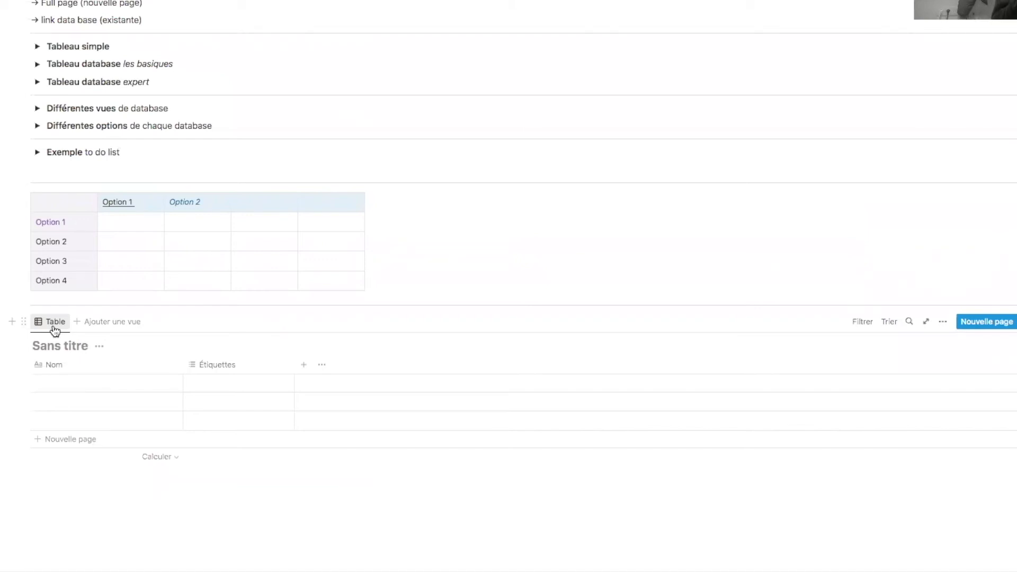
- Add two extra table views to the database, then delete both
click(102, 324)
click(197, 324)
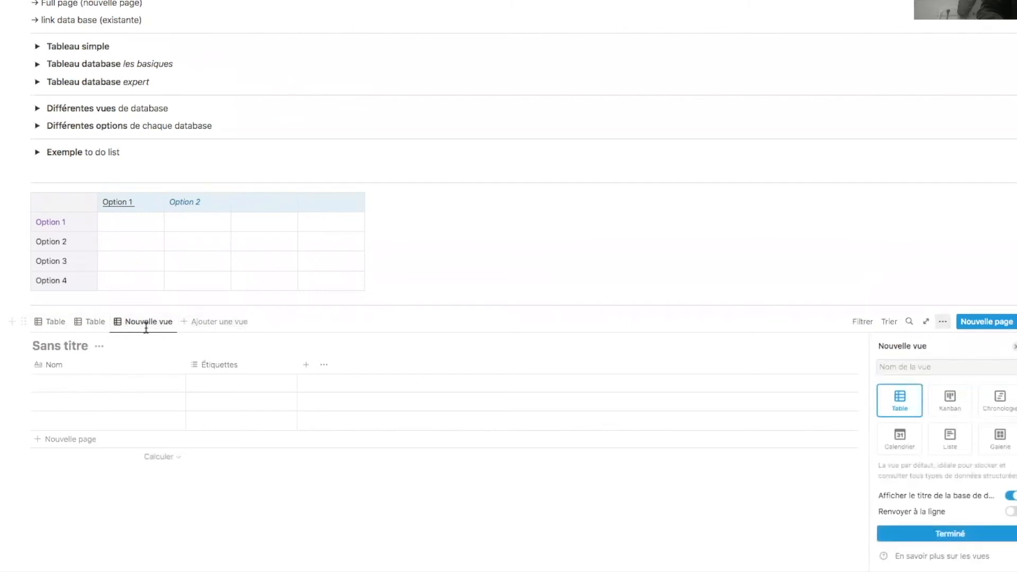
click(52, 323)
click(95, 325)
click(52, 323)
click(127, 324)
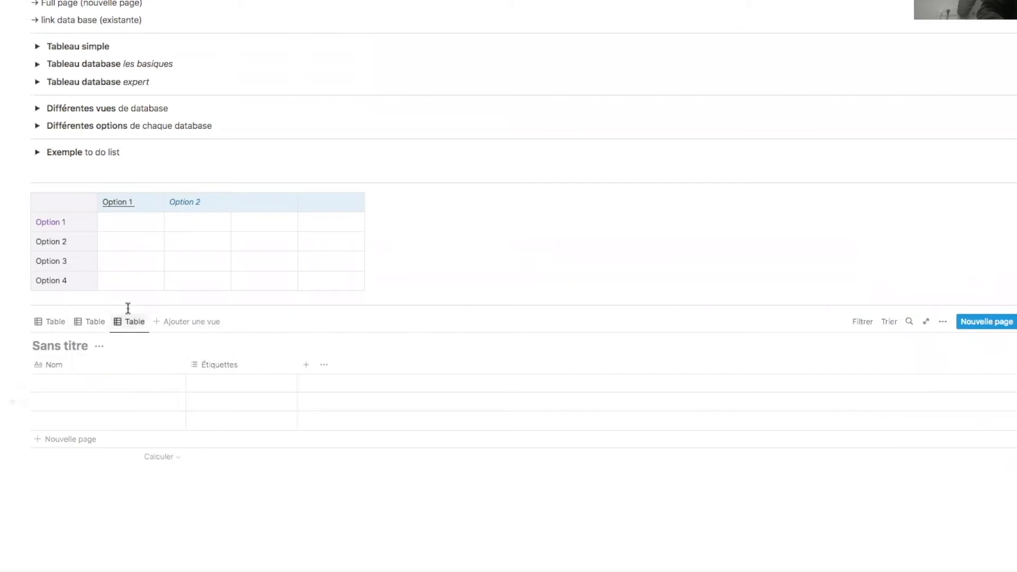
click(131, 324)
click(178, 421)
click(443, 282)
click(98, 322)
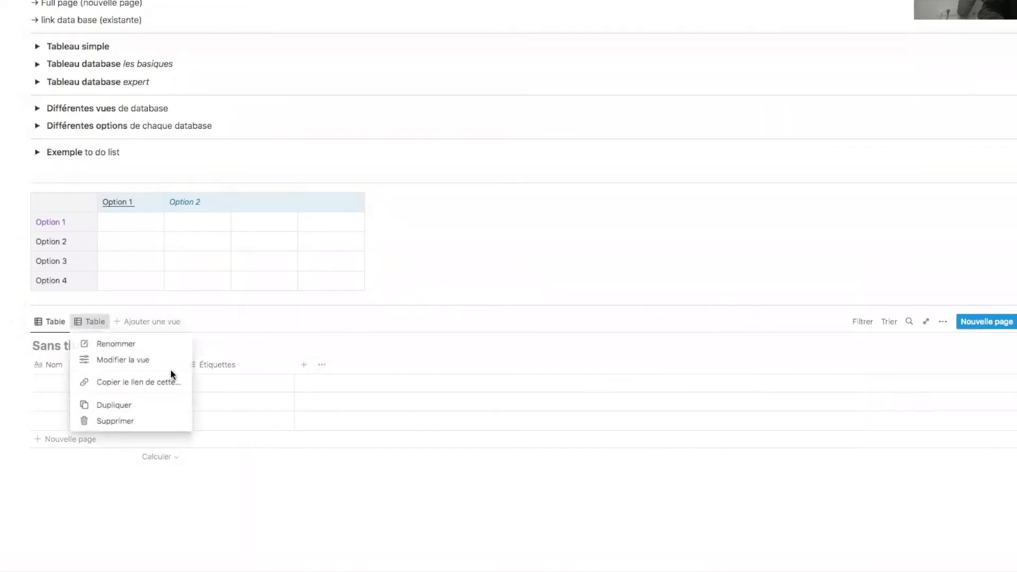
click(147, 421)
click(434, 282)
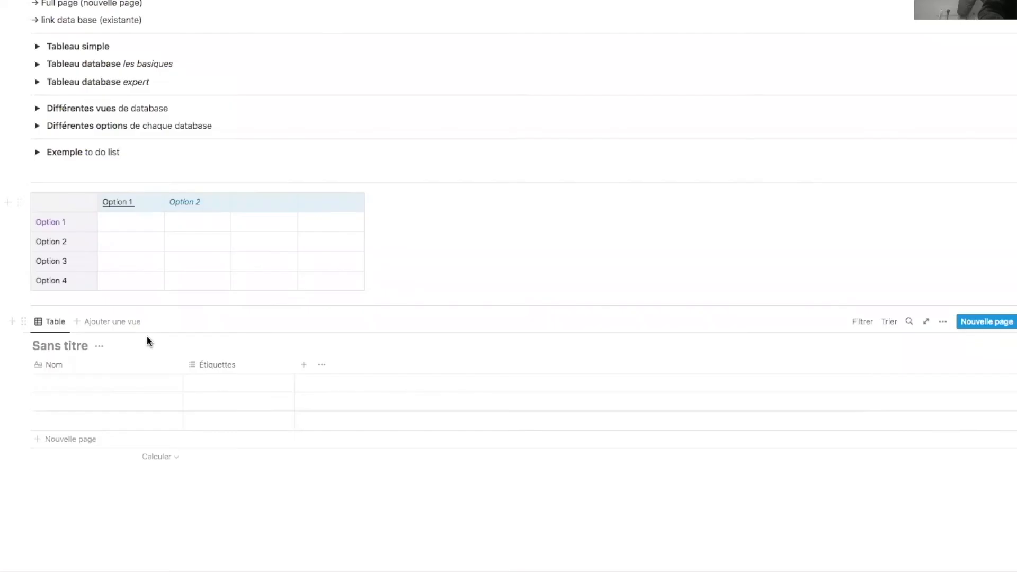
- Rename the remaining table view to 'vue classique'
click(55, 324)
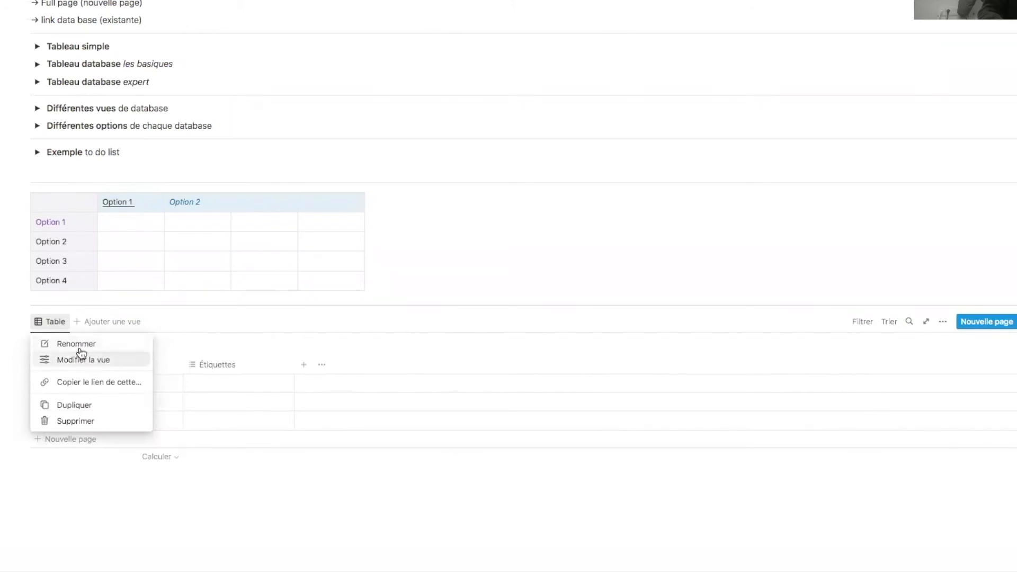
click(78, 346)
text(v)
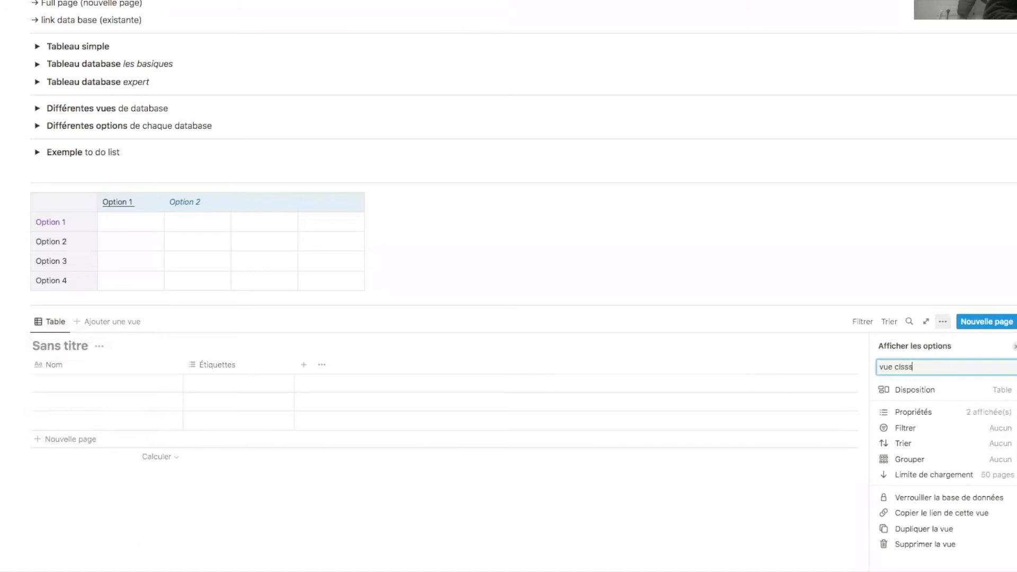
text(ue classique)
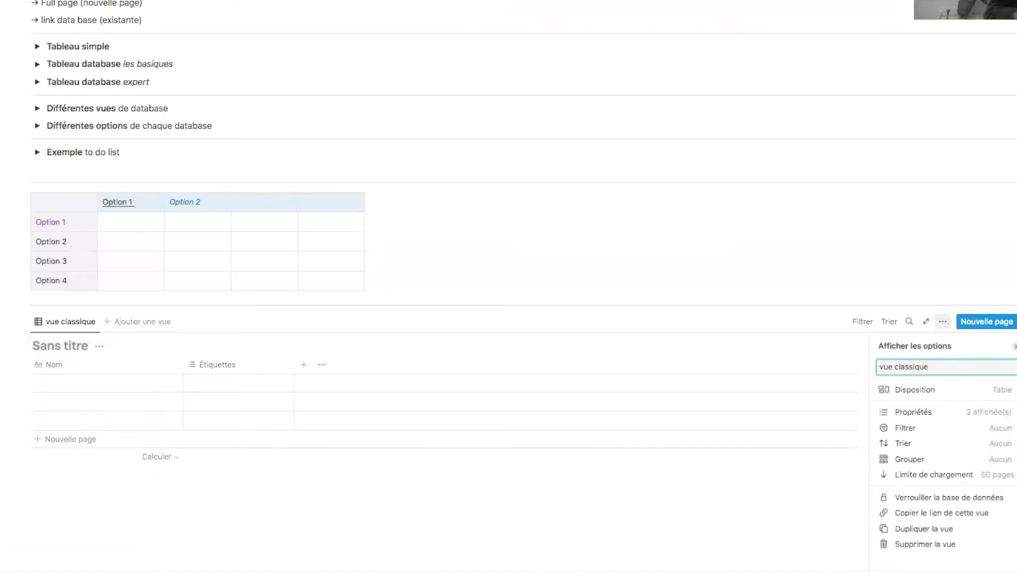
click(69, 322)
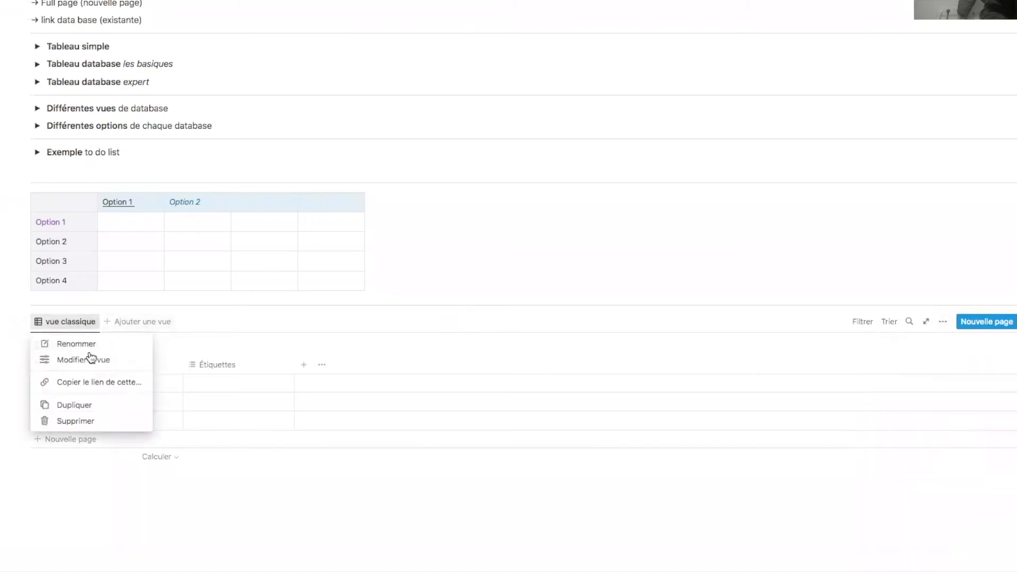
click(94, 363)
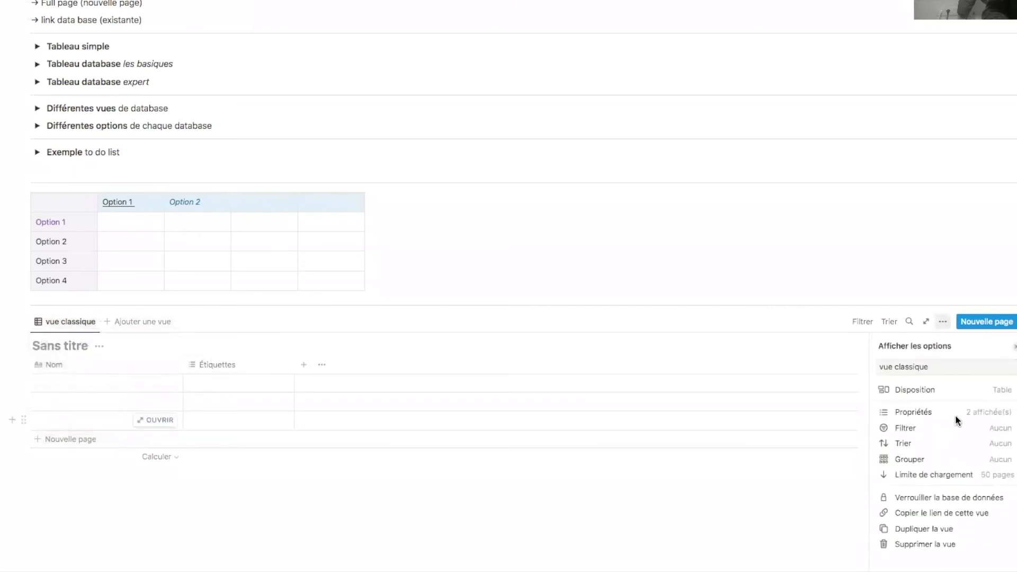
click(1009, 391)
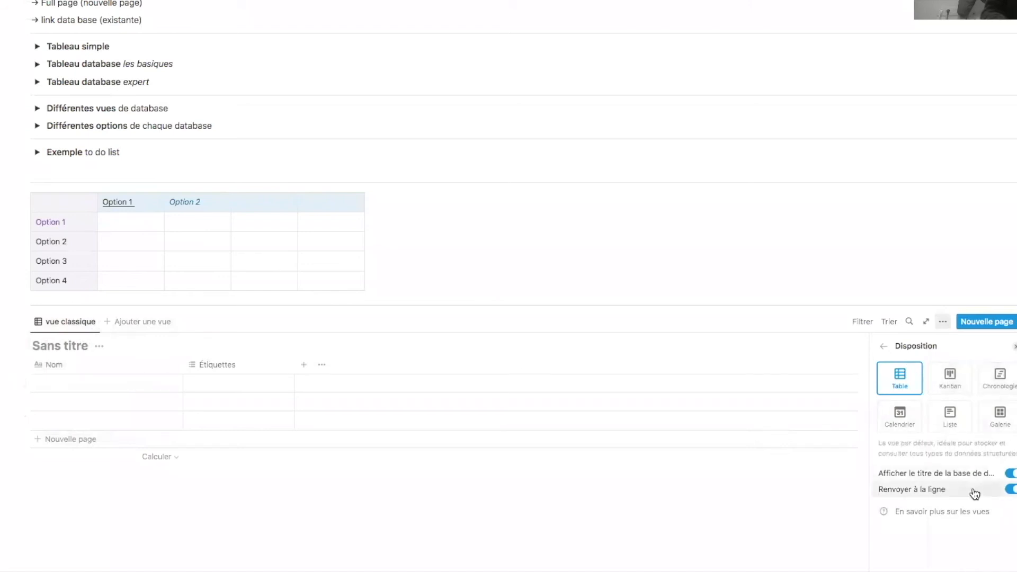
click(80, 329)
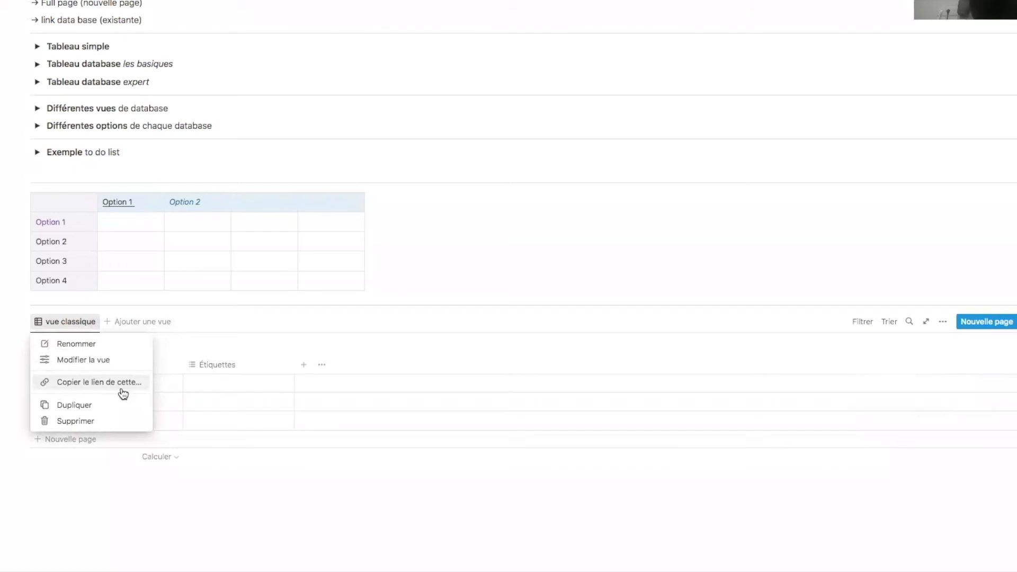
click(235, 496)
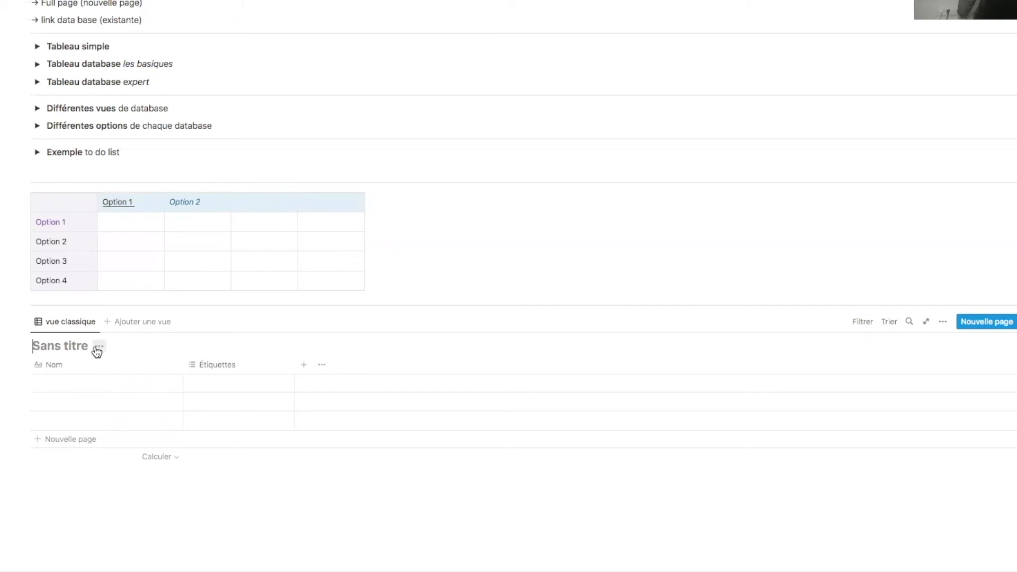
- Insert a test table view block below the database, then delete it
click(113, 473)
text(/)
scroll(123, 328, down, 5)
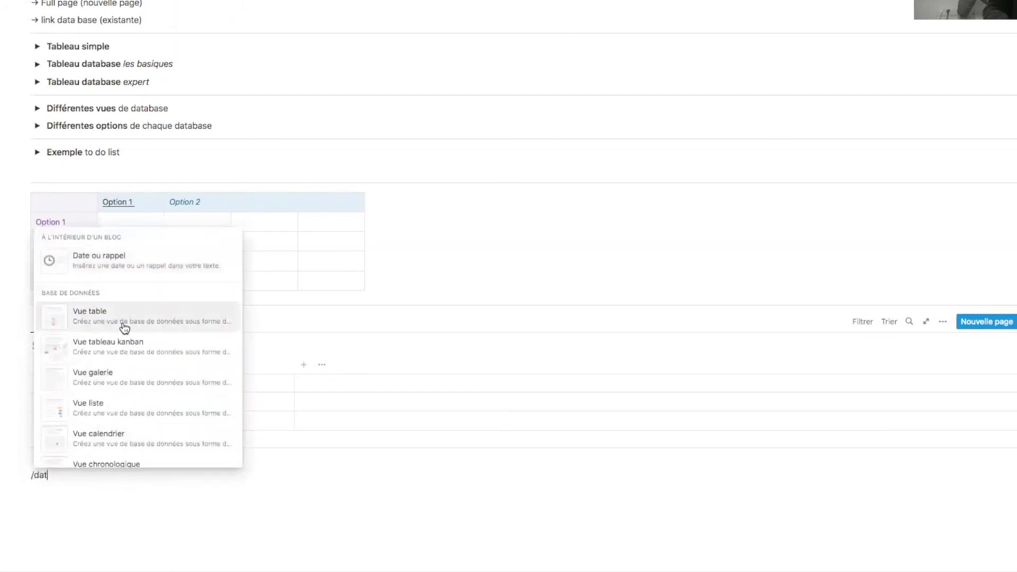
click(136, 317)
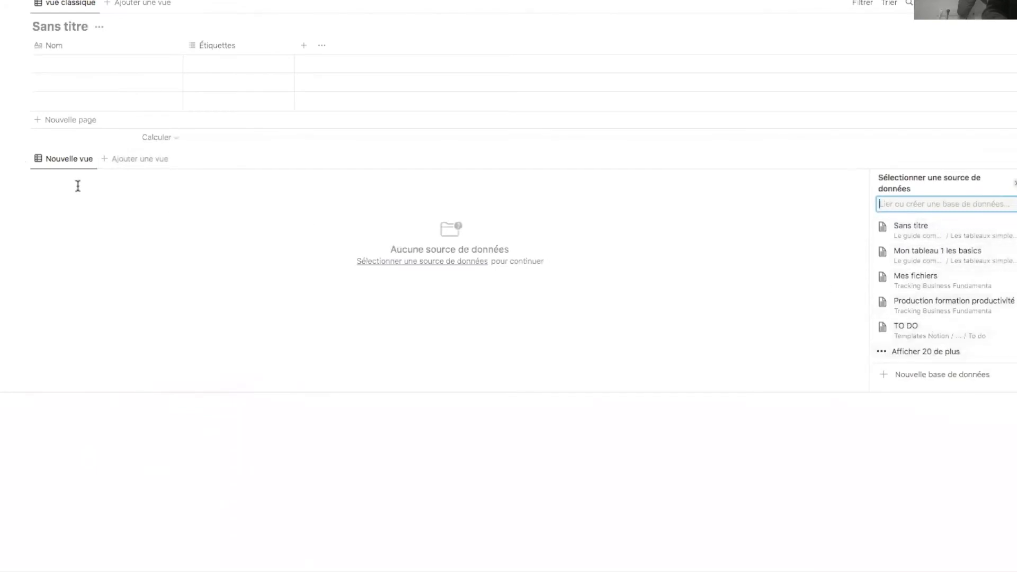
click(25, 156)
click(6, 79)
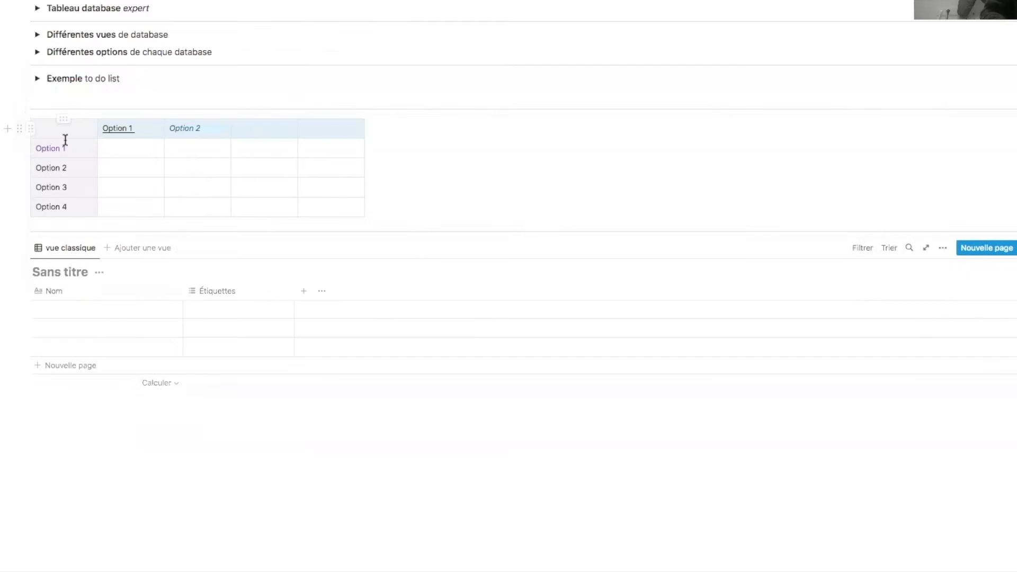
- Paste 'Mon tableau basique 1' as the database title and toggle the title's visibility
text(Mon tableau basique 1)
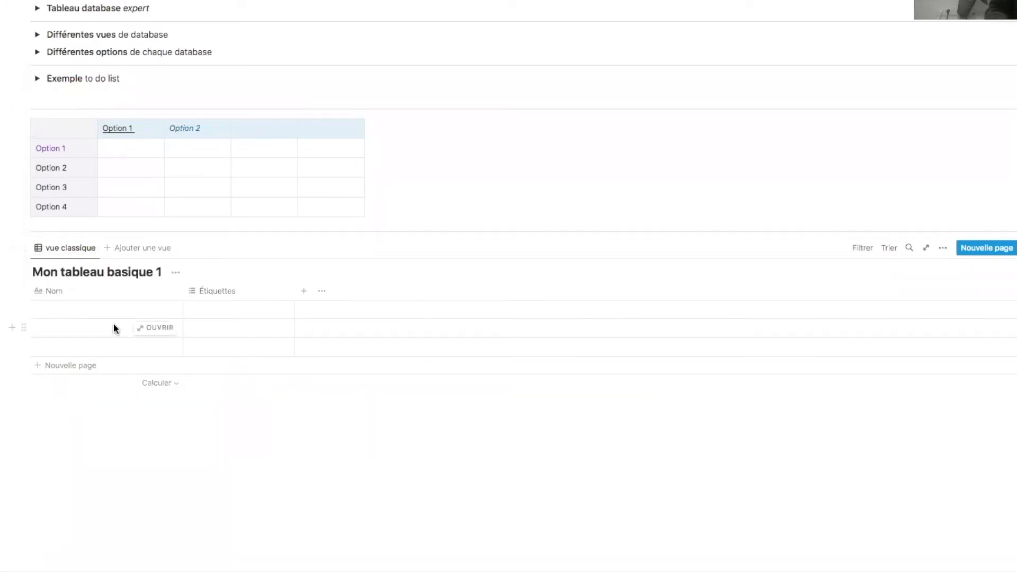
click(180, 429)
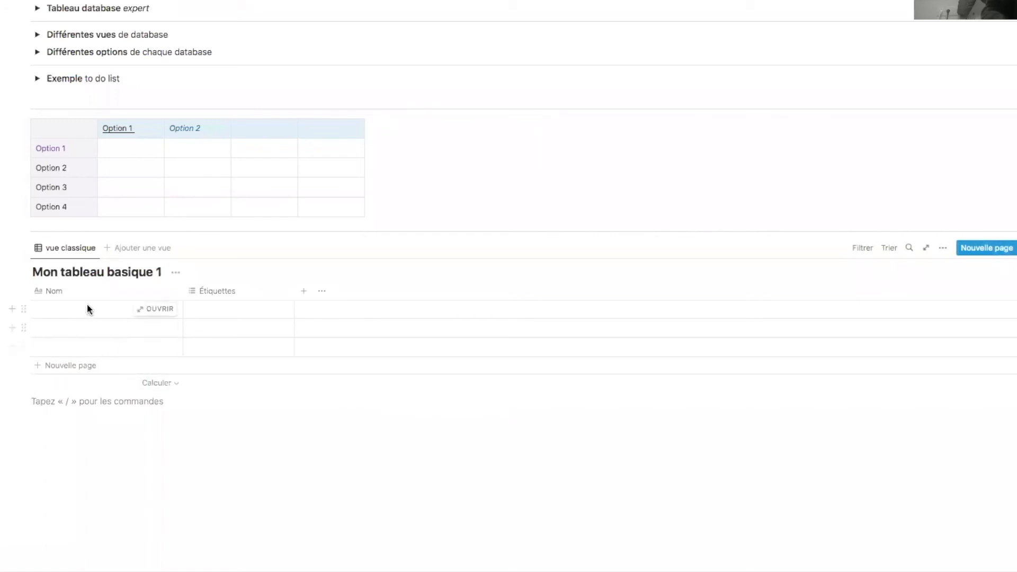
click(177, 274)
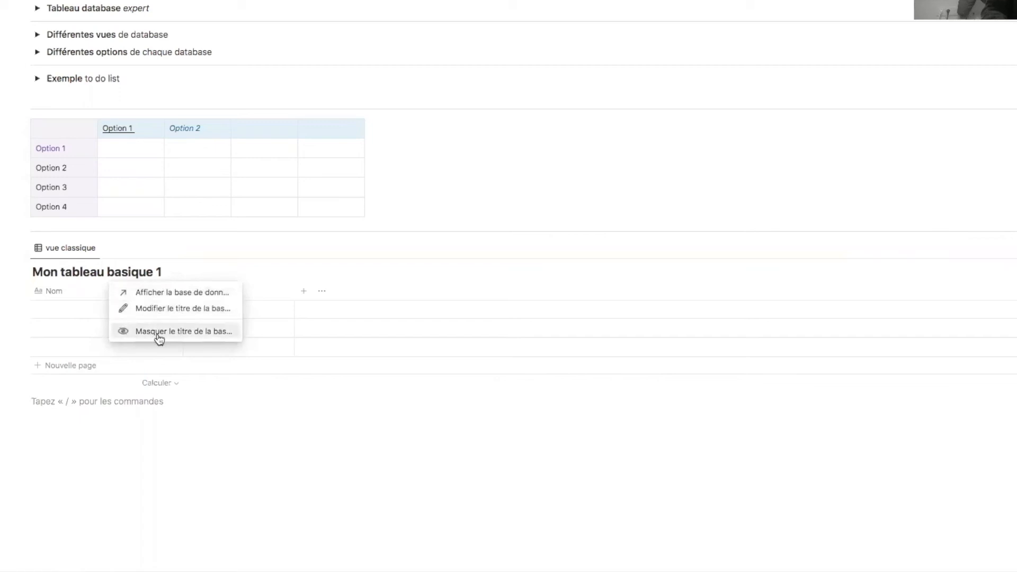
click(222, 338)
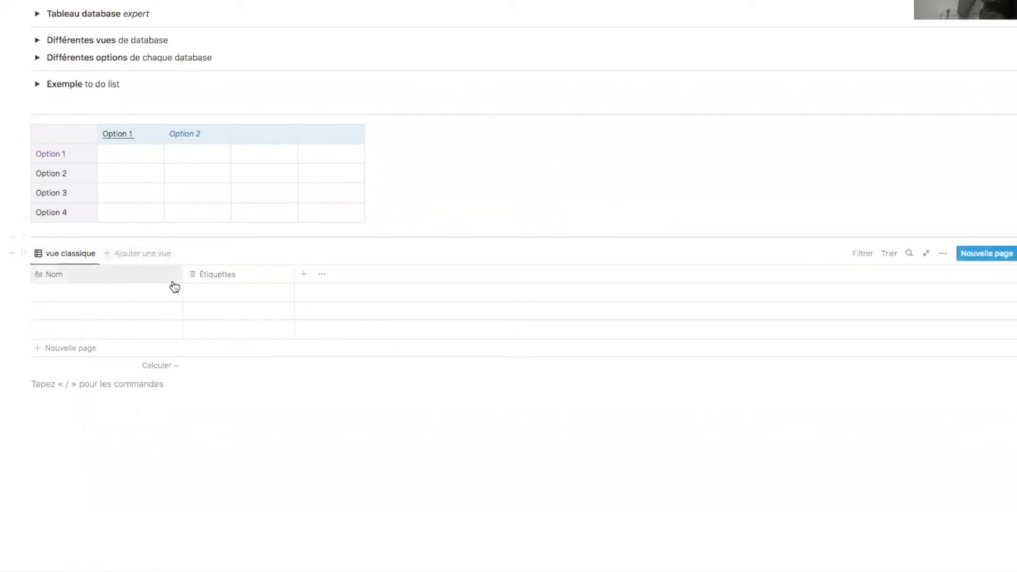
click(943, 254)
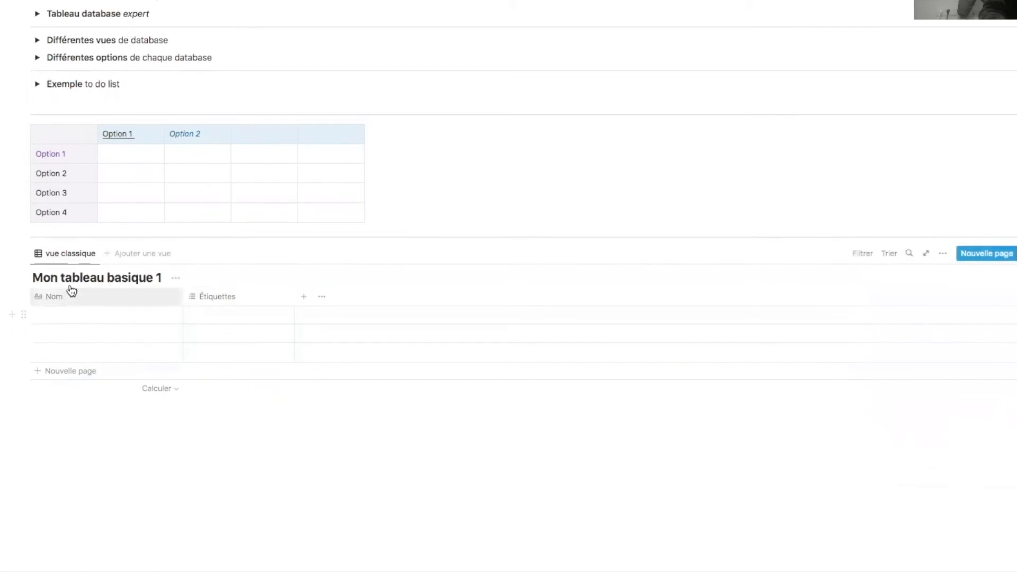
click(147, 278)
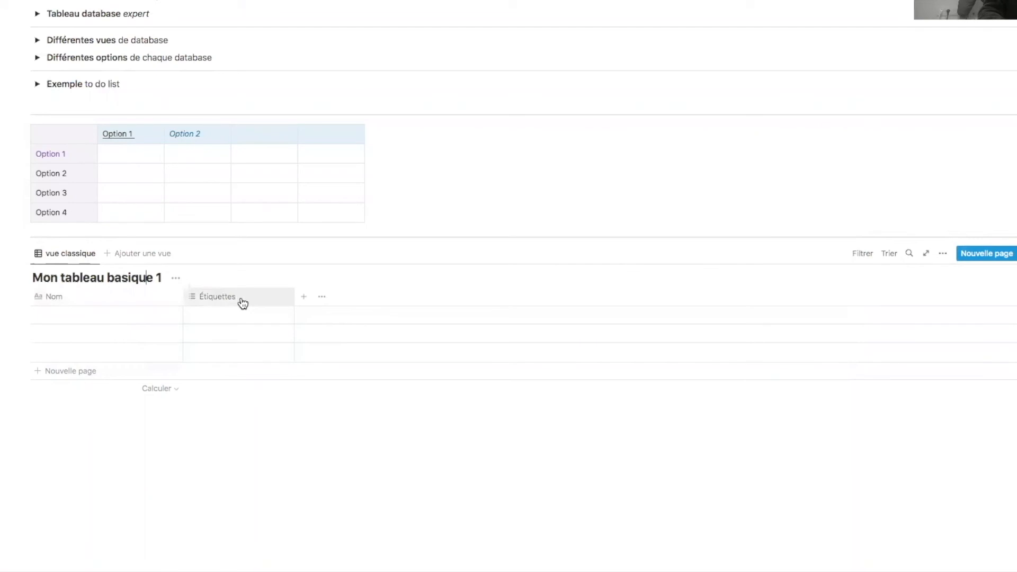
- Review the Nom and Étiquettes column option menus without changes
click(36, 300)
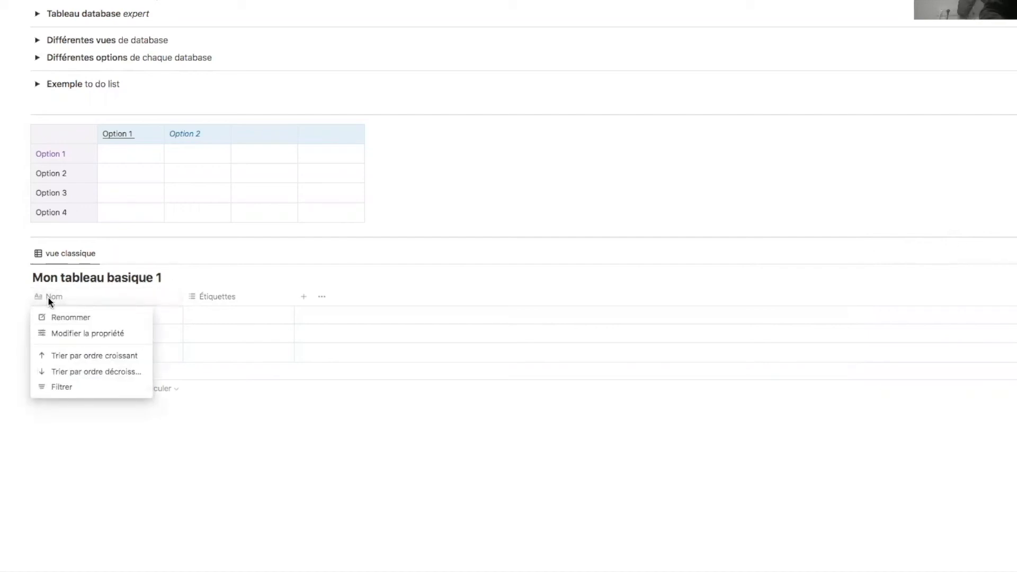
click(205, 295)
click(220, 296)
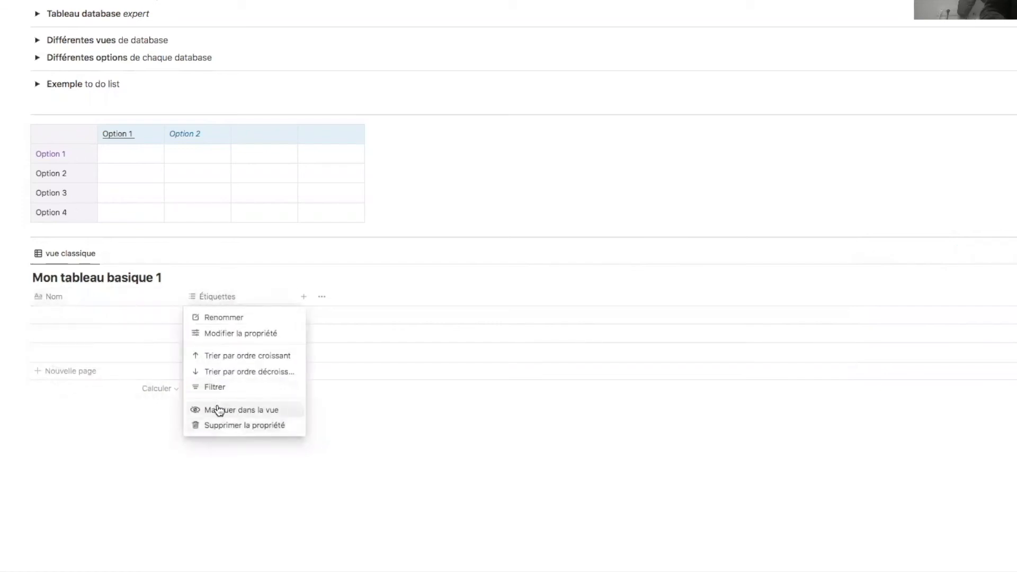
click(86, 281)
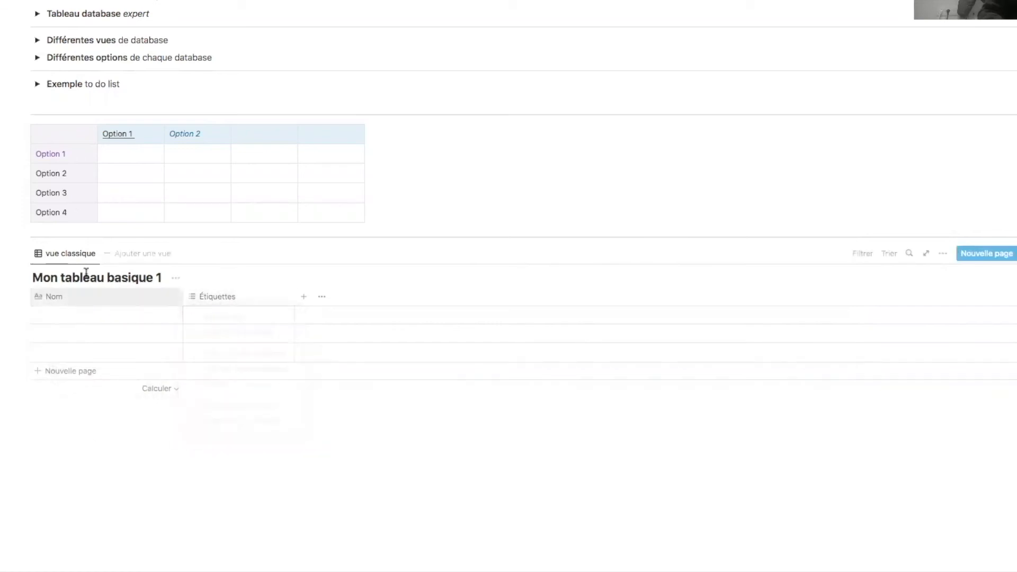
click(116, 300)
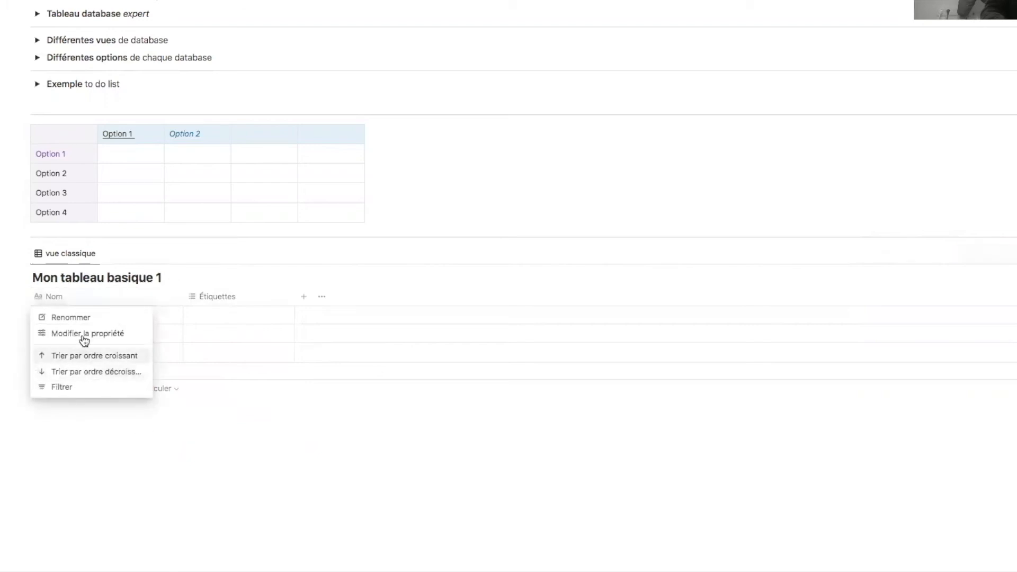
click(122, 468)
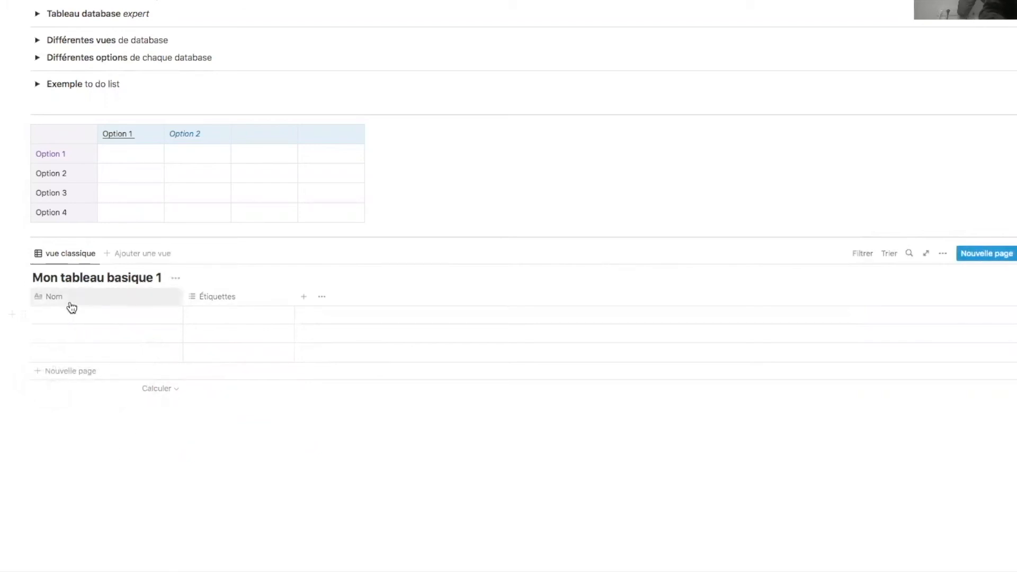
click(73, 302)
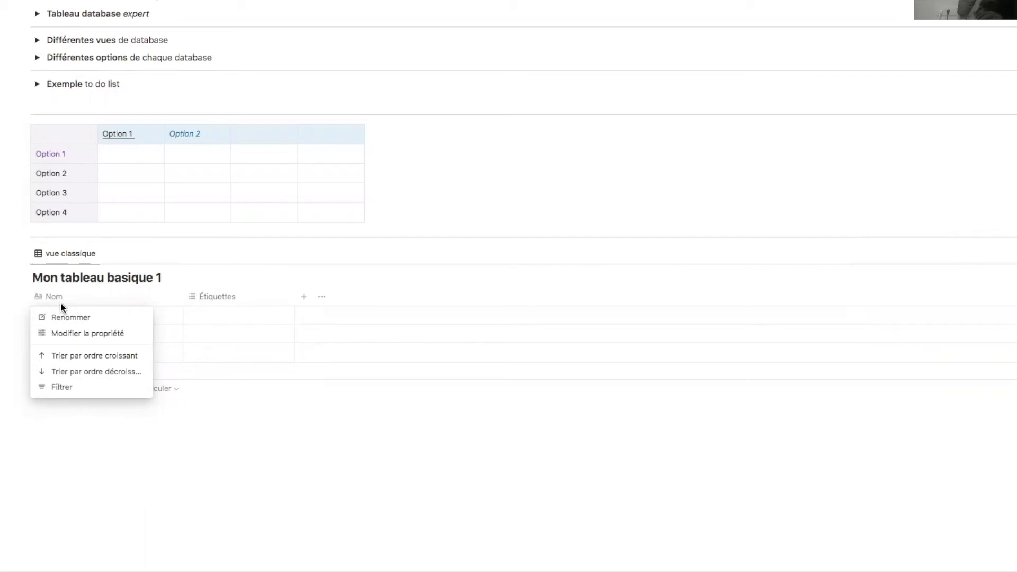
click(72, 296)
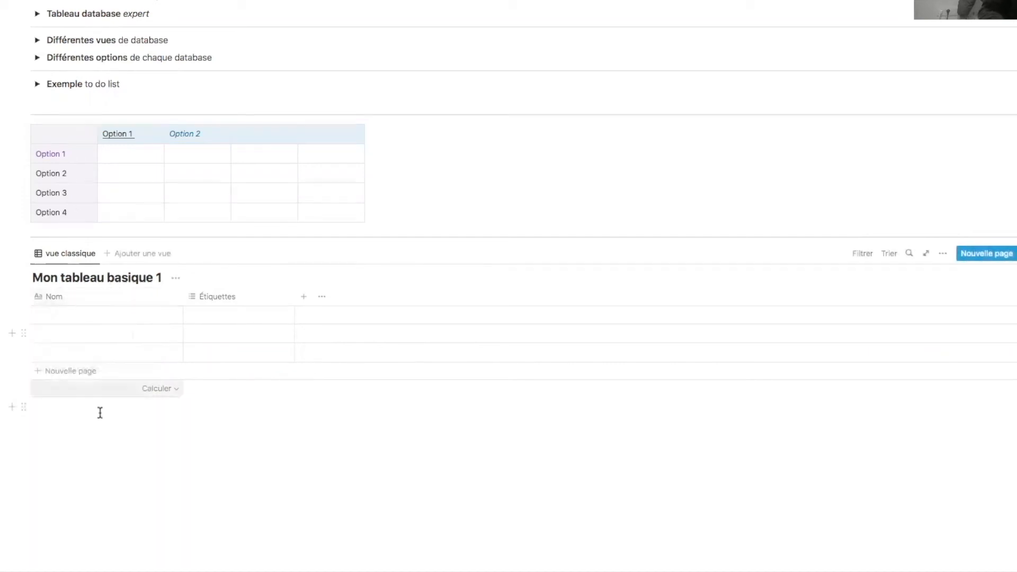
- Name the first three rows Nom 1, Nom 2 and Nom 3
click(87, 318)
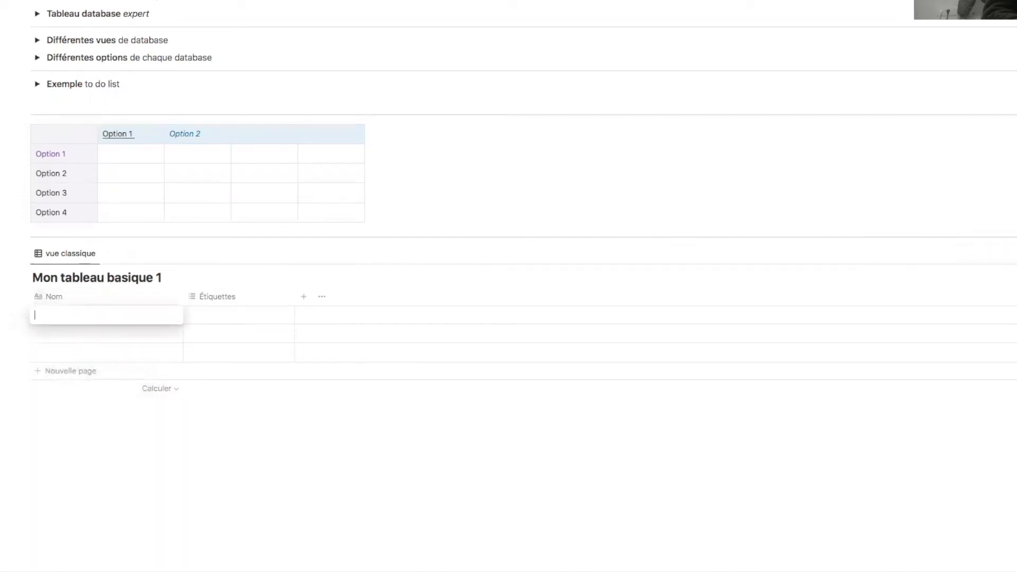
text(Nom 1)
key(Return)
text(Nom 2)
key(Return)
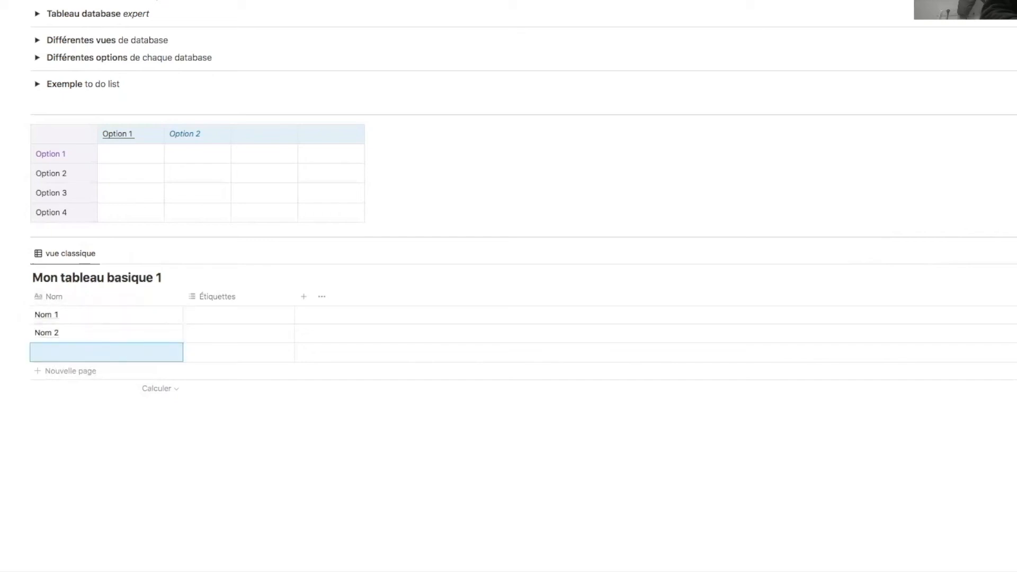
text(N)
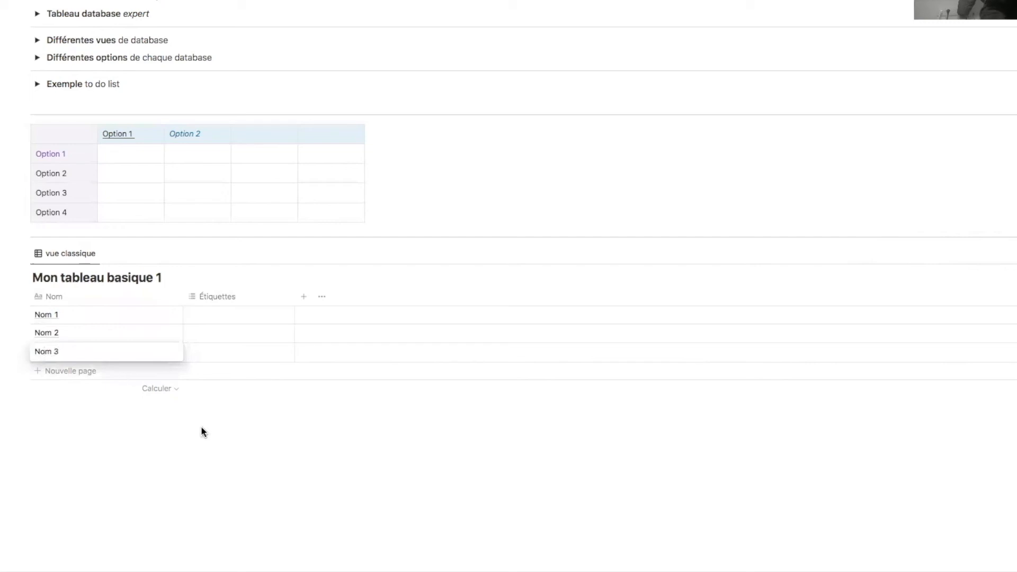
text(om 3)
- Change the Étiquettes column to a Texte property and rename it Texte
click(216, 297)
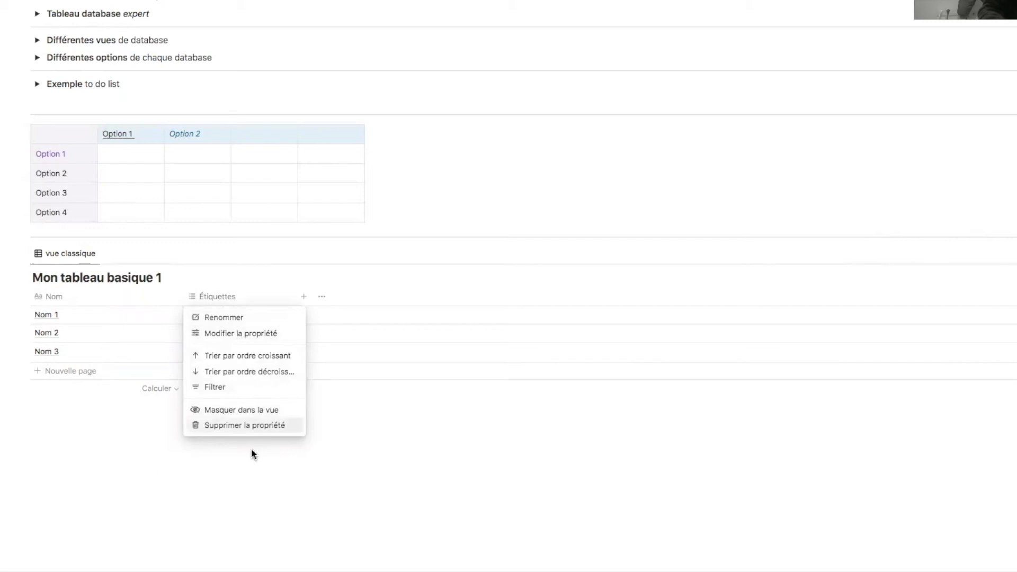
click(320, 506)
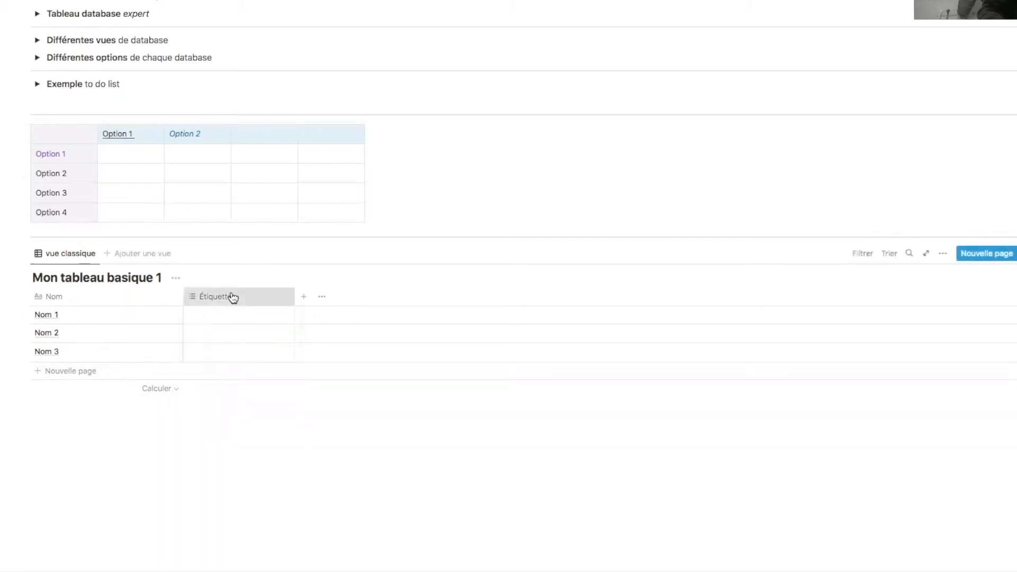
click(233, 297)
click(250, 333)
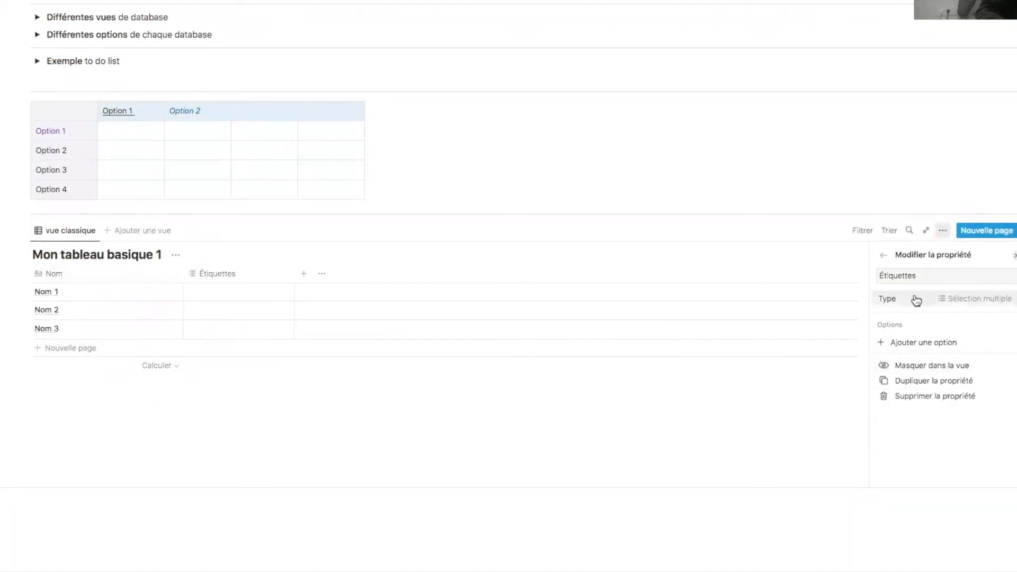
click(854, 271)
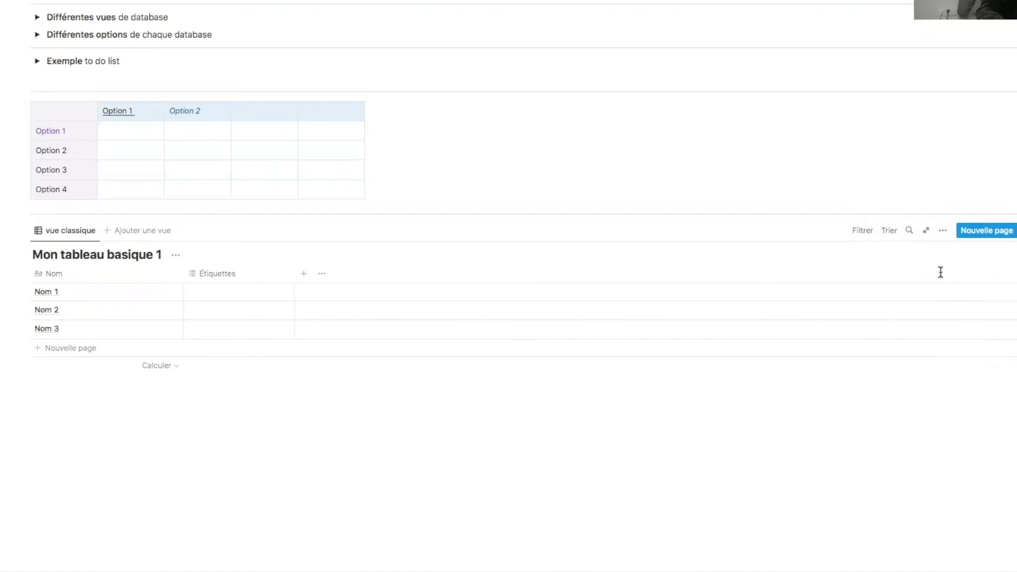
click(234, 275)
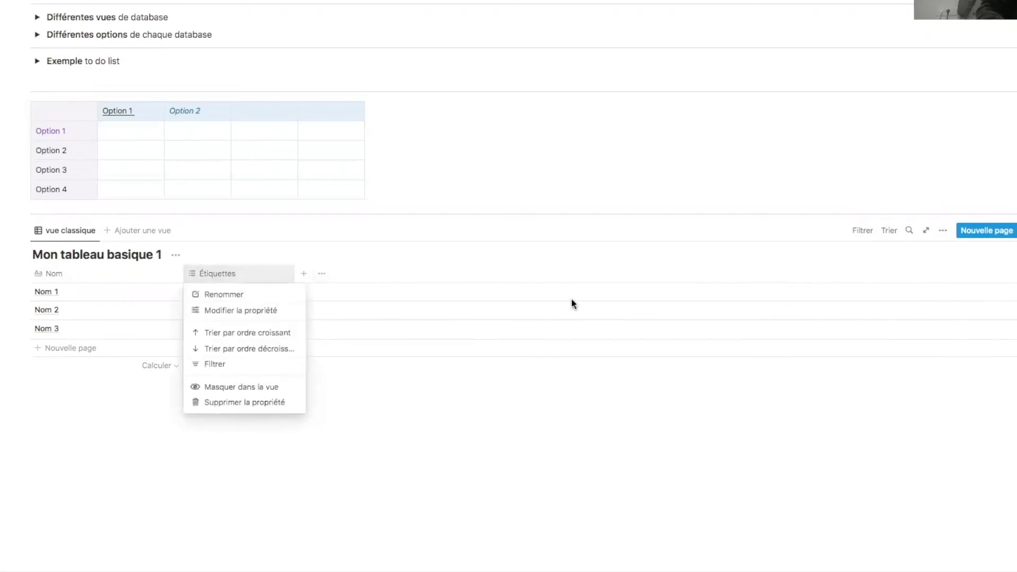
click(195, 311)
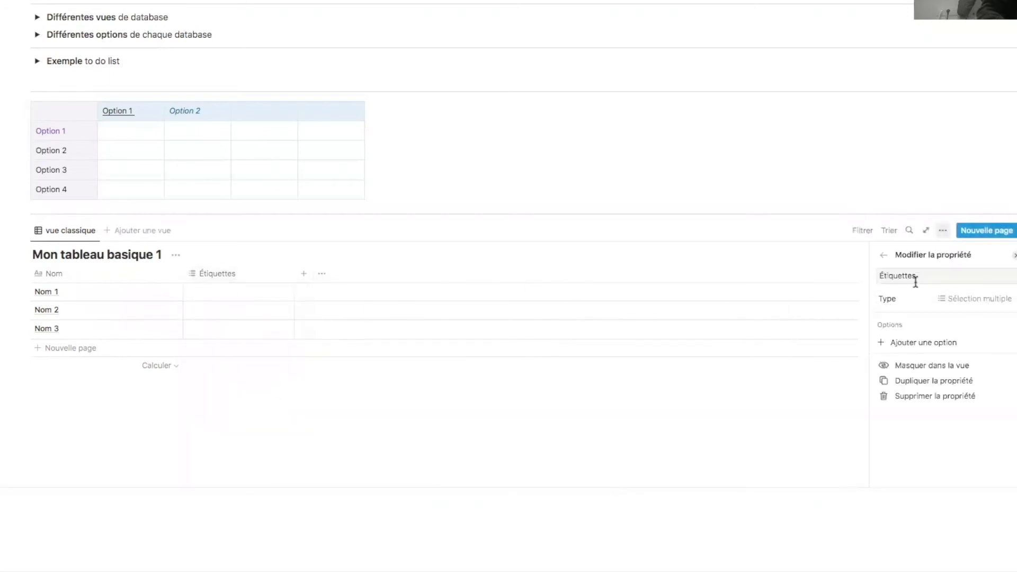
click(980, 299)
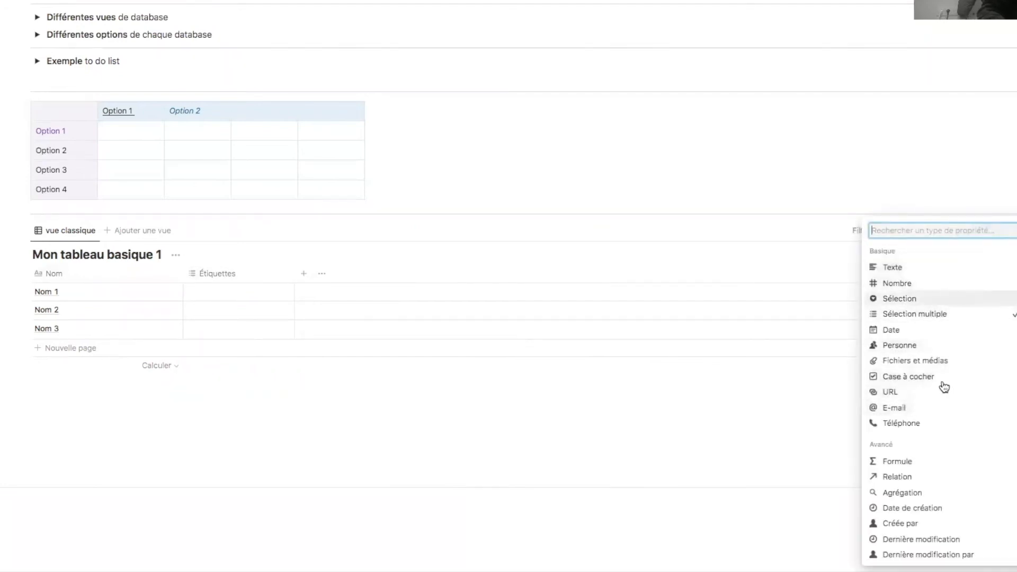
click(932, 271)
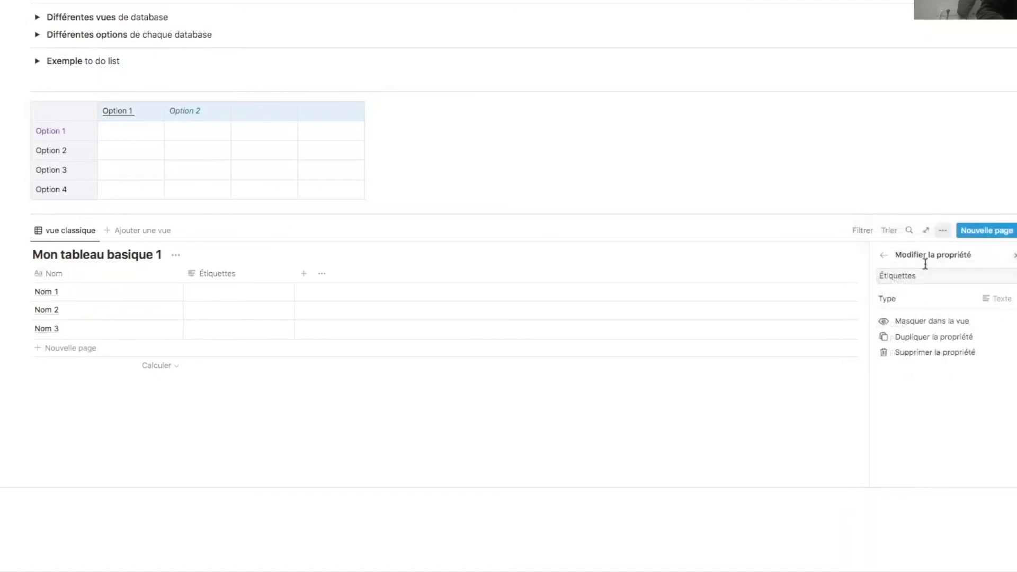
double_click(954, 276)
text(Texte)
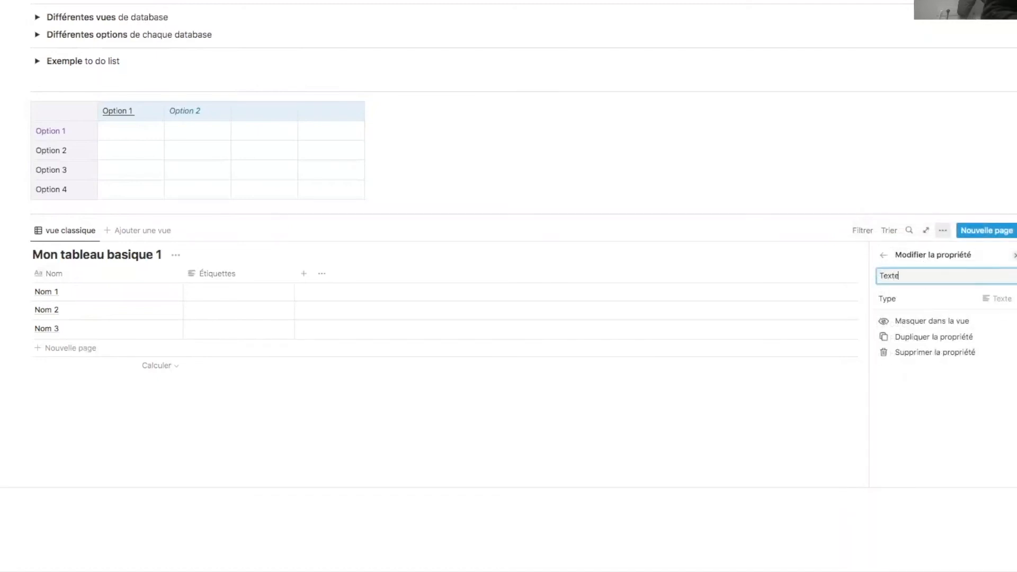
click(825, 366)
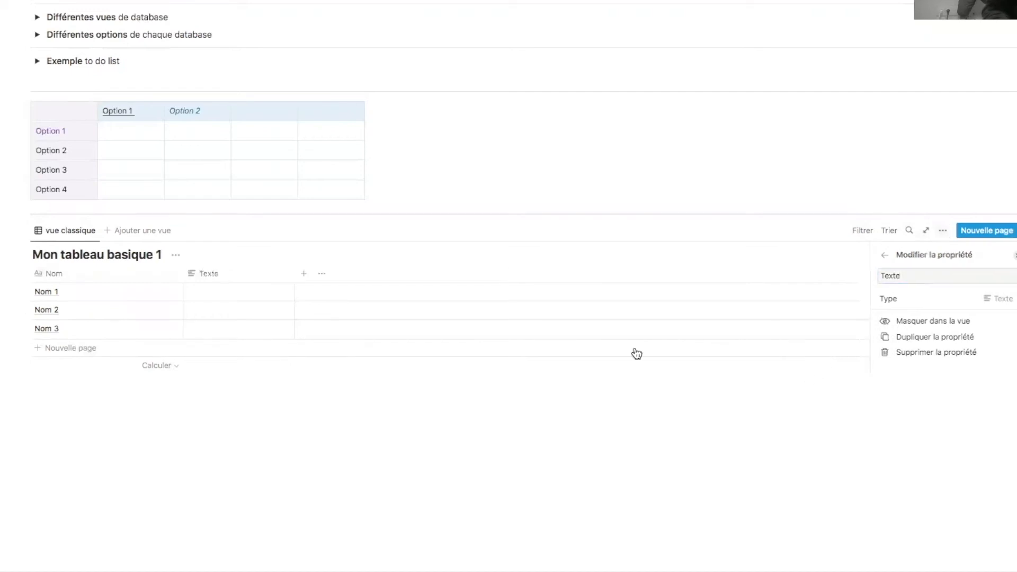
- Fill Nom 1's Texte cell with 'texte texte texte texte texte'
click(218, 290)
text(texte)
drag(208, 291, 177, 293)
key(super+c)
click(230, 292)
key(super+v)
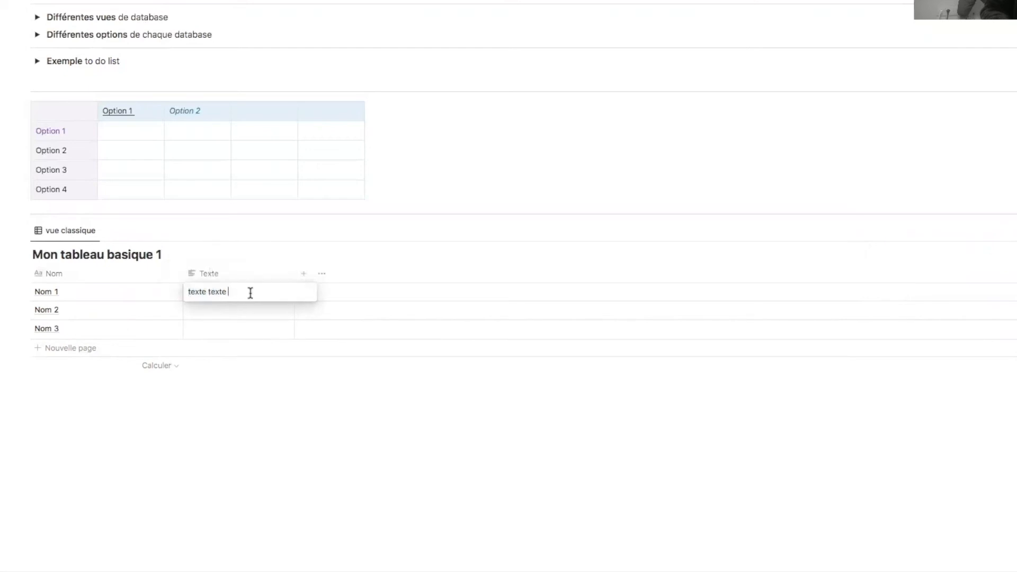
key(super+v)
key(super+v)
click(341, 412)
- Add a Nombre number column with the plain Nombre format, and begin another new column
click(305, 274)
click(332, 275)
click(345, 316)
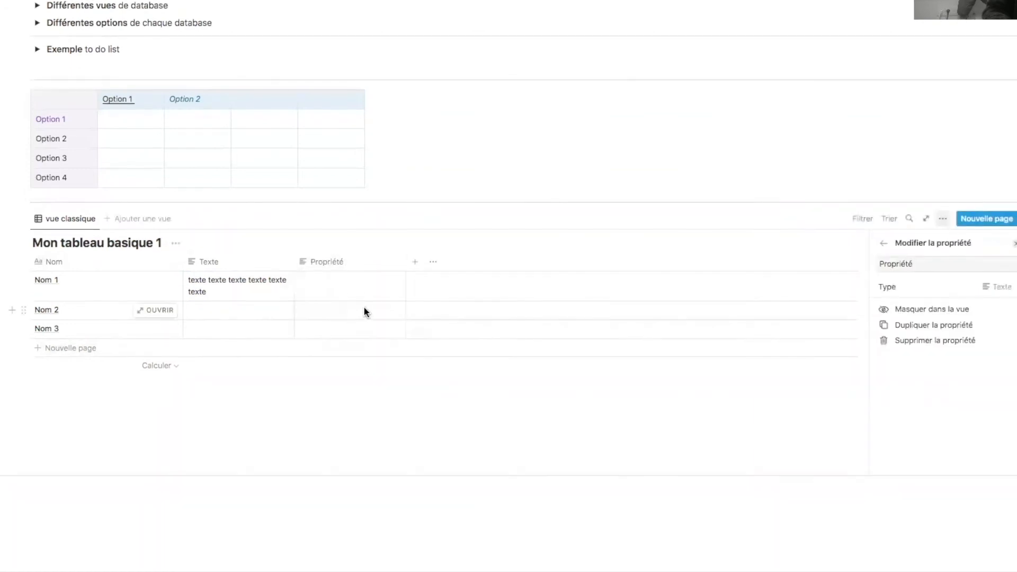
click(960, 290)
click(901, 285)
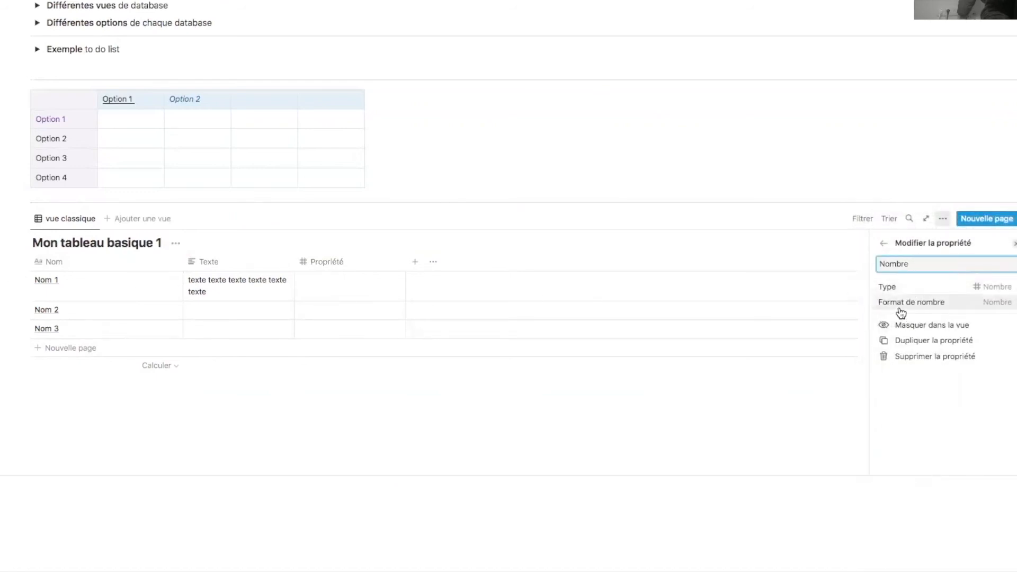
click(946, 304)
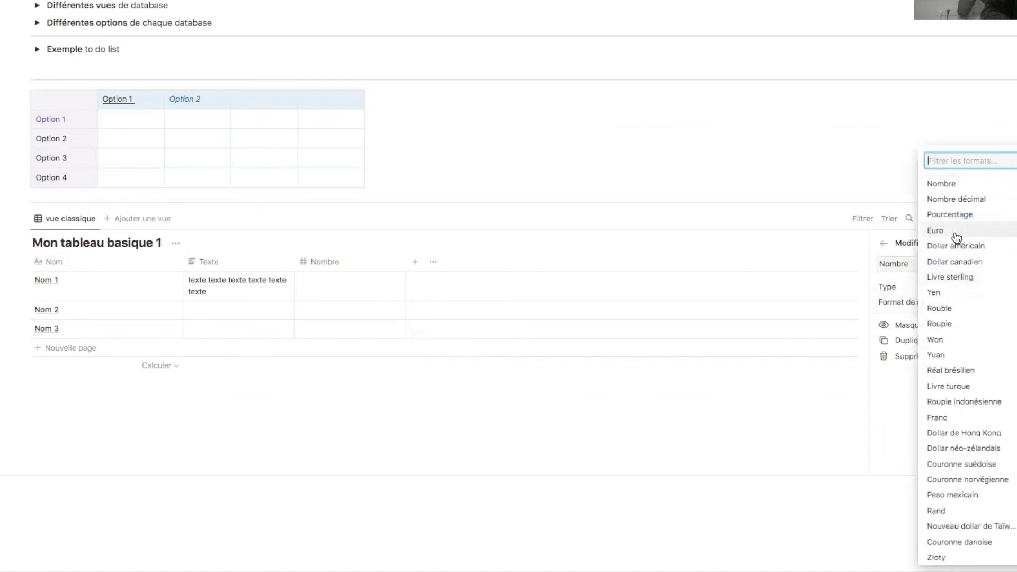
scroll(970, 450, down, 3)
scroll(977, 495, down, 2)
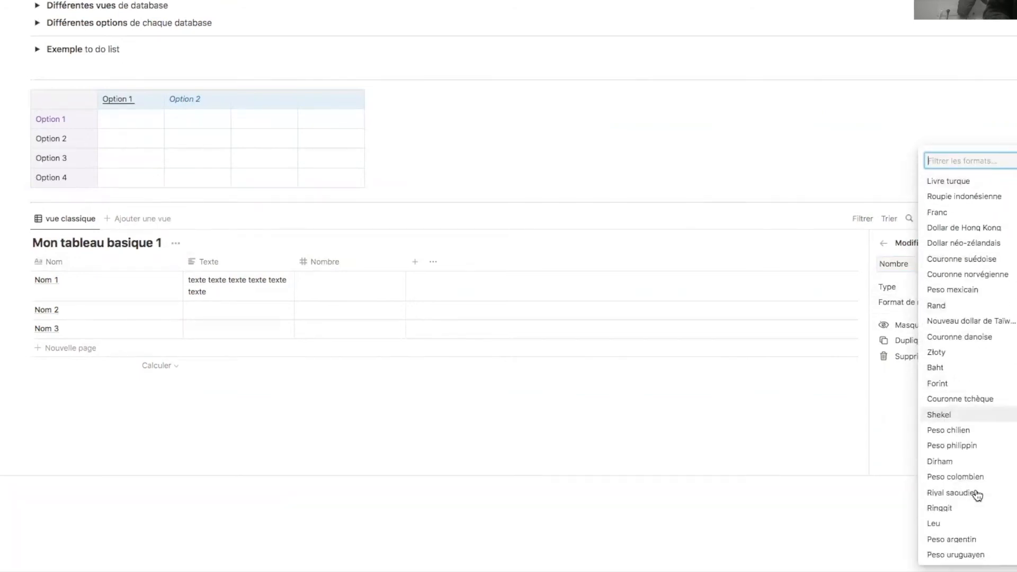
scroll(978, 539, up, 5)
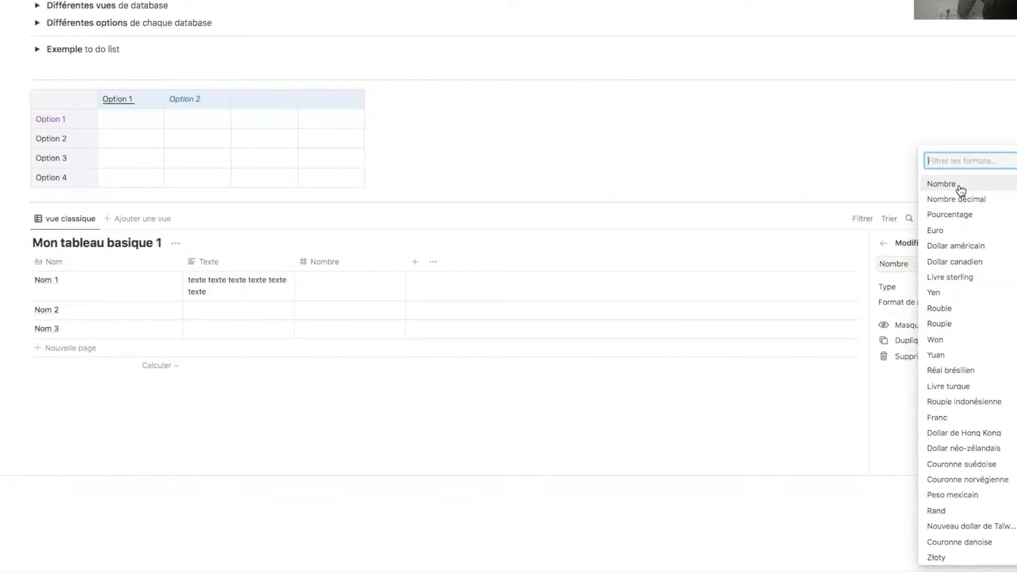
click(962, 191)
click(358, 283)
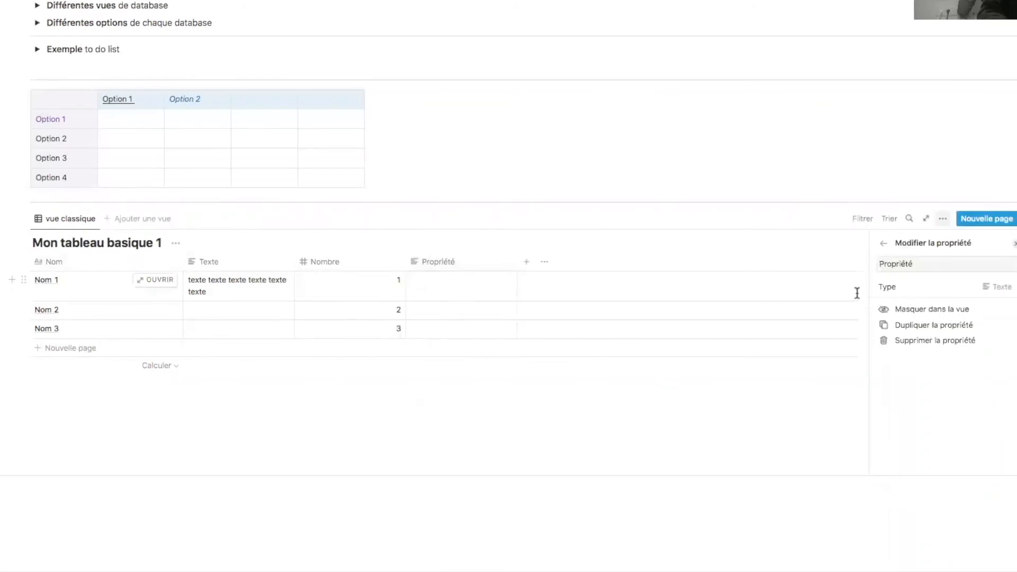
click(943, 284)
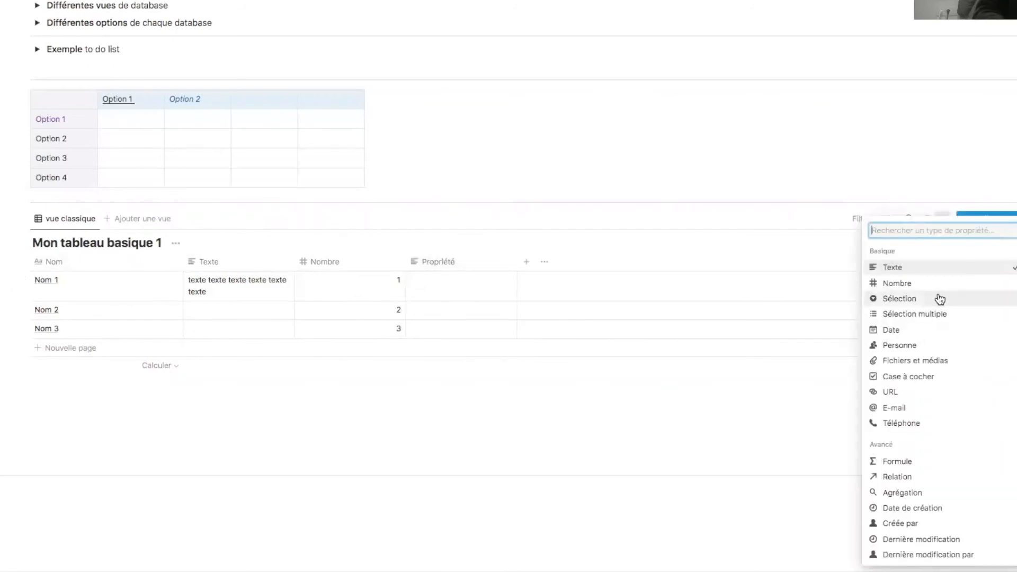
- Make the new column a single-select property named Selection
click(940, 300)
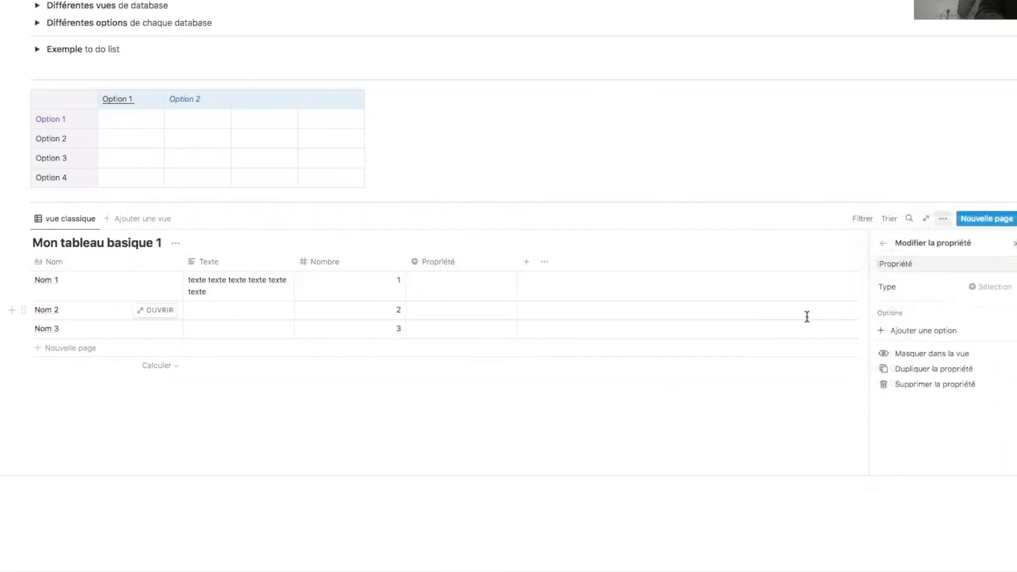
drag(942, 261, 881, 264)
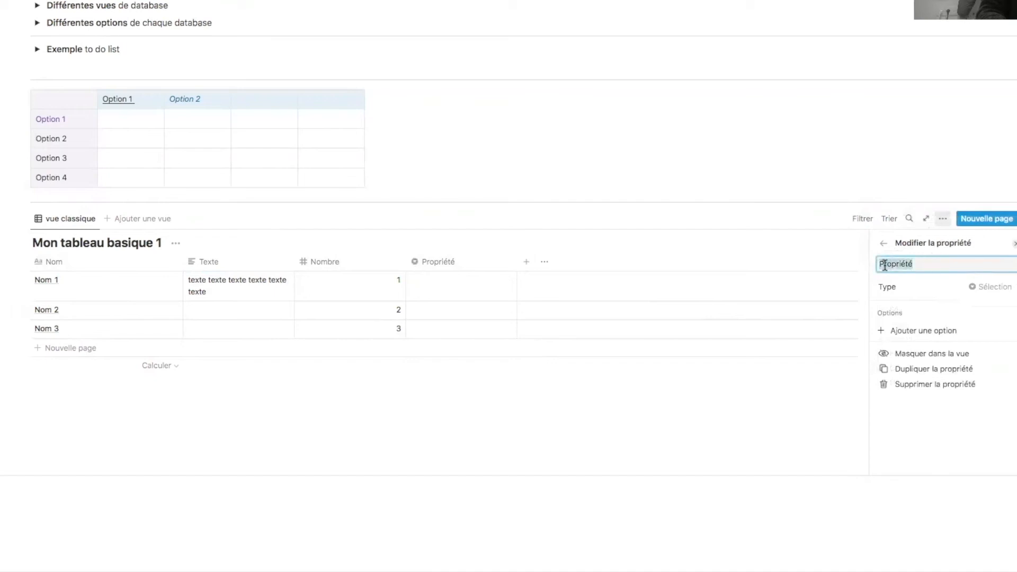
text(Selectio)
click(550, 225)
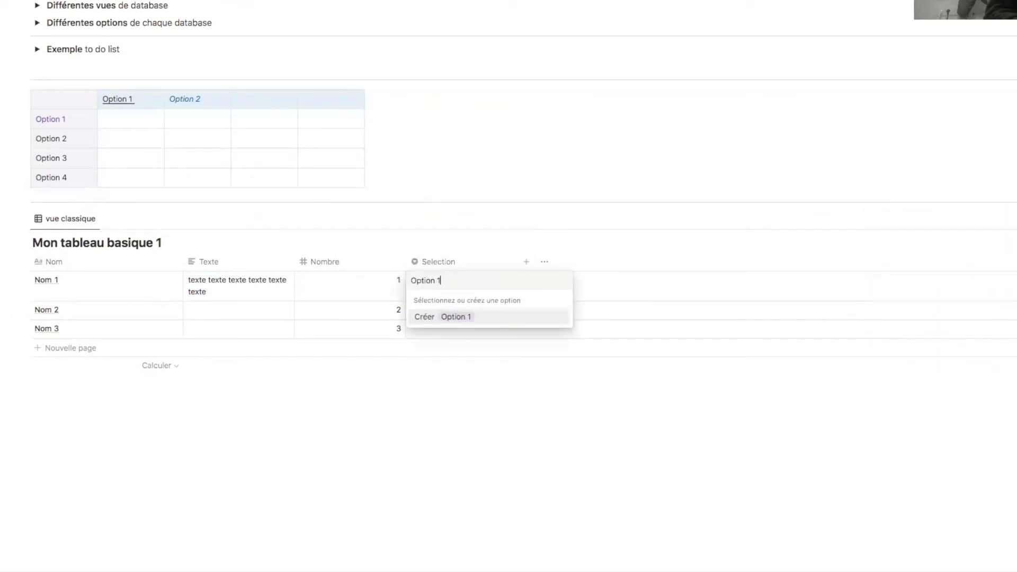
- Create the Option 1, Option 2 and Option 3 tags for Nom 1–3
key(Return)
text(Option 2)
key(Return)
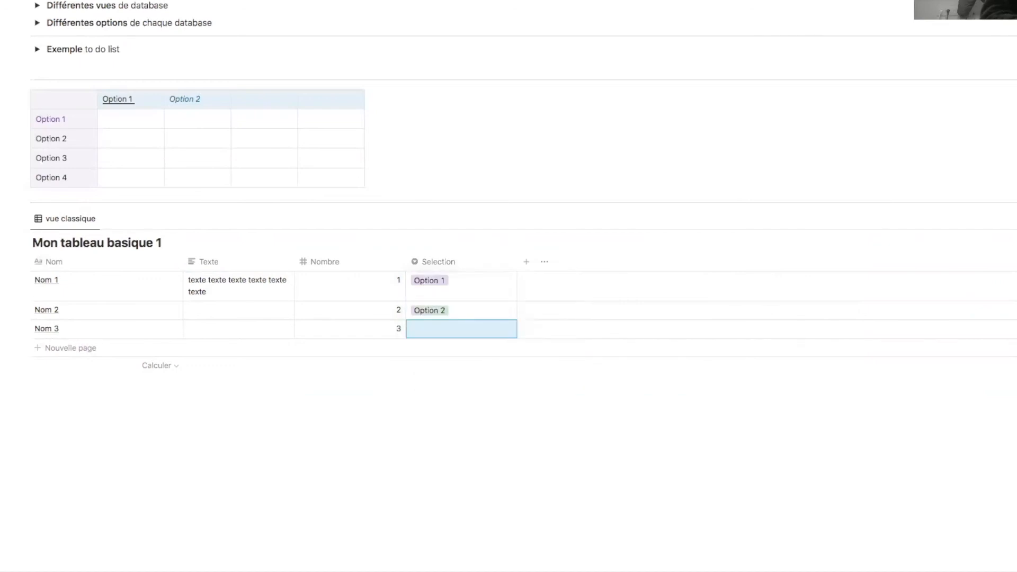
text(Opio)
text(ion 3)
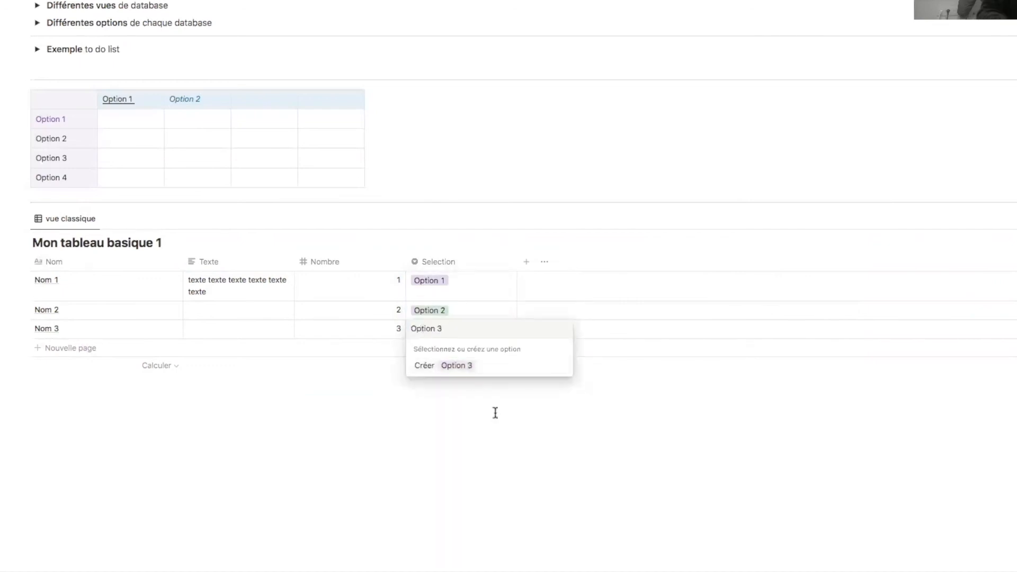
key(Escape)
click(481, 290)
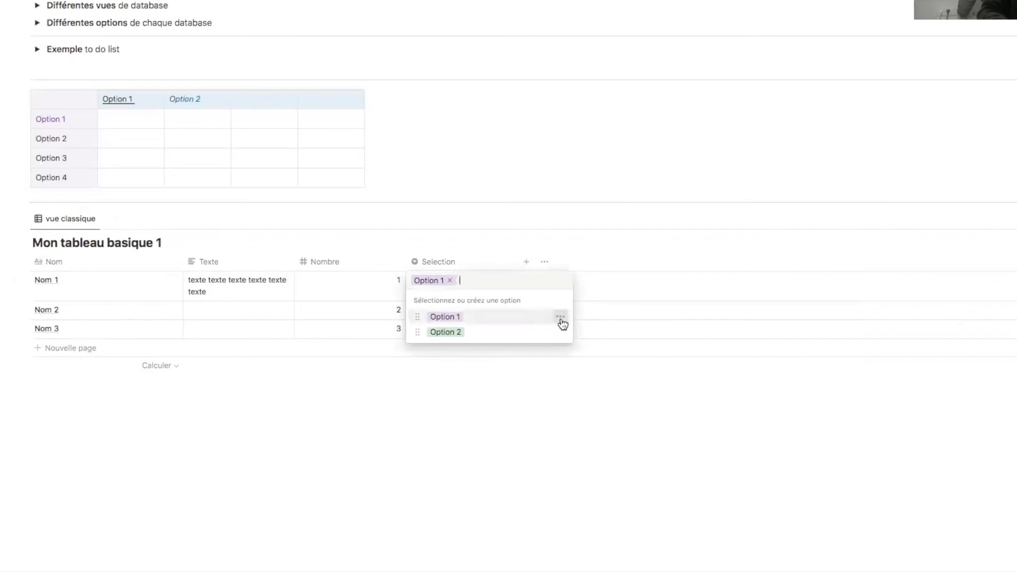
click(557, 318)
click(573, 341)
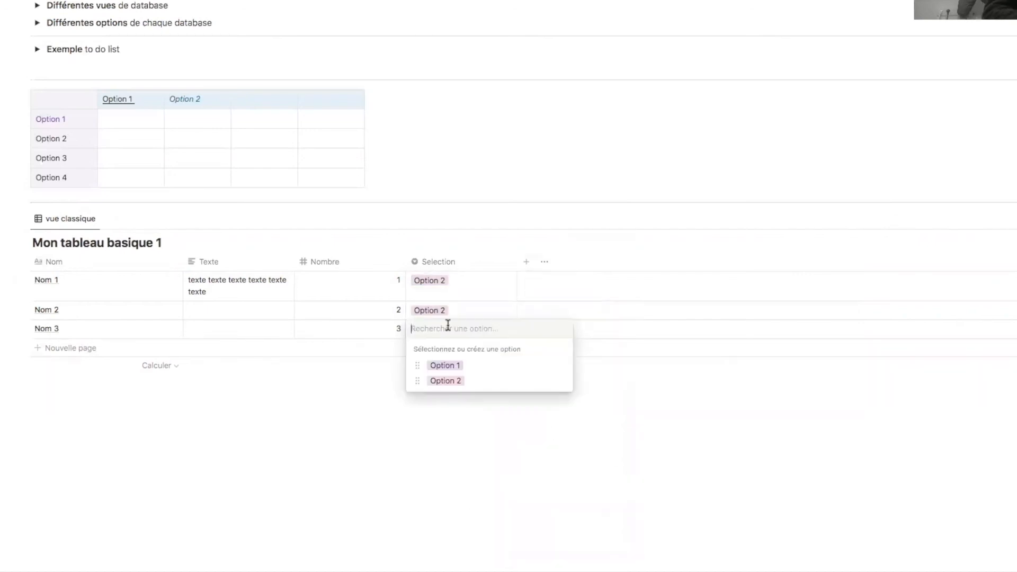
text(Option 3)
key(Return)
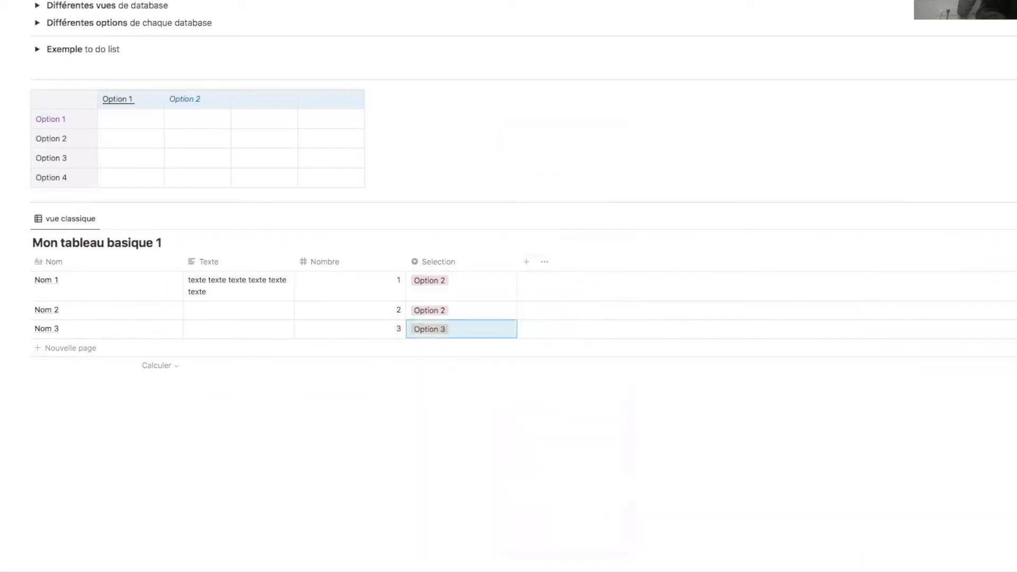
- Turn the Option 3 tag blue
click(481, 327)
click(561, 398)
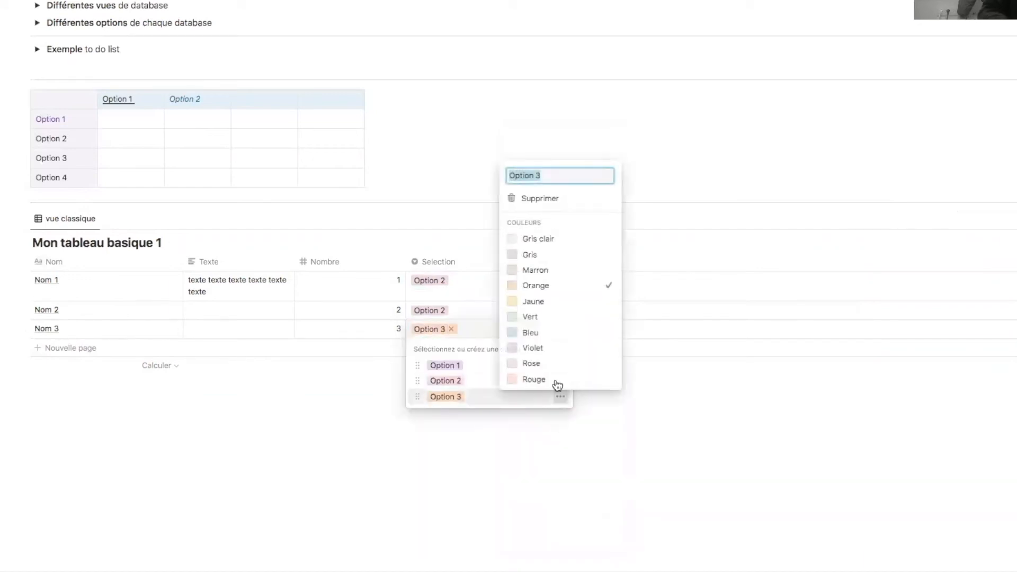
click(547, 334)
click(494, 480)
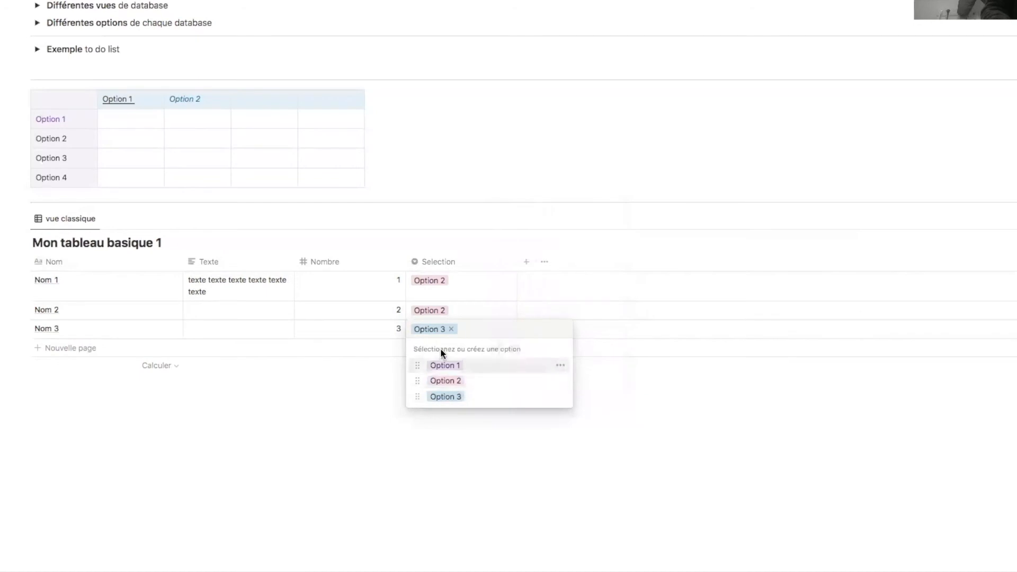
key(Escape)
- Set Nom 1's Selection to Option 1 and narrow the Selection column
key(Up)
click(459, 287)
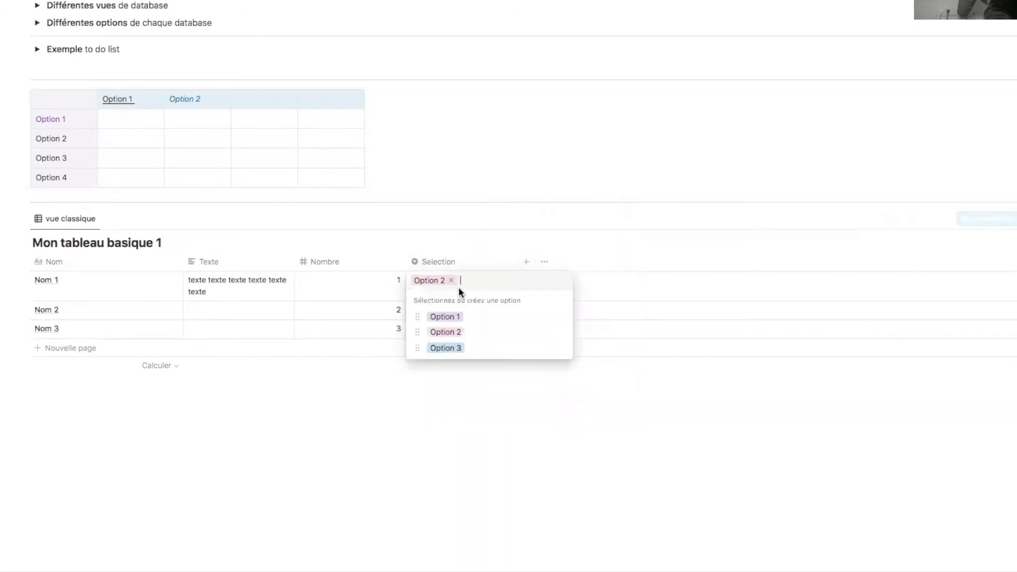
click(461, 316)
click(497, 393)
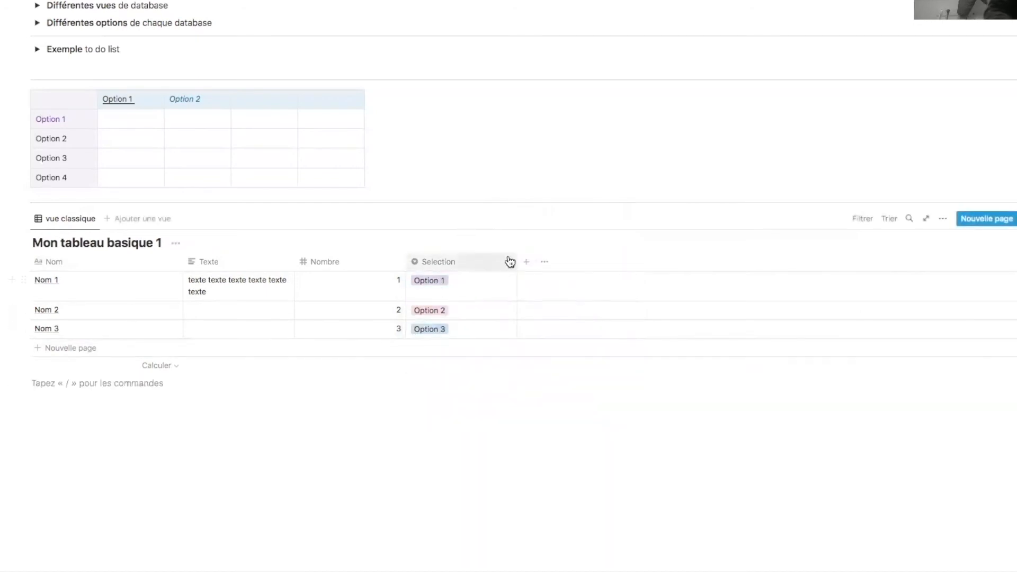
drag(516, 261, 464, 262)
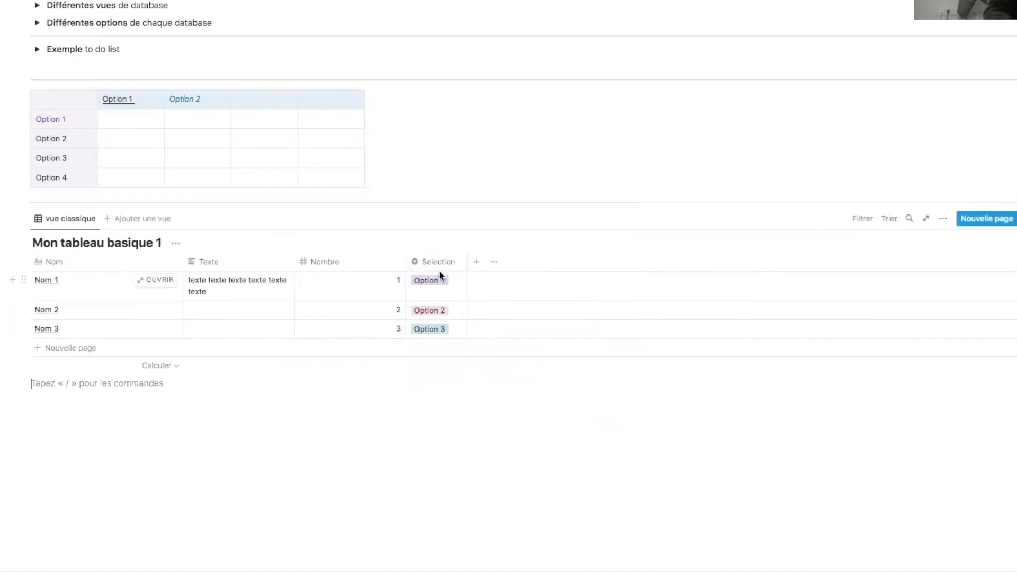
- Add a Sélection multiple column named Multi
click(472, 262)
click(931, 295)
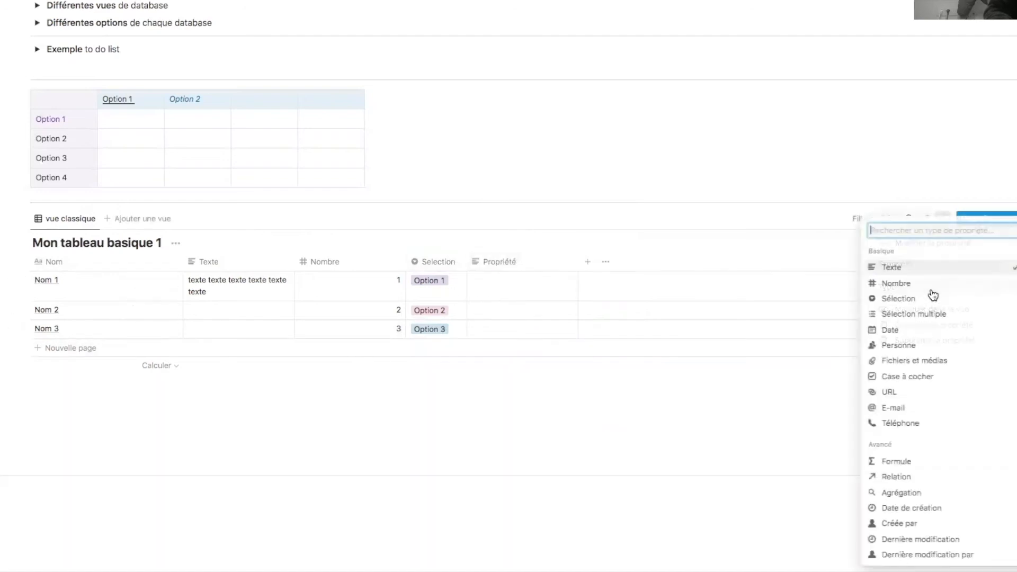
click(942, 317)
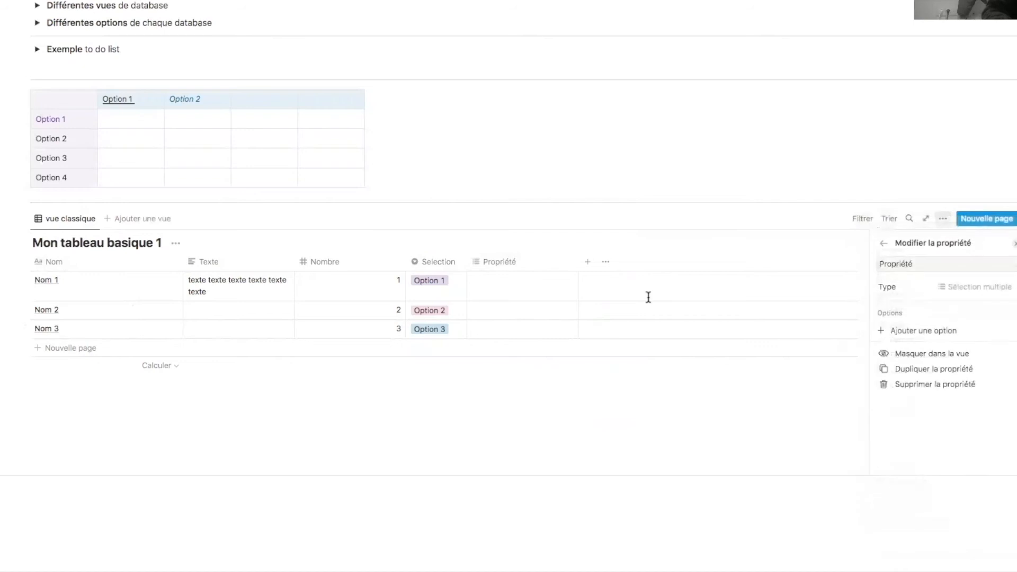
click(521, 263)
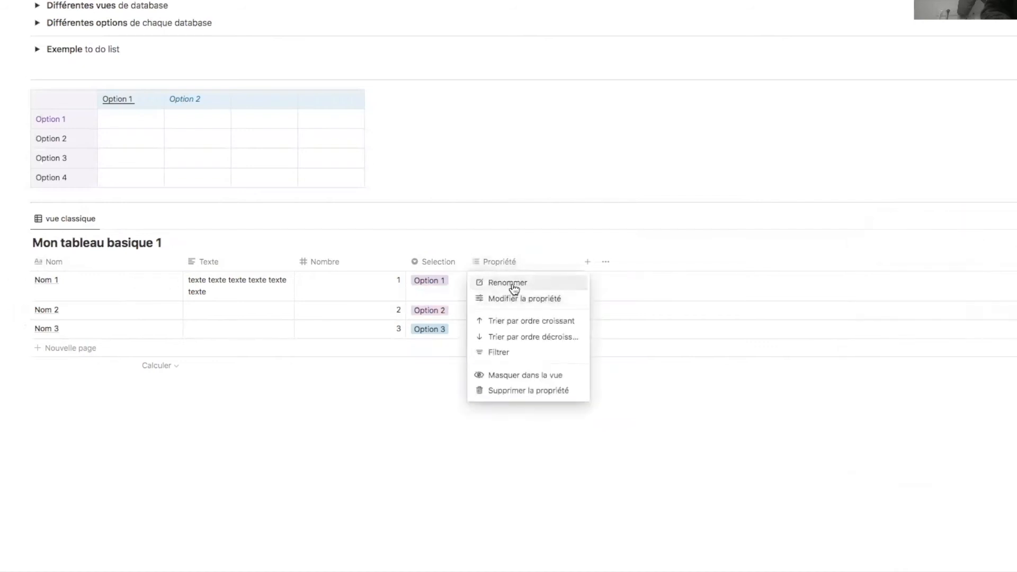
click(512, 286)
text(Multi)
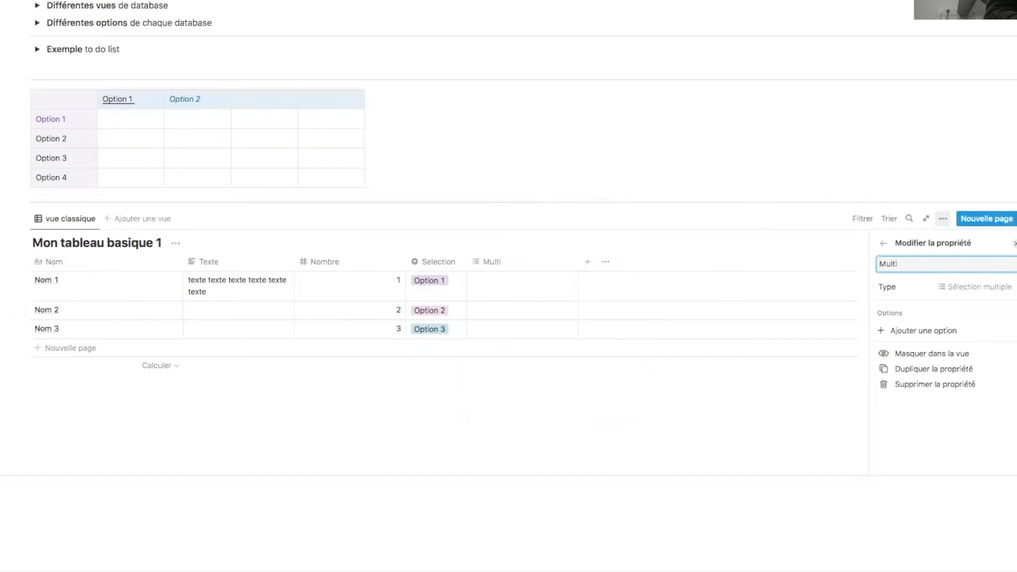
- Tag Nom 1's Multi cell with new Option 1 and Option 2 tags
click(506, 285)
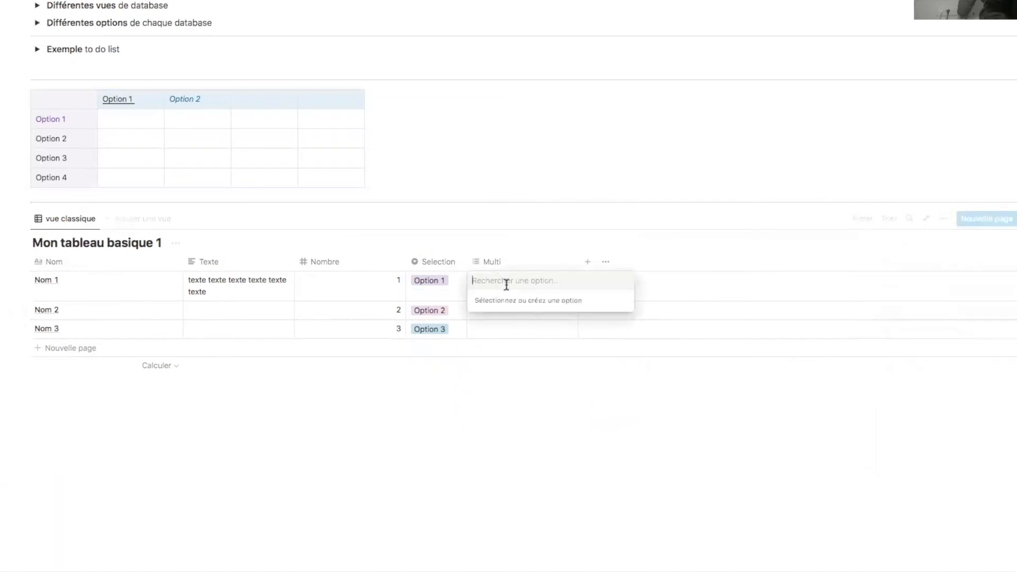
text(Option 1)
key(Return)
text(Option 2)
key(Return)
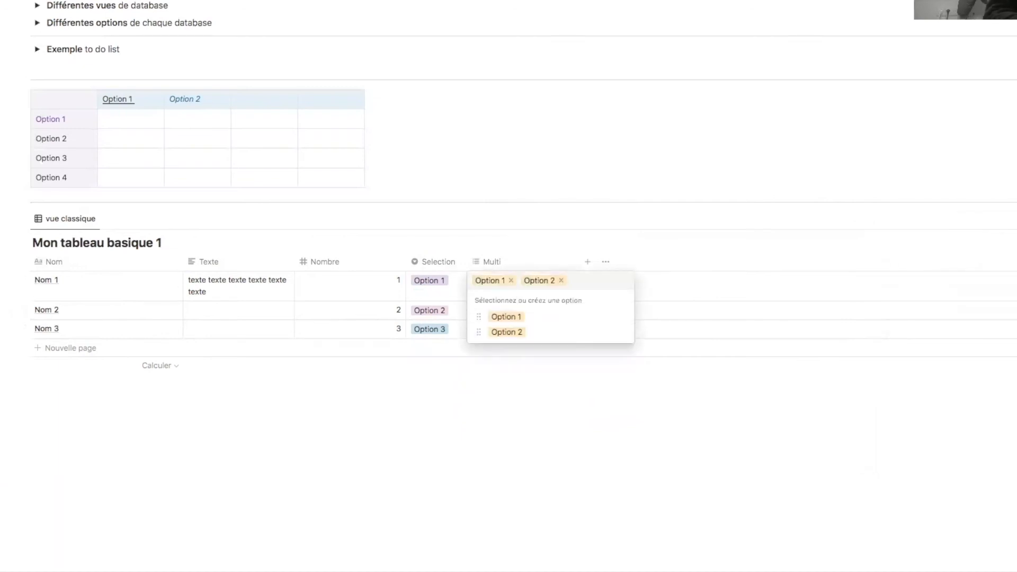
key(Escape)
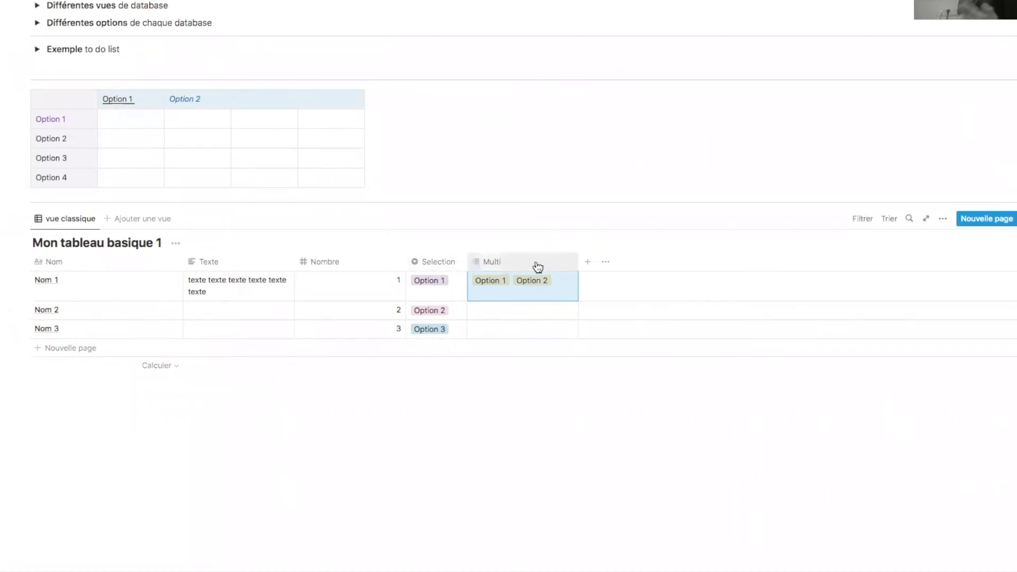
- Duplicate the Selection property as Selection multi and make it a Sélection multiple
click(436, 266)
click(464, 299)
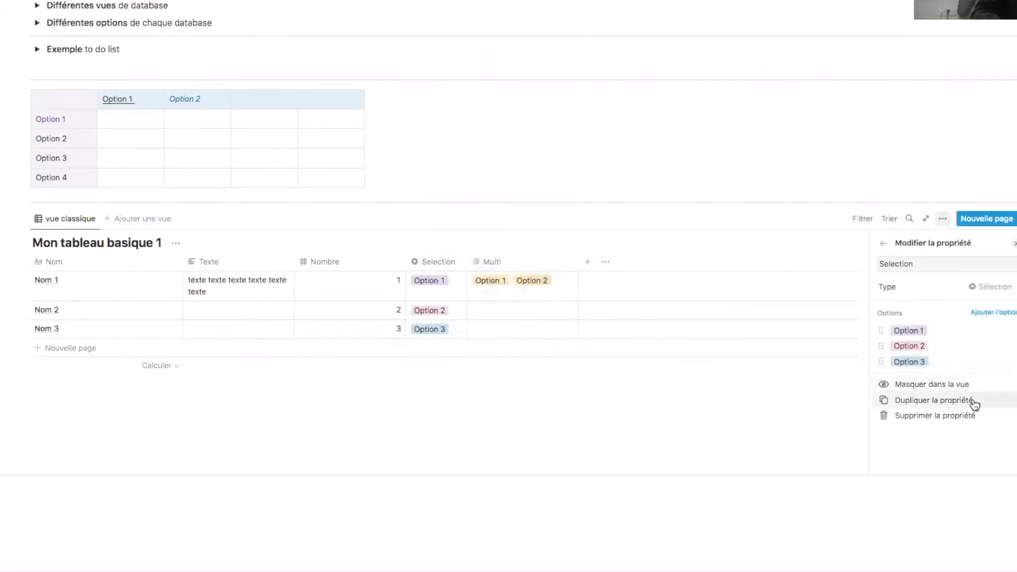
click(953, 400)
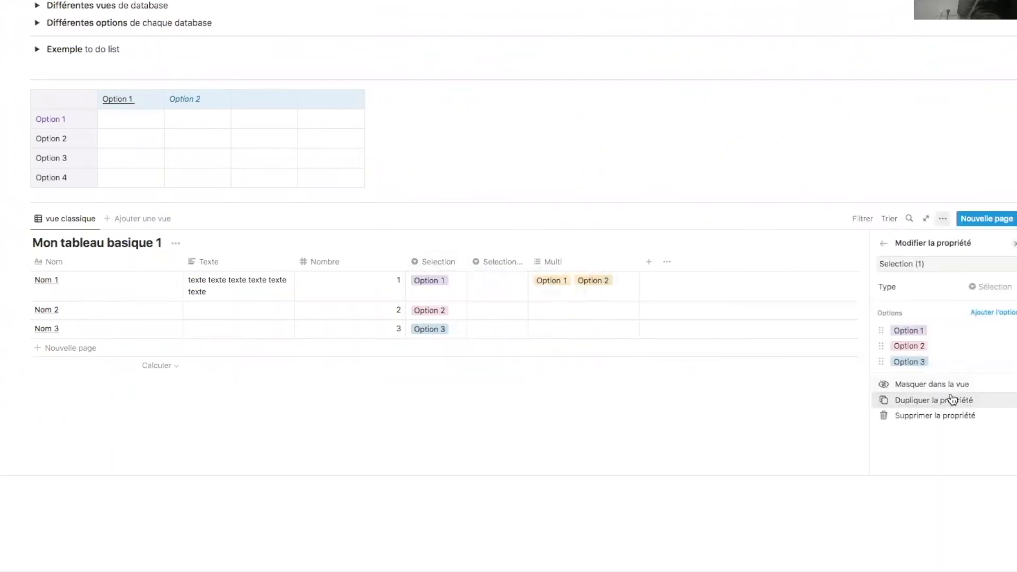
click(483, 265)
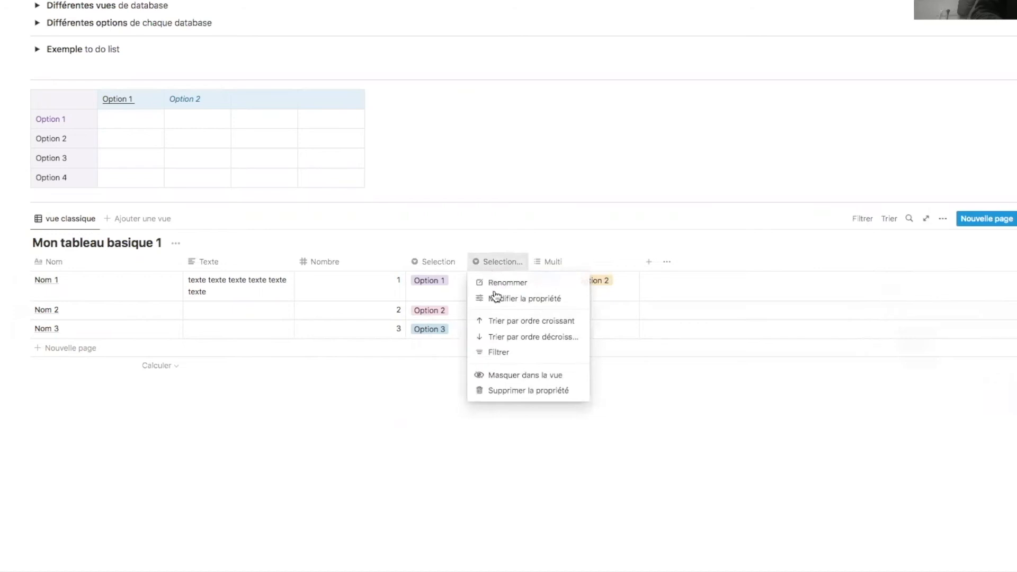
click(496, 297)
click(942, 265)
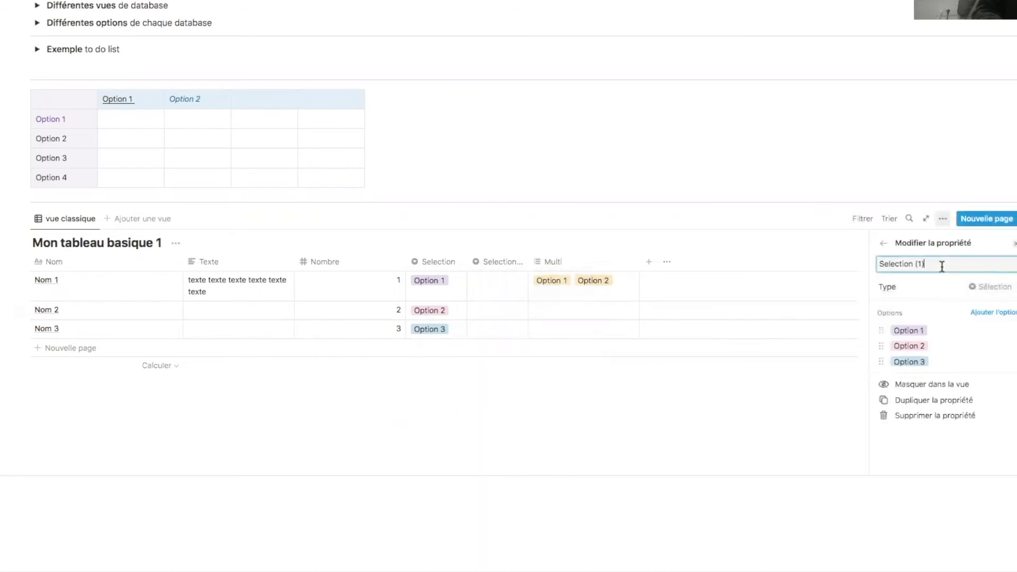
key(BackSpace)
key(BackSpace)
key(BackSpace)
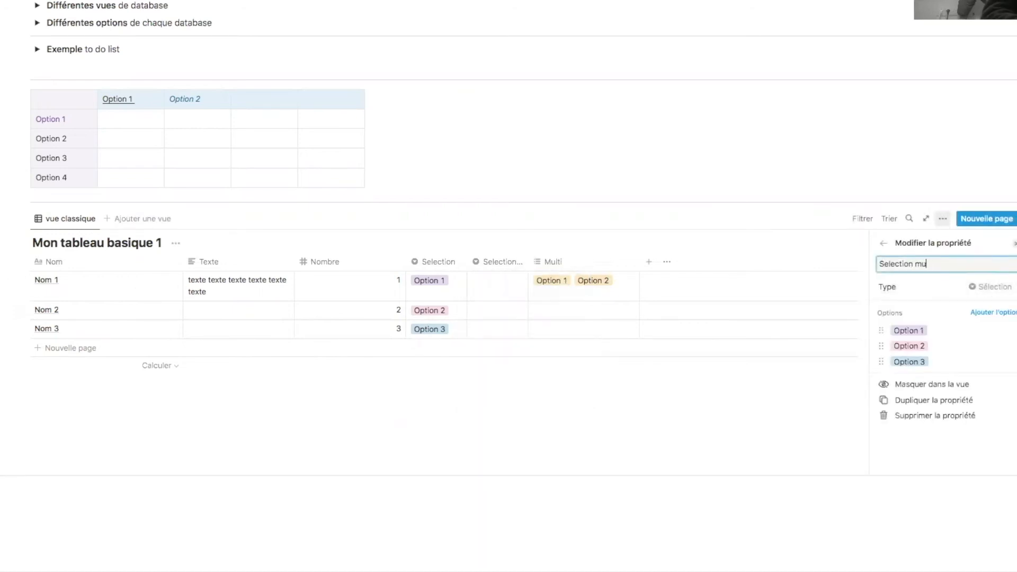
click(989, 287)
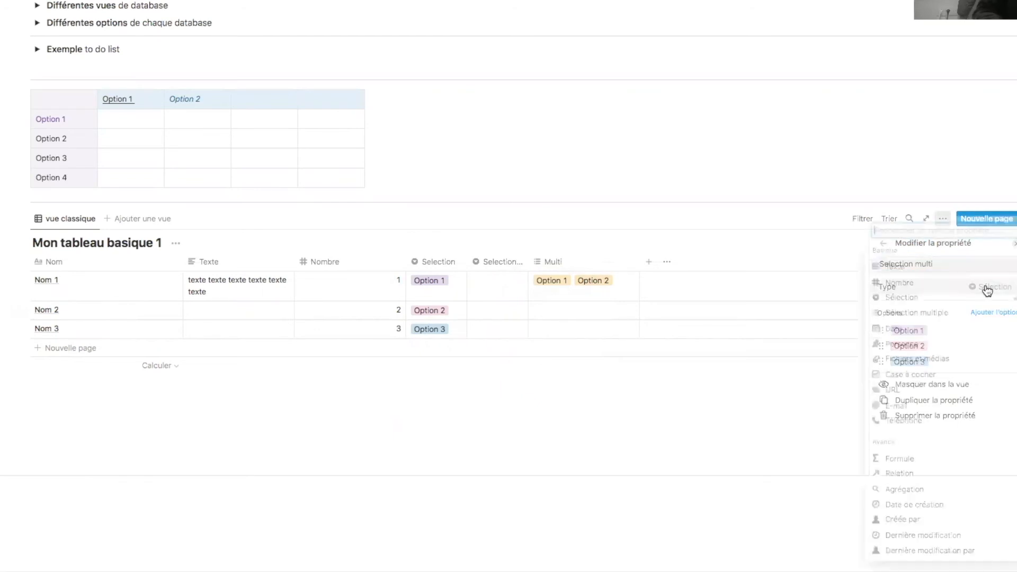
click(927, 316)
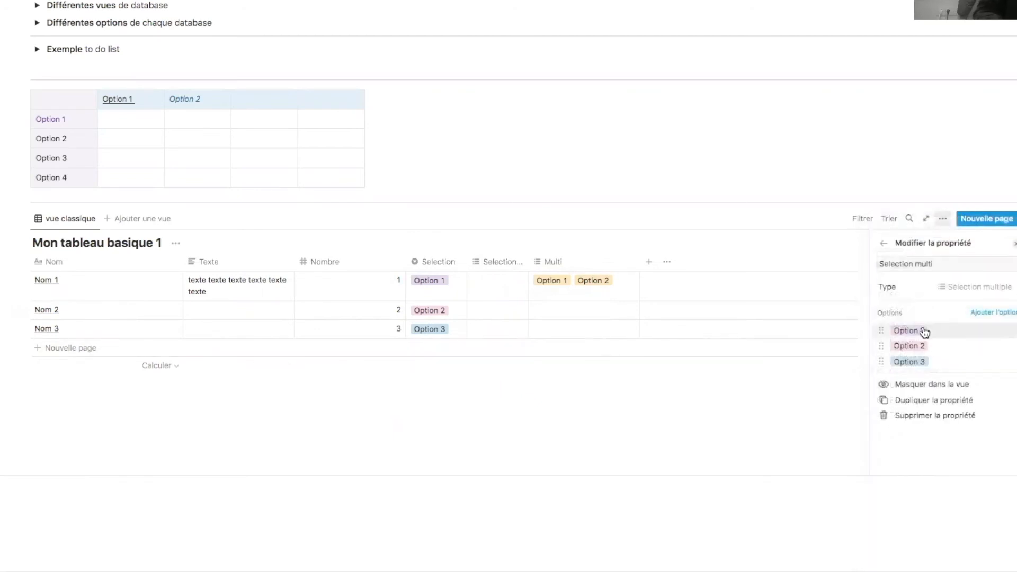
click(529, 381)
- Tag Nom 1 with Option 1 and Option 2, and Nom 2 with Option 2
click(497, 286)
click(517, 317)
key(Escape)
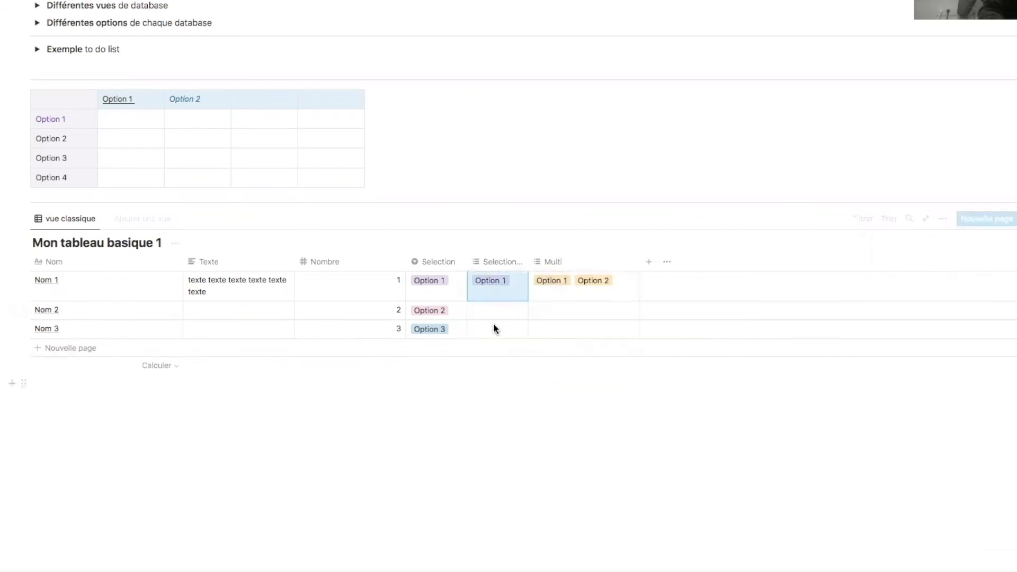
click(498, 318)
click(507, 362)
click(511, 286)
click(530, 333)
key(Escape)
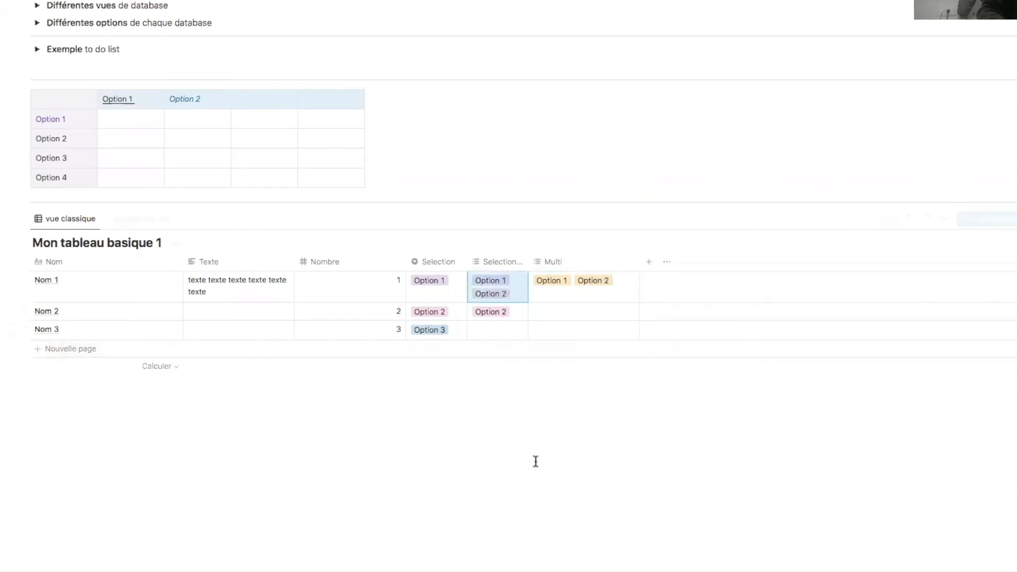
click(536, 460)
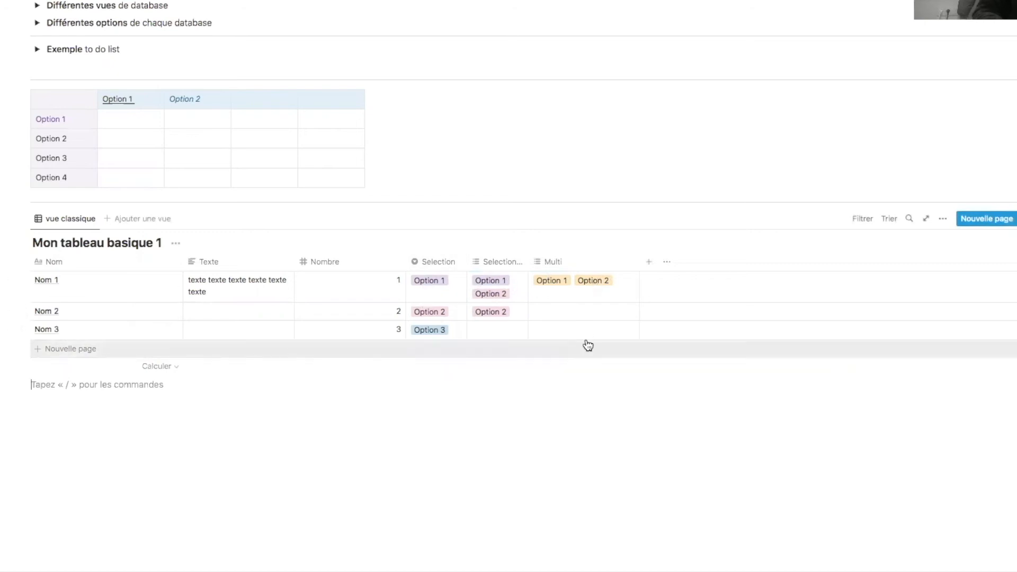
- Add a Date column using Jour/mois/année date format and 24 heures time format
click(649, 262)
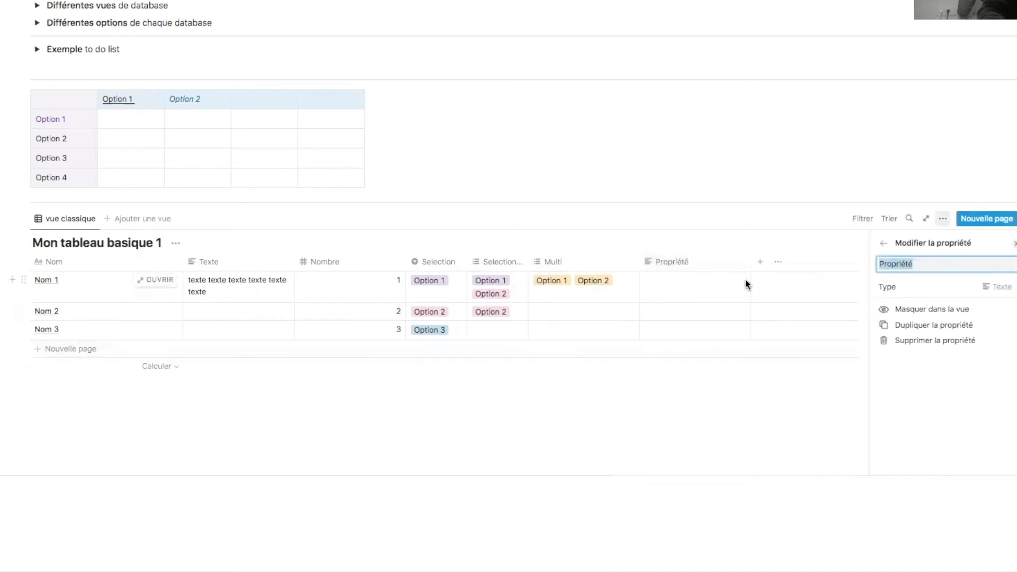
click(946, 295)
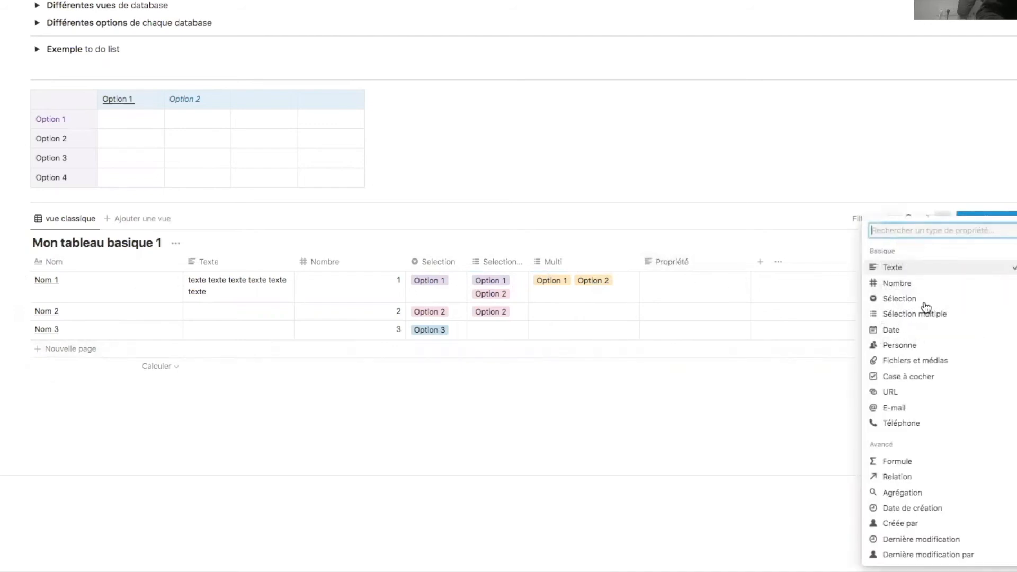
click(904, 332)
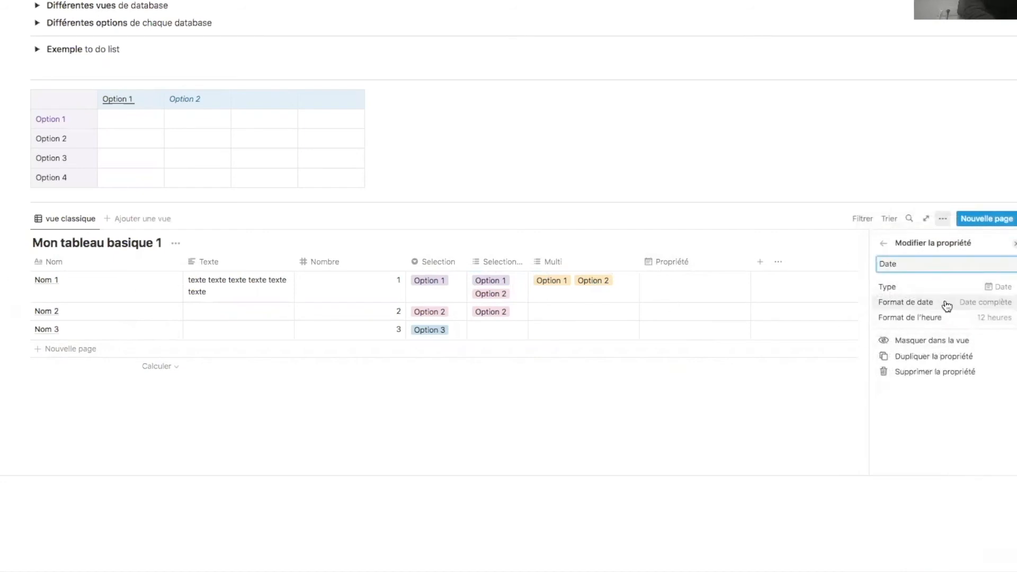
click(1004, 288)
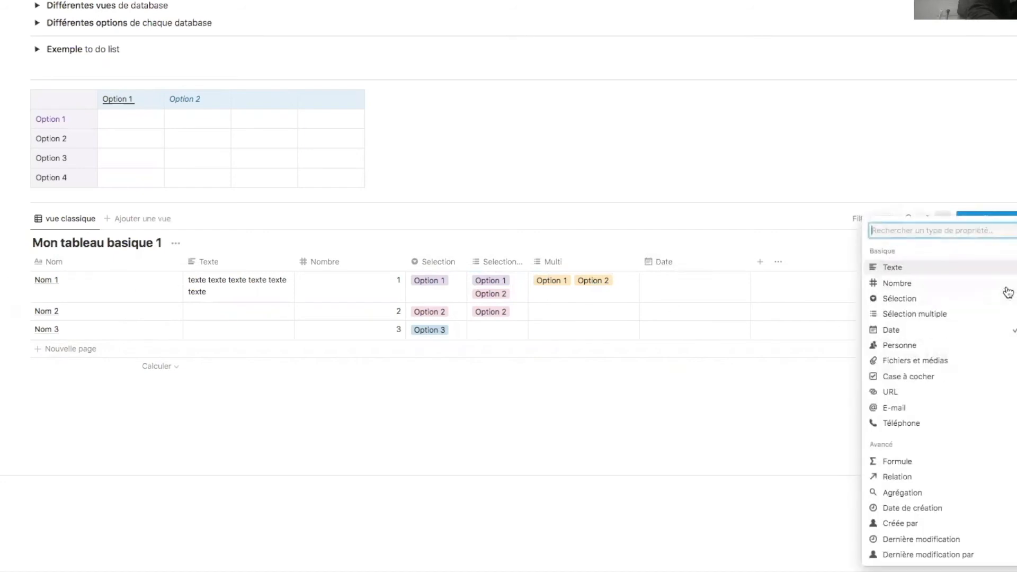
click(960, 331)
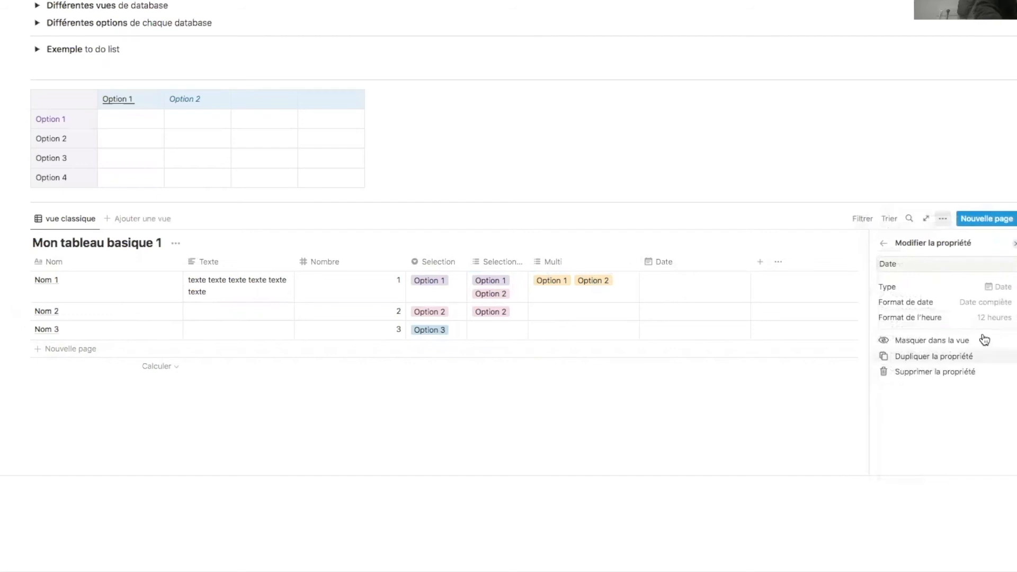
click(983, 305)
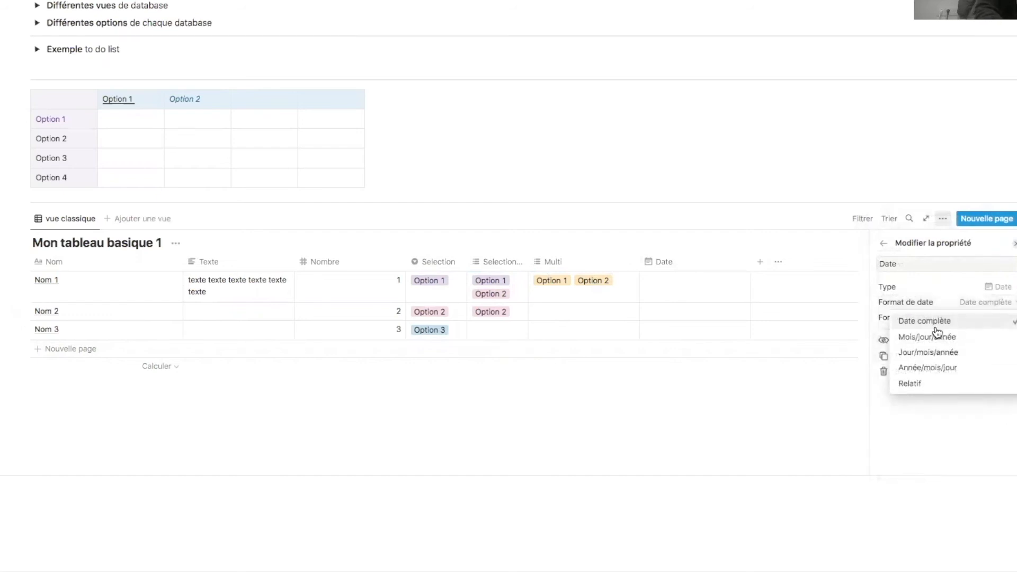
click(950, 354)
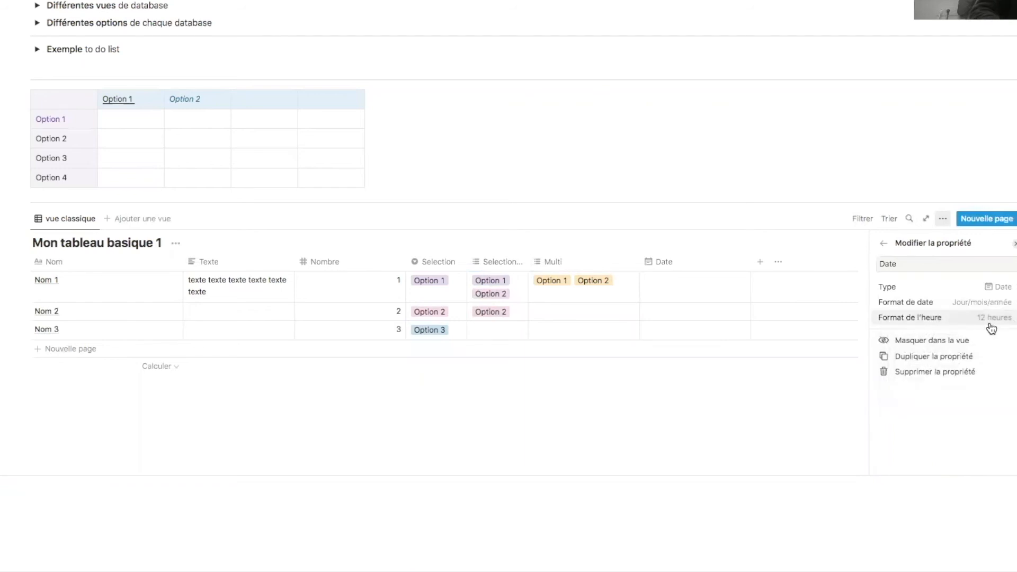
click(990, 324)
click(938, 353)
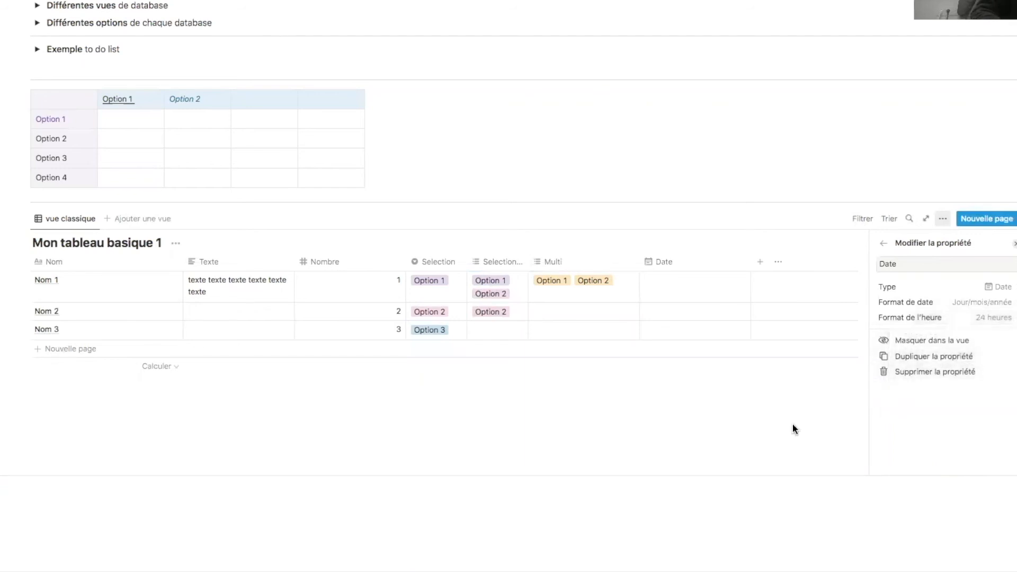
click(686, 291)
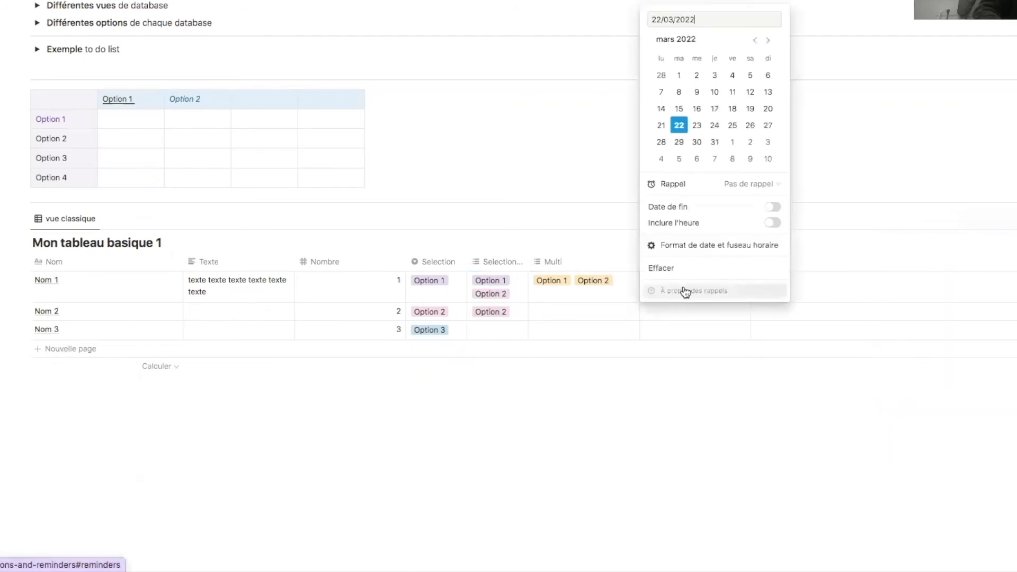
- Give Nom 1 the date range 23/03/2022 → 24/03/2022 without a time
click(698, 128)
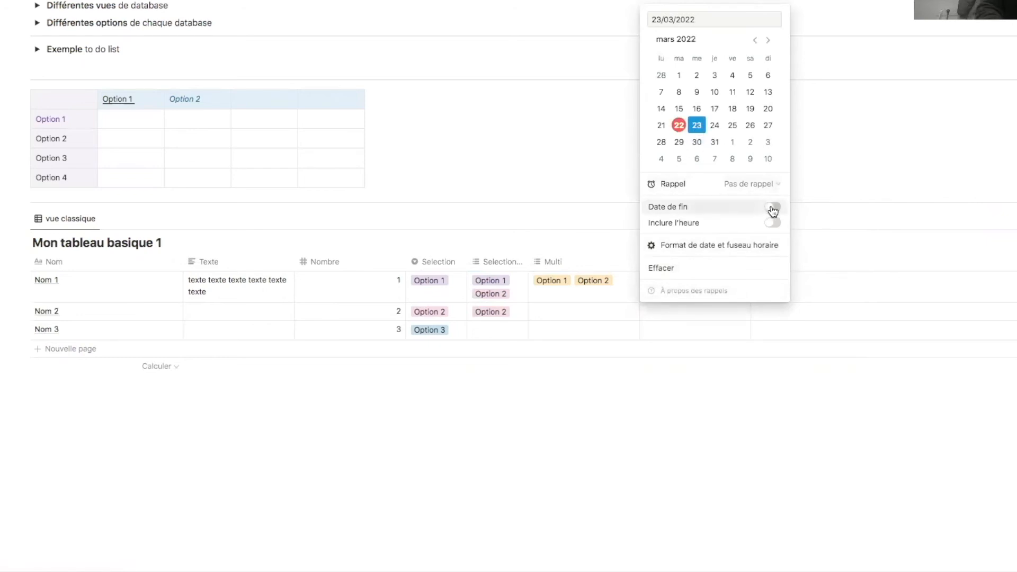
click(773, 208)
click(715, 125)
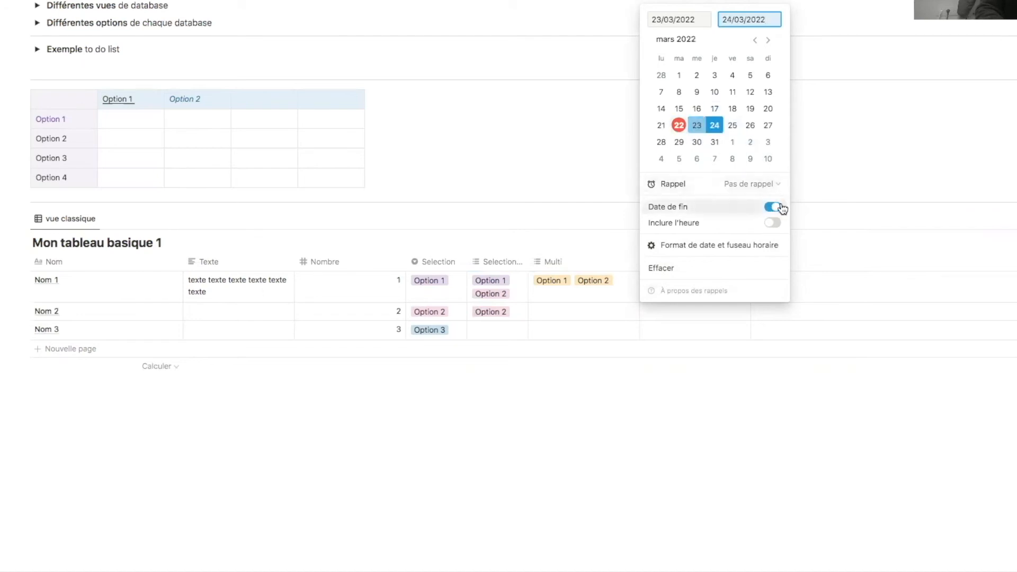
click(773, 223)
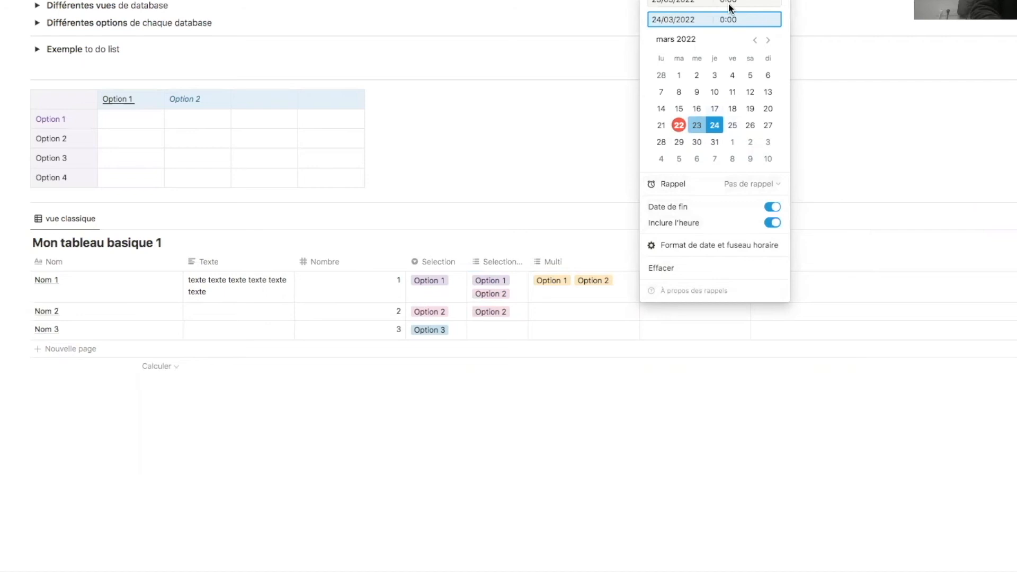
click(773, 223)
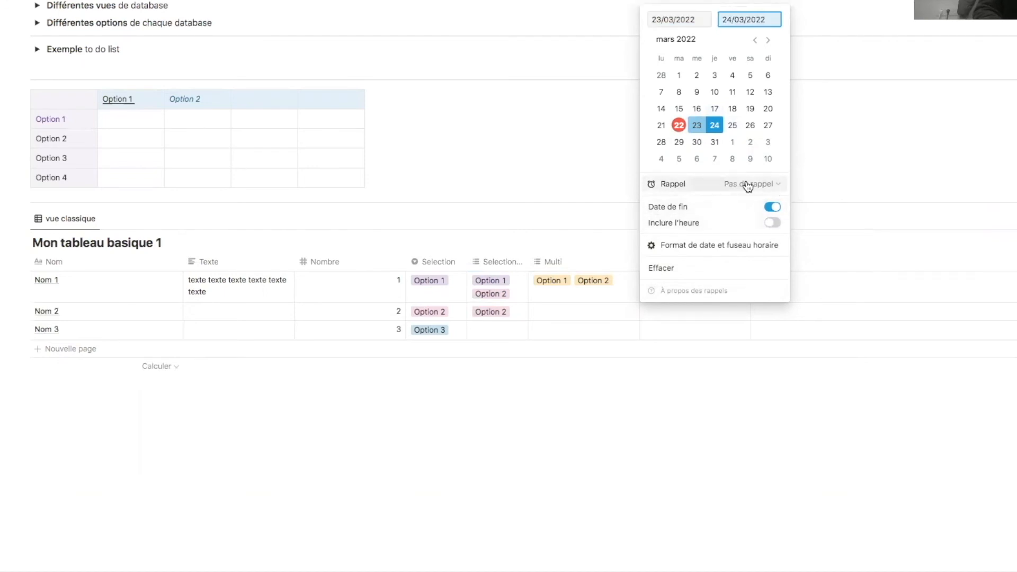
key(Escape)
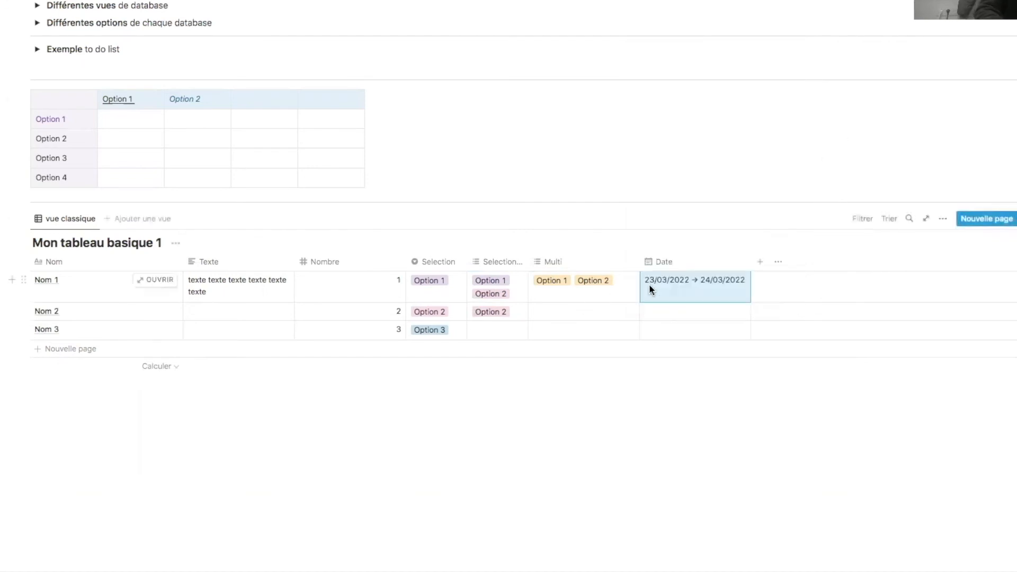
- Set Nom 2's date to 24/03/2022 and Nom 3's to 25/03/2022
click(726, 292)
click(714, 144)
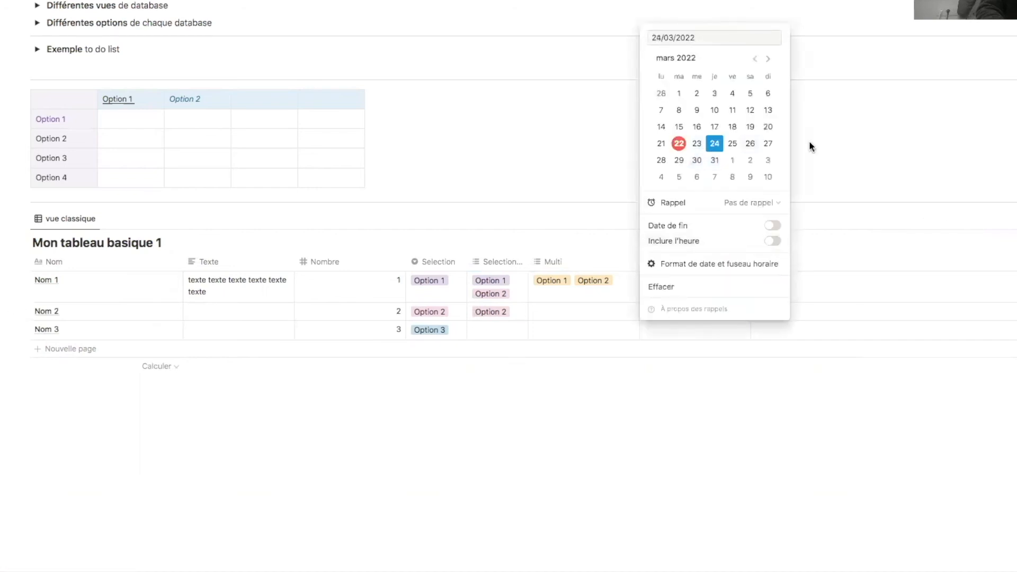
key(Escape)
click(685, 329)
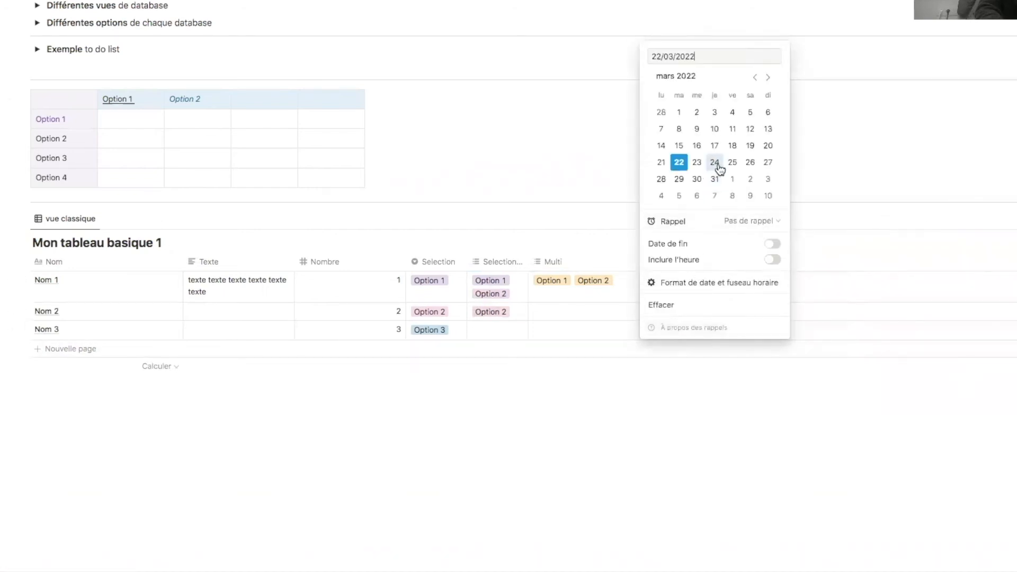
click(733, 162)
key(Escape)
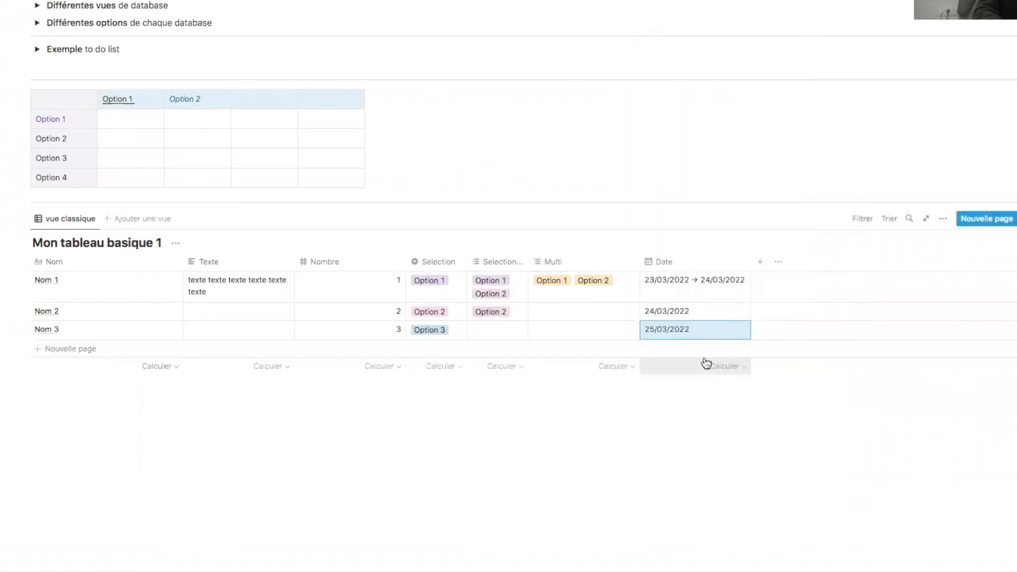
click(759, 263)
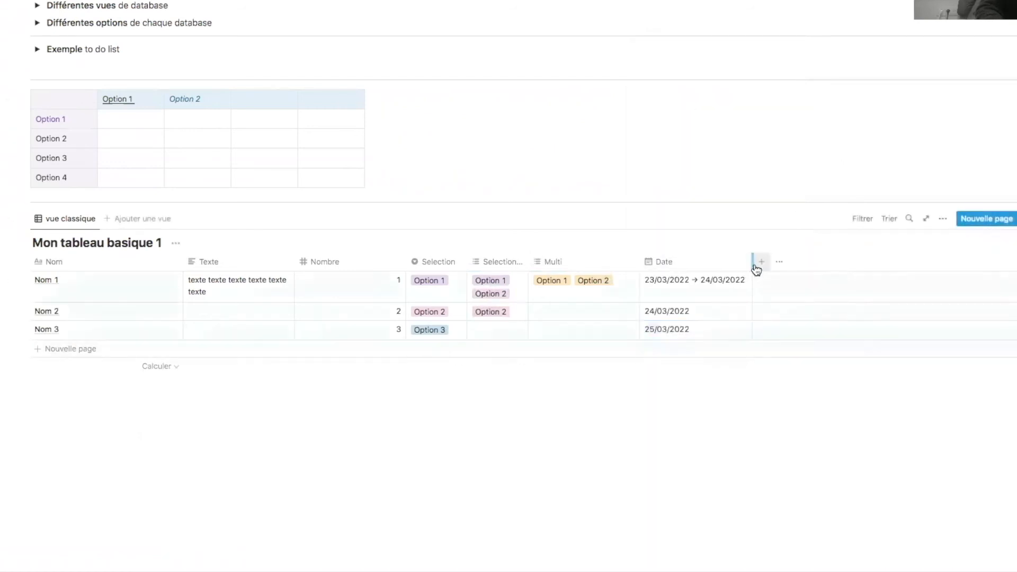
- Make the new column a Personne property named 'en charge' and assign a team member to Nom 1
click(915, 350)
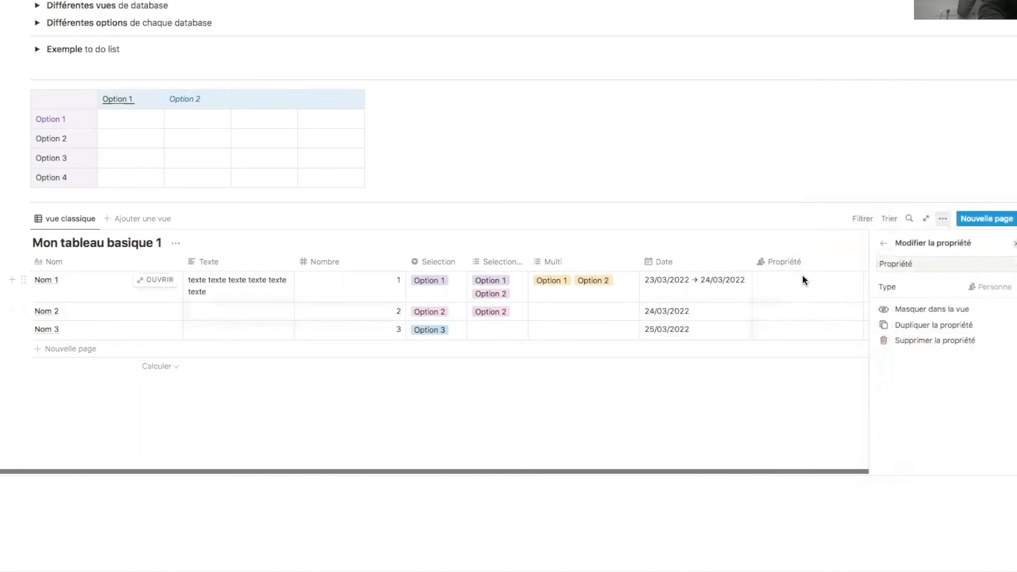
click(924, 264)
drag(924, 264, 879, 265)
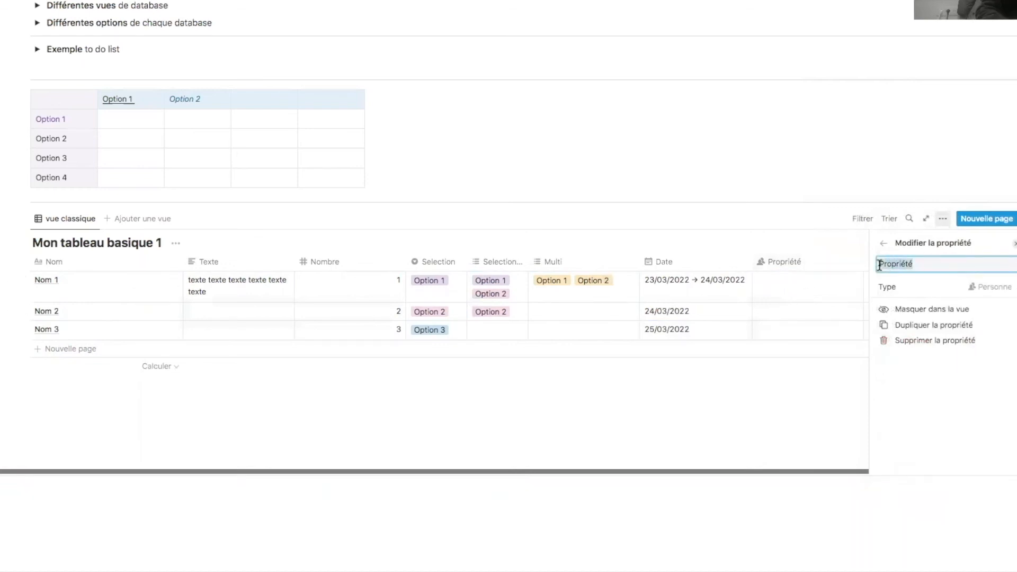
text(en charge)
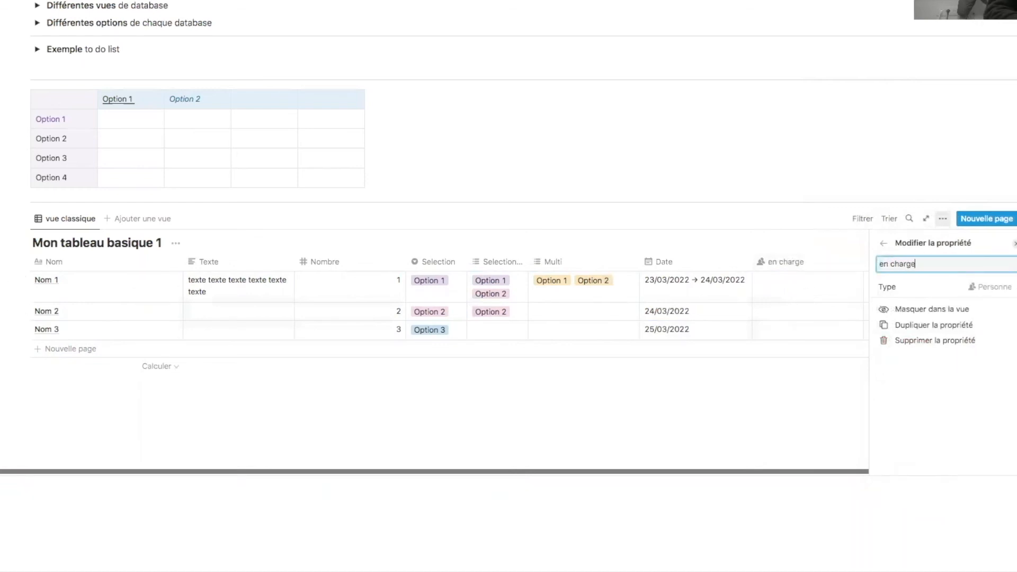
click(788, 286)
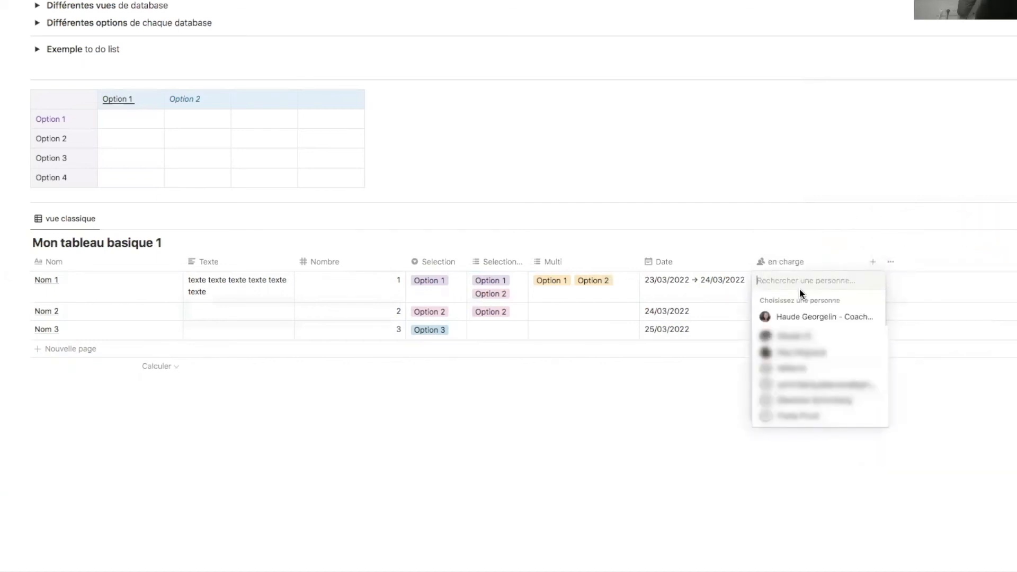
click(797, 318)
key(Escape)
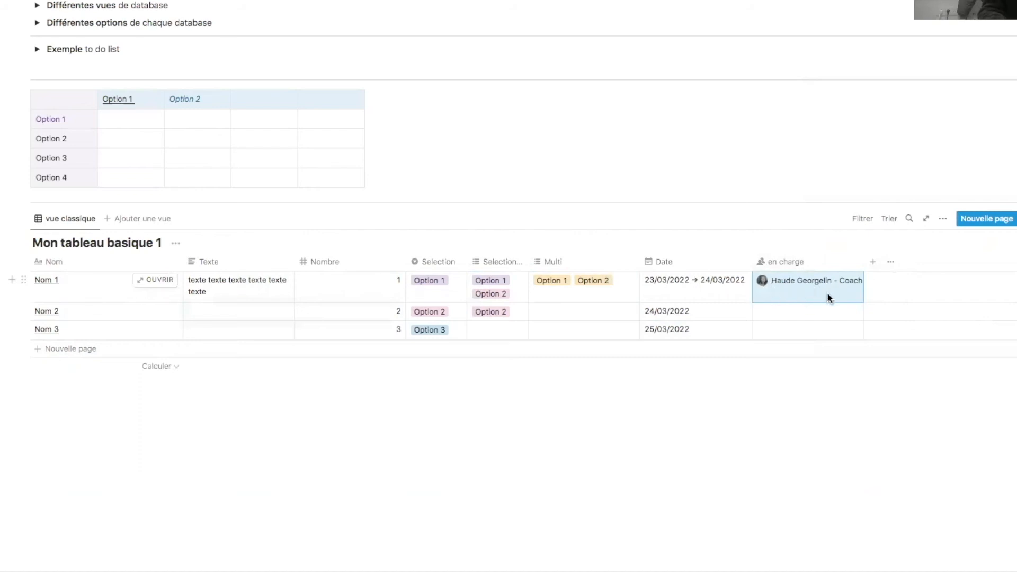
- Add a Fichiers et médias column named fichier, upload an image for Nom 1, and narrow it
click(873, 266)
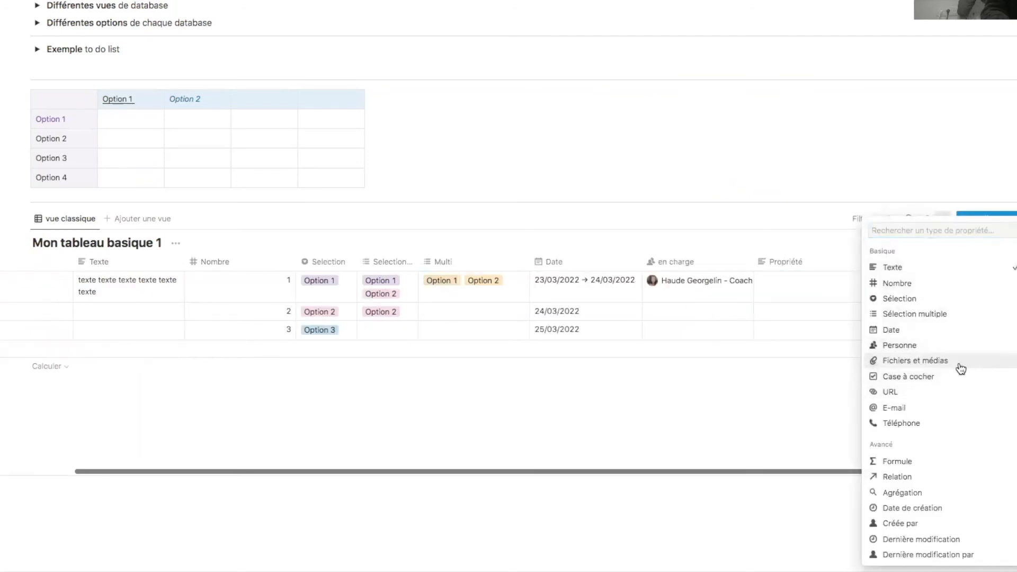
click(961, 367)
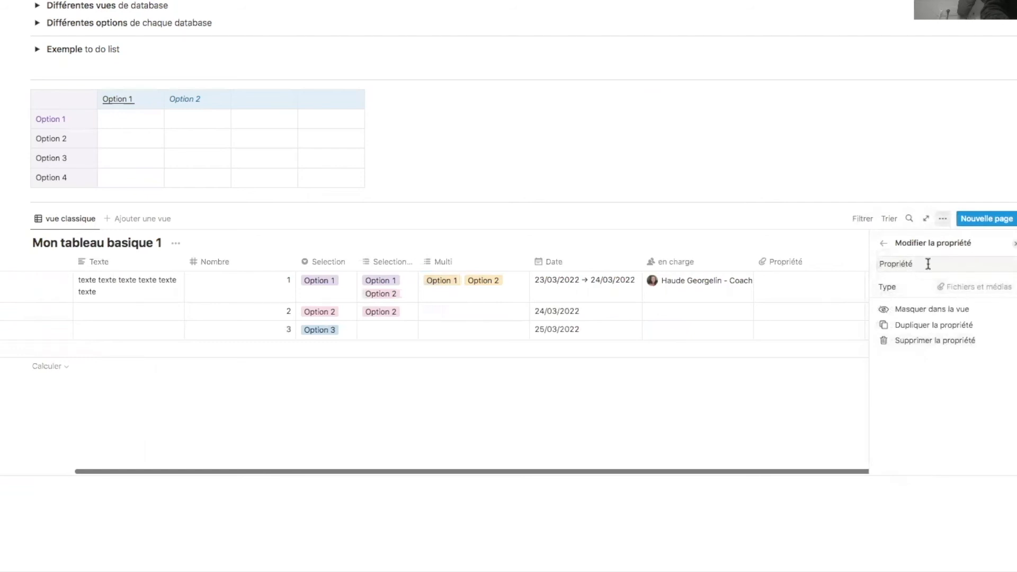
click(867, 266)
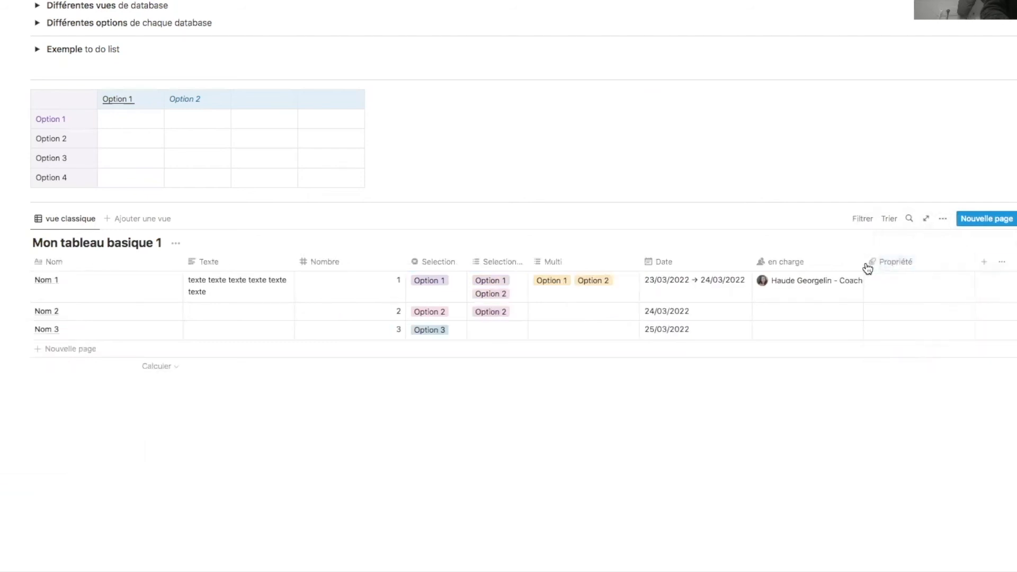
click(909, 278)
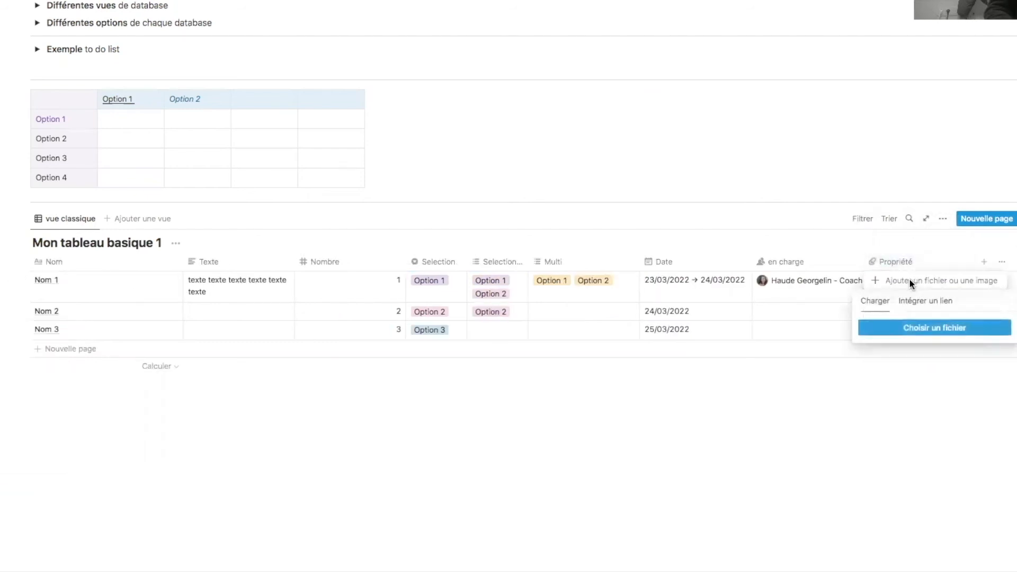
click(940, 333)
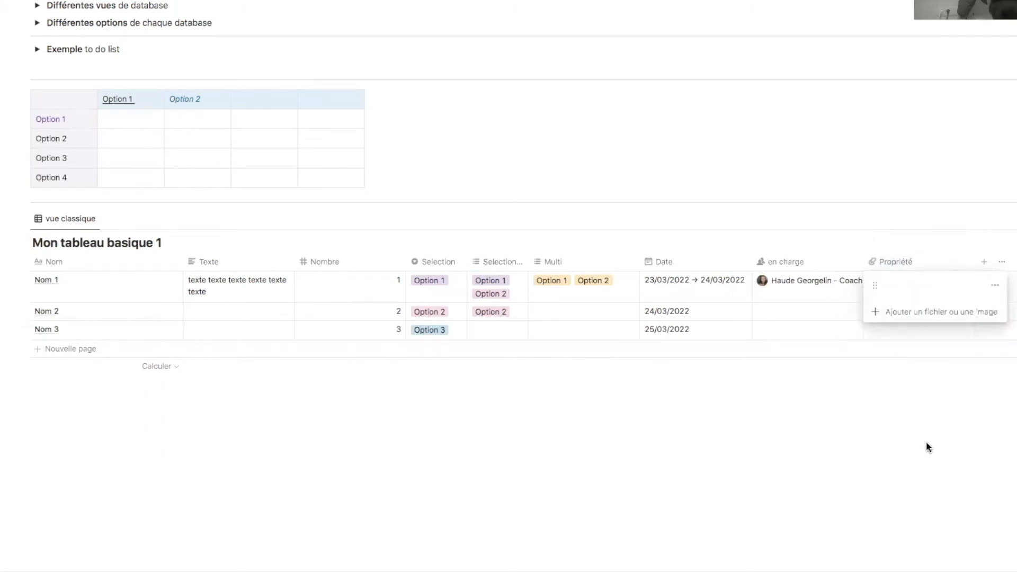
click(919, 394)
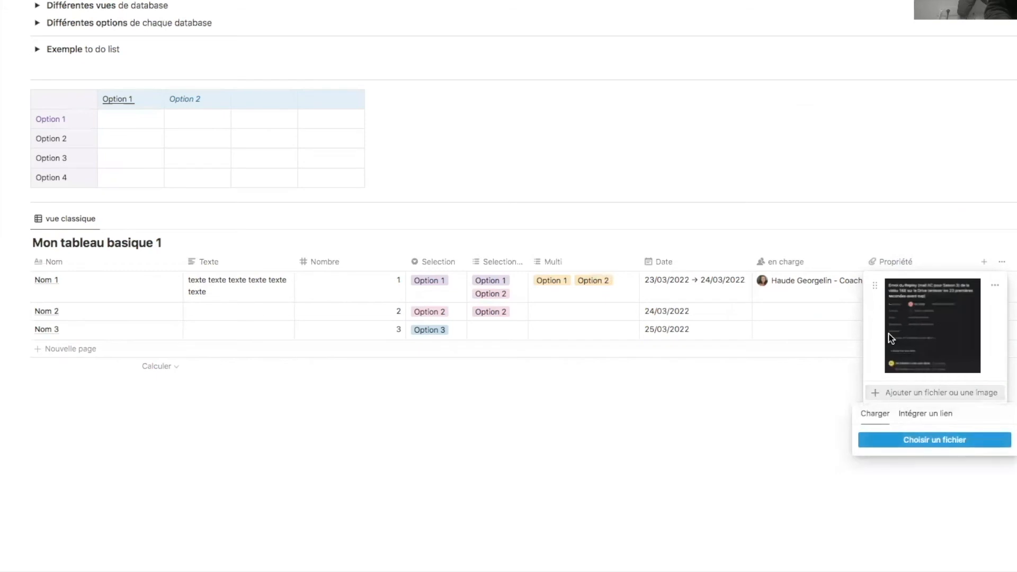
click(816, 389)
click(814, 384)
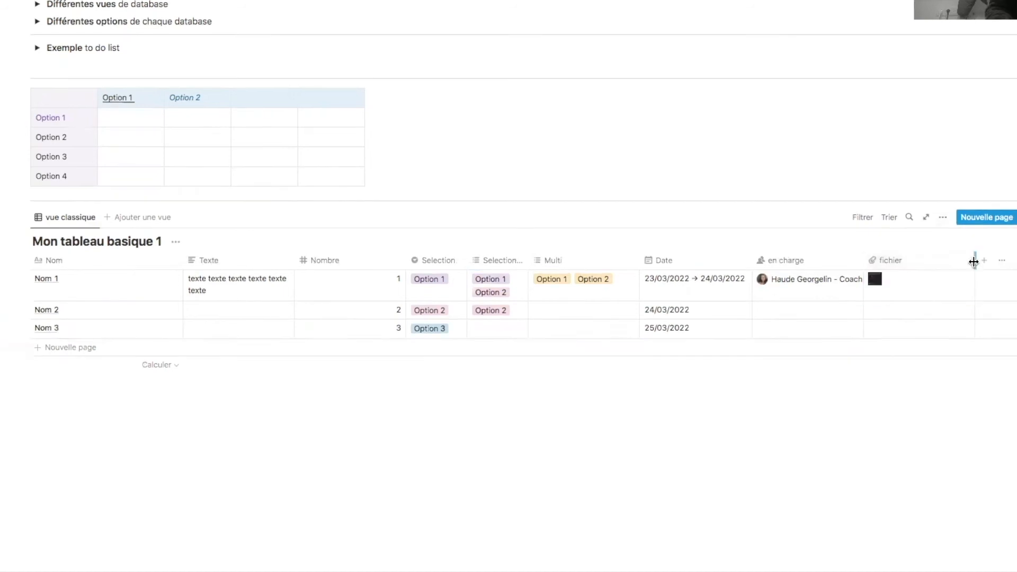
drag(975, 260, 922, 260)
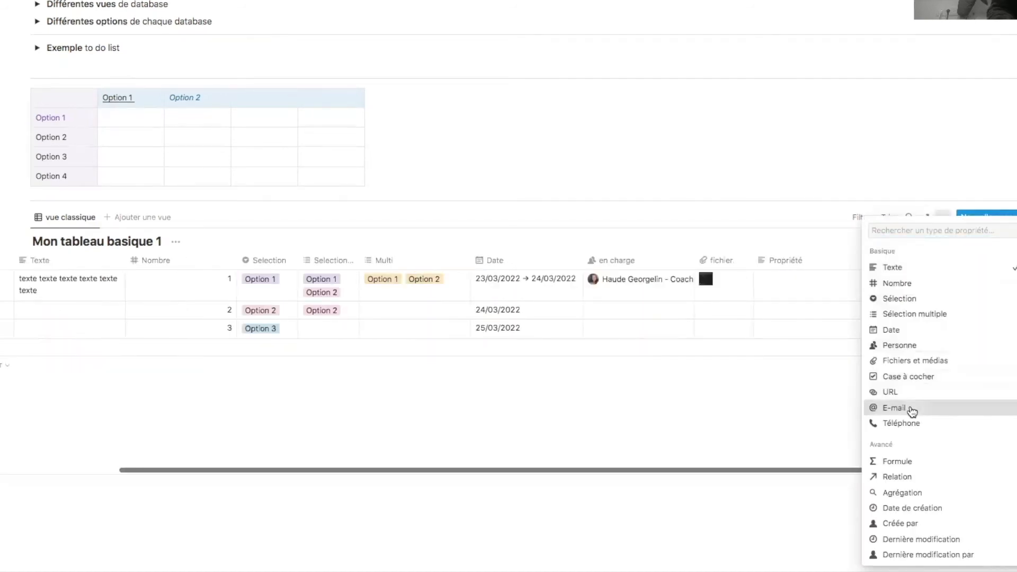
click(911, 411)
- Add a Téléphone property column named 'phone'
click(864, 266)
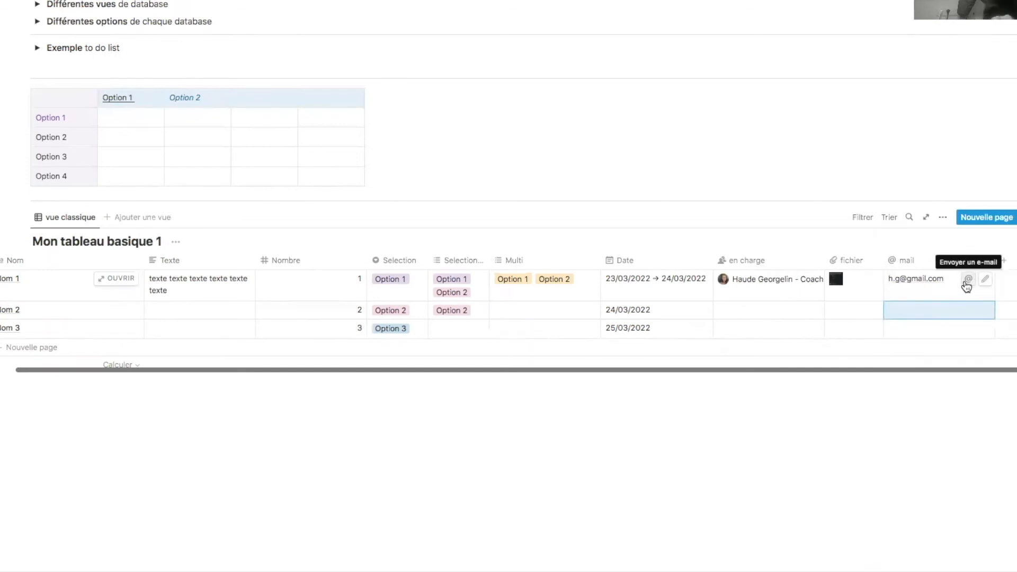
click(1004, 260)
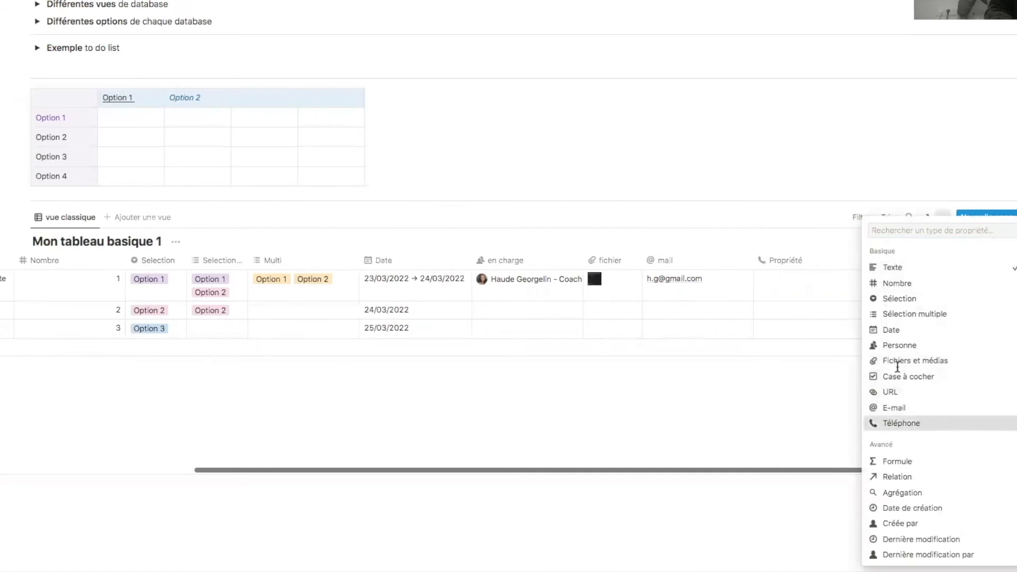
click(918, 422)
double_click(925, 261)
text(phone)
key(Return)
- Enter Nom 1's phone number, then type the same digits into its Nombre cell
click(923, 281)
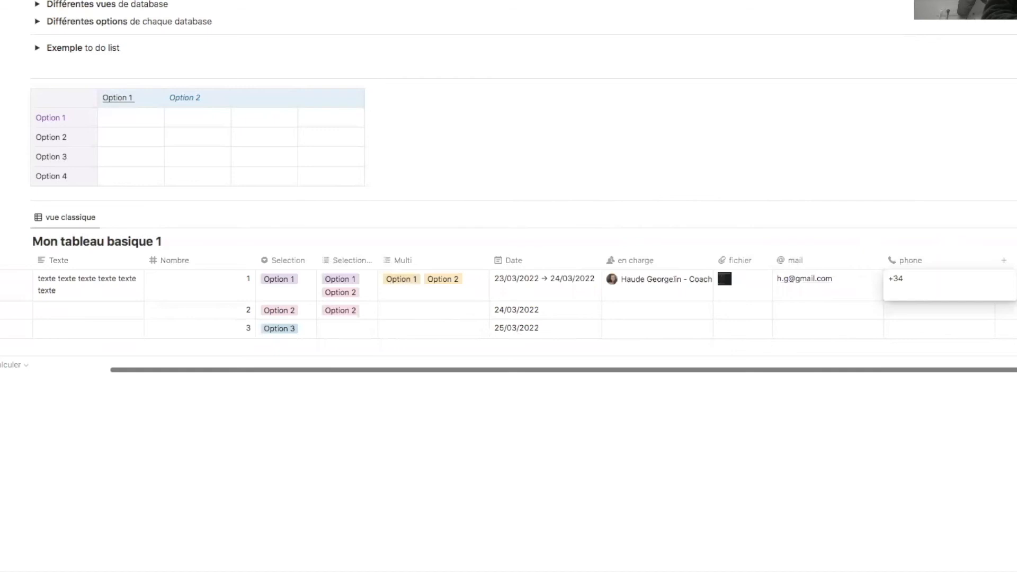
key(Return)
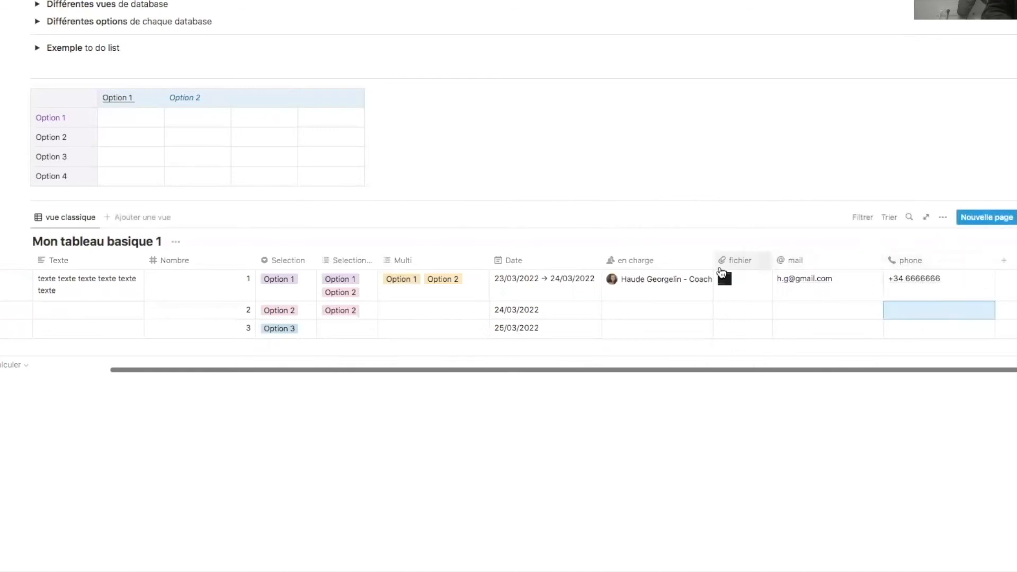
click(238, 281)
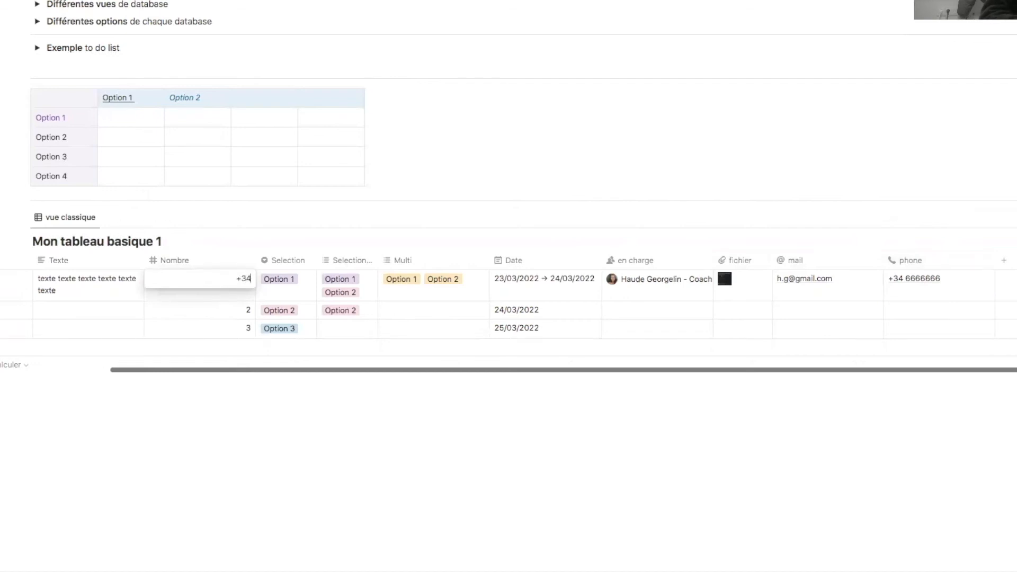
text(+34666666)
key(Return)
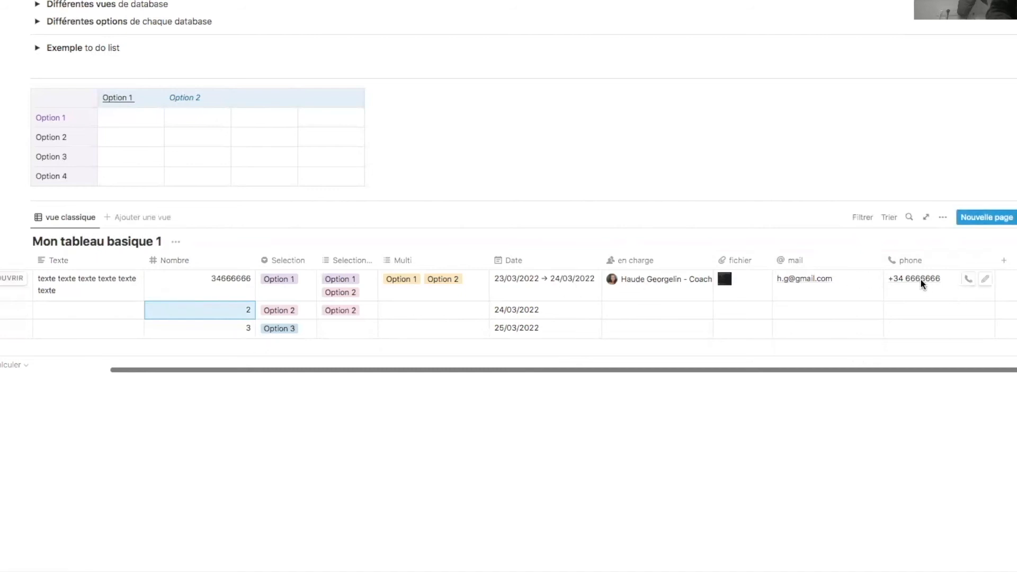
- Add a URL property column named 'url'
click(1004, 260)
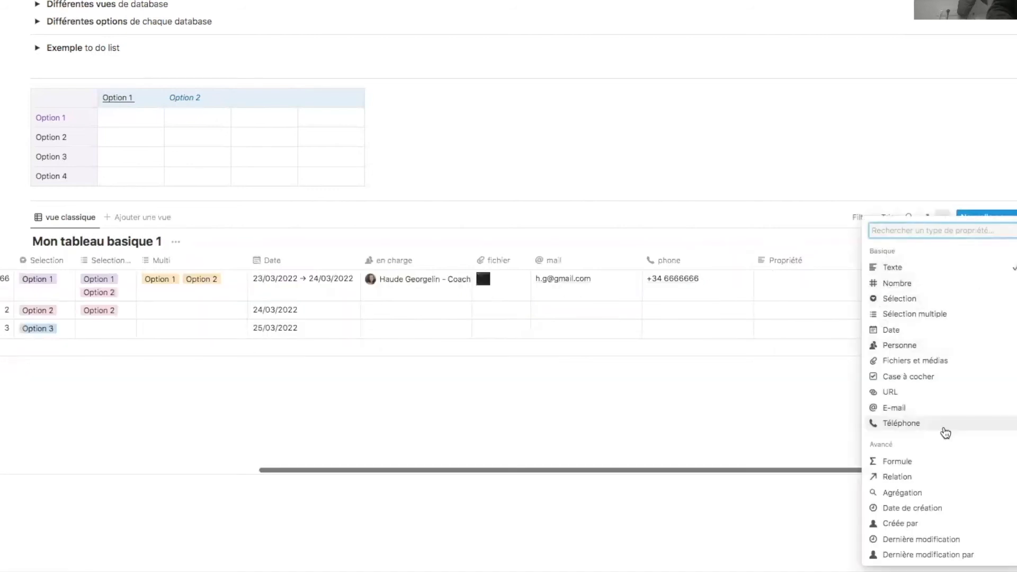
key(Escape)
drag(405, 263, 318, 265)
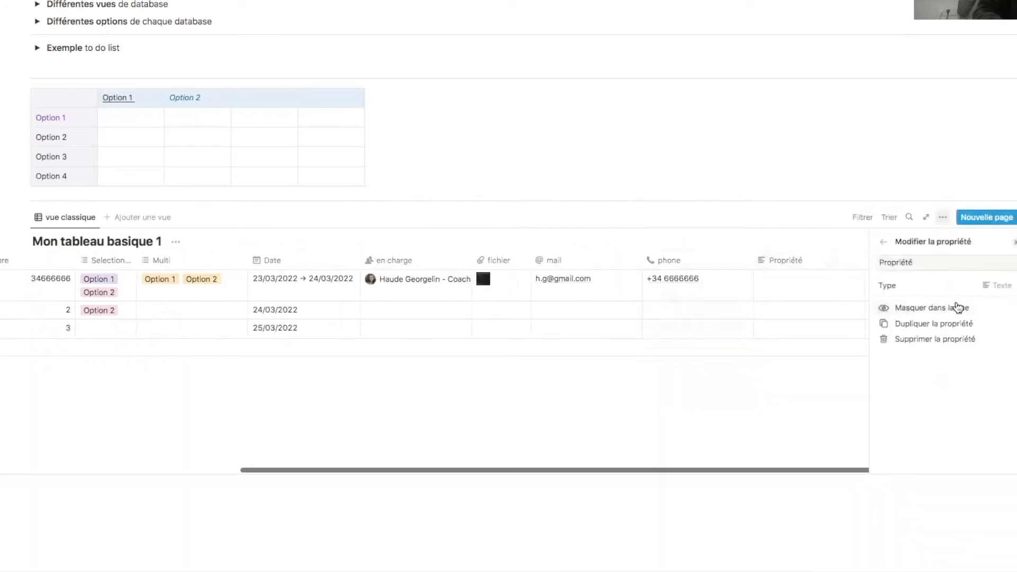
click(959, 289)
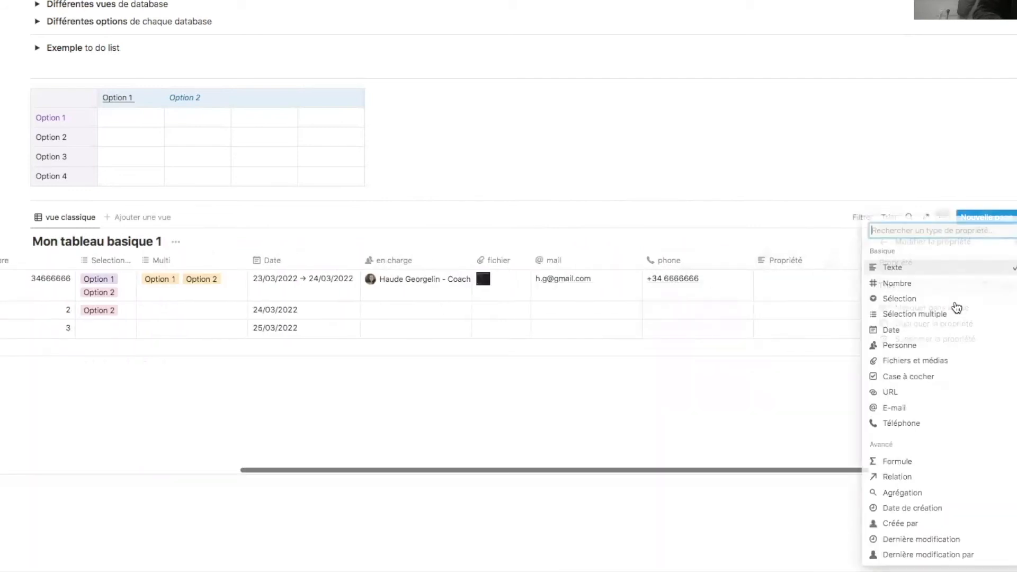
click(927, 392)
click(785, 276)
click(805, 260)
click(814, 279)
text(url)
key(Return)
- Change the Propriété 1 column's type to Case à cocher (checkbox)
click(937, 262)
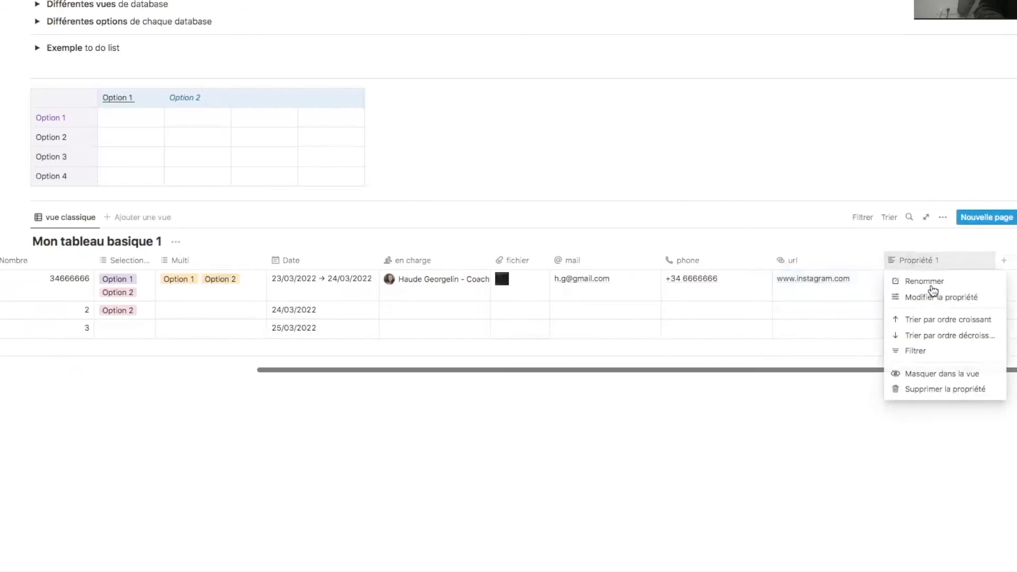
click(933, 296)
click(987, 287)
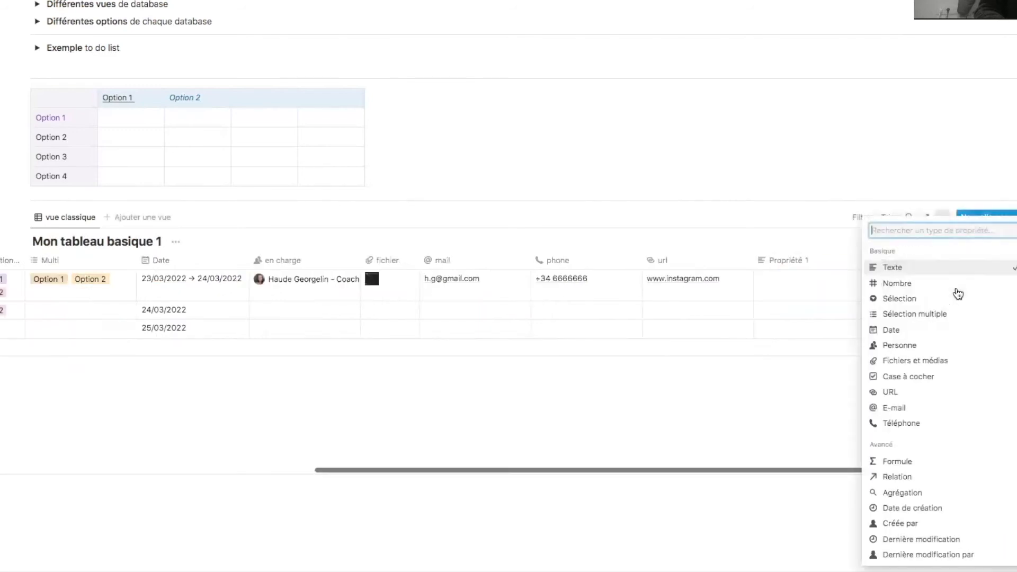
click(923, 385)
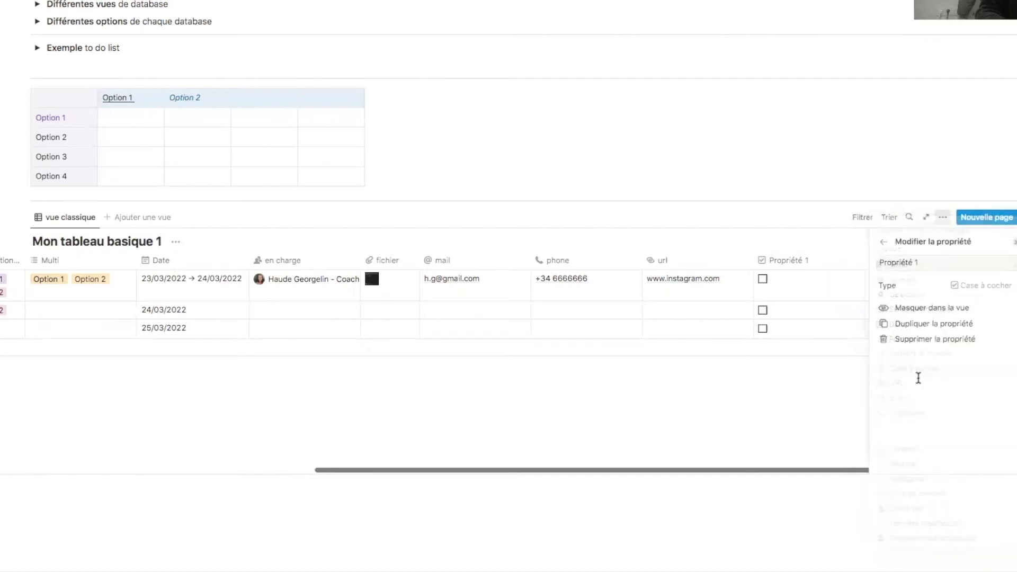
click(809, 266)
click(893, 283)
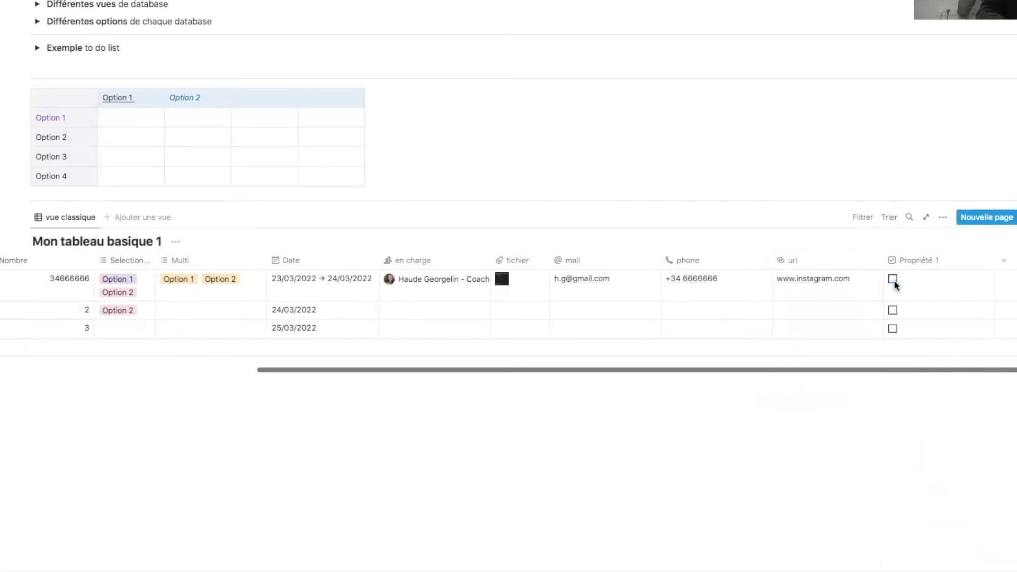
click(972, 263)
- Narrow the Propriété 1, mail and Texte columns so text wraps, then widen the checkbox column slightly
click(1000, 271)
drag(994, 259, 894, 266)
drag(752, 264, 682, 273)
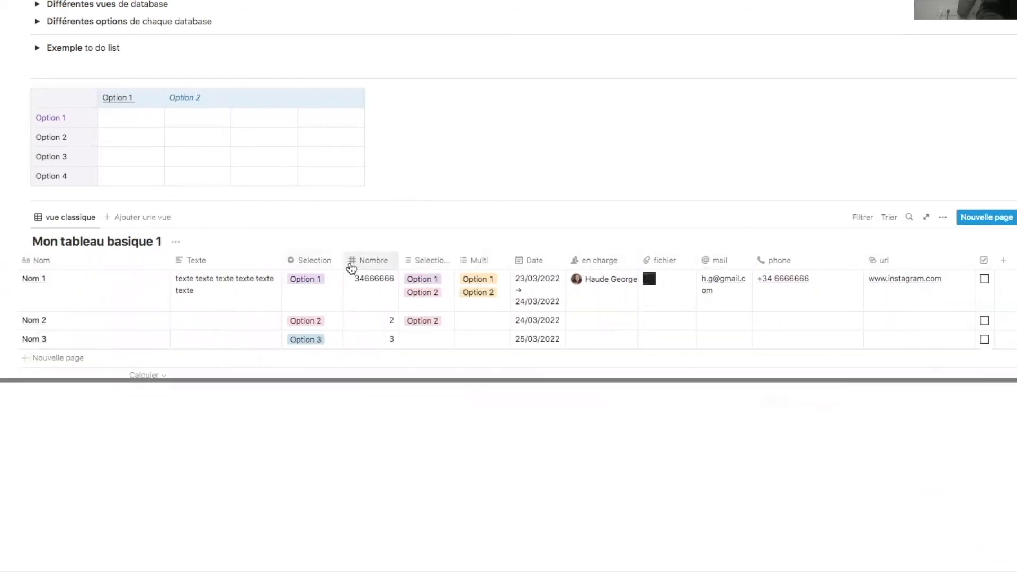
drag(281, 263, 84, 261)
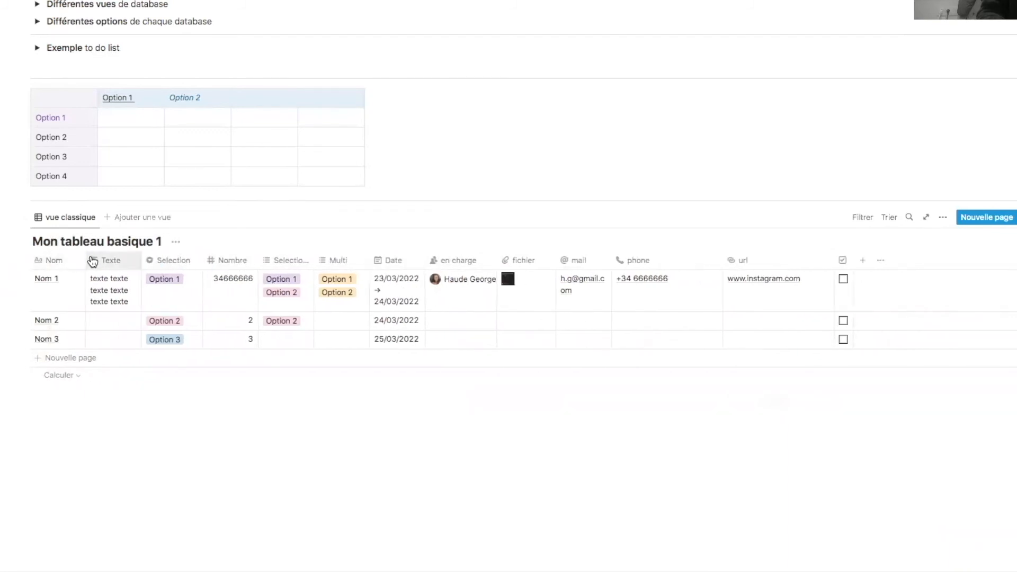
mouse_move(851, 266)
mouse_down()
mouse_move(924, 266)
mouse_move(853, 267)
mouse_up()
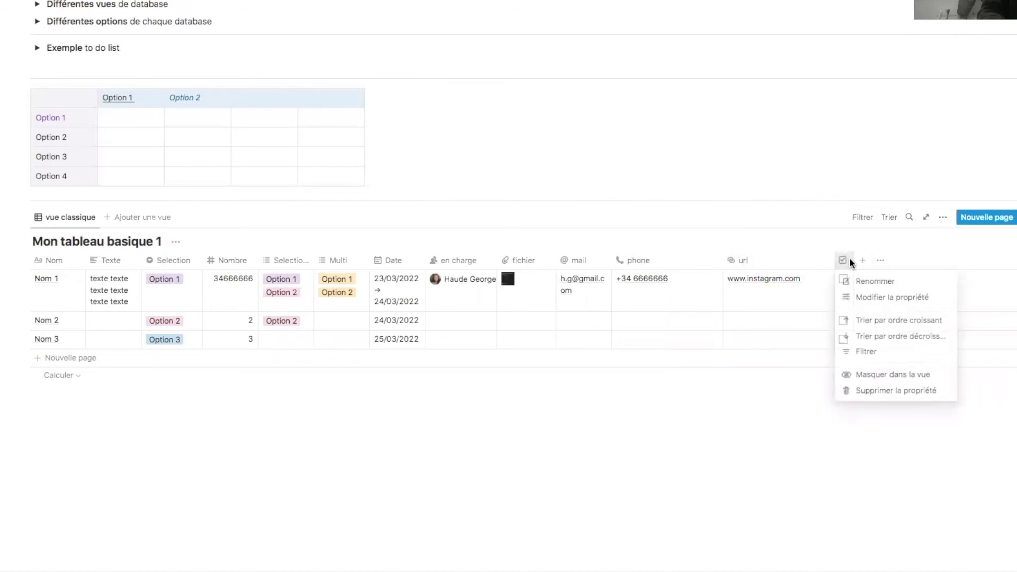
- Change Propriété 1's type from checkbox to Personne
click(881, 296)
click(939, 279)
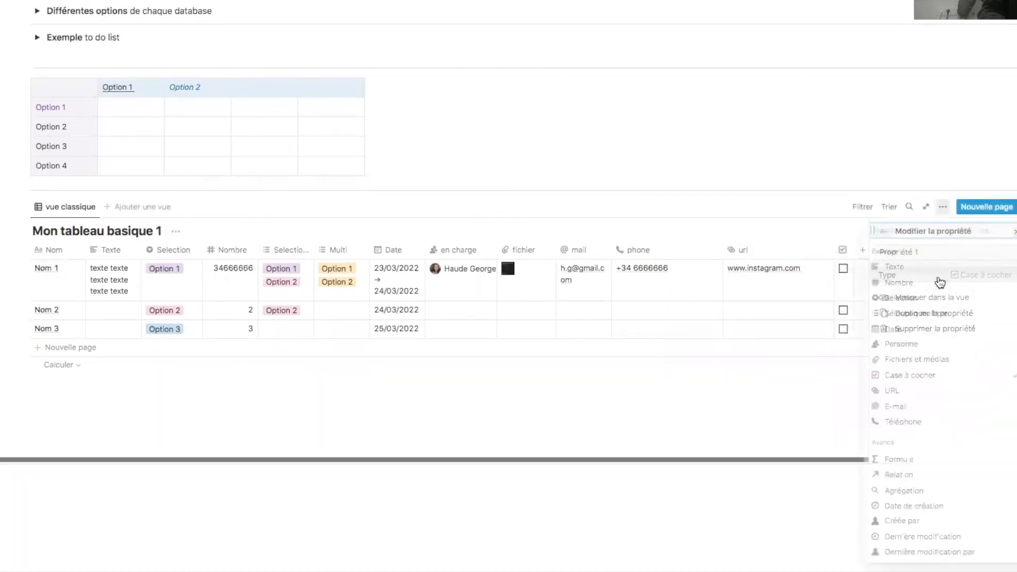
click(925, 351)
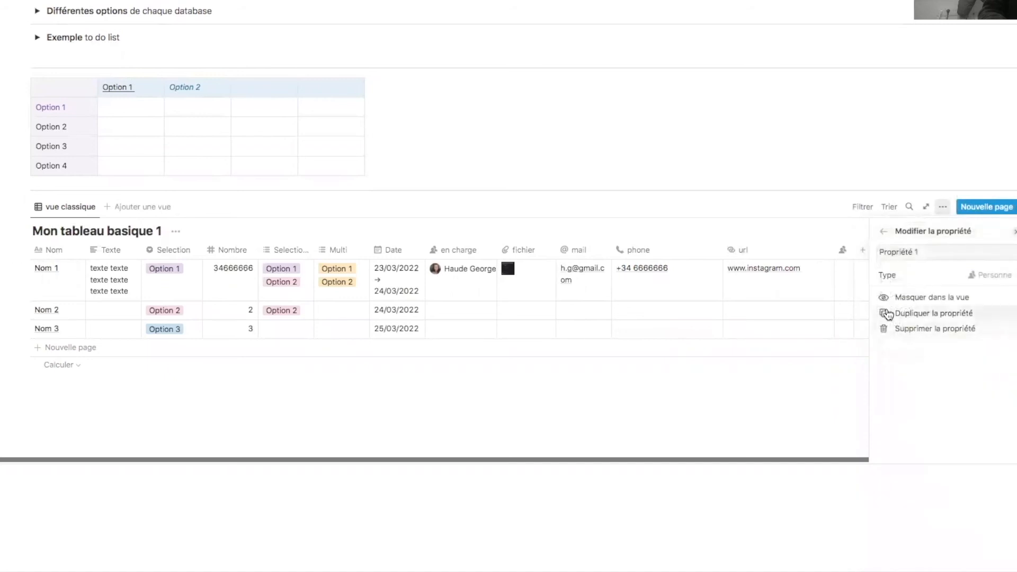
click(842, 364)
click(849, 244)
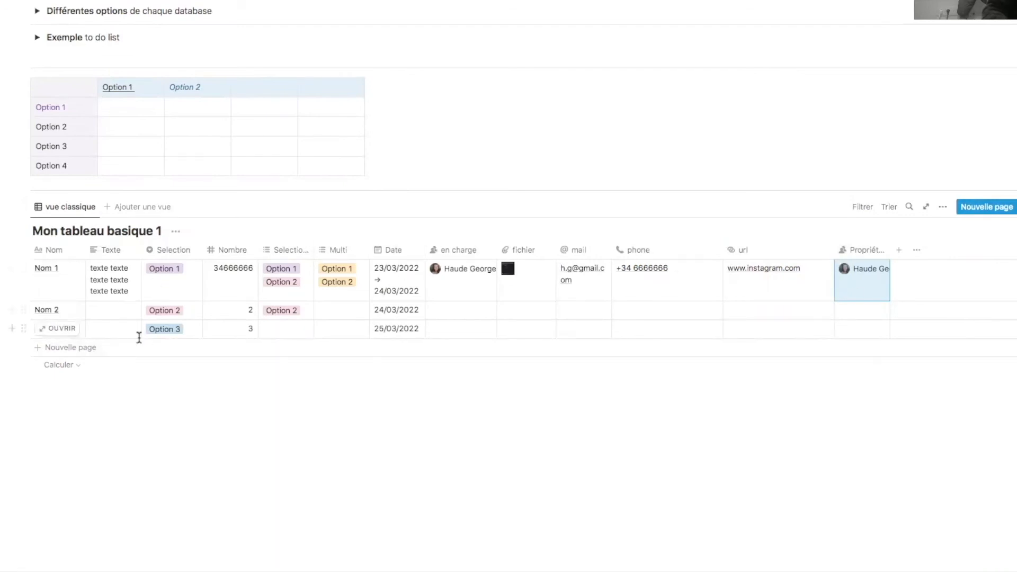
- Add three empty rows below Nom 3 and move the Nom column to just after Date
click(59, 350)
click(56, 366)
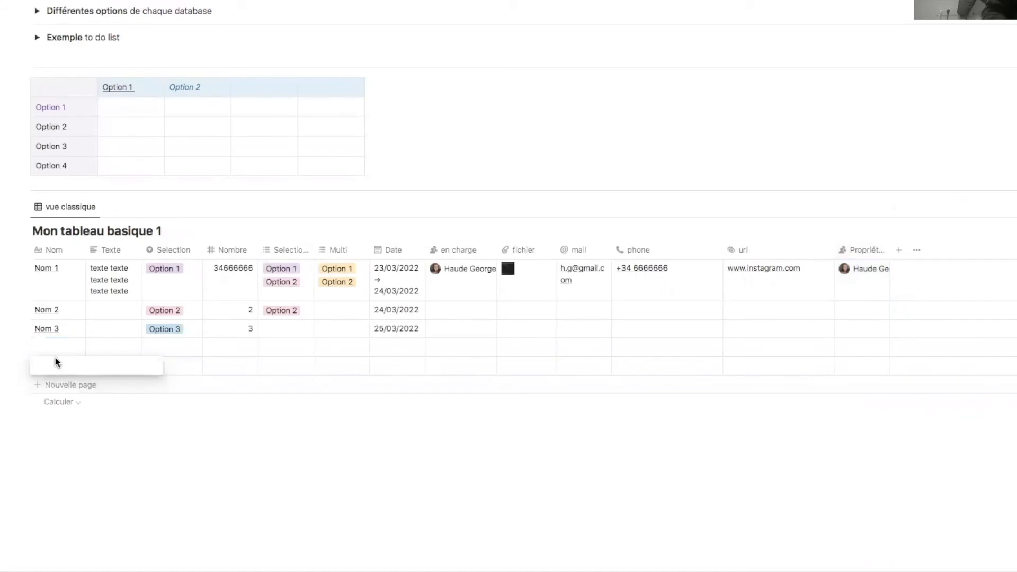
key(Escape)
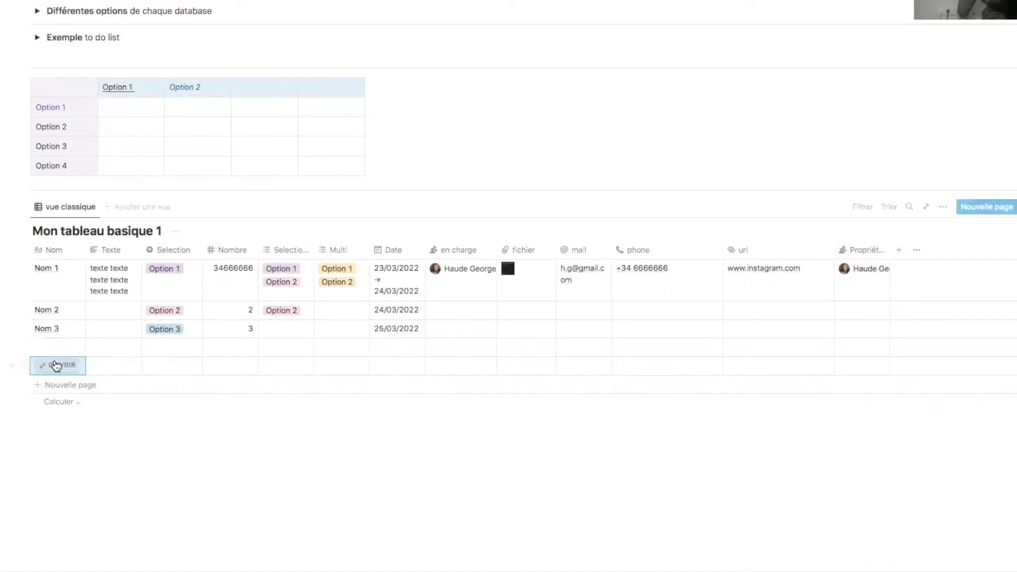
click(57, 384)
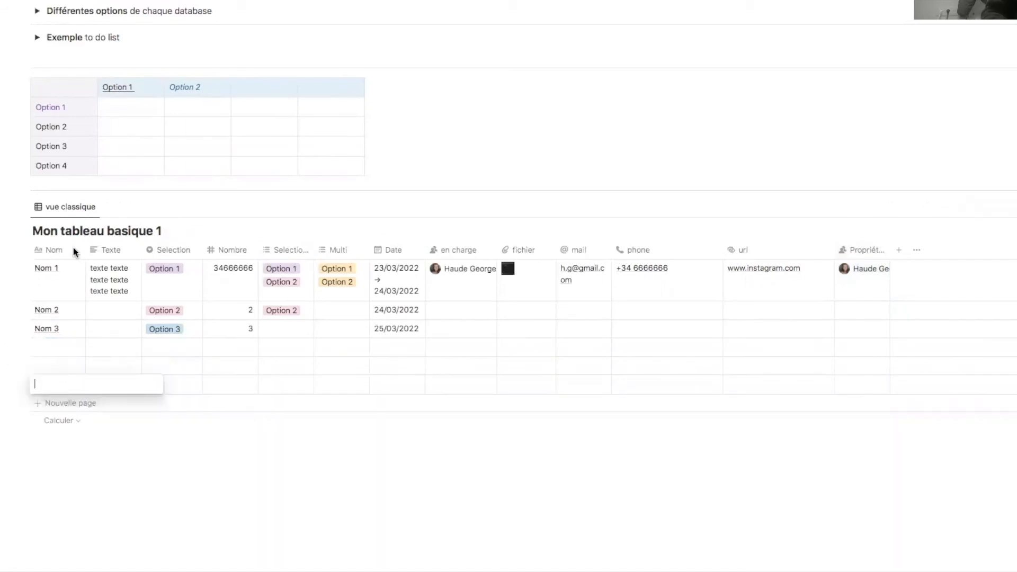
drag(52, 258, 392, 262)
- Add a row, look at the Nombre column's Calculer options, then start an empty block below the table
click(59, 404)
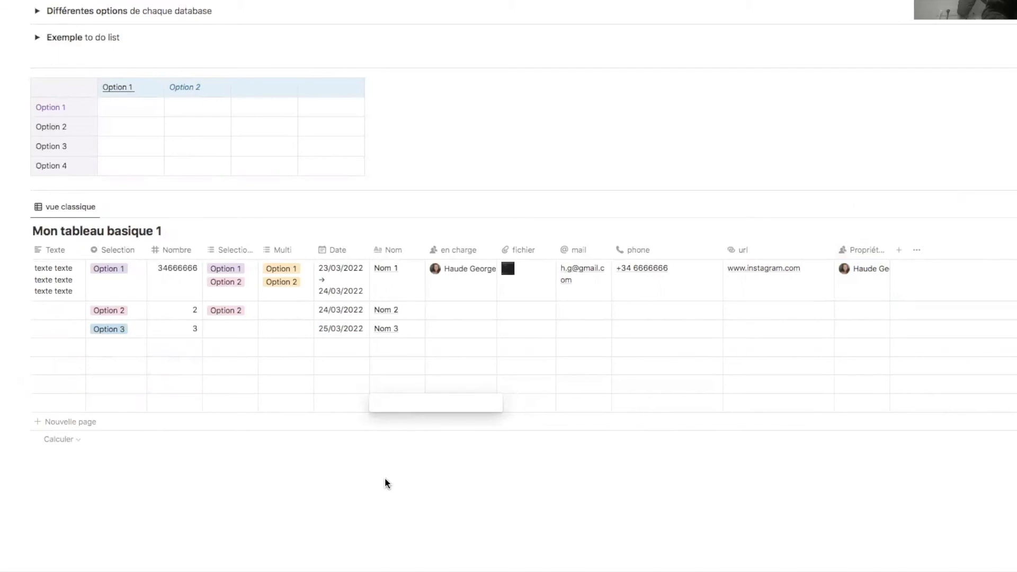
key(Escape)
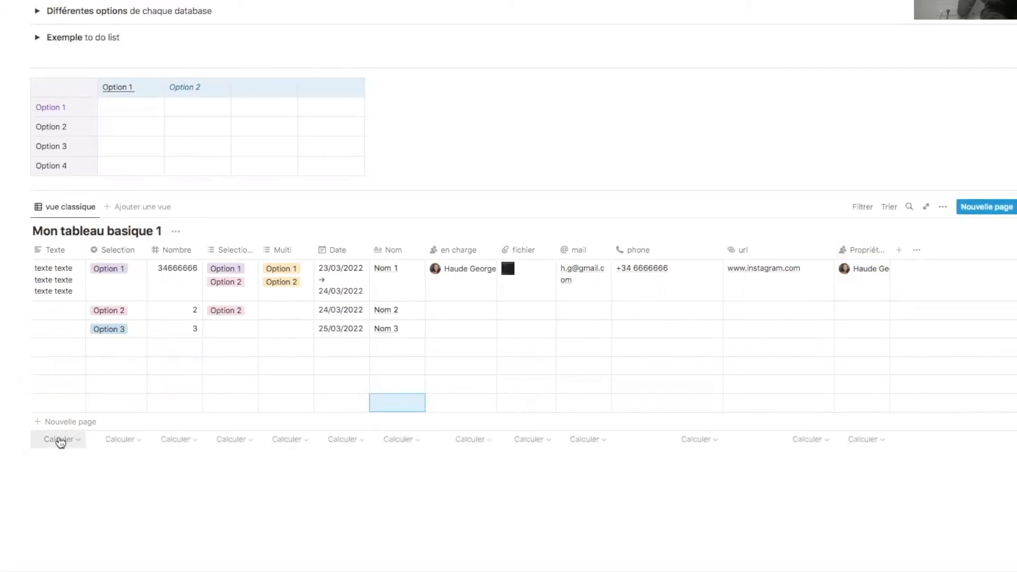
click(183, 447)
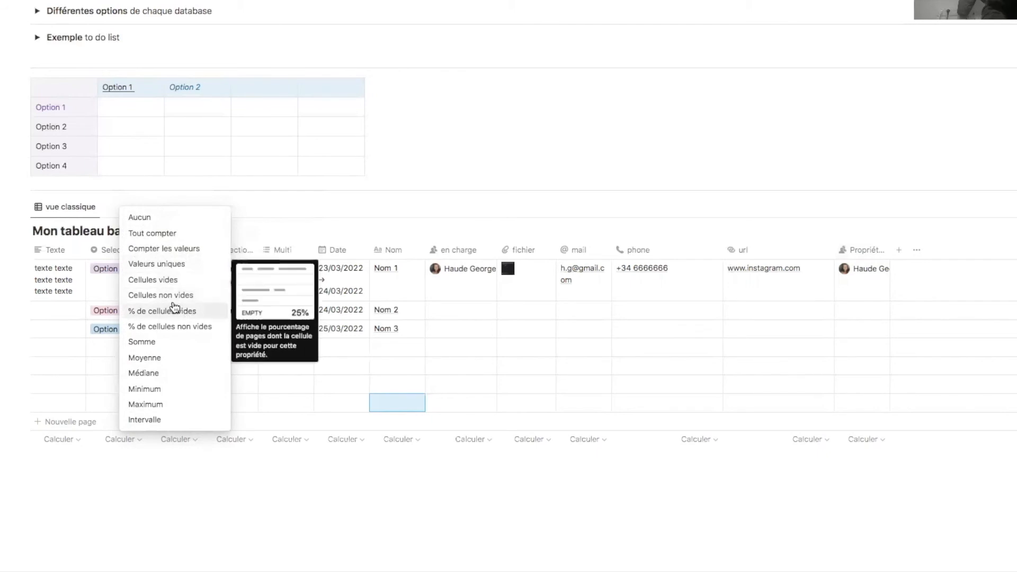
click(223, 492)
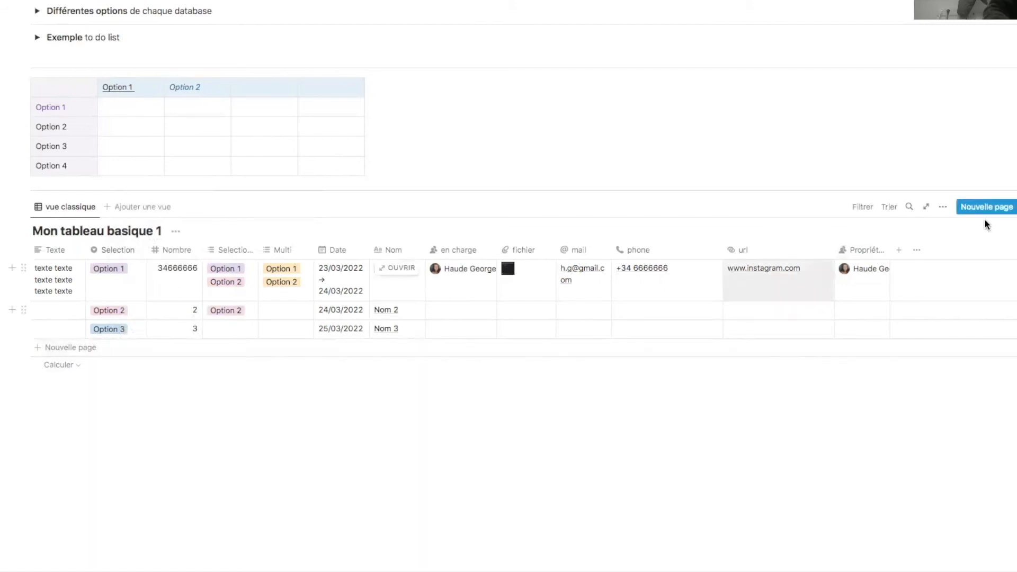
click(264, 432)
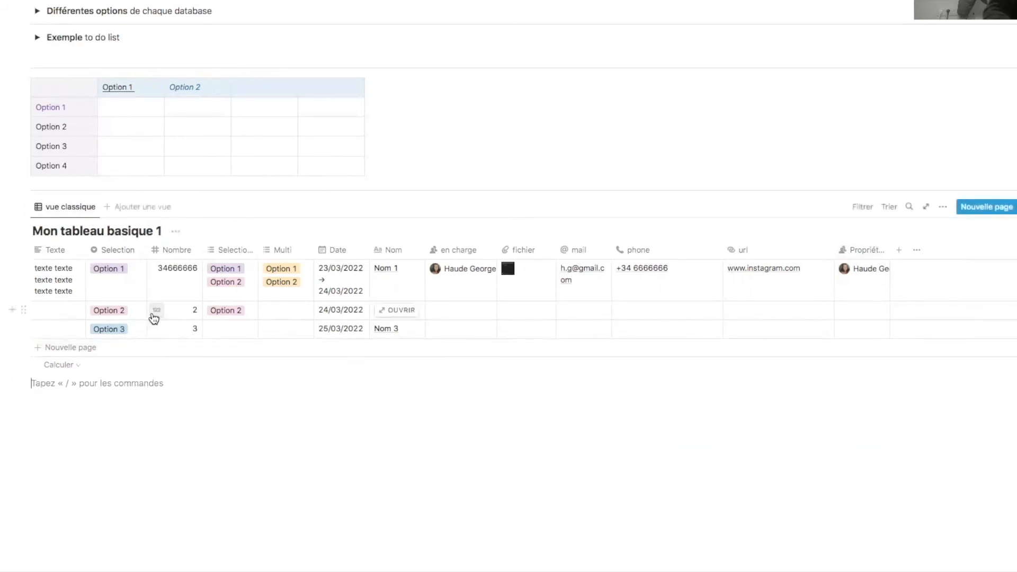
- Insert an inline database with /data and begin turning its Étiquettes property into a Relation
text(/)
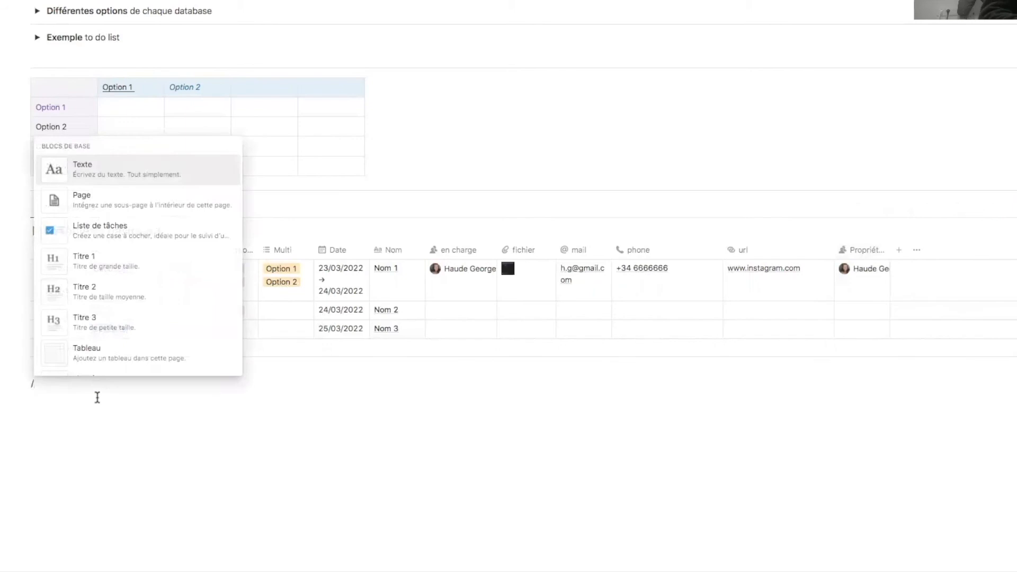
text(data)
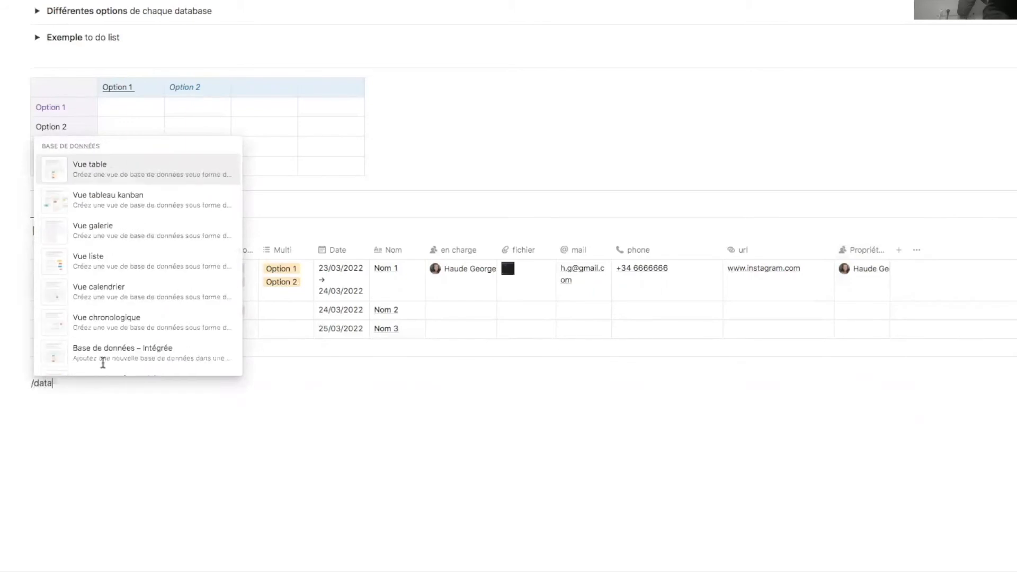
click(167, 181)
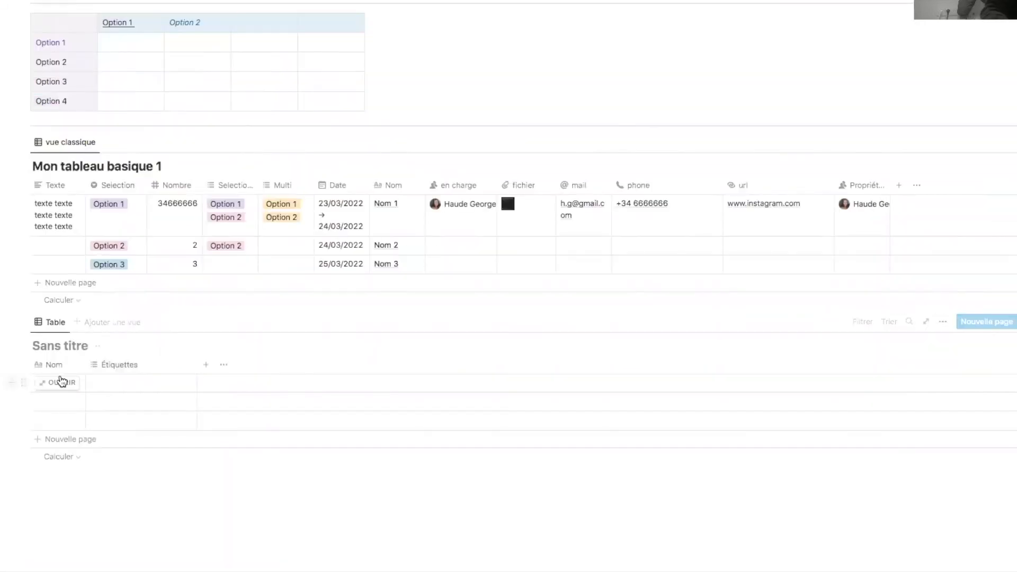
click(127, 367)
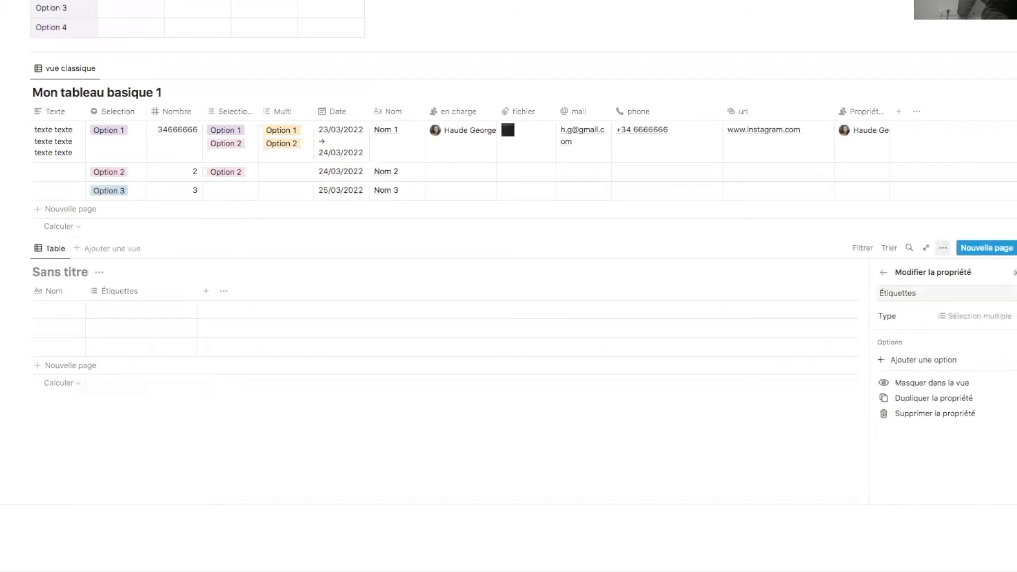
click(989, 318)
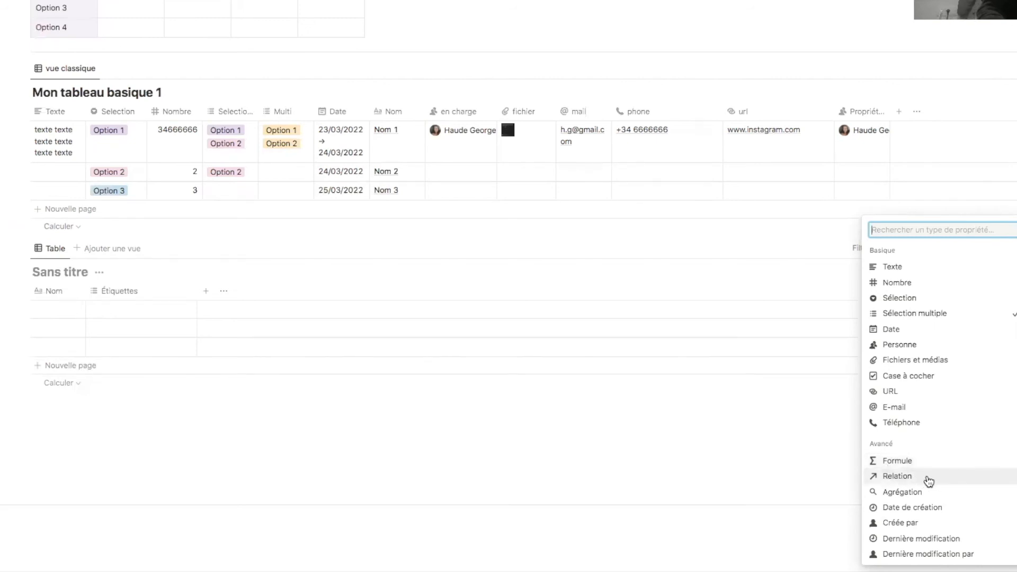
click(928, 483)
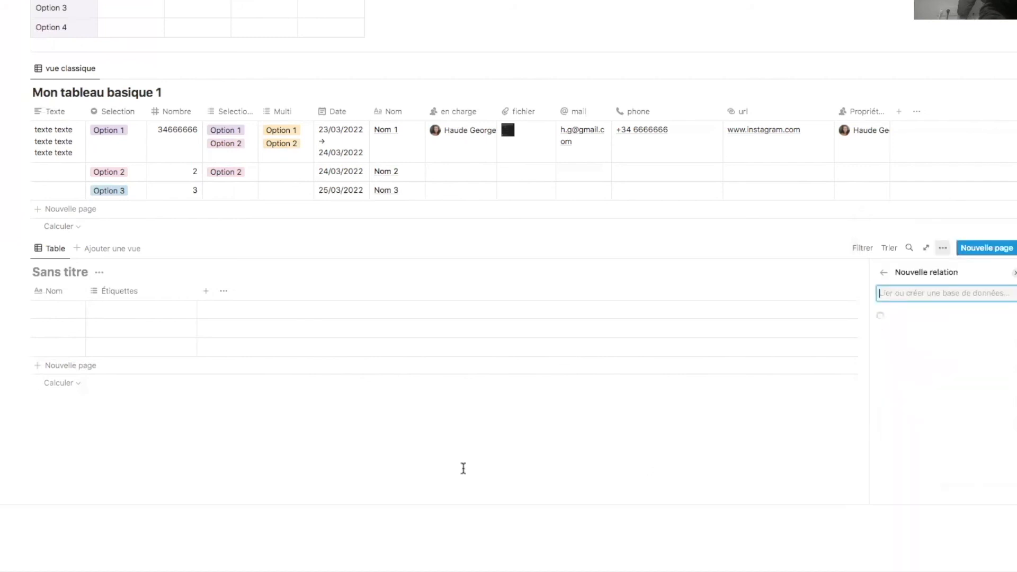
click(409, 460)
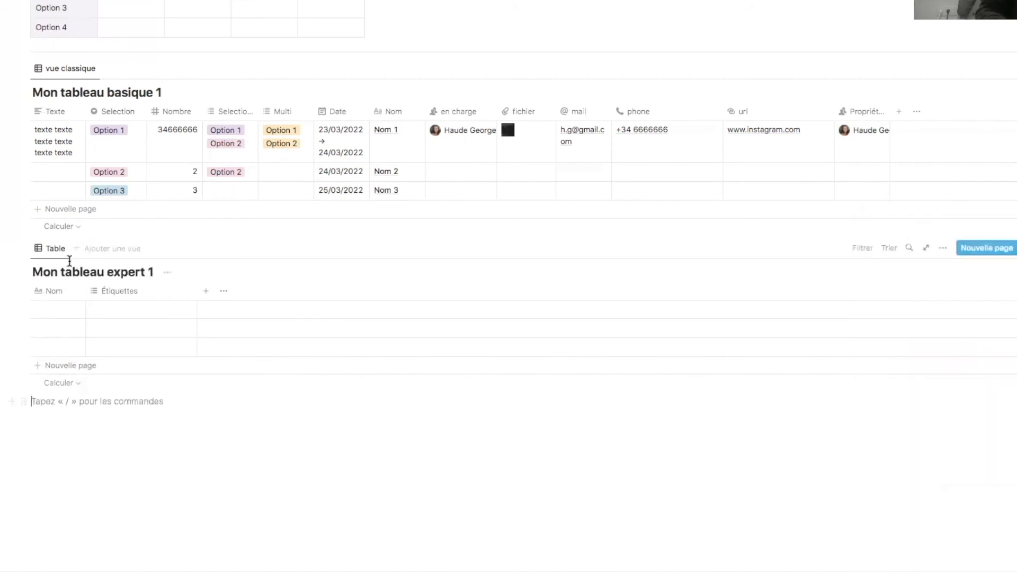
click(149, 296)
- Make Étiquettes a Relation property linked to the Mon tableau basique 1 database
click(149, 329)
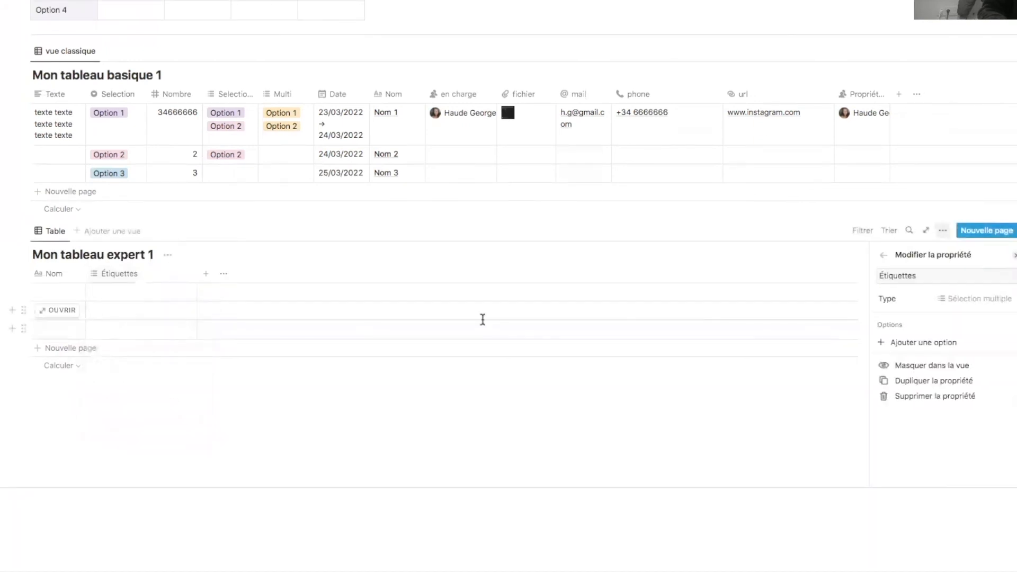
click(989, 300)
click(938, 480)
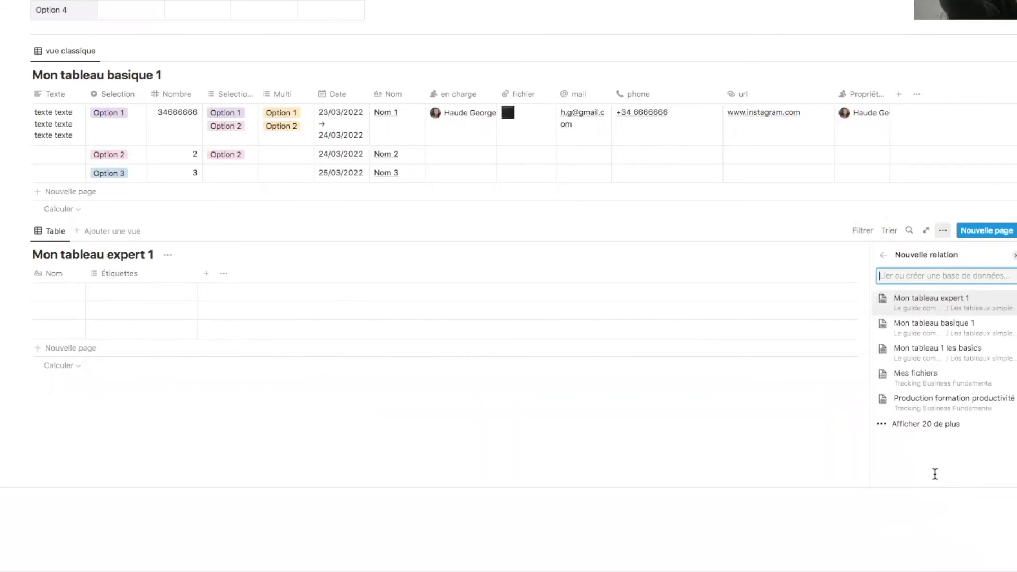
click(952, 332)
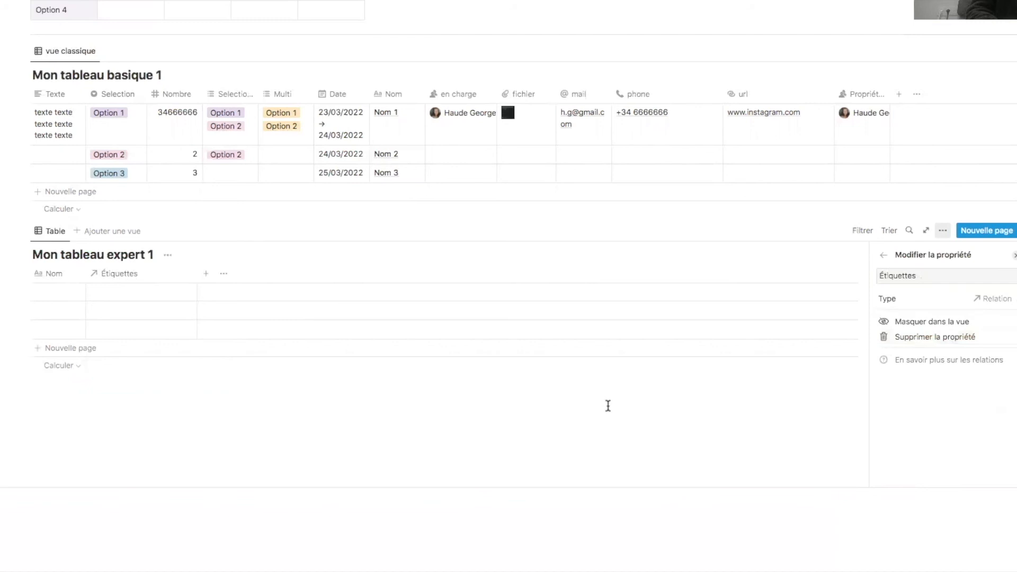
- Link the first expert row to Nom 1, then open the linked Nom 1 page
click(129, 292)
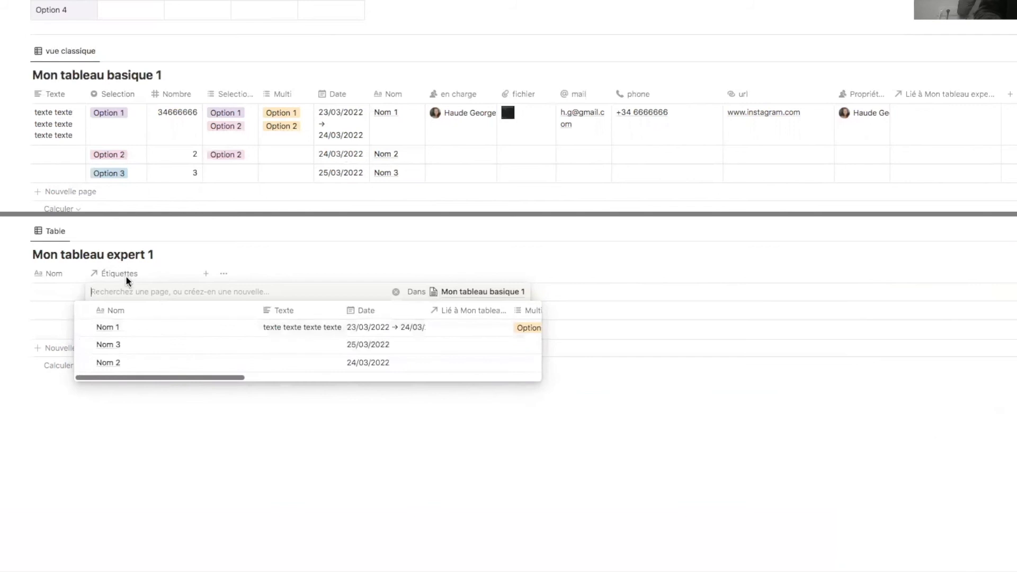
click(108, 328)
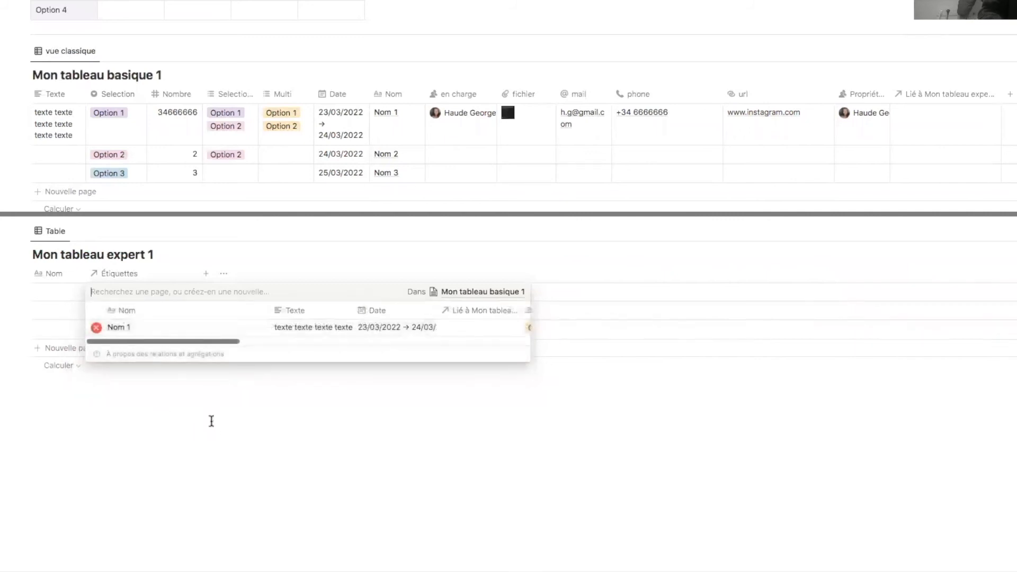
key(Escape)
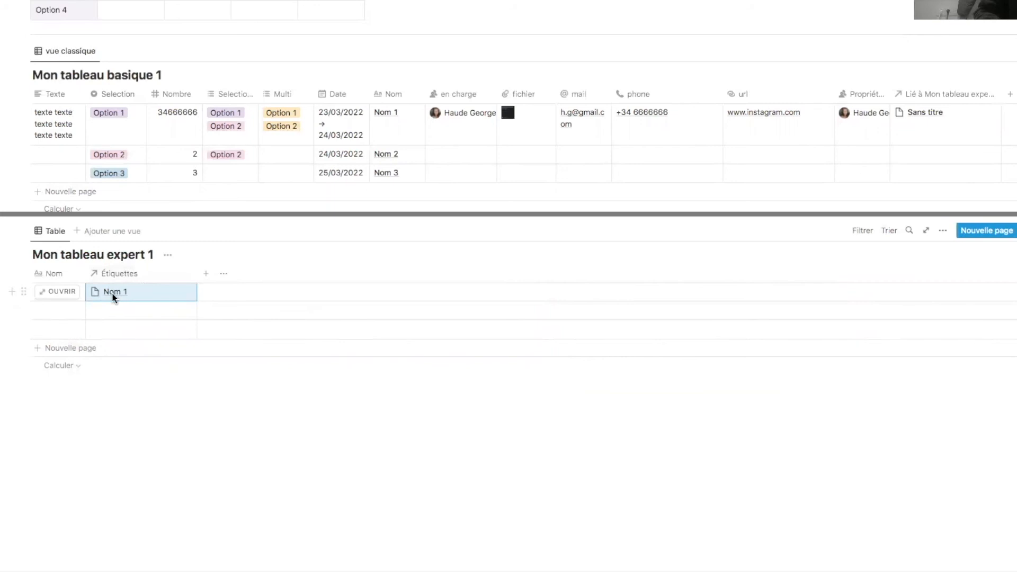
click(113, 293)
click(132, 329)
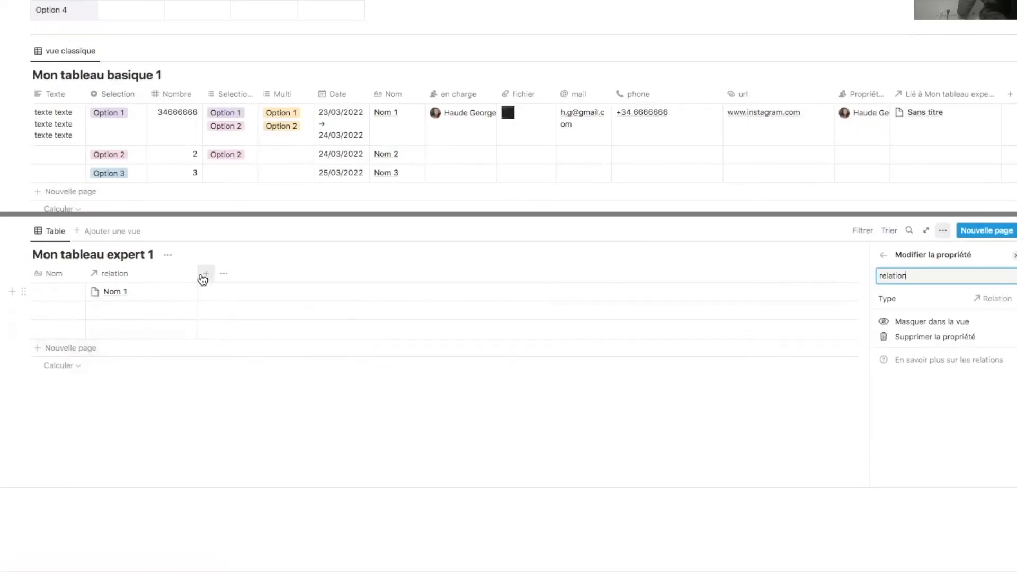
- Add a rollup column 'roll up' that pulls the Selection property through the relation column
click(204, 276)
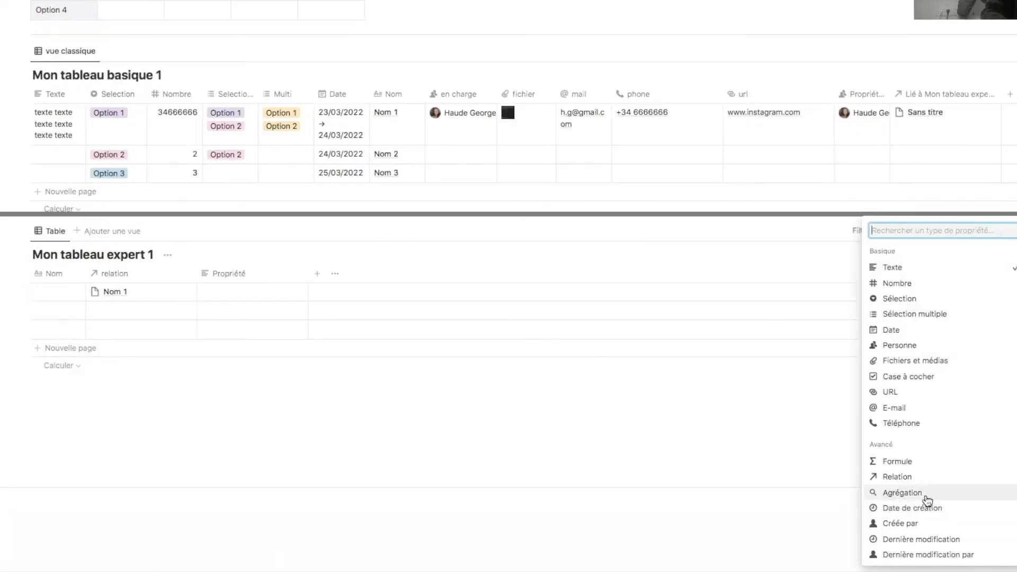
click(943, 496)
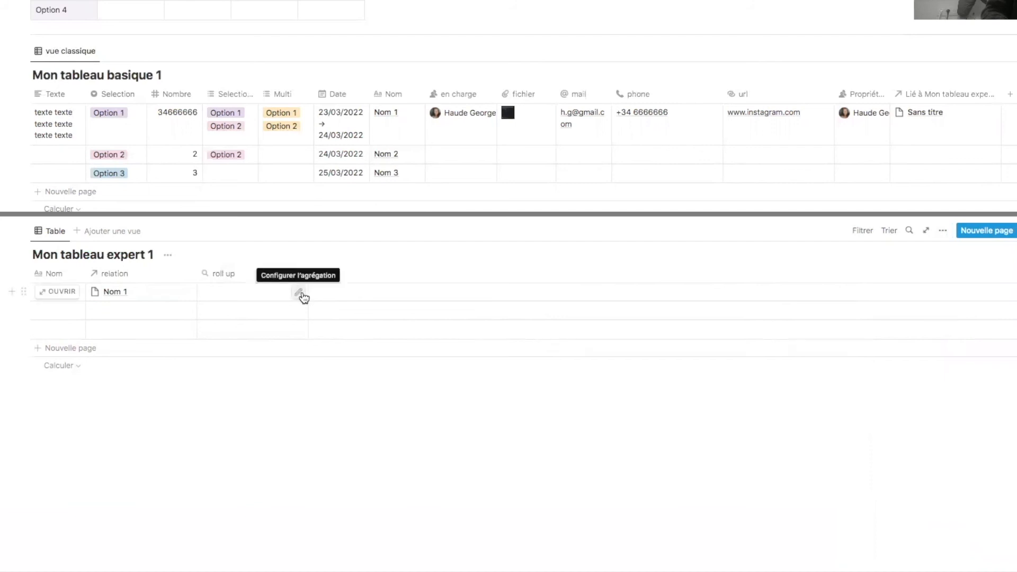
click(300, 293)
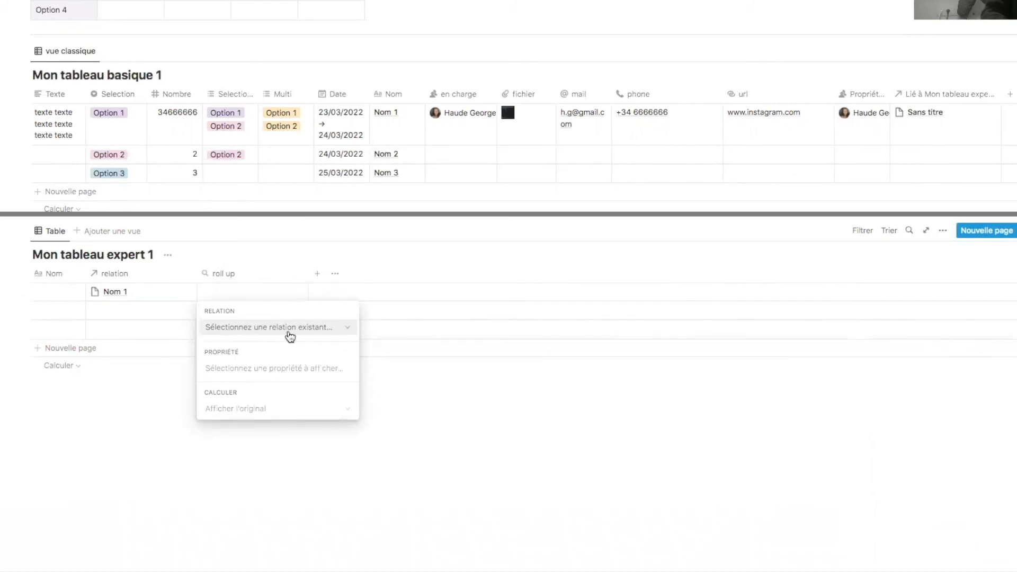
click(350, 331)
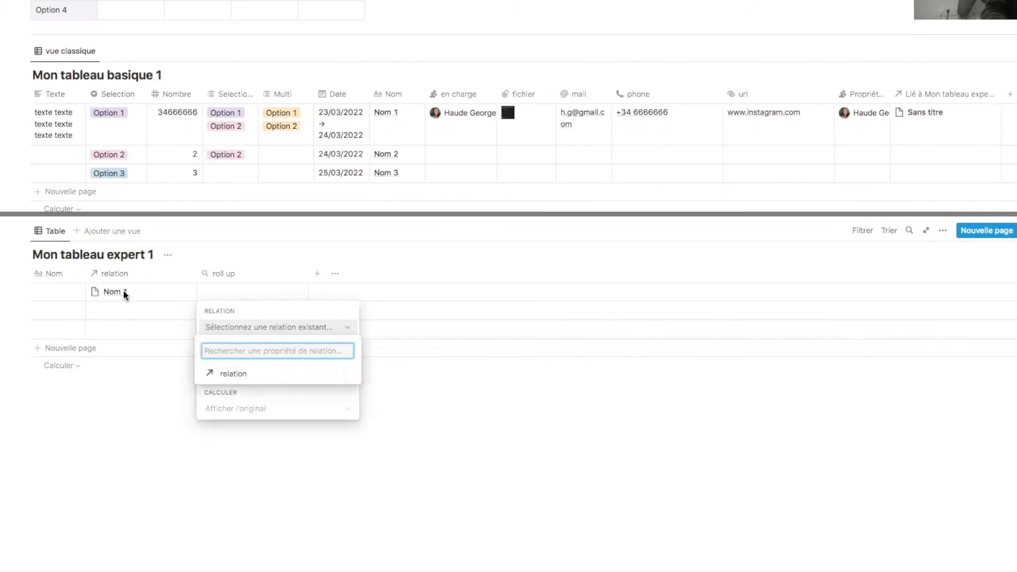
click(235, 376)
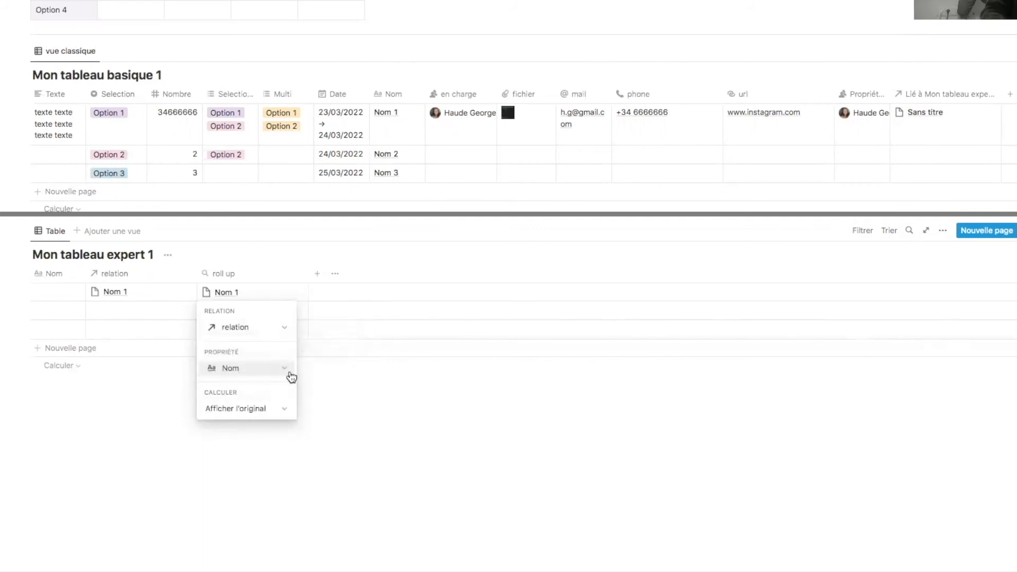
click(285, 369)
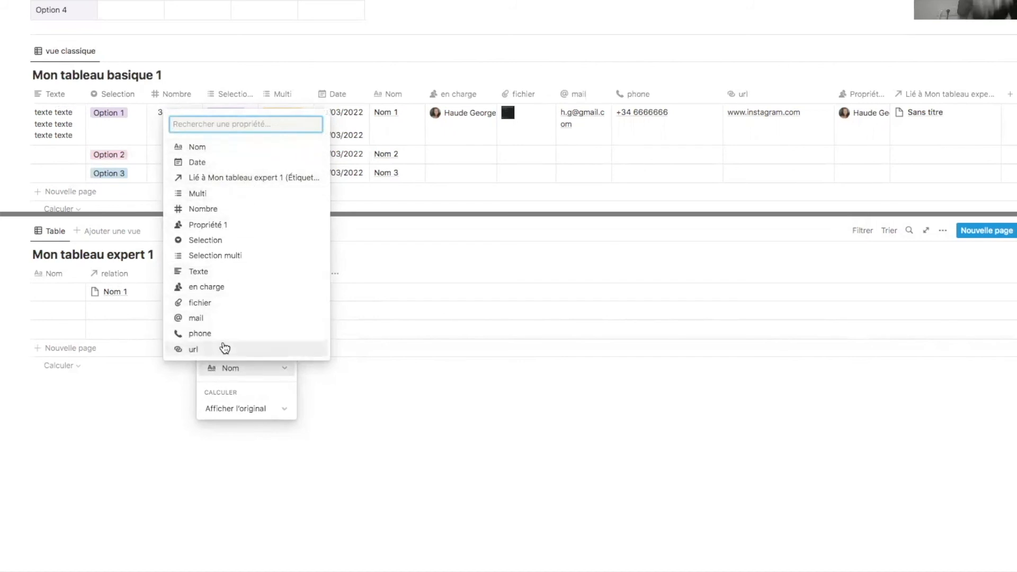
click(228, 241)
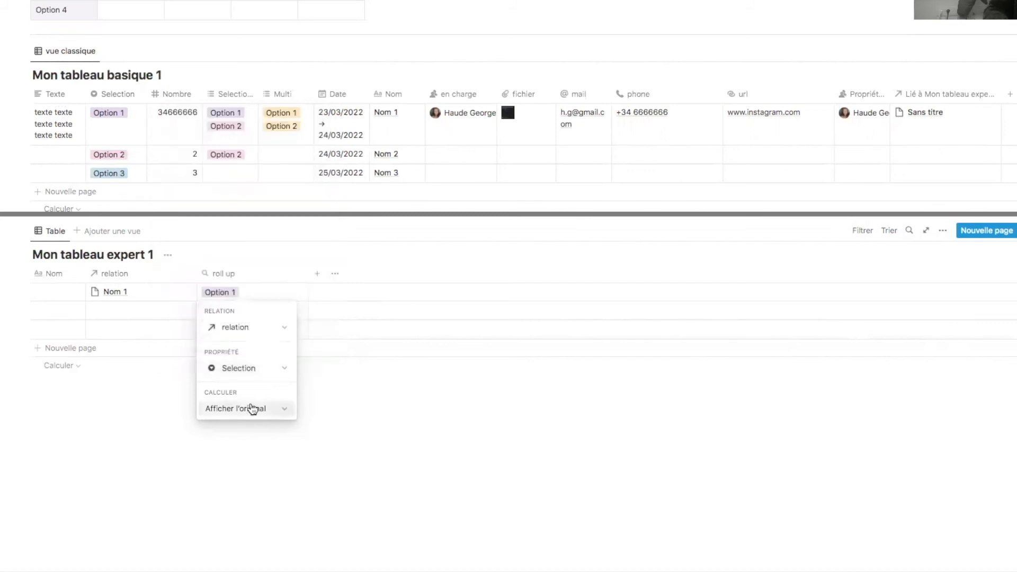
click(278, 408)
click(236, 298)
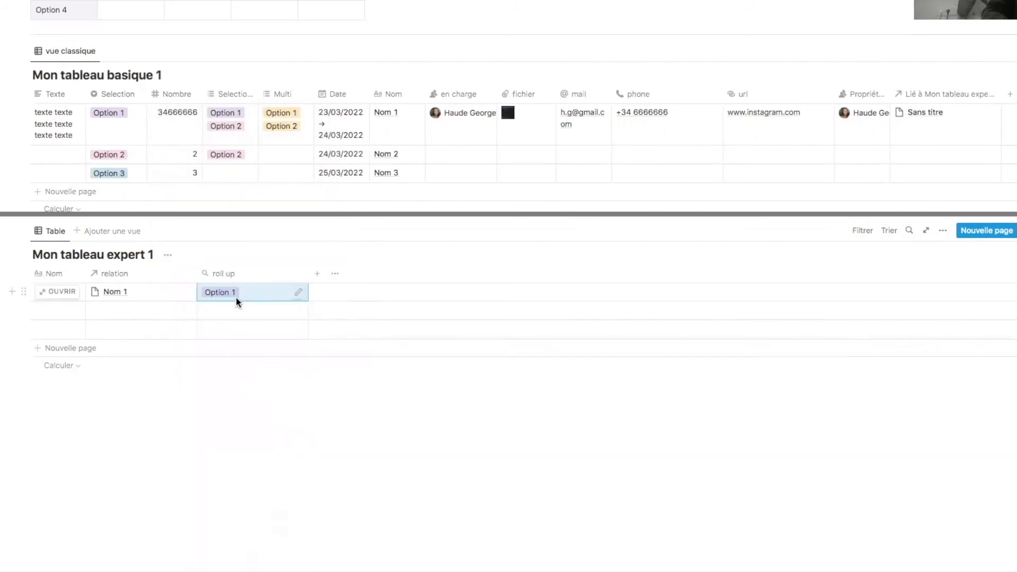
- Test the rollup by switching row 1's Selection to Option 2 and back, and link rows 2 and 3 to Nom 2 and Nom 3
click(115, 116)
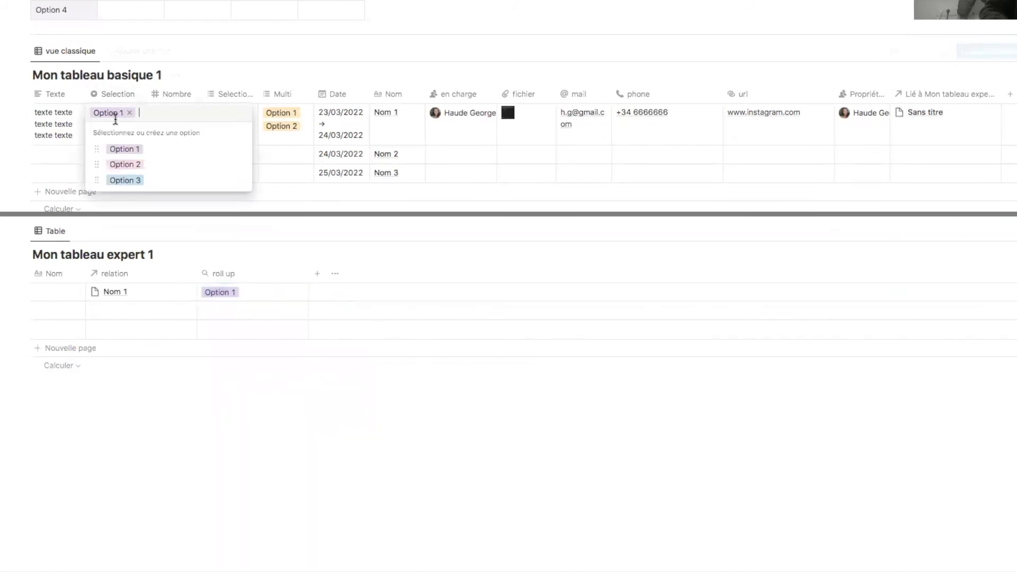
click(139, 166)
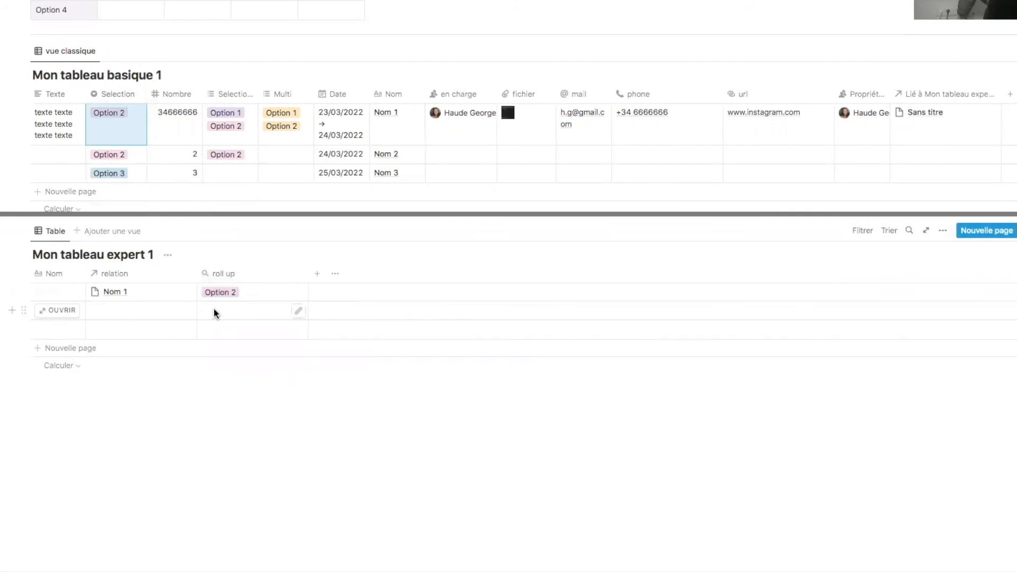
click(118, 312)
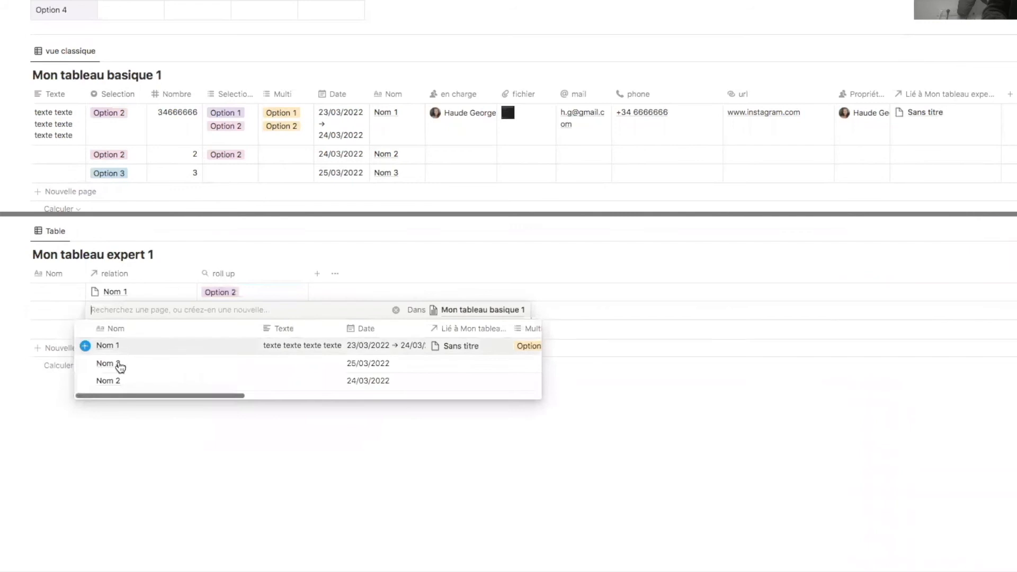
click(109, 382)
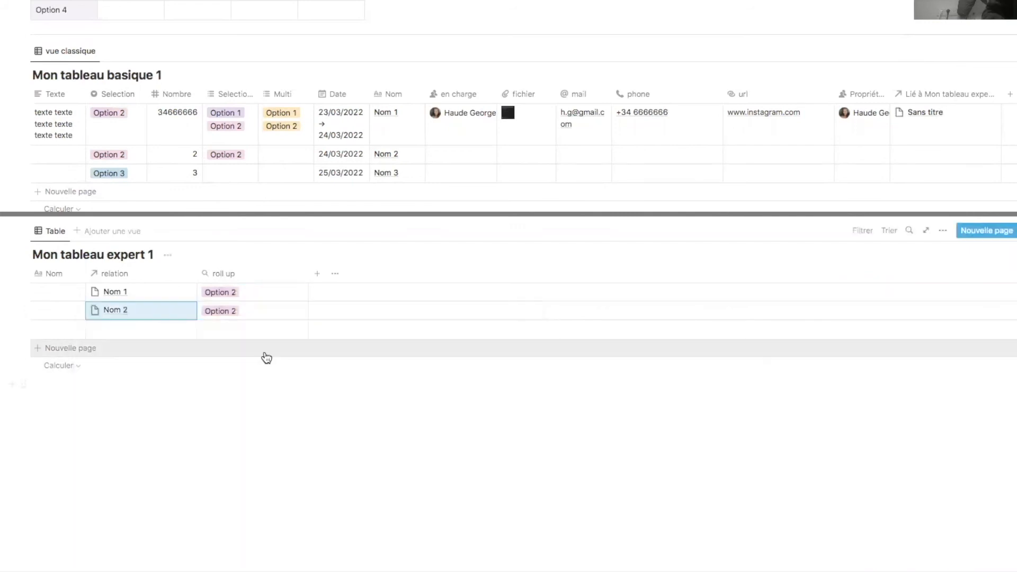
click(110, 121)
click(136, 150)
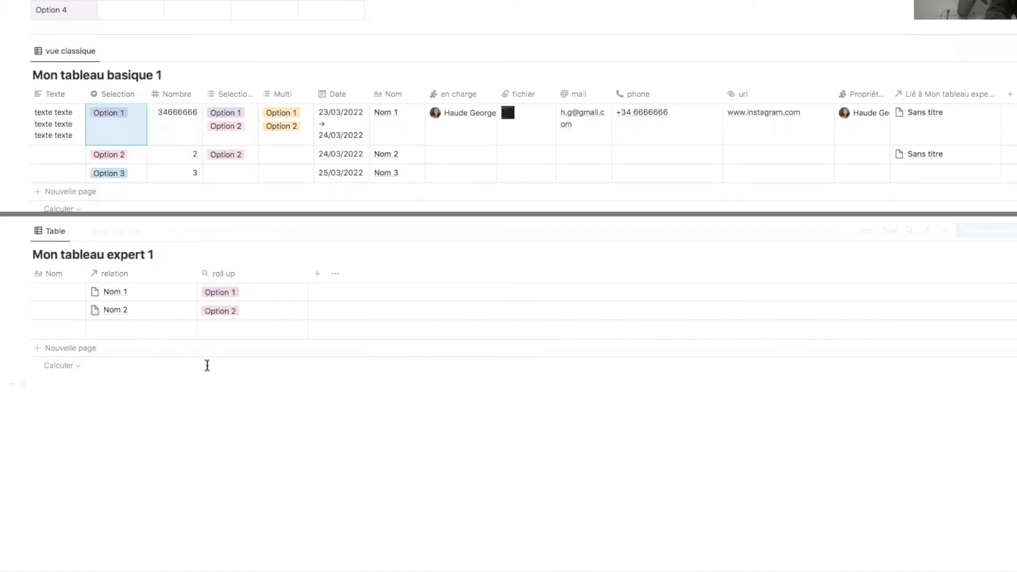
click(134, 328)
click(111, 365)
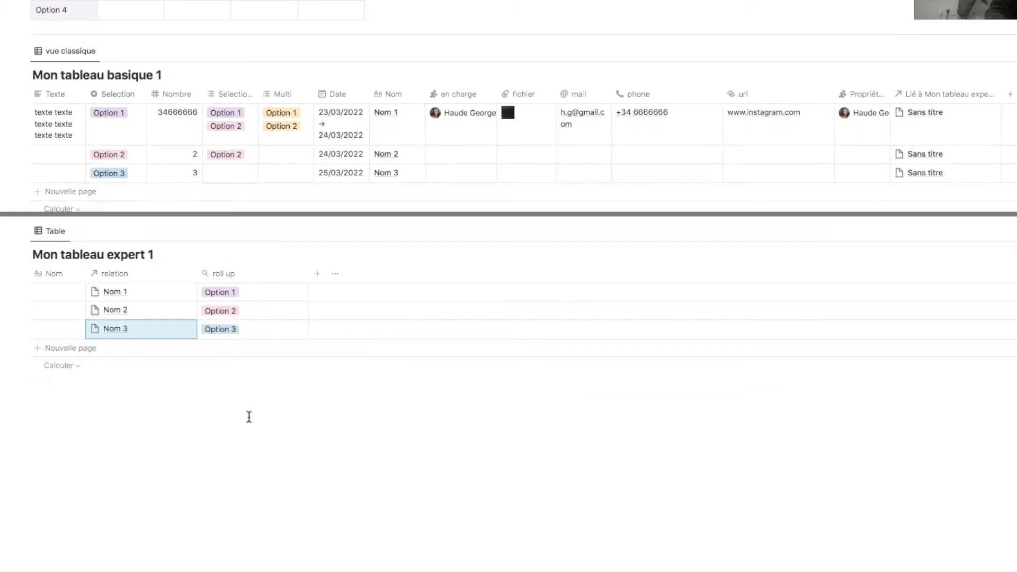
click(318, 275)
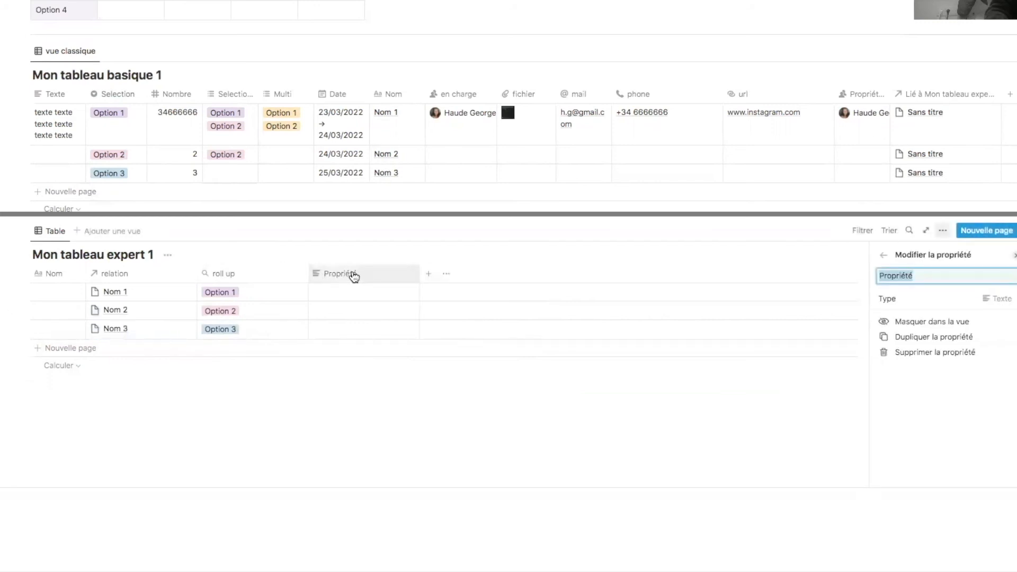
- Make the new column a rollup of the linked rows' fichier property through the relation column
click(946, 307)
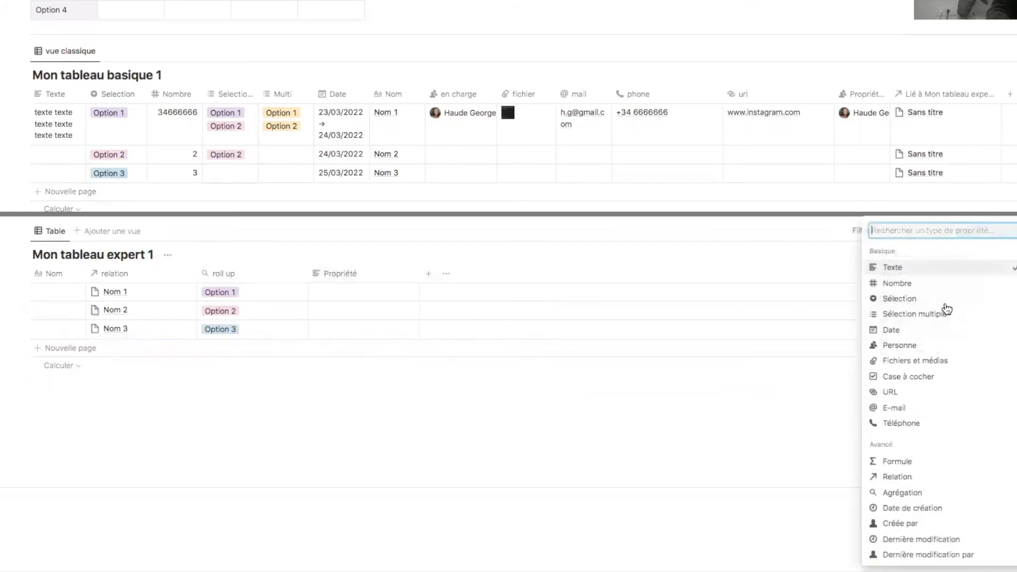
click(922, 493)
click(390, 371)
click(390, 371)
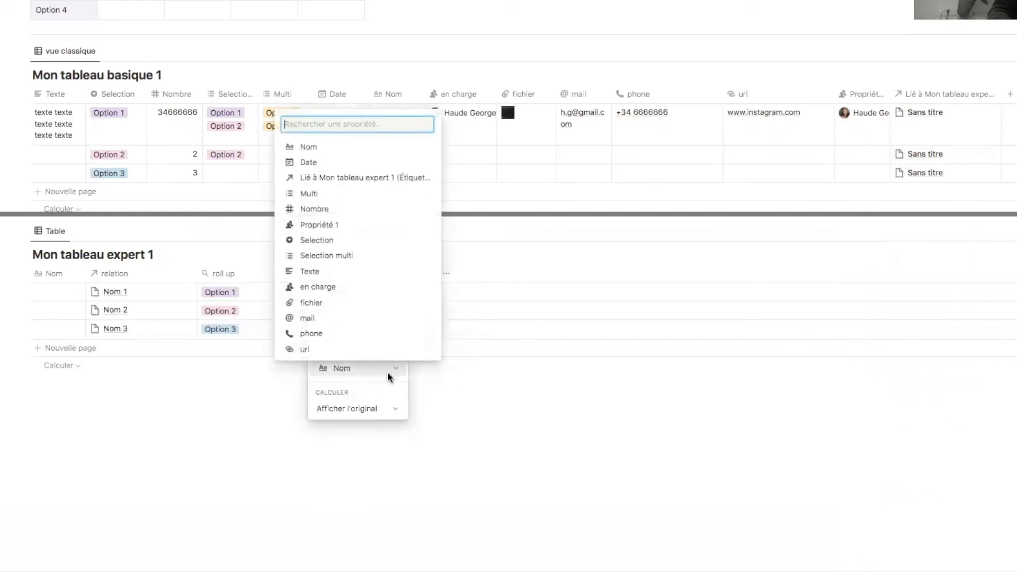
click(357, 304)
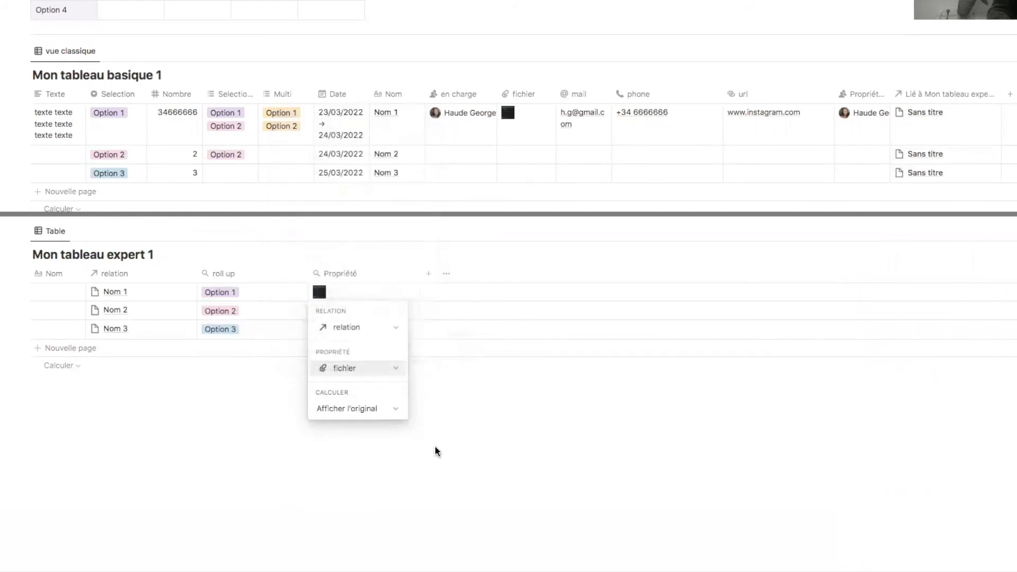
click(436, 450)
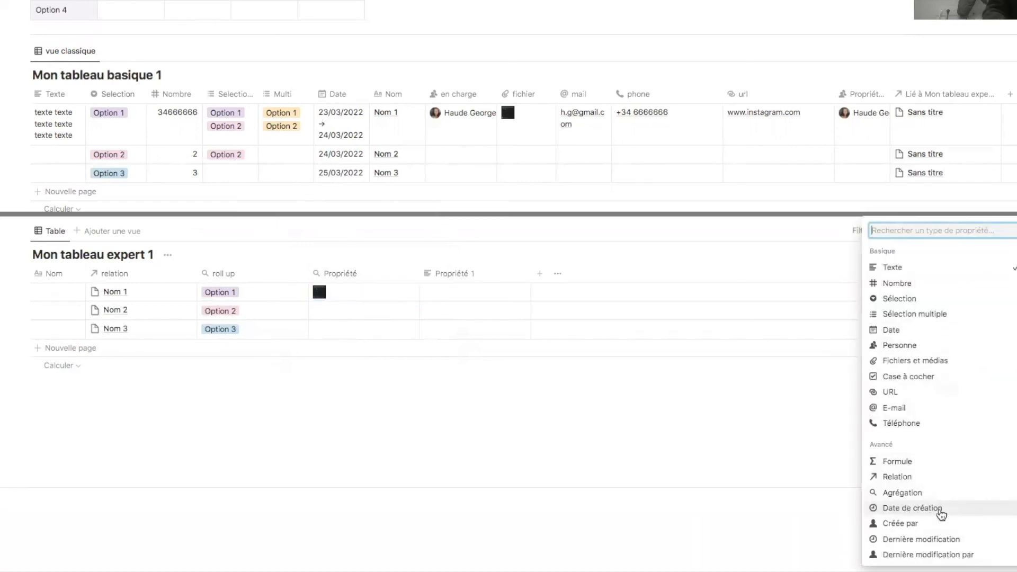
- Make Propriété 1 a 'Date de création' column and add Propriété 2 as 'Créée par'
click(941, 512)
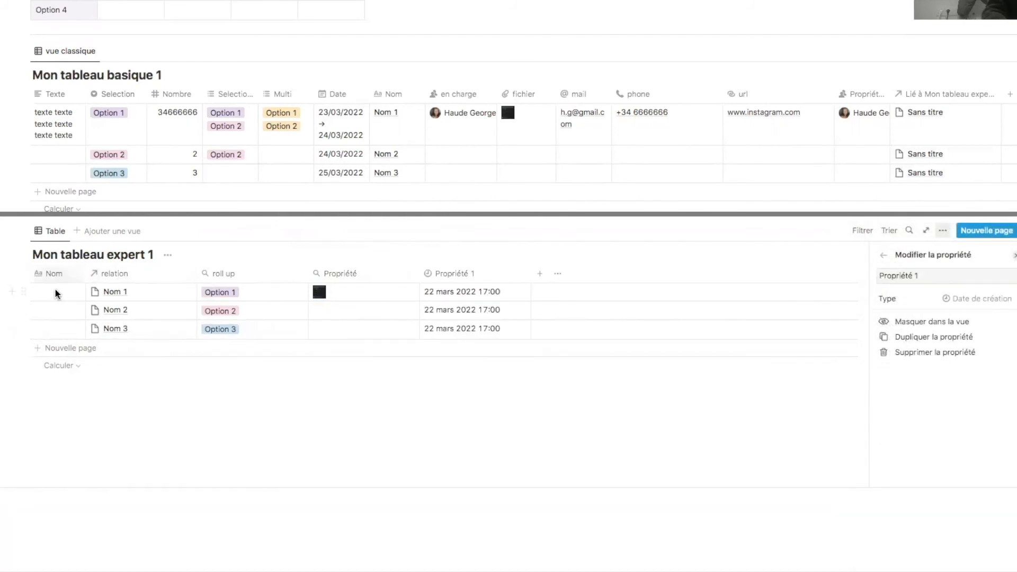
click(540, 274)
click(552, 276)
click(590, 310)
click(977, 299)
click(937, 530)
- Add Propriété 3 as 'Dernière modification' and Propriété 4 as 'Dernière modification par'
click(652, 273)
click(664, 275)
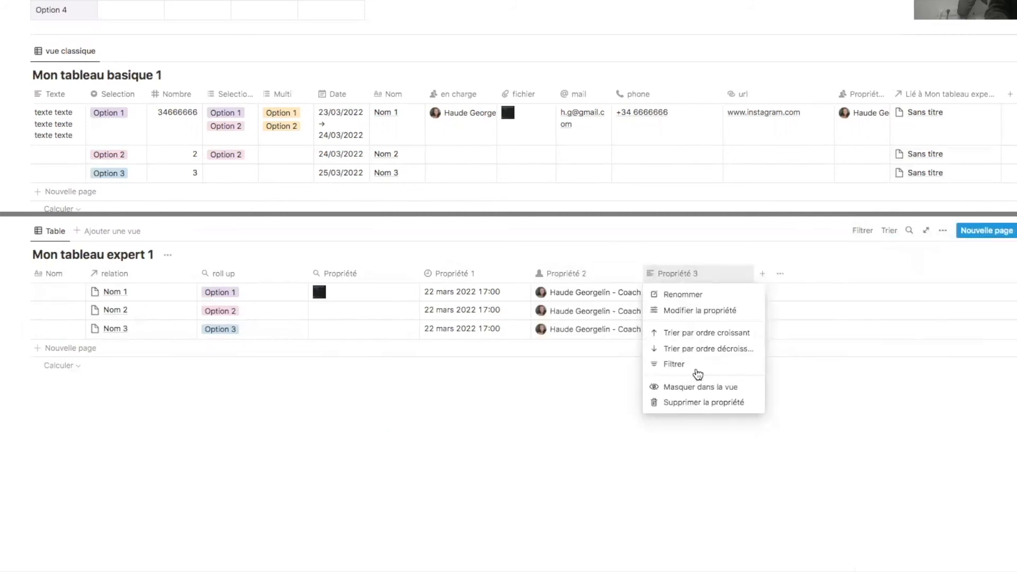
click(702, 311)
click(969, 299)
click(949, 540)
click(762, 274)
click(954, 301)
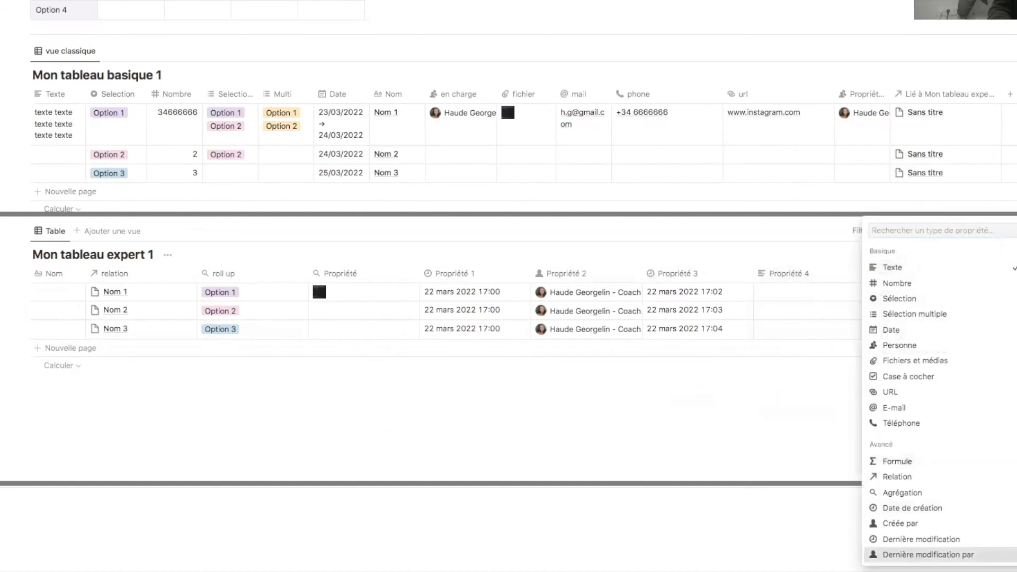
click(928, 555)
click(652, 405)
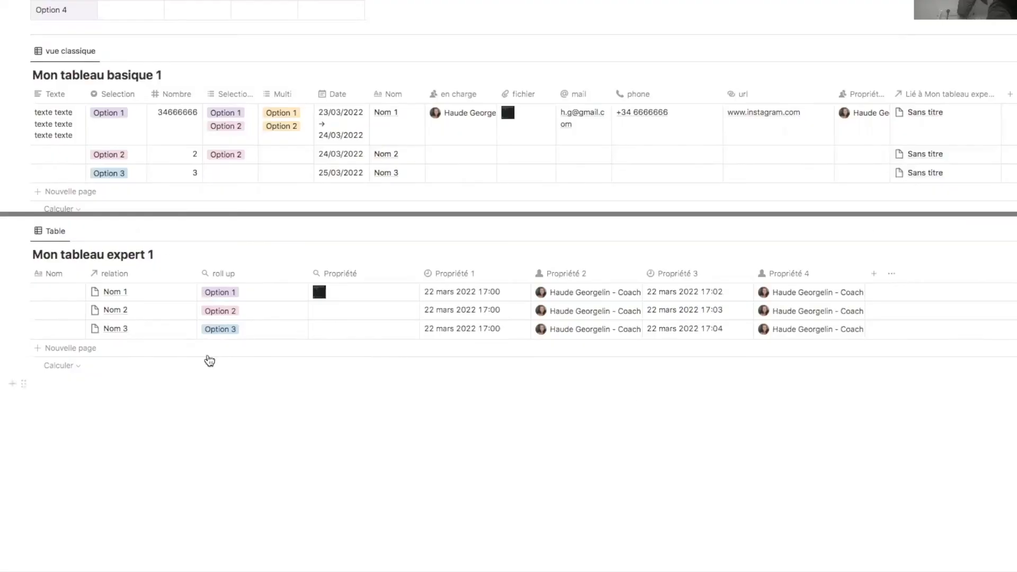
scroll(11, 354, up, 5)
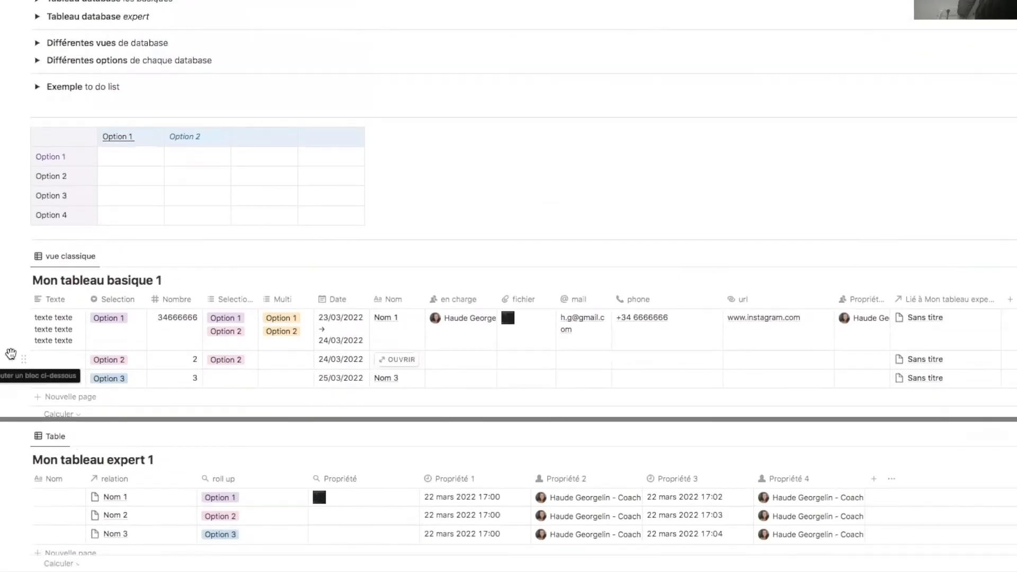
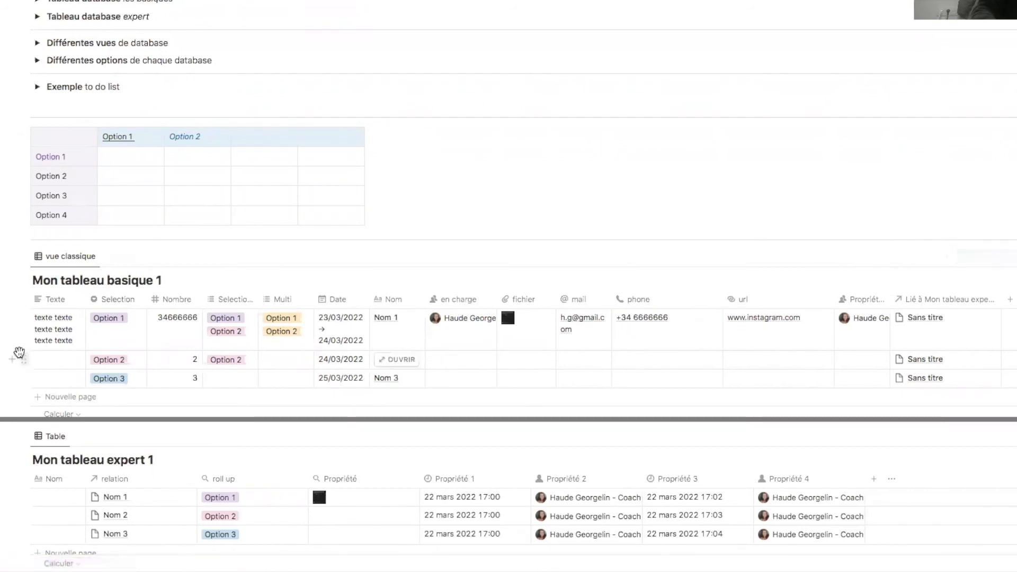
- Make Nom the leftmost column of Mon tableau basique 1
drag(392, 300, 48, 300)
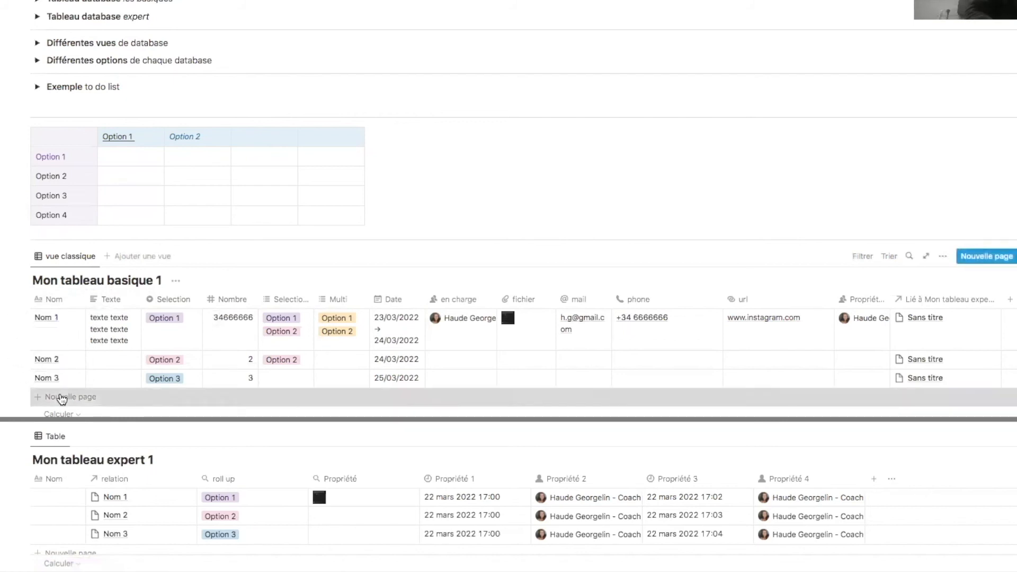
- Add an untitled row with Date 24/03/2022, Multi Option 1 and Selection multi Option 2
click(46, 401)
key(Escape)
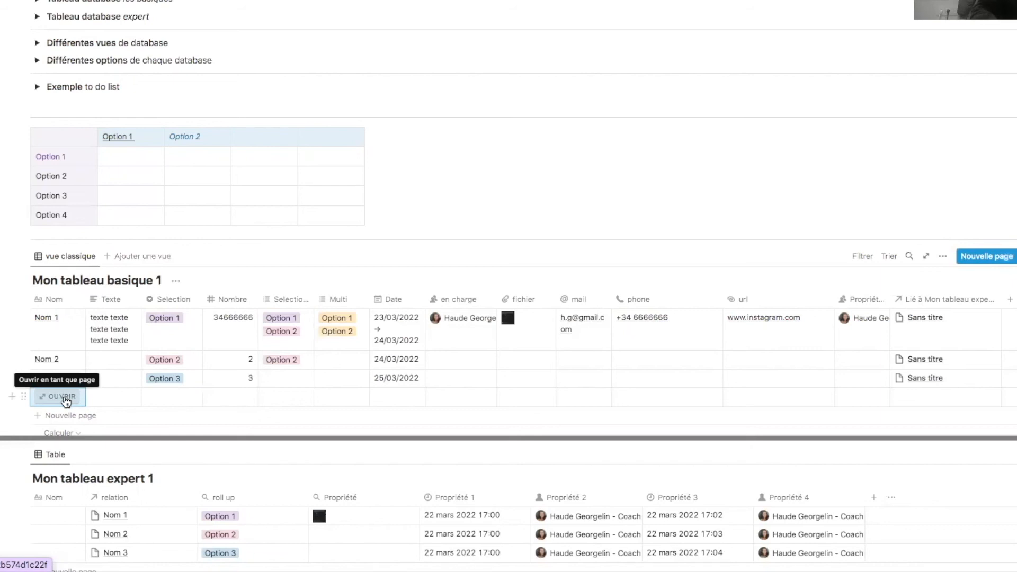
click(62, 397)
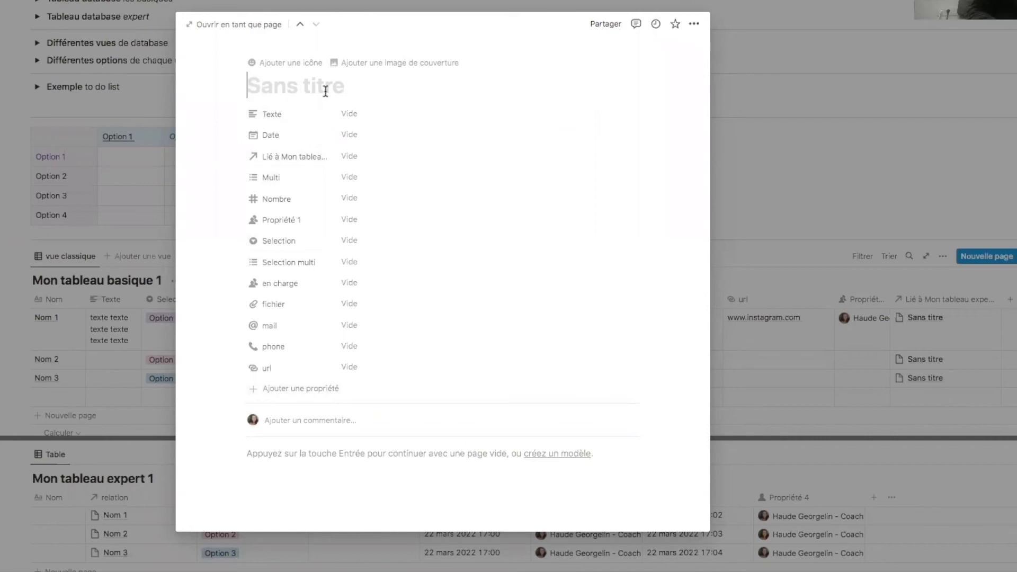
scroll(257, 341, down, 3)
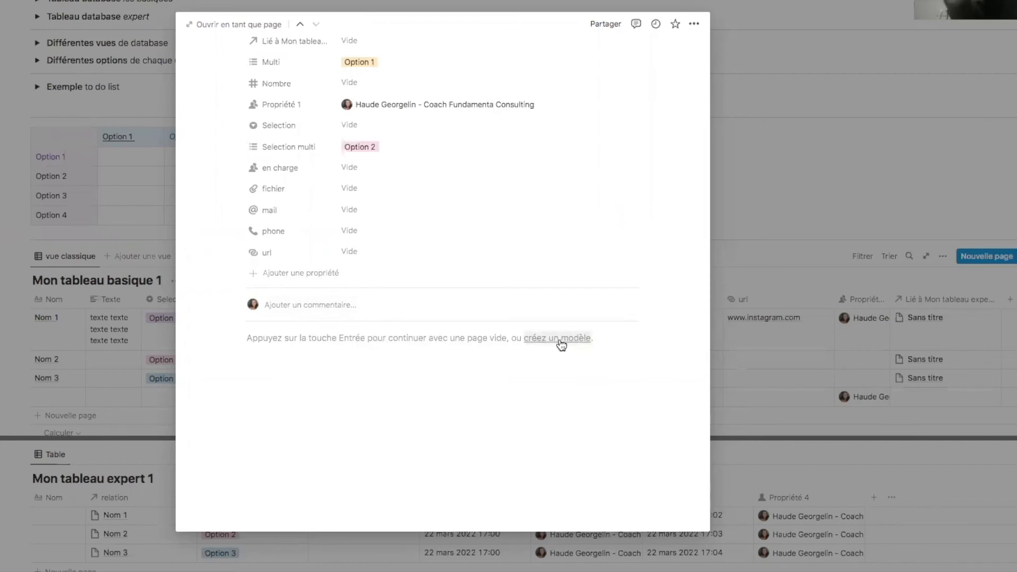
click(295, 341)
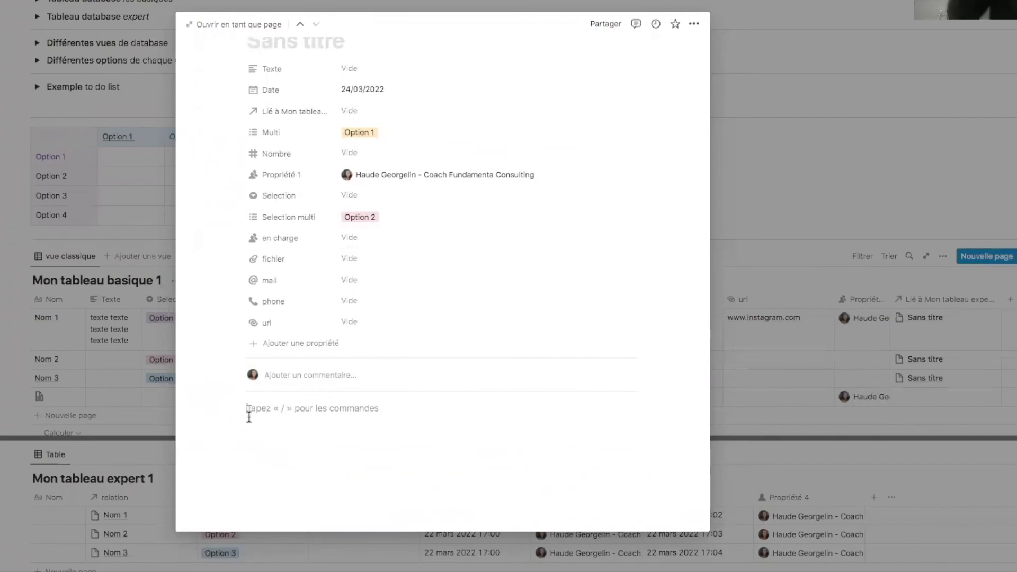
click(7, 403)
- Select and deselect the text of the two database heading lines
scroll(79, 276, up, 5)
drag(62, 235, 217, 235)
click(217, 235)
drag(69, 251, 161, 253)
click(161, 253)
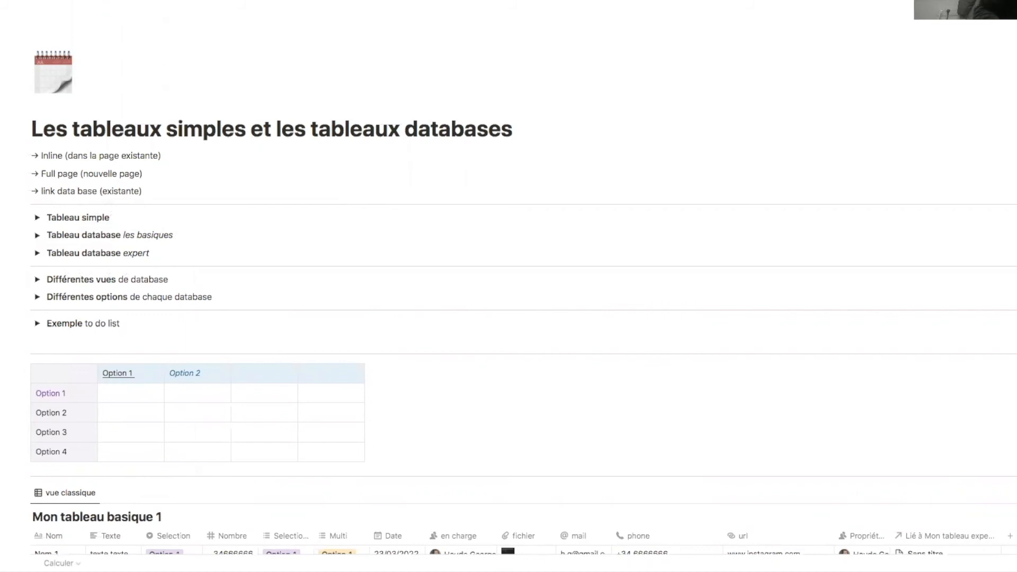
- Under Mon tableau expert 1, drop a /data attempt and insert a gallery view with /gal
scroll(436, 376, down, 5)
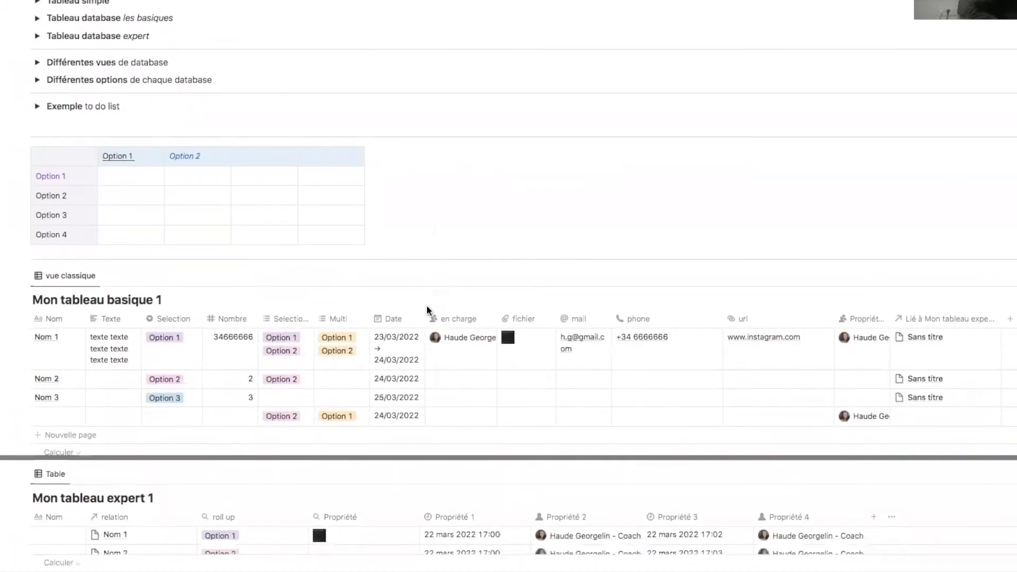
scroll(465, 463, down, 2)
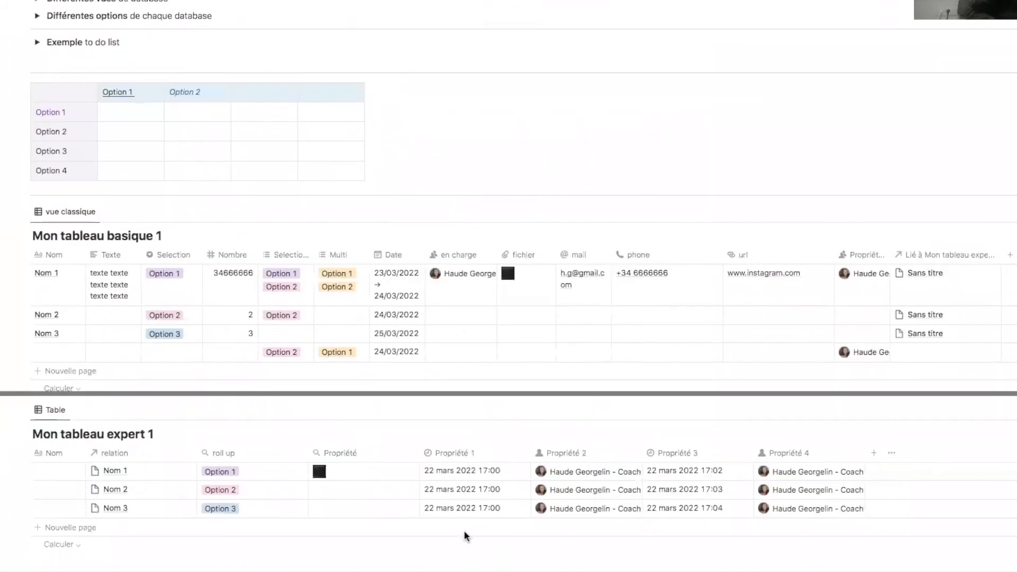
scroll(434, 399, down, 2)
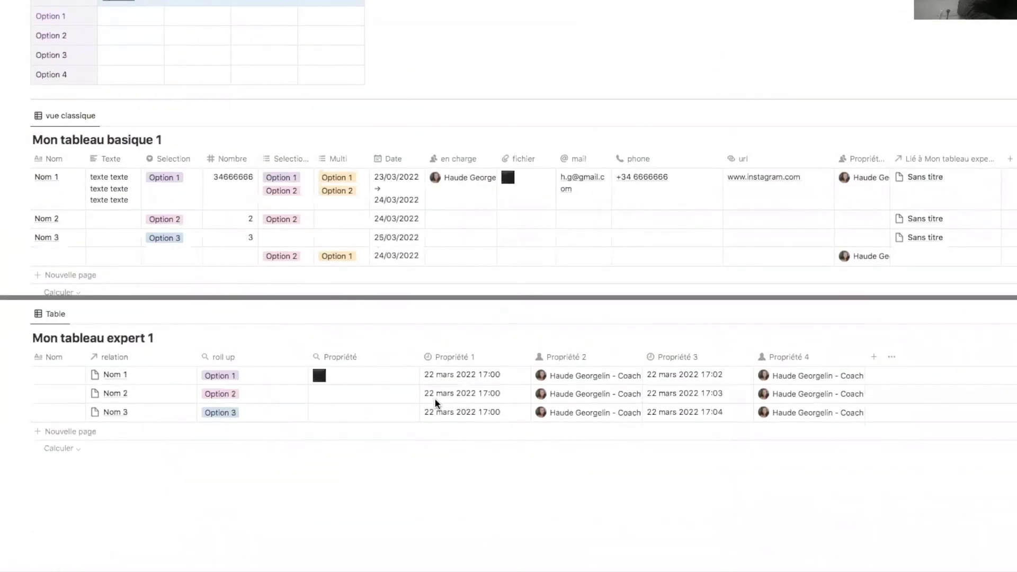
click(189, 499)
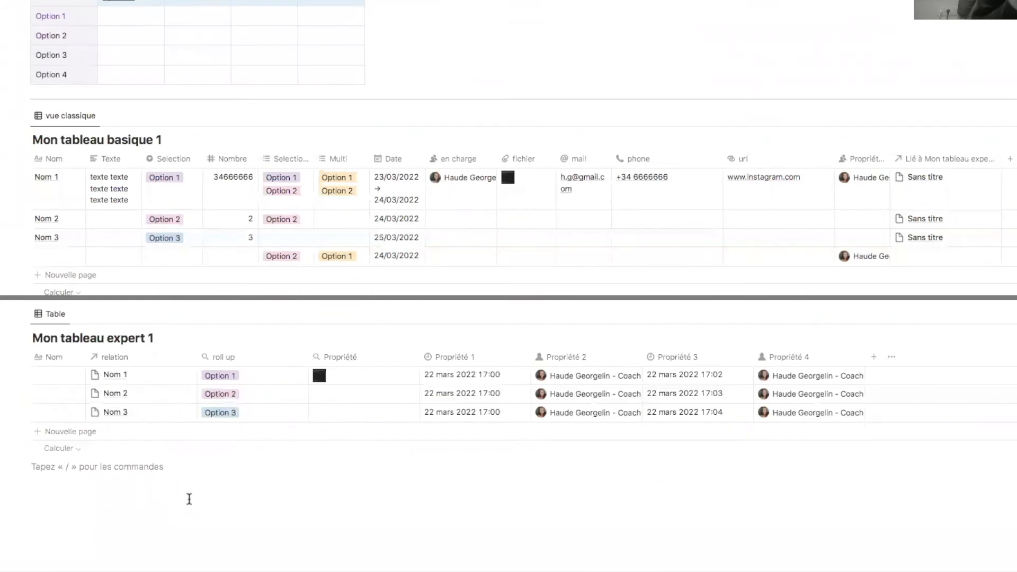
text(/data)
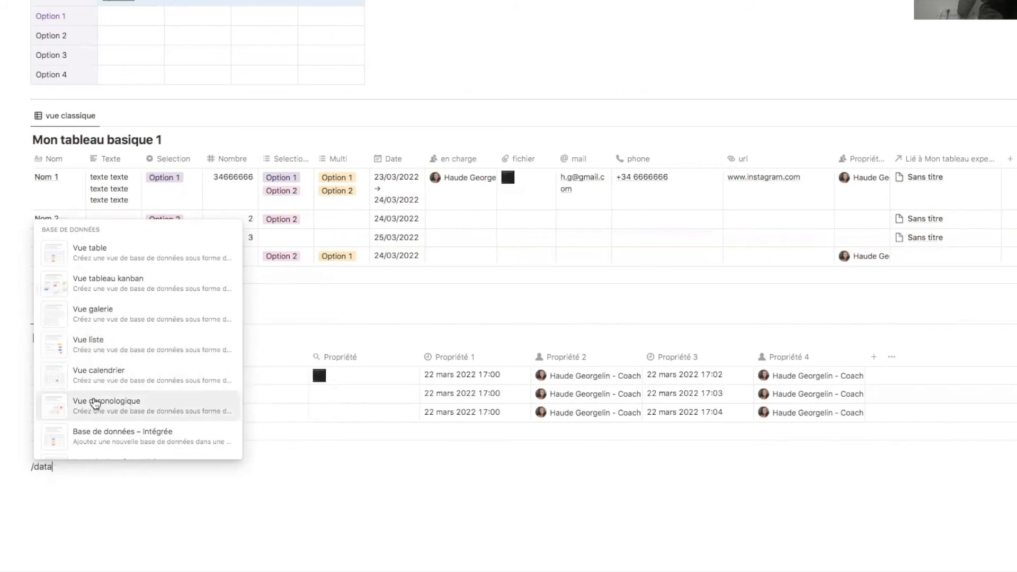
key(Escape)
key(BackSpace)
key(BackSpace)
key(BackSpace)
key(BackSpace)
key(BackSpace)
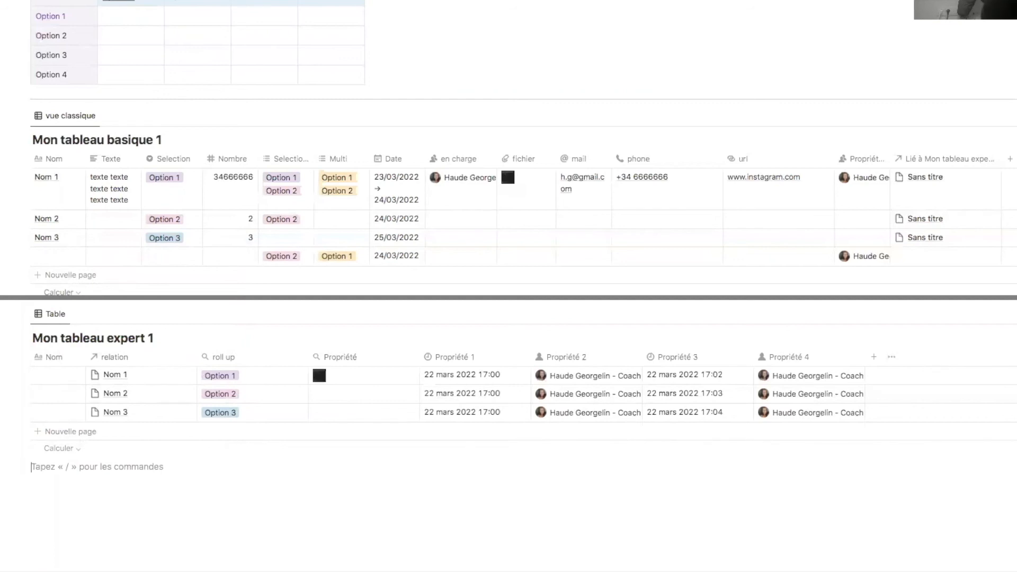
text(/gal)
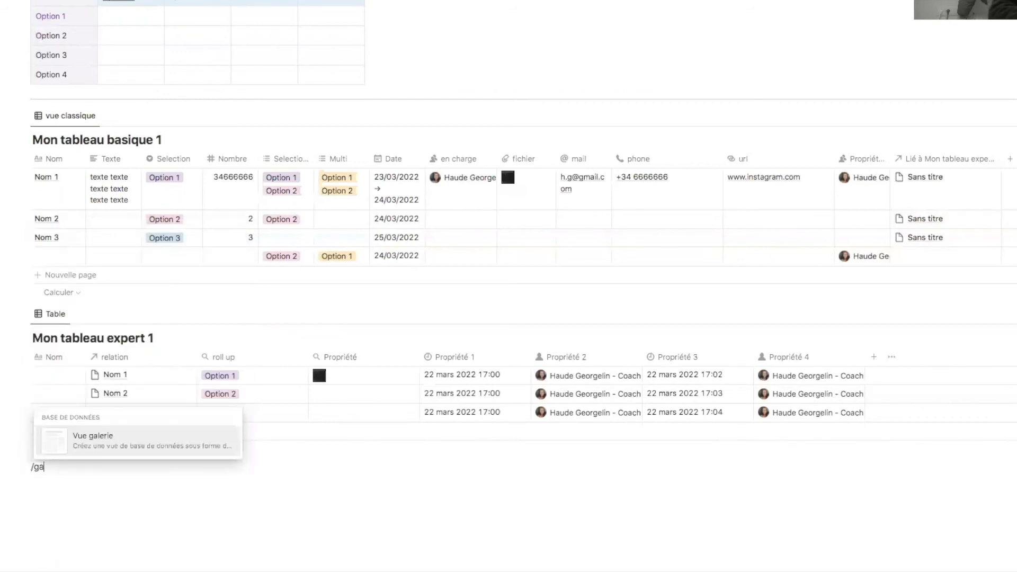
click(143, 445)
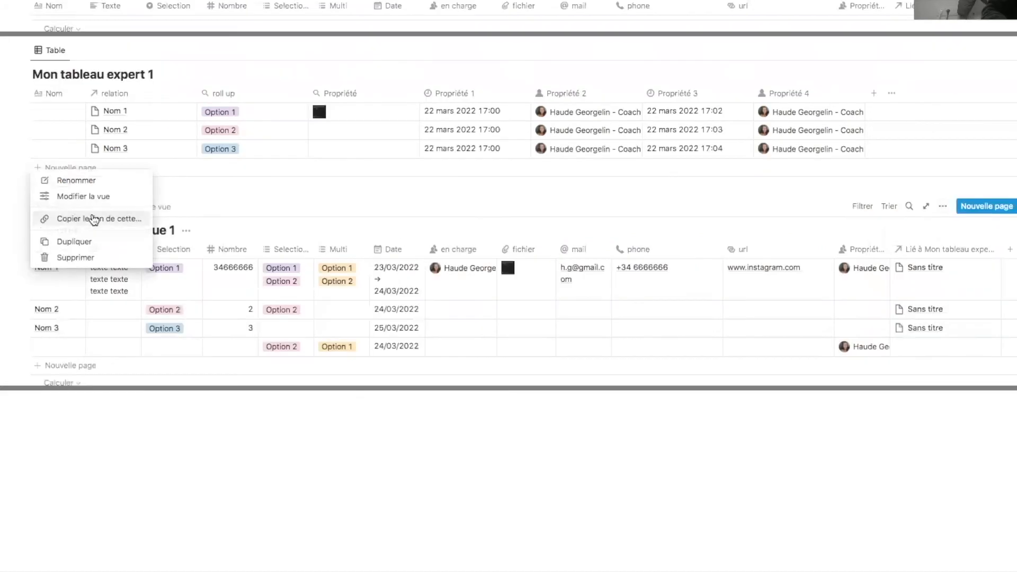
- Try the Kanban and gallery layouts in the linked view's settings
click(95, 199)
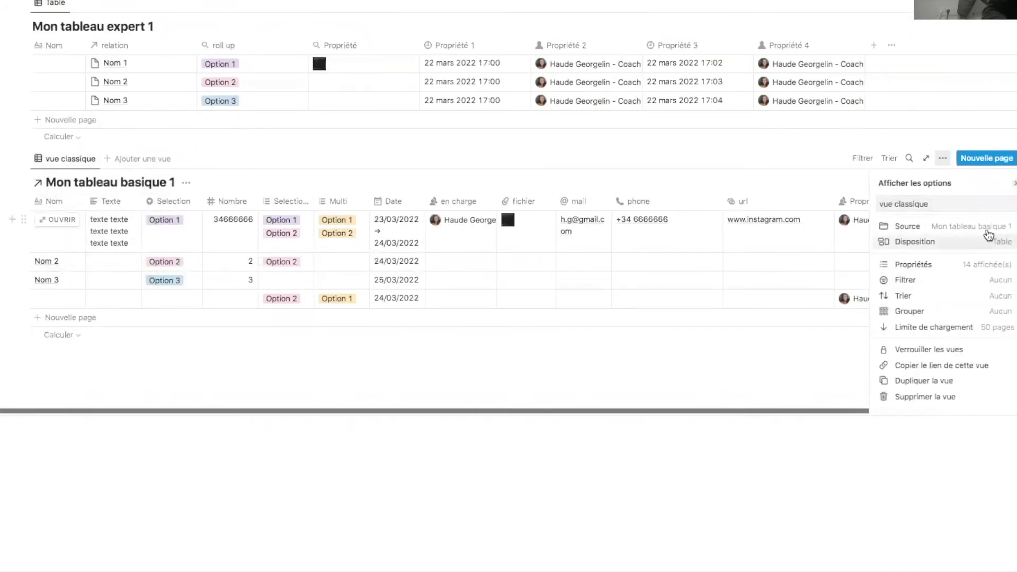
click(1003, 236)
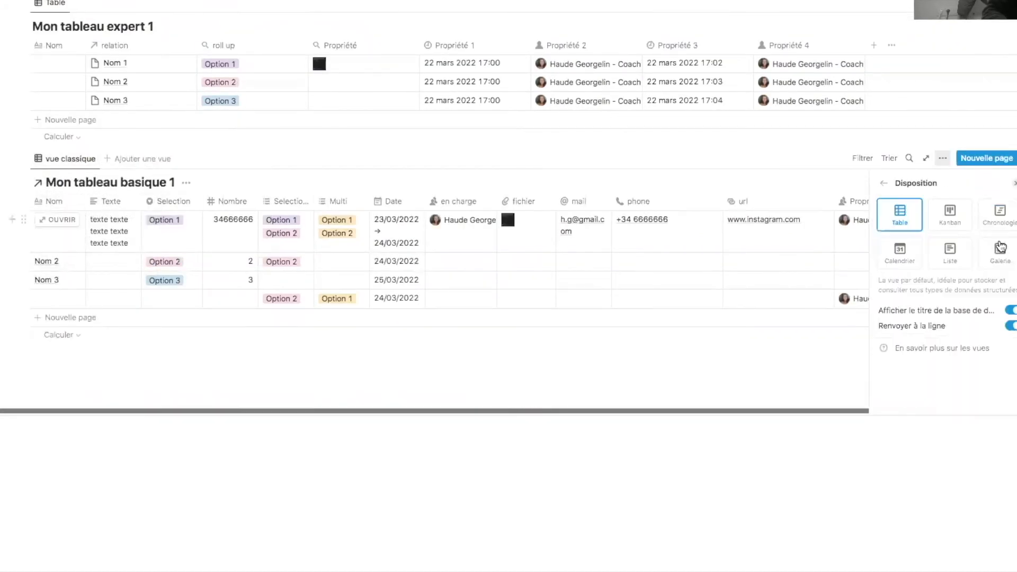
click(951, 215)
click(996, 258)
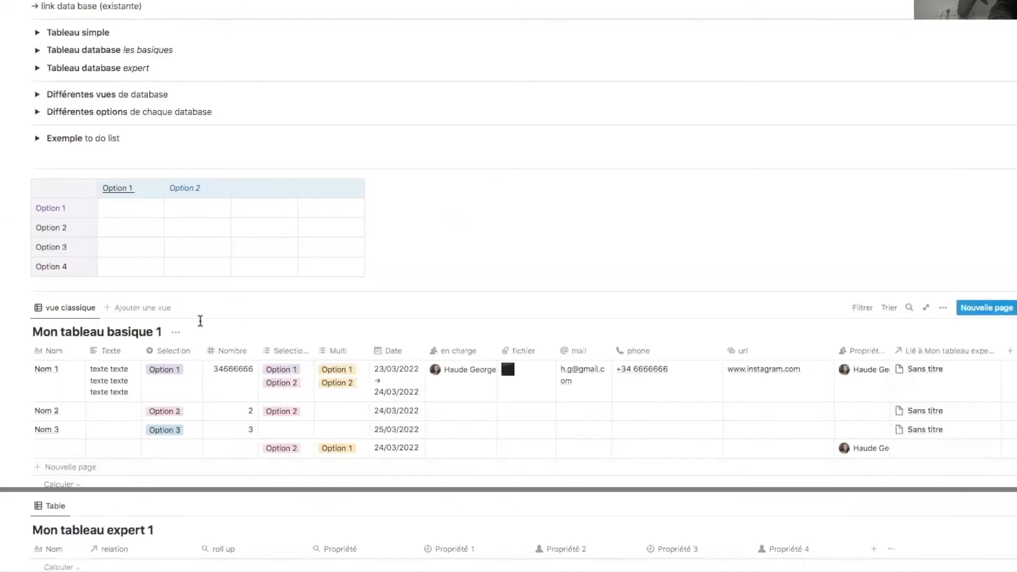
- Insert another gallery view block below the expert table with /gal
scroll(200, 321, down, 5)
click(214, 484)
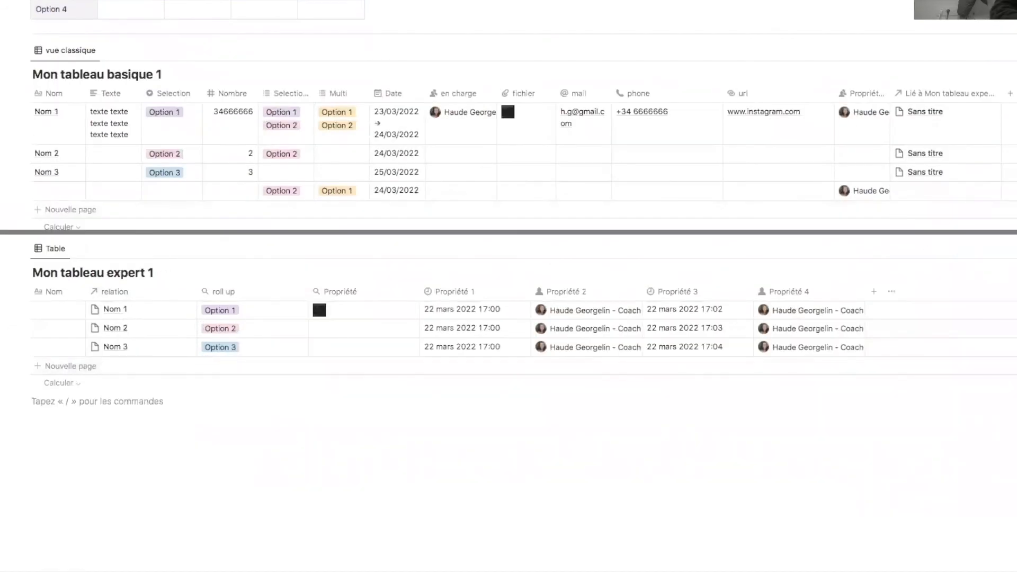
text(/gal)
click(159, 386)
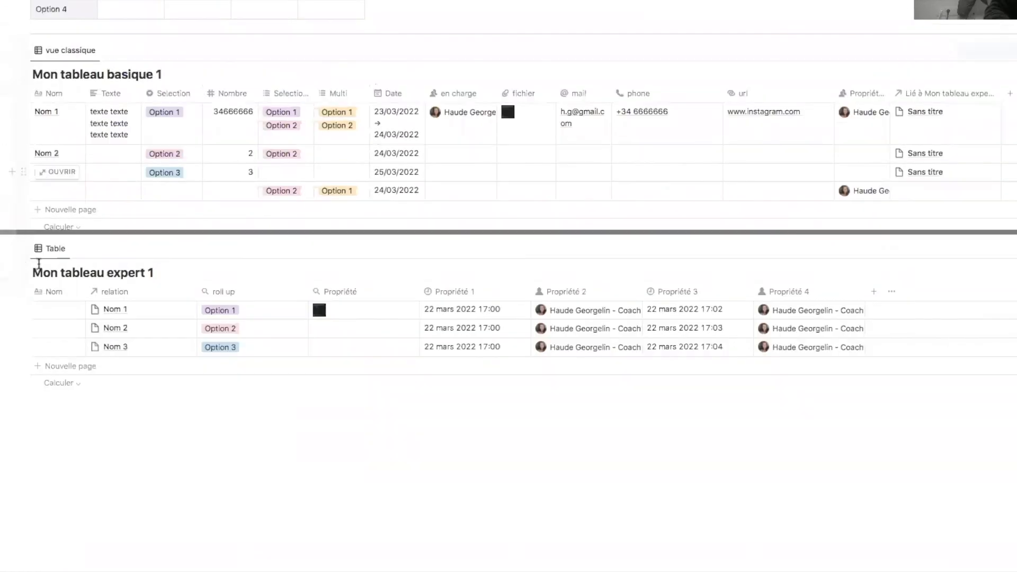
scroll(38, 263, up, 5)
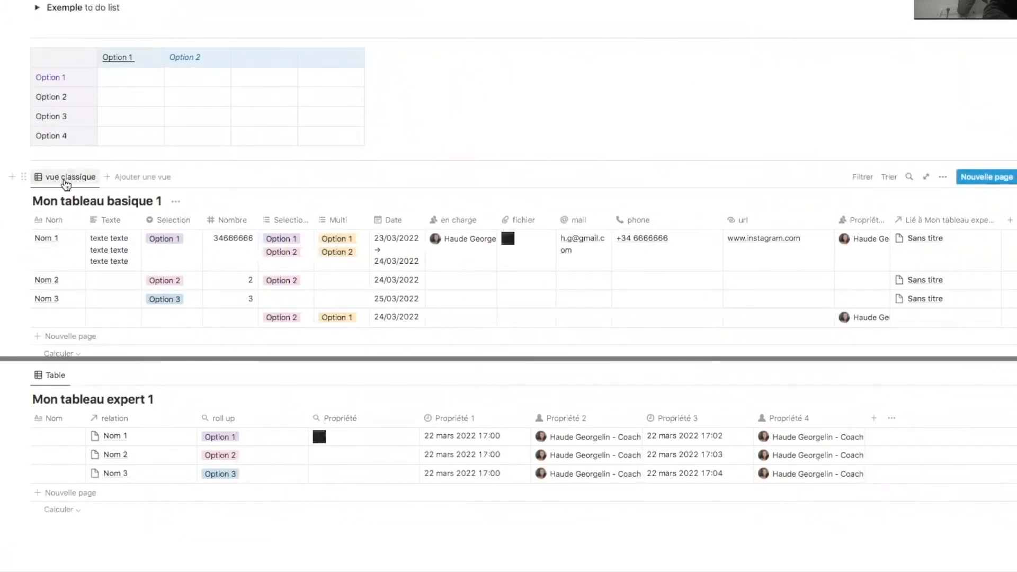
- Add a Kanban board view to Mon tableau basique 1
click(137, 182)
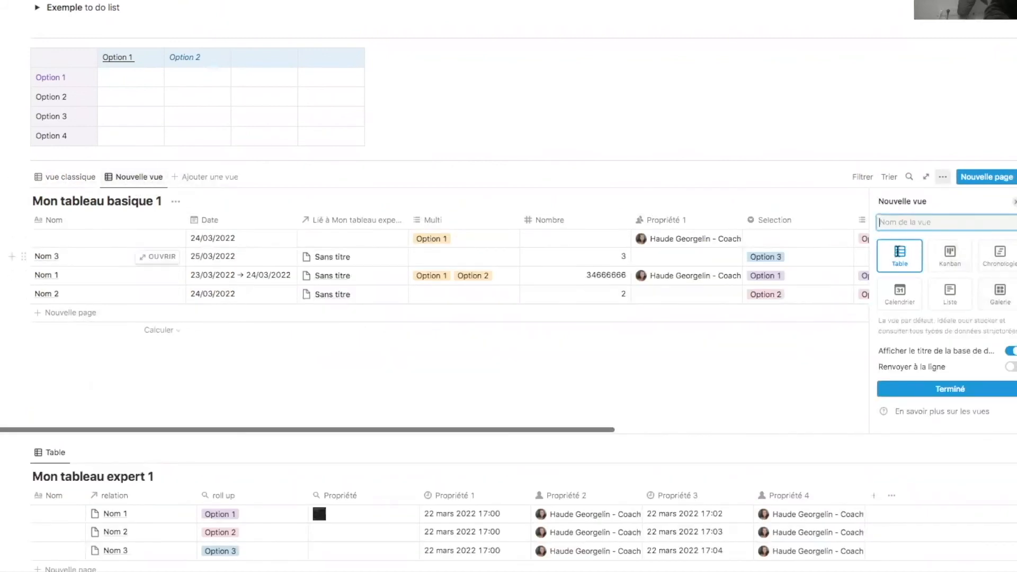
click(945, 260)
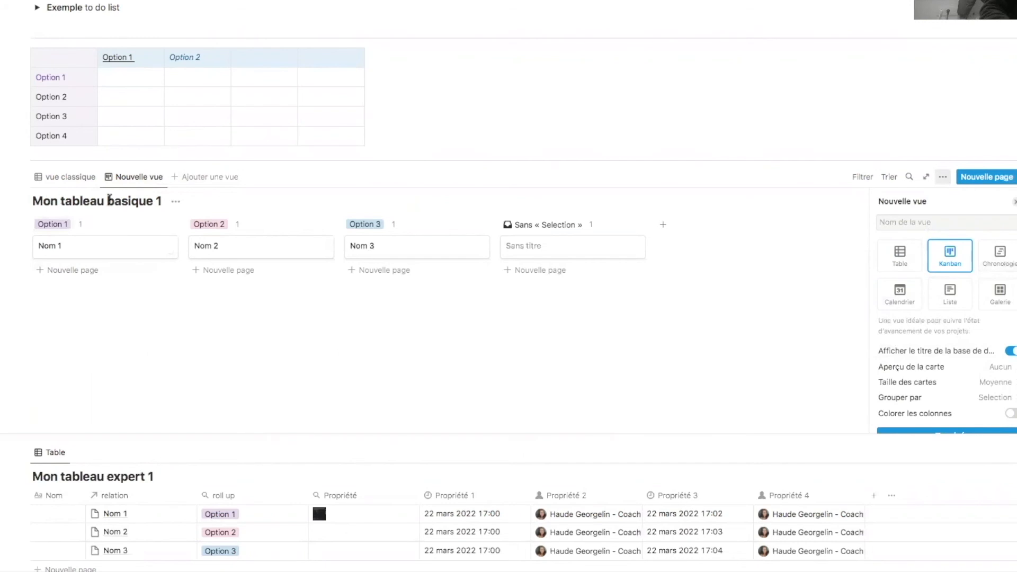
drag(50, 200, 200, 198)
click(55, 200)
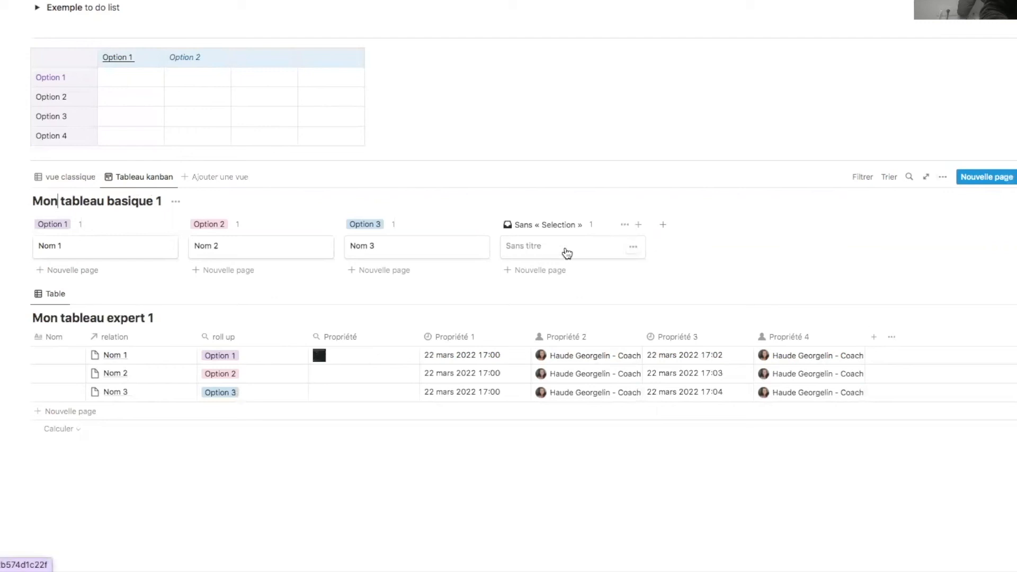
- Group the board by en charge and turn on Colorer les colonnes
click(944, 179)
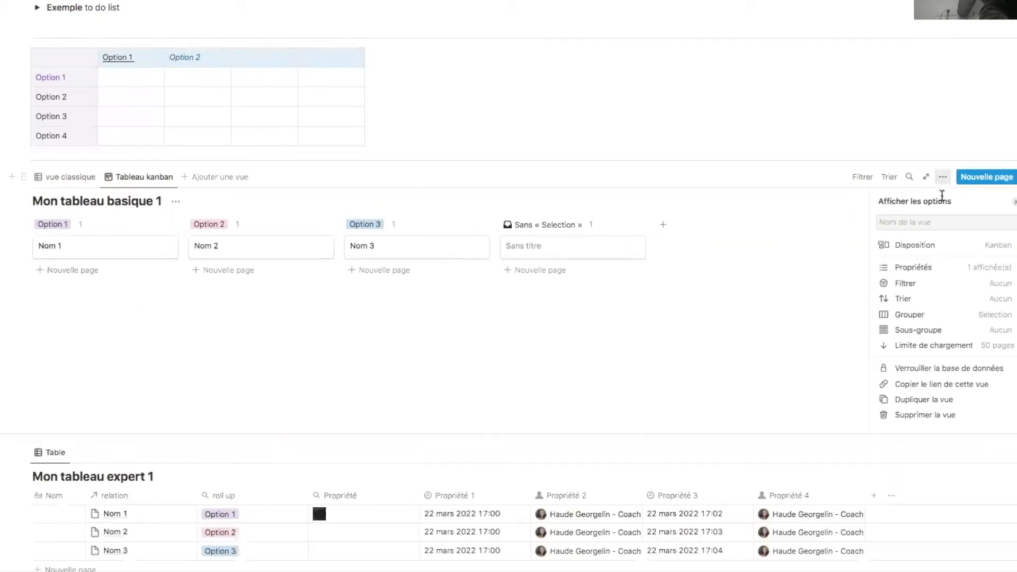
click(996, 317)
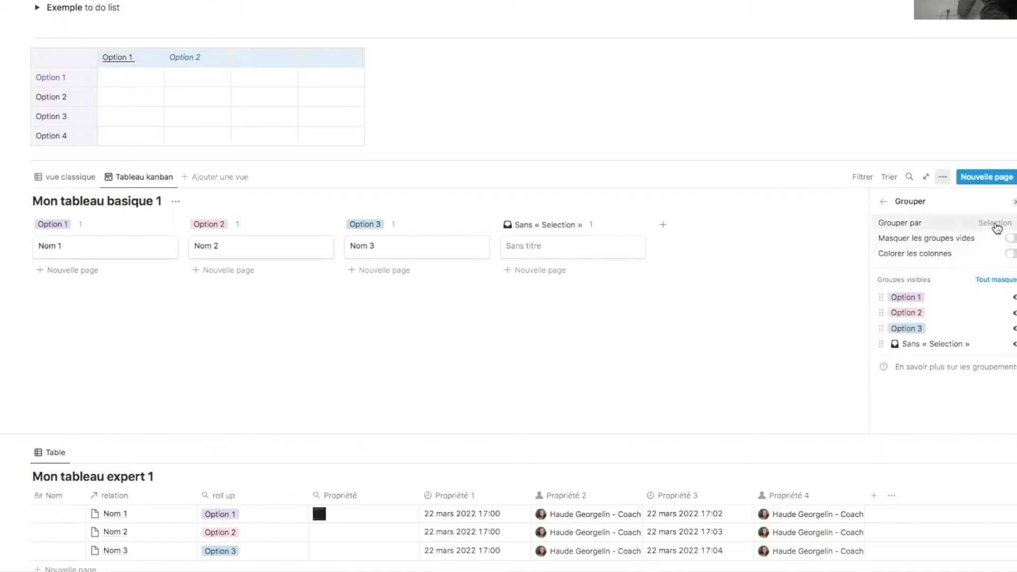
click(996, 226)
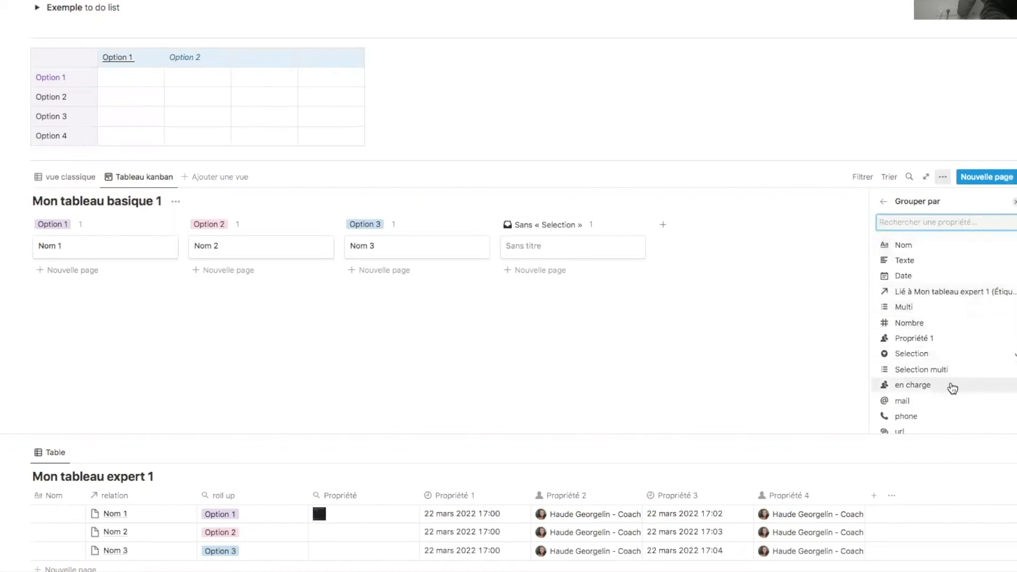
click(972, 388)
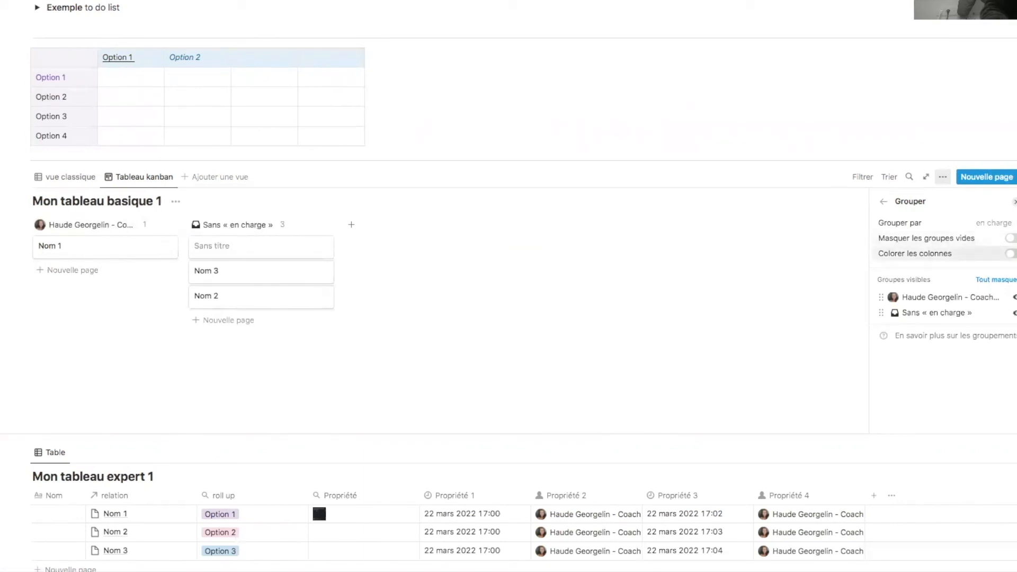
click(1012, 254)
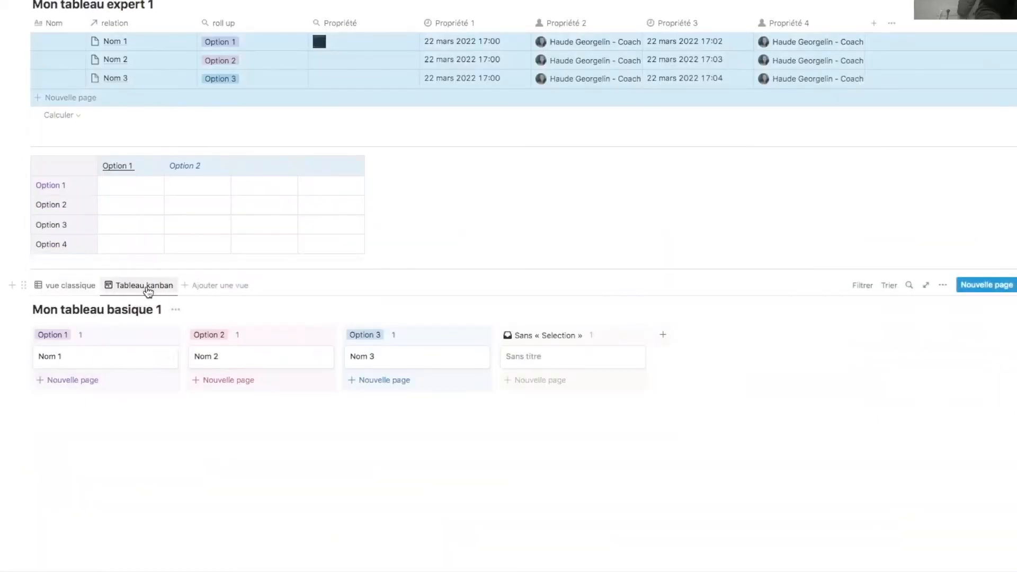
- Rename the Kanban view to 'vue par offres'
click(149, 290)
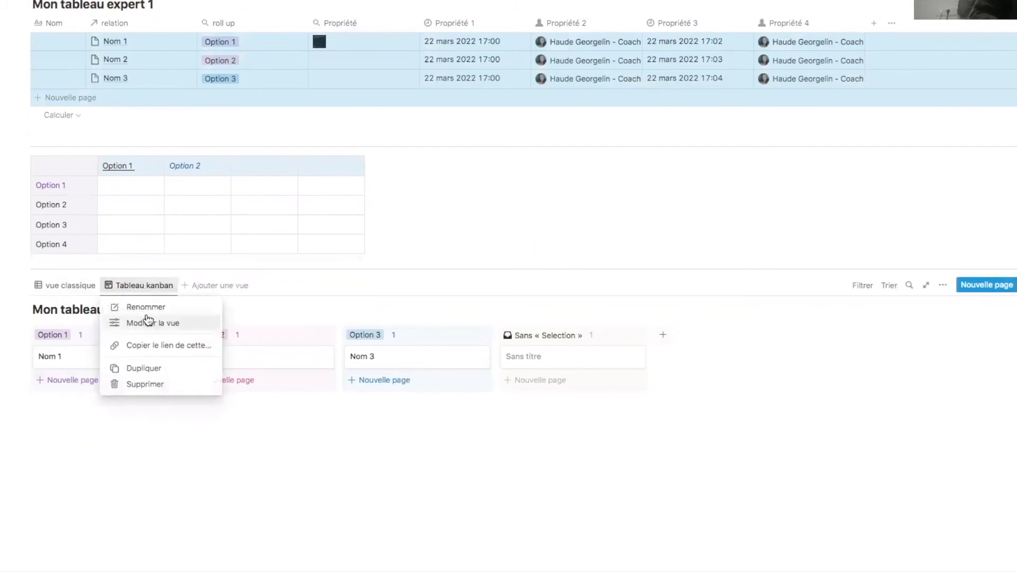
click(155, 310)
text(vue par offres)
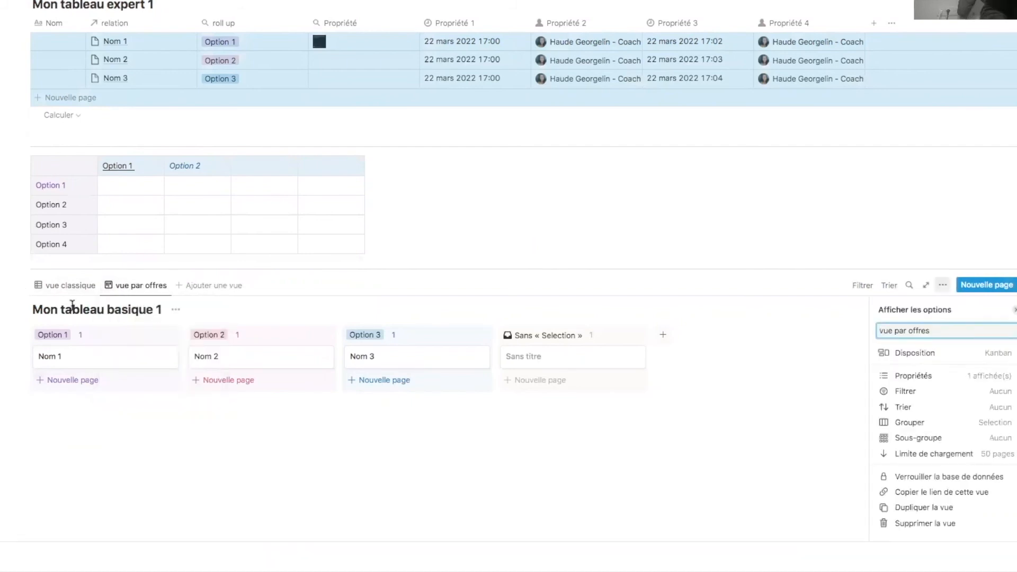
- Duplicate the vue par offres view, then delete the copy
click(136, 289)
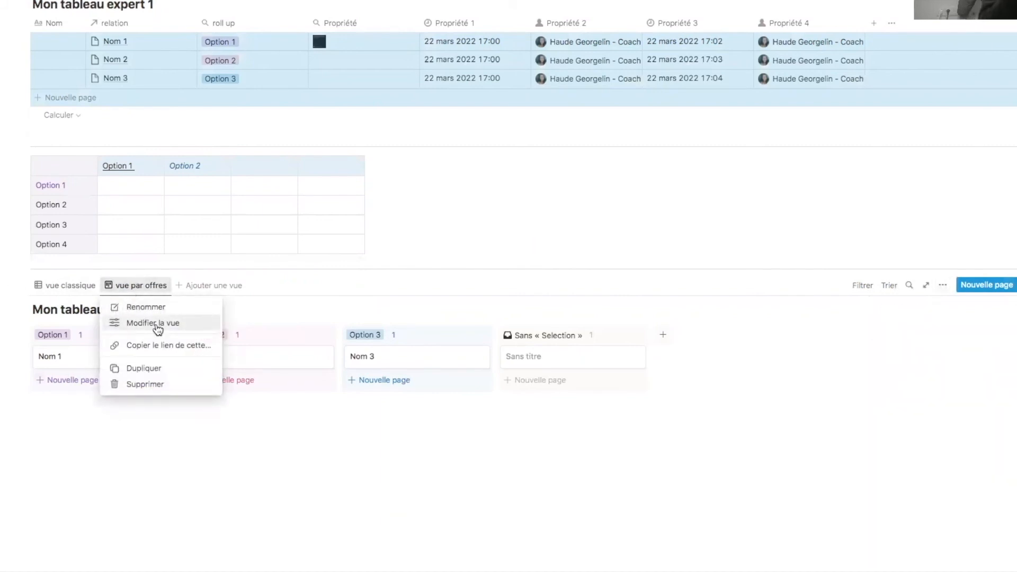
click(153, 370)
click(201, 286)
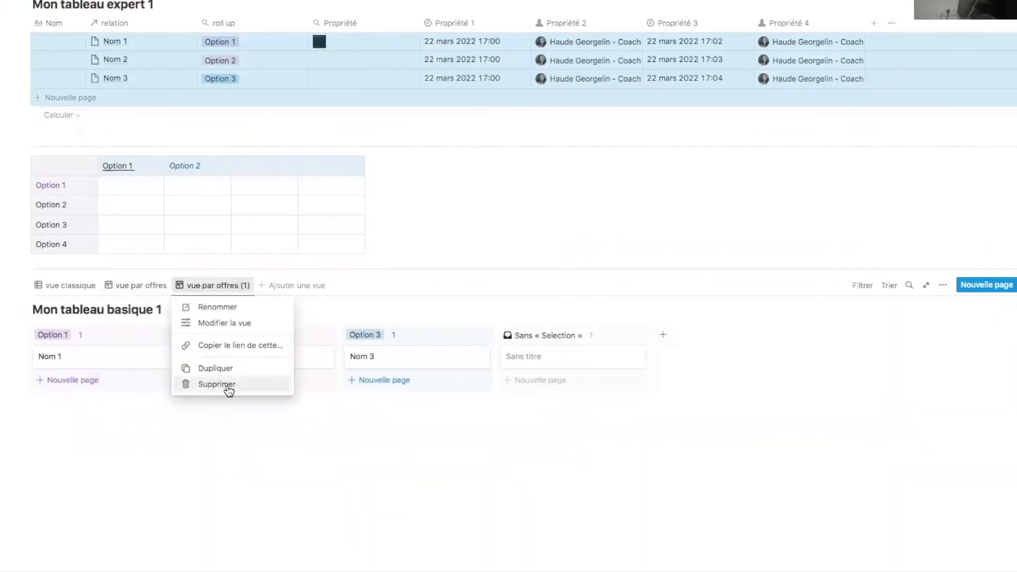
click(228, 385)
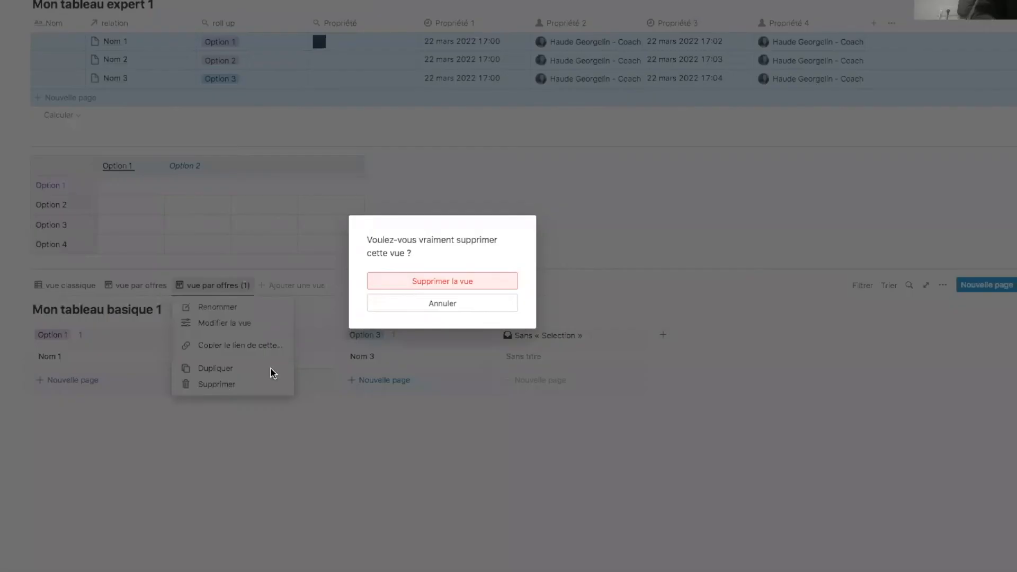
click(426, 280)
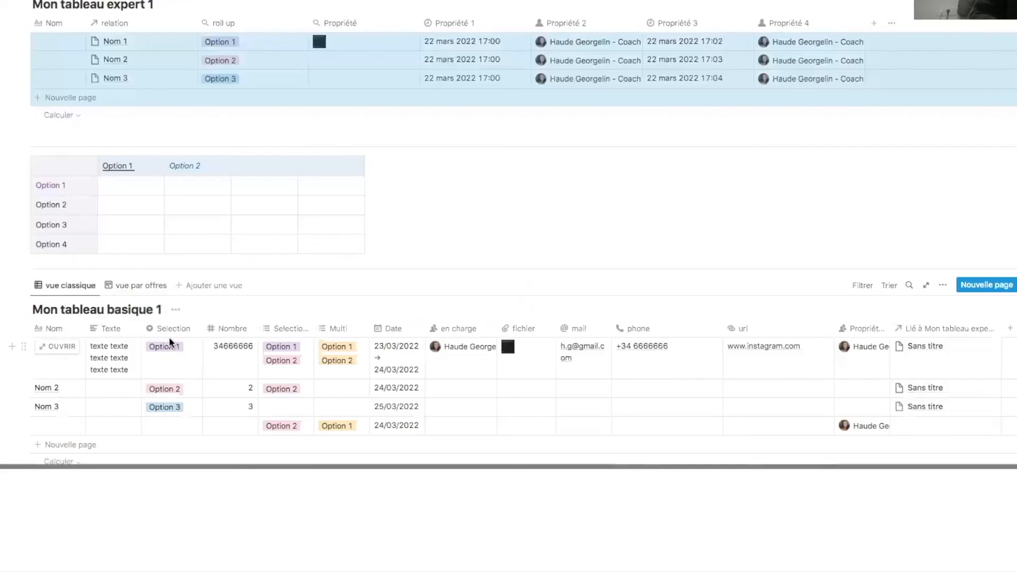
click(142, 286)
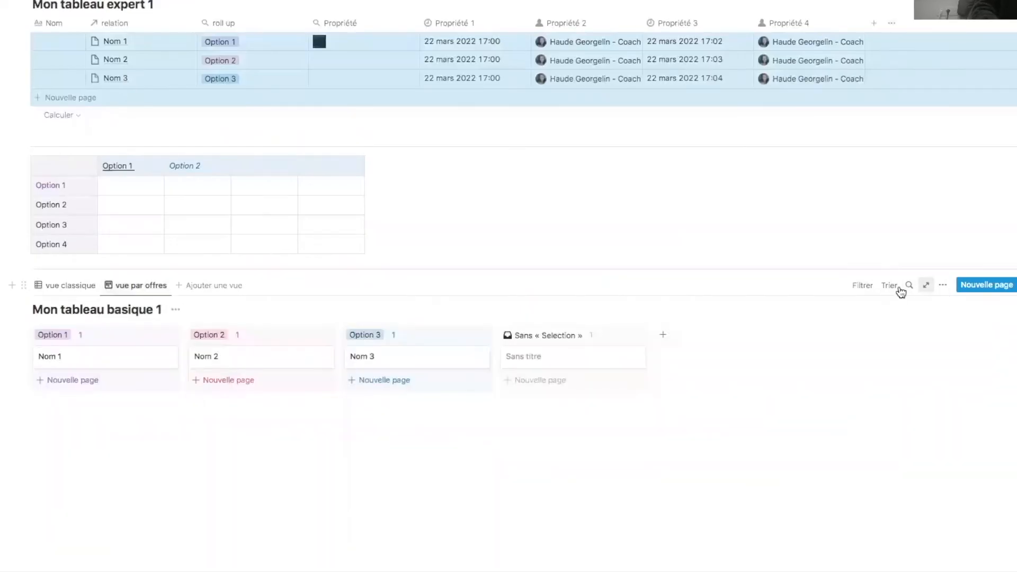
- Filter the vue par offres board to cards with Selection Option 1
click(689, 403)
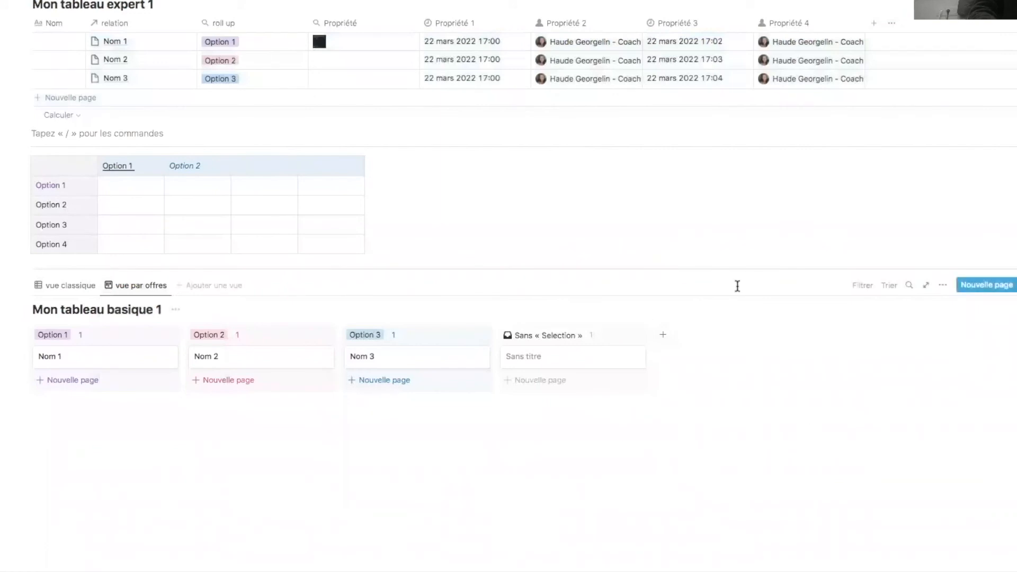
click(864, 286)
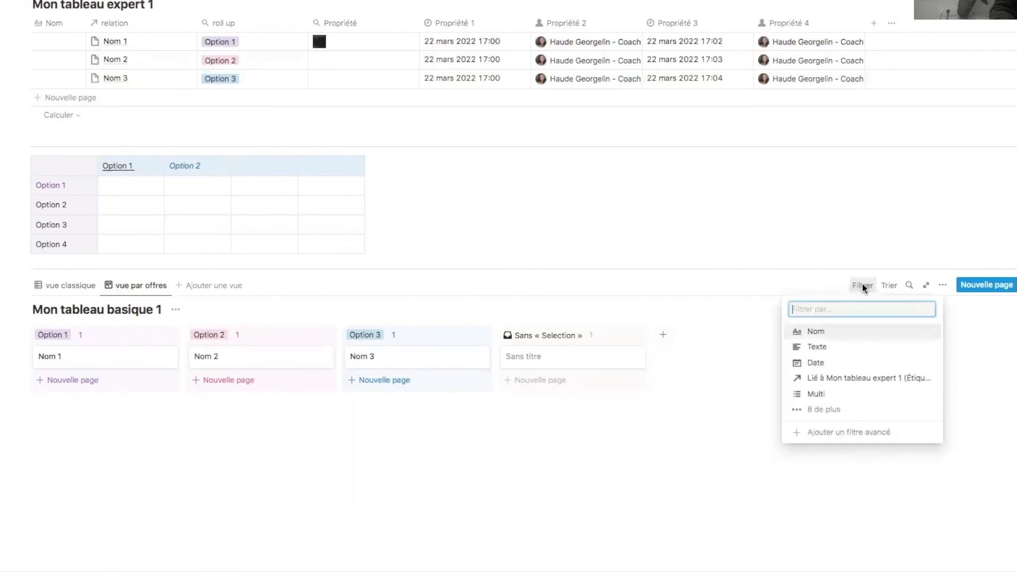
click(841, 411)
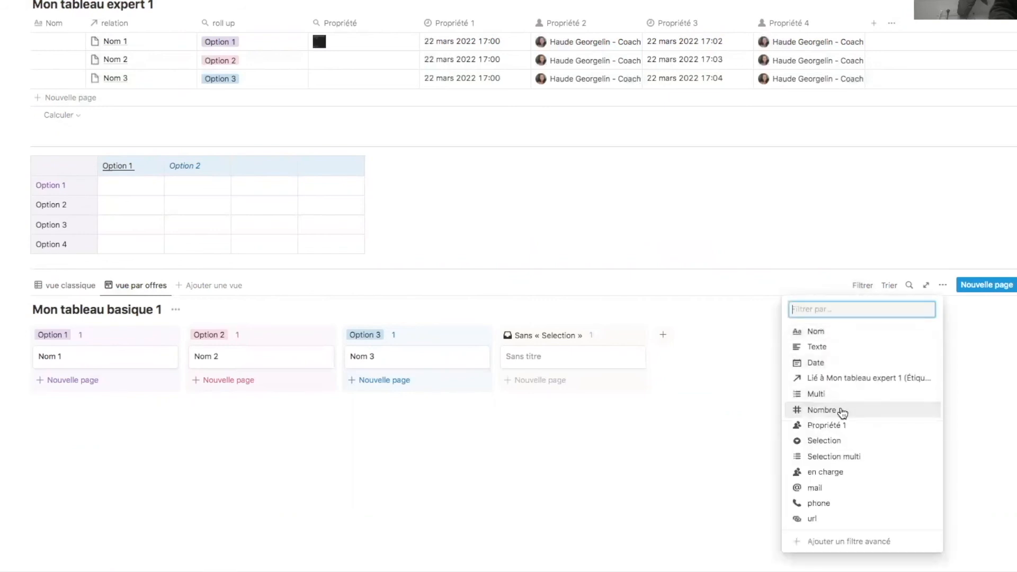
click(862, 441)
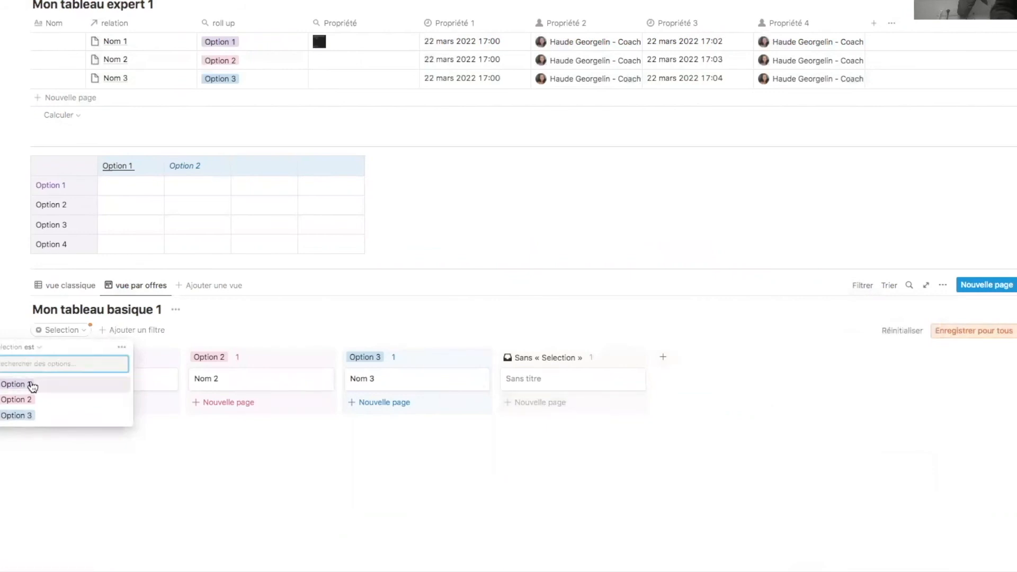
click(81, 385)
click(117, 332)
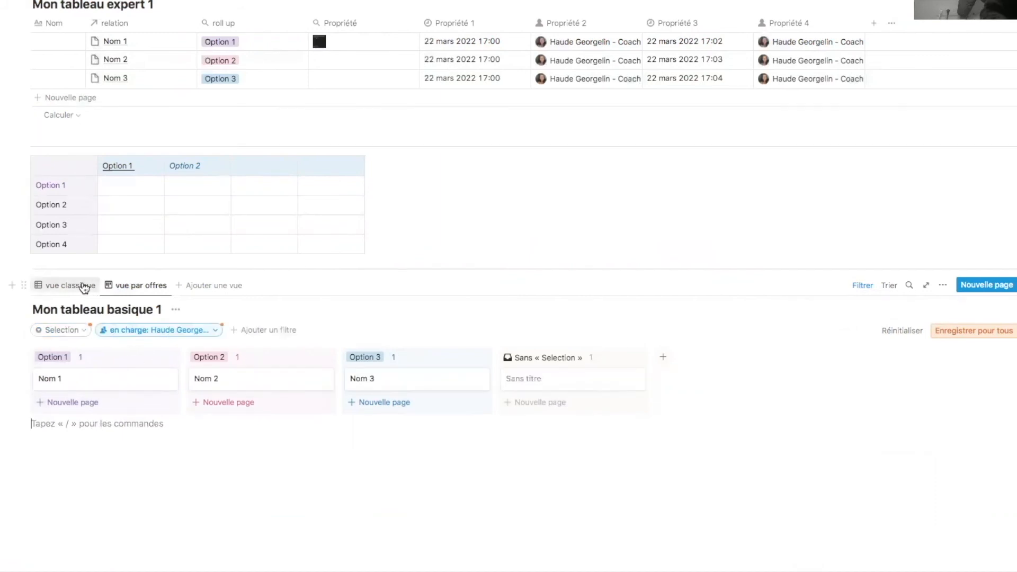
- Show each entry's Date on the vue par offres board cards
click(84, 286)
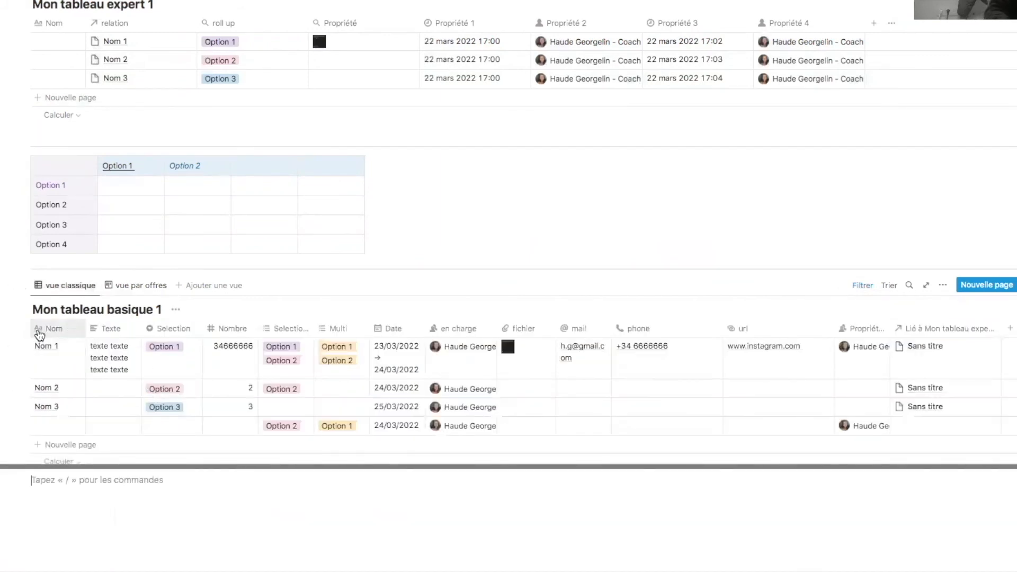
mouse_move(11, 323)
mouse_down()
mouse_move(632, 325)
mouse_move(674, 336)
mouse_move(11, 318)
mouse_up()
click(137, 285)
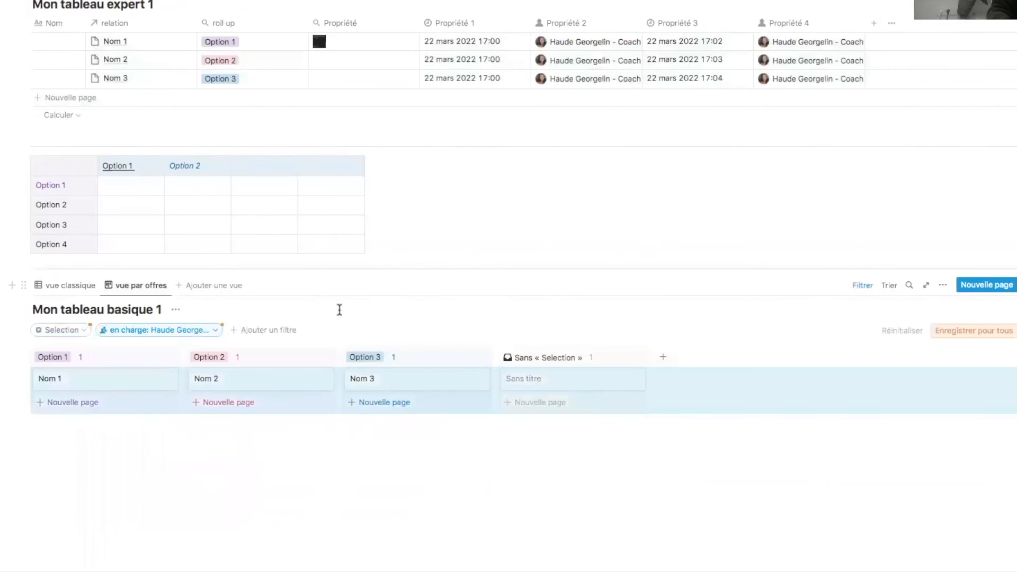
click(600, 472)
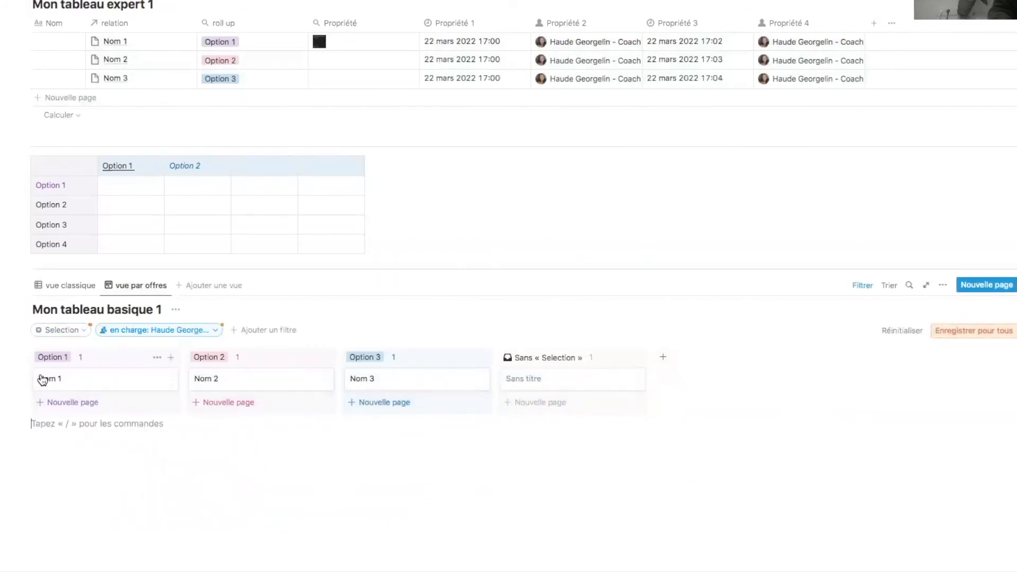
click(942, 286)
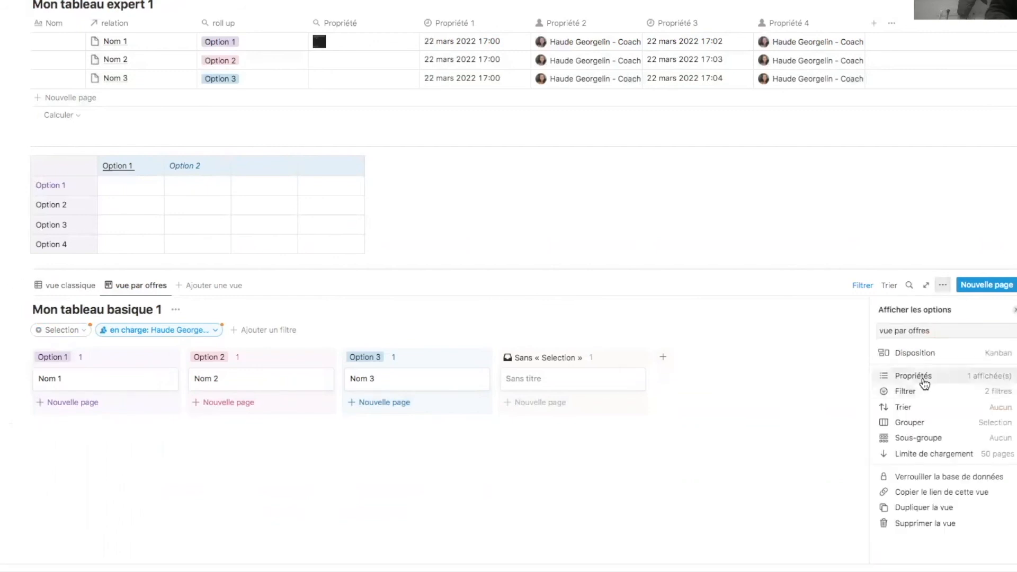
click(961, 383)
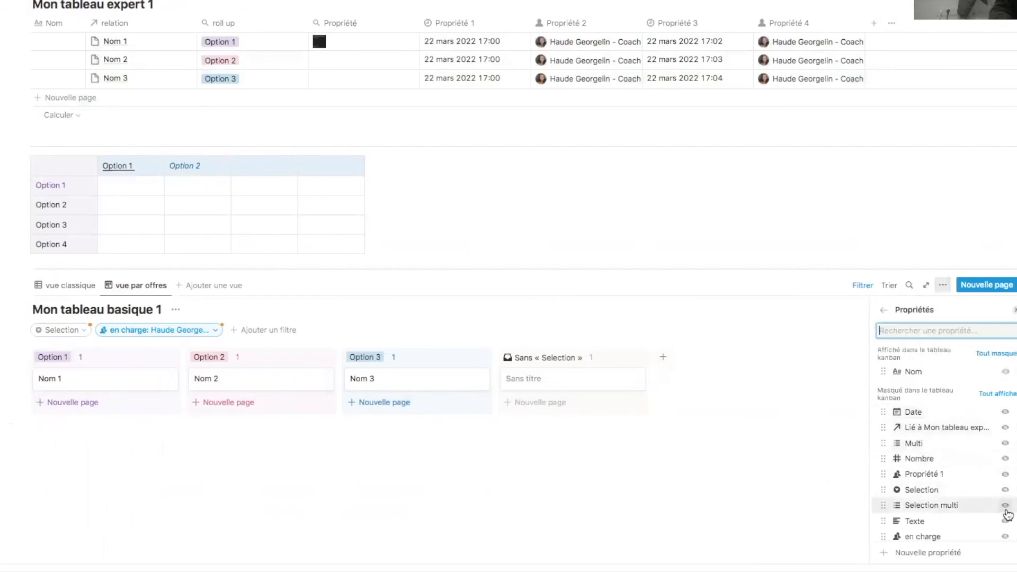
click(1005, 412)
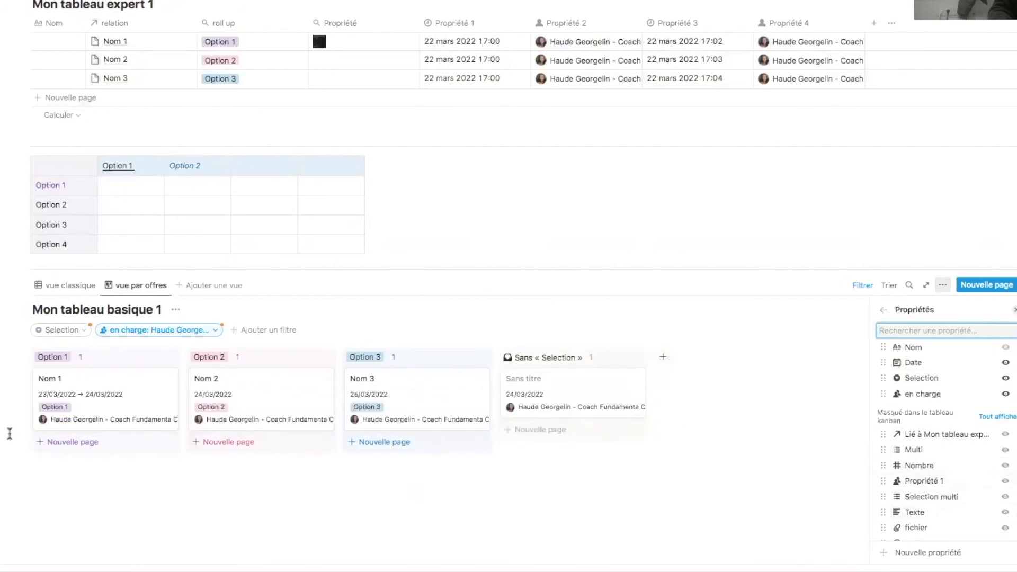
click(10, 433)
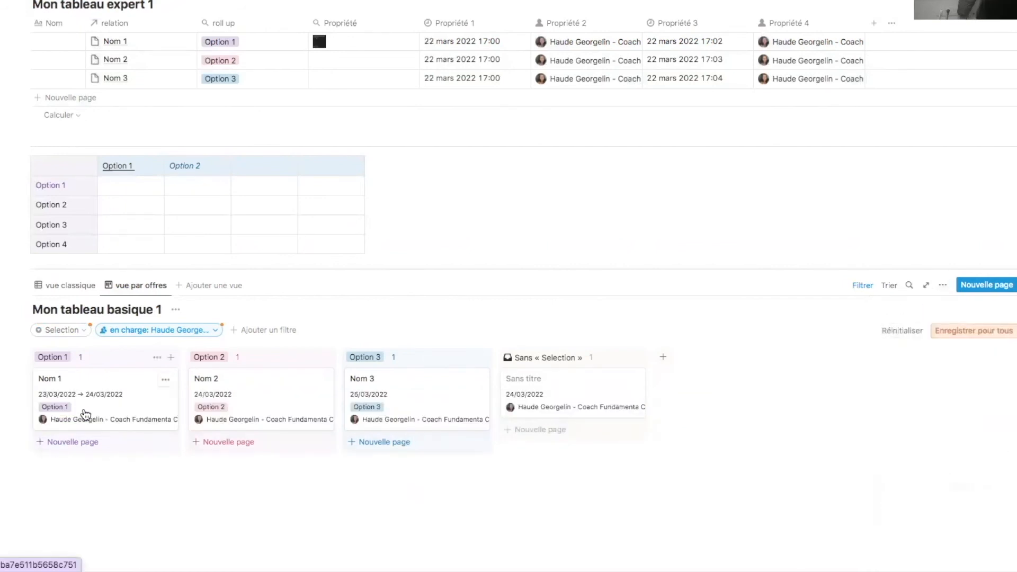
scroll(106, 366, up, 1)
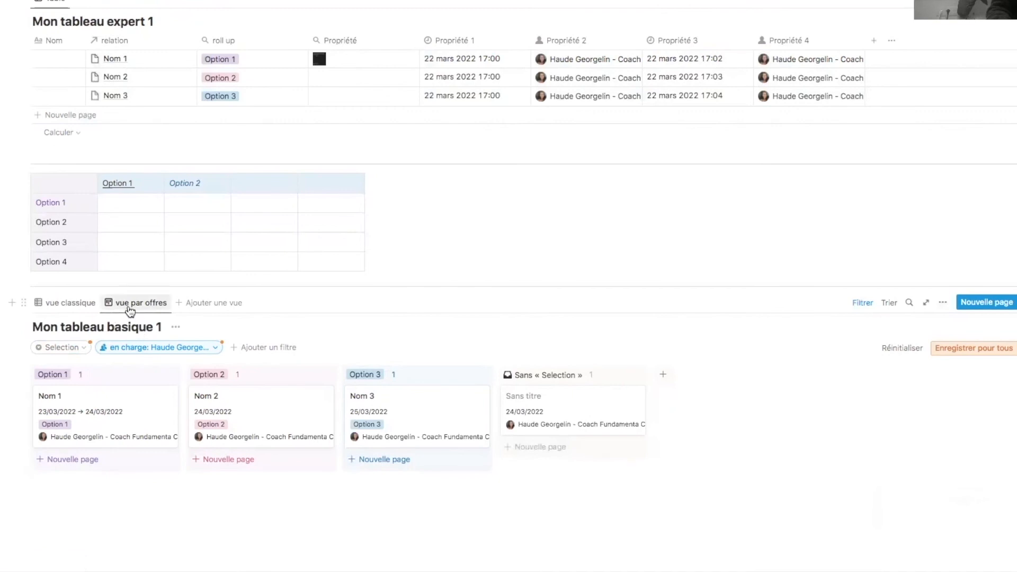
click(63, 309)
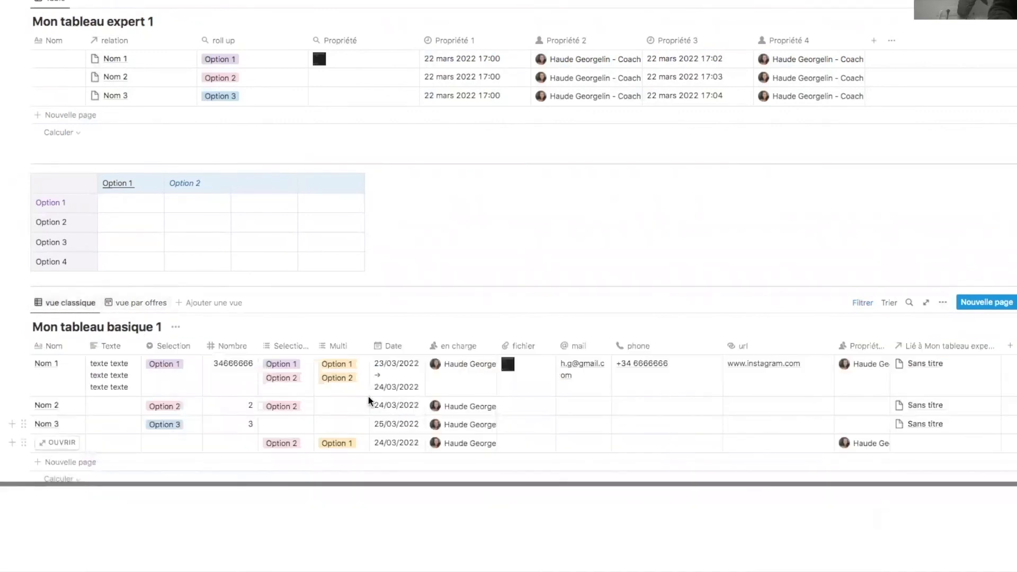
click(138, 304)
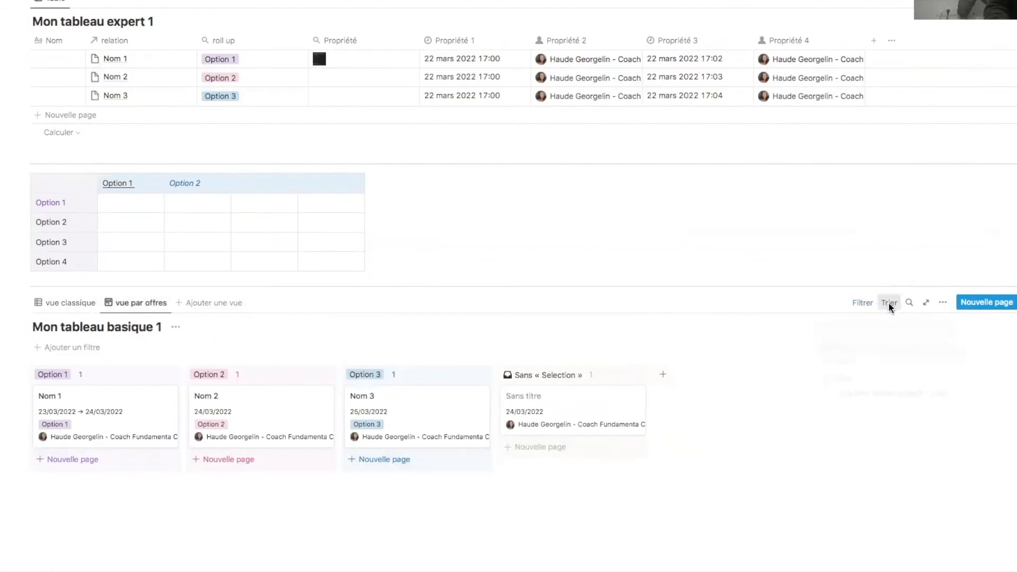
click(890, 306)
click(840, 375)
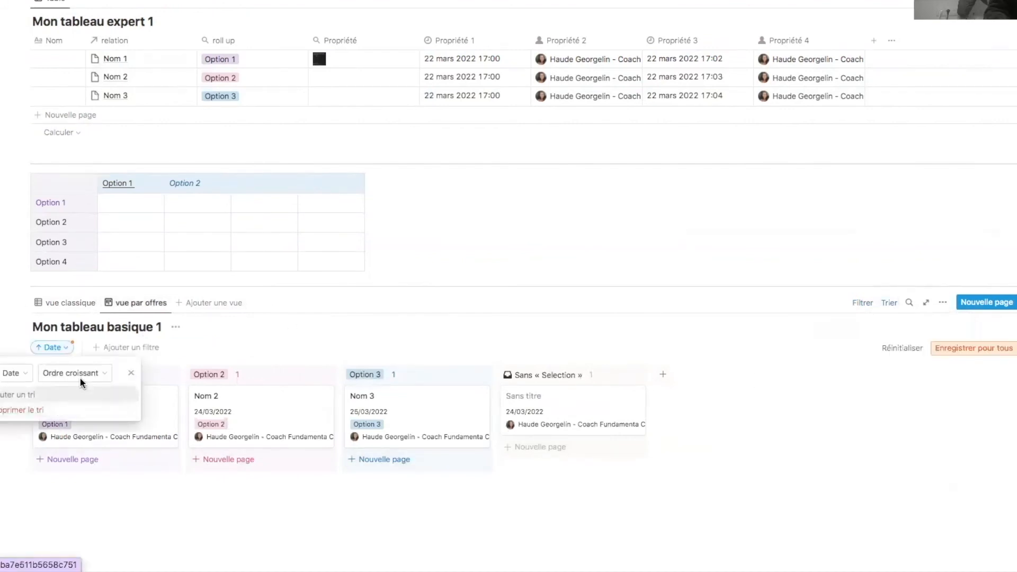
click(85, 382)
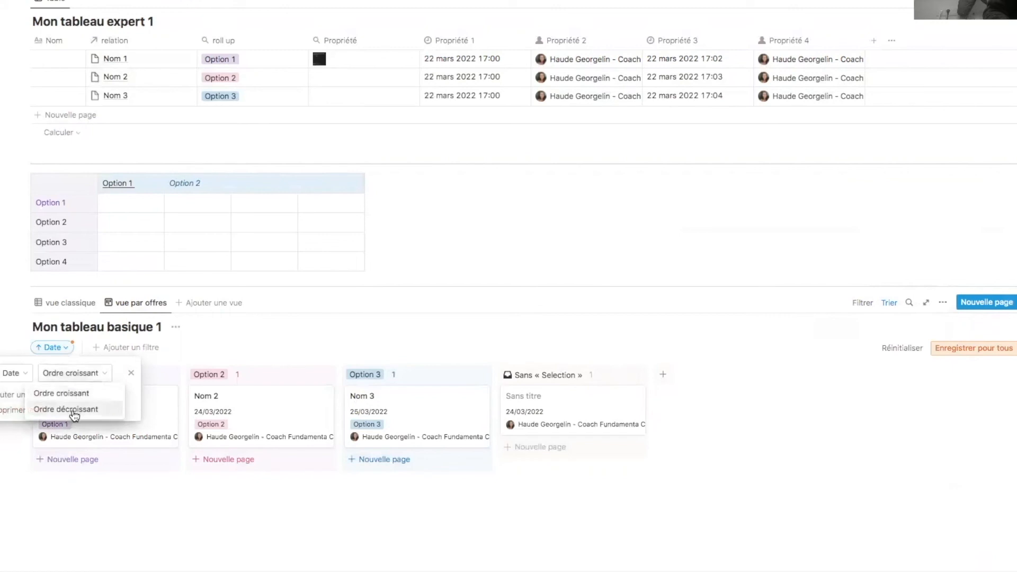
click(73, 409)
click(74, 407)
click(910, 305)
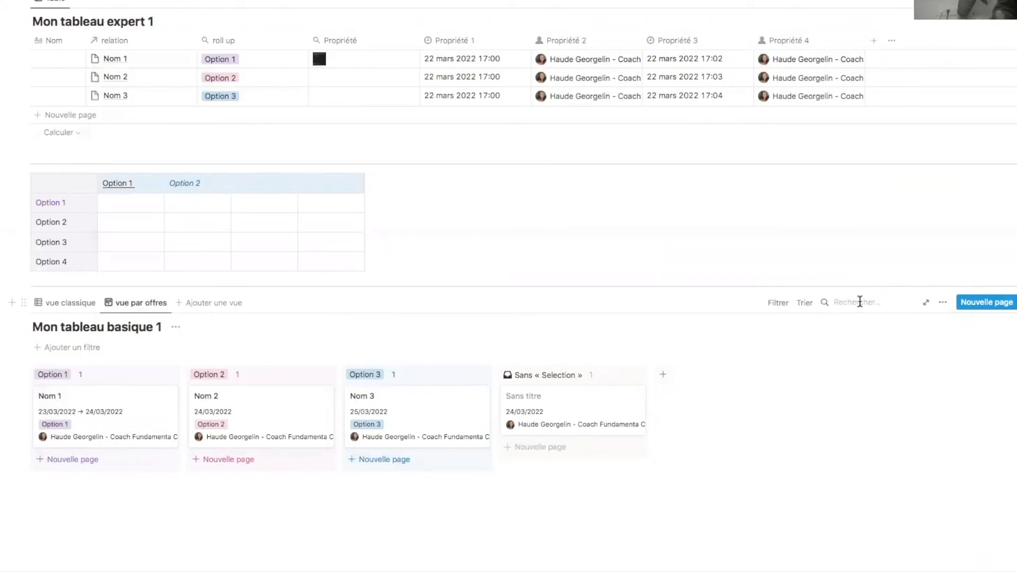
text(nom 1)
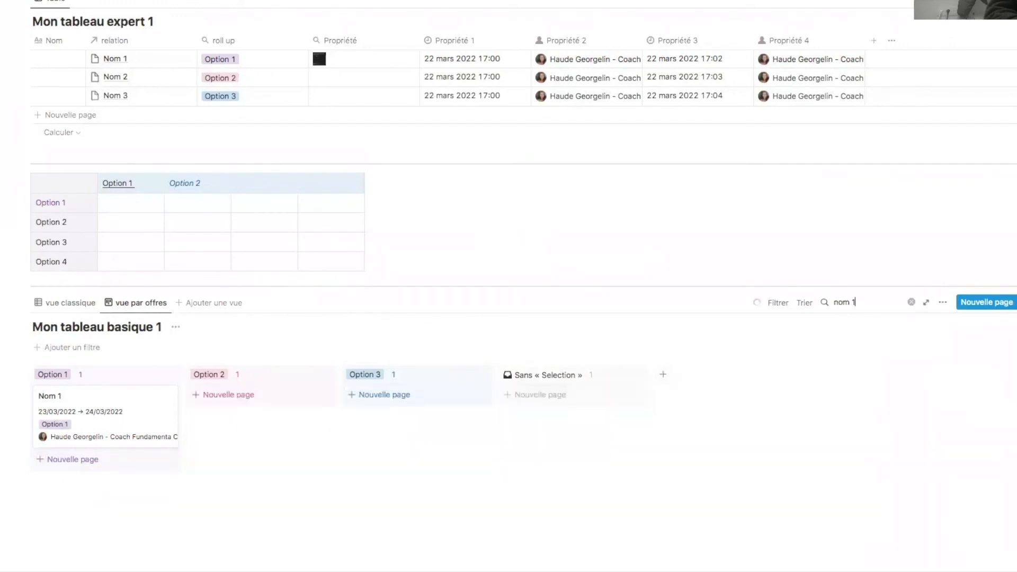
click(911, 302)
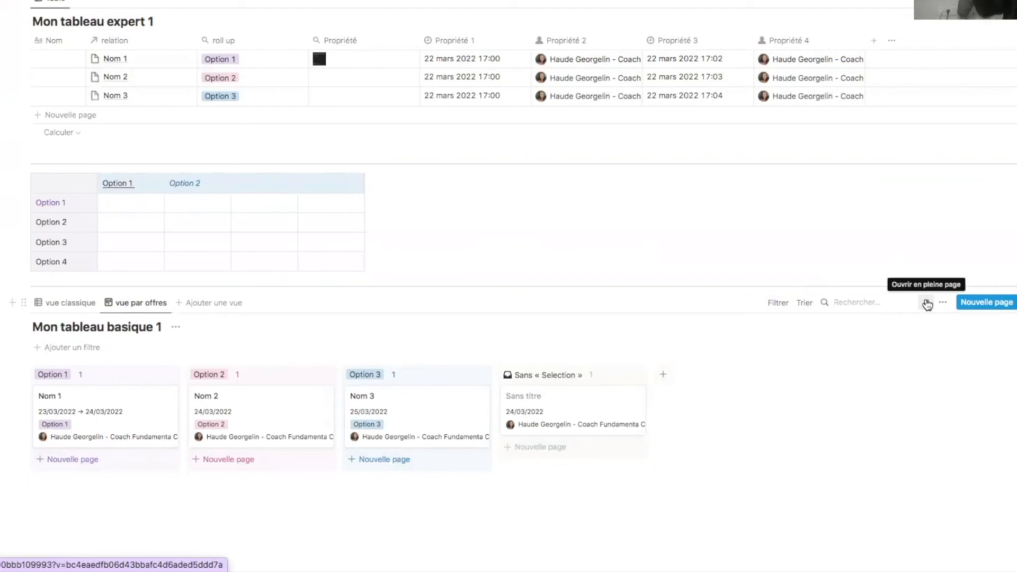
click(927, 305)
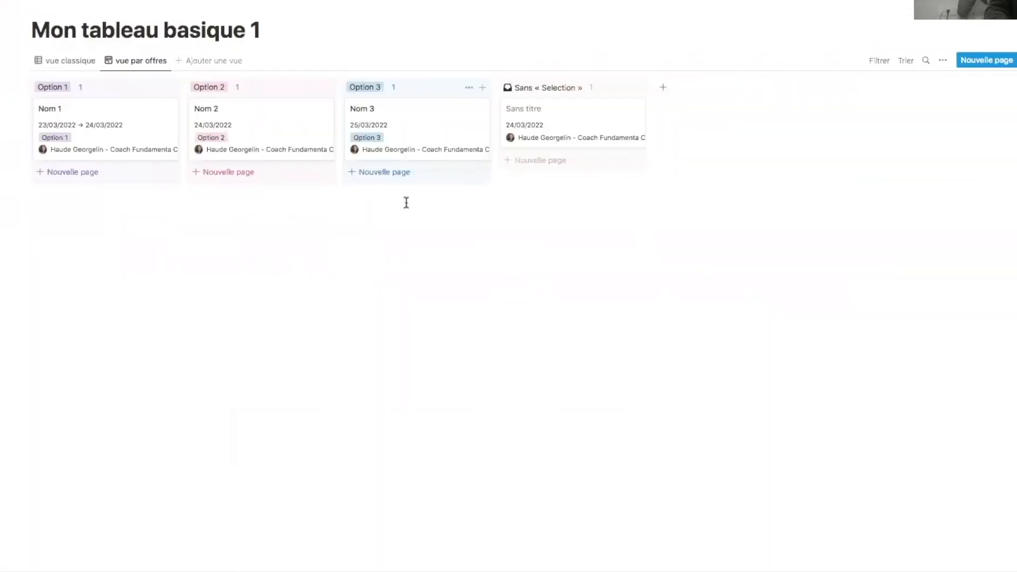
key(alt+Left)
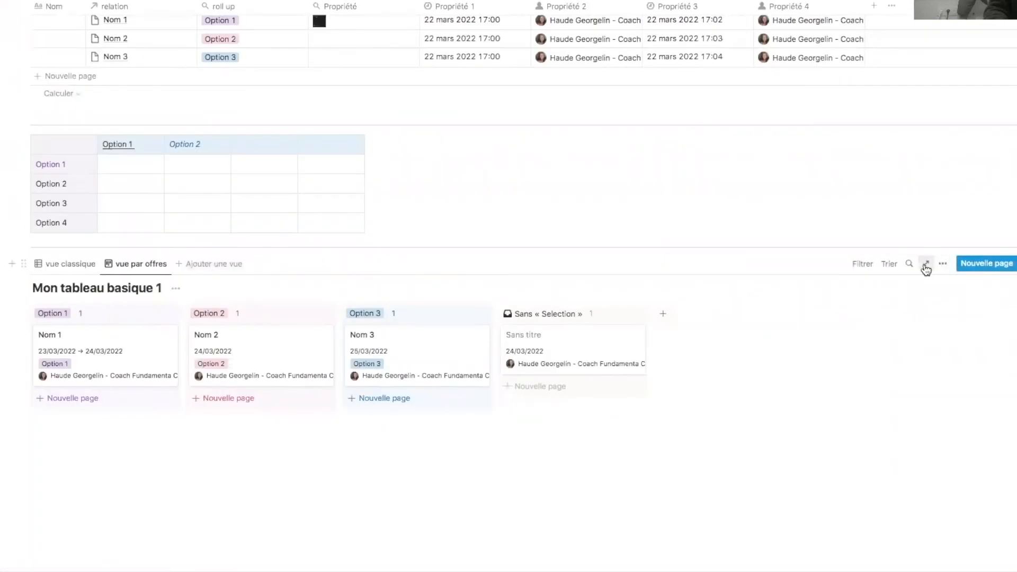
- Make Propriété 1 and Texte visible on the vue par offres cards
click(942, 271)
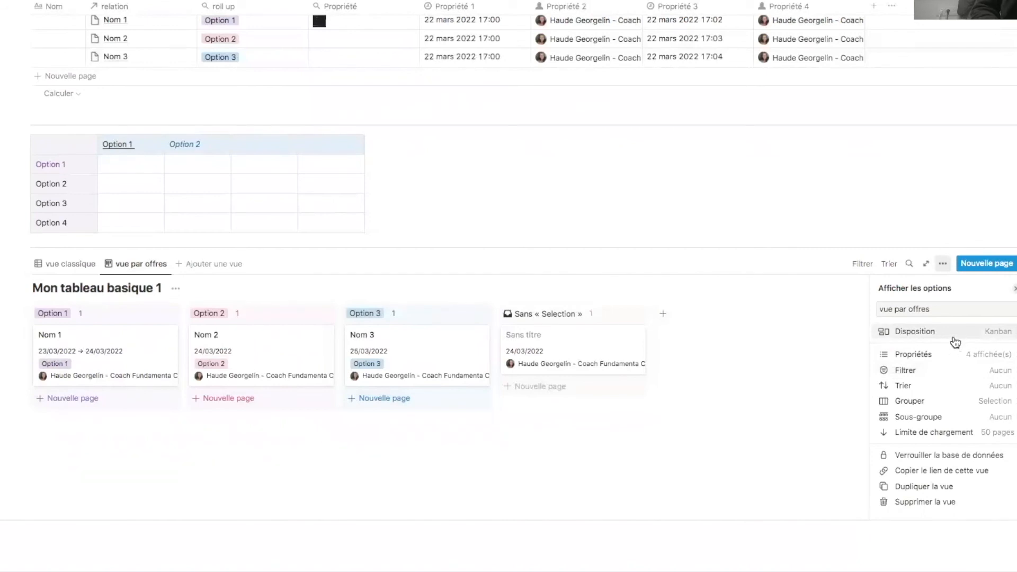
click(992, 342)
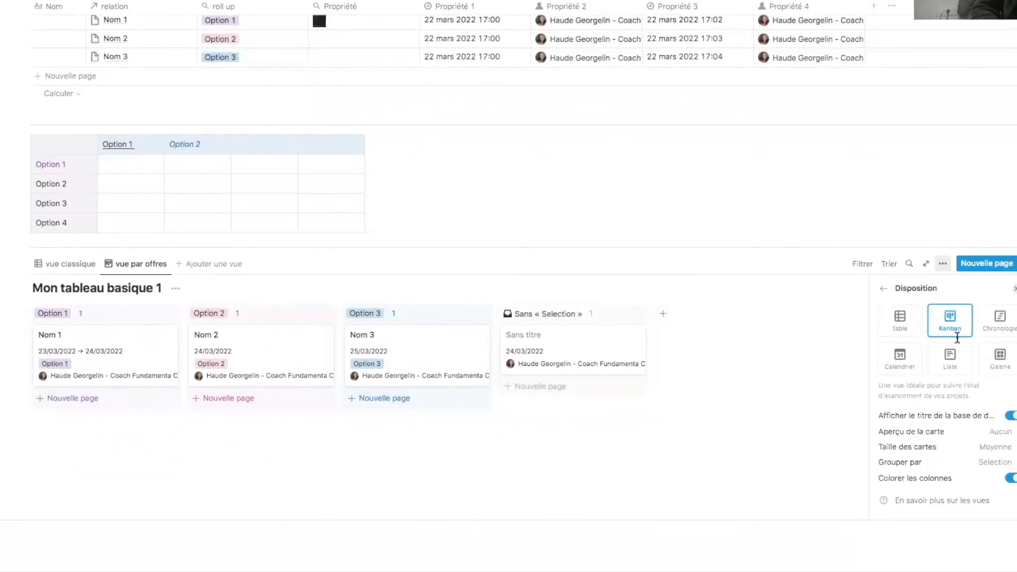
click(885, 289)
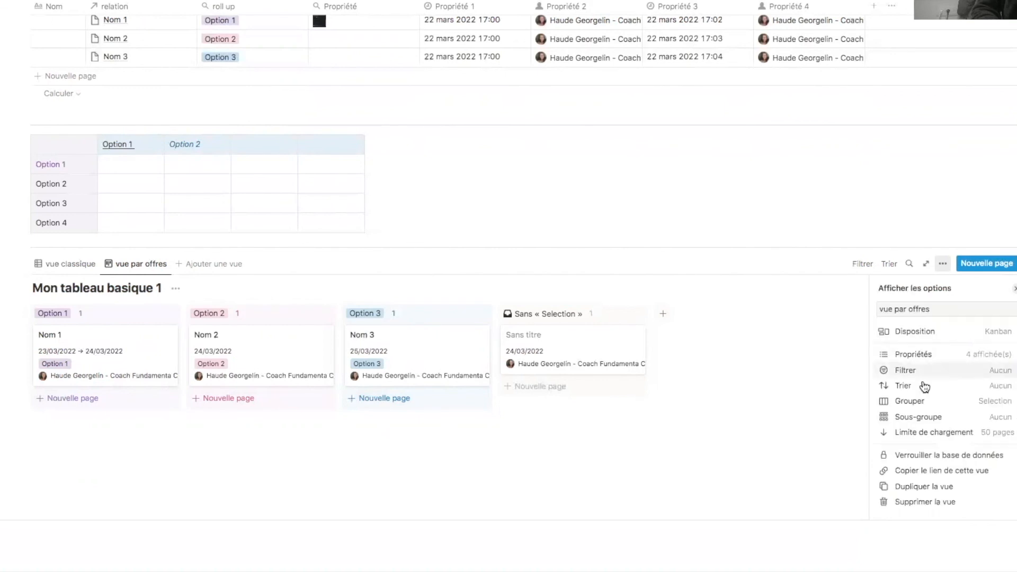
click(983, 363)
scroll(976, 400, down, 3)
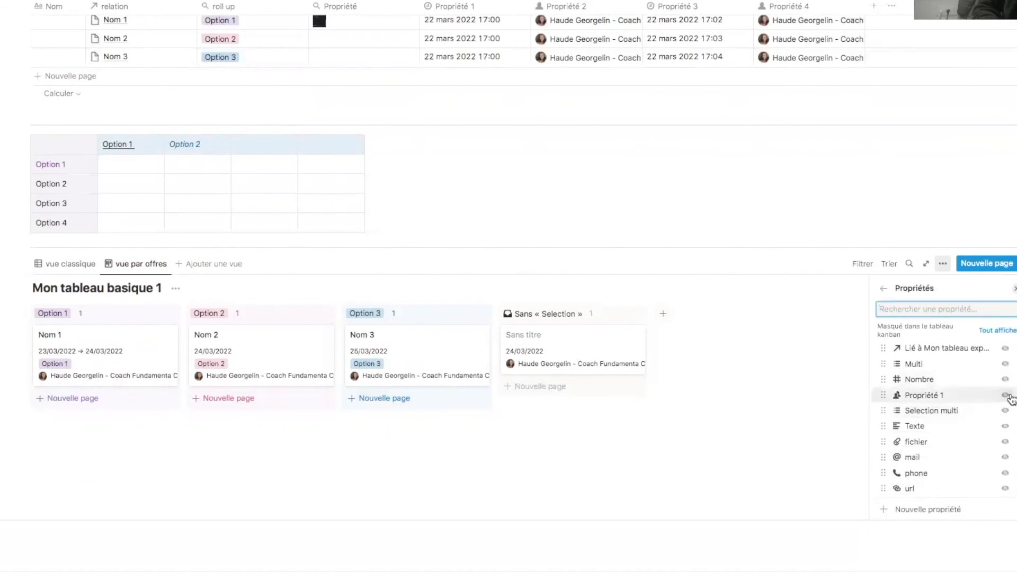
click(1010, 398)
click(1006, 411)
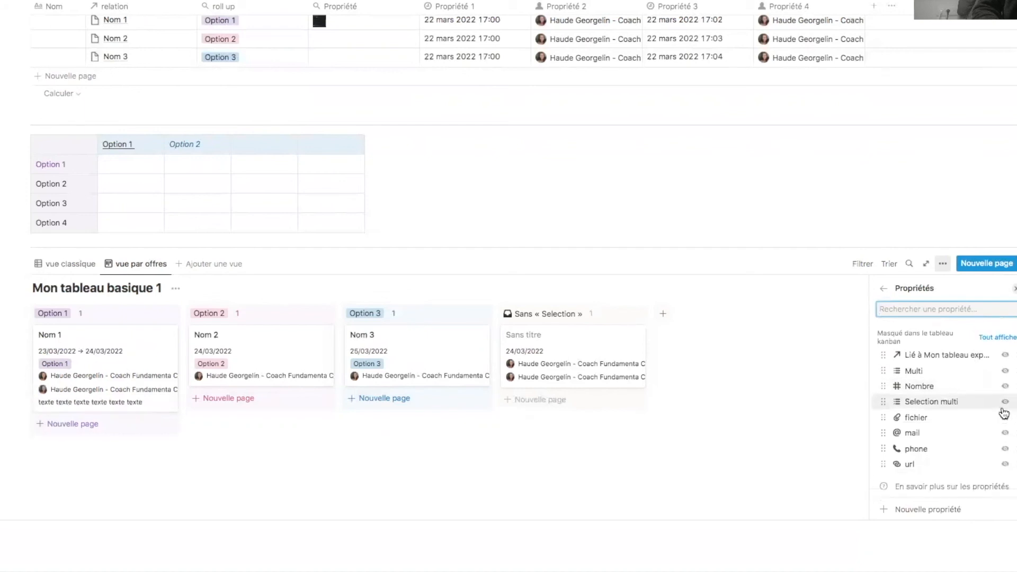
scroll(951, 405, up, 3)
click(884, 289)
- Sort the board by Nombre
click(1007, 373)
key(Escape)
click(981, 391)
click(909, 408)
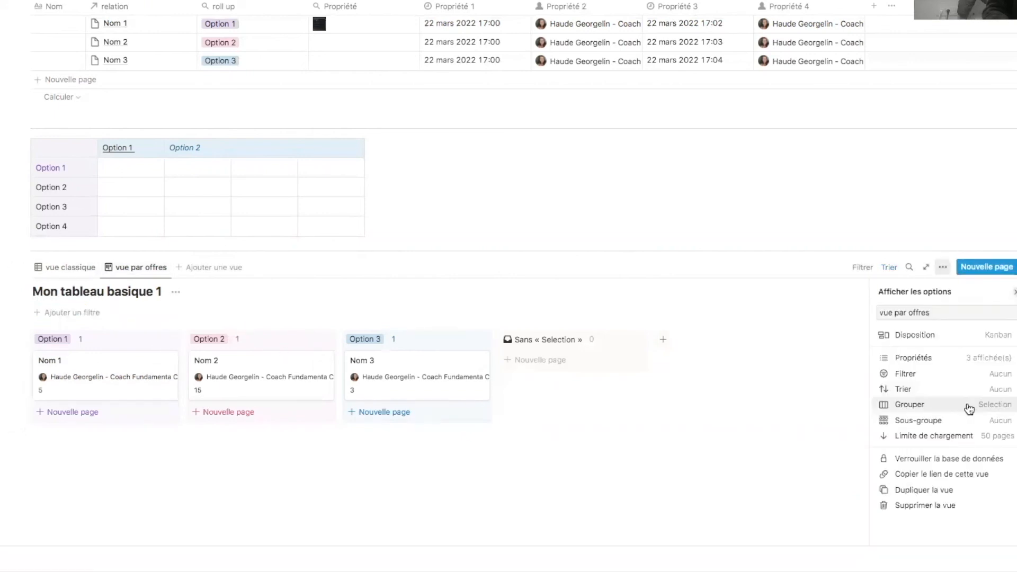
- Group the vue par offres board by Multi
click(969, 407)
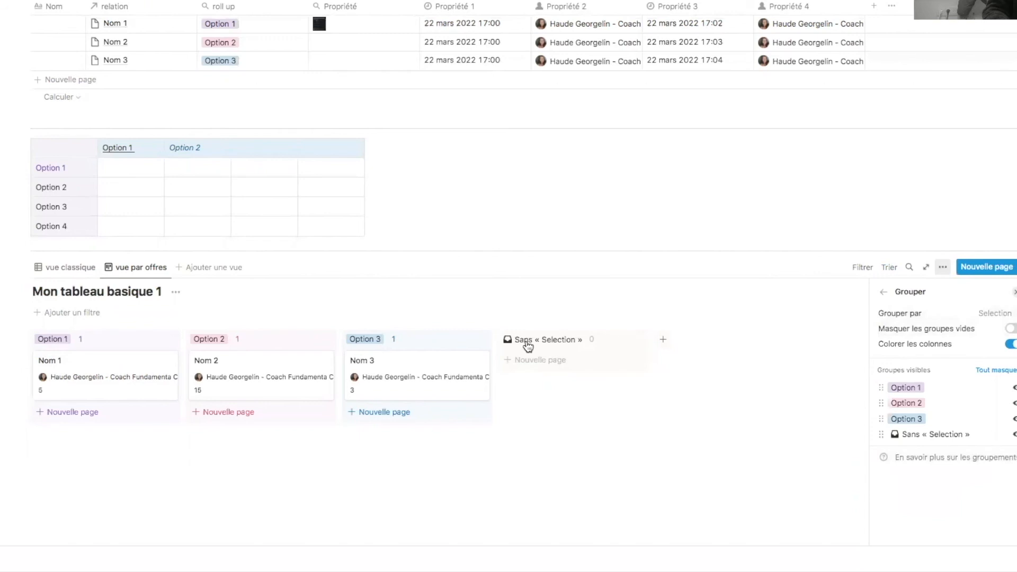
click(1003, 313)
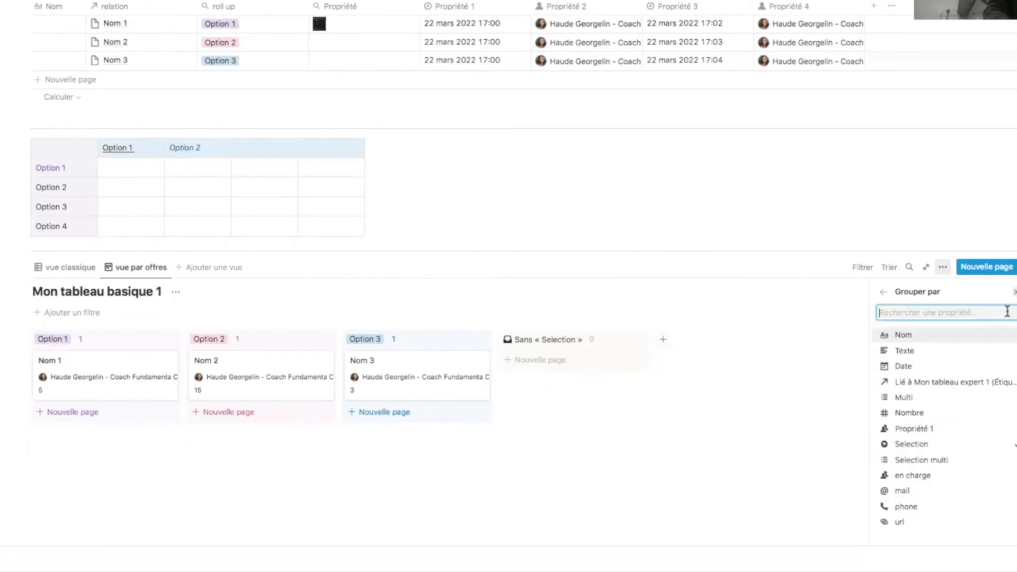
click(922, 397)
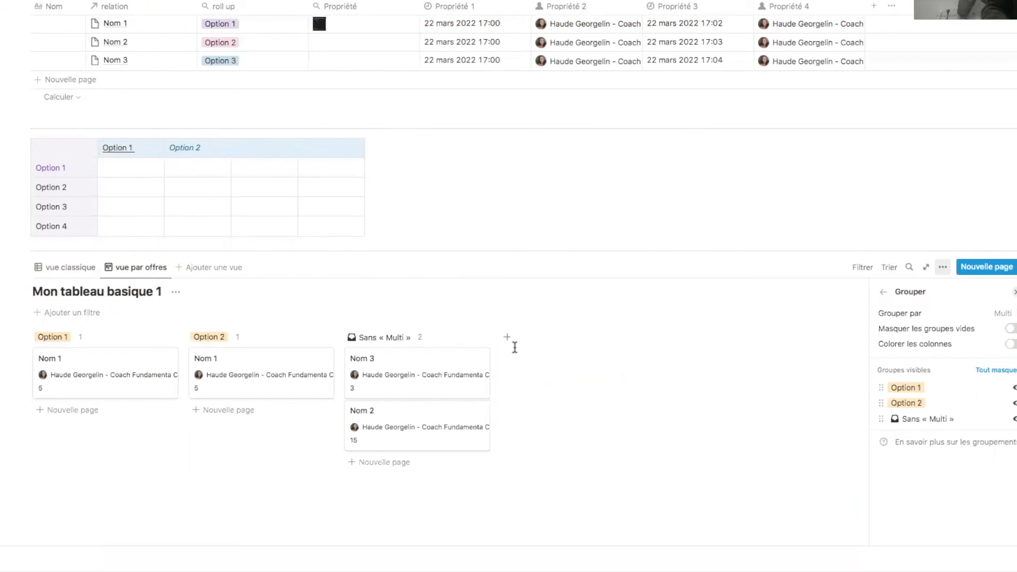
- In vue classique, tag Nom 2 with Multi Option 1 and Nom 3 with Option 2
click(53, 268)
click(352, 391)
click(332, 426)
key(Escape)
click(340, 408)
click(350, 459)
key(Escape)
- Drag Nom 3 into Option 1 and Nom 1 back to Option 2, then sub-group by Selection
click(141, 286)
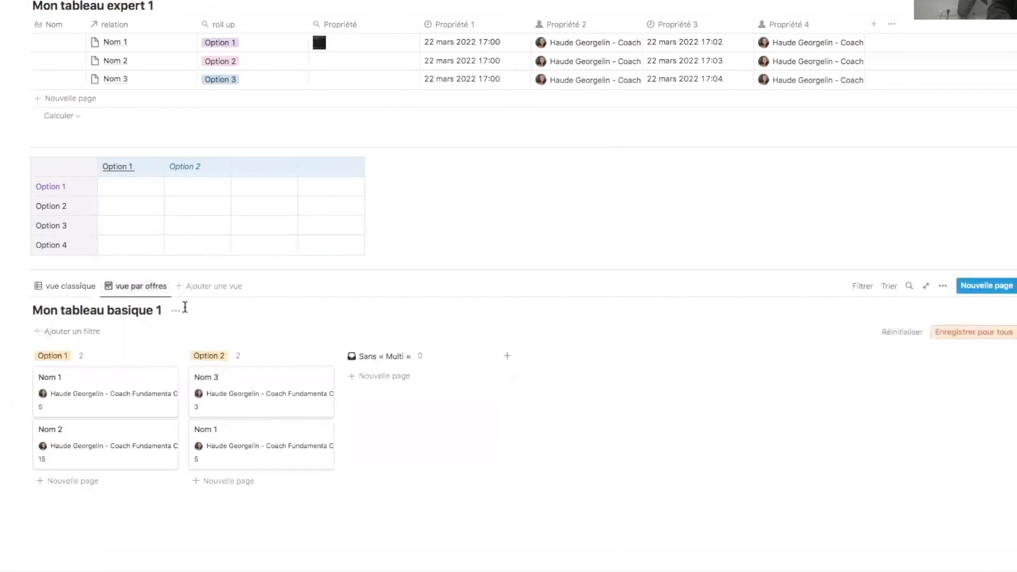
click(943, 286)
drag(284, 437, 464, 408)
mouse_move(271, 402)
mouse_down()
mouse_move(175, 445)
mouse_move(102, 448)
mouse_move(352, 403)
mouse_move(267, 406)
mouse_move(260, 398)
mouse_up()
drag(39, 450, 69, 418)
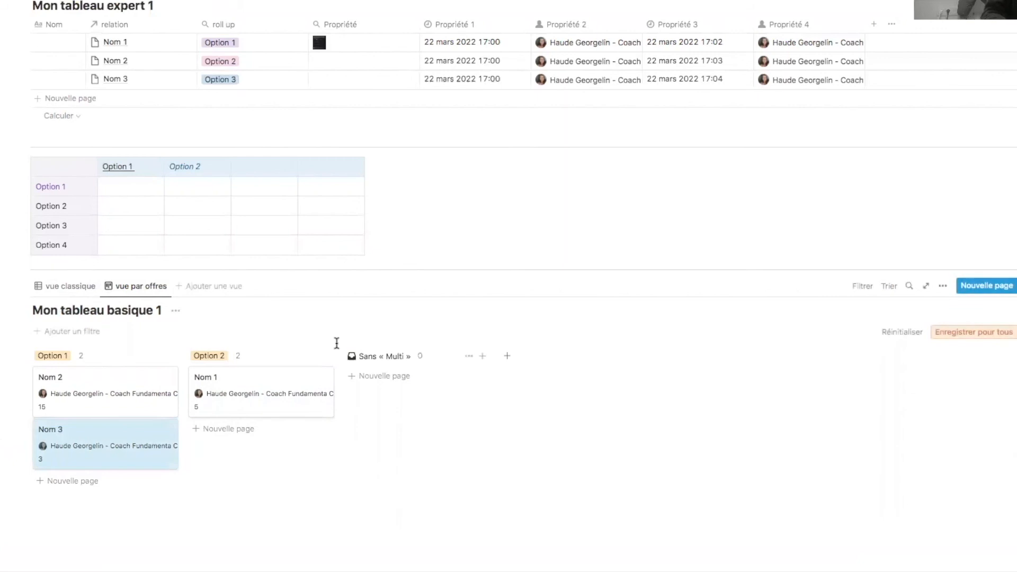
click(943, 286)
click(970, 439)
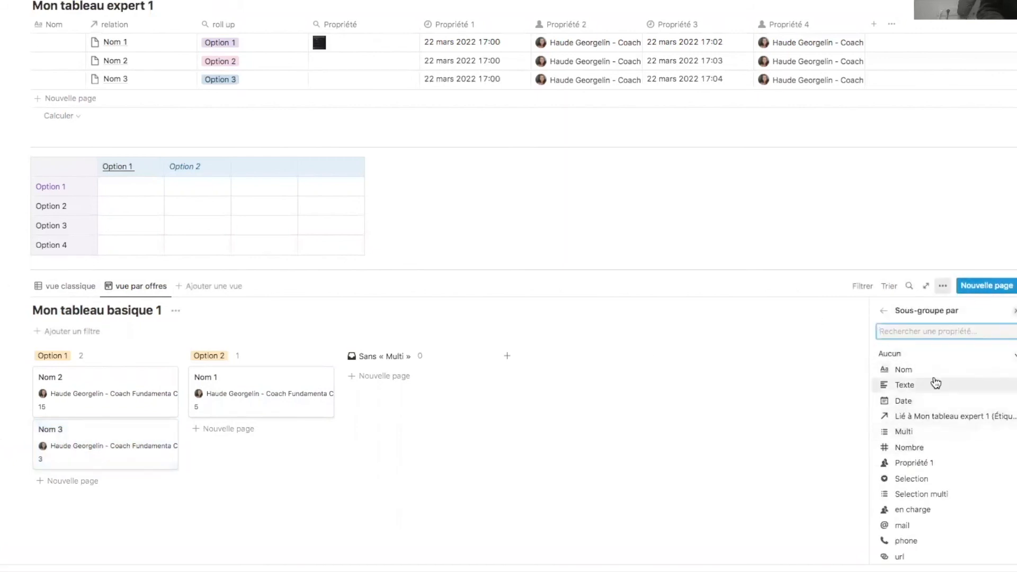
click(936, 478)
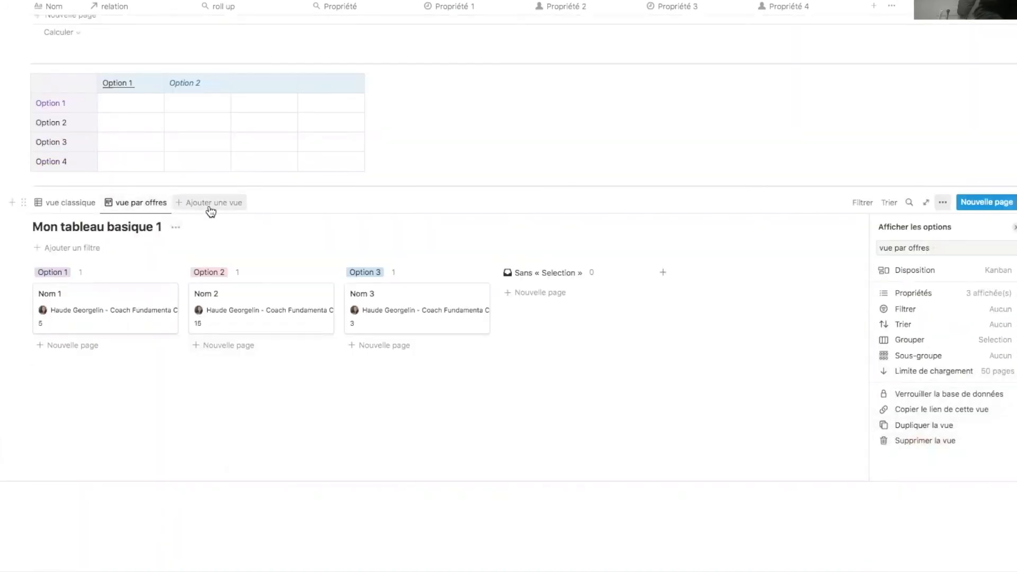
- Add a Chronologie timeline view to Mon tableau basique 1
click(226, 208)
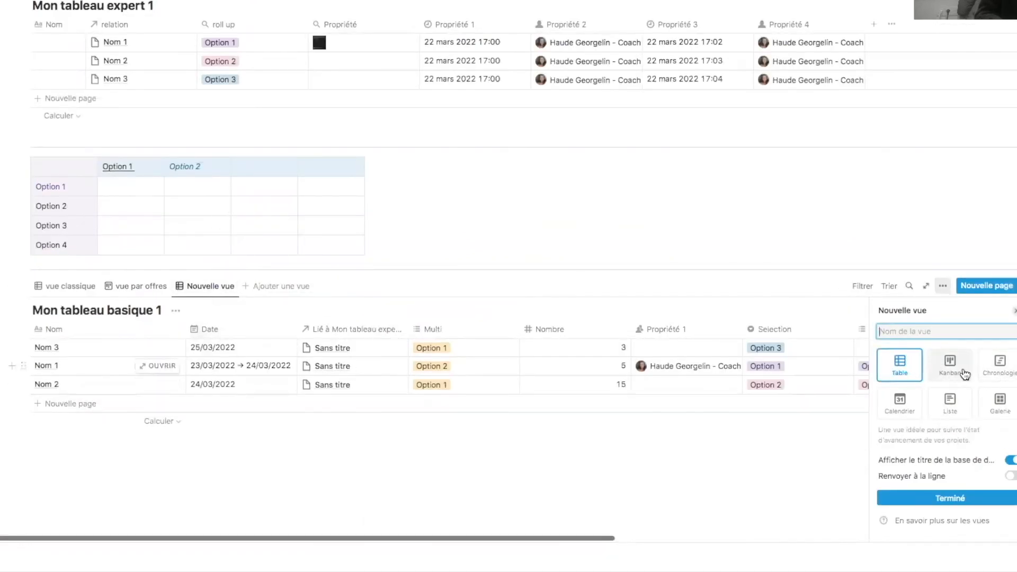
click(992, 374)
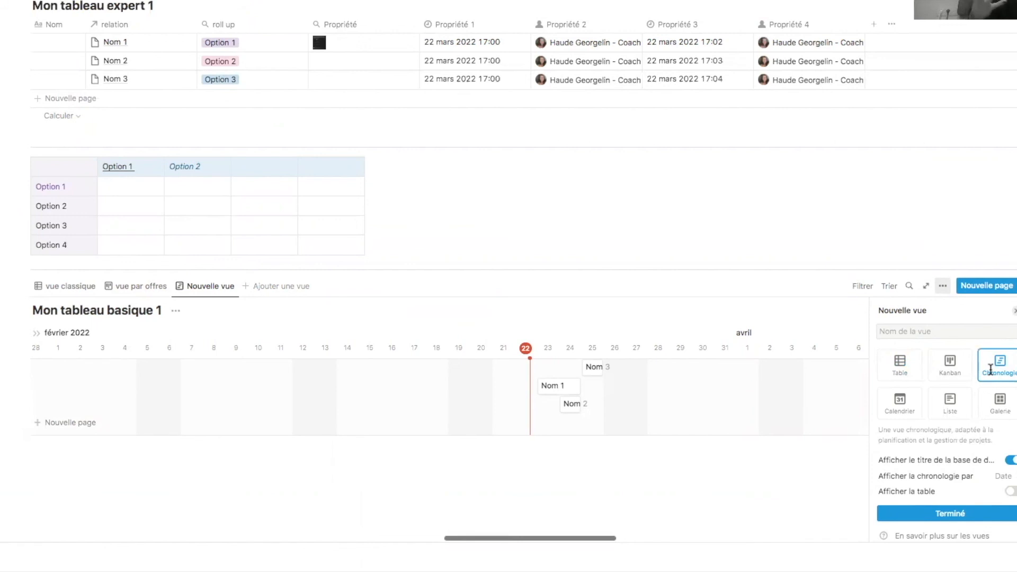
click(520, 475)
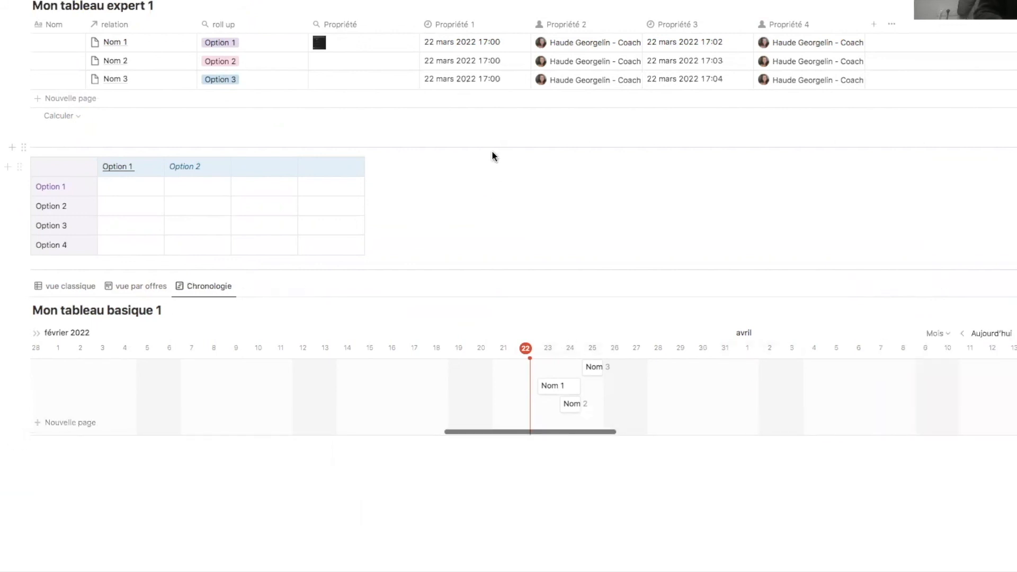
- Date Nom 1 and Nom 2 09/03–24/03/2022, stretch Nom 3 to start 1 March, and add a view
click(74, 292)
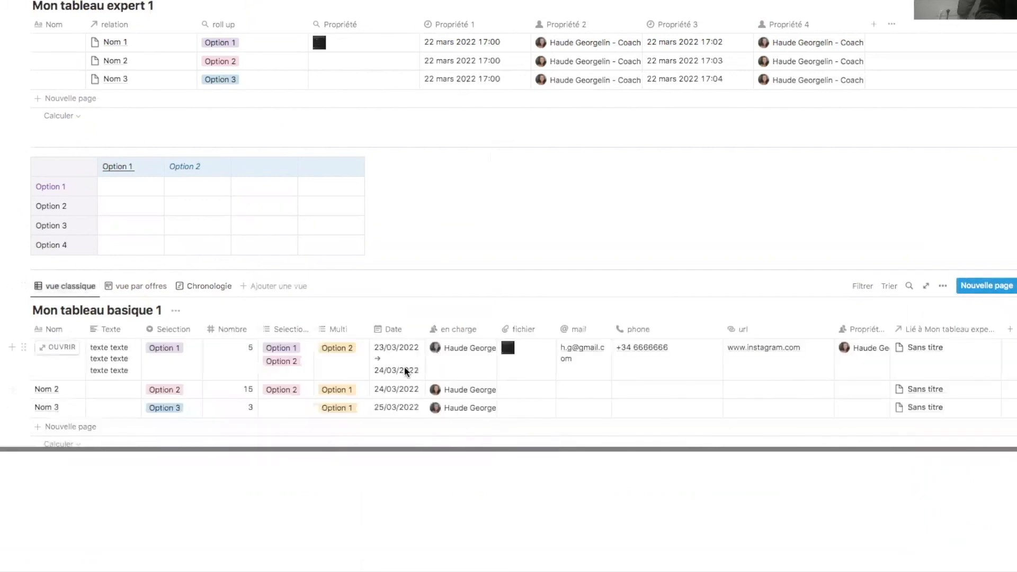
click(390, 389)
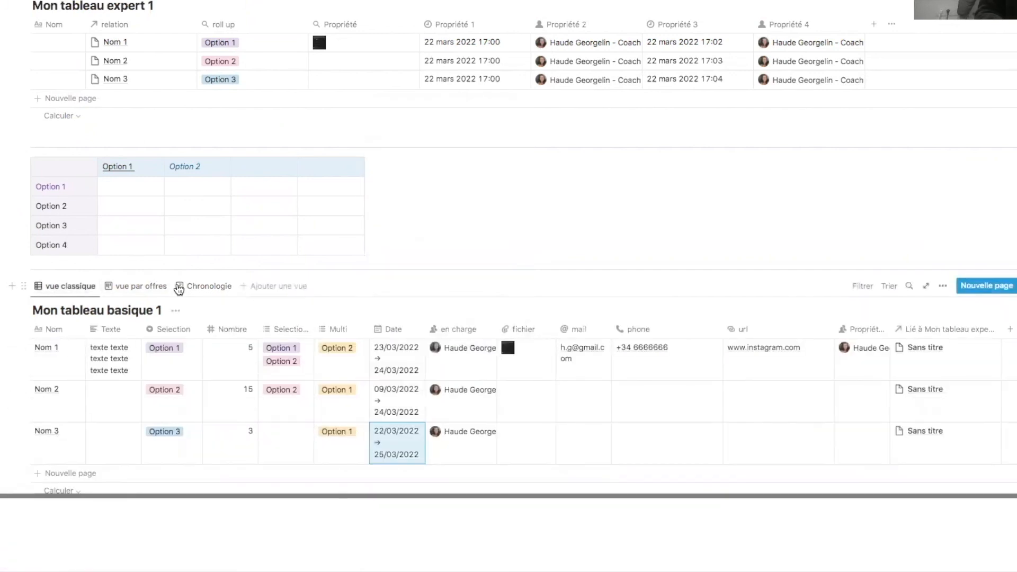
click(209, 293)
drag(532, 366, 60, 360)
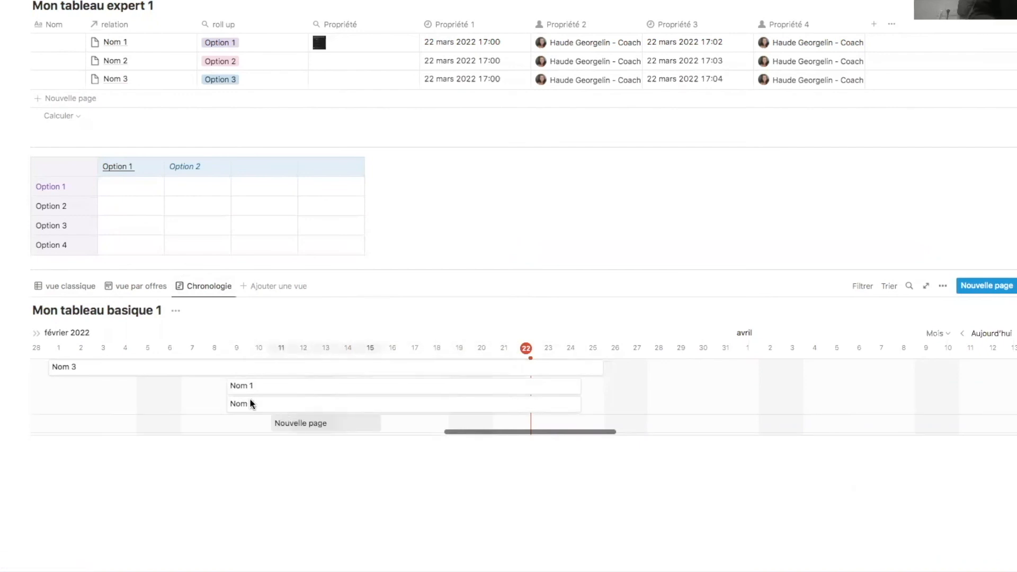
click(268, 290)
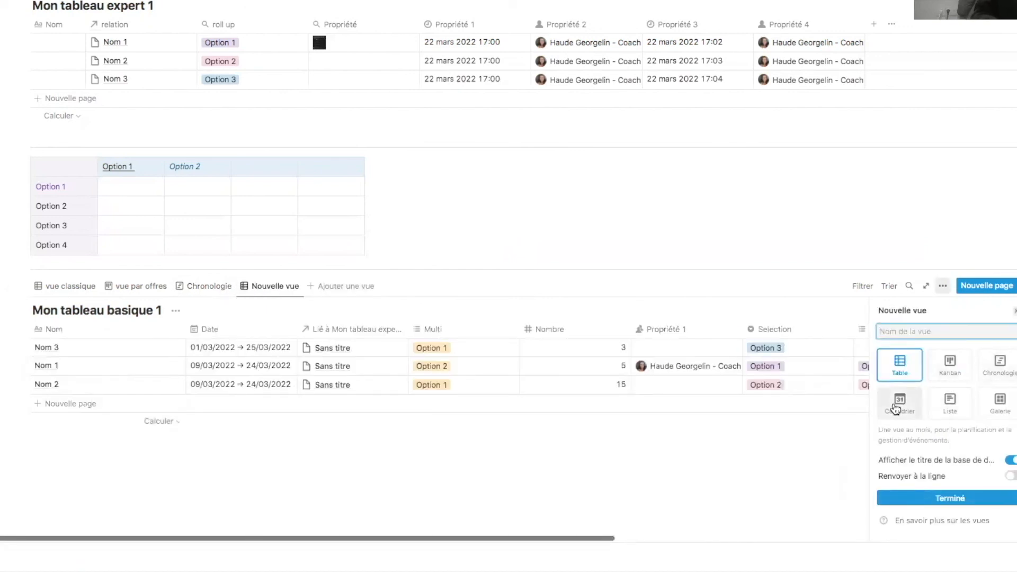
- Make the new view a Calendrier showing March 2022, then return to the Chronologie timeline
click(896, 409)
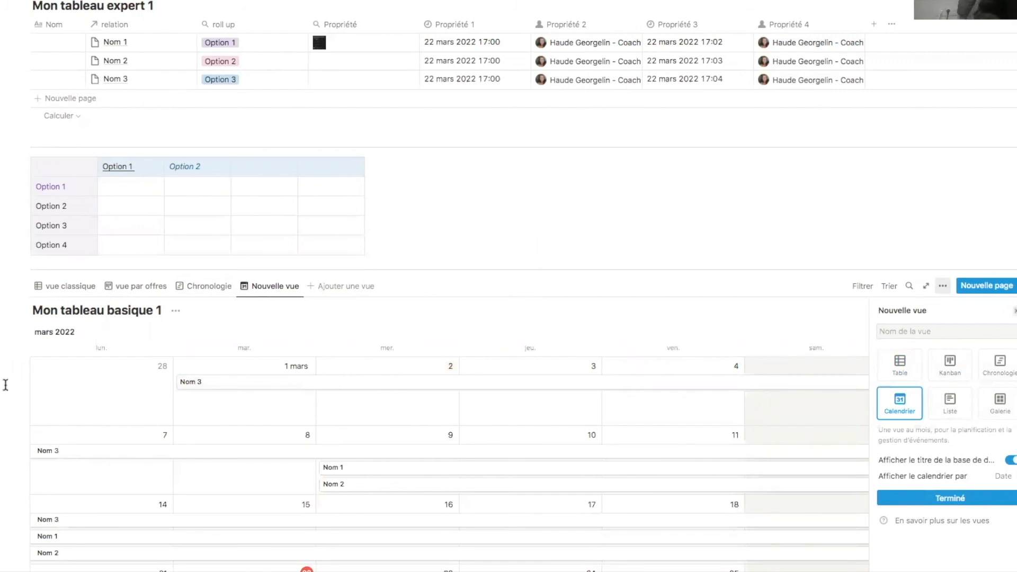
key(Escape)
scroll(5, 385, down, 5)
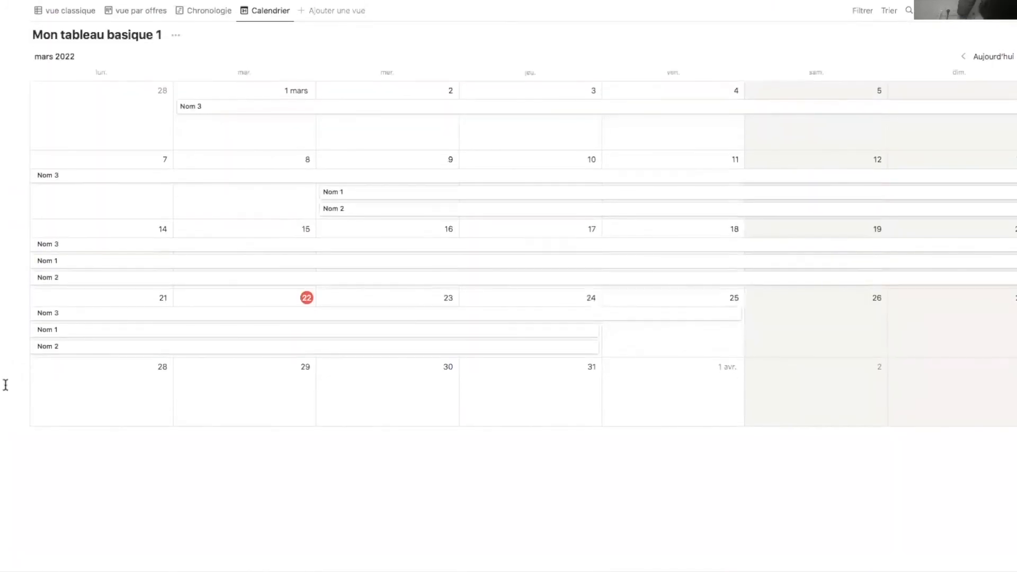
scroll(5, 383, up, 1)
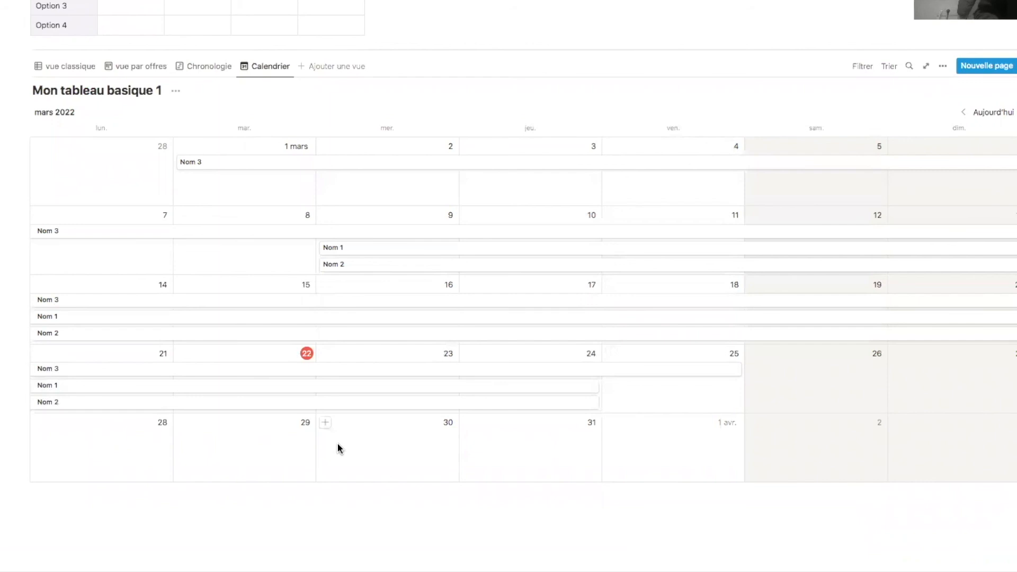
click(224, 66)
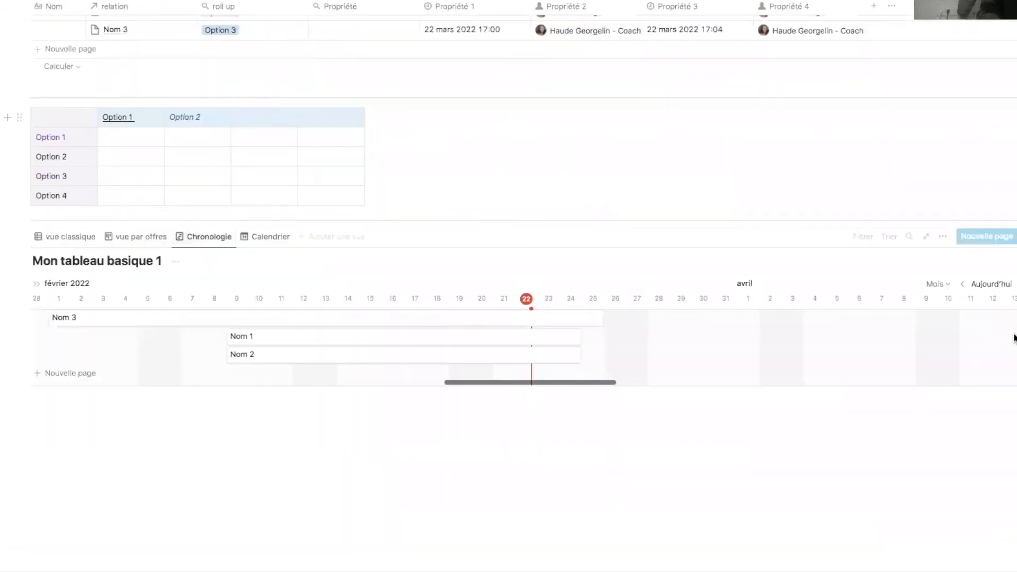
- Show the Nombre property on the Chronologie timeline and display the item table beside it
click(943, 236)
click(977, 337)
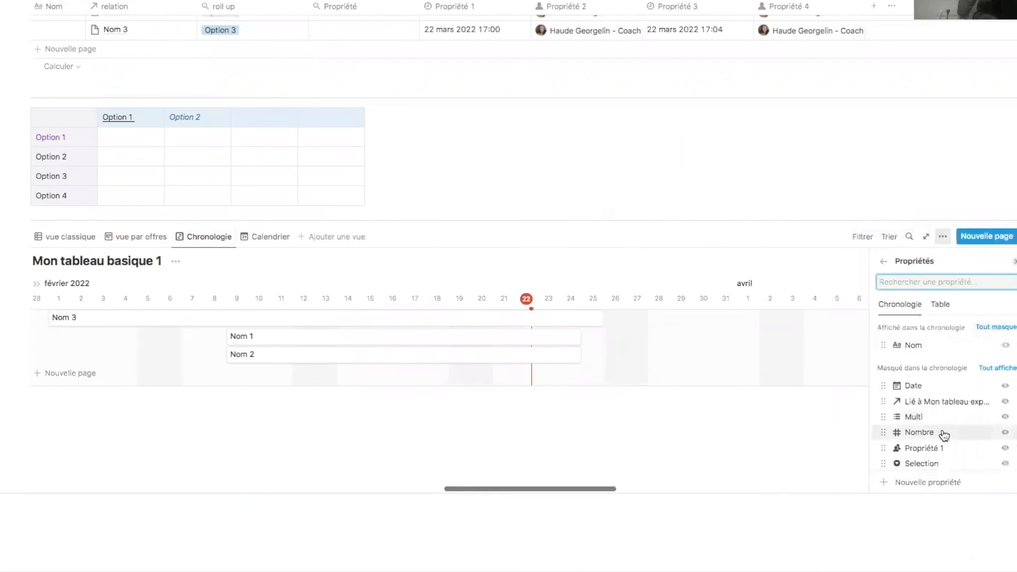
scroll(977, 464, down, 3)
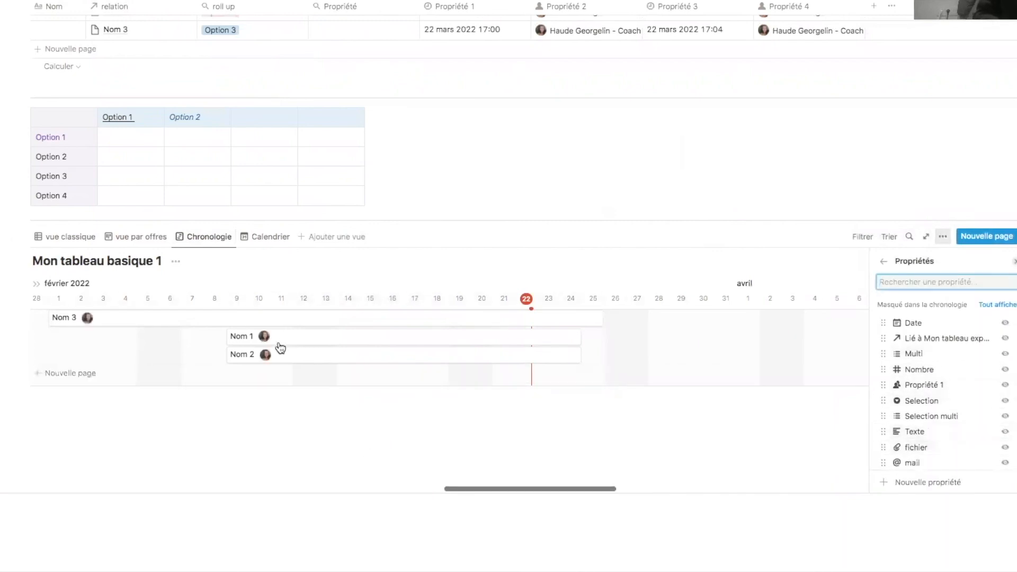
click(1005, 369)
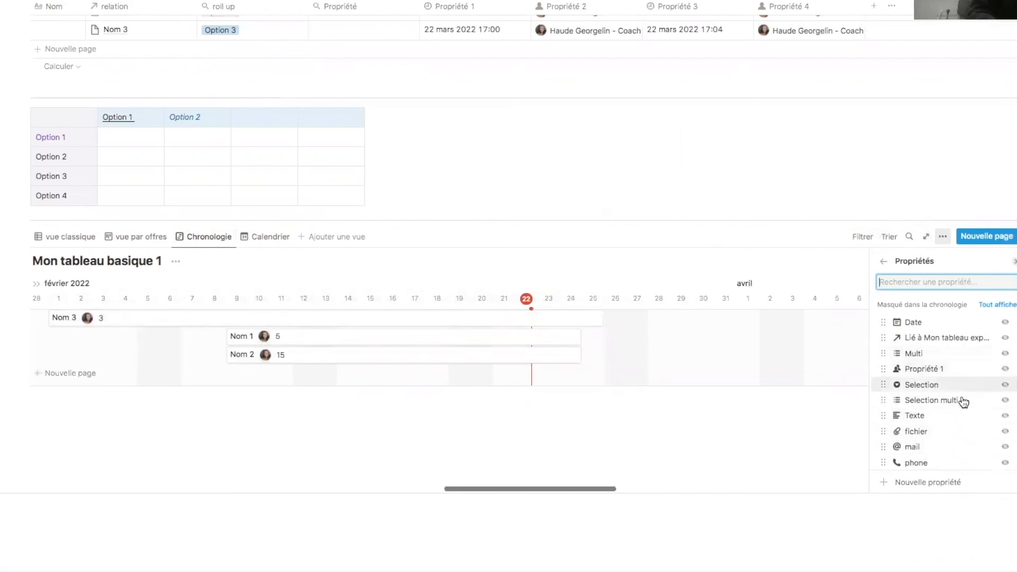
click(292, 404)
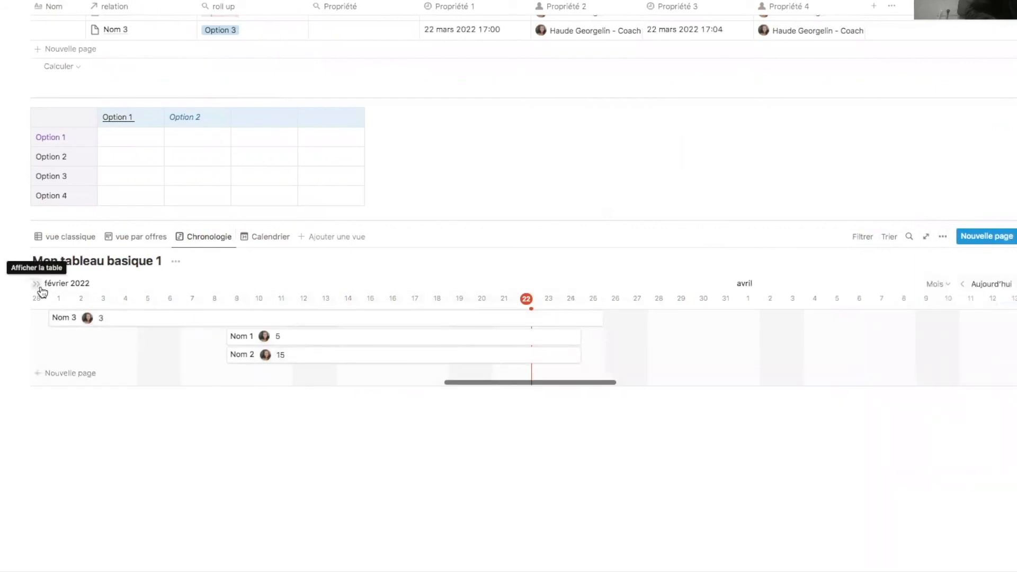
click(39, 288)
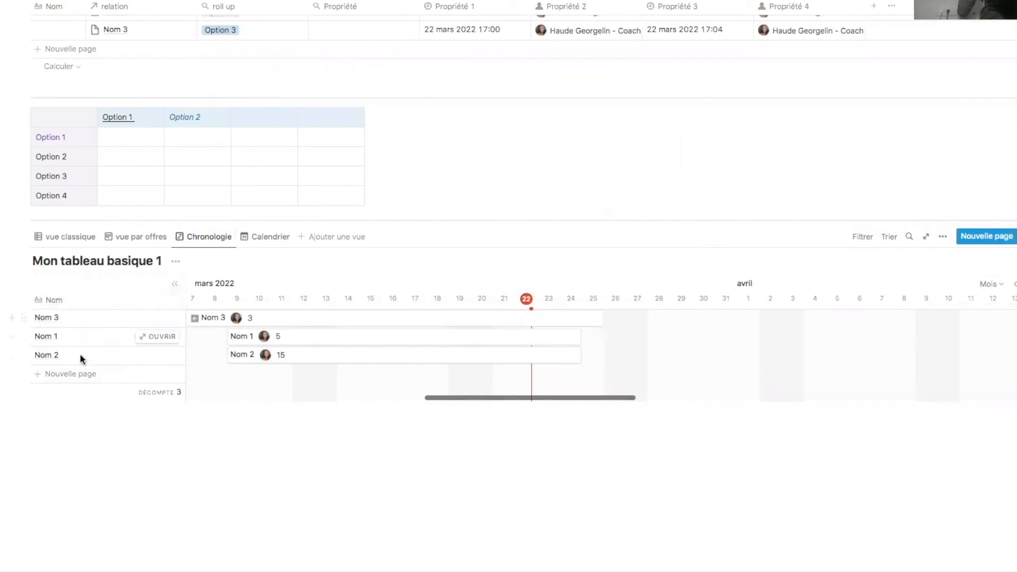
- In the Calendrier view, show the en charge and Nombre properties on cards, then add a view
click(267, 236)
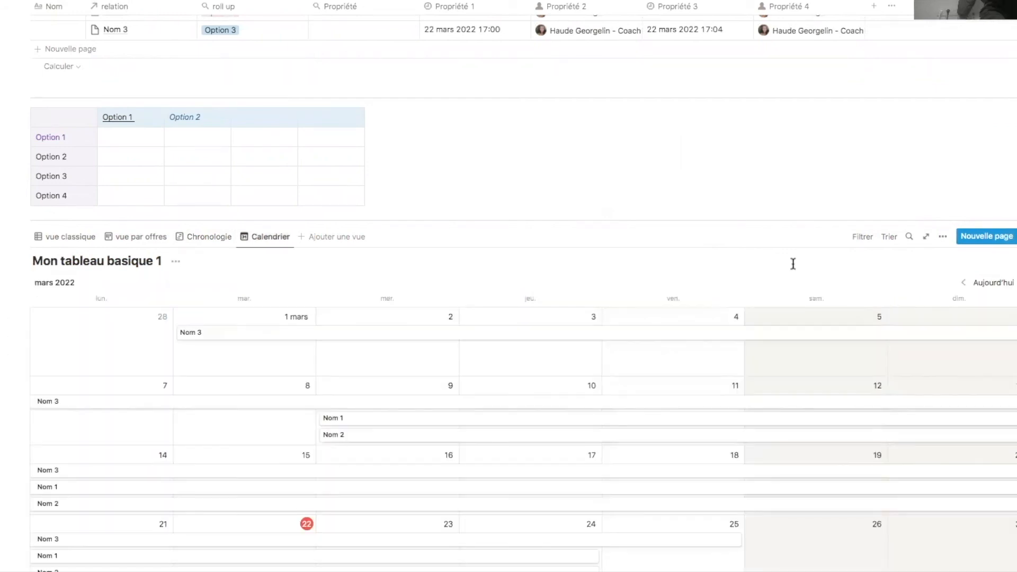
click(943, 236)
click(993, 328)
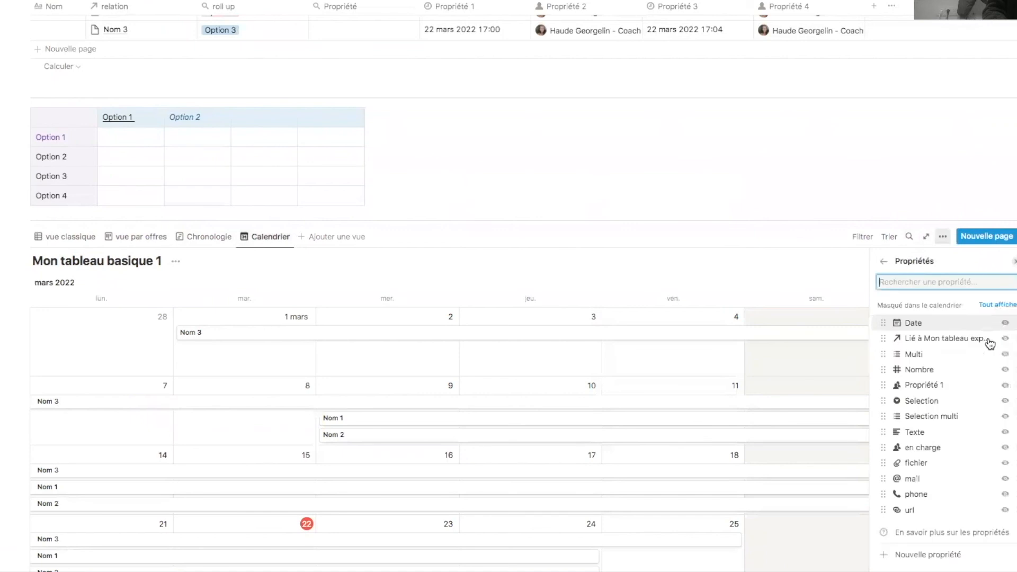
click(1006, 449)
click(1005, 409)
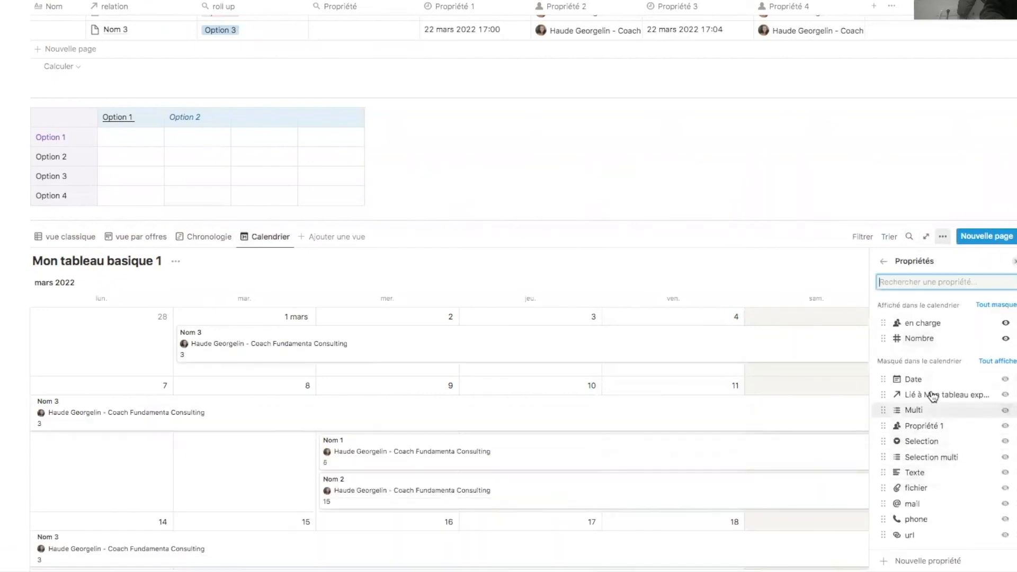
click(604, 174)
scroll(556, 436, down, 4)
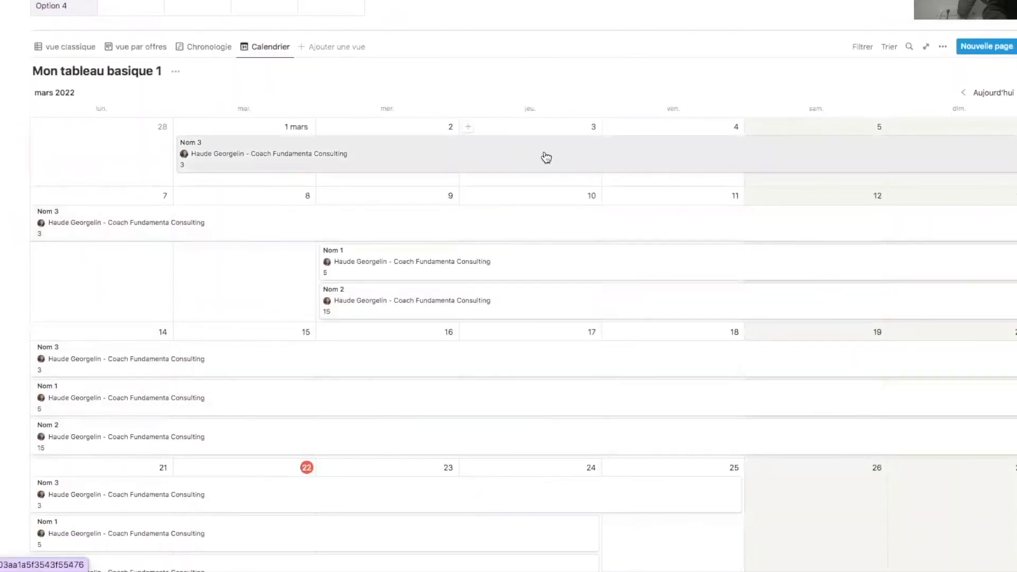
click(331, 47)
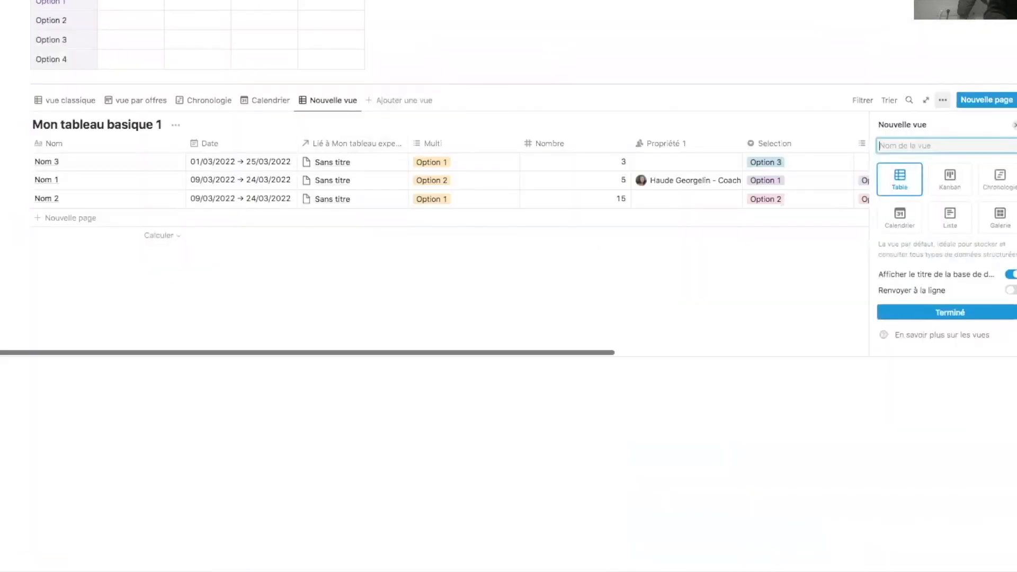
- Turn the new view from Liste into Galerie with card previews set to Image de couverture
click(959, 232)
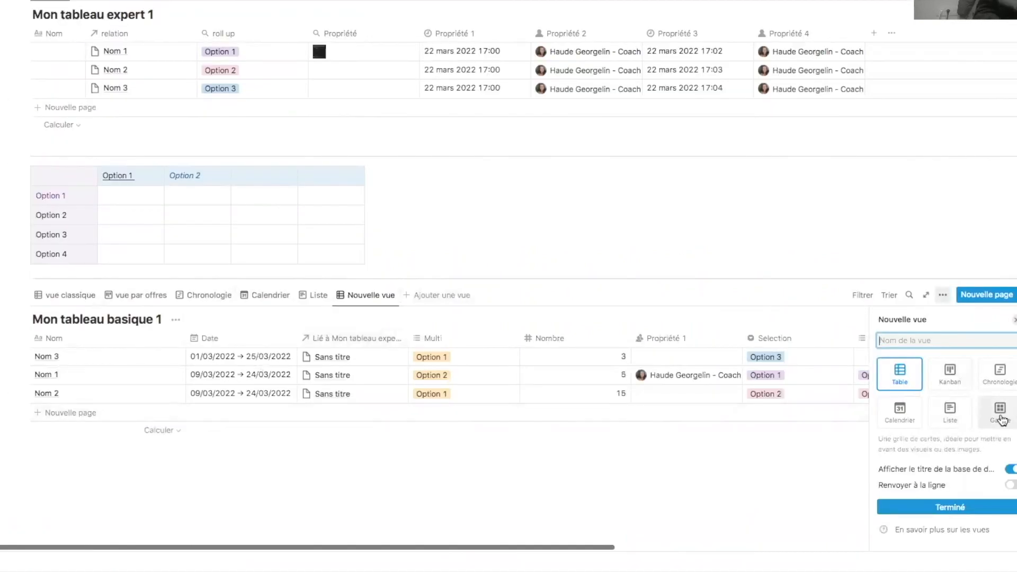
click(1002, 419)
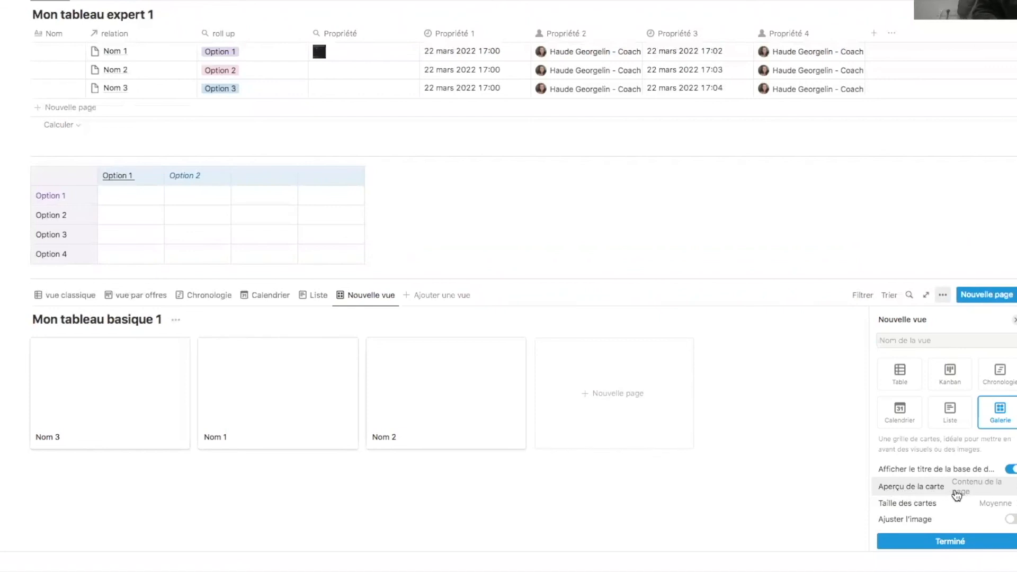
click(980, 494)
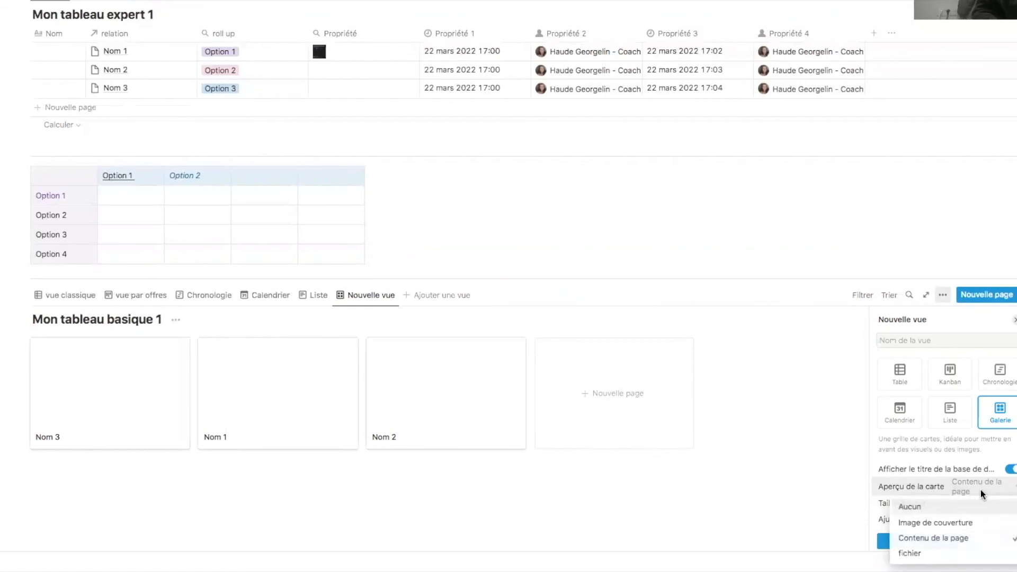
click(985, 525)
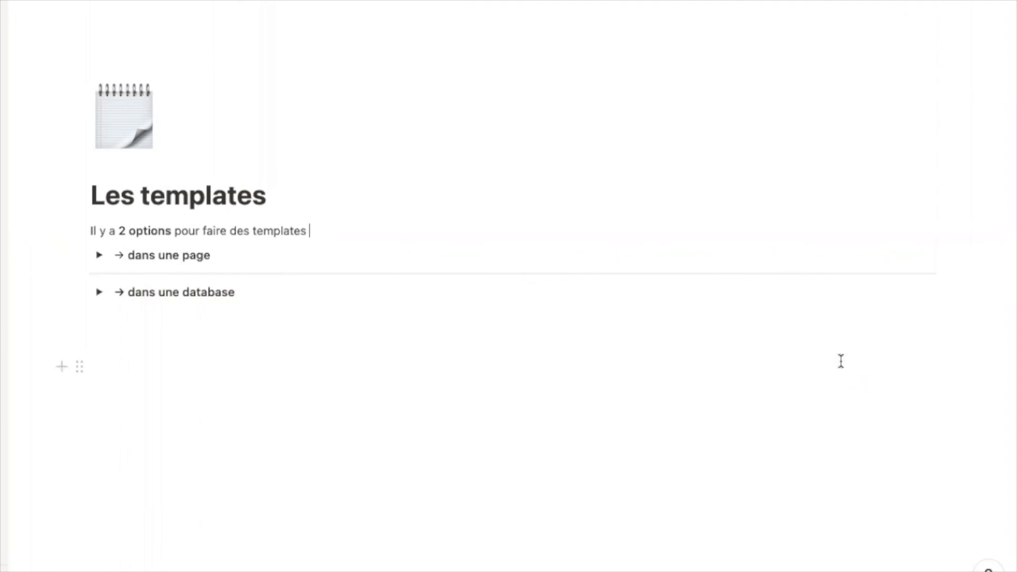
- Expand 'dans une page', review Coaching Mars and Recap du coaching 1, then collapse both again
click(100, 255)
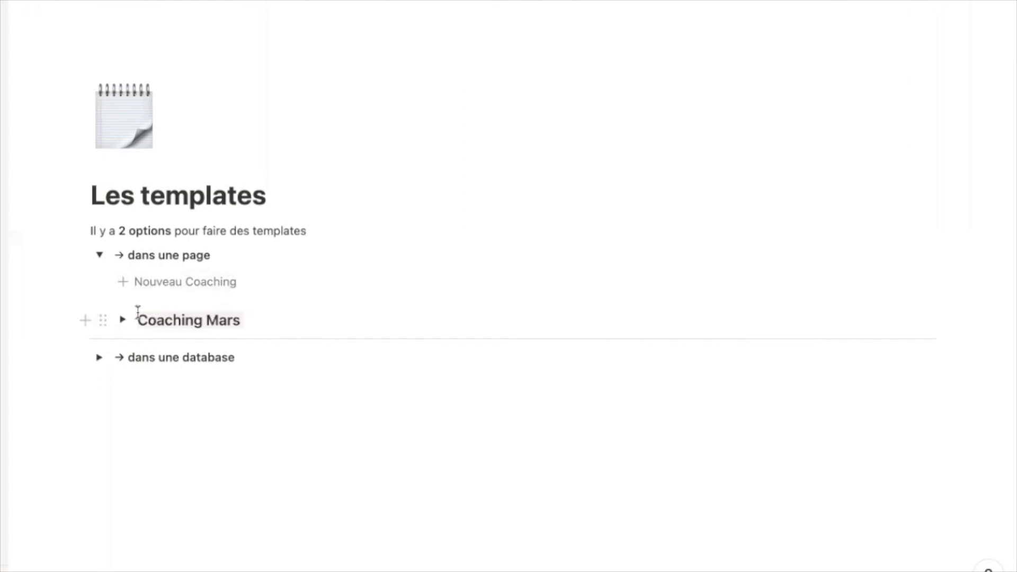
click(122, 320)
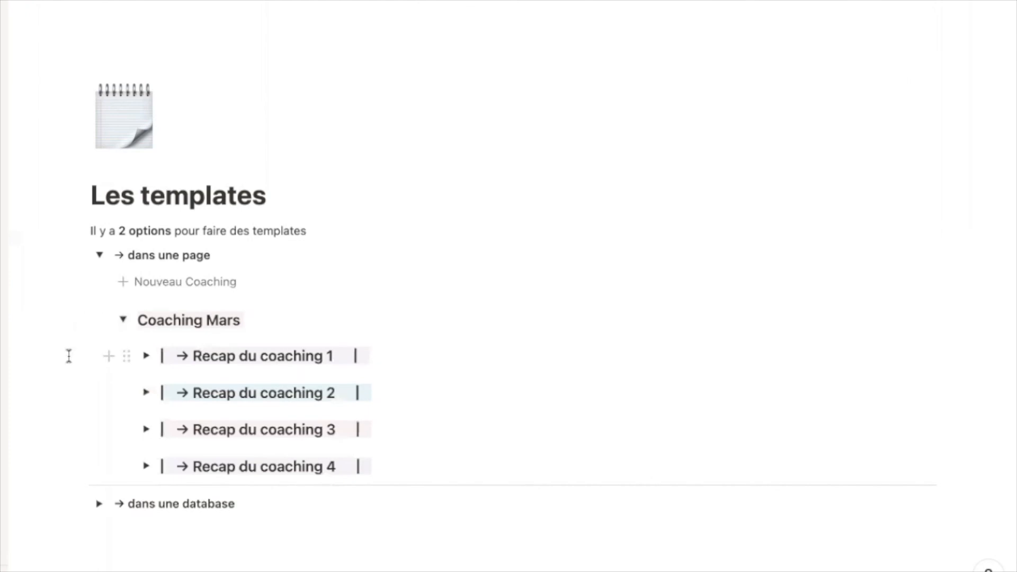
click(146, 356)
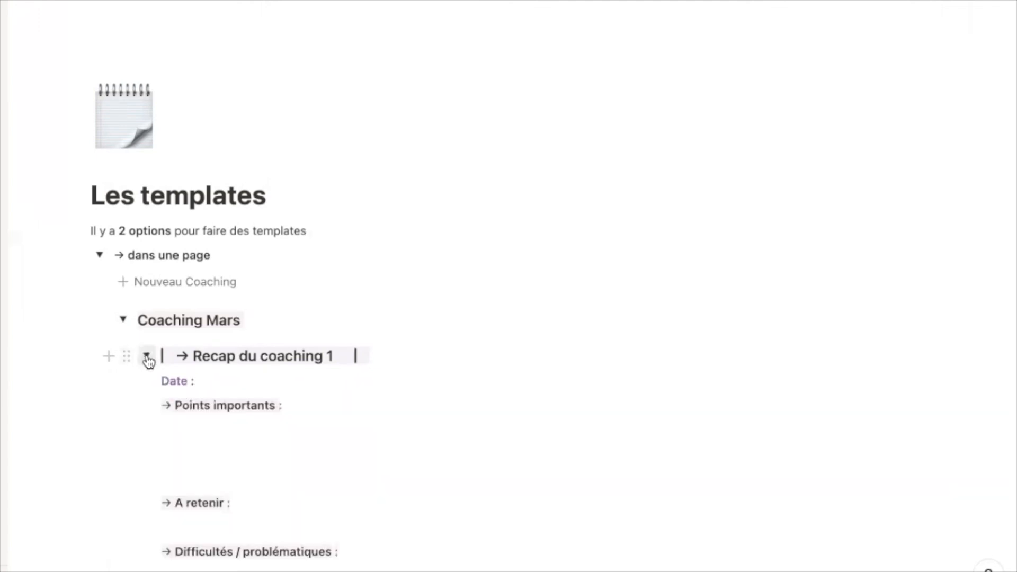
scroll(128, 440, down, 3)
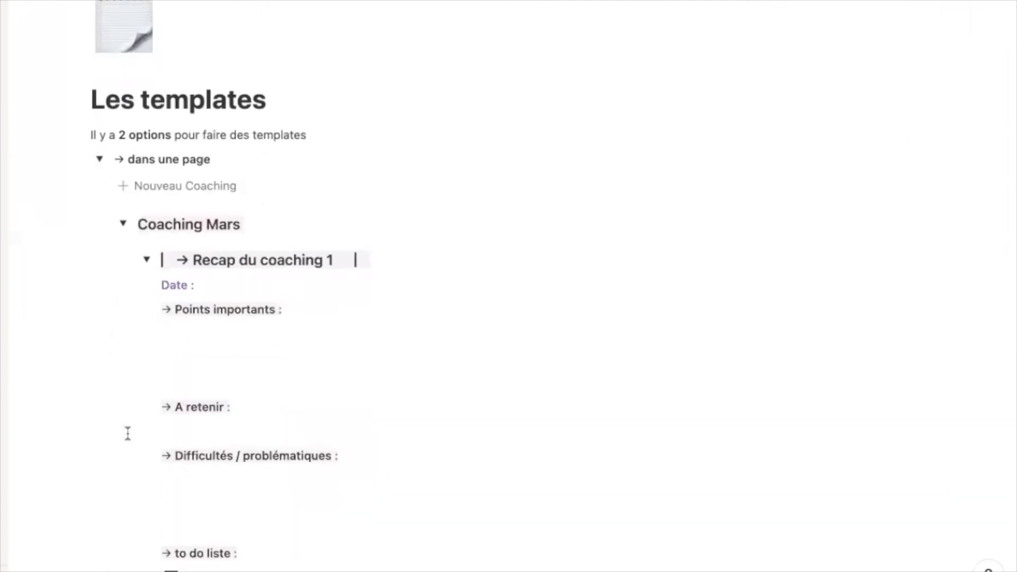
click(147, 259)
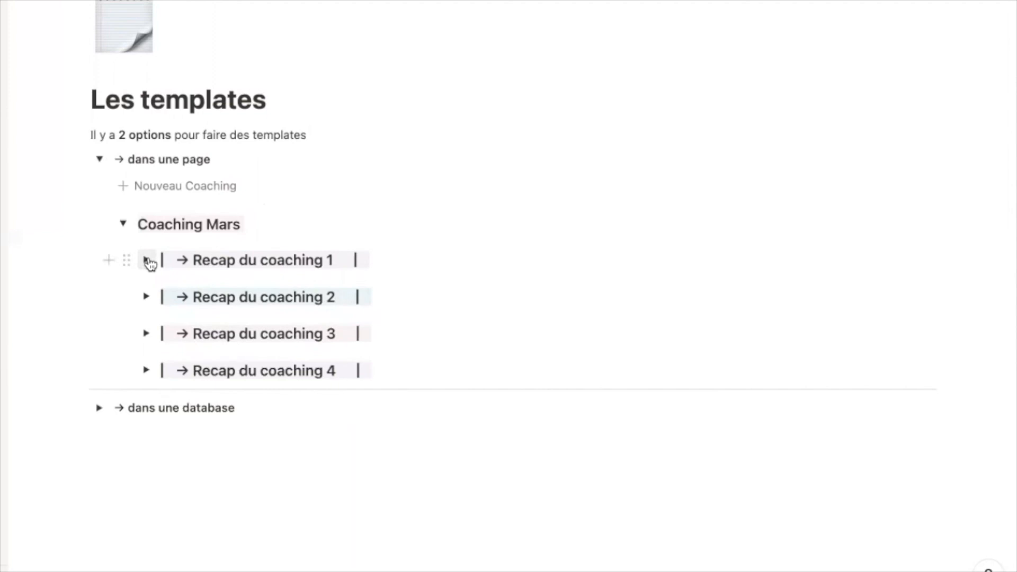
click(123, 224)
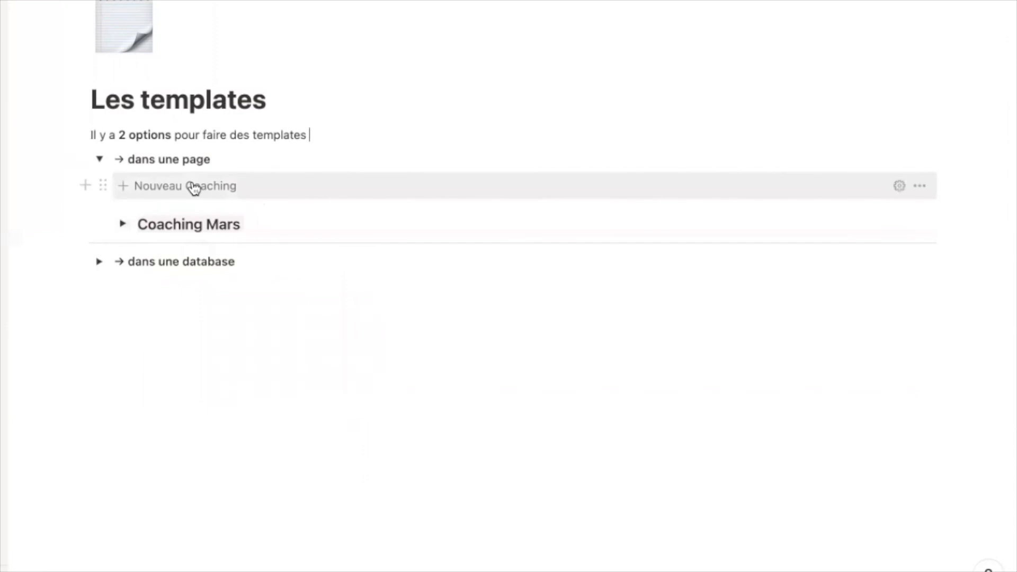
- Insert a template button below Coaching Mars named 'Nouveau coaching 2'
click(260, 221)
key(Return)
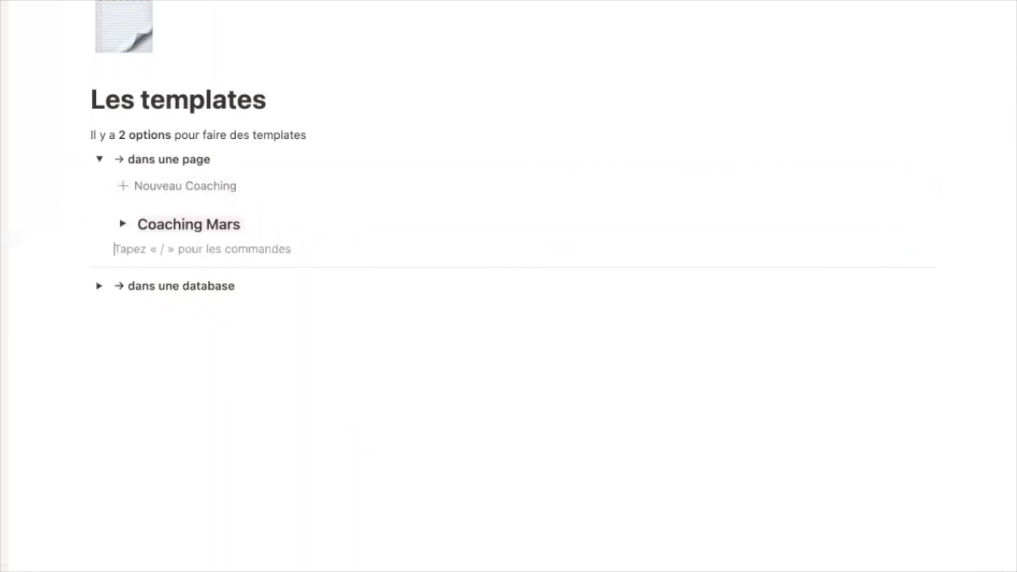
text(/)
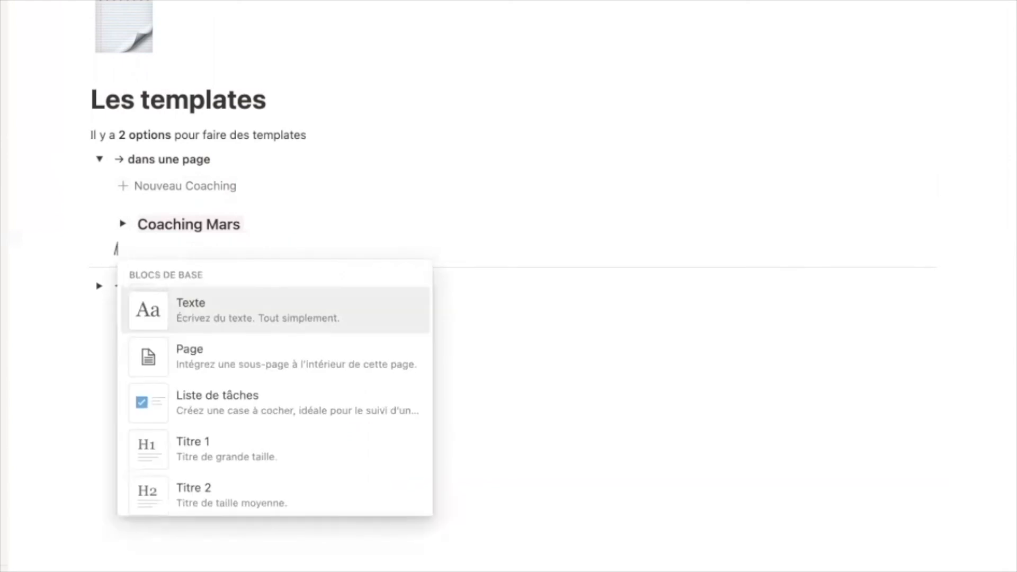
text(templ)
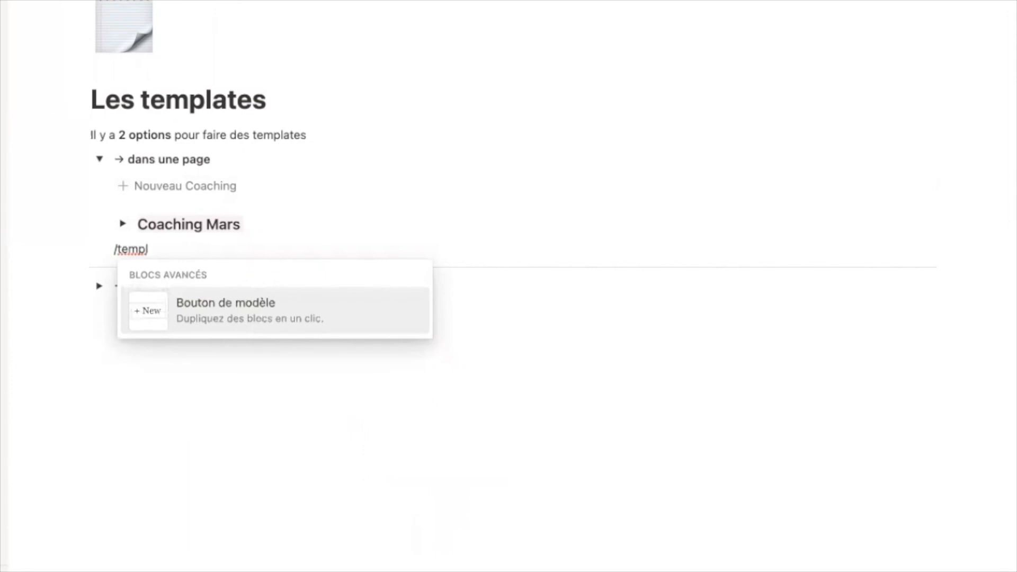
key(Return)
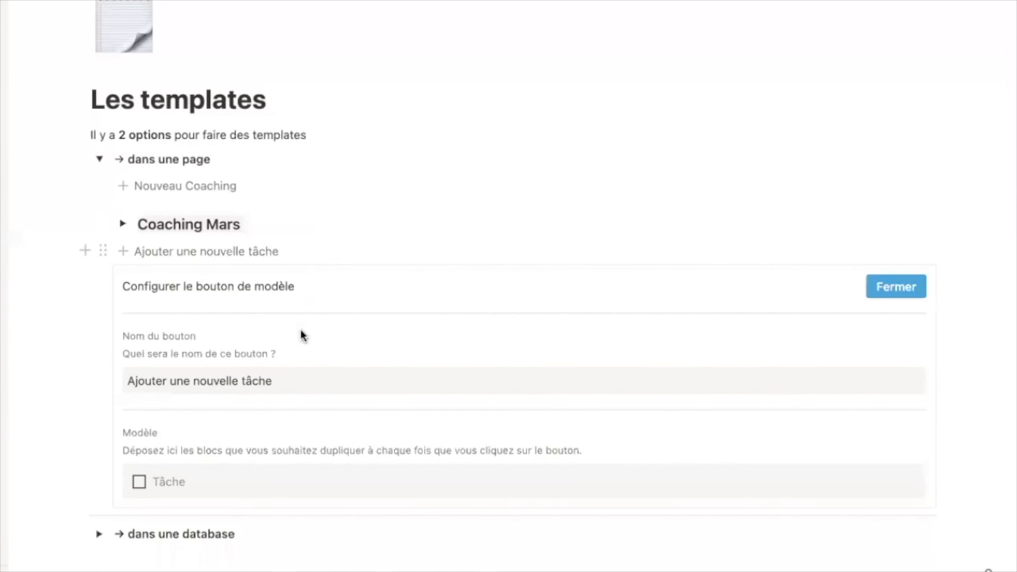
click(199, 380)
drag(276, 380, 109, 364)
text(N)
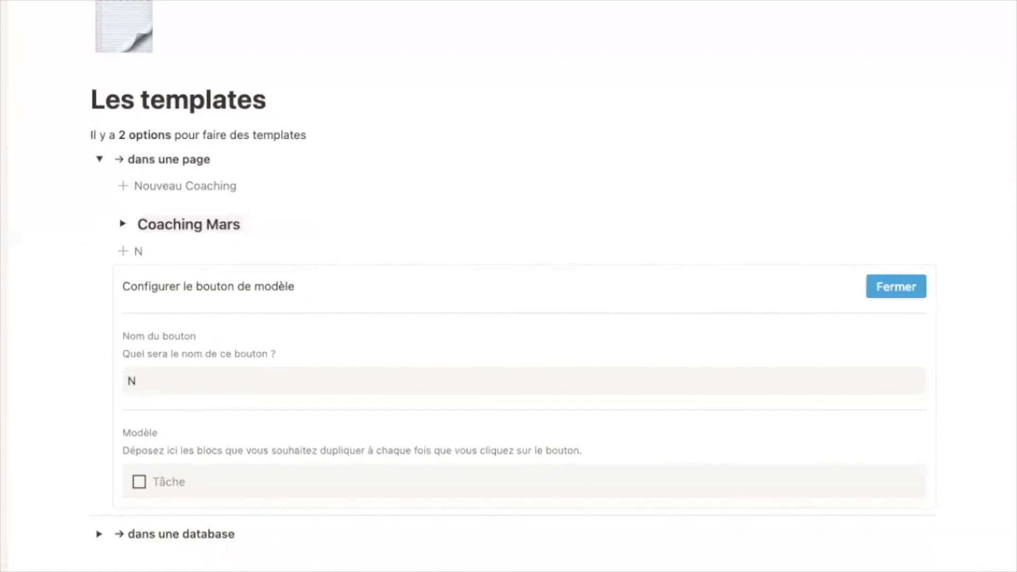
text(ouveau coaching 2)
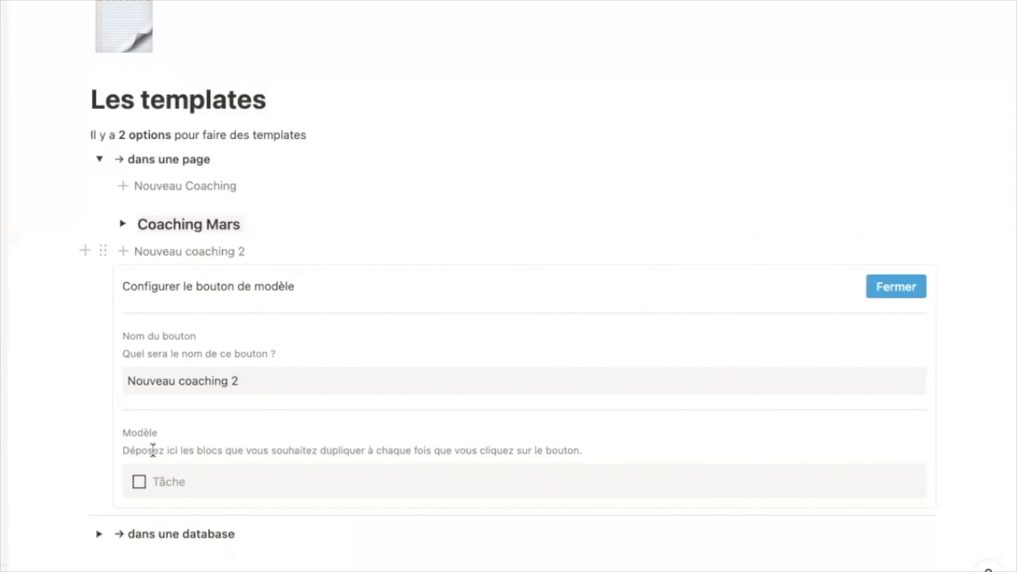
- Replace the button's default Tâche block with the Coaching Mars toggle block
click(119, 482)
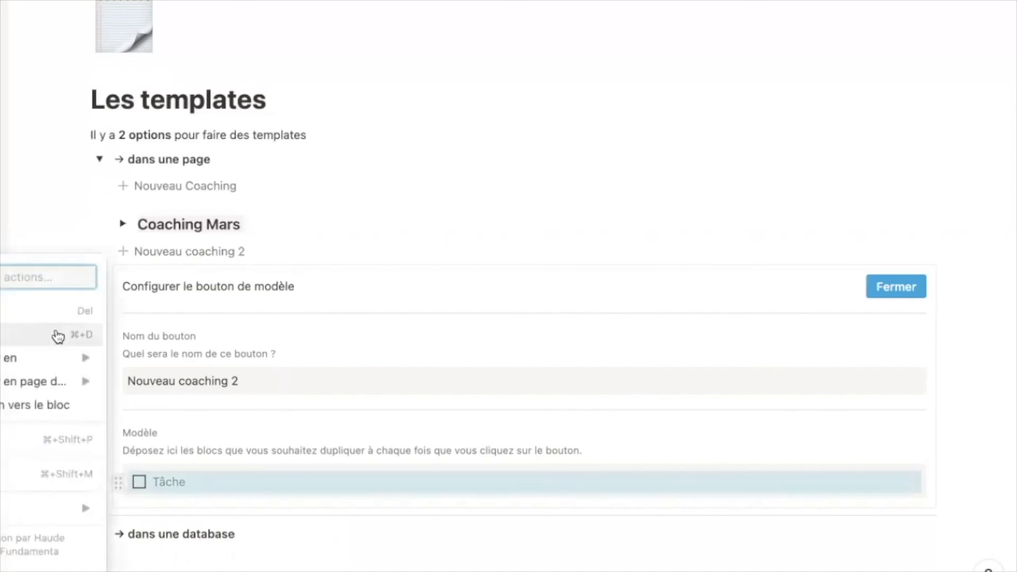
click(48, 316)
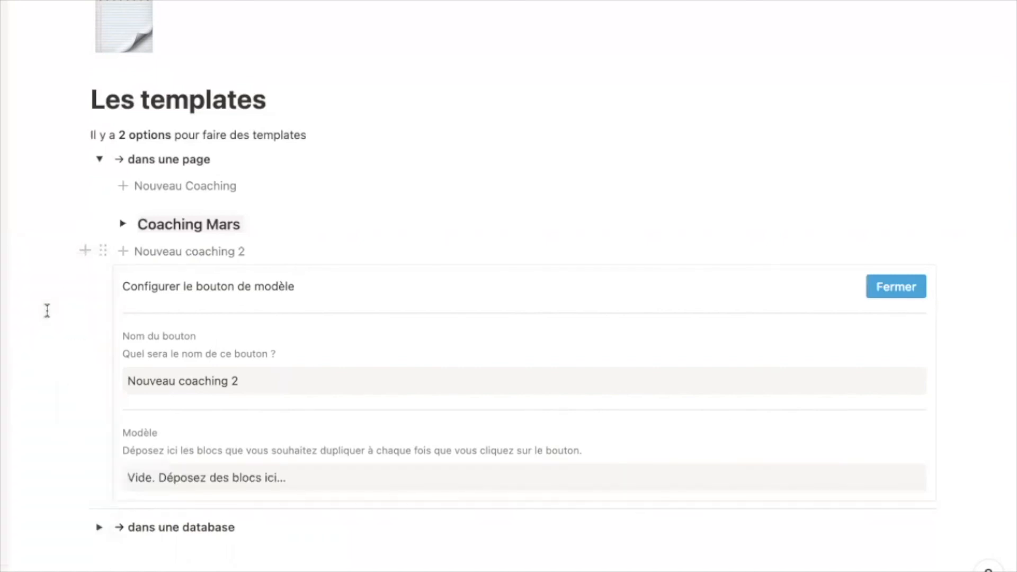
drag(102, 223, 138, 465)
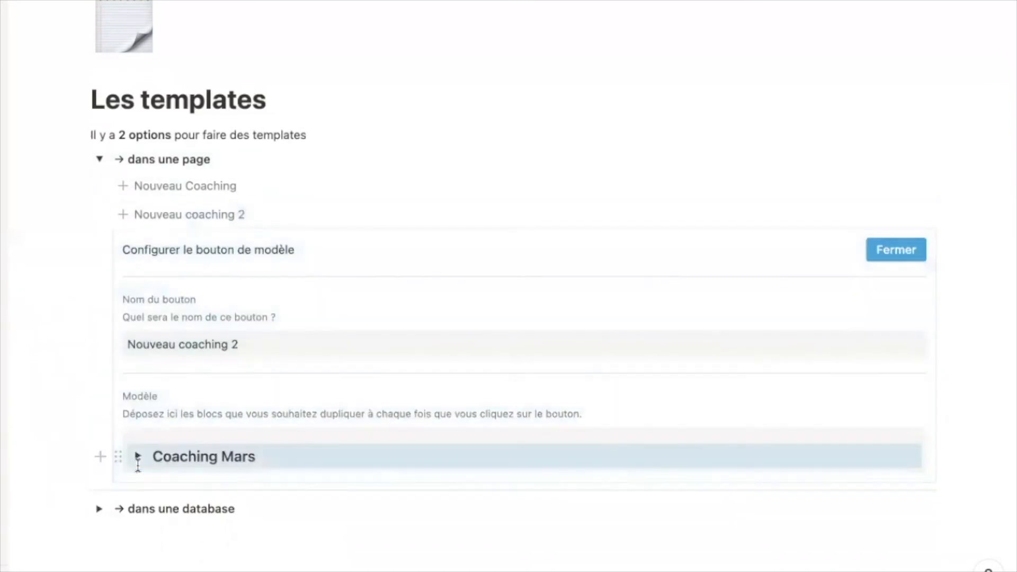
click(908, 254)
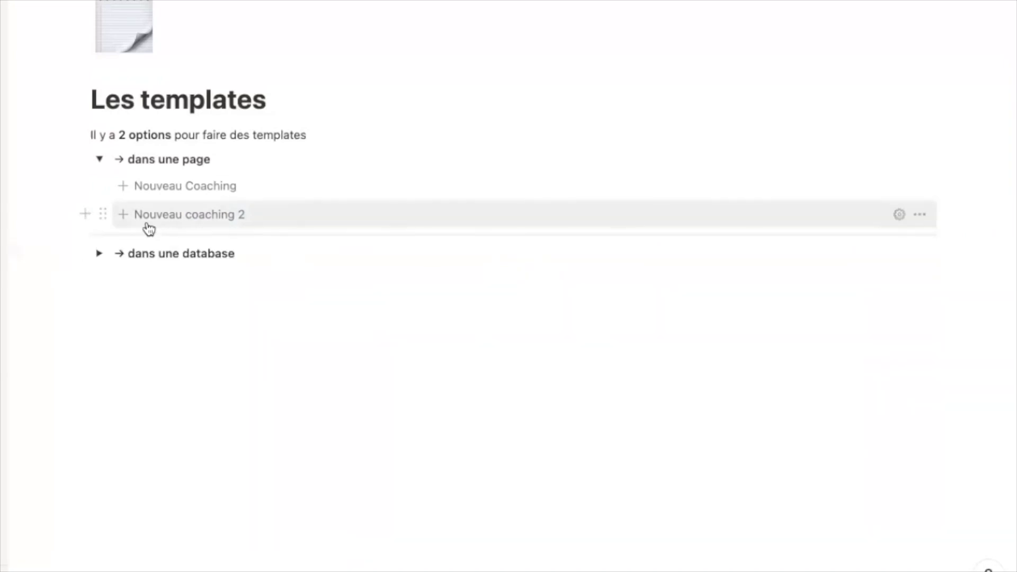
- Use Nouveau coaching 2 to insert Coaching Mars copies, checking one copy's recap contents
click(176, 216)
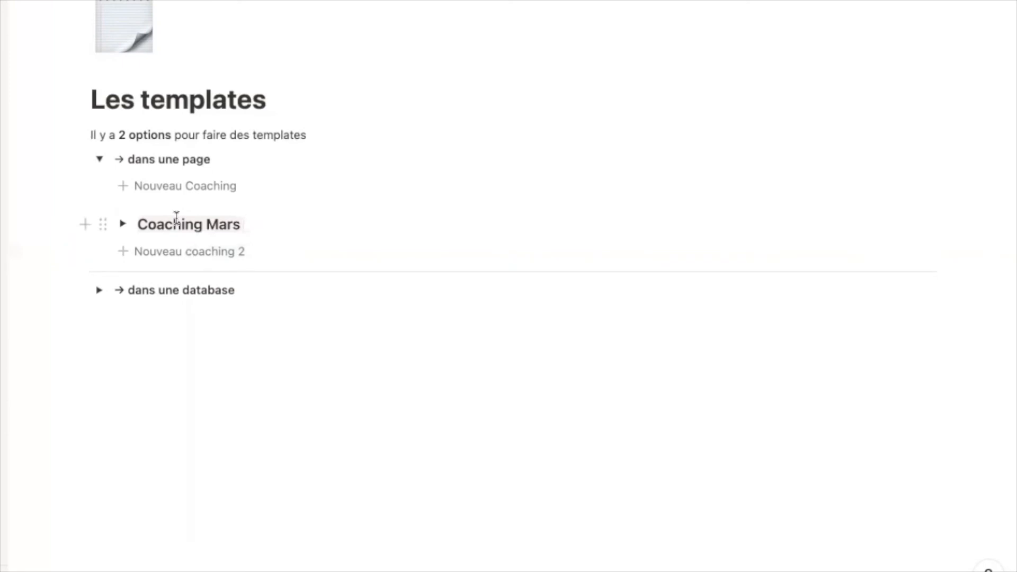
click(123, 224)
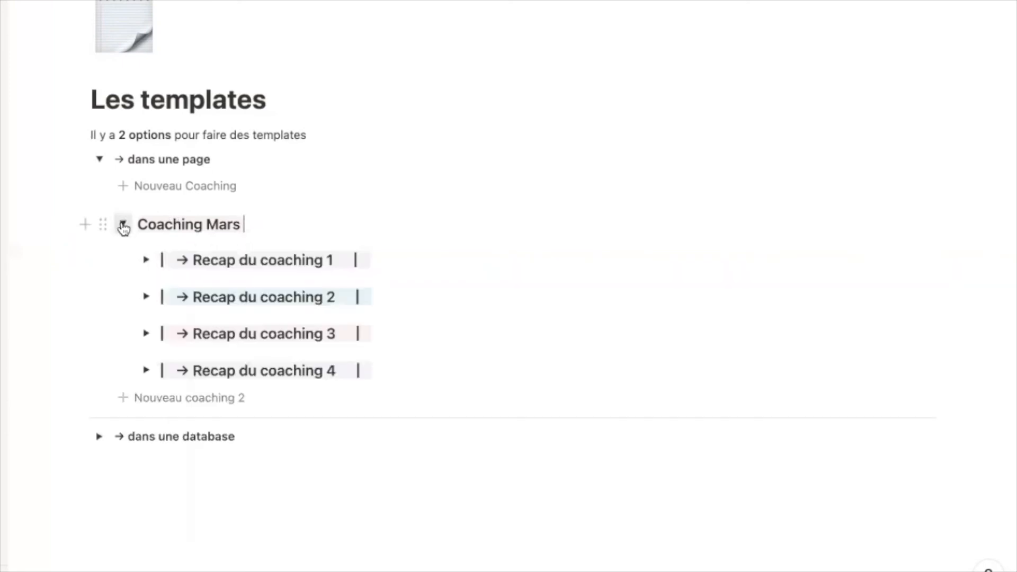
click(145, 260)
click(146, 259)
click(122, 224)
click(151, 247)
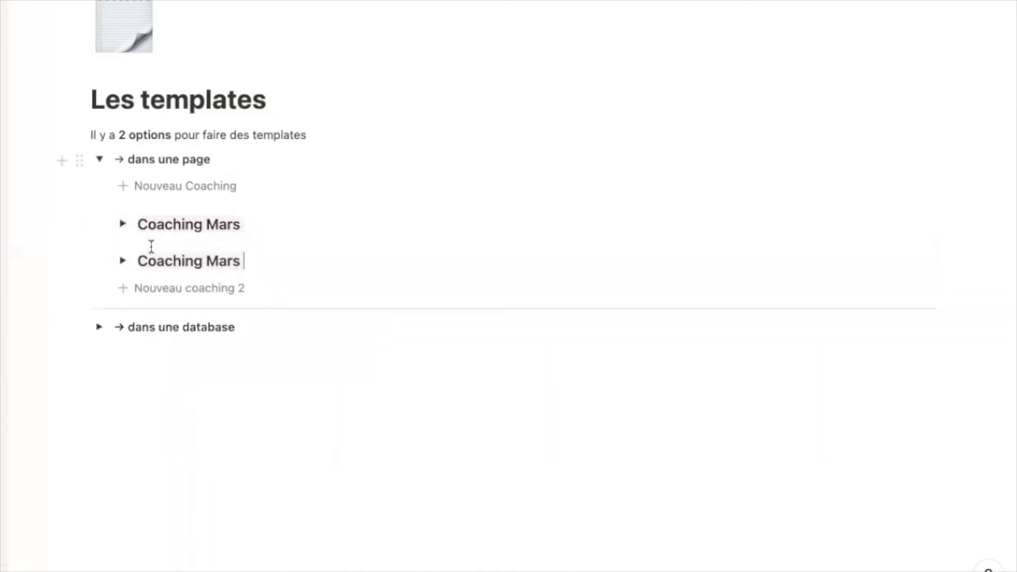
click(158, 291)
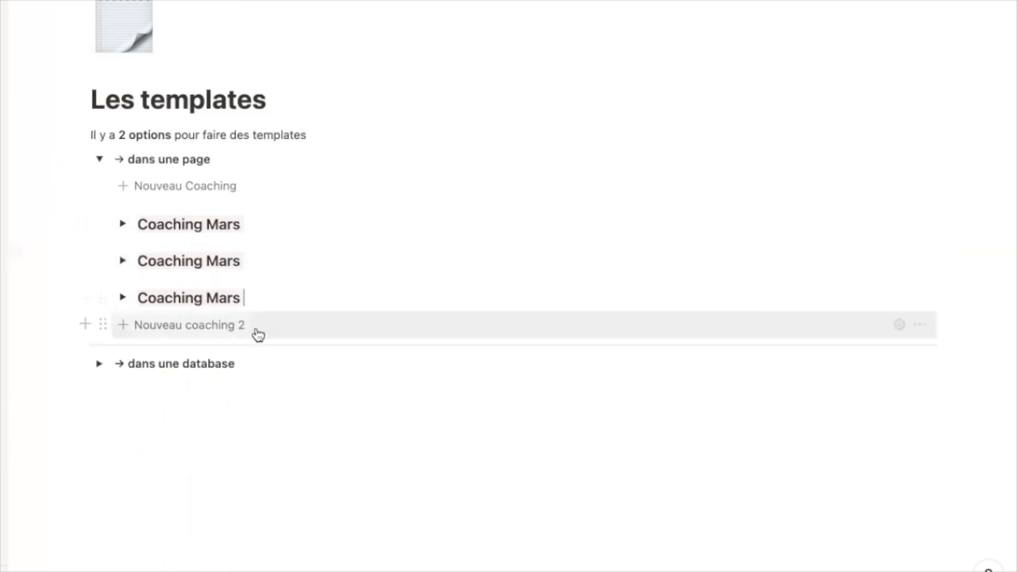
- Add an 'Ajouter une nouvelle tâche' template button whose content is an empty to-do item
click(252, 302)
key(Return)
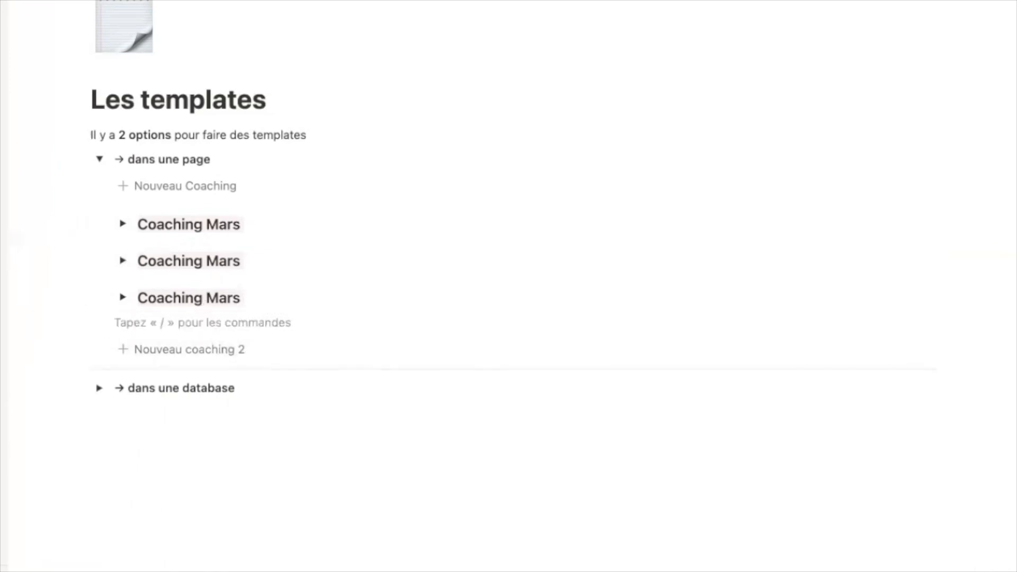
text(/tem)
key(Return)
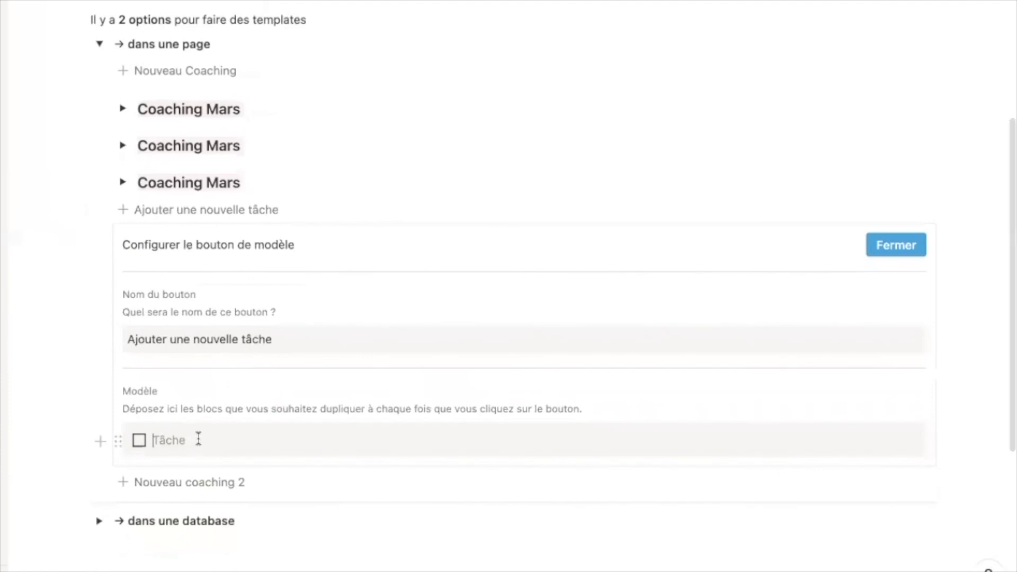
key(BackSpace)
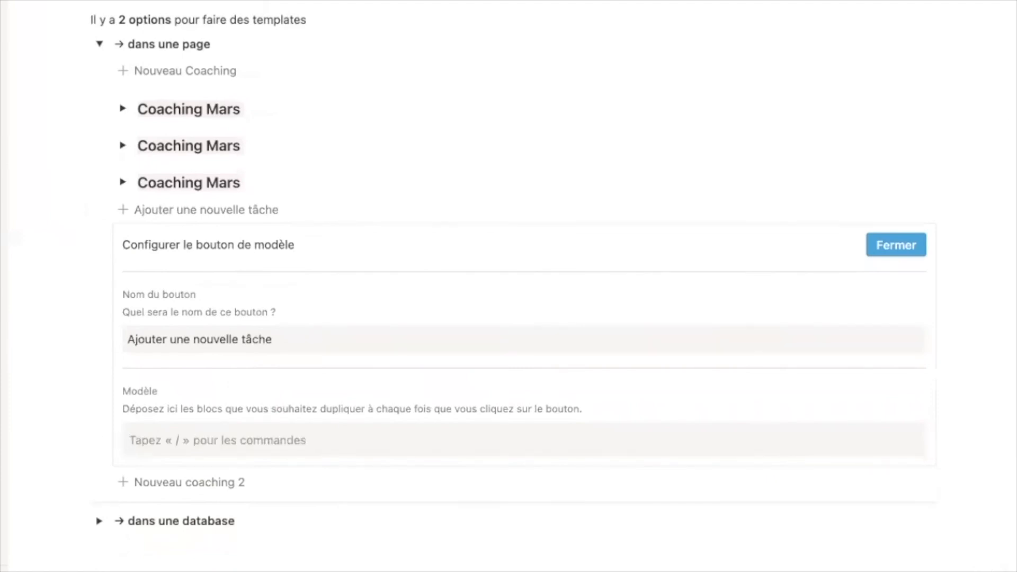
text(/check)
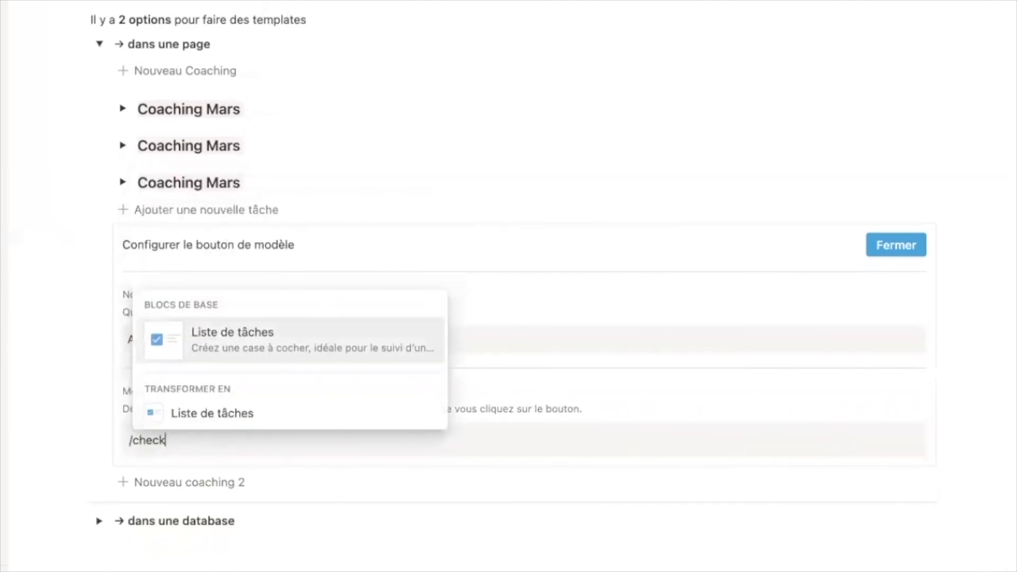
key(Return)
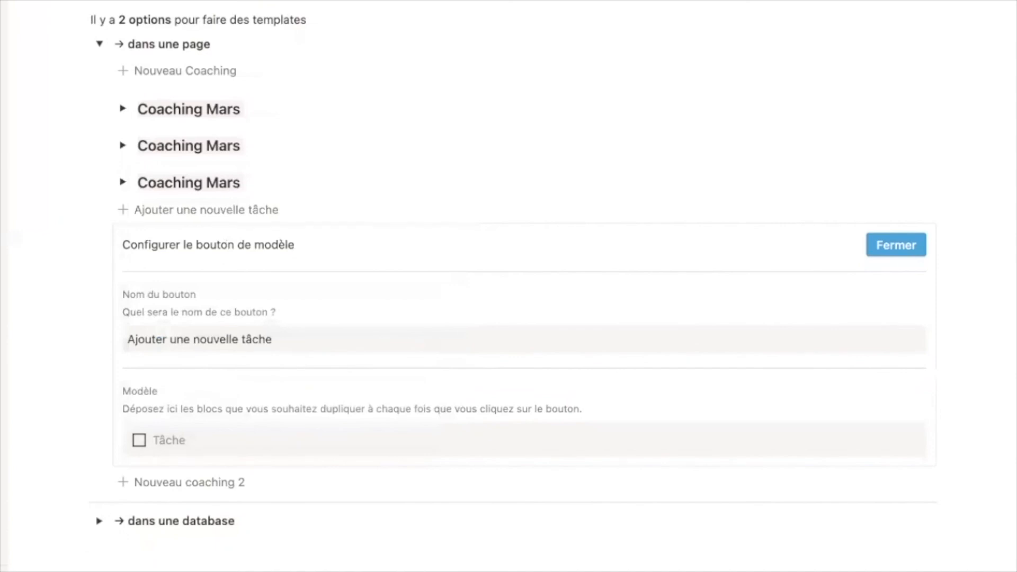
click(880, 247)
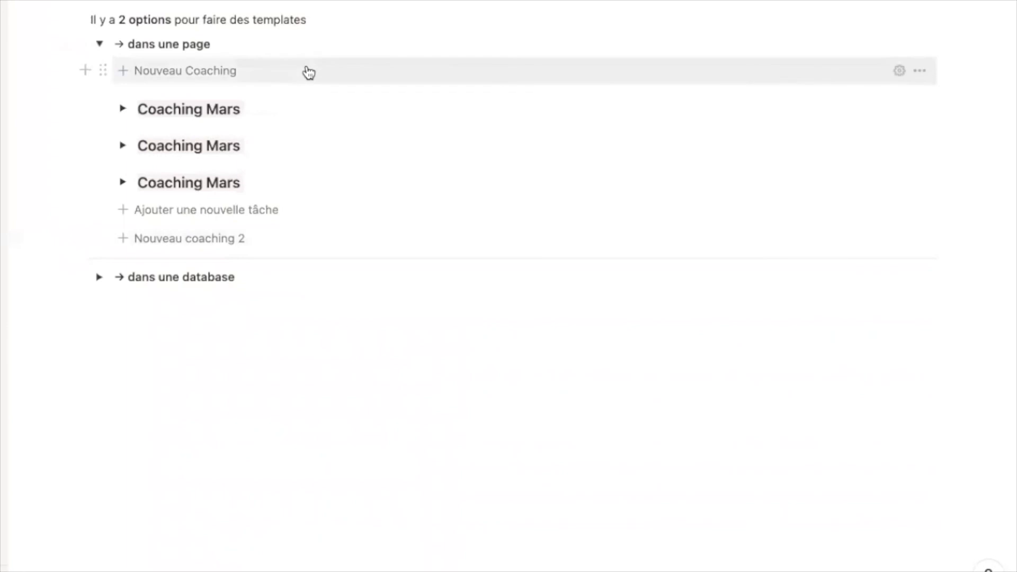
- Inspect the Nouveau Coaching button's configuration and its Coaching mois template, then close it
click(921, 73)
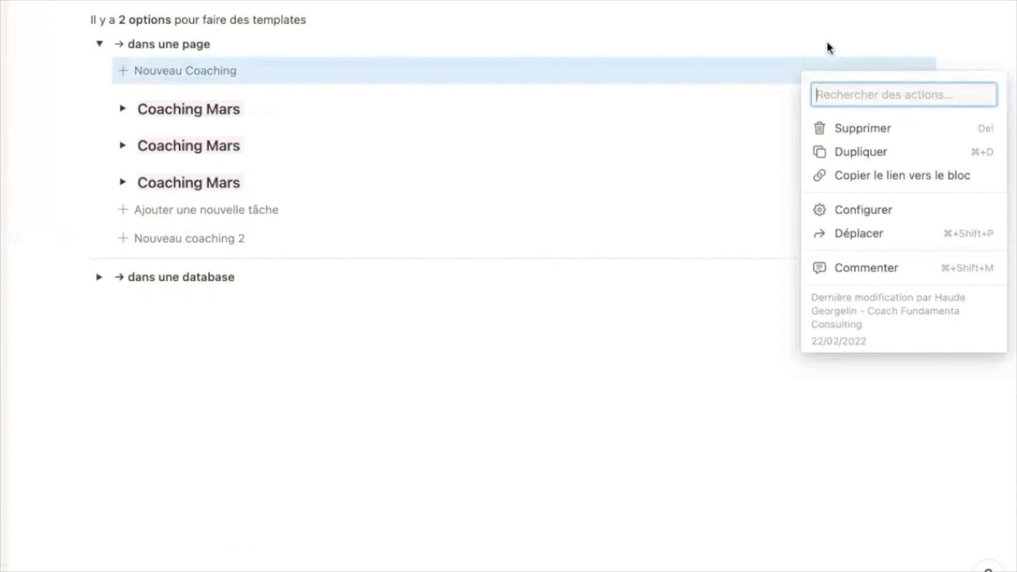
click(829, 44)
click(900, 72)
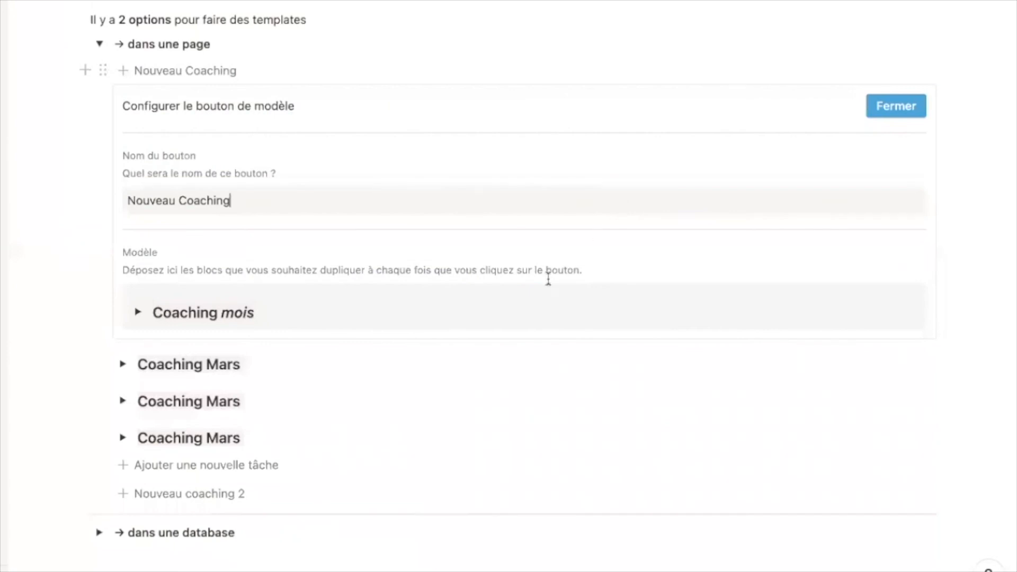
click(521, 312)
click(881, 106)
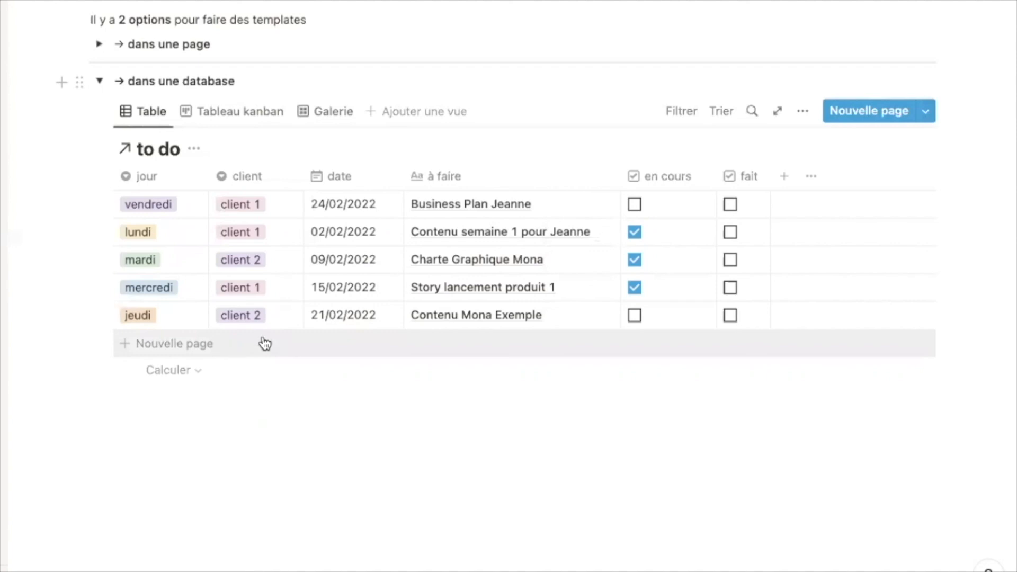
- Create a new blank template from the to do database's Nouvelle page menu
click(928, 117)
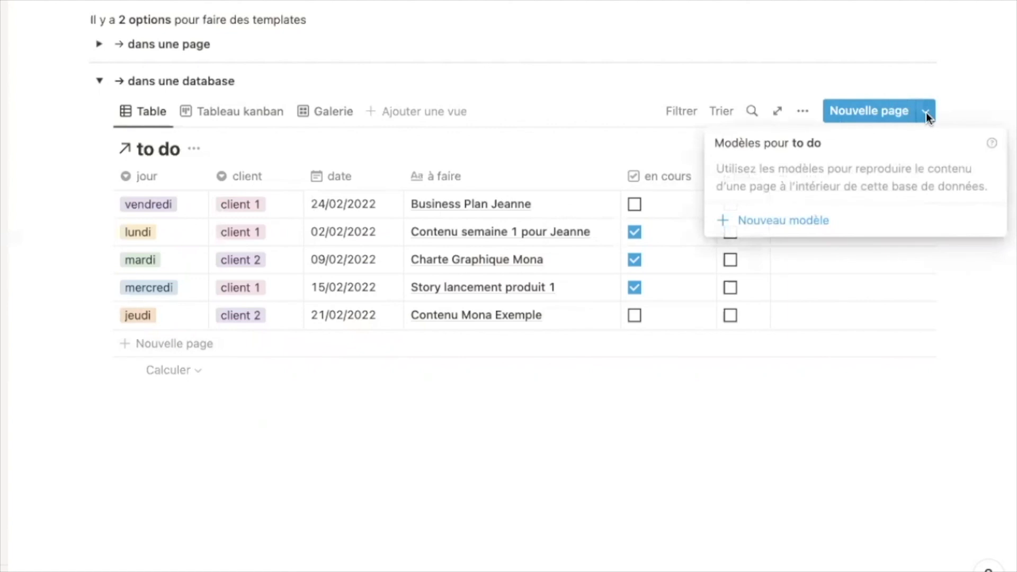
click(798, 228)
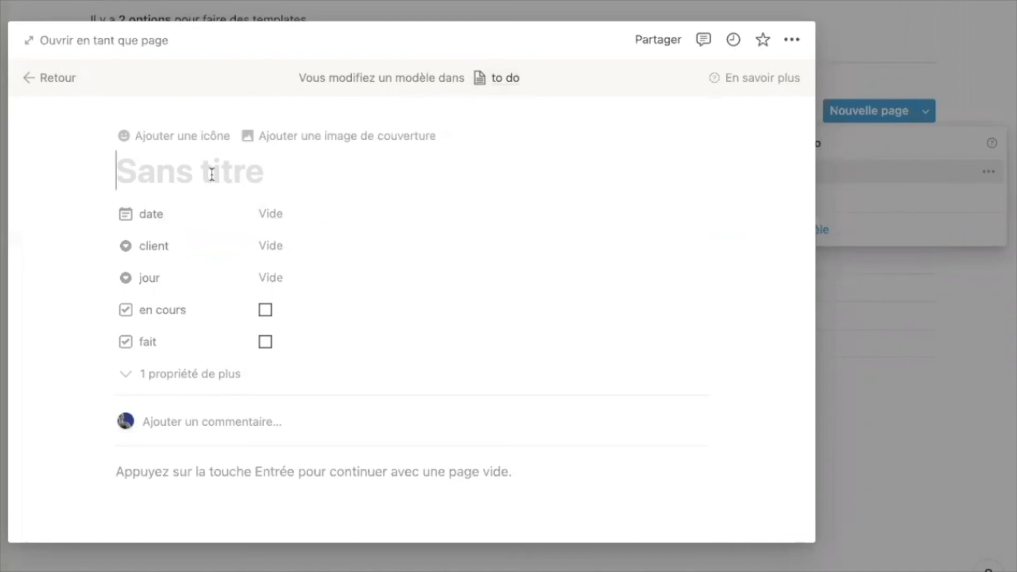
- Title the template 'Nouvelle tâche' and write 'Prise de notes' in its body
text(Nouvelle tâche)
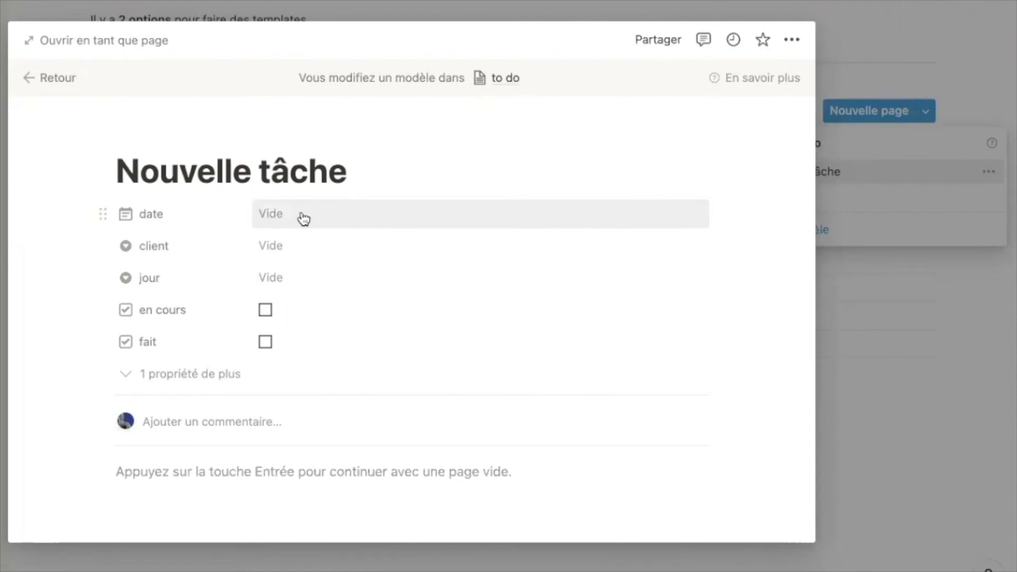
click(207, 484)
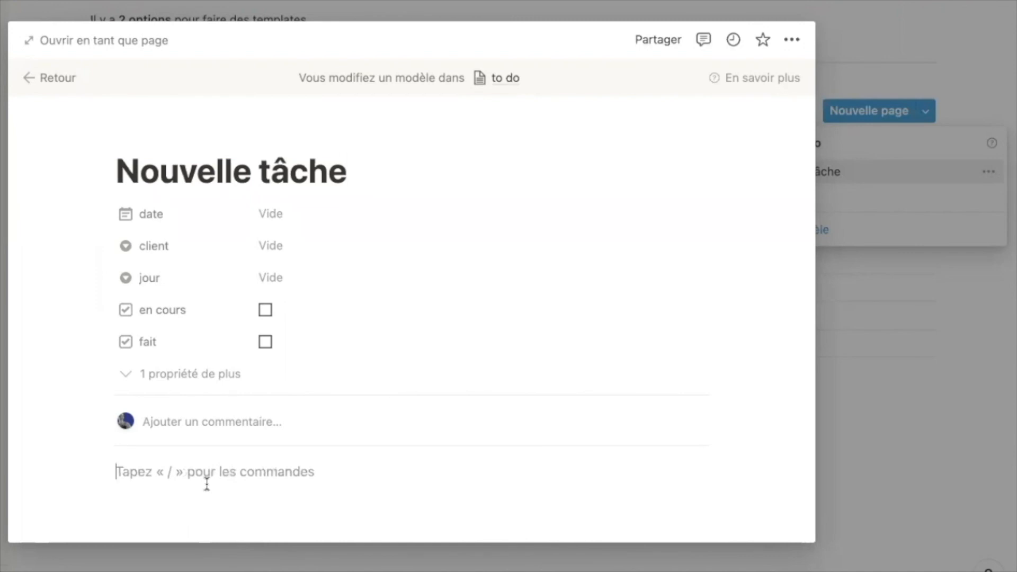
text(Prise de notes)
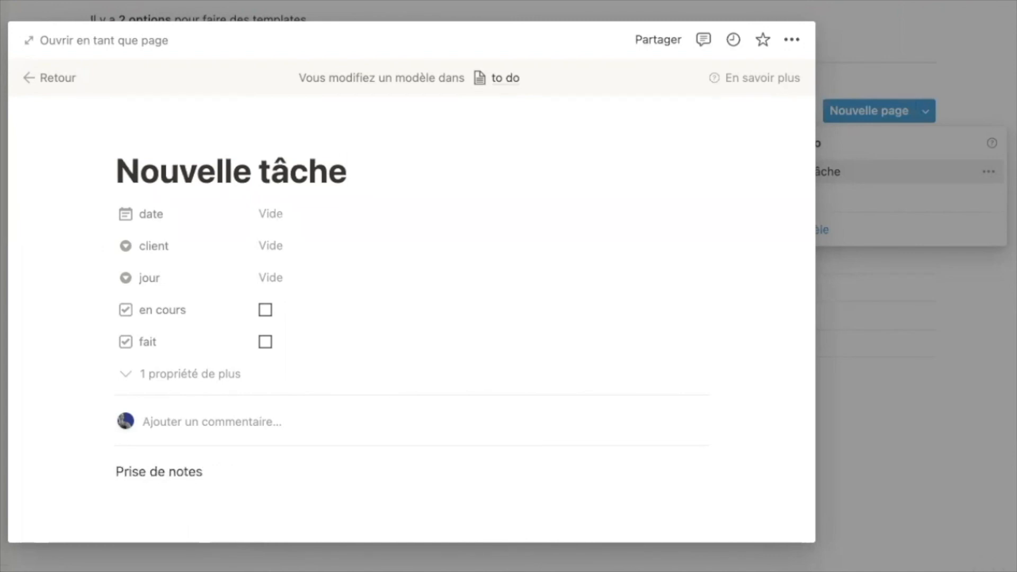
- Add a 'To do liste' line with three checkbox items, then return to the table
key(Return)
key(Return)
text(To do liste)
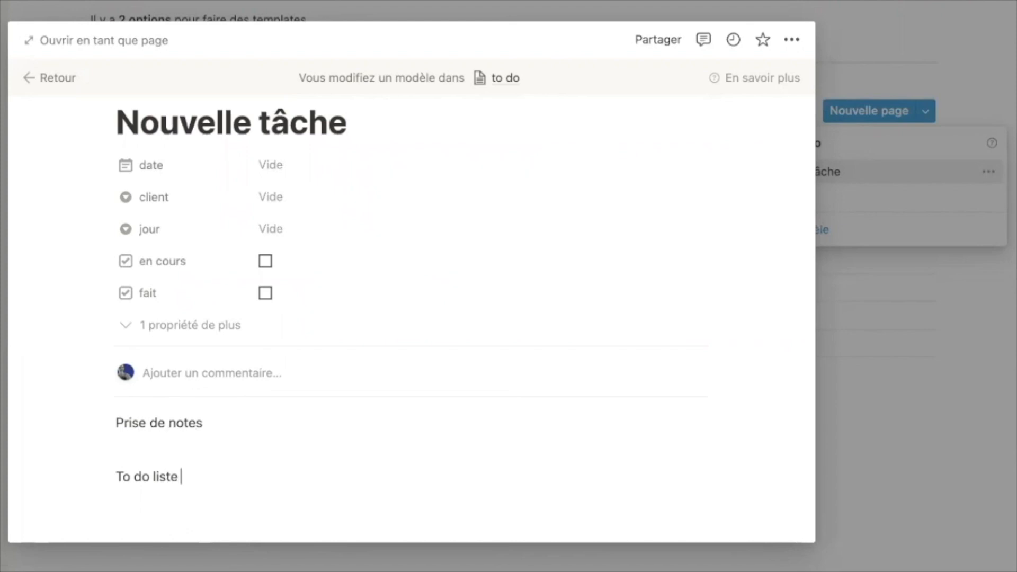
key(Return)
text(/check)
key(Return)
text(-)
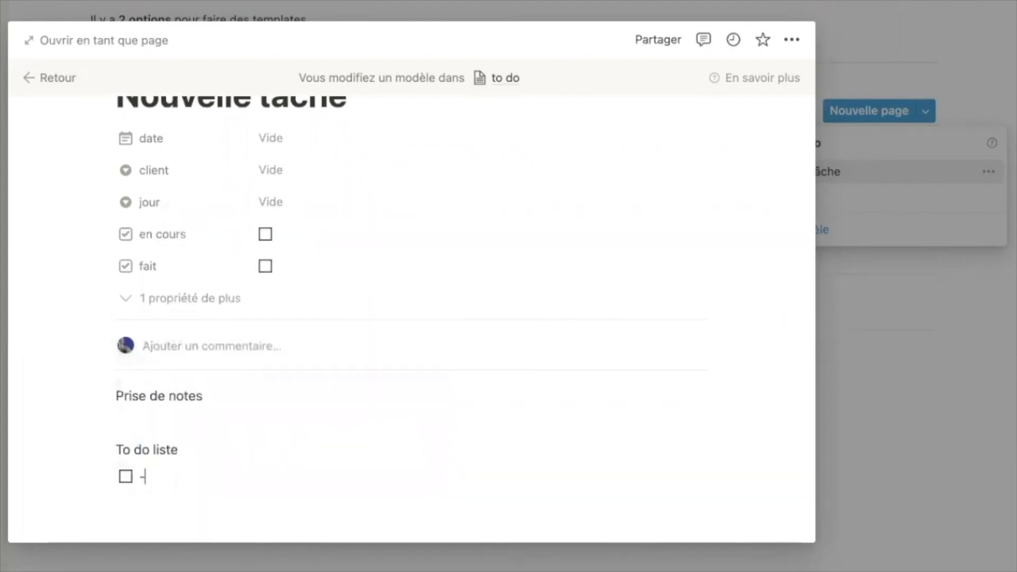
key(Return)
text(-)
key(Return)
text(-)
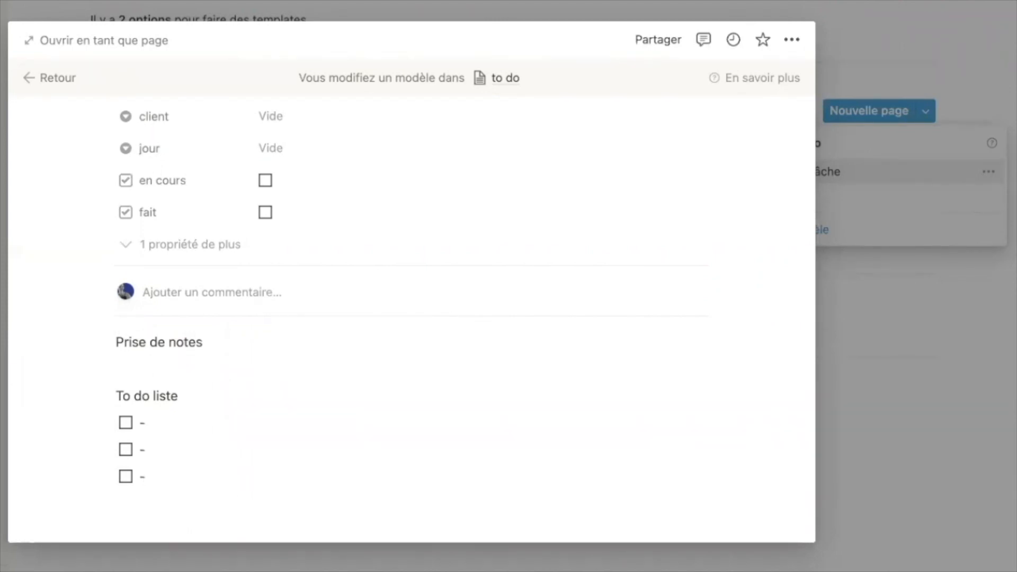
scroll(202, 399, up, 3)
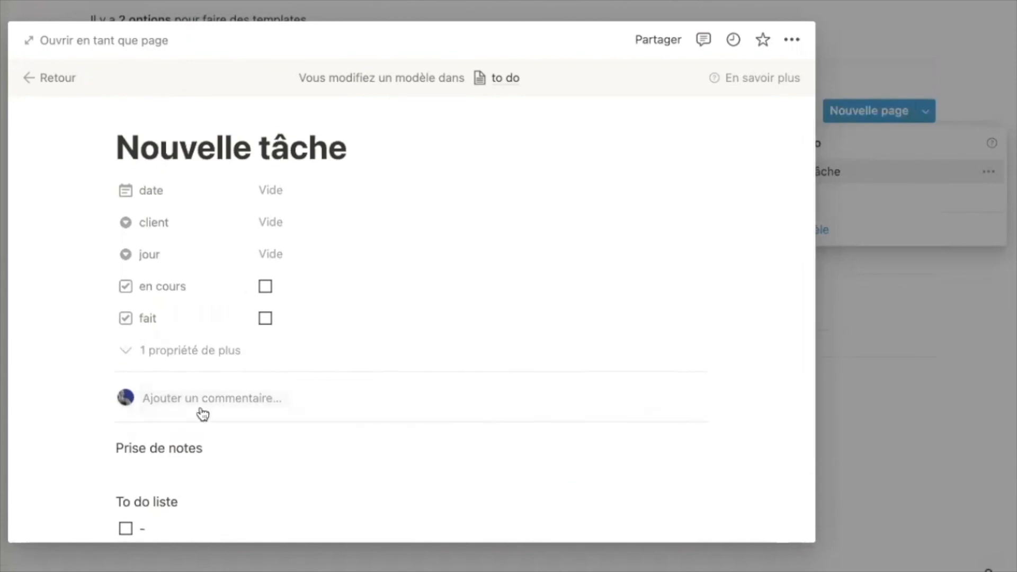
click(53, 80)
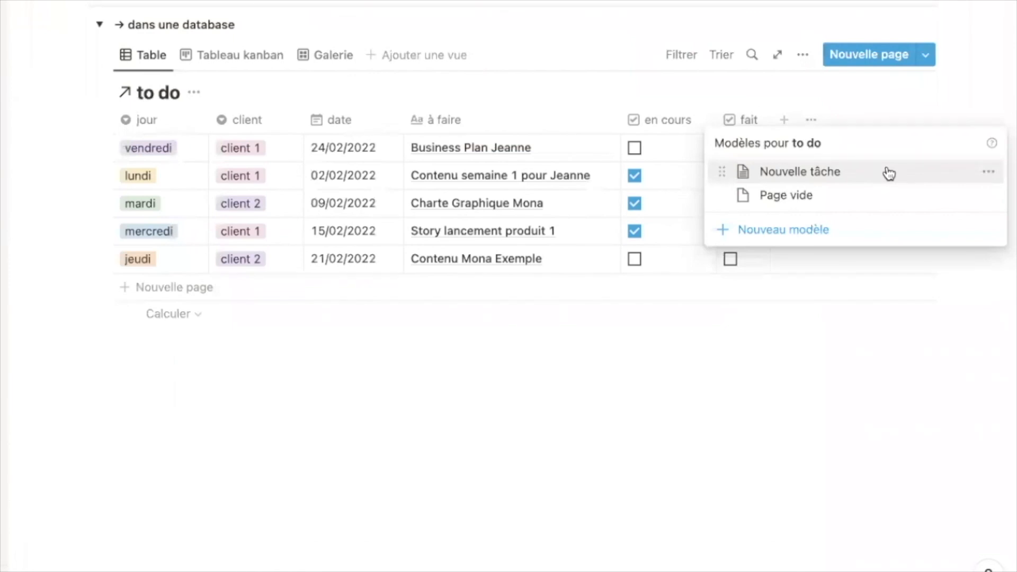
- Add a new untitled row to the to do table from the 'Nouvelle tâche' template and close its preview
click(615, 390)
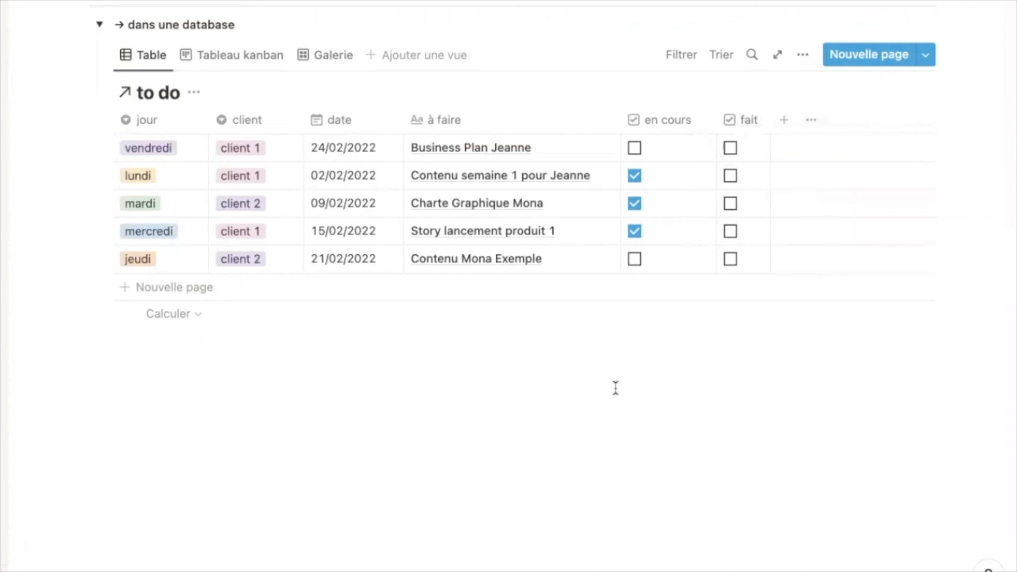
click(926, 56)
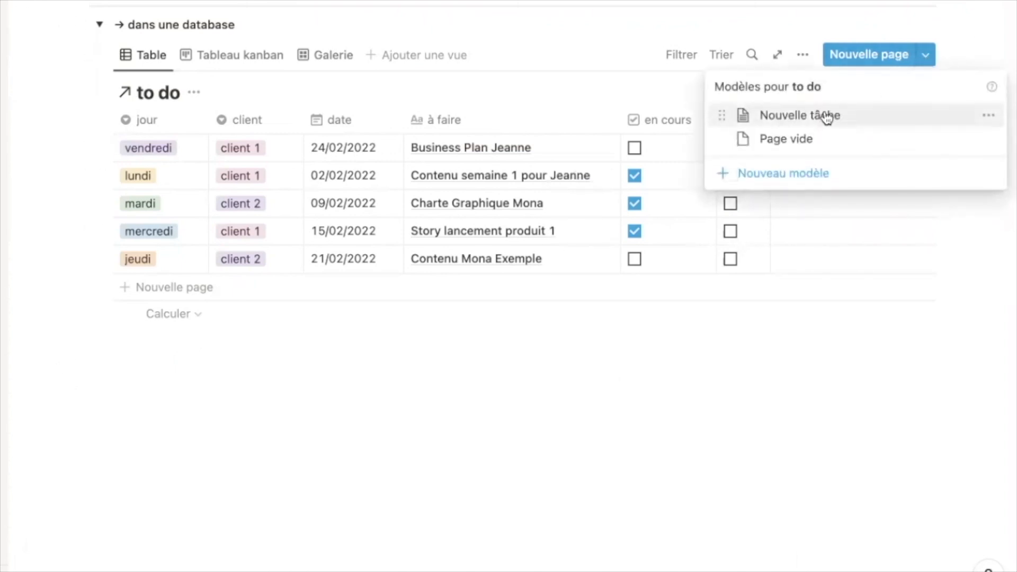
click(827, 117)
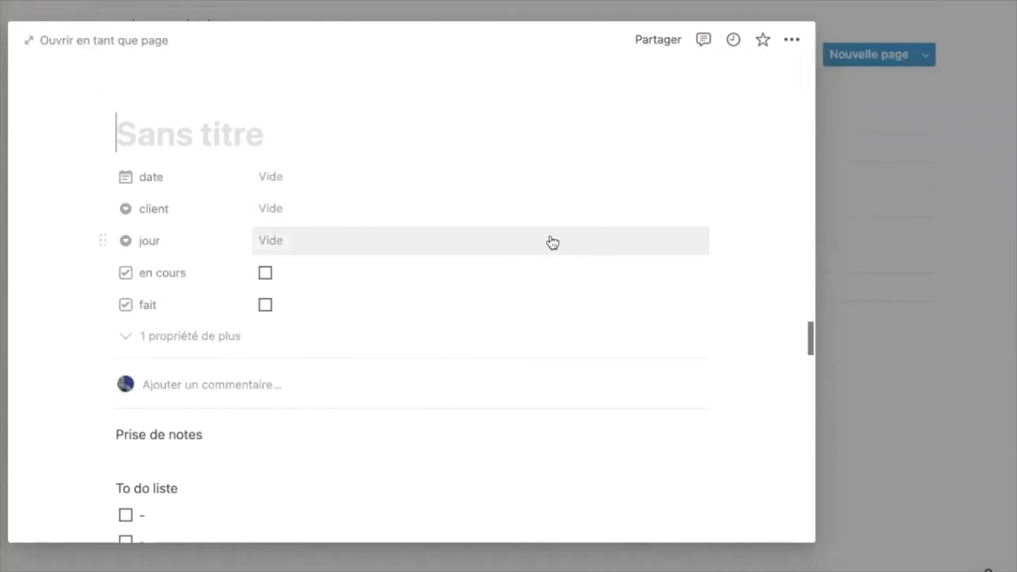
scroll(540, 241, down, 2)
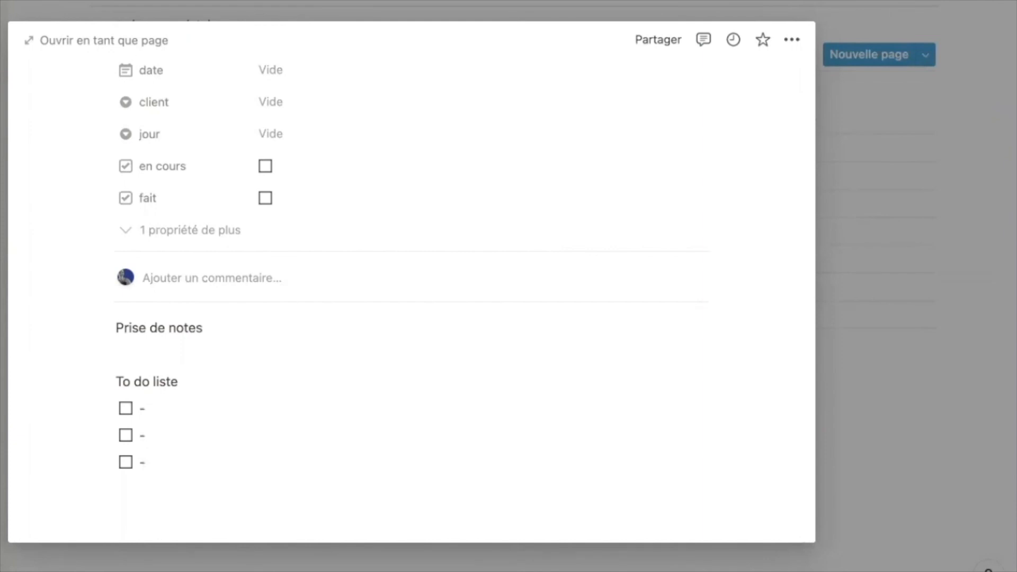
key(Escape)
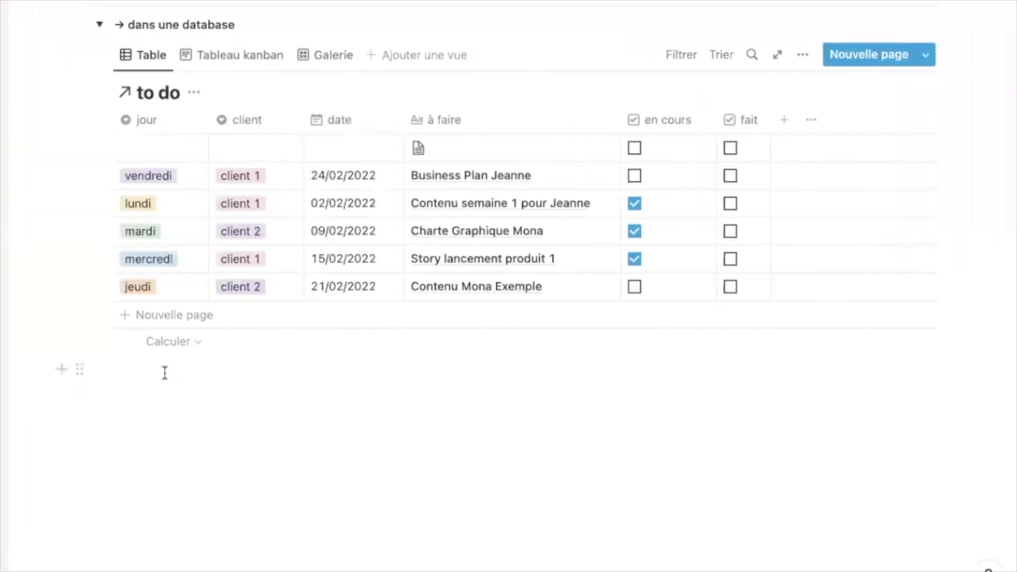
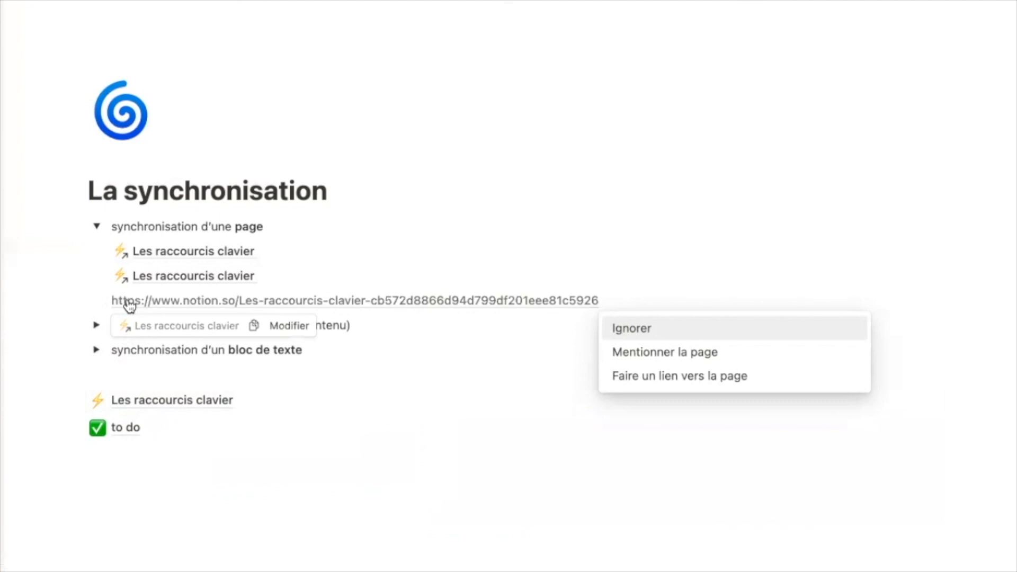
- Turn the pasted URL into a 'Les raccourcis clavier' page mention
click(709, 375)
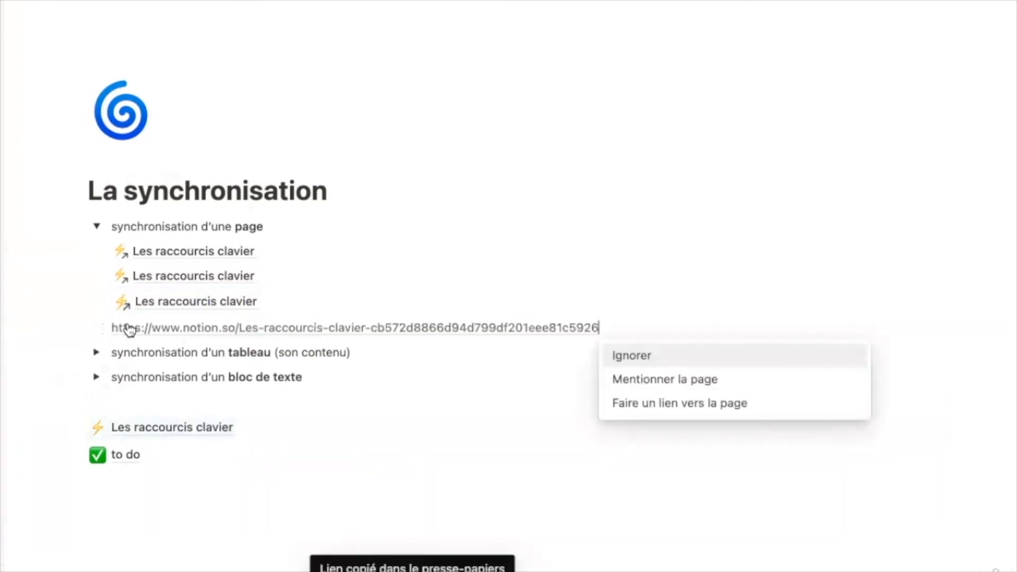
mouse_move(129, 329)
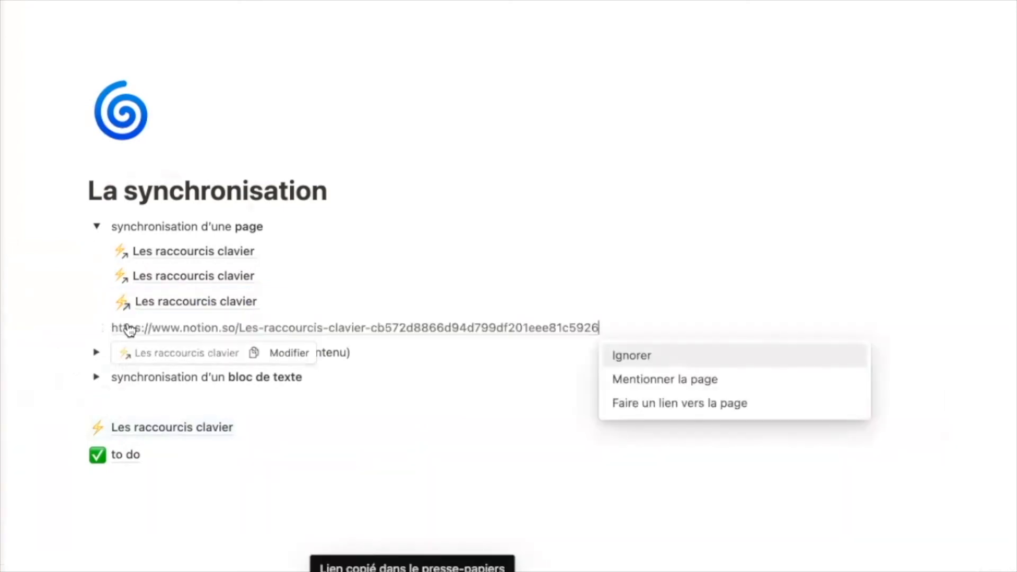
key(Down)
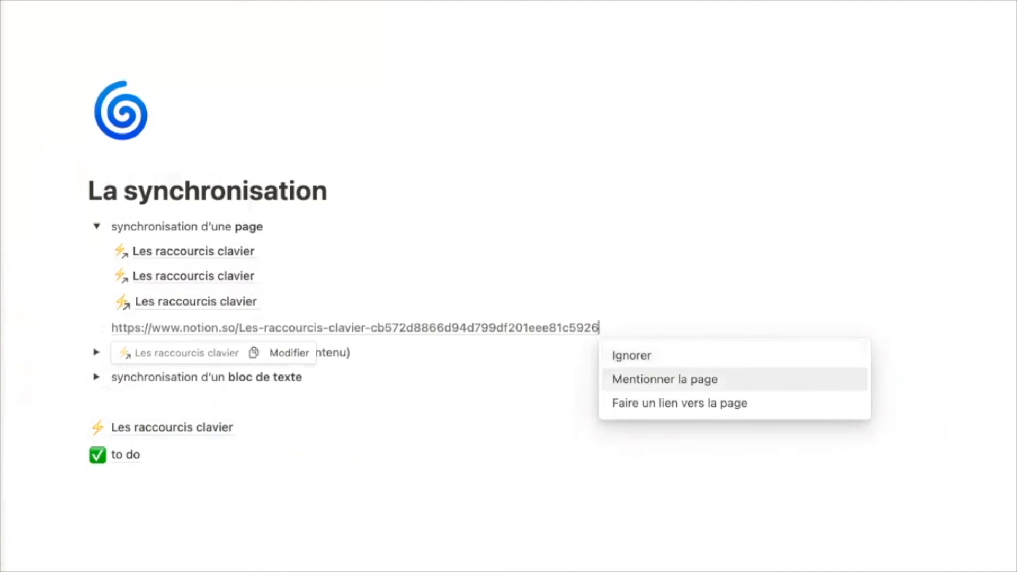
key(Return)
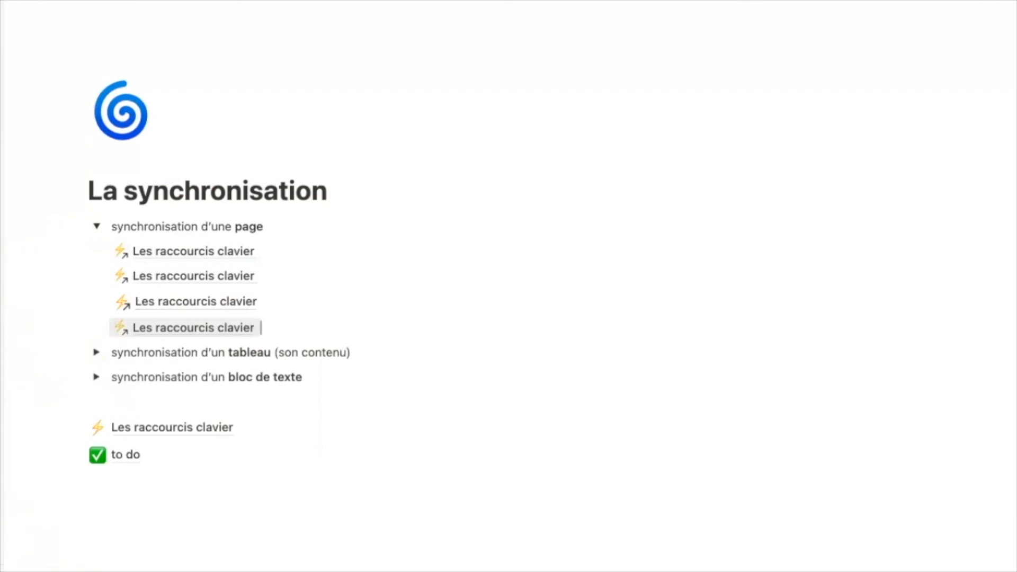
- Add another 'Les raccourcis clavier' mention with @ and collapse the page-syncing toggle
key(Return)
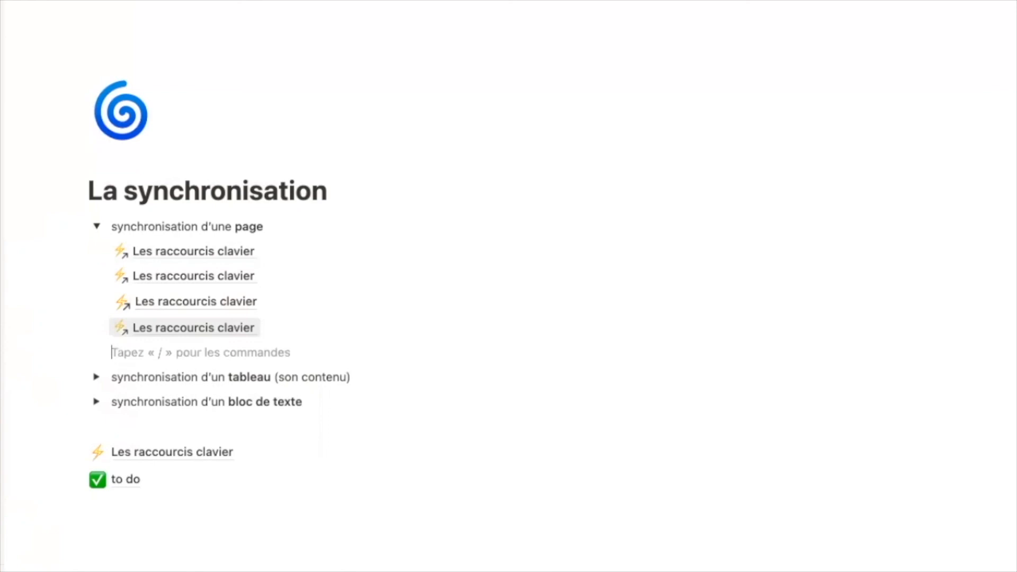
text(@)
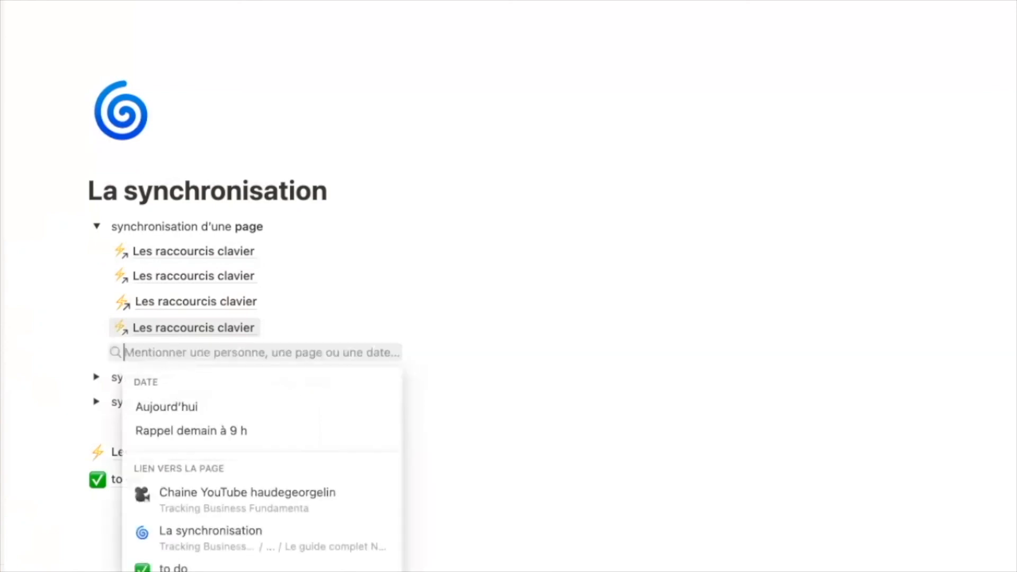
click(221, 221)
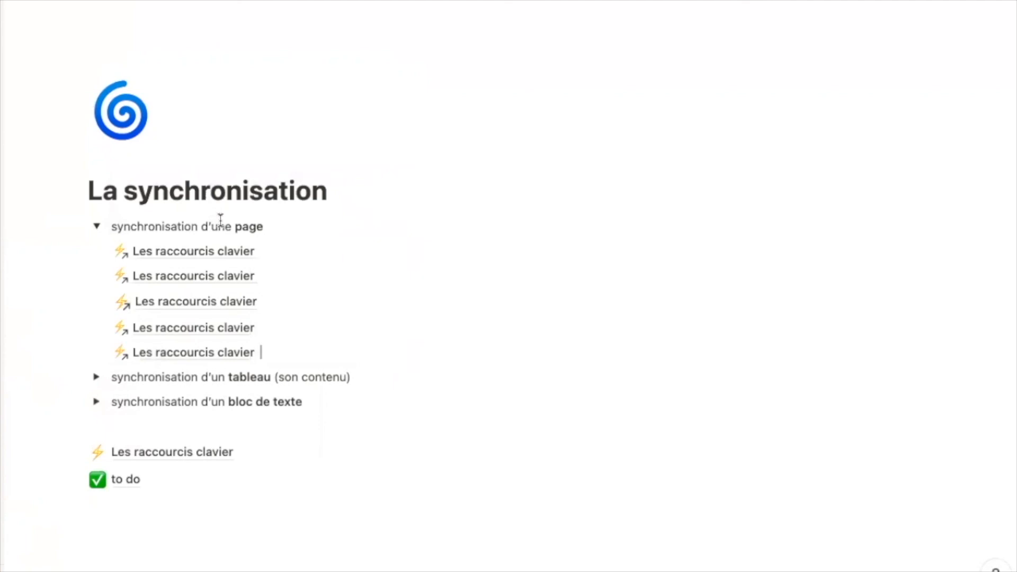
click(96, 226)
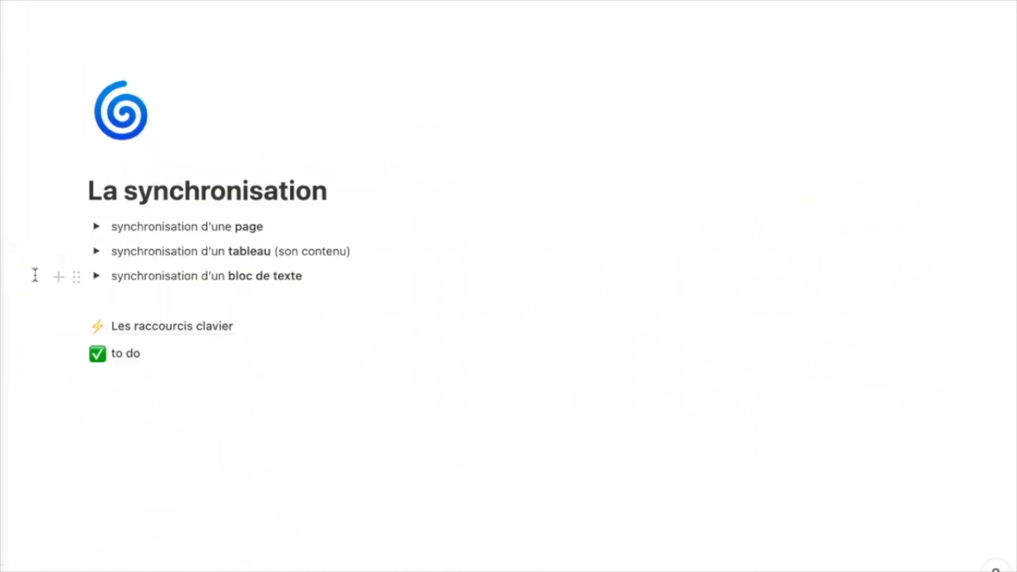
- Expand the table-syncing toggle and Option 1, and copy the link to the to do table
click(96, 252)
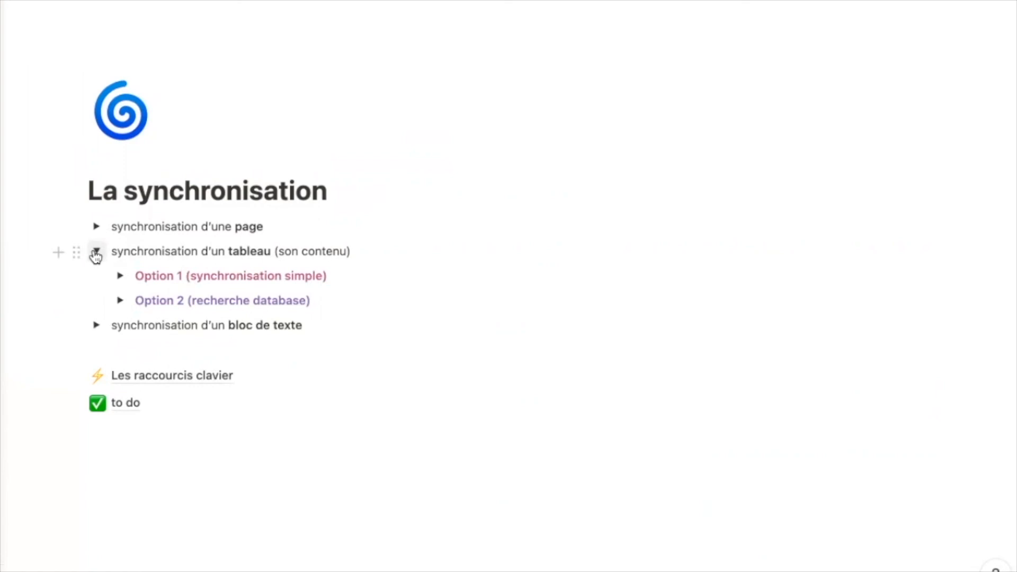
click(122, 276)
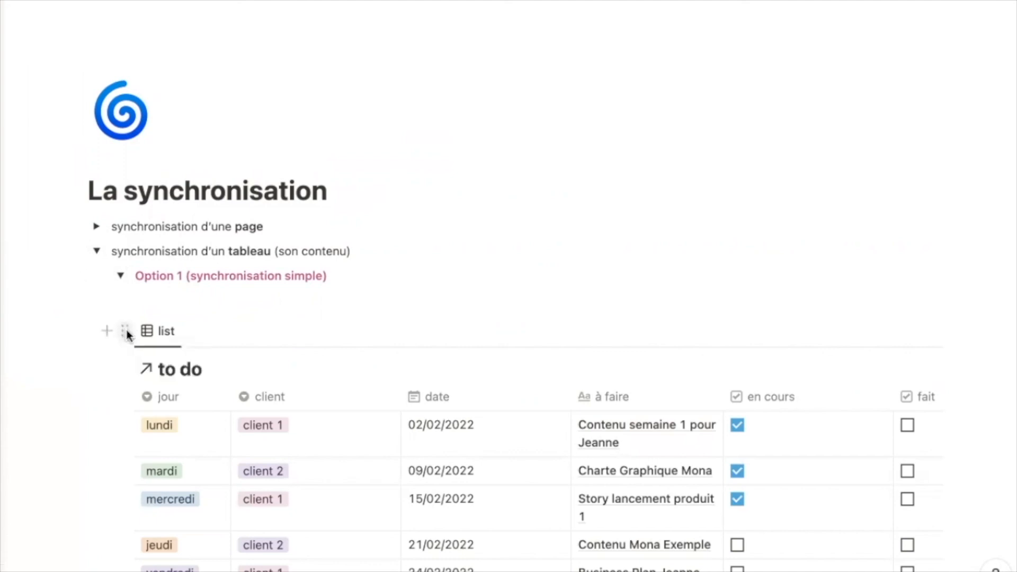
click(126, 332)
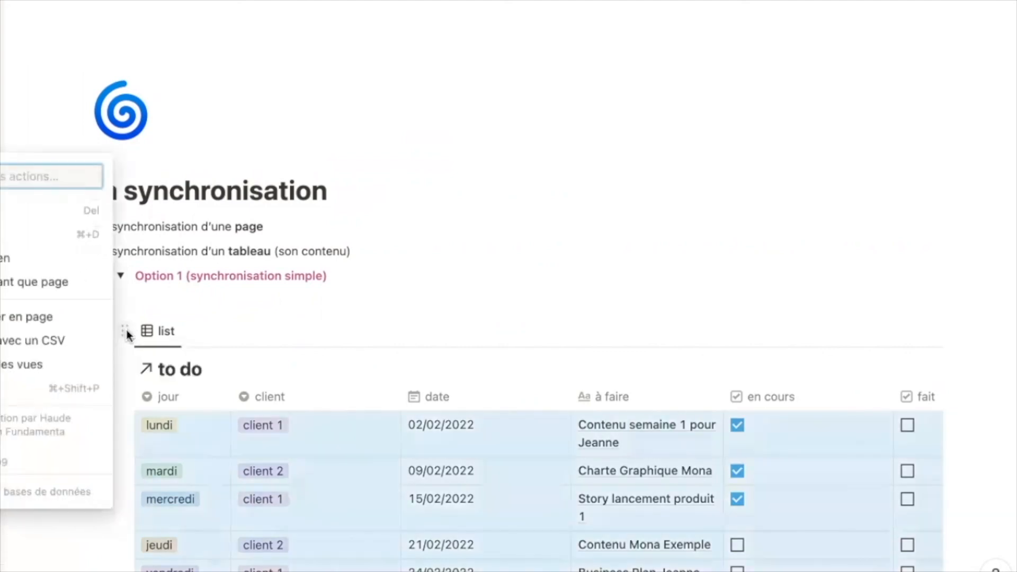
click(75, 260)
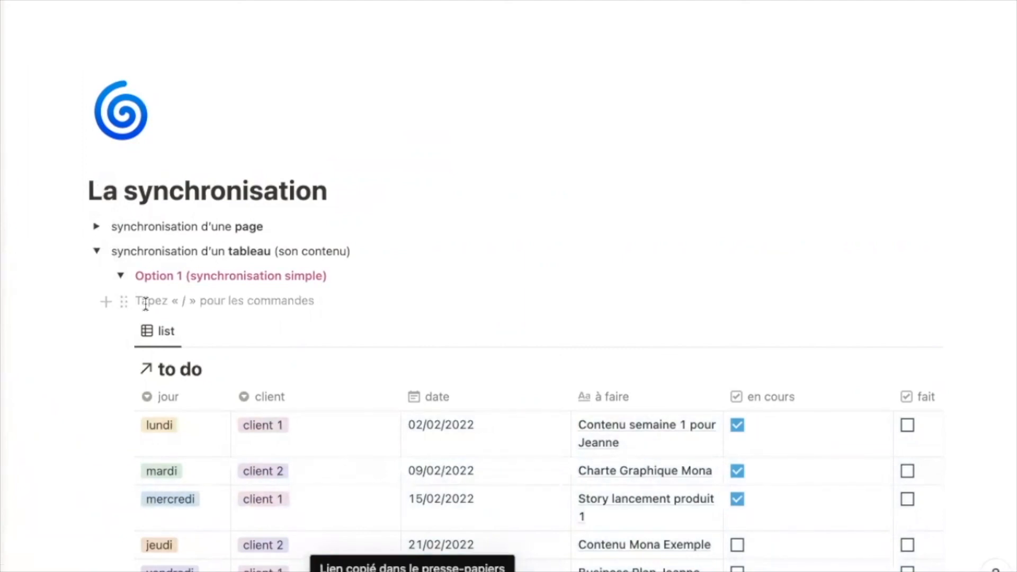
- Paste the link as a linked to do view using the 'par client' board, then collapse Option 1
key(ctrl+v)
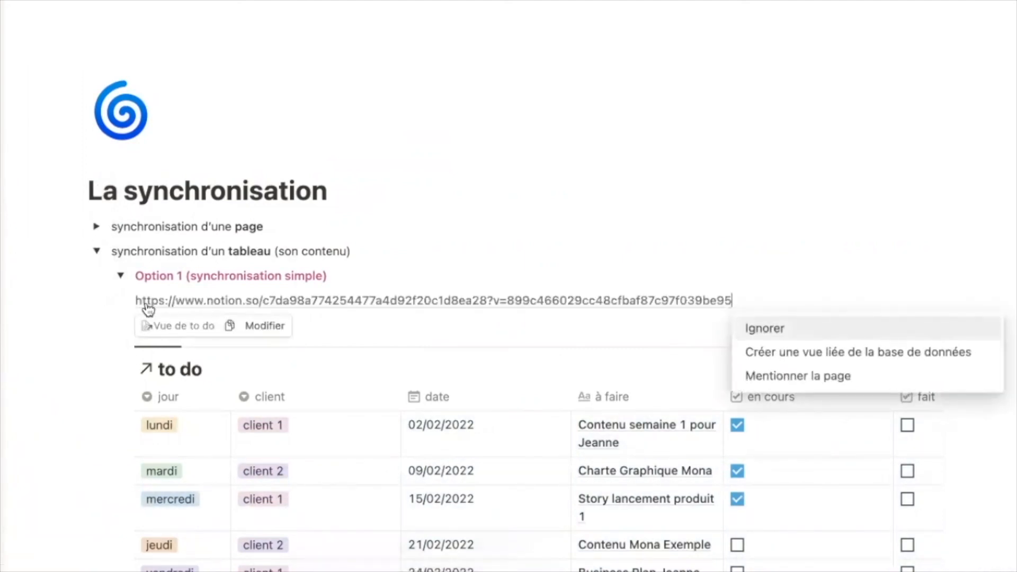
key(Down)
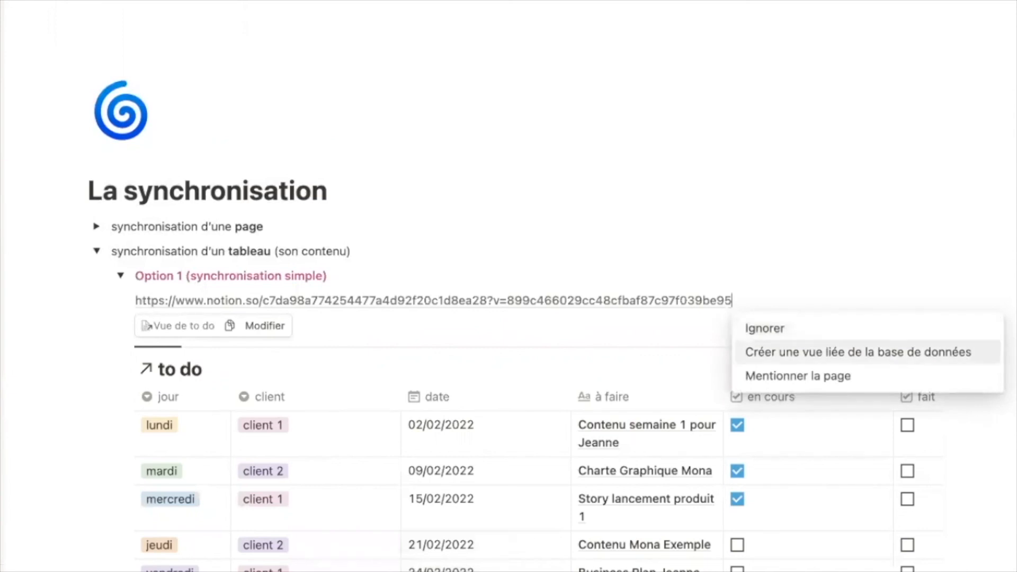
key(Return)
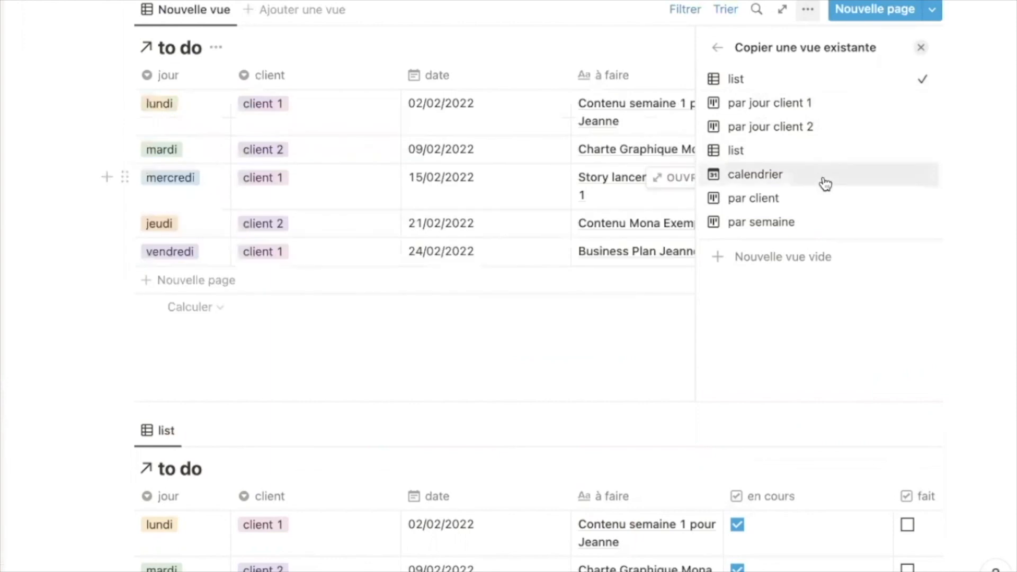
click(810, 204)
click(615, 192)
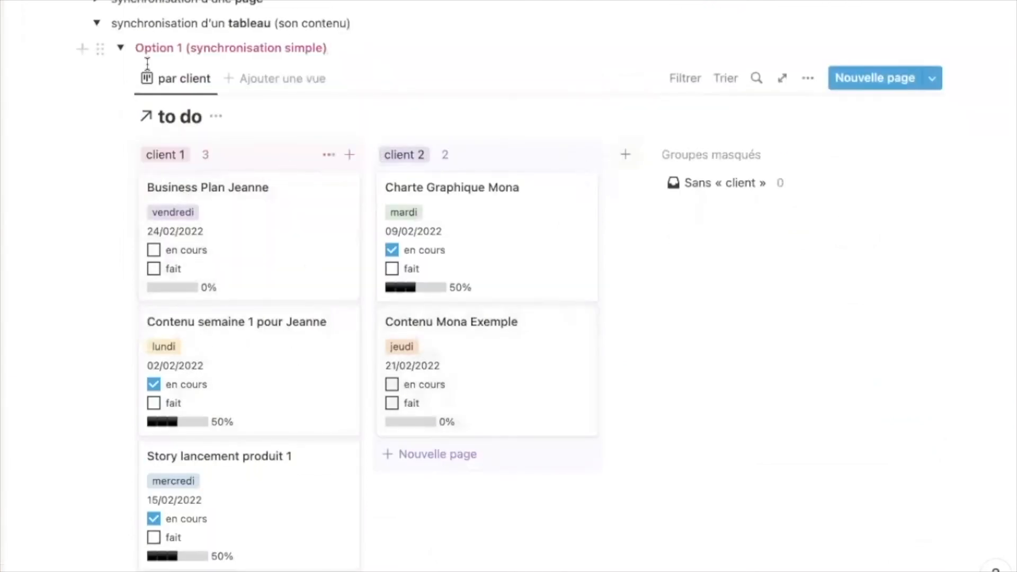
click(120, 48)
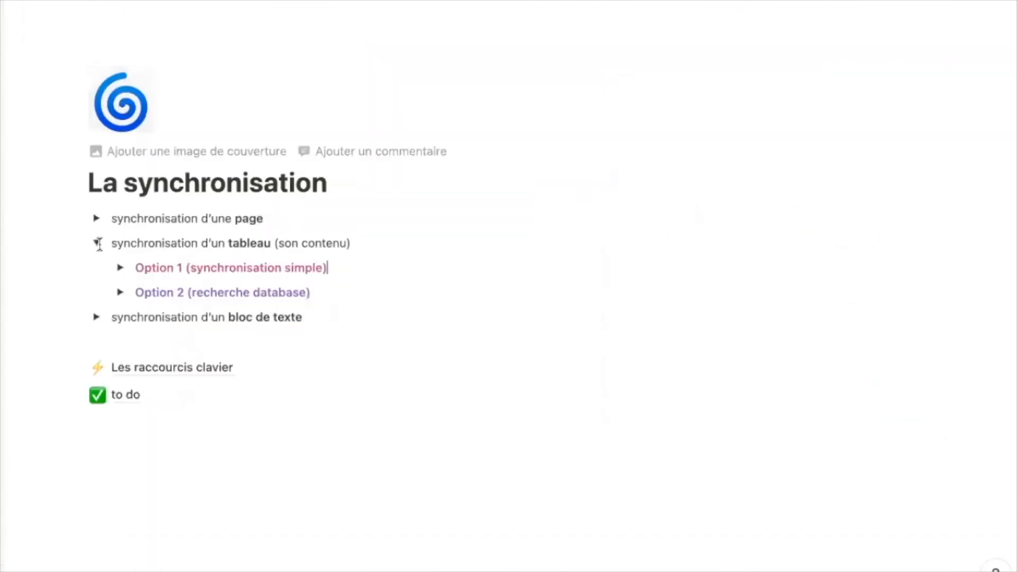
- Under Option 2, insert a linked to do database showing a copy of the 'par semaine' view
click(120, 294)
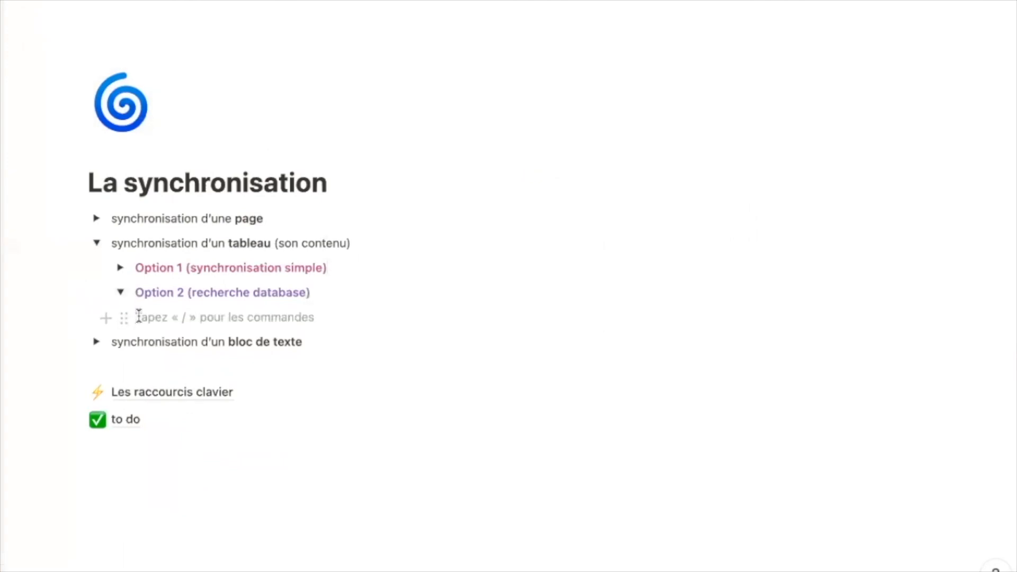
text(/data)
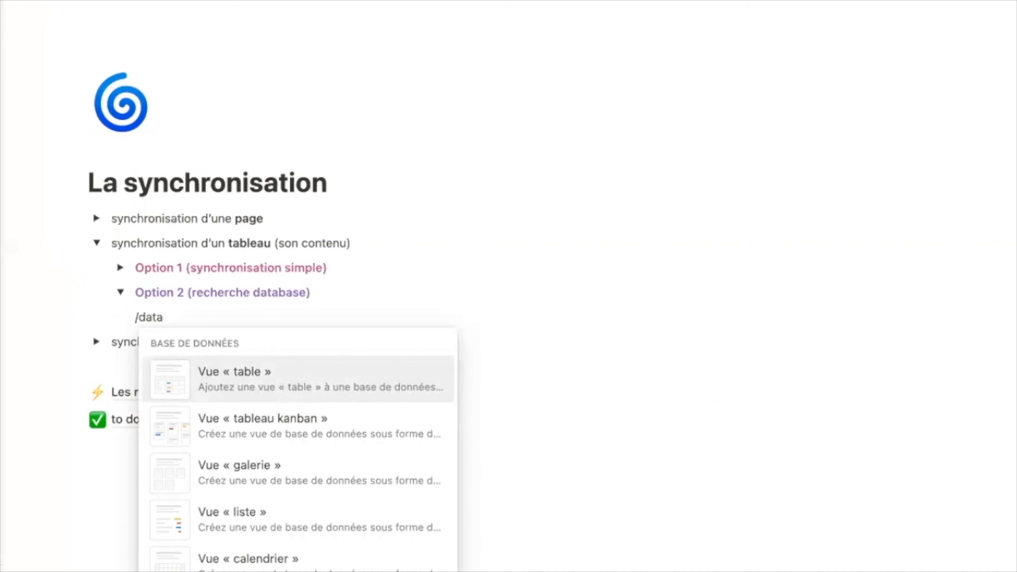
key(Return)
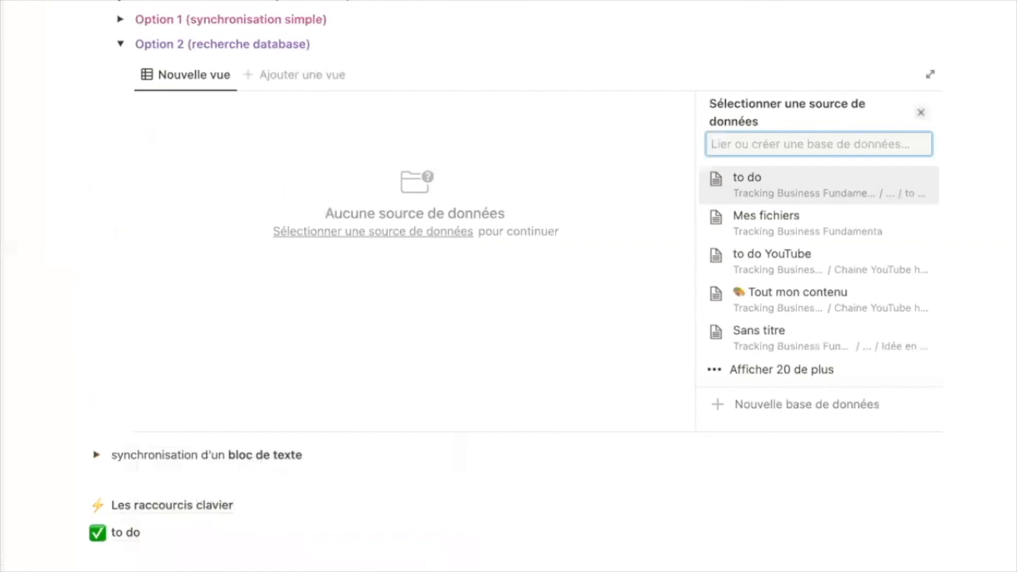
click(854, 192)
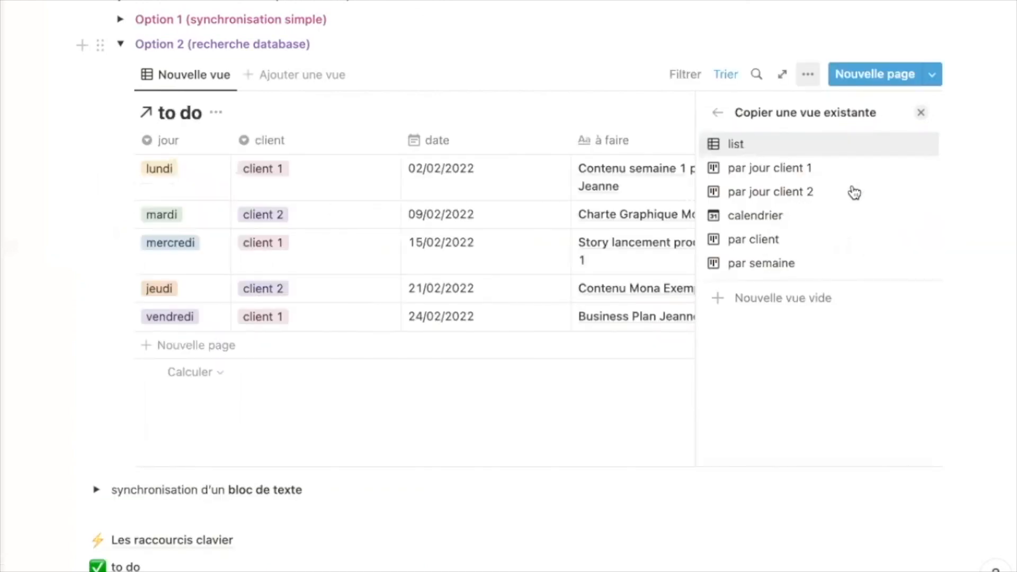
click(845, 239)
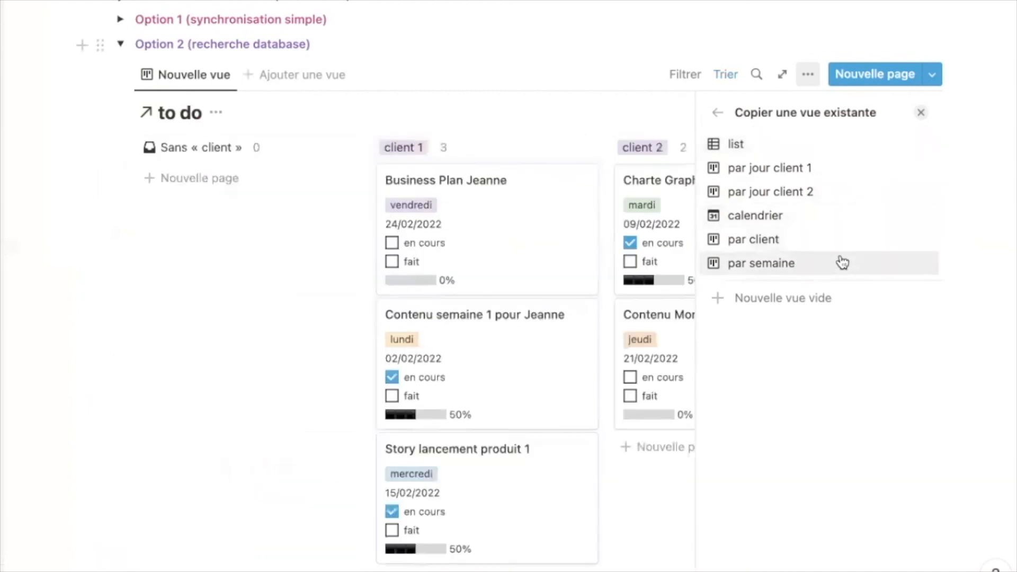
click(843, 262)
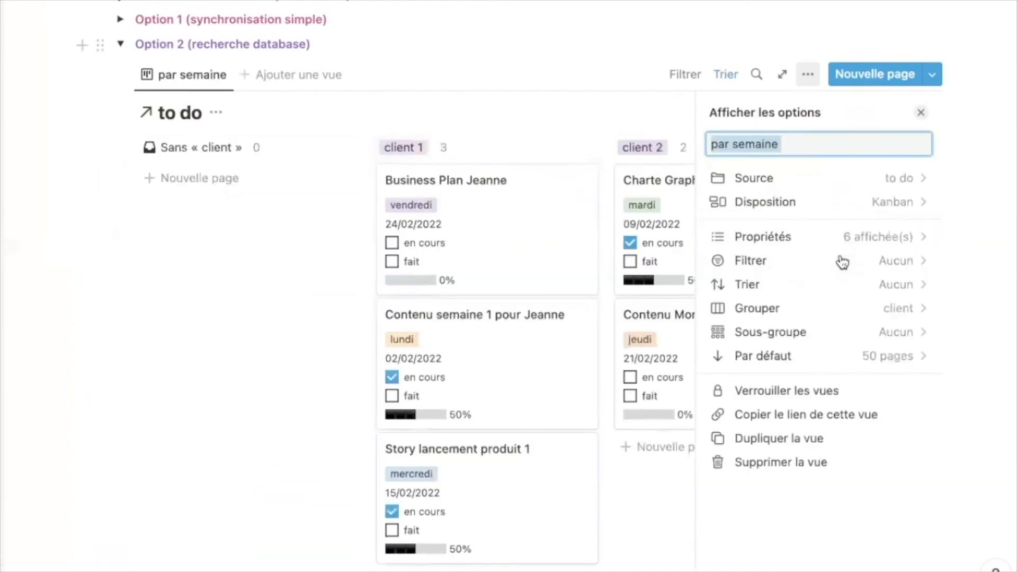
click(1002, 279)
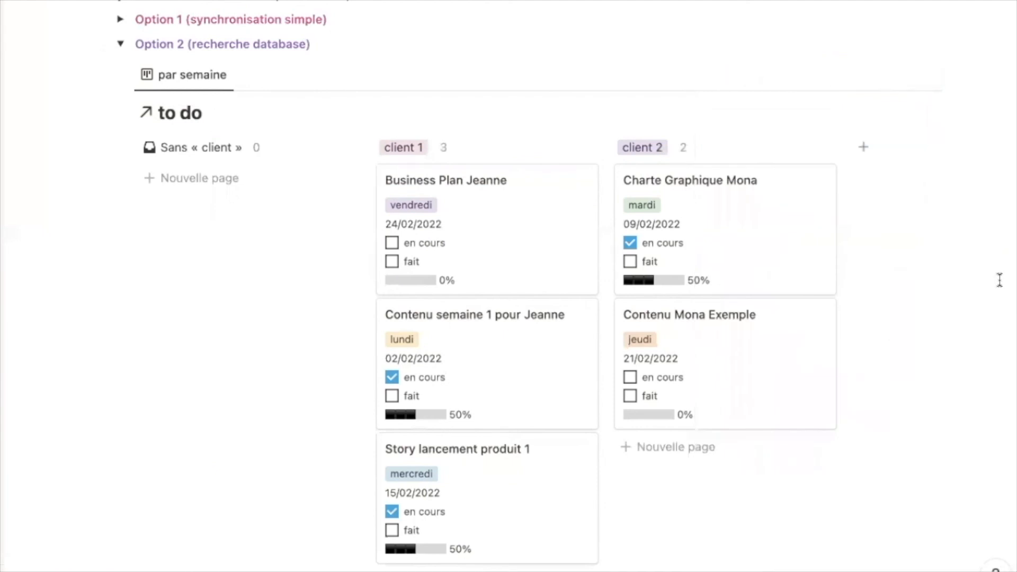
- Add a 'calendrier' view of to do and a Mes fichiers gallery view to the linked database
click(314, 75)
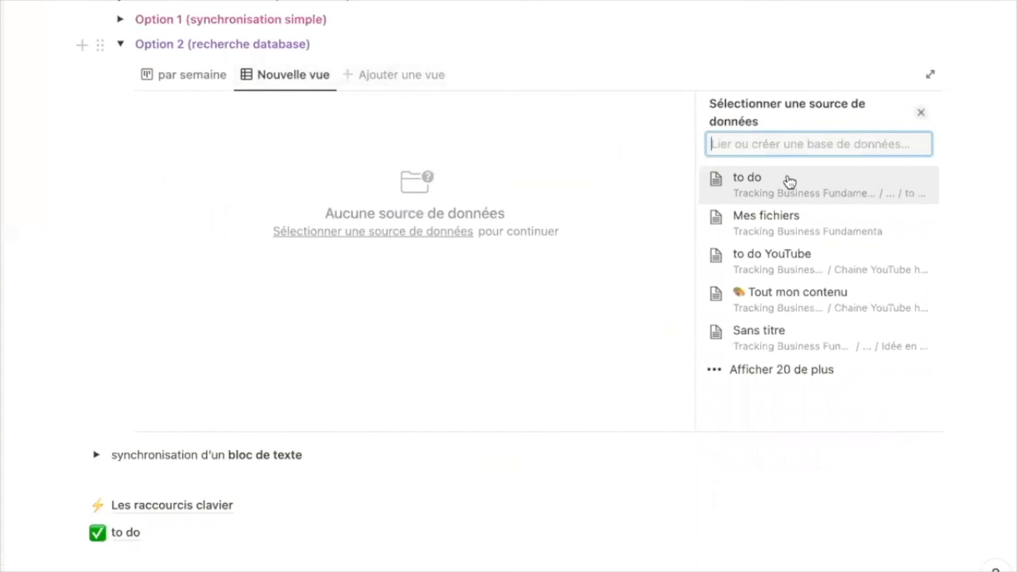
click(790, 183)
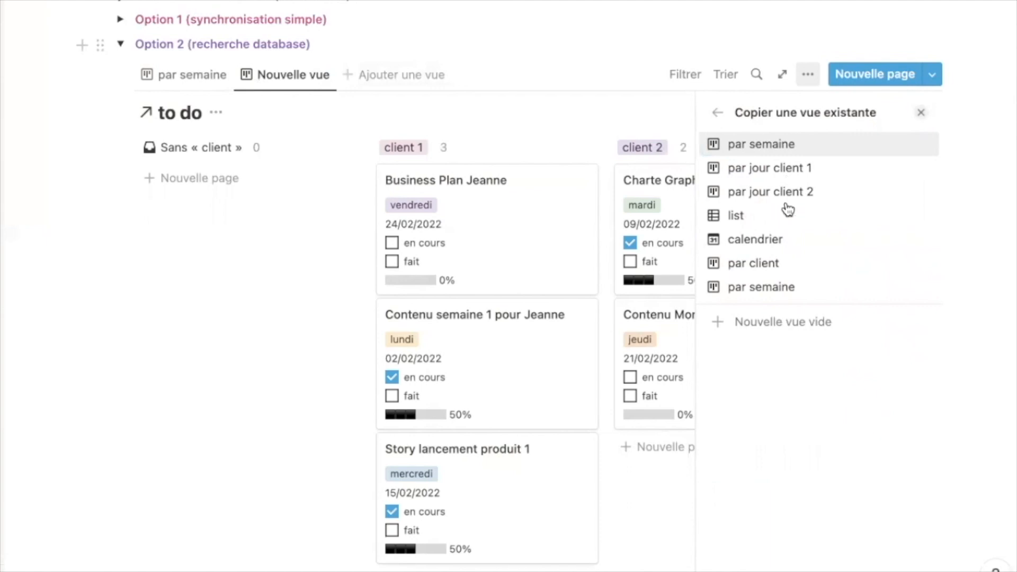
click(779, 240)
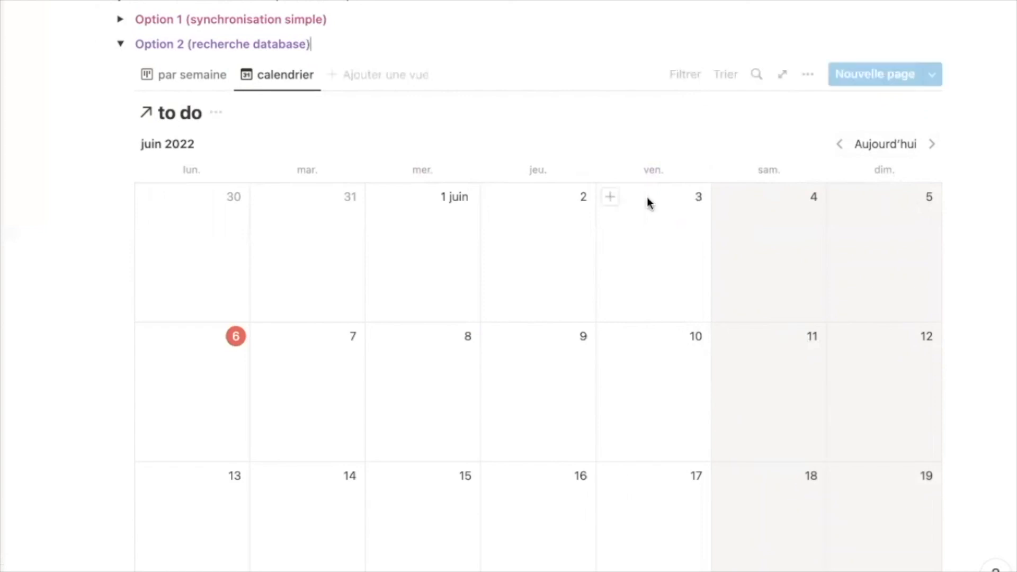
click(388, 82)
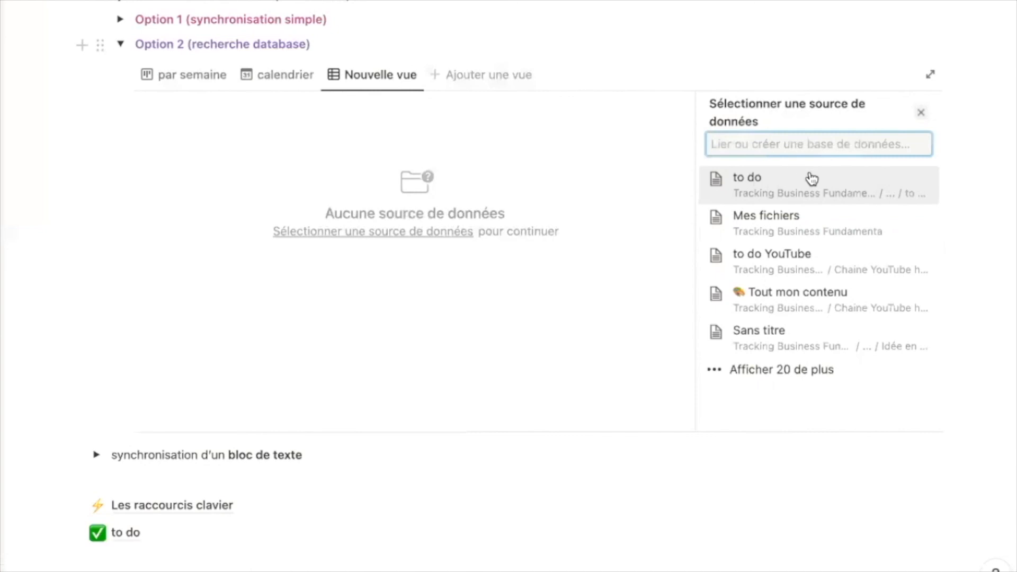
click(832, 228)
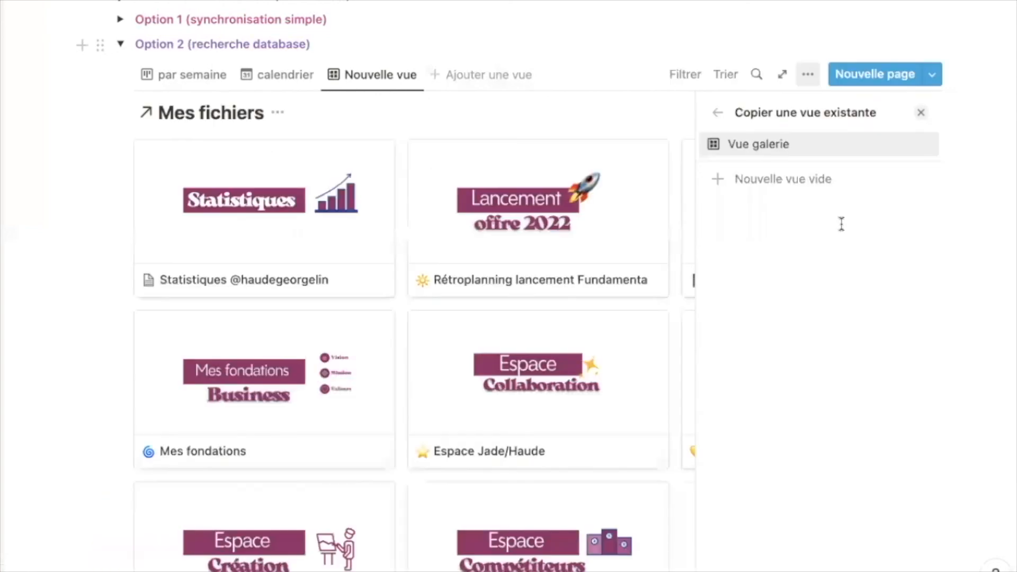
key(Return)
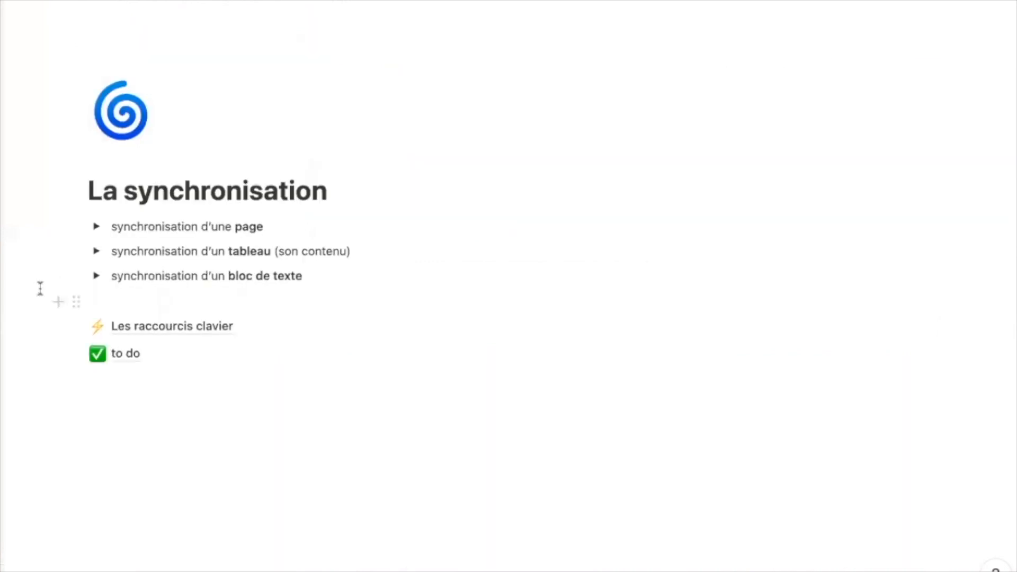
- Copy the callout's block link and paste it below to do with 'Coller et synchroniser'
click(96, 276)
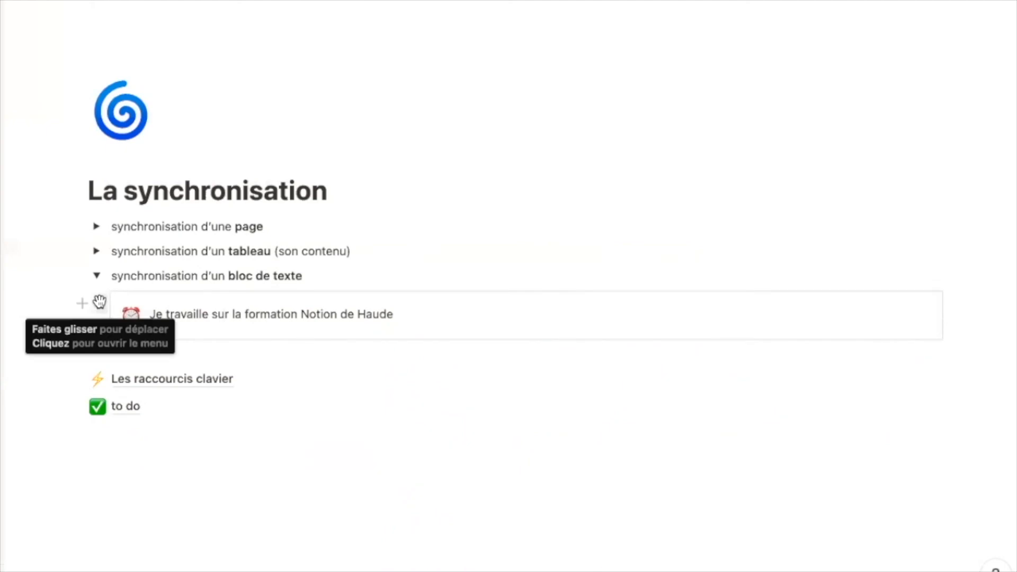
click(100, 303)
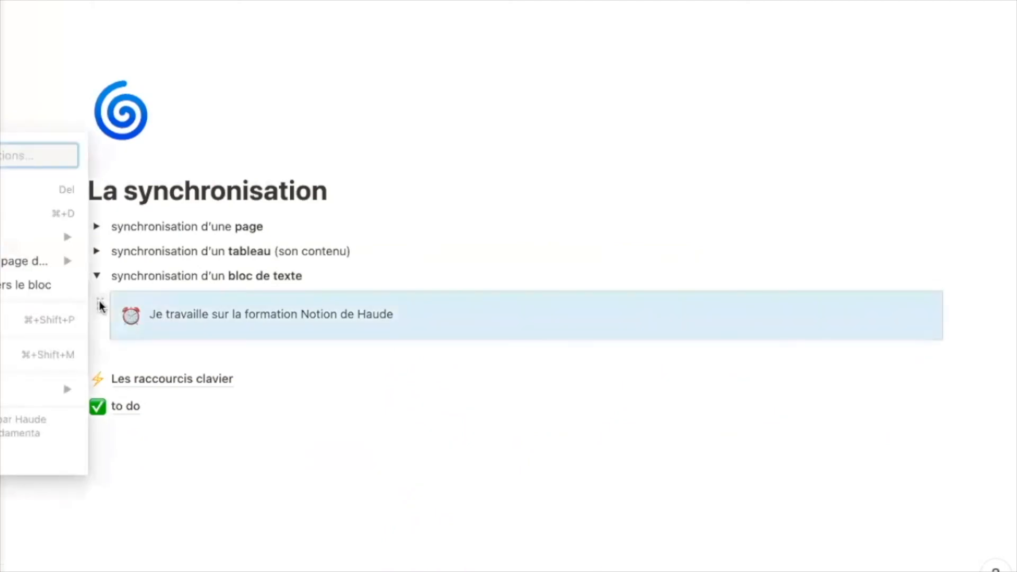
click(12, 295)
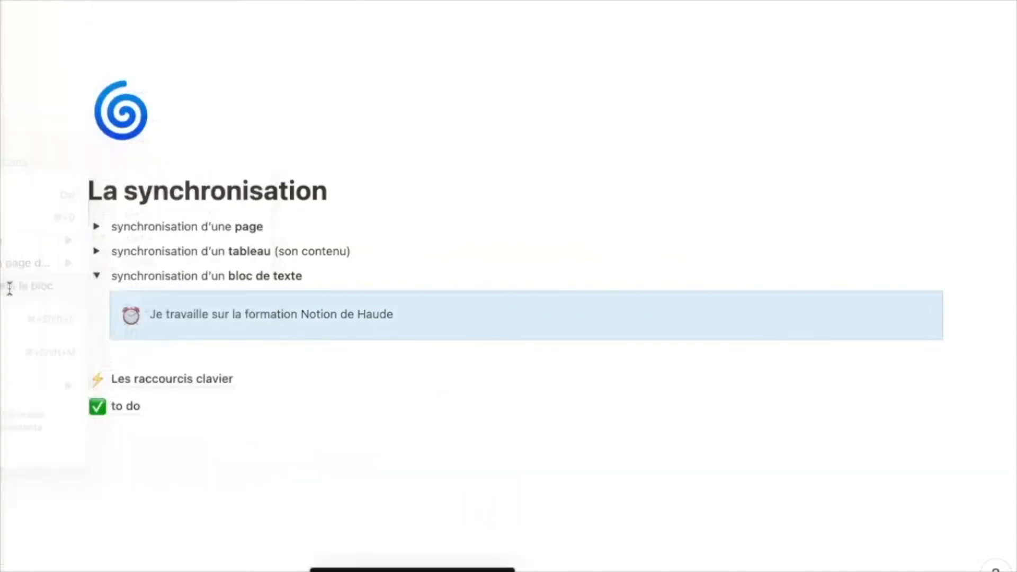
click(129, 465)
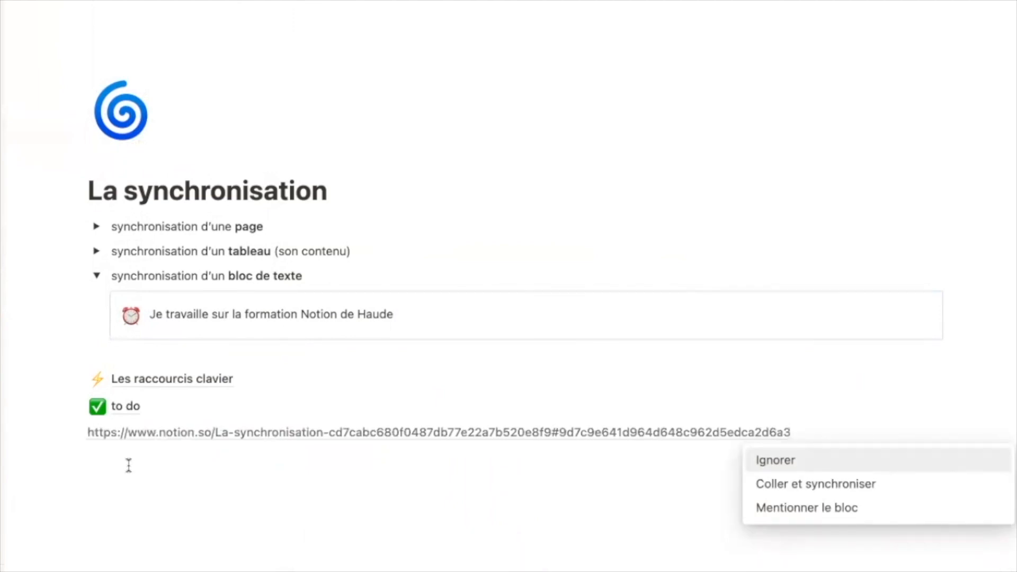
key(Down)
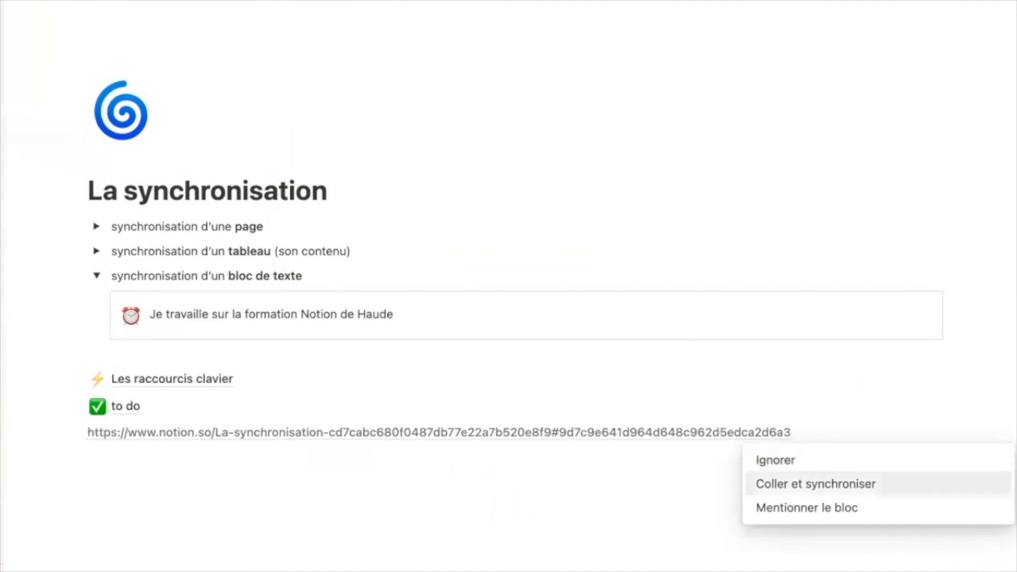
key(Return)
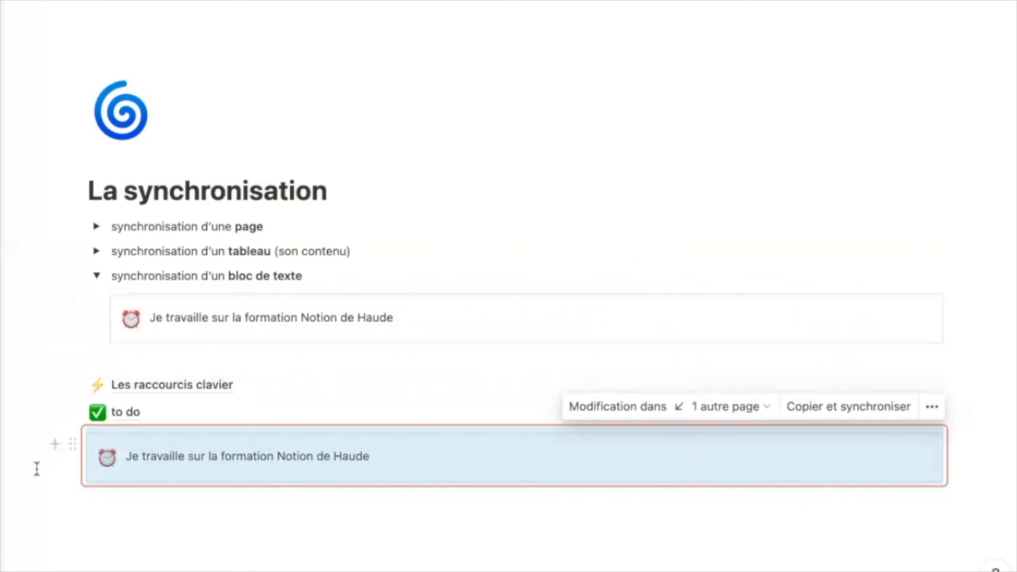
- Delete the trailing name so the callout reads 'Je travaille sur la formation Notion'
click(374, 453)
drag(384, 452, 318, 452)
key(BackSpace)
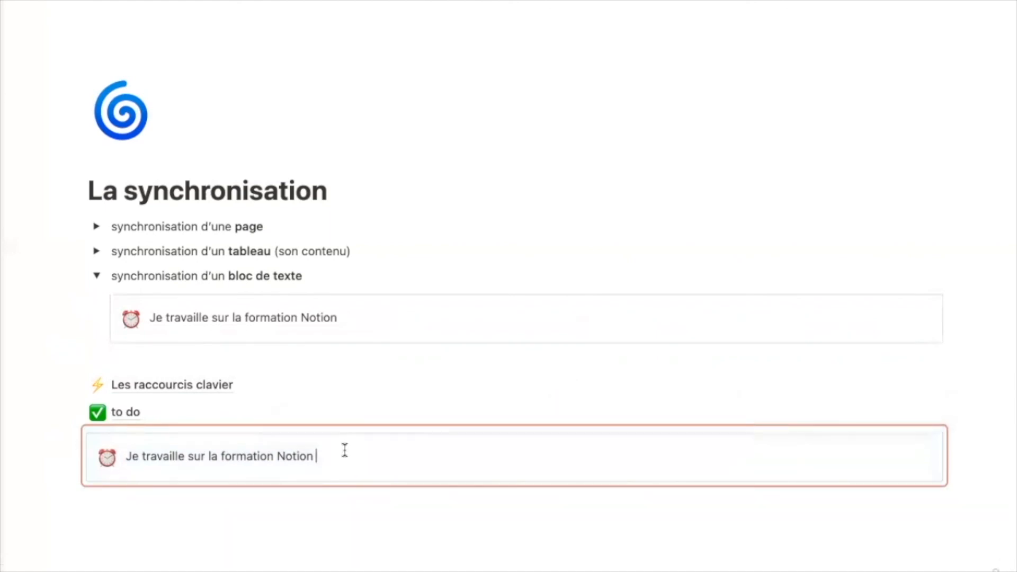
- Unsync the callout copy below to do with Désynchroniser and confirm the change
click(990, 472)
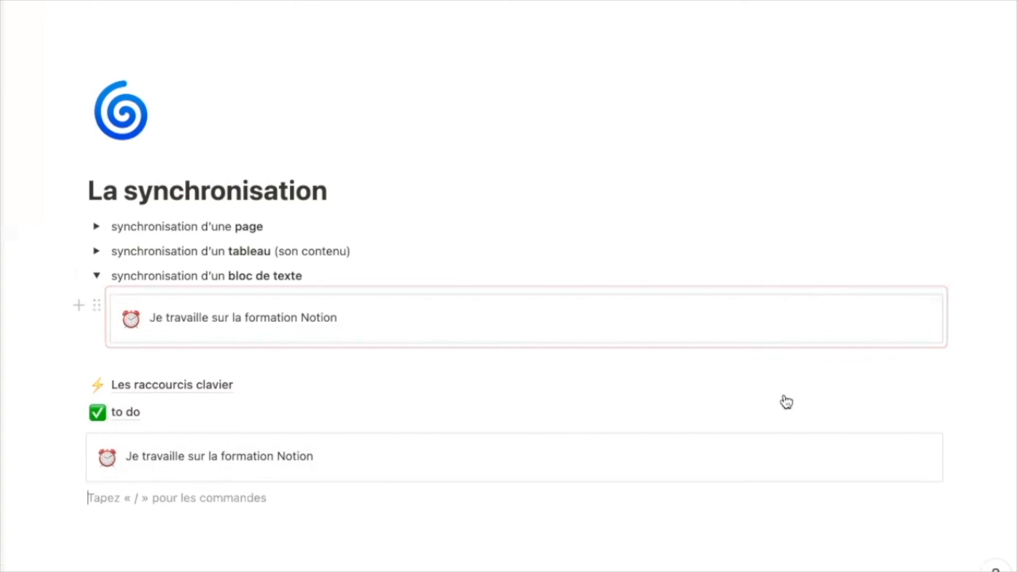
click(772, 449)
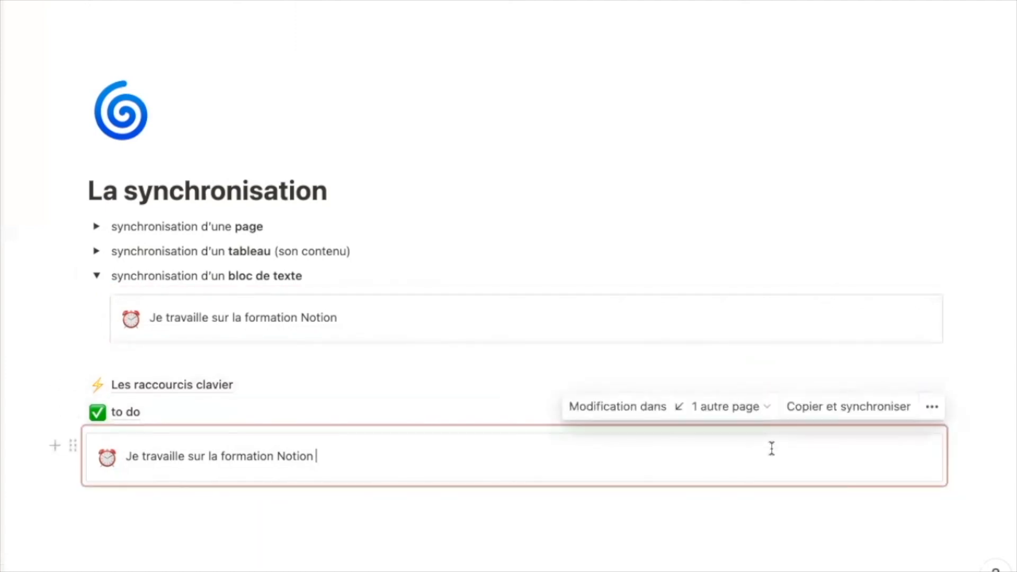
click(932, 407)
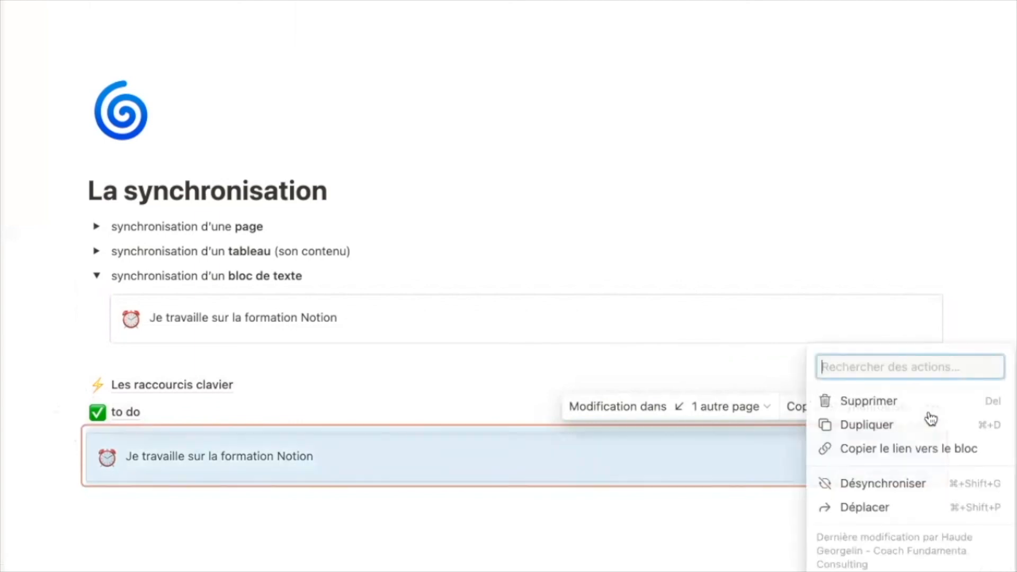
click(881, 484)
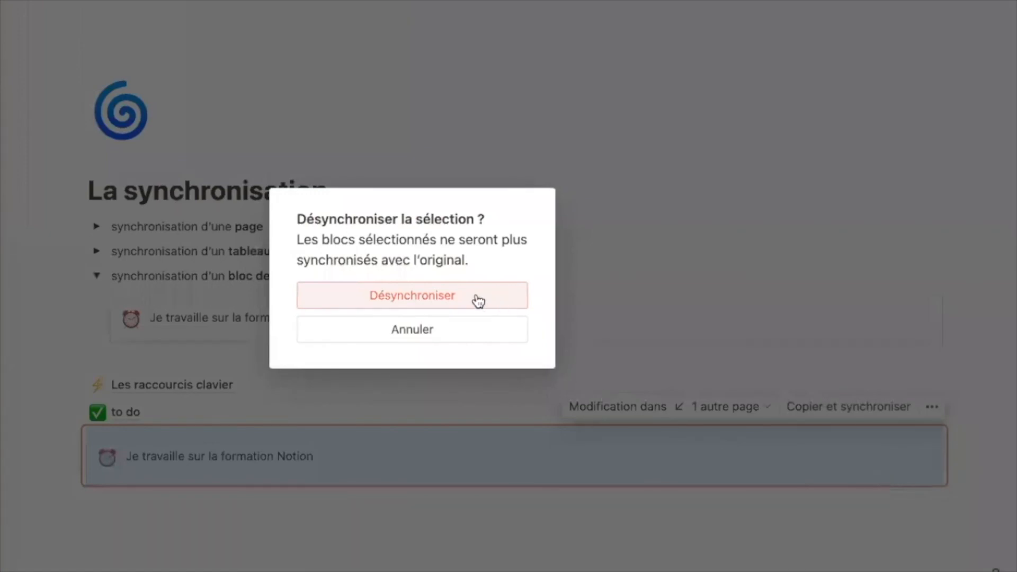
click(478, 301)
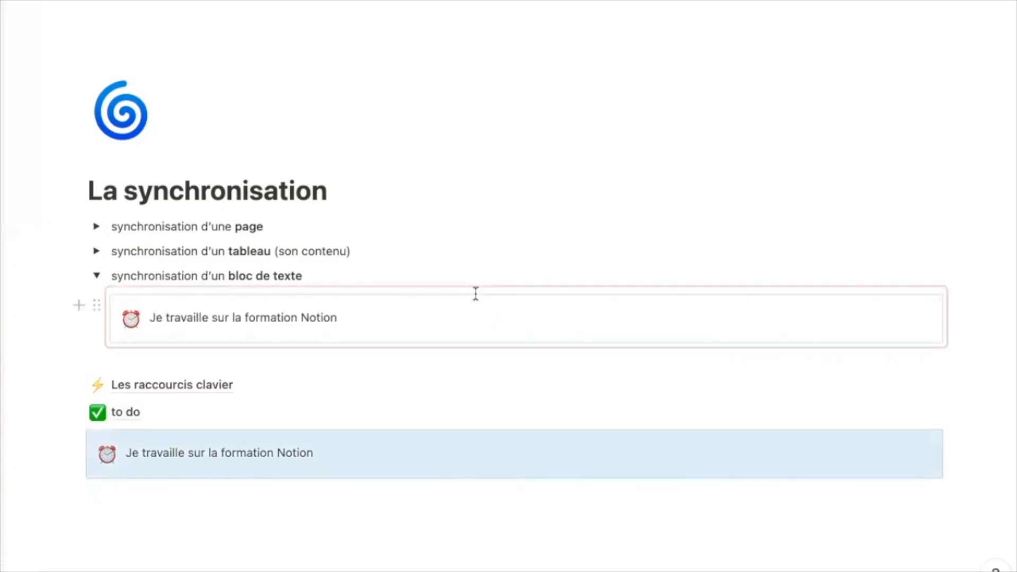
click(242, 518)
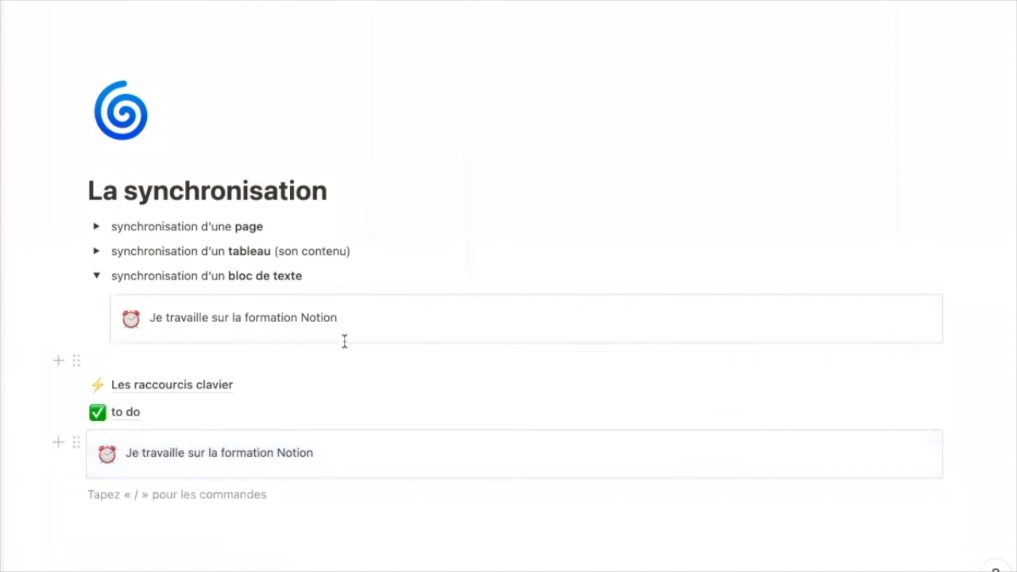
- Unsync all copies of the original callout with 'Tout désynchroniser'
click(915, 297)
click(931, 269)
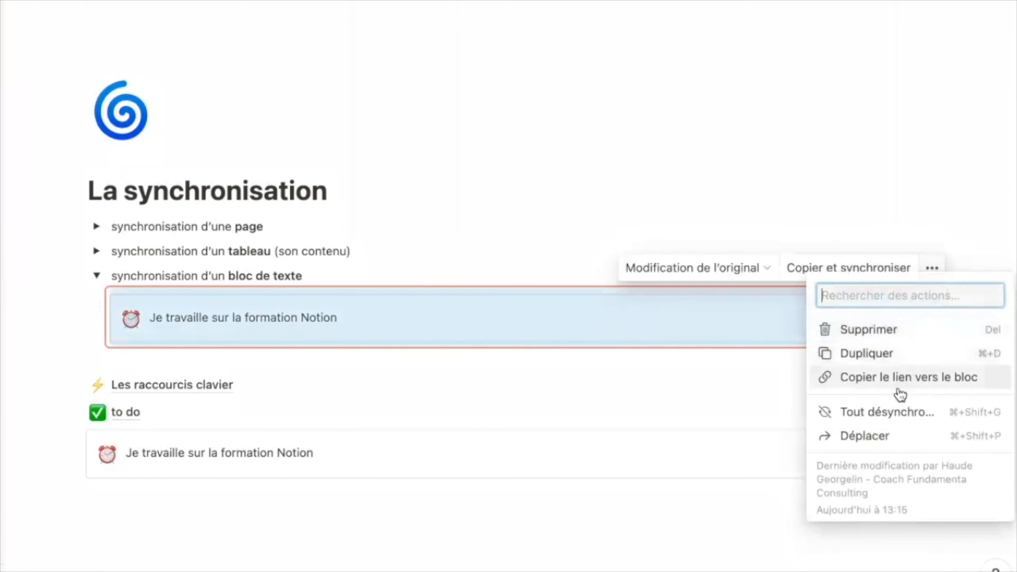
click(900, 414)
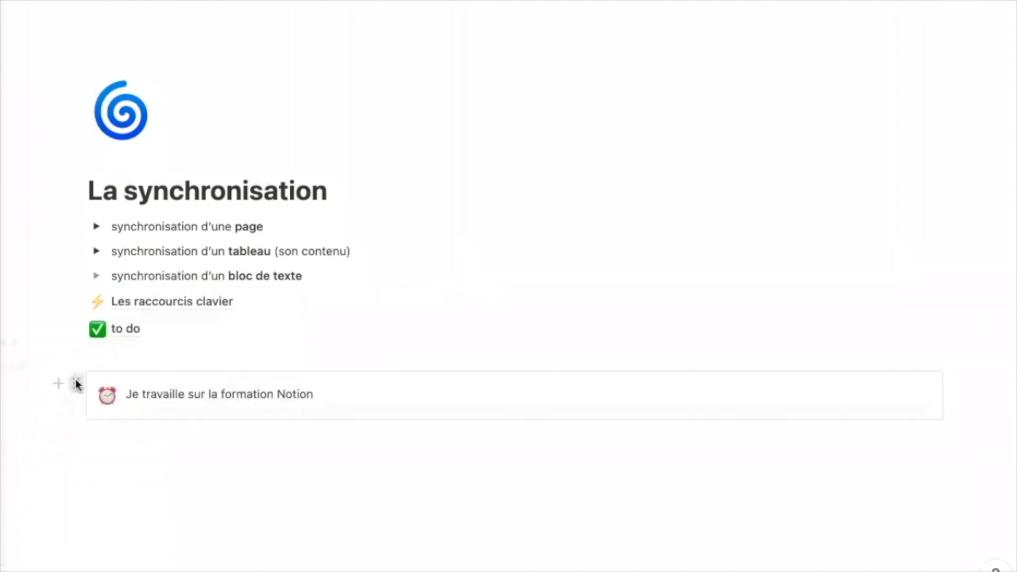
- Copy the callout's block link and paste it below as a synced copy
click(75, 379)
click(16, 365)
click(87, 441)
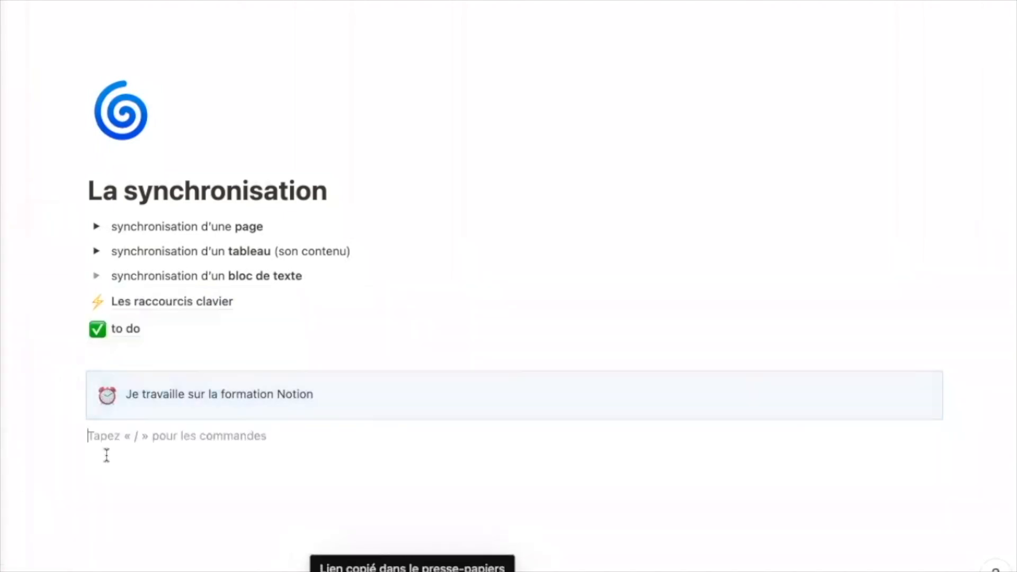
key(super+v)
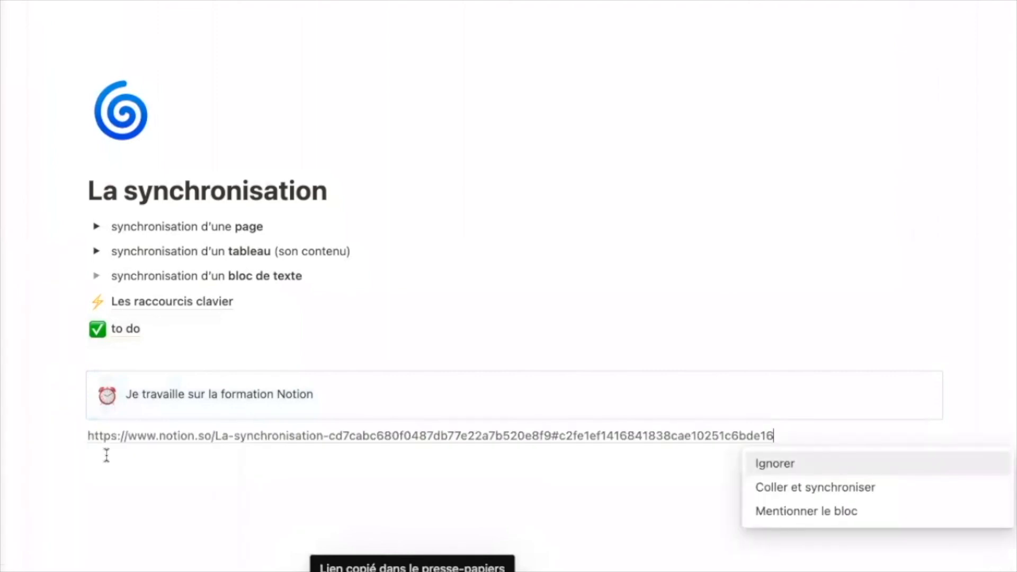
key(Down)
key(Return)
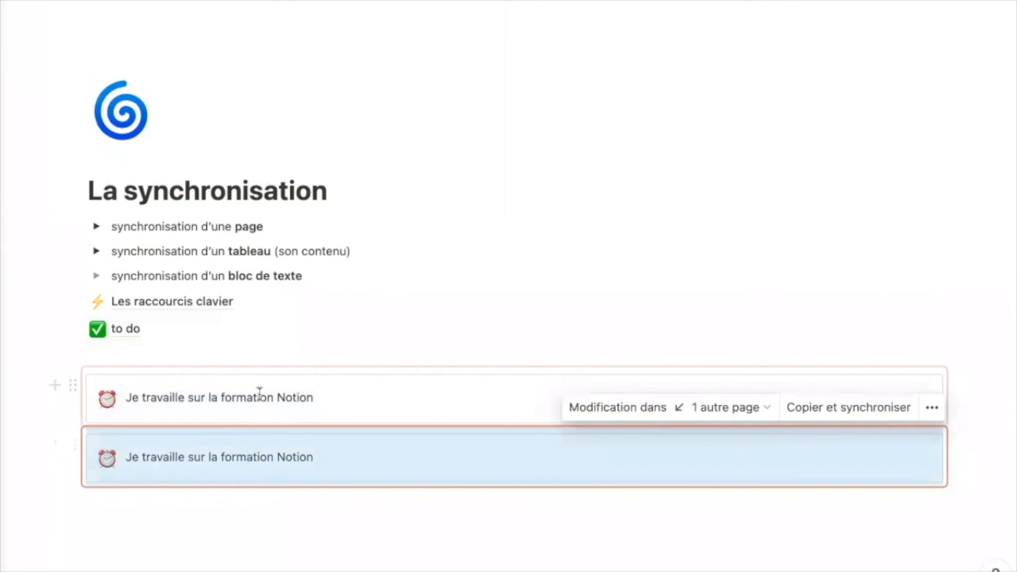
click(234, 513)
- Apply 'Tout désynchroniser' to the first synced callout and confirm
click(811, 388)
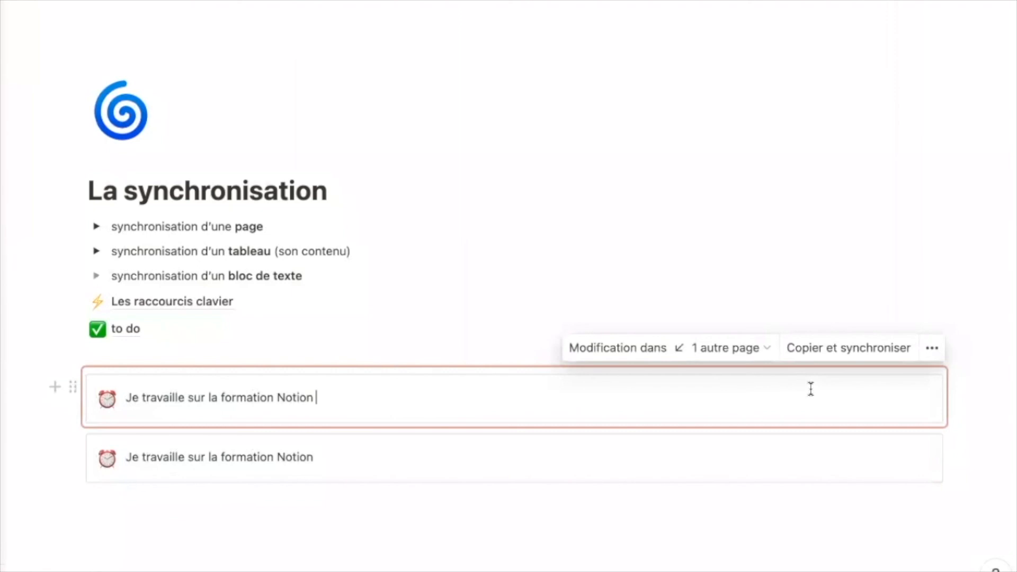
click(932, 349)
click(904, 484)
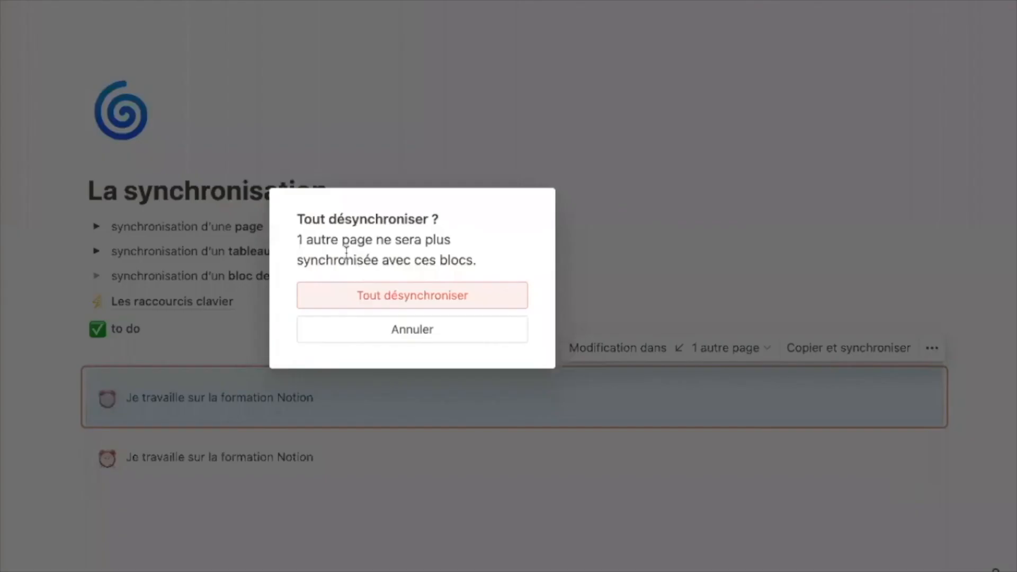
click(422, 298)
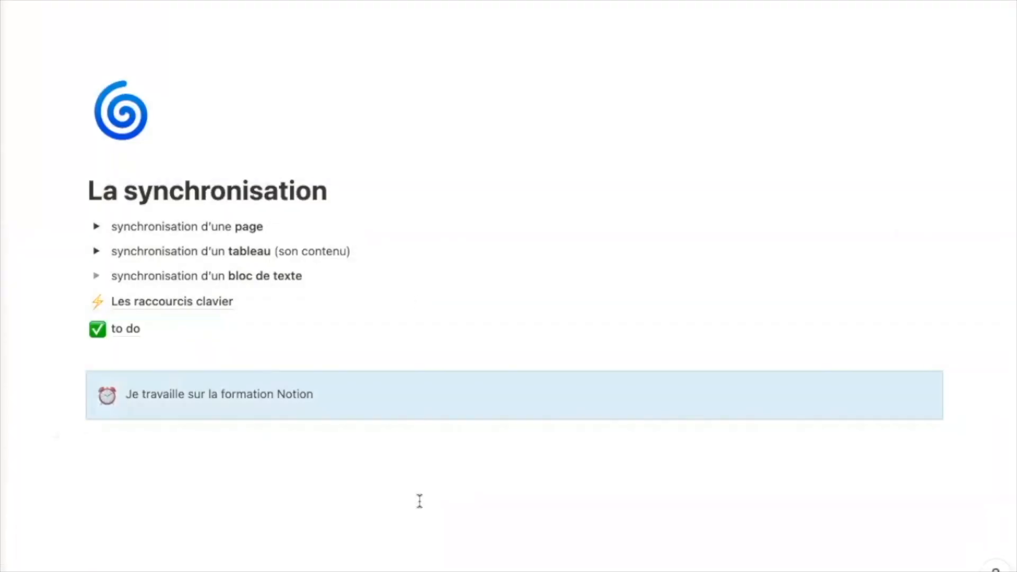
click(395, 472)
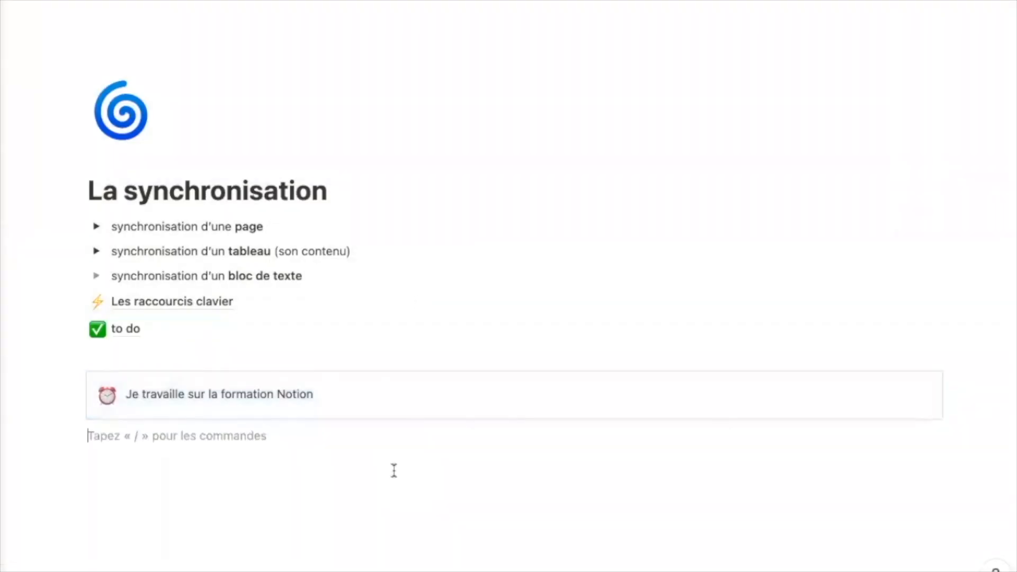